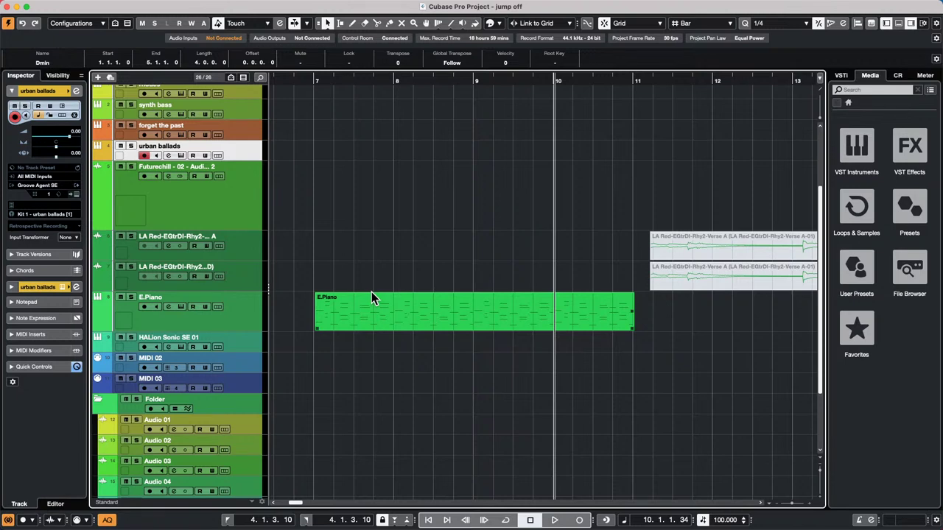
Step: Return to the project start and open the Dmin part on the urban ballads track in a separate editor window
left_click(437, 286)
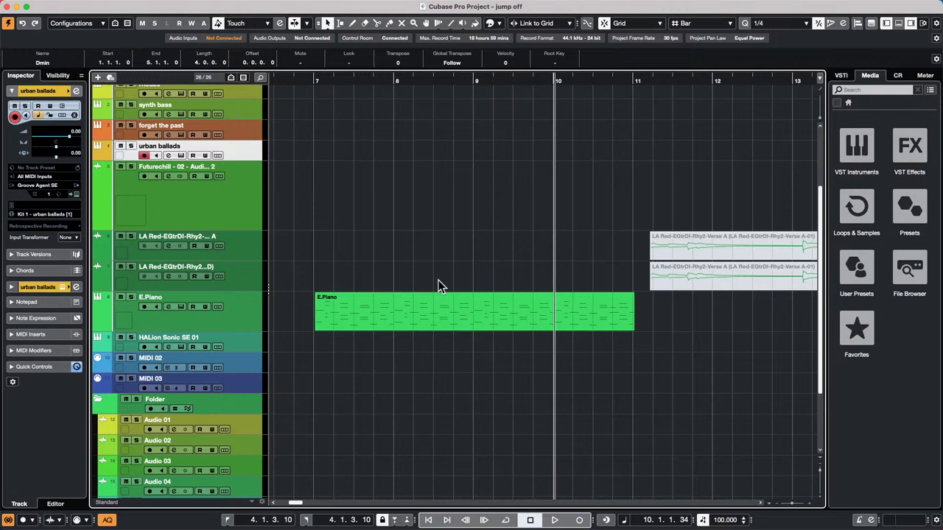
scroll(448, 273, "up", 5)
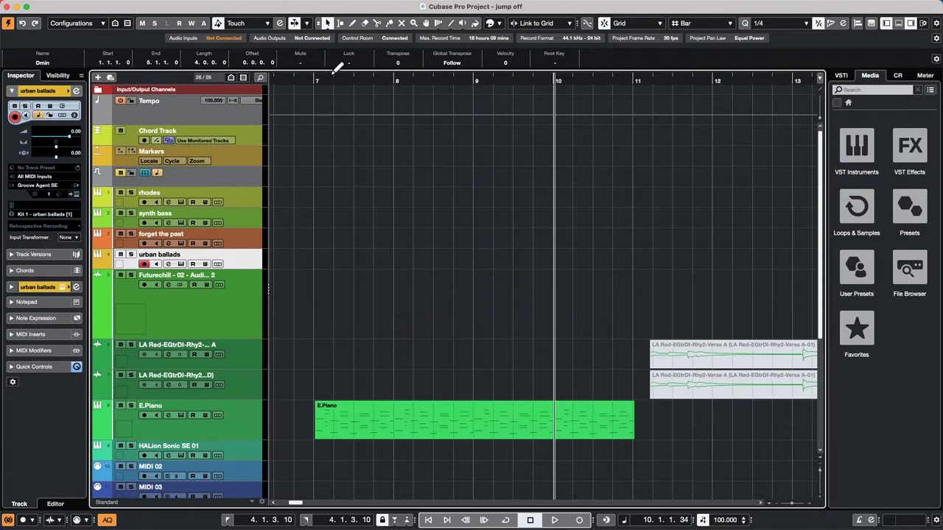
key("Home")
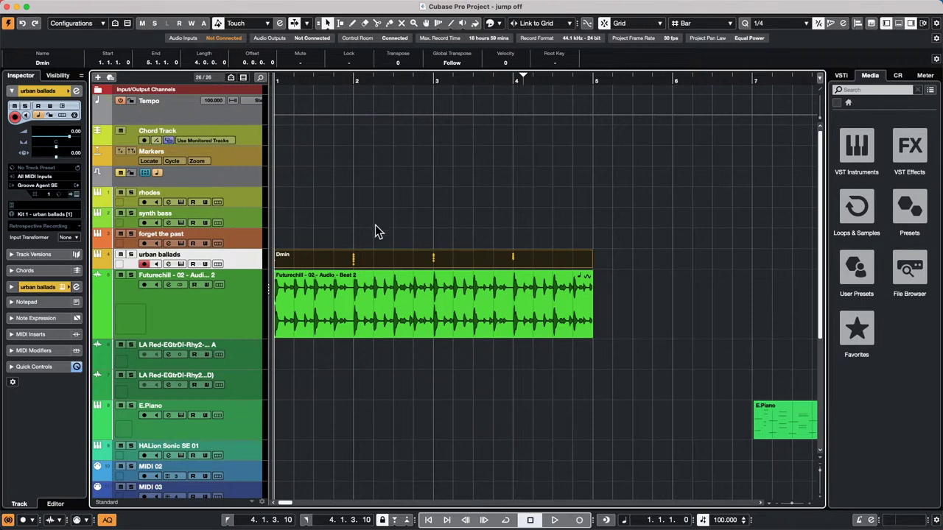
double_click(359, 258)
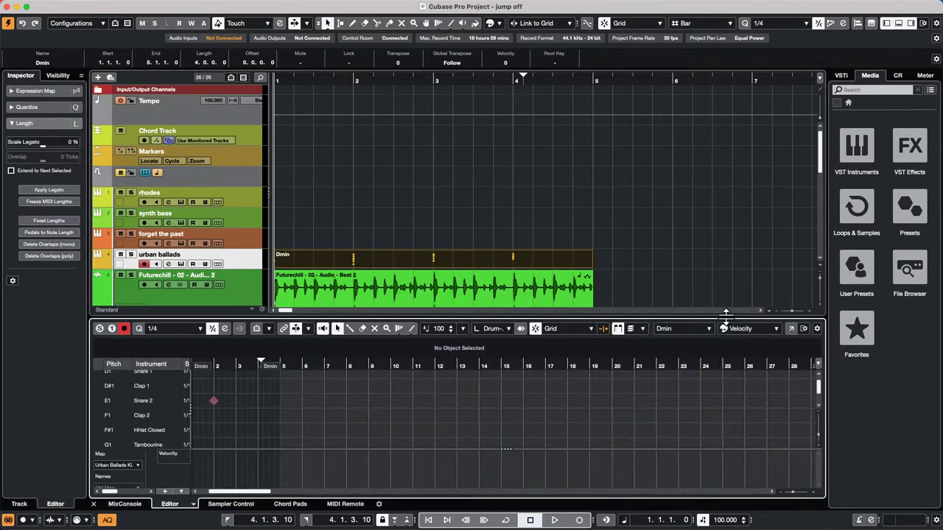
left_click(790, 329)
Step: Open the Dmin part in the Key Editor
mouse_move(110, 4)
left_click(143, 5)
mouse_move(168, 6)
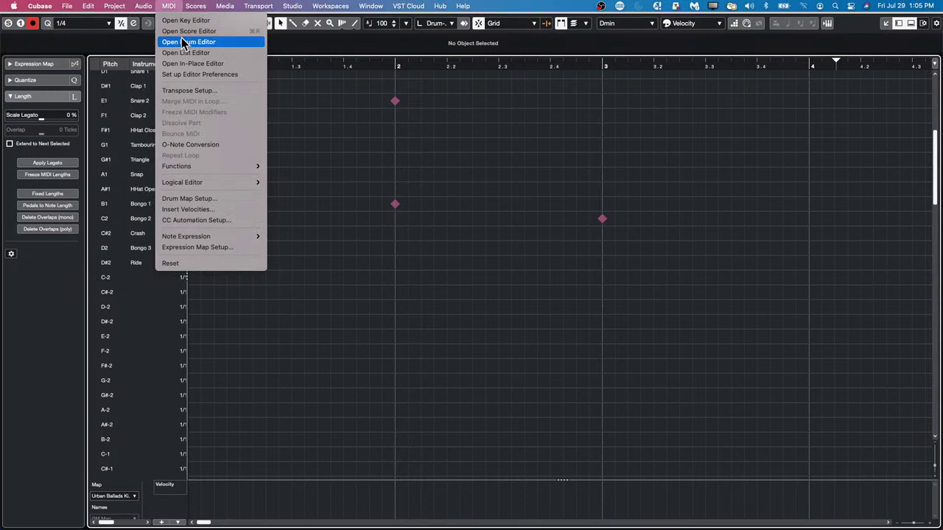
left_click(185, 20)
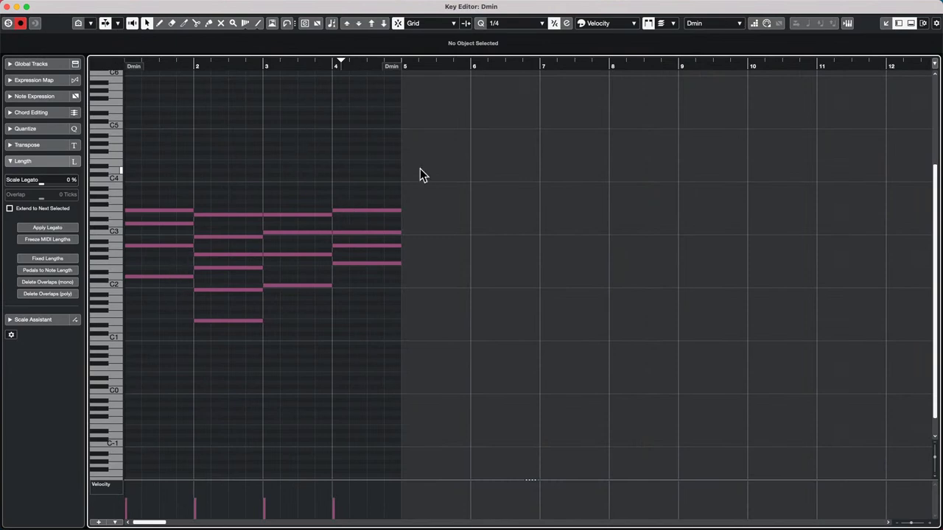
Step: Erase the lowest note of the chord in bar 2 and return to the Object Selection tool
right_click(217, 316)
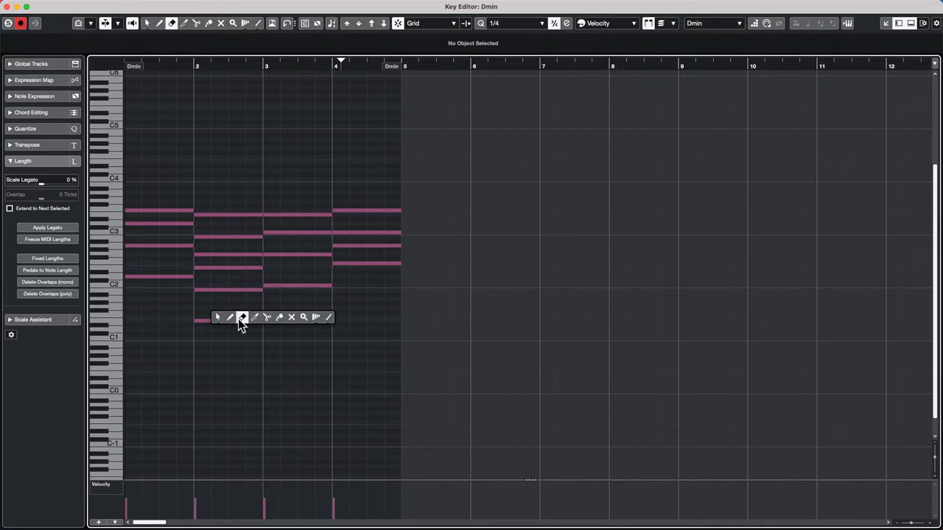
left_click(243, 316)
left_click(236, 320)
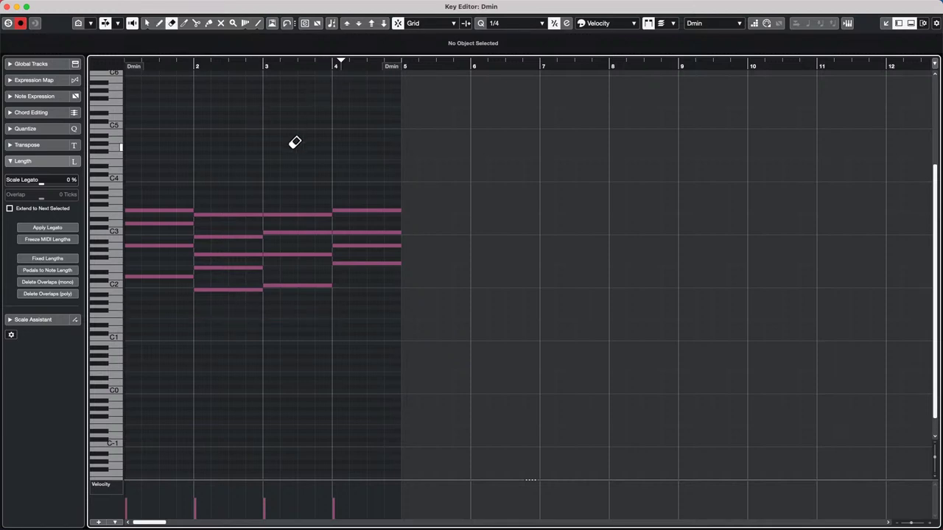
right_click(333, 135)
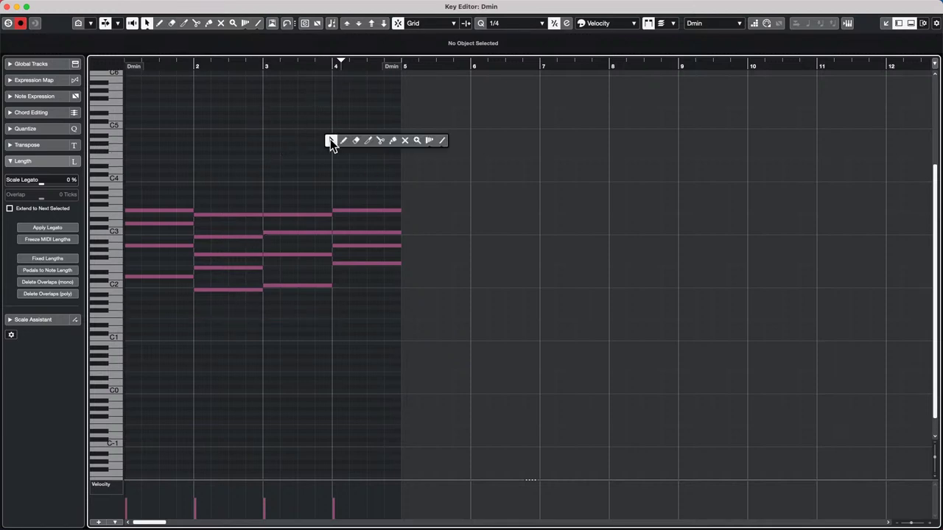
Step: Open the MIDI Logical Editor setup and reposition its window over the Key Editor
mouse_move(312, 4)
left_click(143, 6)
mouse_move(166, 7)
mouse_move(207, 184)
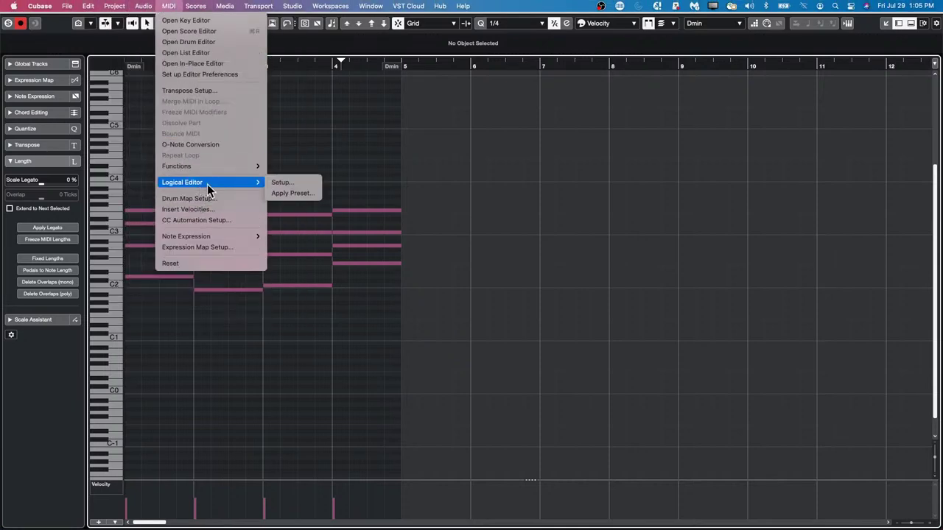
left_click(306, 186)
left_click_drag(568, 177, 441, 99)
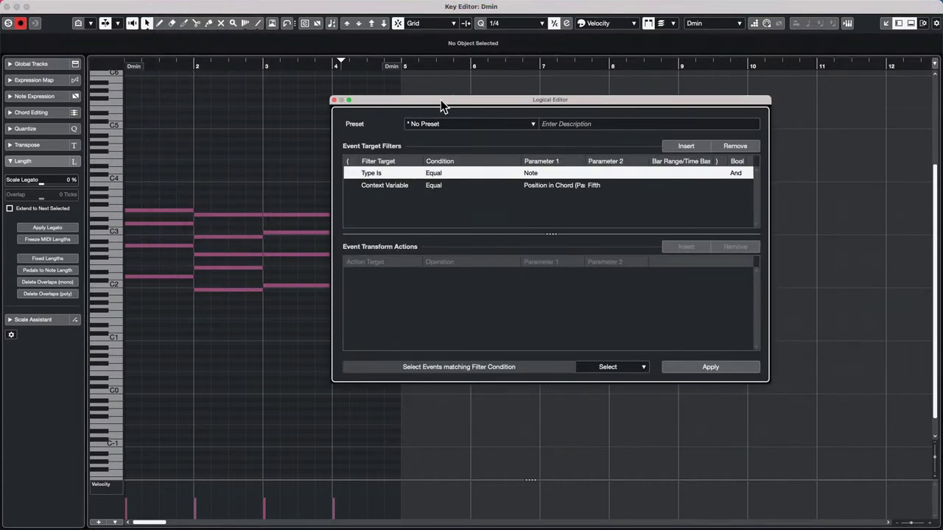
Step: Insert three additional rows in the event target filters
left_click(689, 146)
left_click(688, 146)
left_click(689, 145)
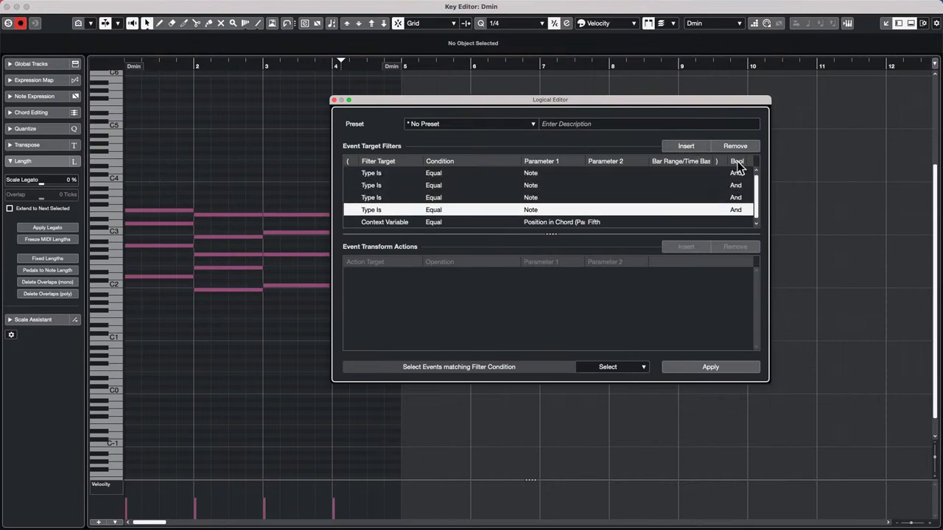
Step: Remove every event target filter and keep the function set to Select
left_click(735, 146)
left_click(735, 146)
left_click(736, 146)
left_click(735, 146)
left_click(736, 146)
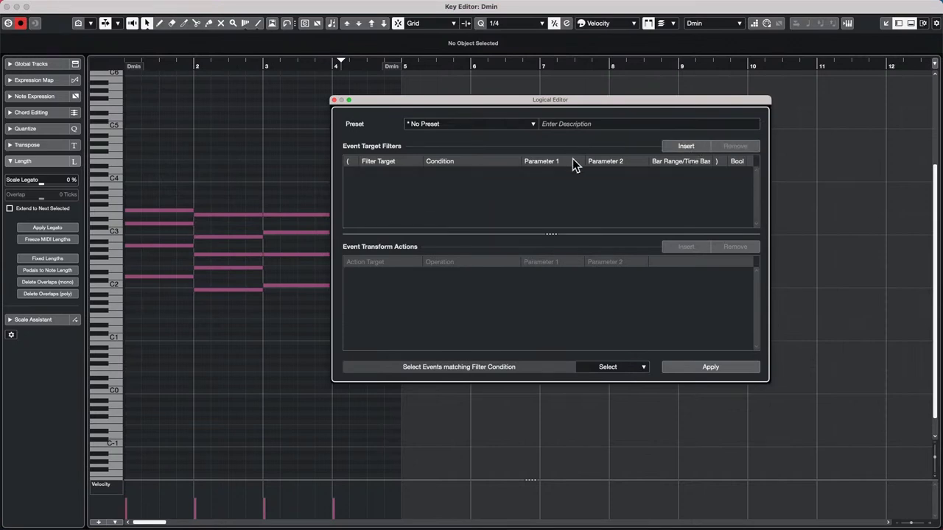
left_click(606, 366)
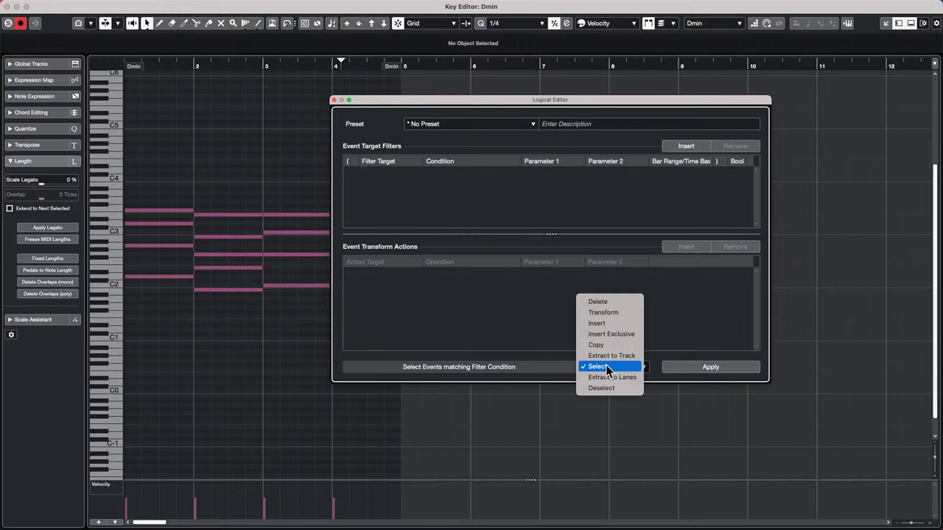
left_click(645, 312)
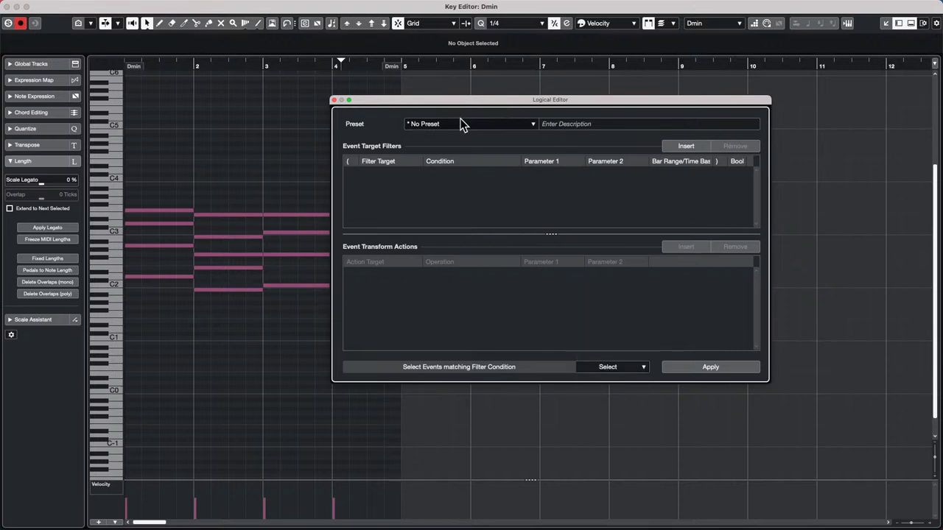
Step: Insert two target filters: Type Is Equal Note, and Context Variable Equal Position in Chord (Part)
left_click(672, 146)
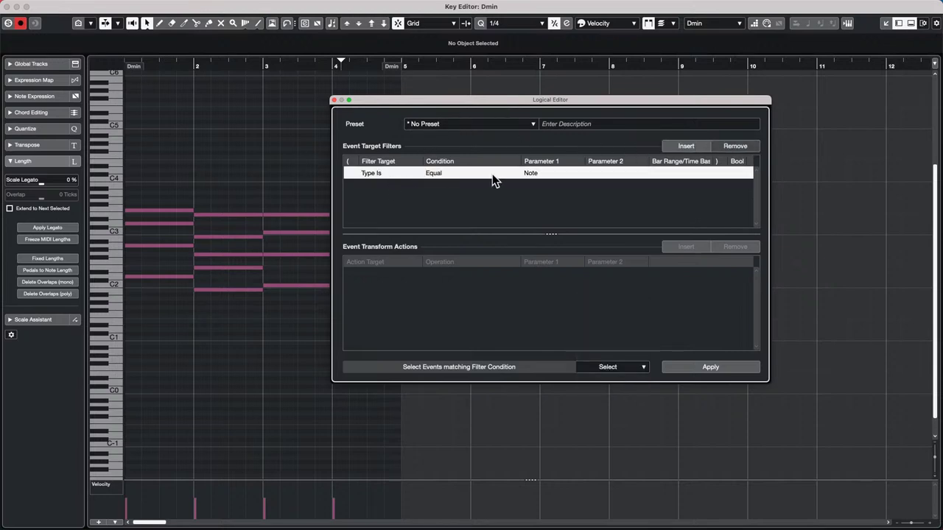
left_click(674, 146)
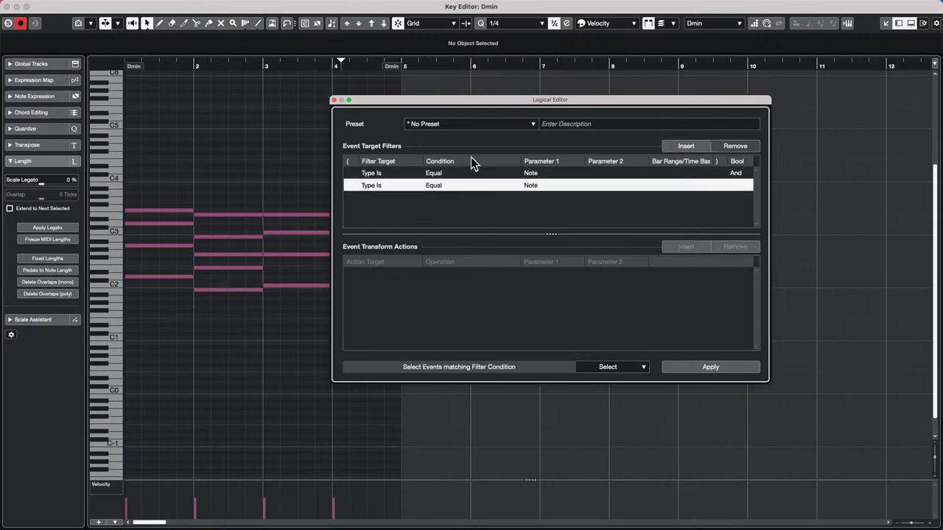
left_click(384, 189)
left_click(399, 294)
left_click(446, 188)
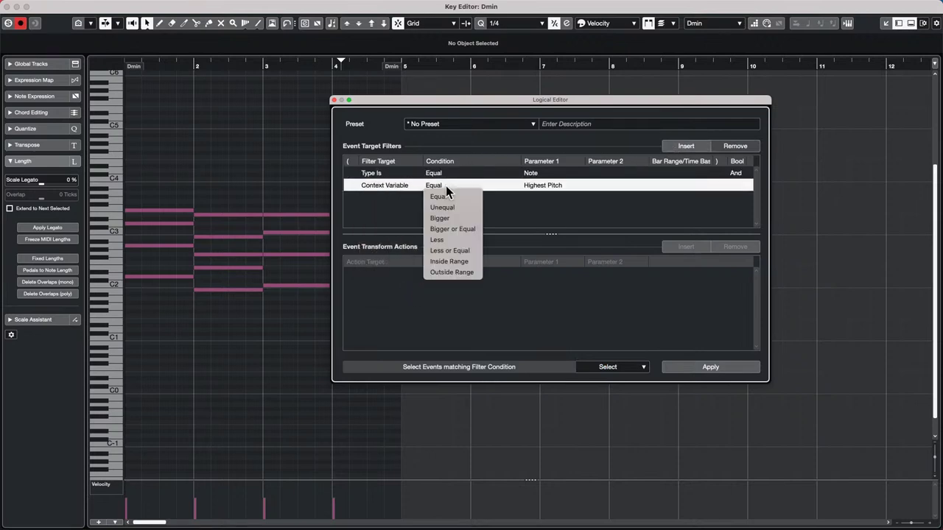
left_click(541, 184)
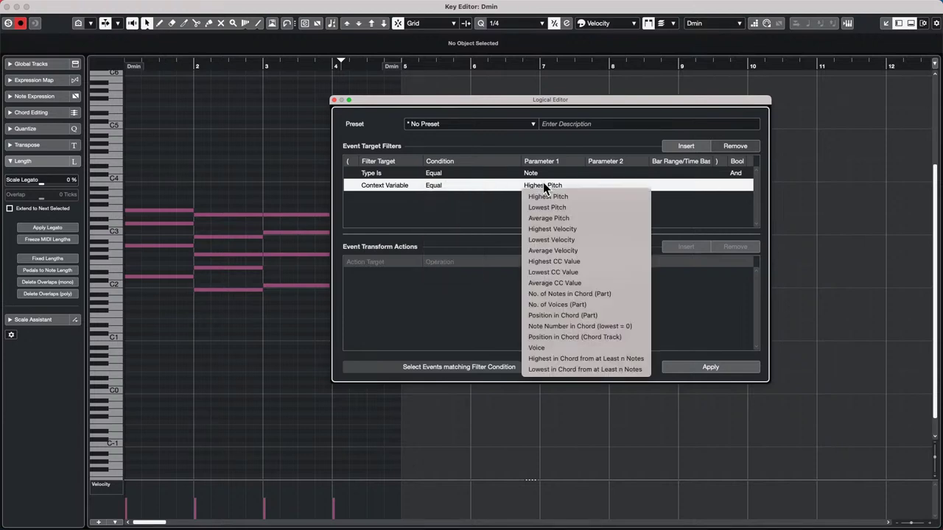
left_click(593, 316)
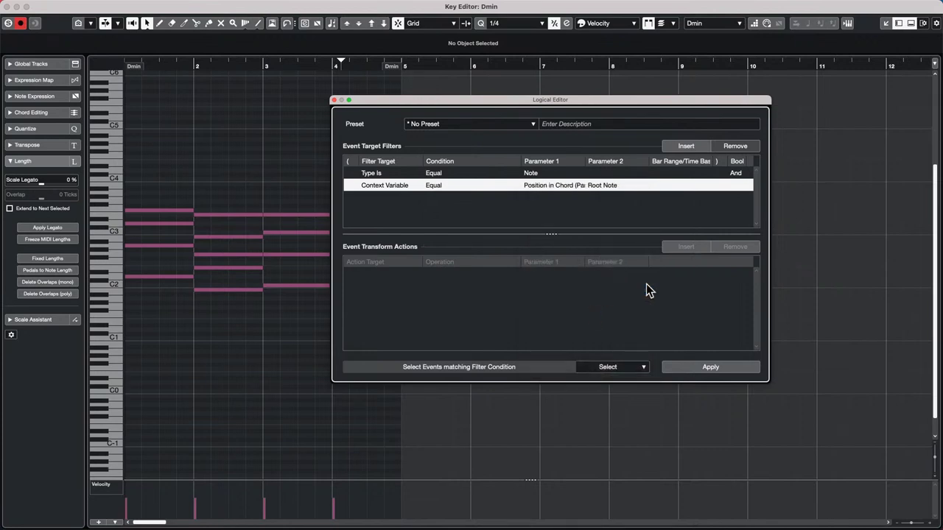
Step: Change the Context Variable filter to Highest in Chord from at Least n Notes and apply the selection
left_click(583, 188)
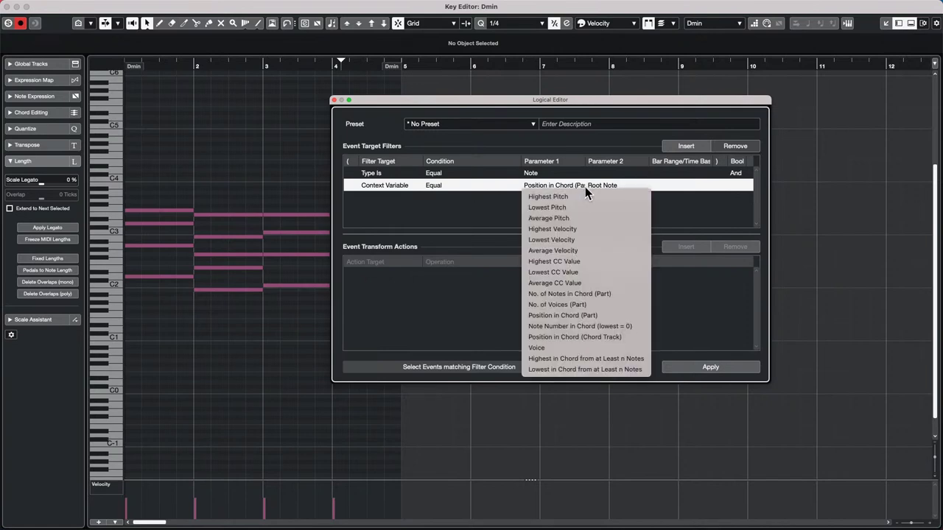
left_click(566, 361)
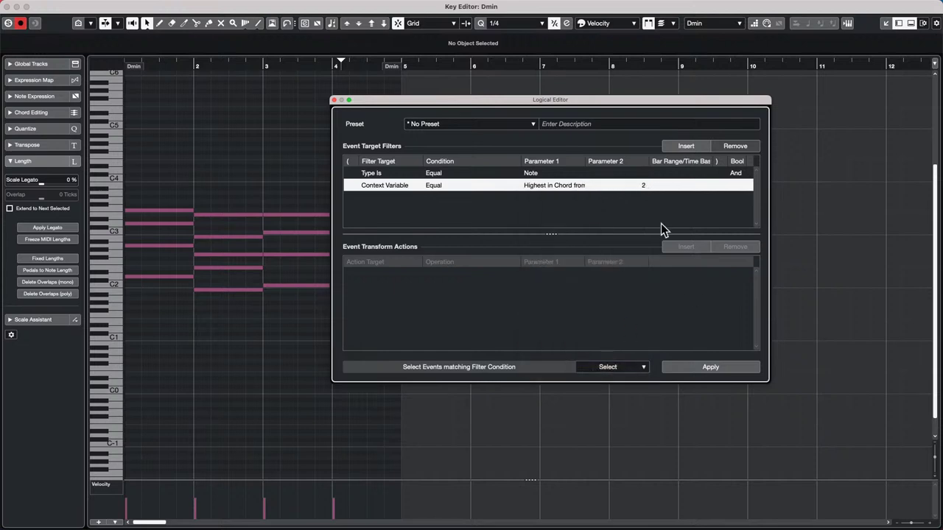
left_click(702, 369)
left_click(704, 373)
Step: Reapply the highest-note selection to the chords with the window moved clear of them, and set the minimum note count to 3
left_click_drag(479, 103, 645, 123)
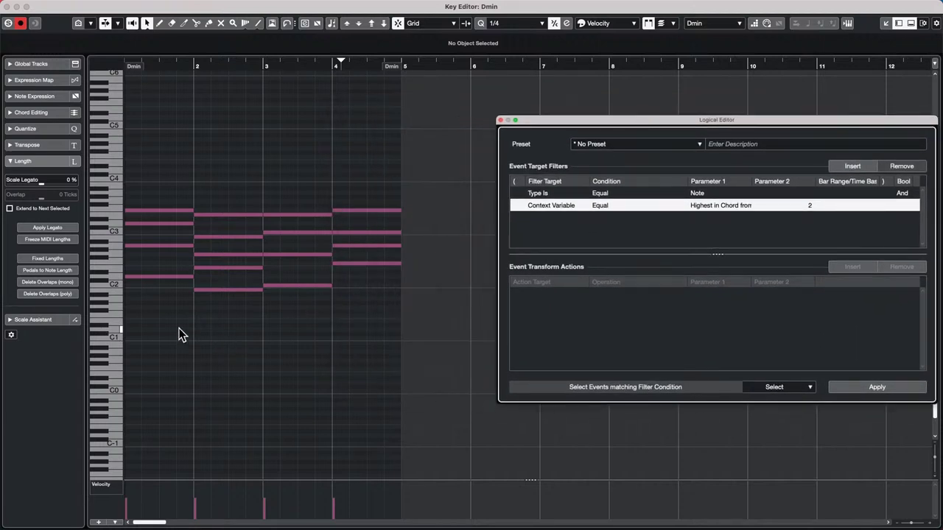
left_click_drag(162, 324, 392, 197)
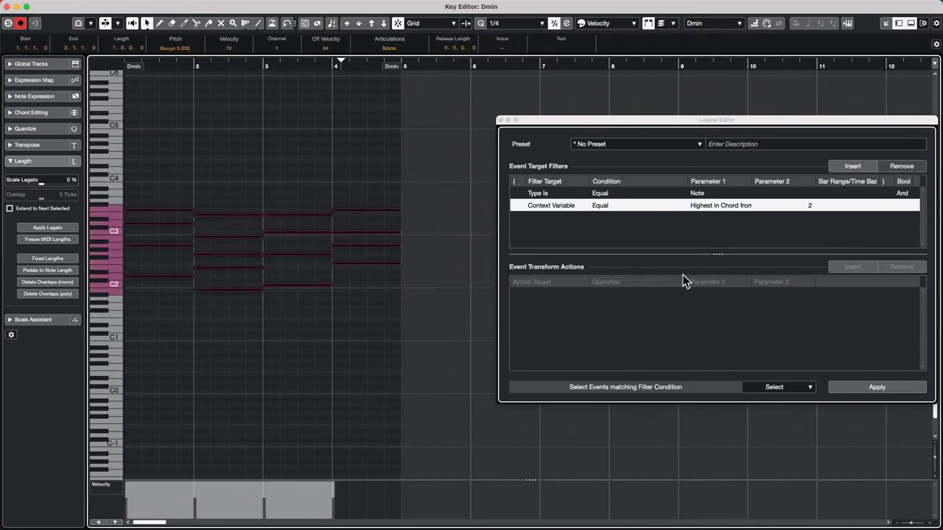
left_click(305, 308)
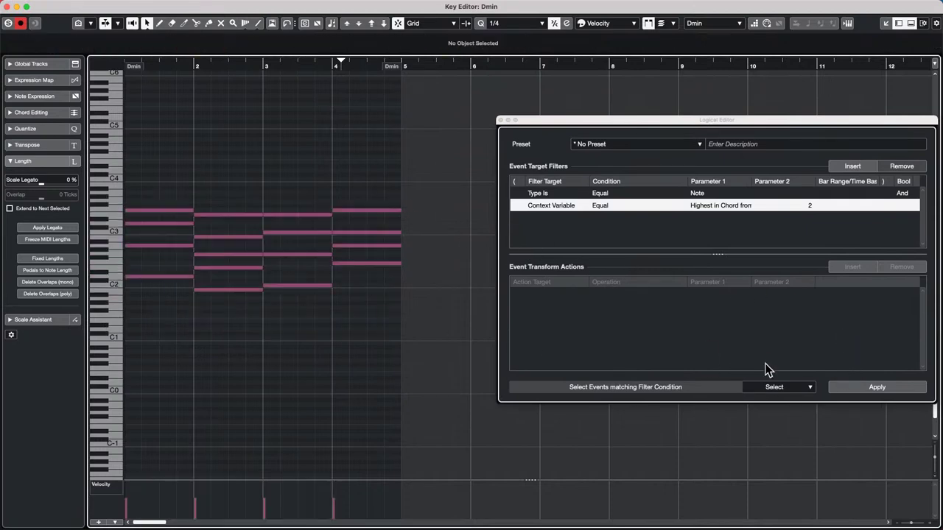
left_click(847, 388)
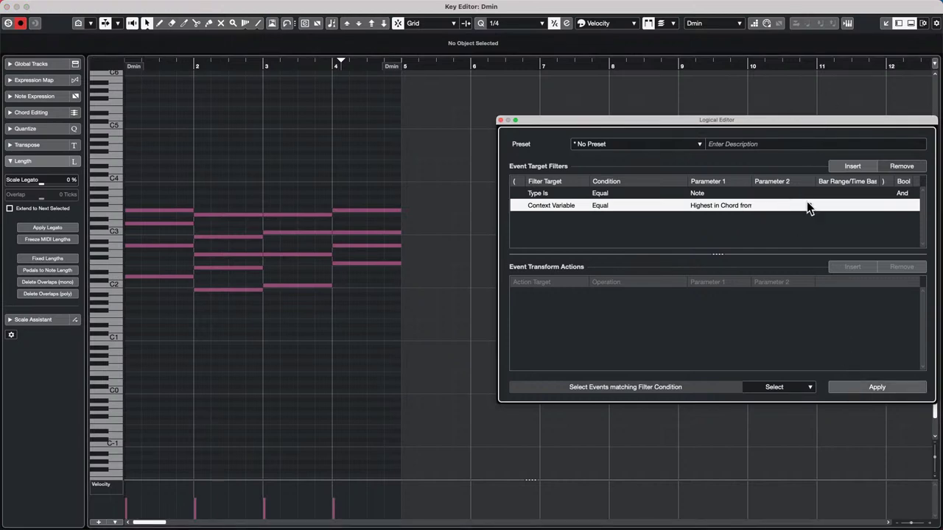
left_click(805, 204)
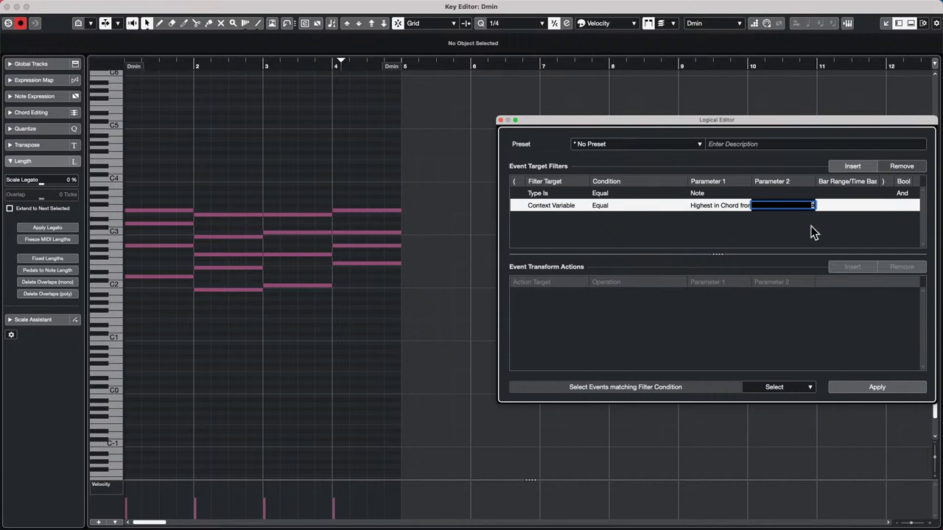
left_click(812, 230)
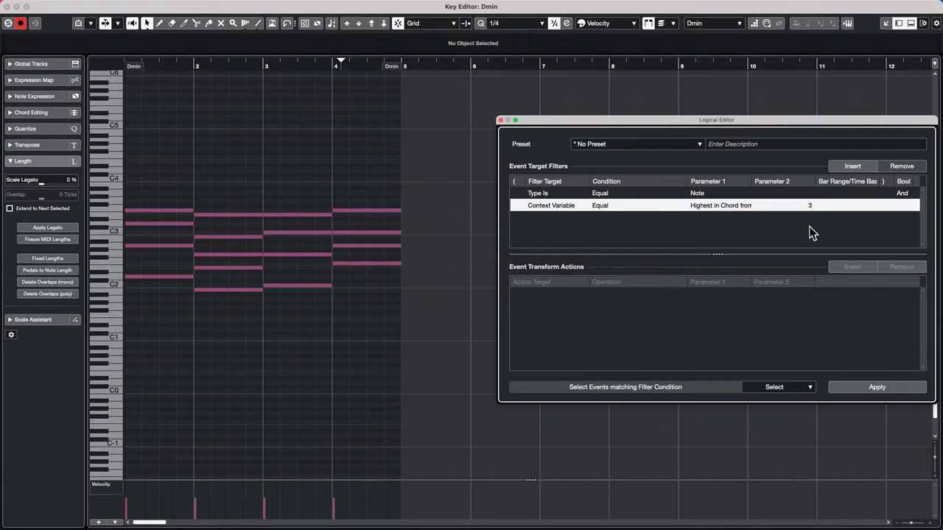
Step: Set the Context Variable filter to Position in Chord (Part) with Fifth and apply it to select the matching notes
left_click(726, 206)
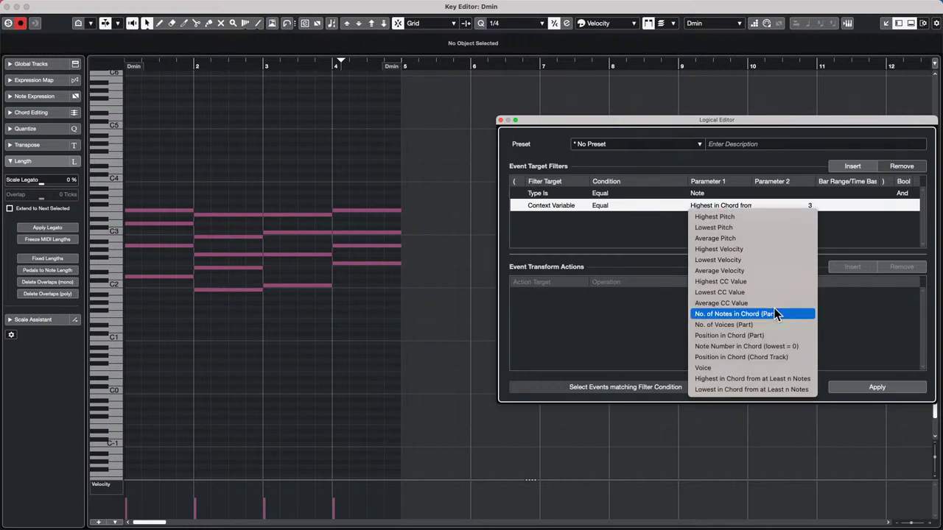
key("Escape")
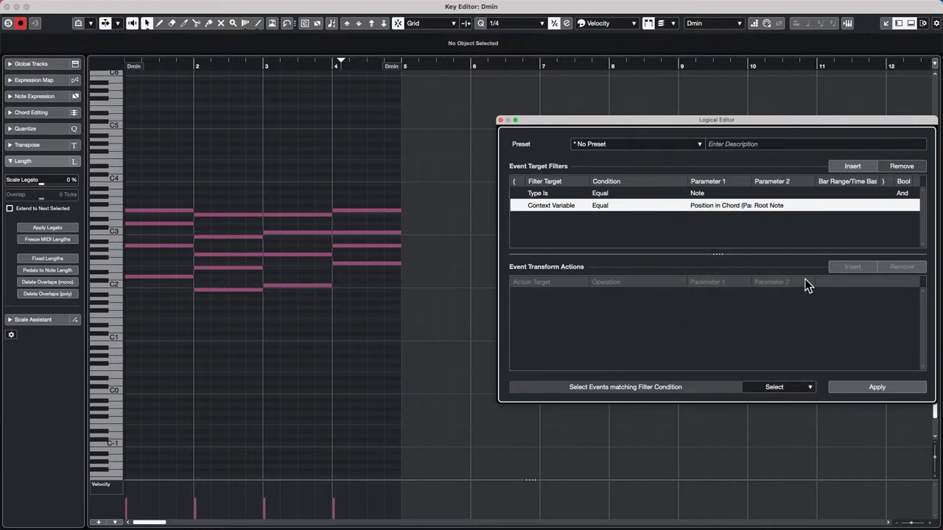
left_click(788, 215)
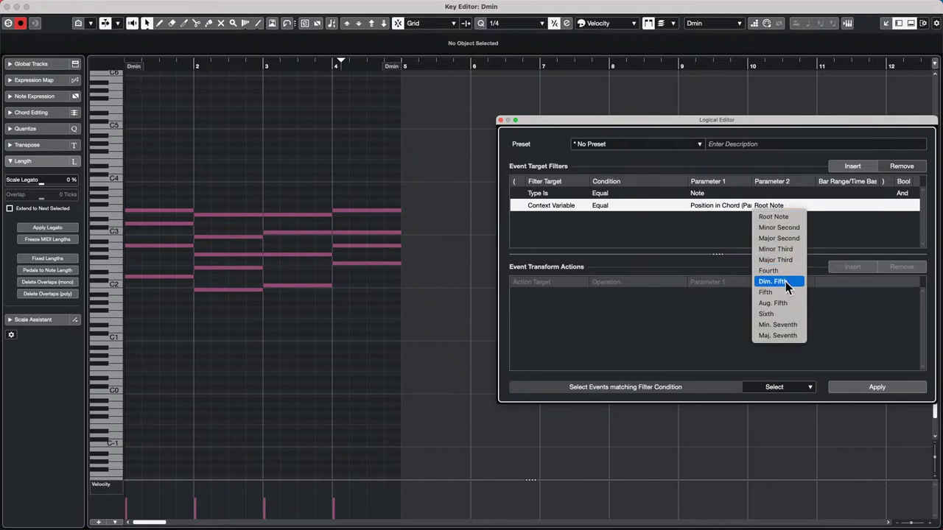
left_click(792, 328)
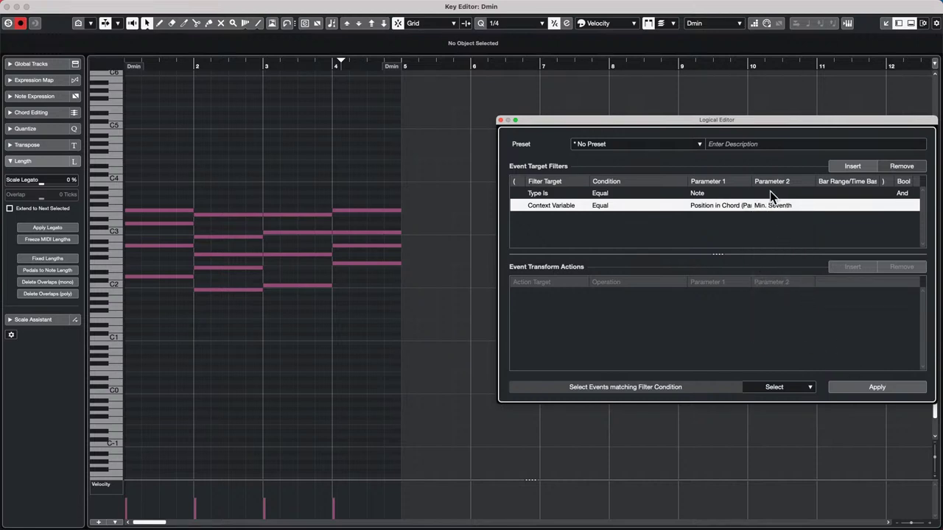
left_click(779, 210)
left_click(791, 295)
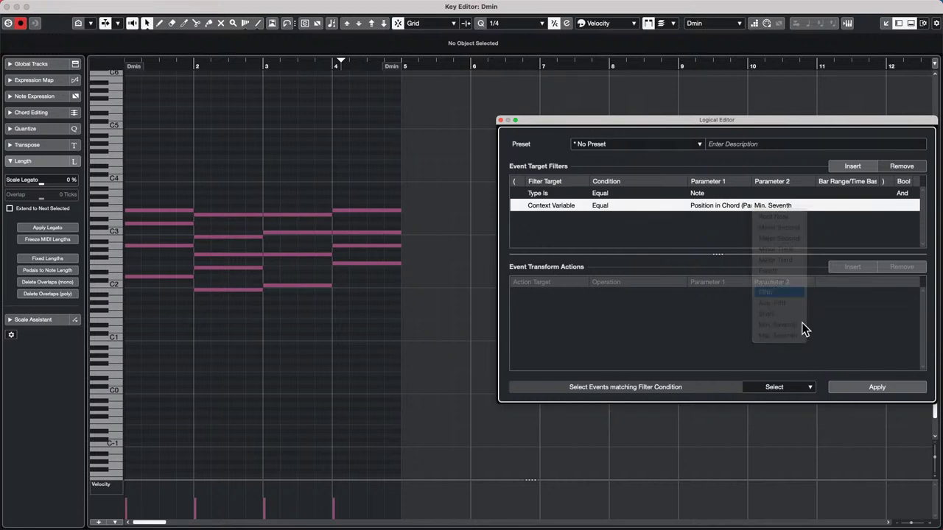
left_click(887, 390)
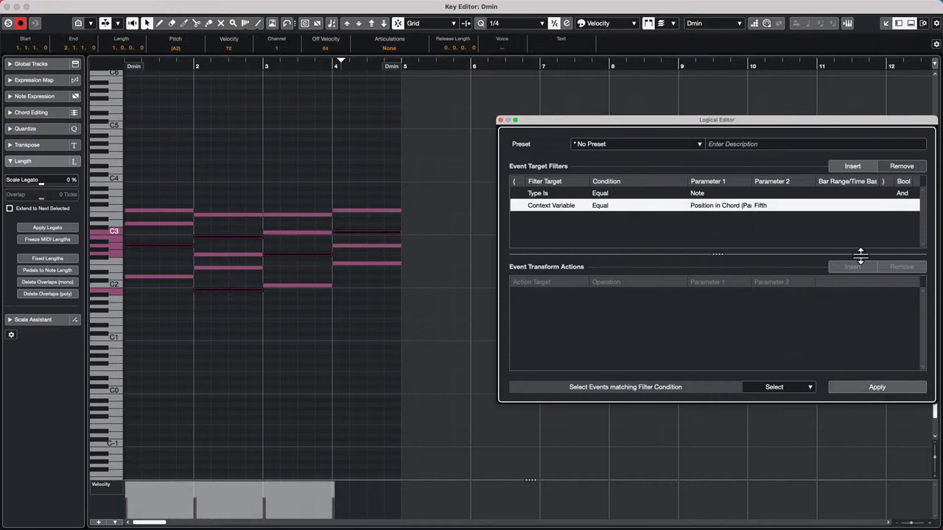
Step: Set the Context Variable filter to No. of Voices (Part) equal to 3 and apply the selection with the notes deselected
left_click(733, 205)
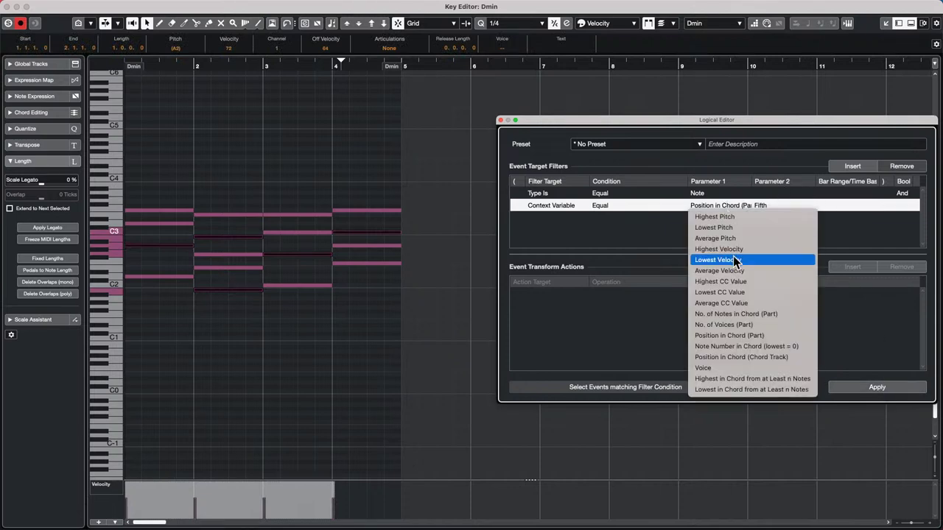
left_click(767, 325)
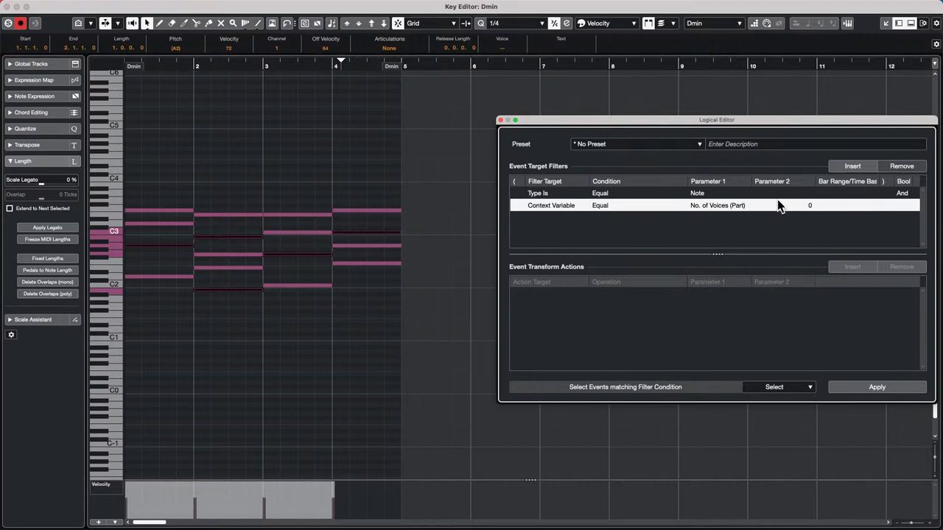
left_click(793, 204)
type("3")
key("Return")
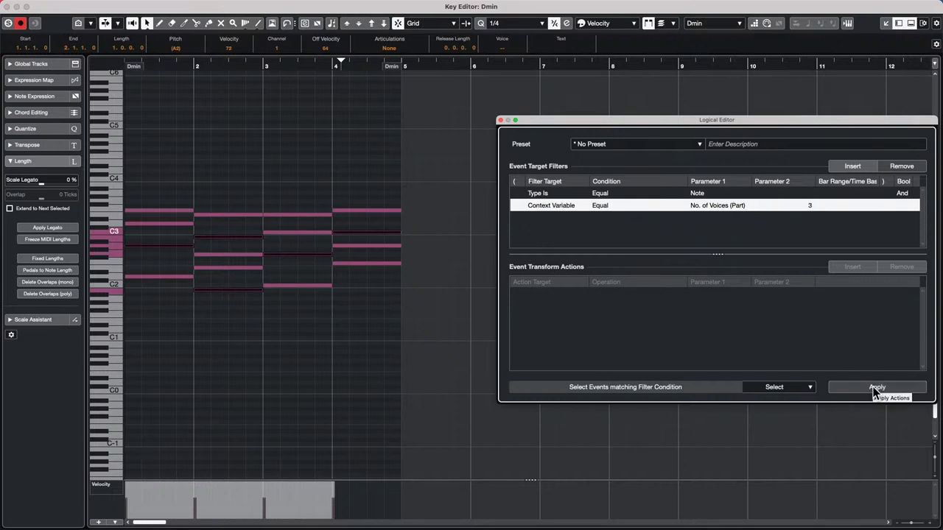
left_click(424, 366)
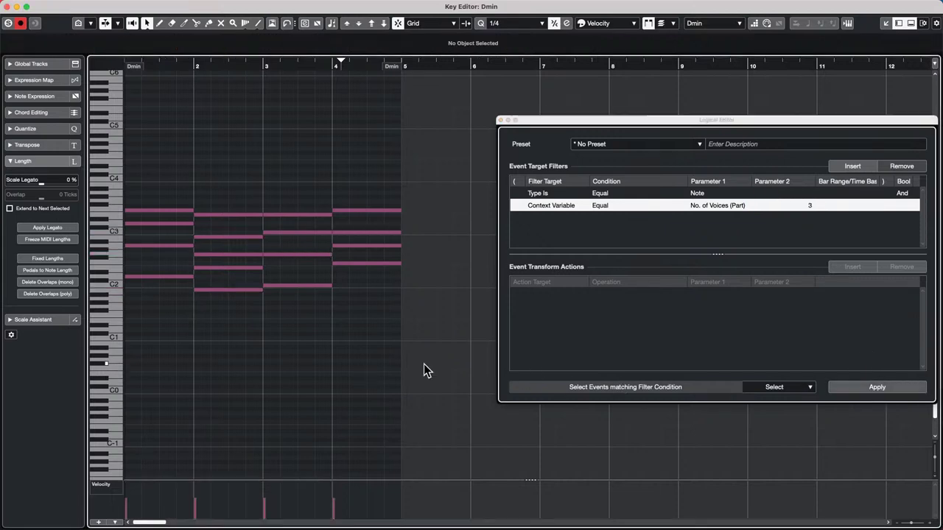
left_click(894, 389)
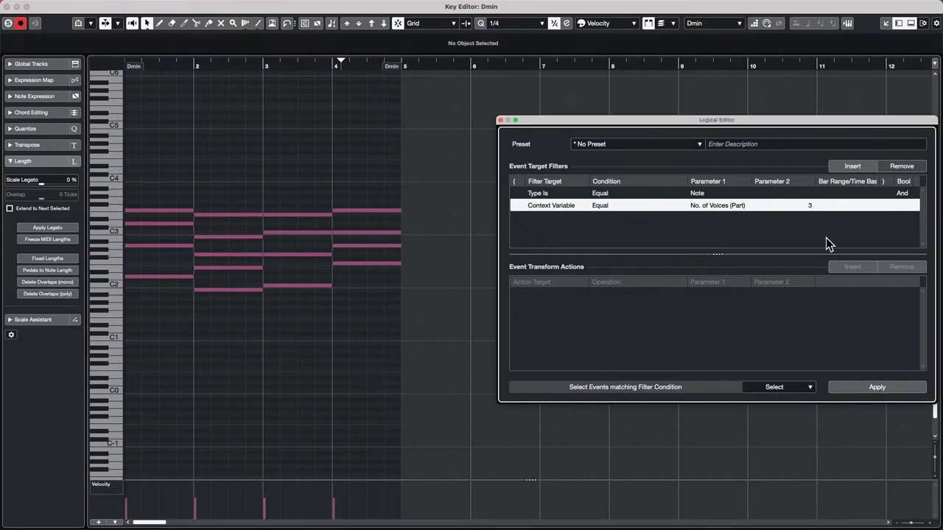
Step: Set the number of voices in the Context Variable filter to 4, apply the selection, and clear it
double_click(809, 206)
type("4")
key("Return")
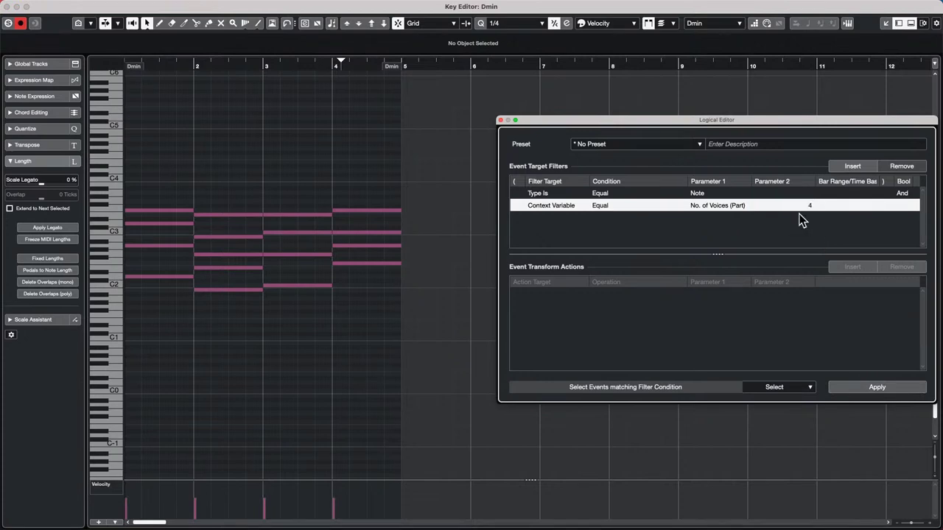
left_click(886, 390)
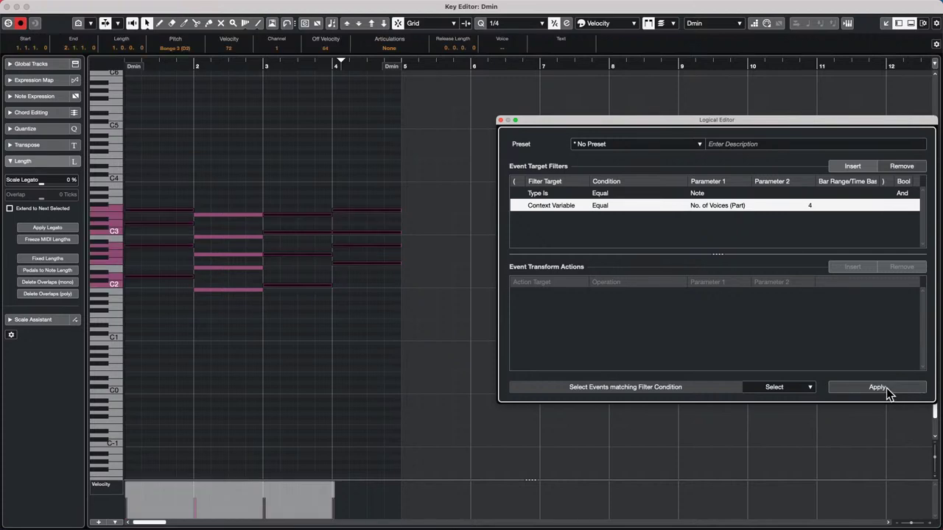
left_click(383, 380)
Step: Change the Context Variable filter to Highest in Chord from at Least n Notes and apply the selection to the chords
left_click(719, 205)
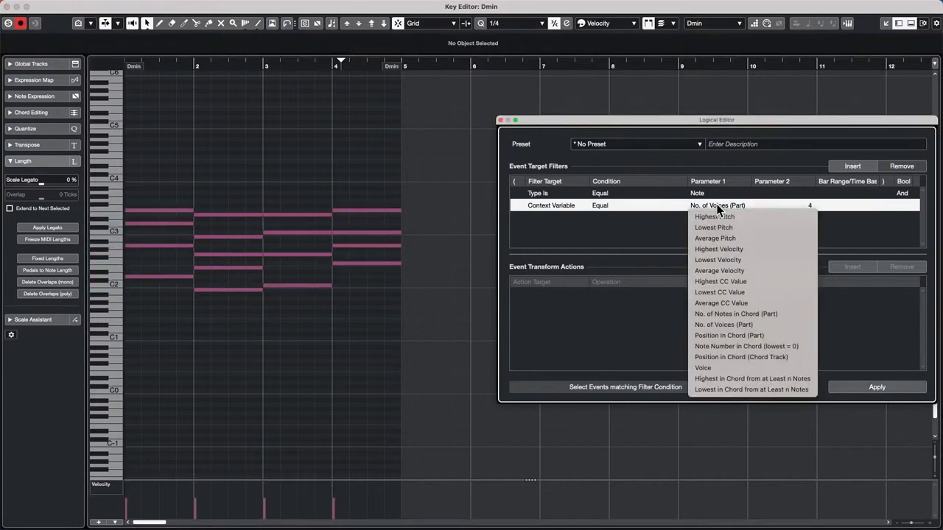
left_click(773, 380)
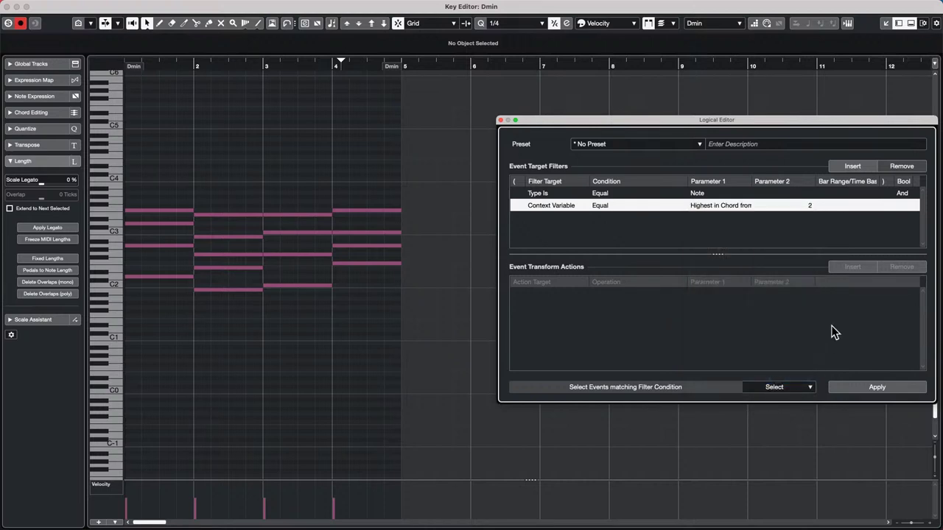
left_click(875, 389)
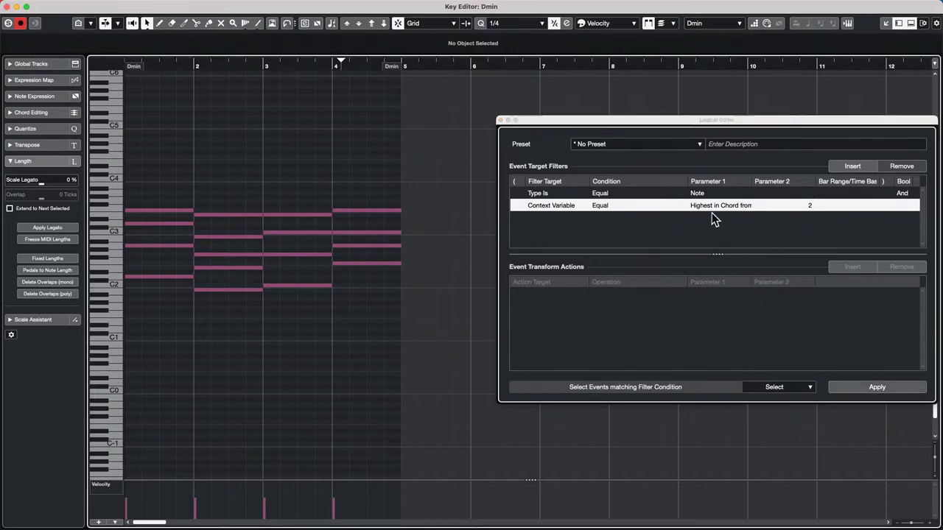
Step: Examine the factory presets, including the Control Change, Musical Context, Notes Positioning and Quantize, and Notes Transpose categories
left_click(627, 143)
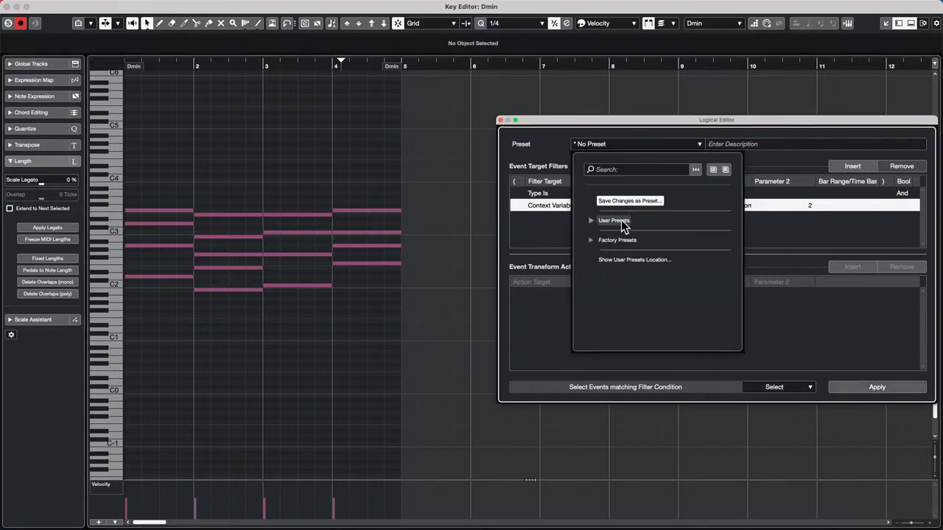
left_click(593, 240)
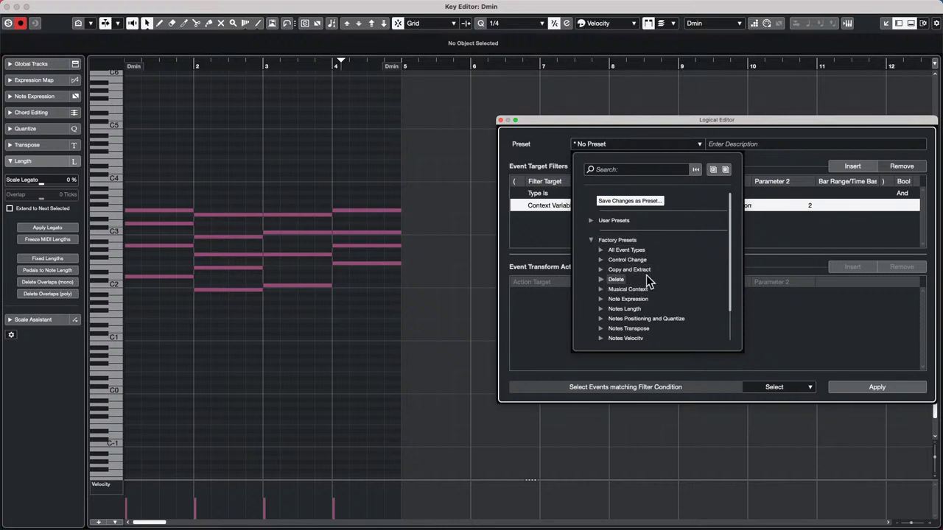
scroll(669, 275, "down", 2)
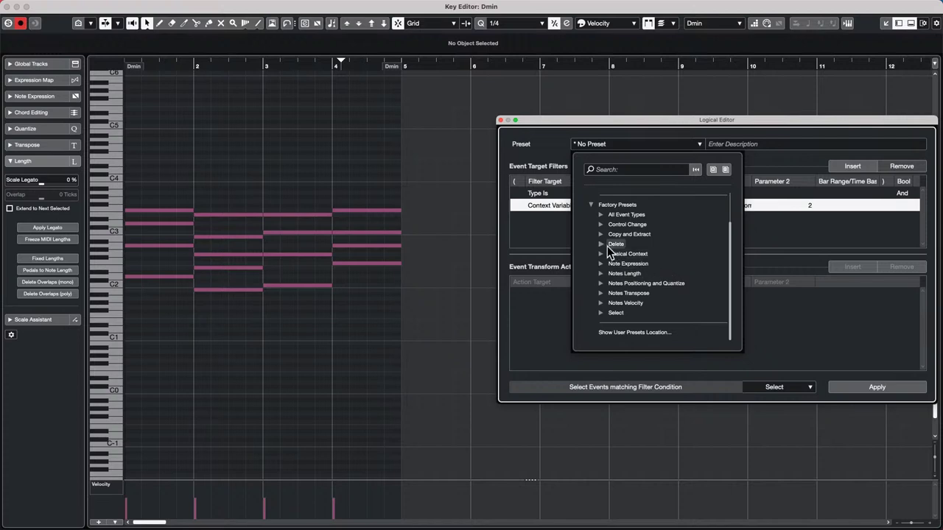
left_click(600, 224)
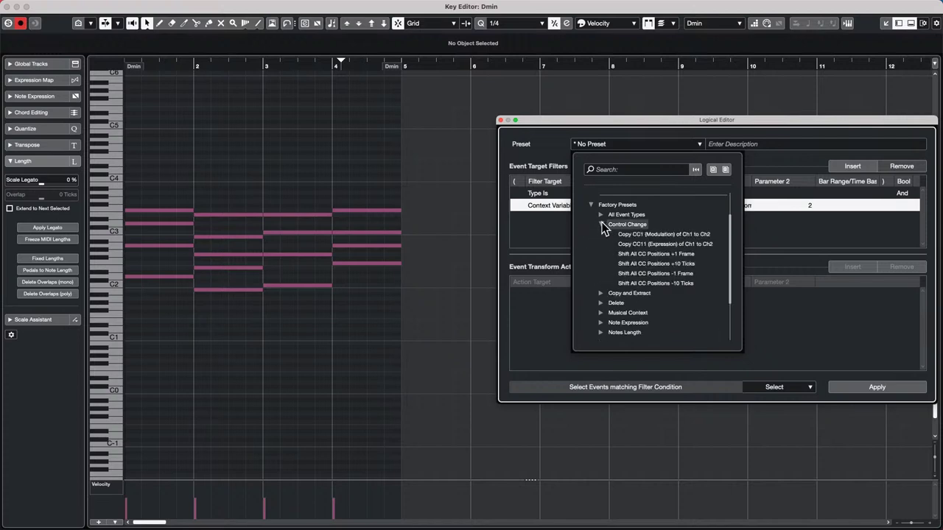
scroll(622, 280, "up", 2)
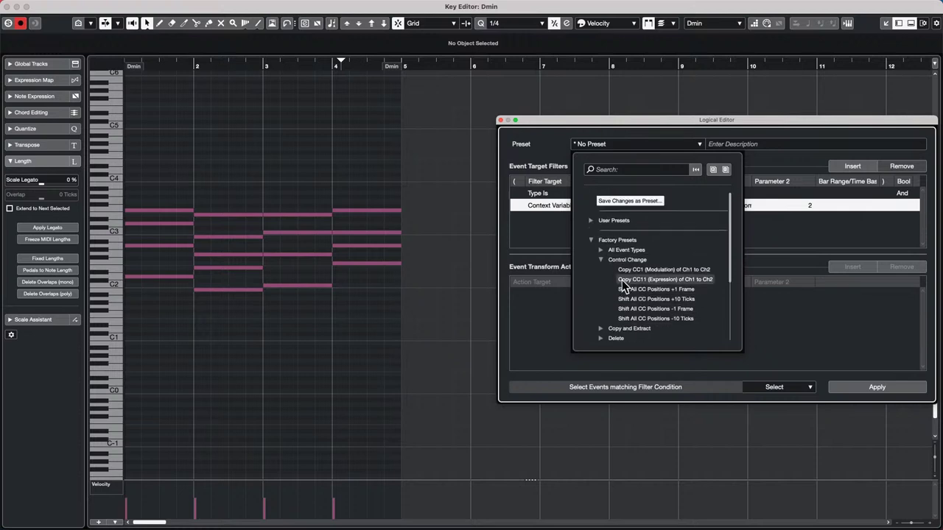
scroll(621, 283, "down", 2)
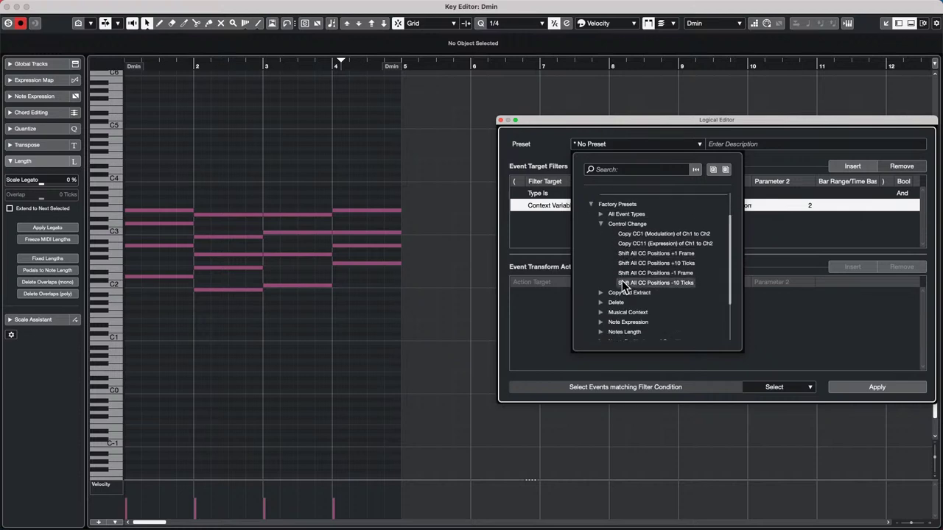
left_click(600, 313)
scroll(601, 267, "down", 3)
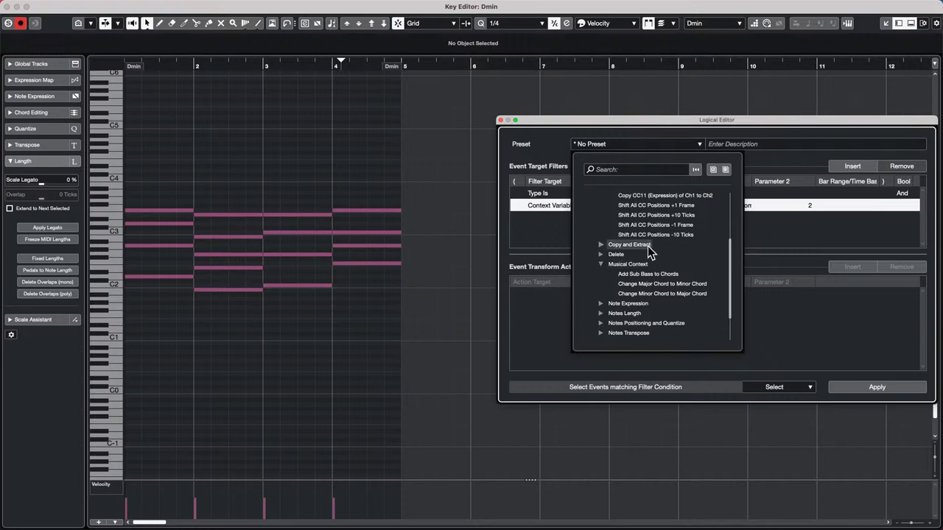
left_click(601, 324)
scroll(621, 305, "down", 7)
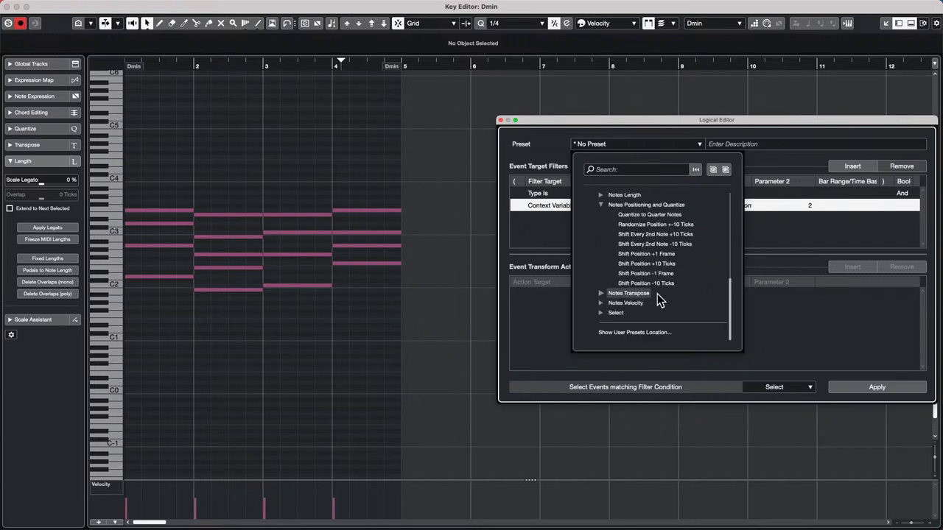
left_click(600, 294)
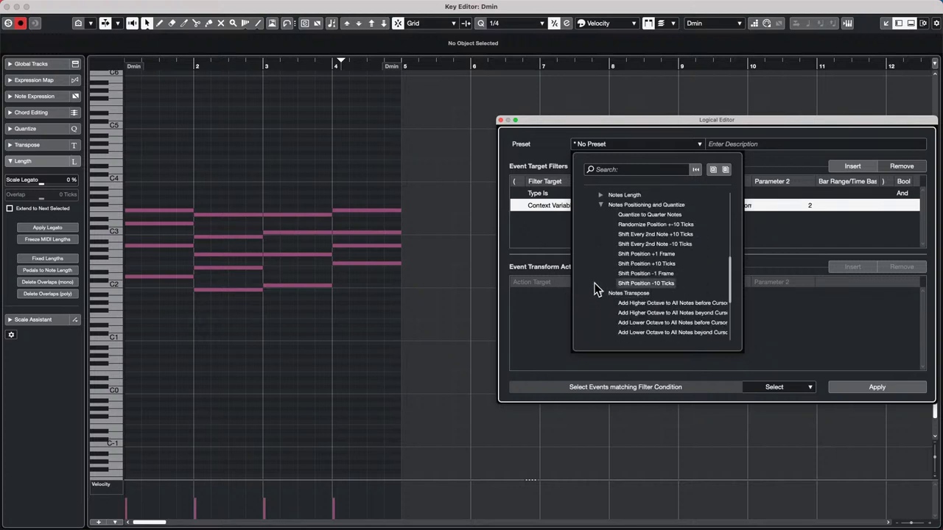
scroll(597, 289, "down", 5)
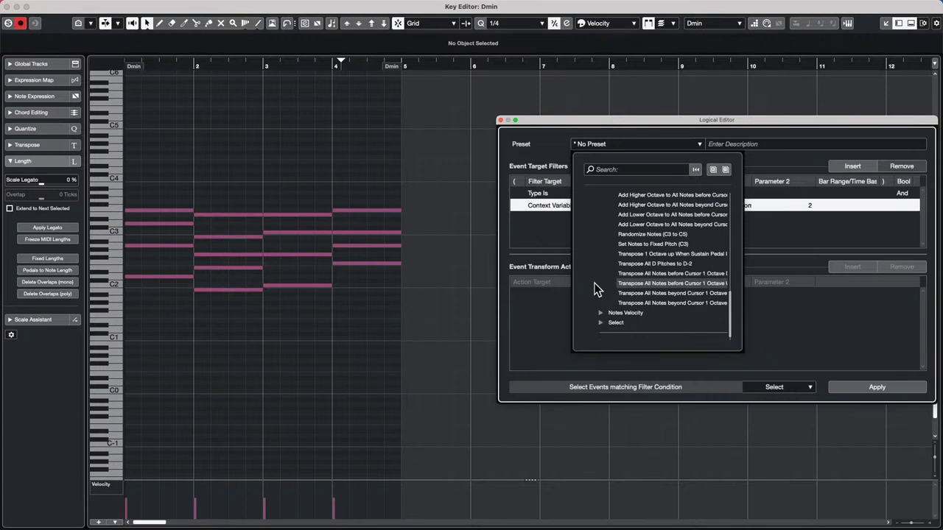
Step: Load the factory preset Select Notes in Chord from the Select category
left_click(600, 323)
scroll(617, 274, "down", 5)
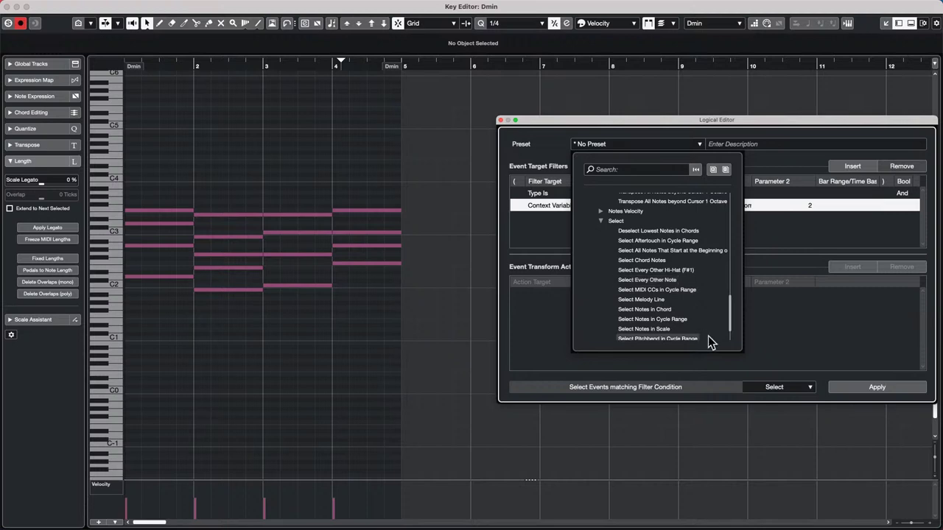
left_click(668, 309)
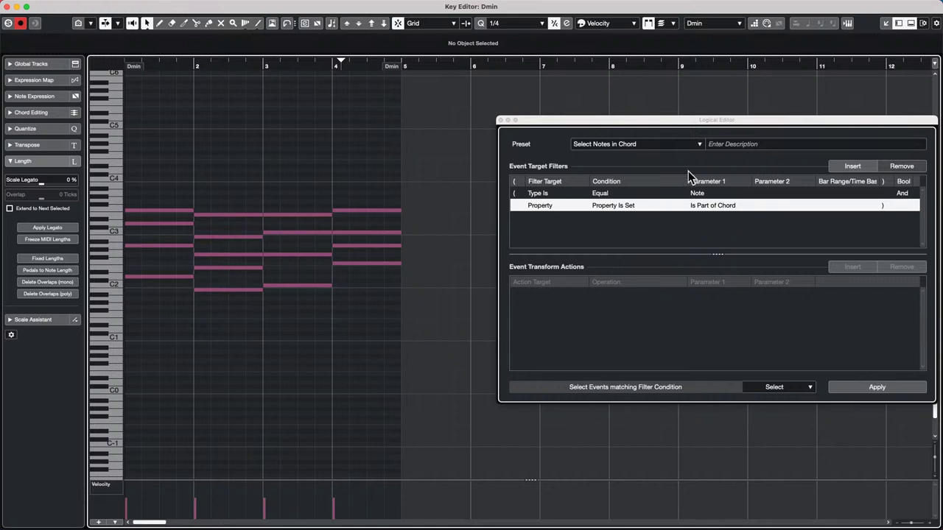
Step: Load the factory preset Deselect Lowest Notes in Chords from the Select category
left_click(600, 143)
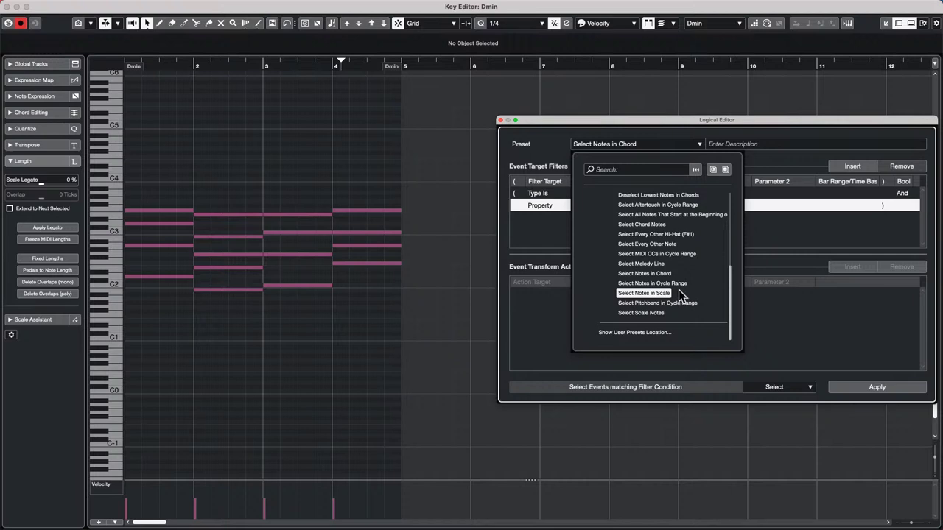
scroll(680, 295, "up", 1)
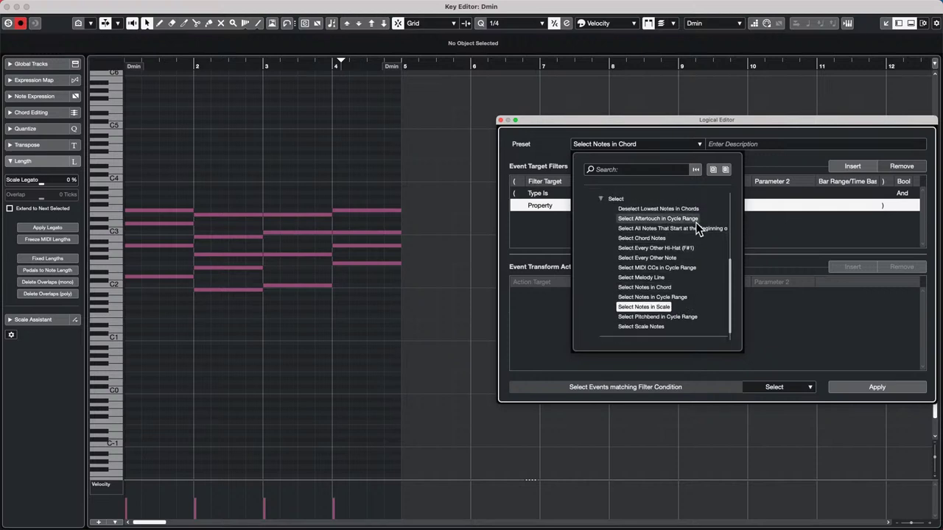
left_click(676, 208)
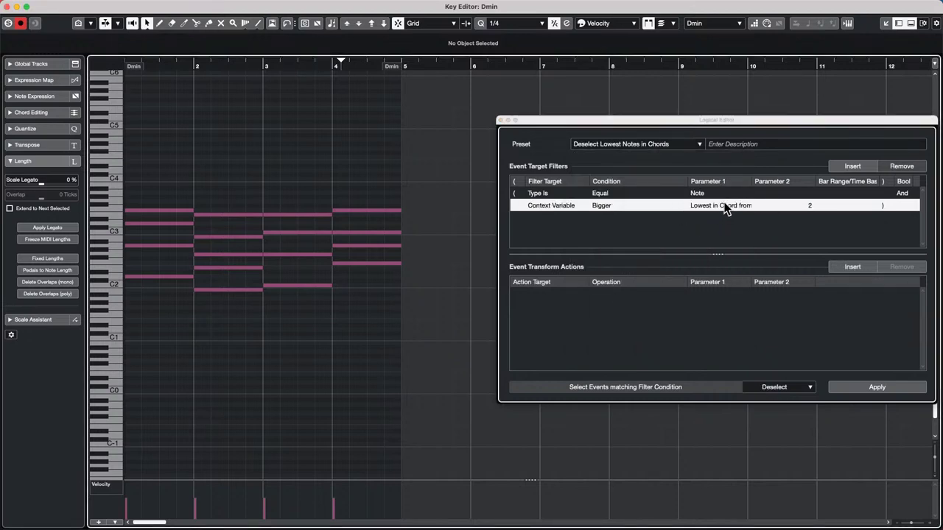
Step: Set the preset's Context Variable filter to Equal Highest Pitch and apply it to the part
left_click(554, 207)
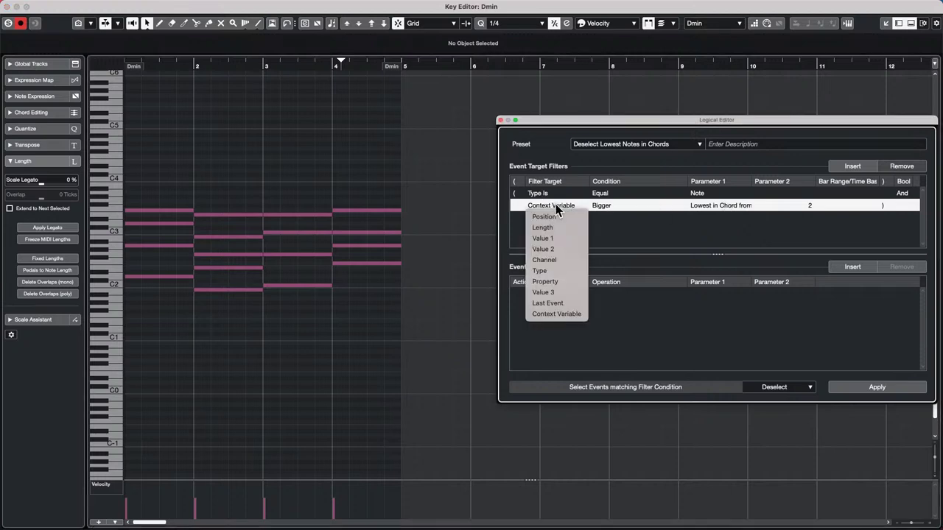
left_click(603, 205)
left_click(605, 205)
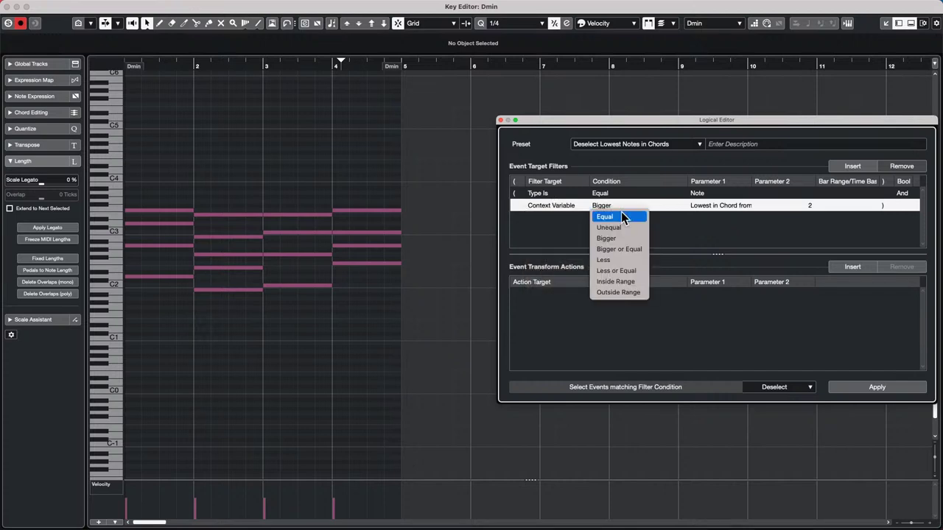
left_click(619, 212)
left_click(727, 205)
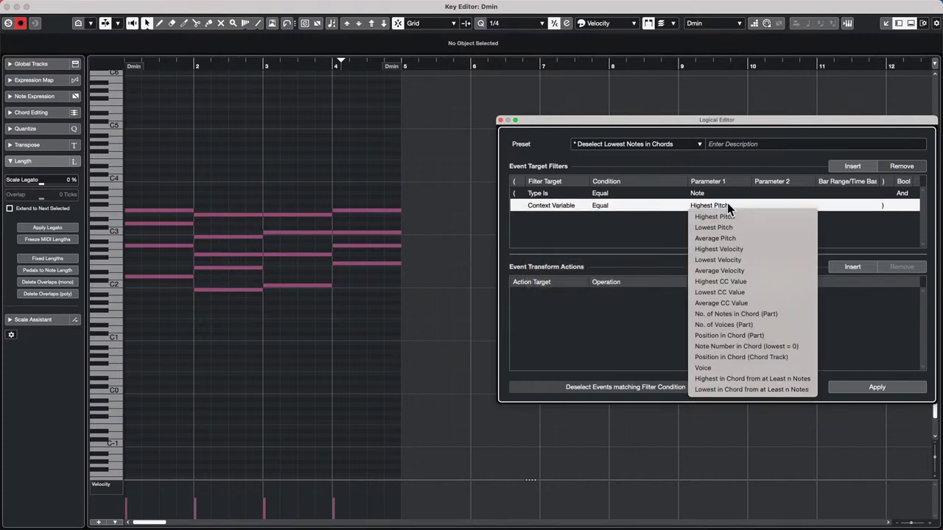
left_click(726, 216)
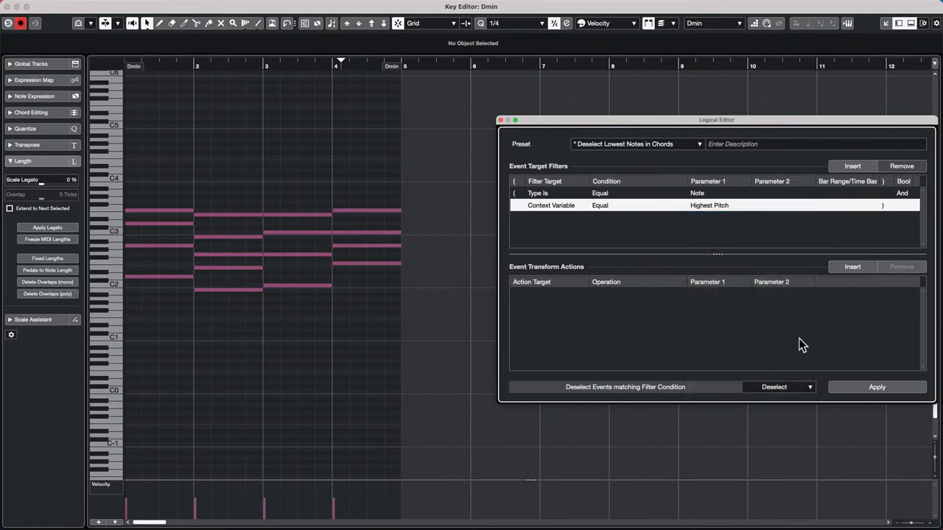
left_click(884, 389)
Step: Change the Context Variable filter to Lowest in Chord from at Least n Notes, apply it, and clear the note selection
left_click(713, 204)
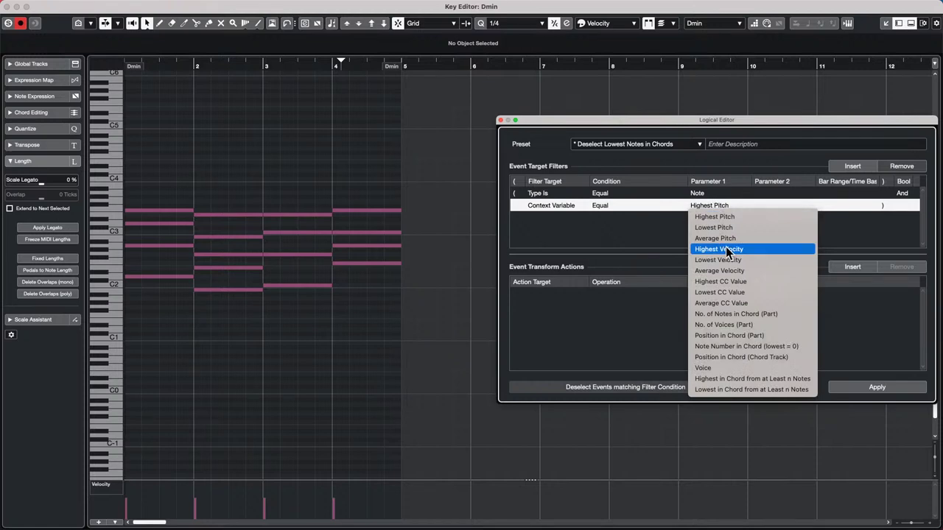
left_click(724, 389)
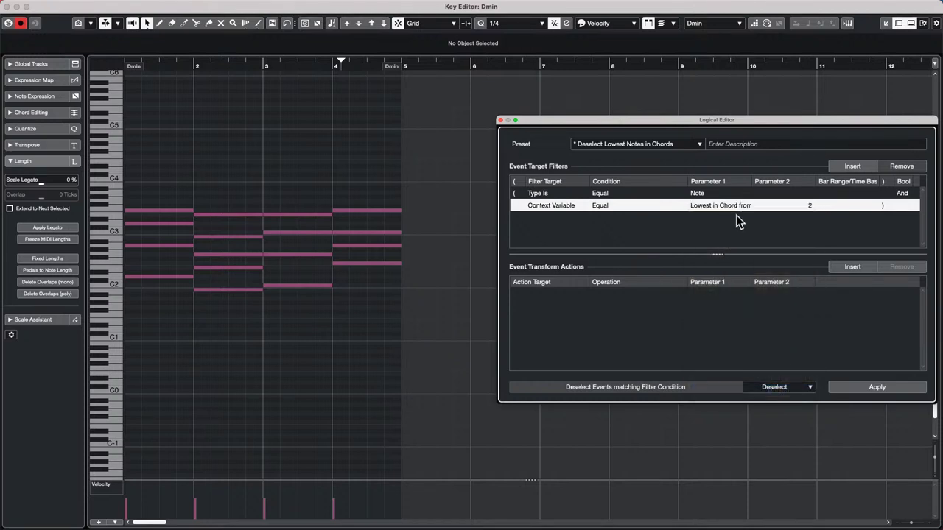
left_click(863, 379)
left_click(384, 337)
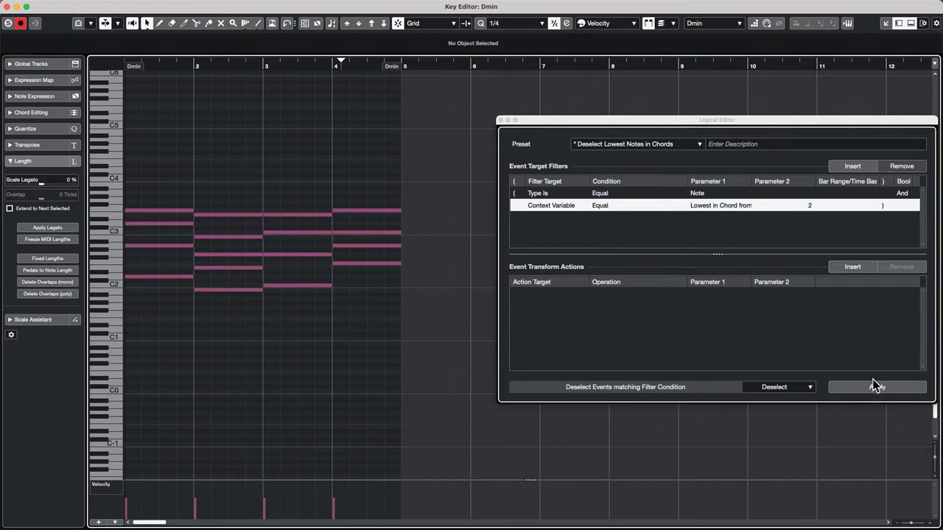
Step: Switch the filter's function from Deselect to Select, apply it to the lowest chord notes, and clear the selection
left_click(775, 388)
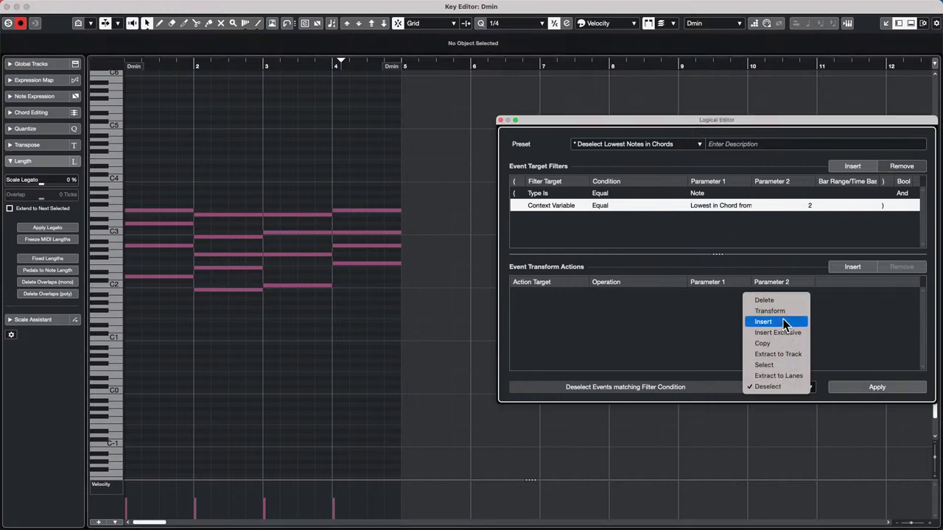
left_click(776, 364)
left_click(874, 388)
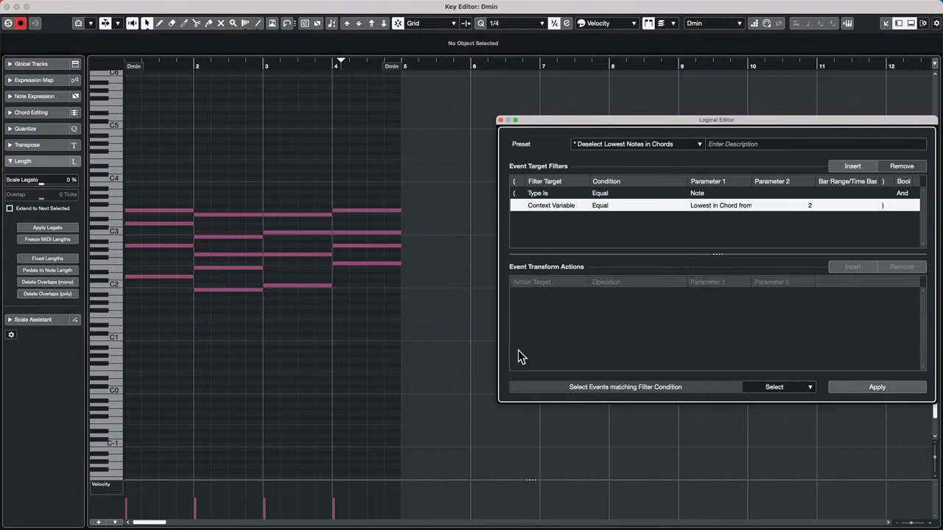
left_click(444, 335)
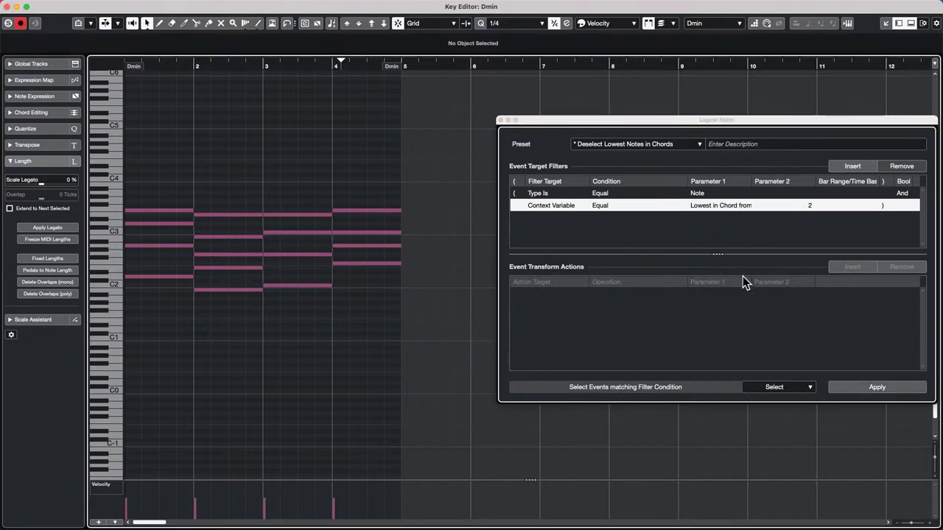
Step: Set the Context Variable filter to Position in Chord (Chord Track) with Root Note and apply it
left_click(884, 208)
left_click(895, 221)
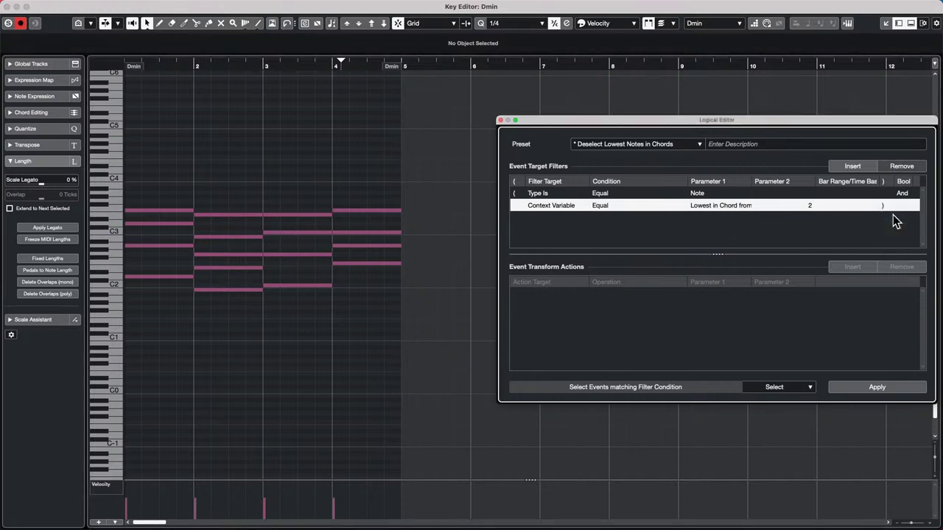
left_click(872, 386)
left_click(732, 209)
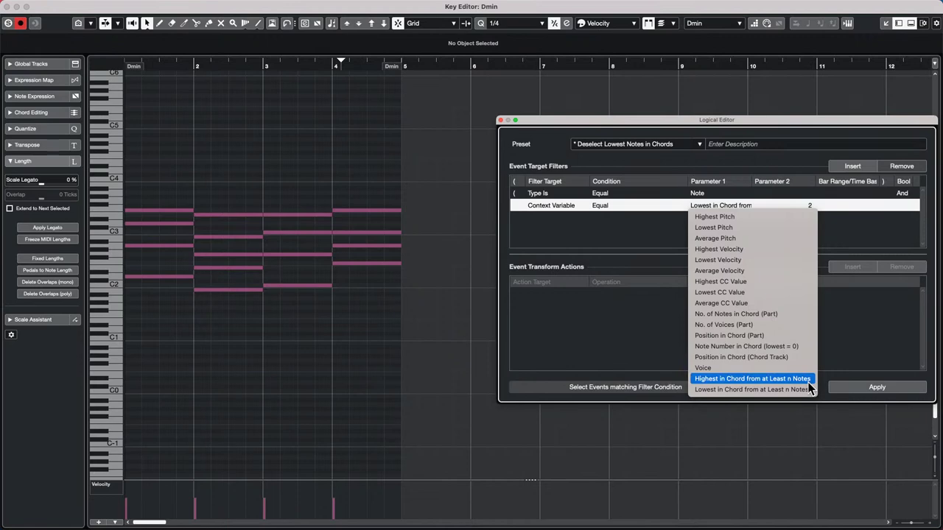
left_click(785, 357)
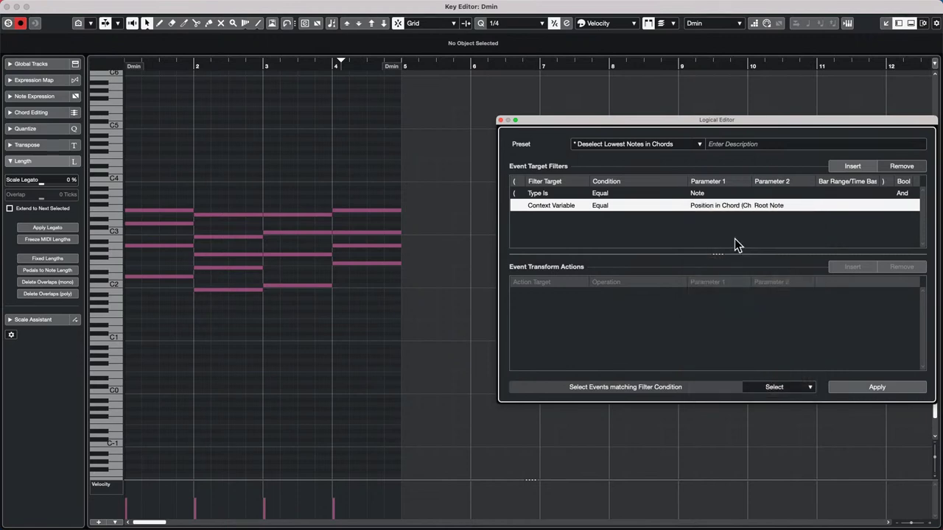
left_click(772, 206)
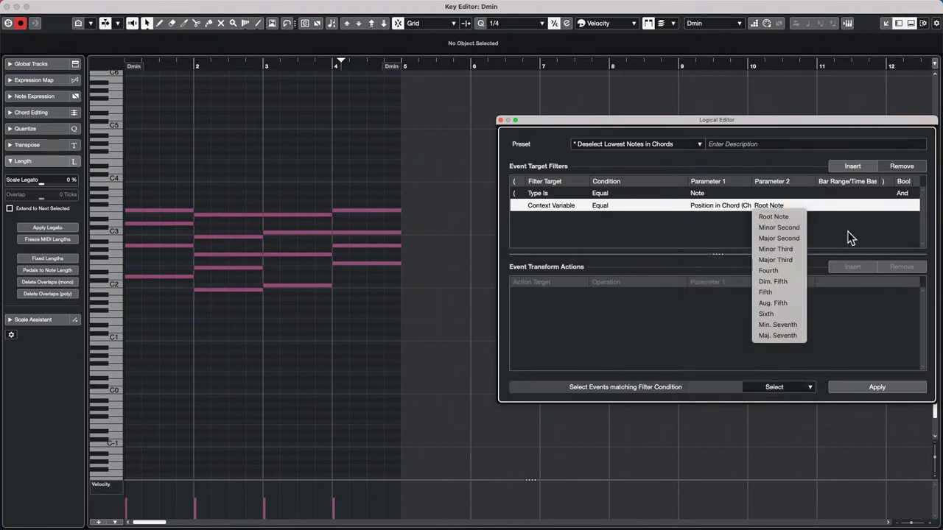
left_click(897, 308)
left_click(873, 386)
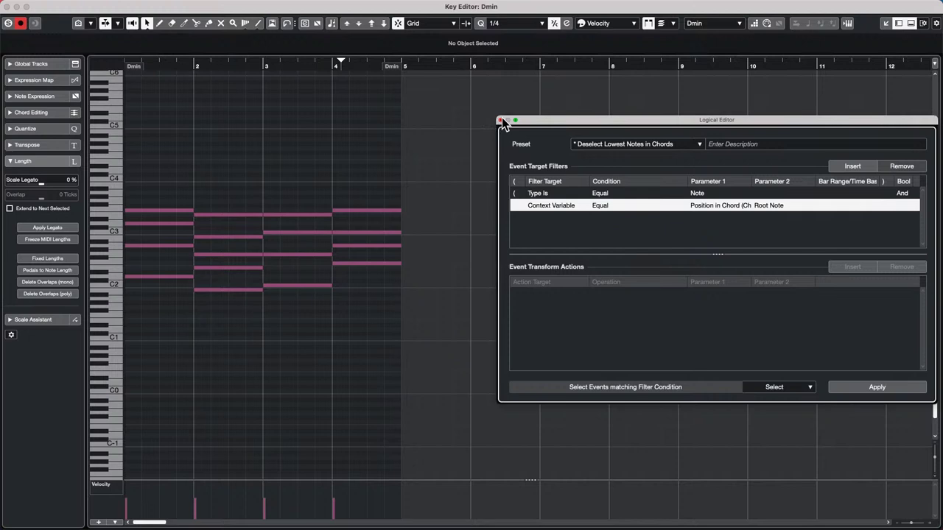
left_click(777, 209)
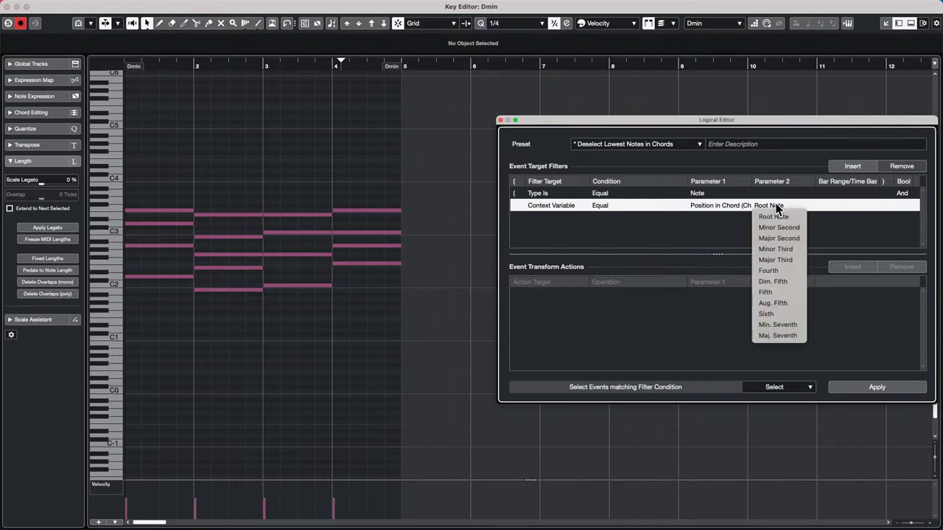
left_click(706, 210)
Step: Browse the factory presets in All Event Types and Control Change, and search the presets for "chord"
left_click(640, 144)
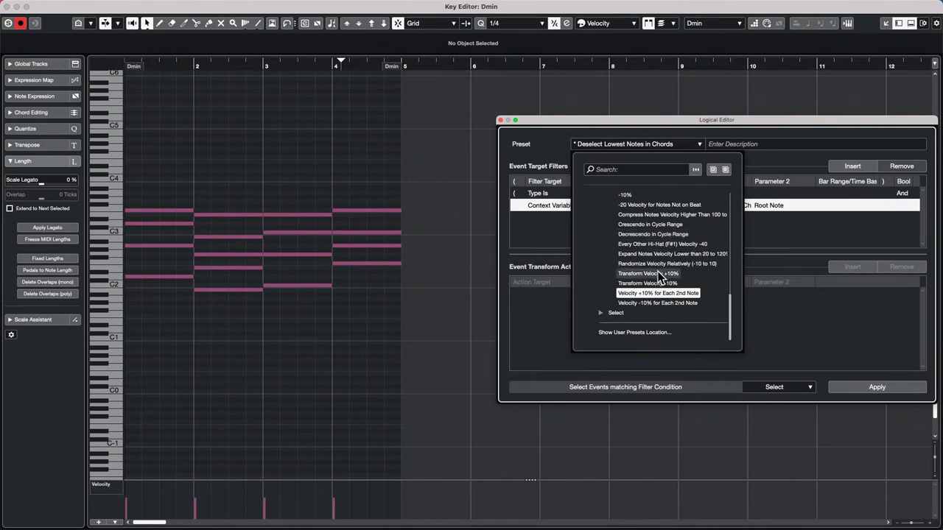
scroll(659, 274, "up", 10)
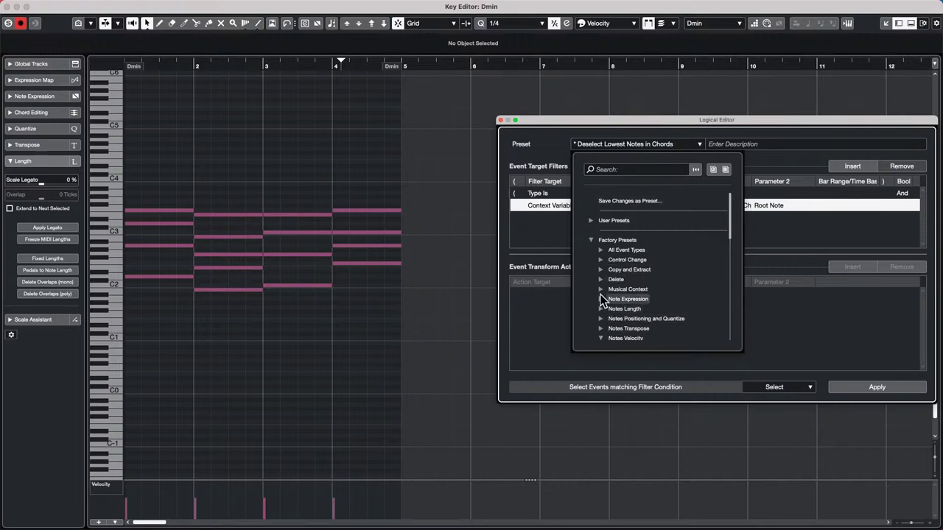
left_click(600, 251)
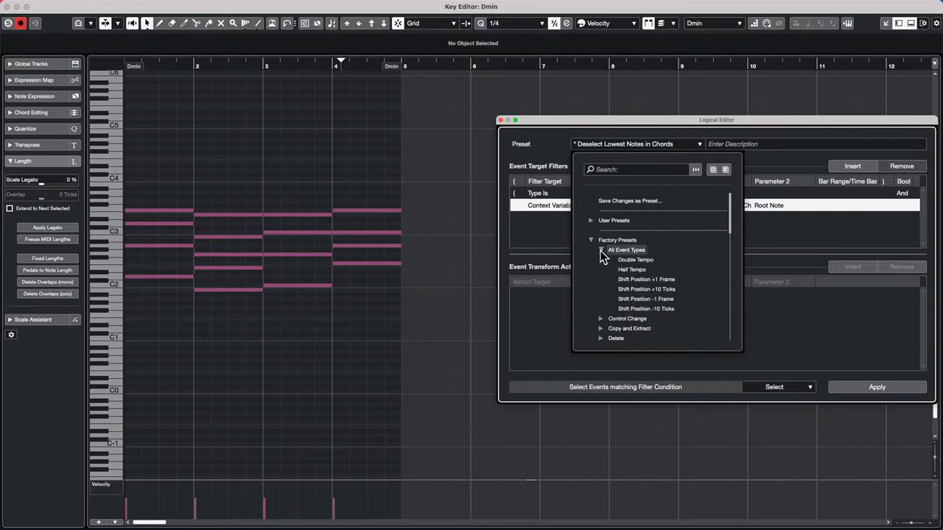
left_click(601, 319)
left_click(642, 170)
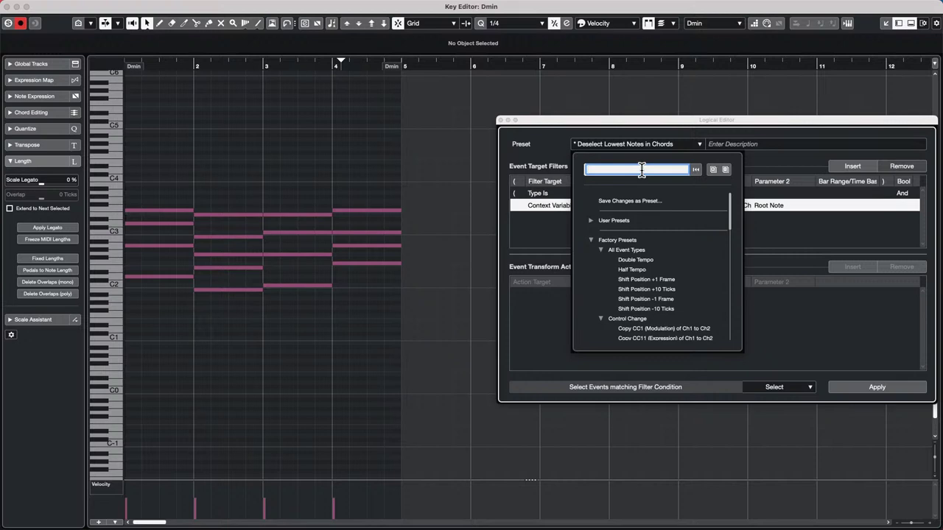
type("chord")
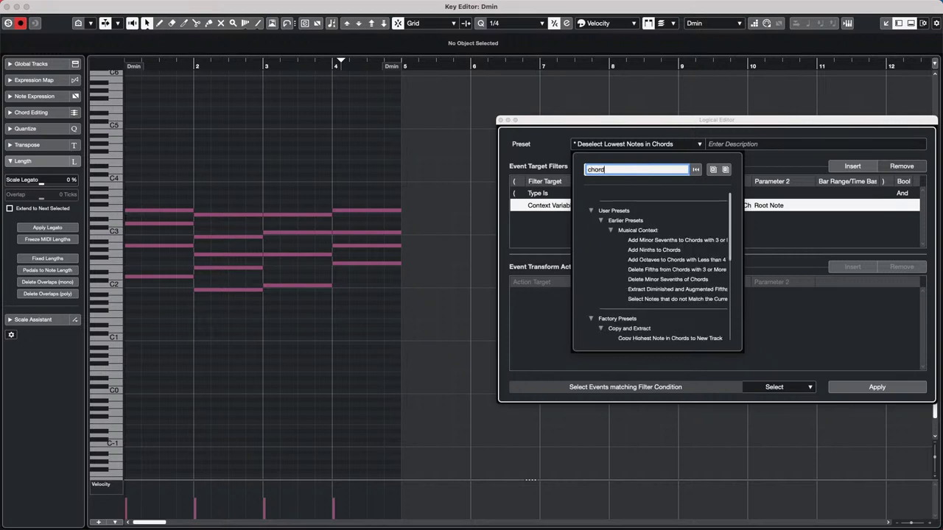
key("Escape")
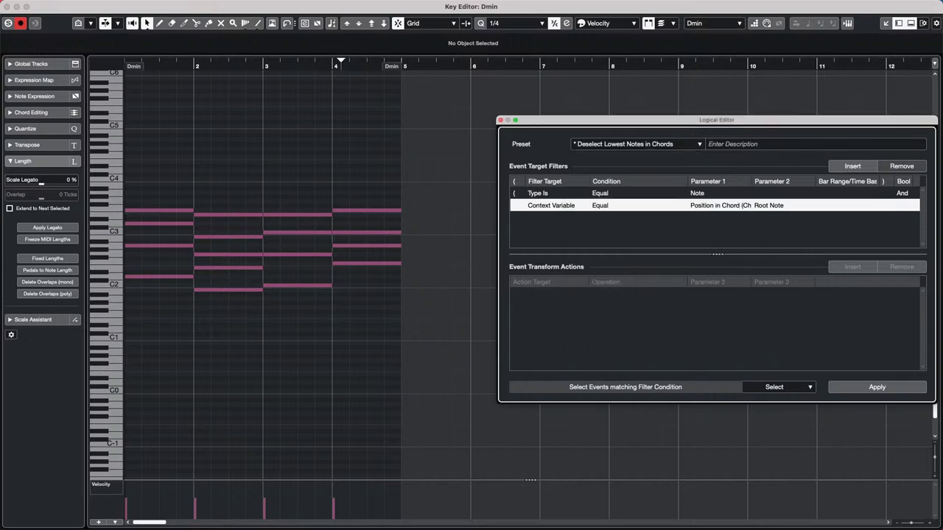
Step: Search the presets for "chord" and load the factory preset Copy Highest Note in Chords to New Track
left_click(678, 145)
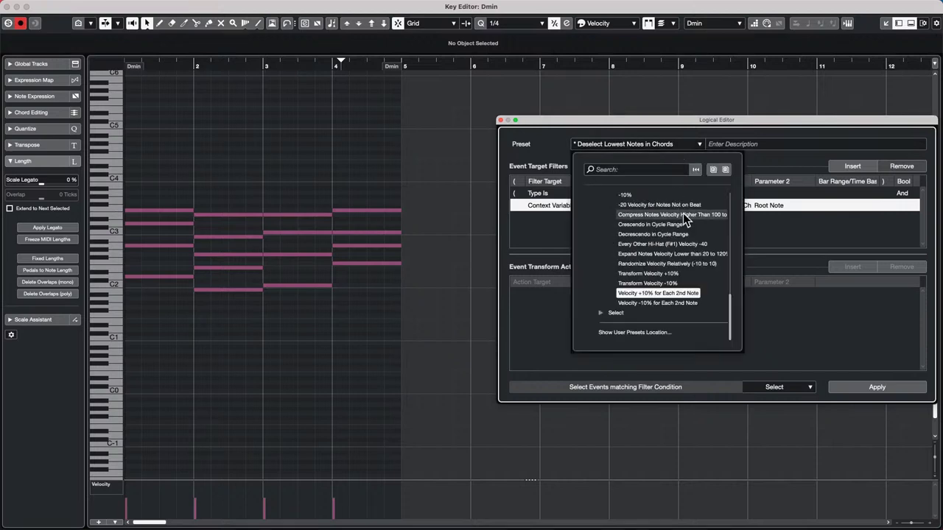
left_click(633, 169)
type("chord")
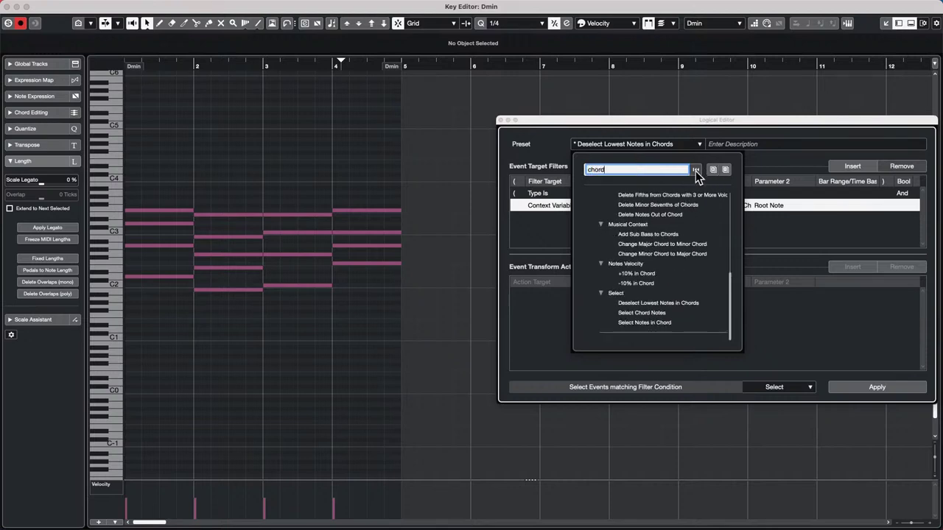
scroll(688, 220, "up", 5)
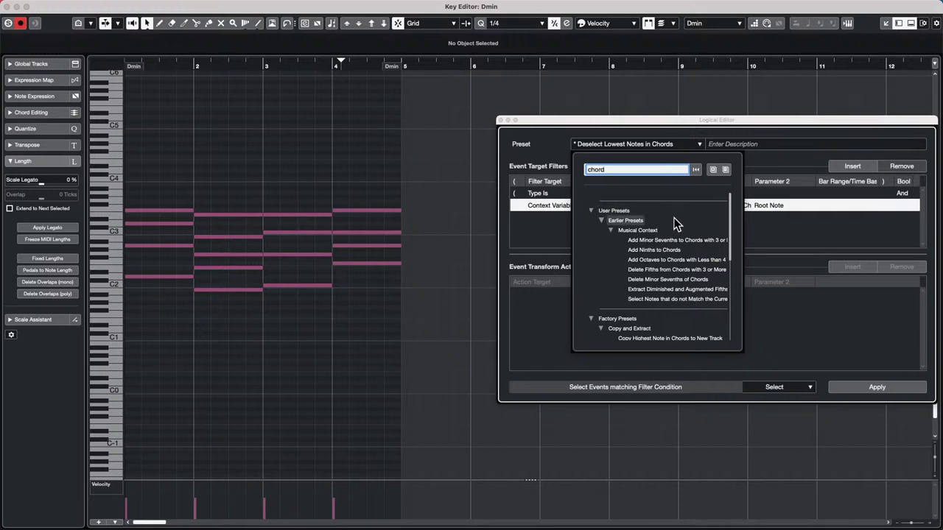
scroll(676, 224, "down", 3)
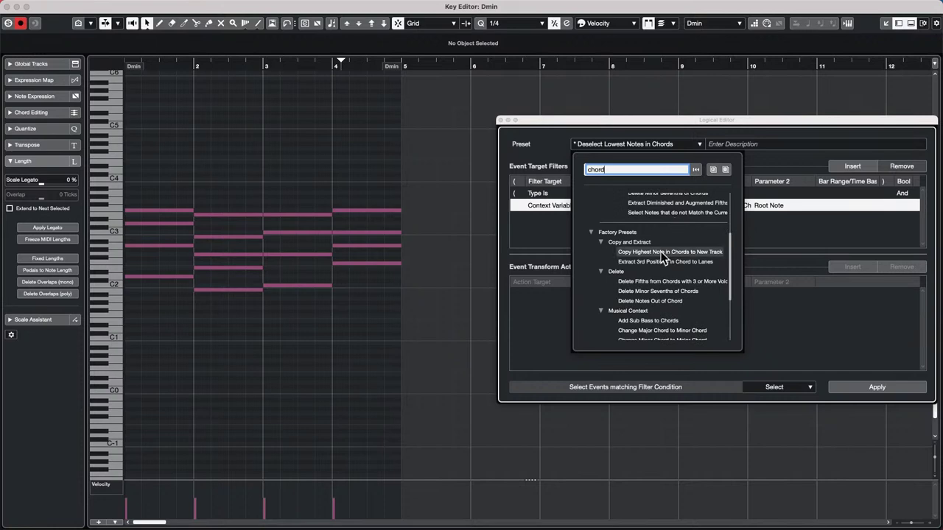
left_click(661, 252)
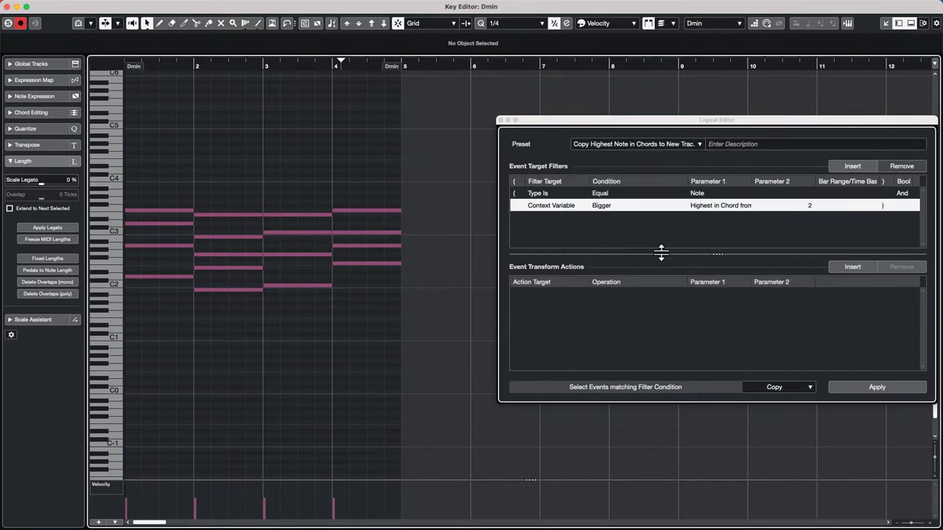
Step: Close the Key Editor and Drum Editor windows to return to the project's track view
left_click(771, 388)
left_click(665, 340)
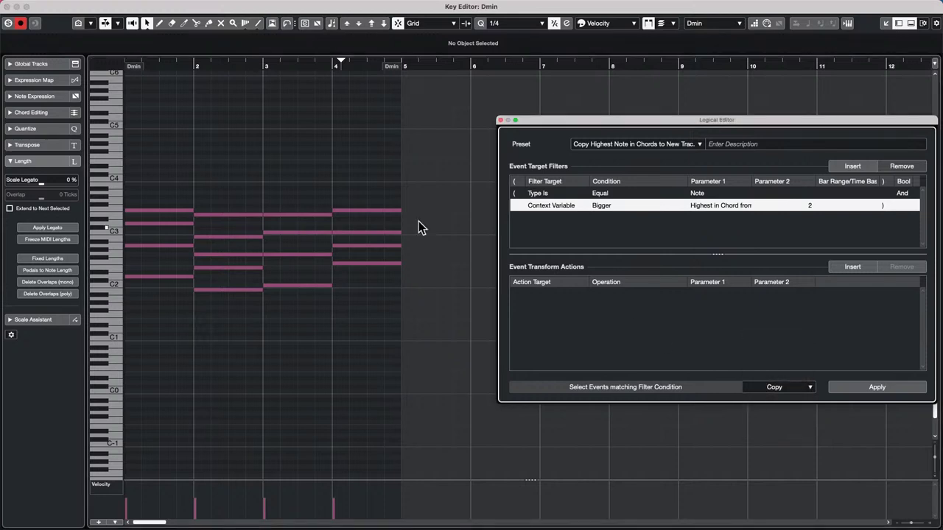
left_click(6, 7)
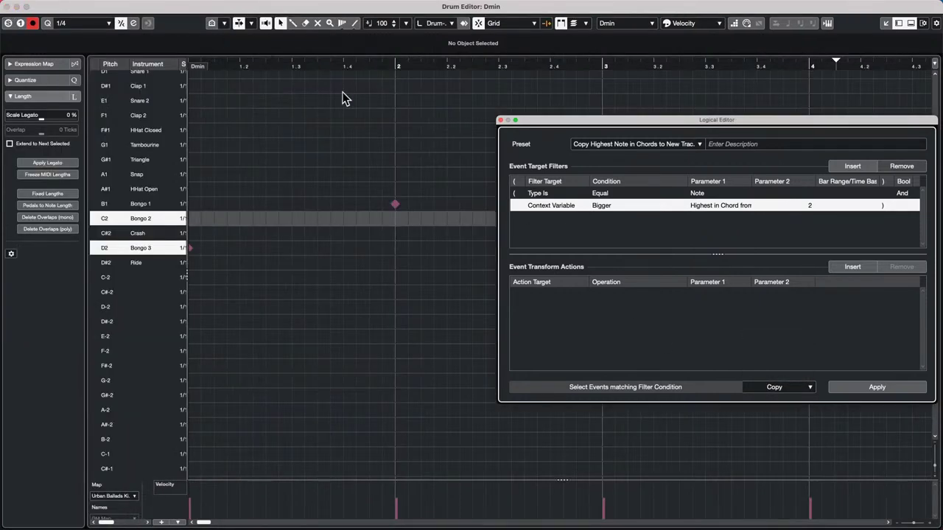
left_click(8, 6)
Step: Select the Dmin part on the urban ballads track and apply the copy preset to it
left_click(361, 210)
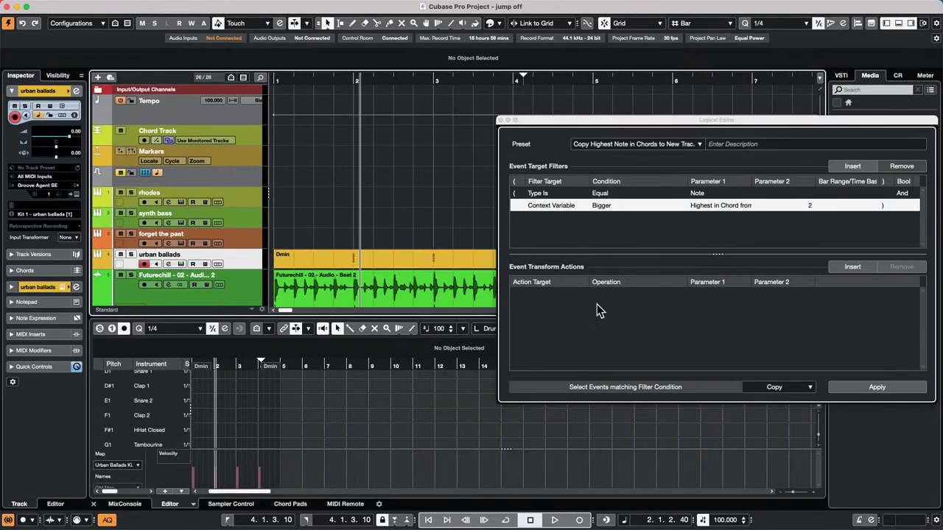
left_click(874, 390)
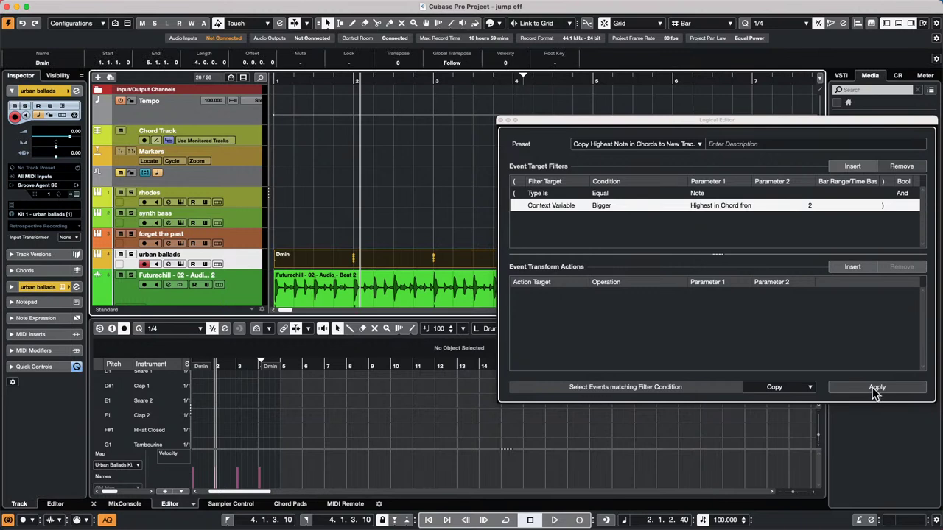
left_click(874, 389)
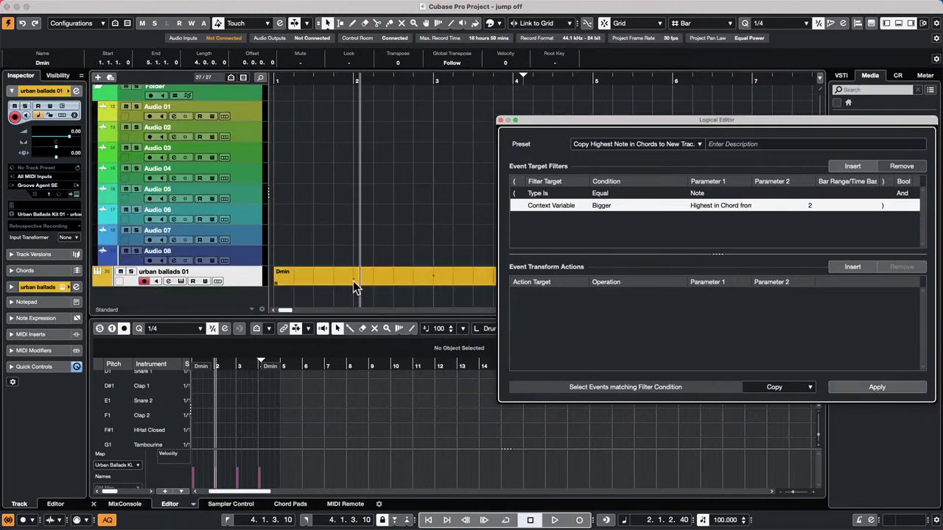
Step: Select the Dmin part on the urban ballads 01 track and show it in the Key Editor of the lower zone
left_click(353, 279)
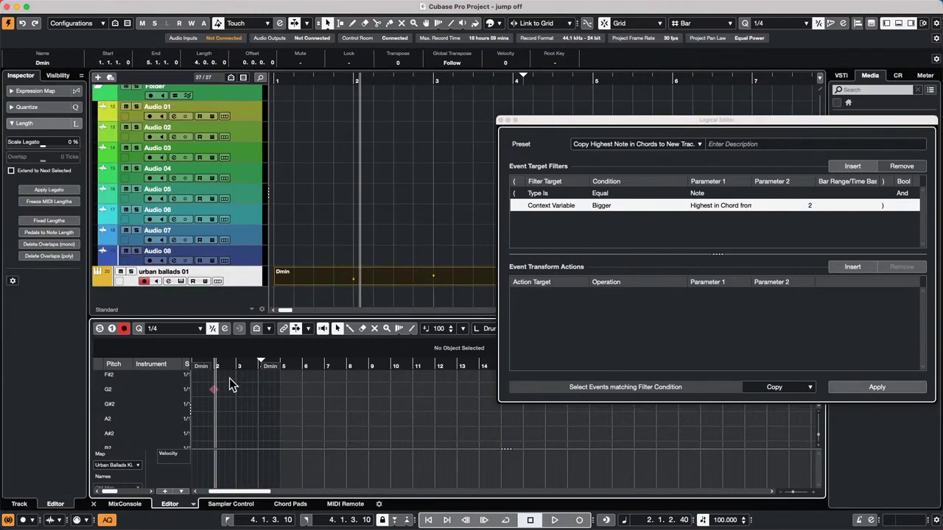
left_click_drag(230, 361, 61, 365)
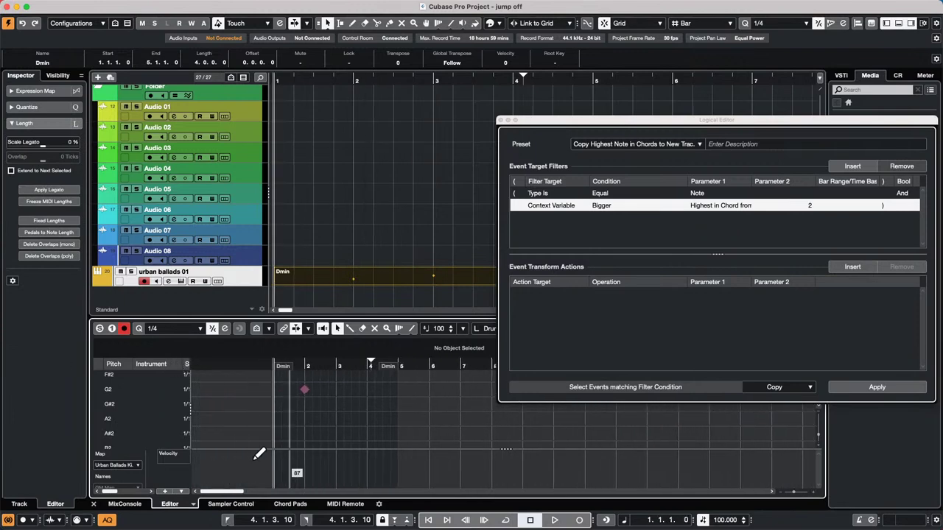
left_click(192, 506)
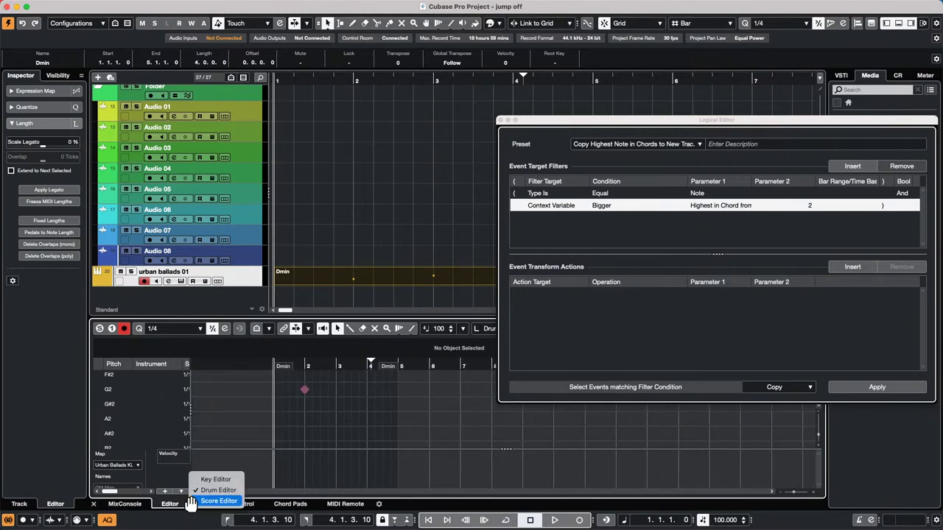
left_click(214, 480)
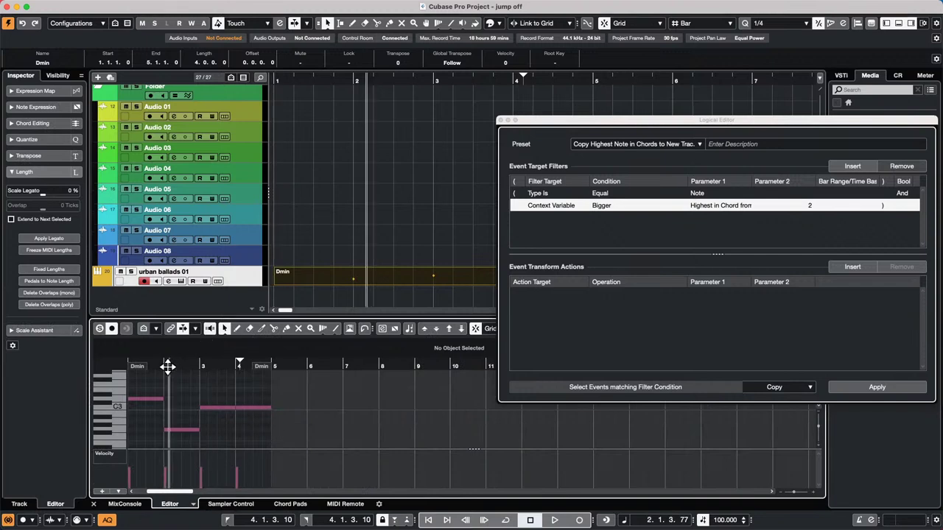
Step: Set the Logical Editor function to Select and go back to the original urban ballads track
left_click(784, 386)
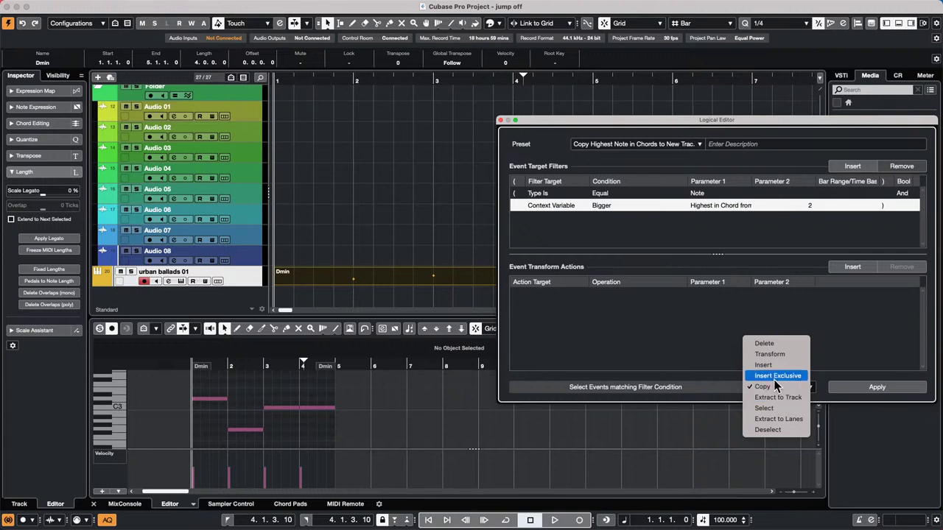
left_click(764, 408)
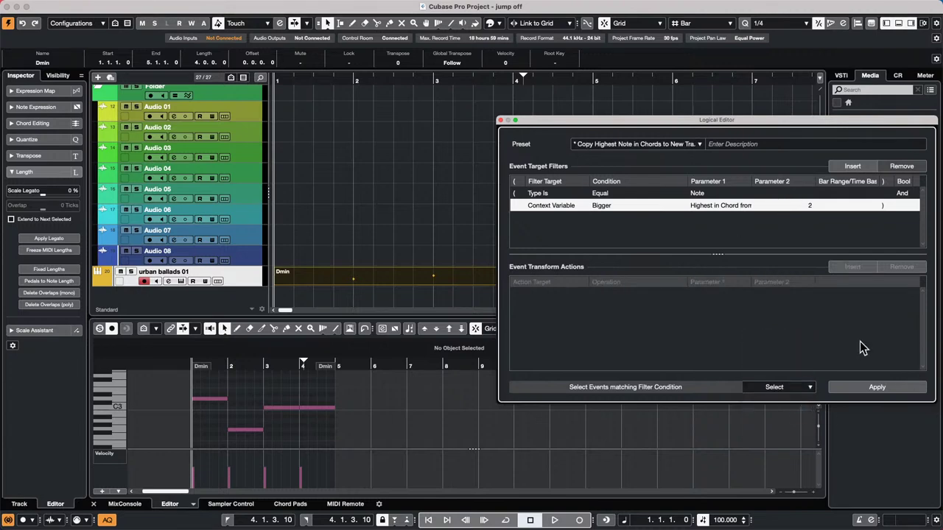
scroll(366, 151, "up", 10)
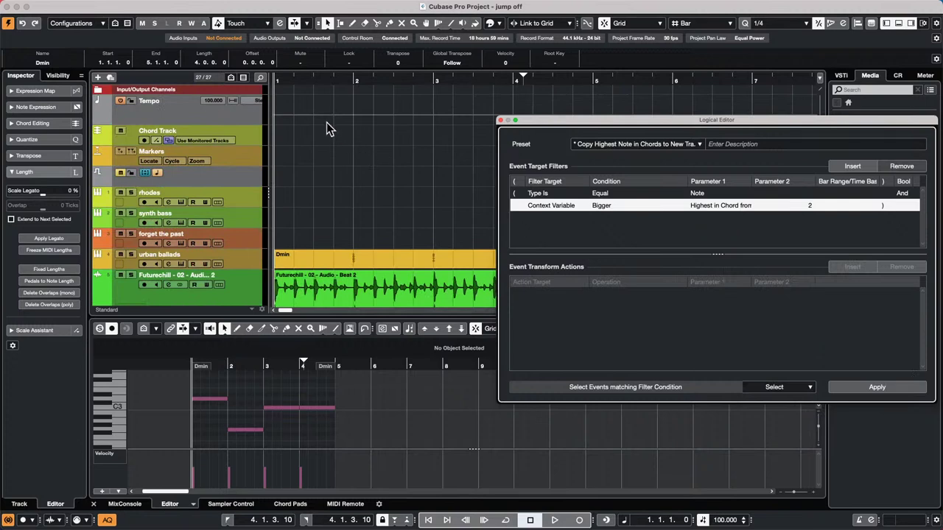
left_click_drag(310, 77, 274, 60)
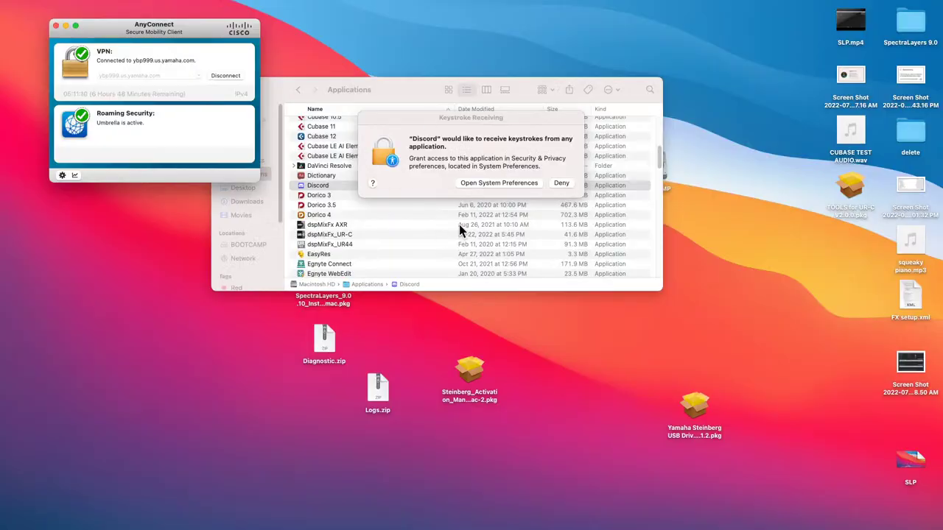
Step: Relaunch Cubase 12 and continue past Safe Mode using the current program preferences
key("super+Tab")
mouse_move(412, 527)
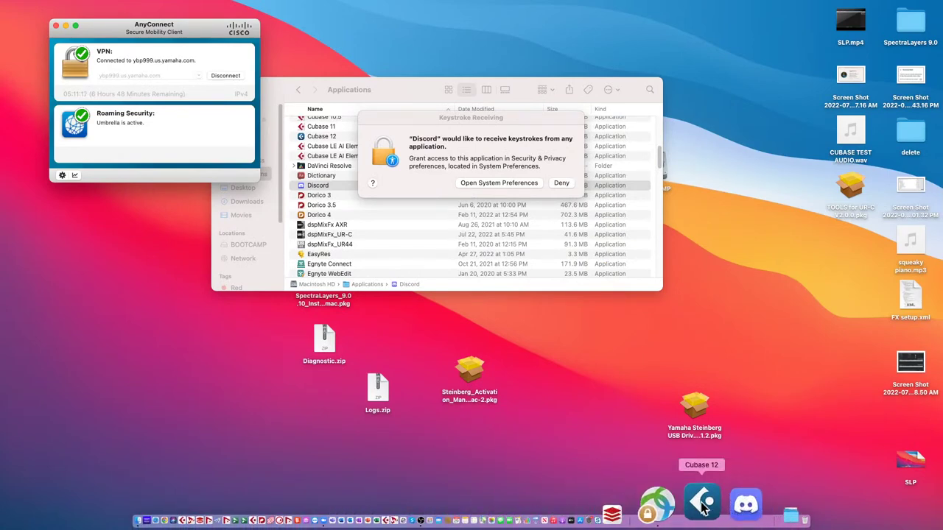
left_click(700, 507)
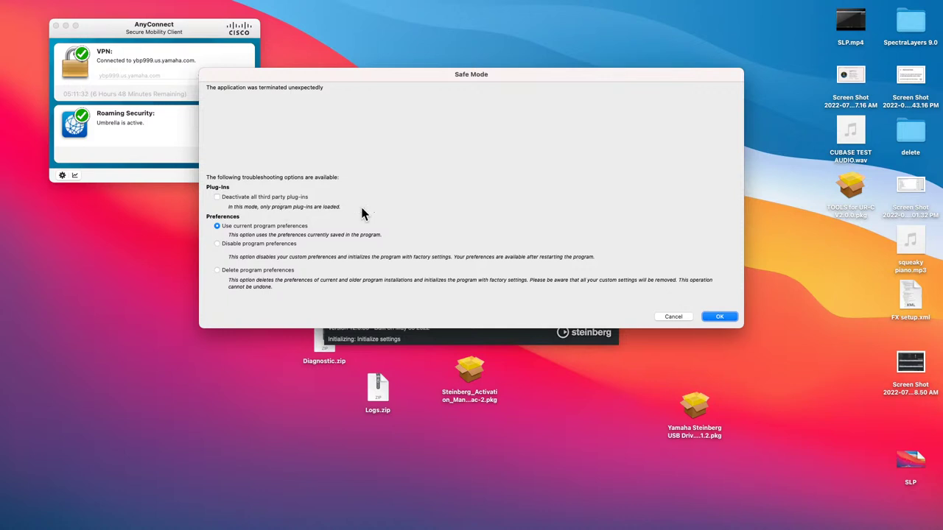
left_click(720, 317)
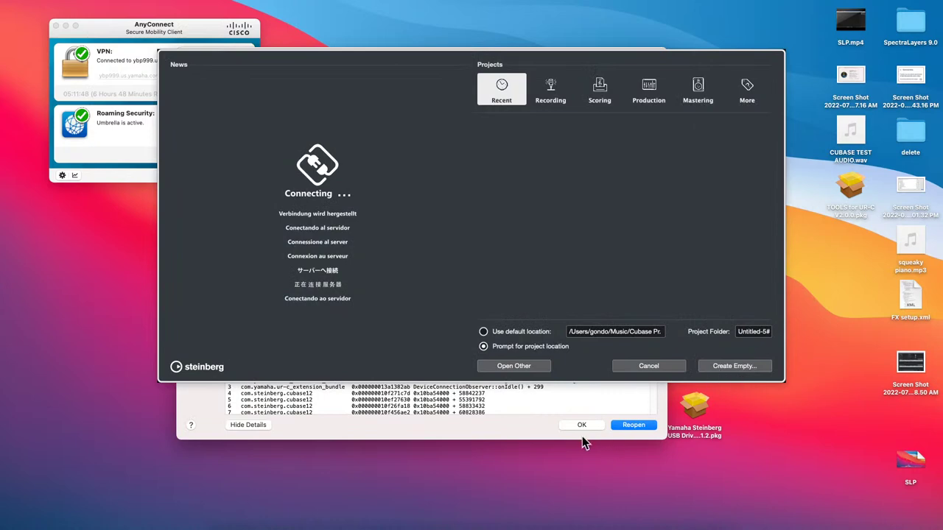
Step: Dismiss the crash report, open the recent project "jump off" and accept the unmapped missing port
left_click(582, 425)
left_click(593, 479)
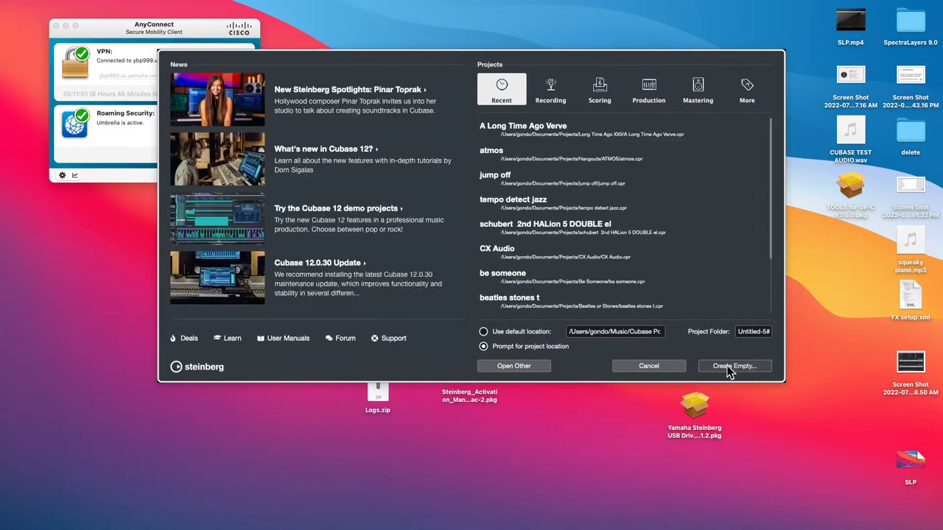
double_click(505, 183)
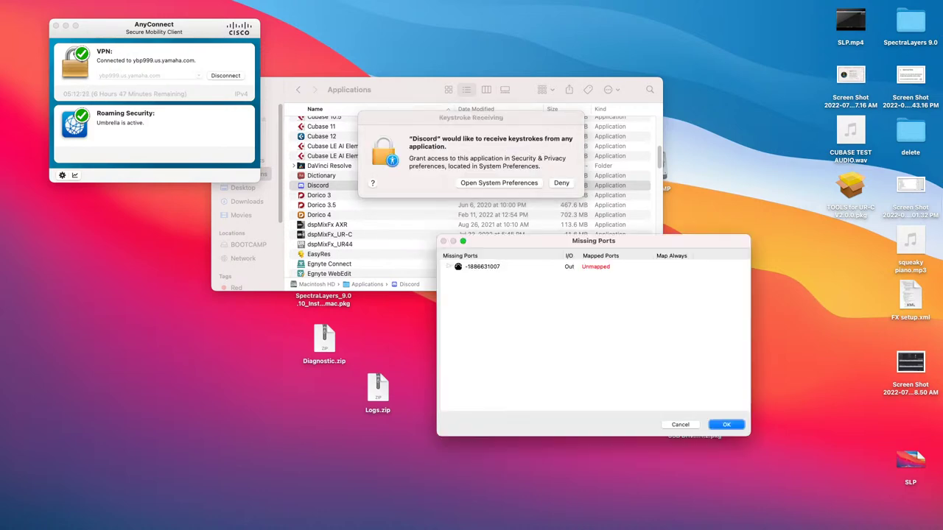
left_click(727, 425)
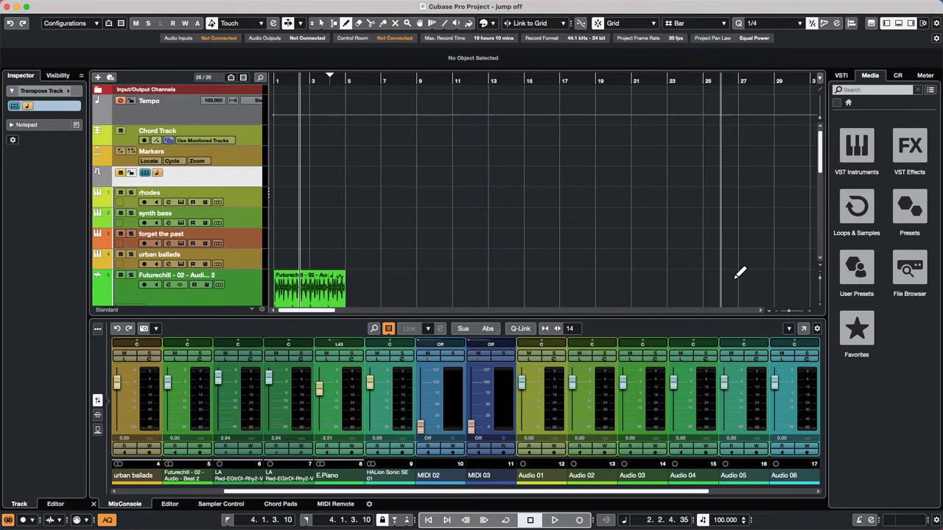
Step: Look at the file types offered in the Export Audio Mixdown settings and close them without exporting
left_click(67, 7)
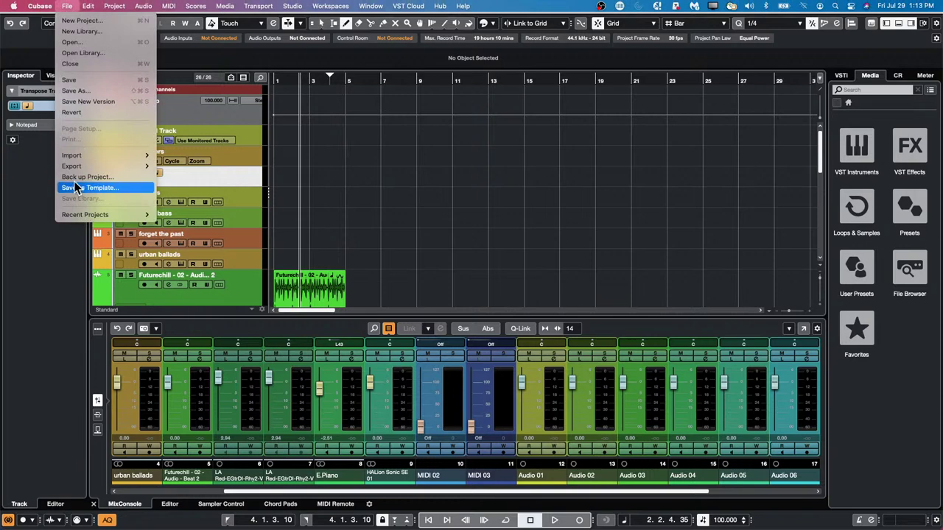
mouse_move(81, 165)
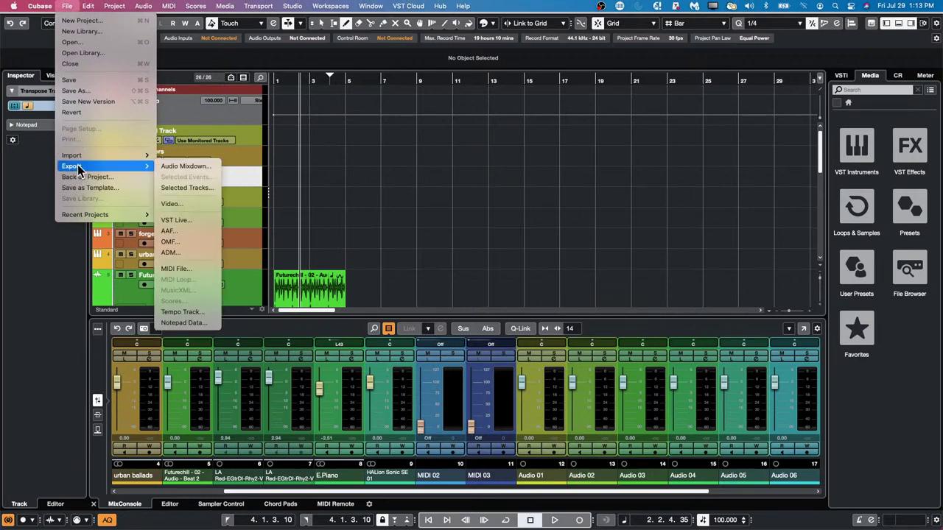
left_click(188, 166)
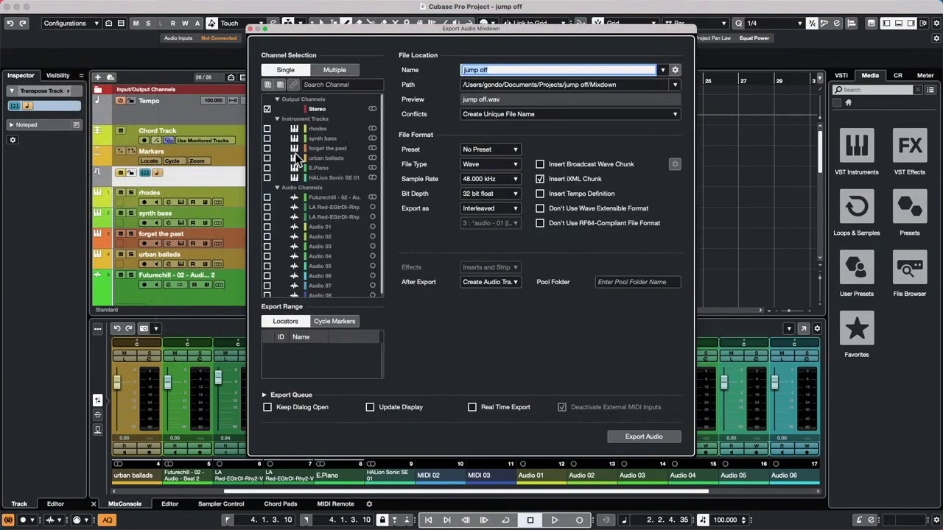
left_click(502, 165)
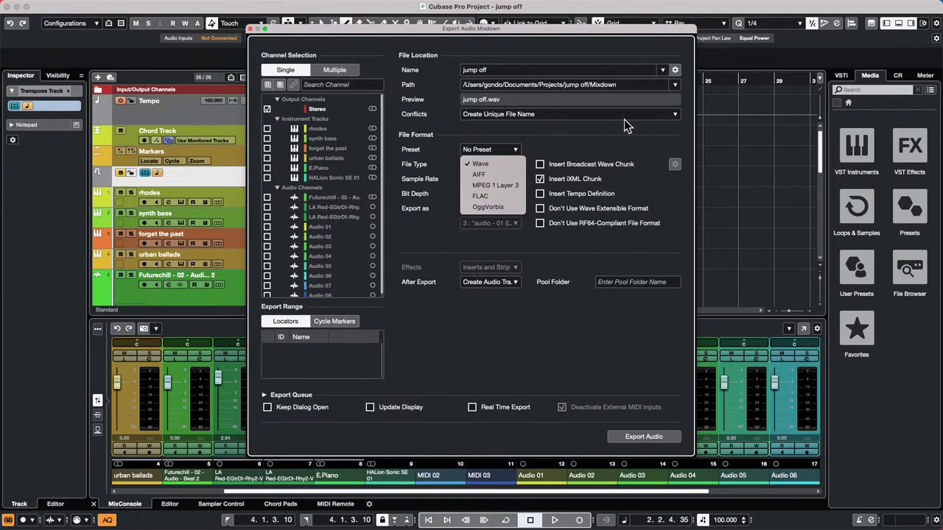
left_click(251, 32)
left_click(250, 30)
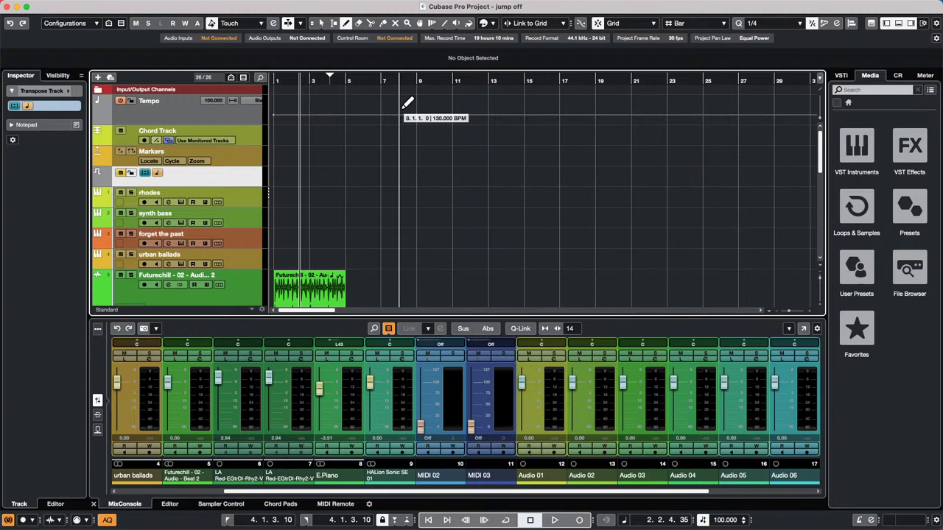
Step: Add one instrument track below the Markers track, with HALion 6 as instrument and stereo audio output
left_click(240, 159)
right_click(239, 158)
mouse_move(302, 163)
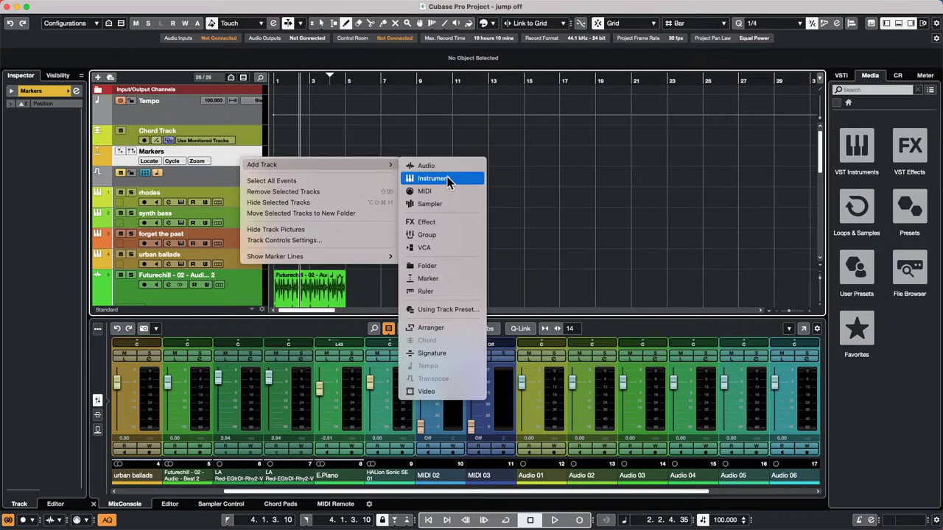
left_click(476, 177)
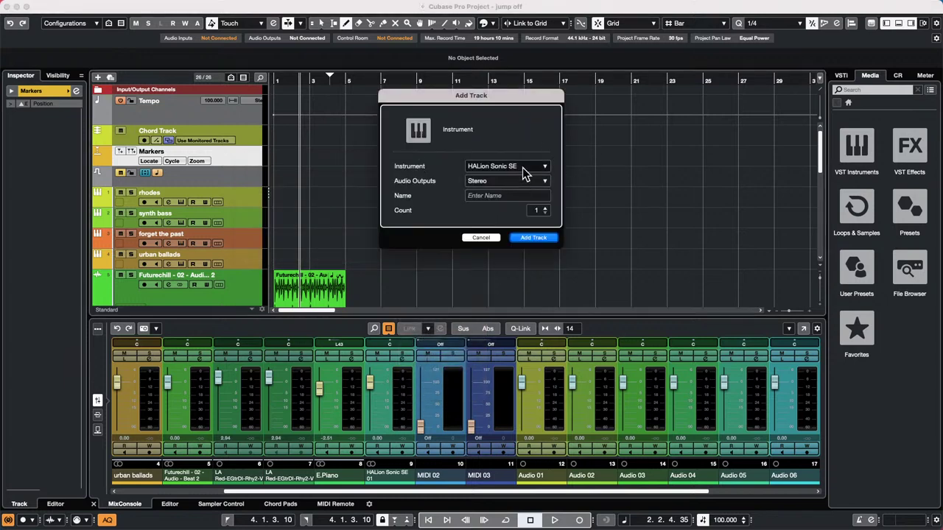
left_click(523, 167)
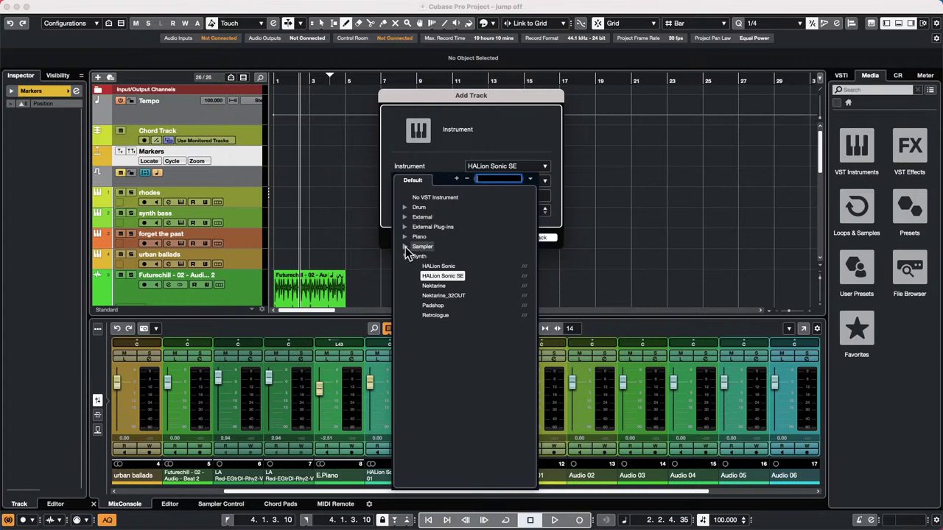
left_click(405, 246)
left_click(437, 257)
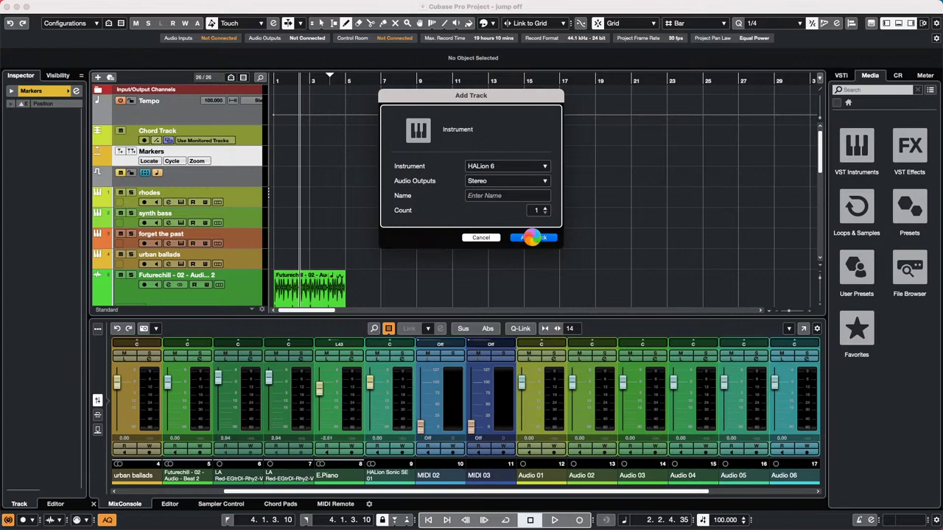
left_click(532, 237)
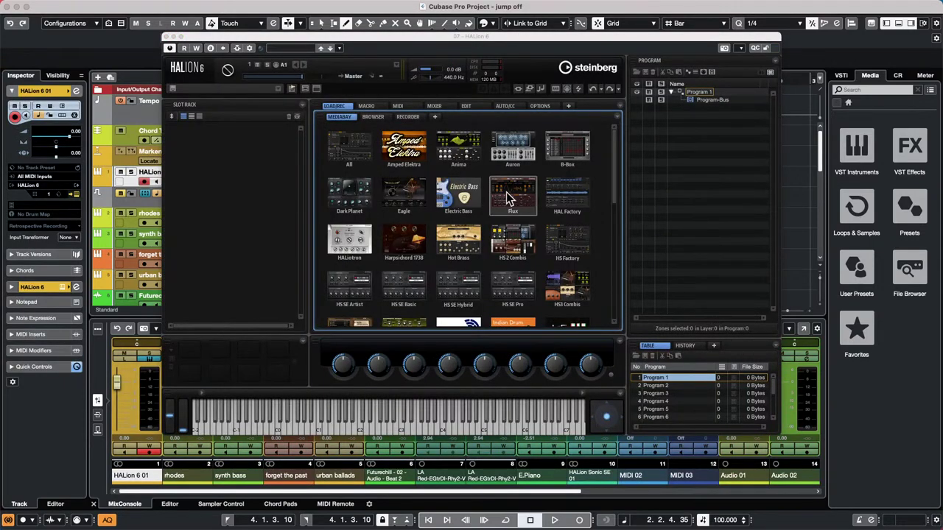
Step: Load the B-Box program "Dusty House 03 - 125" in HALion 6 and start its pattern on the macro page
left_click(566, 150)
scroll(368, 286, "up", 3)
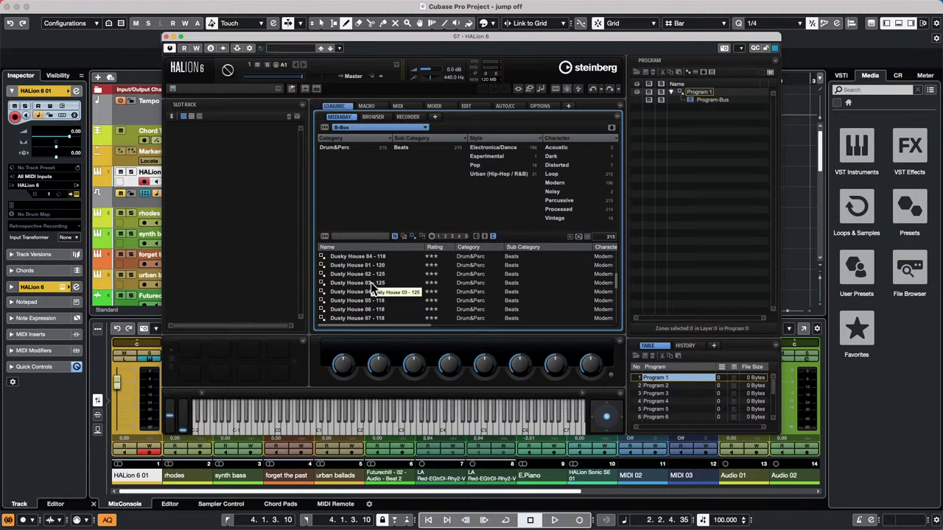
double_click(370, 282)
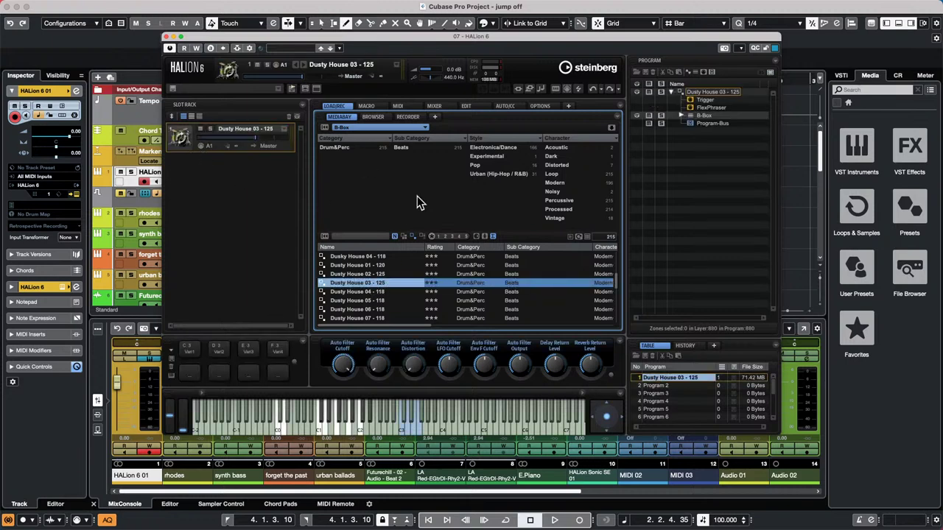
left_click(367, 107)
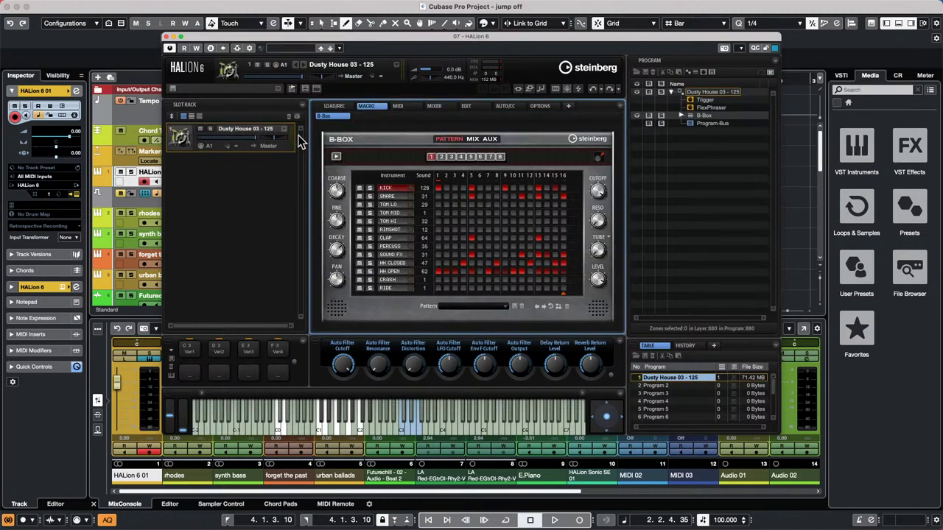
left_click(336, 157)
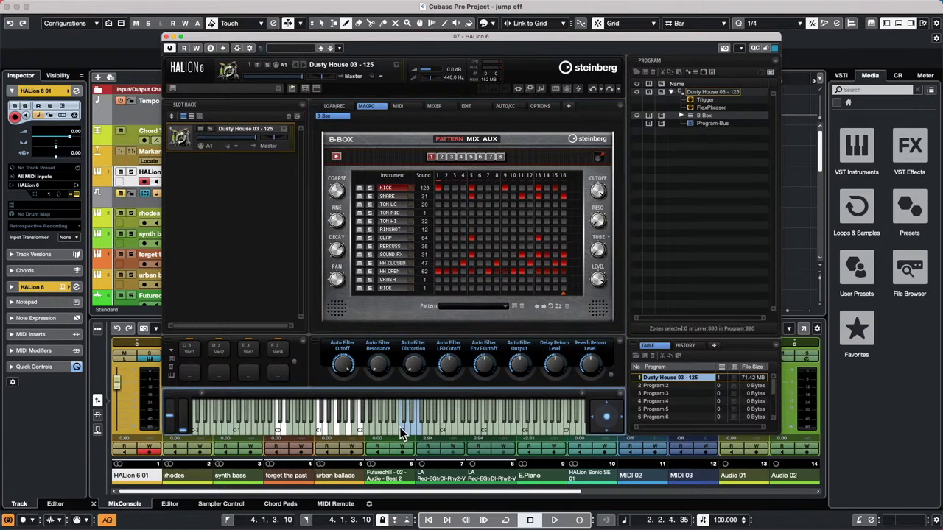
key("super+Tab")
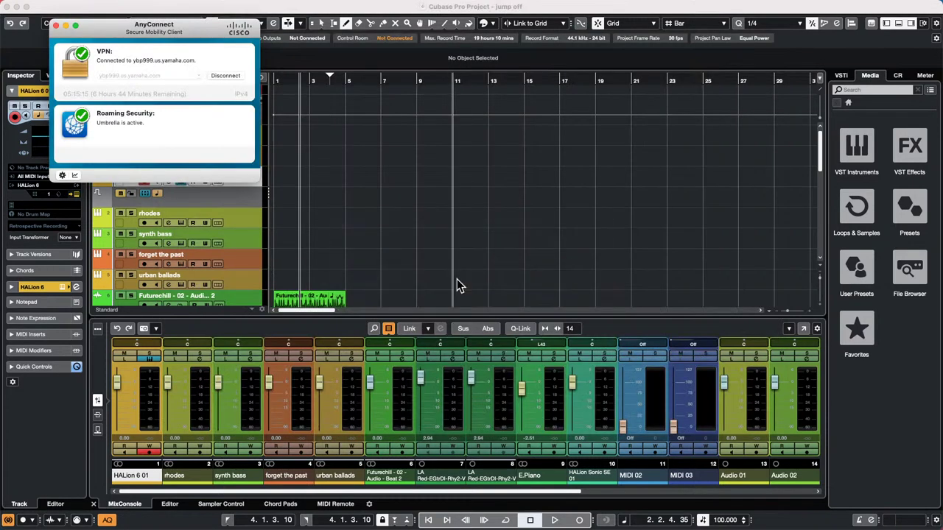
key("super+Tab")
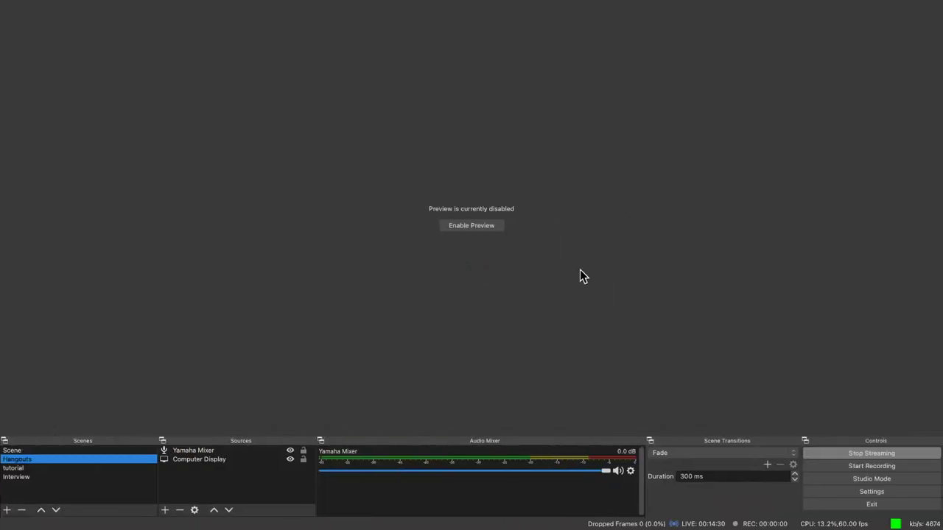
key("super+Tab")
left_click(446, 161)
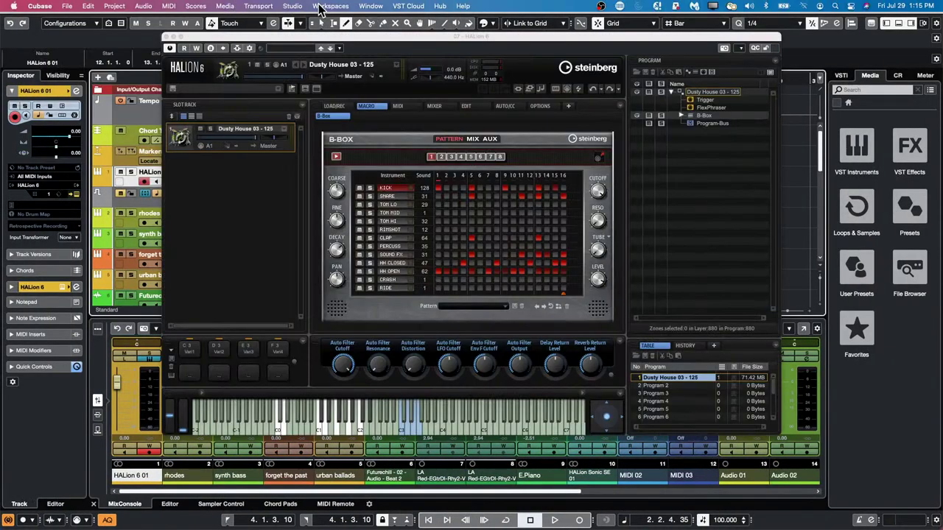
Step: Check the Steinberg UR24C audio device and its ports in Studio Setup
left_click(304, 6)
left_click(317, 214)
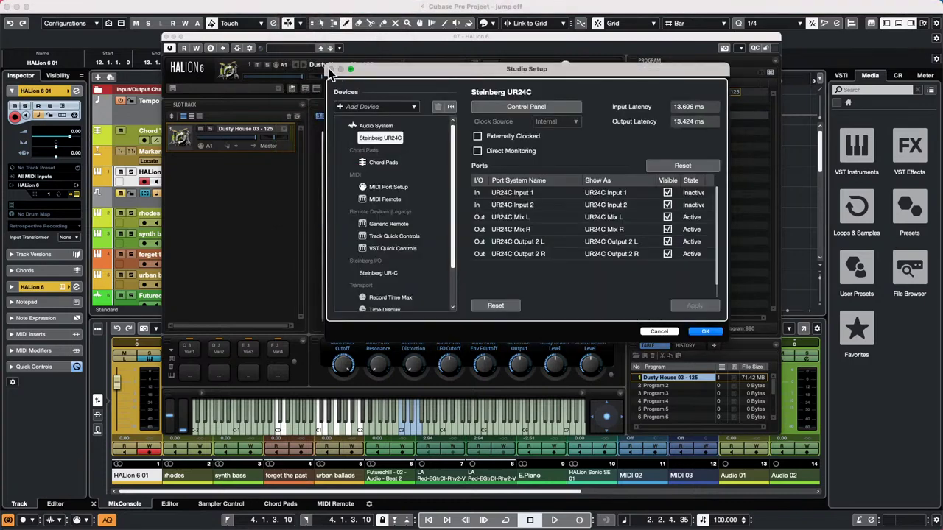
left_click(704, 332)
Step: Assign the Steinberg UR24C as audio device for the Yamaha HS7 monitor in the Control Room audio connections
left_click(293, 6)
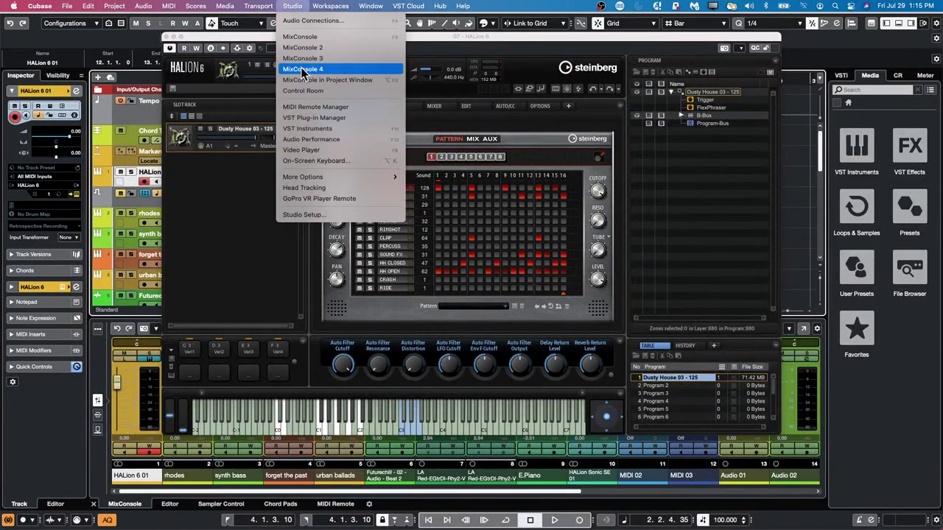
left_click(597, 151)
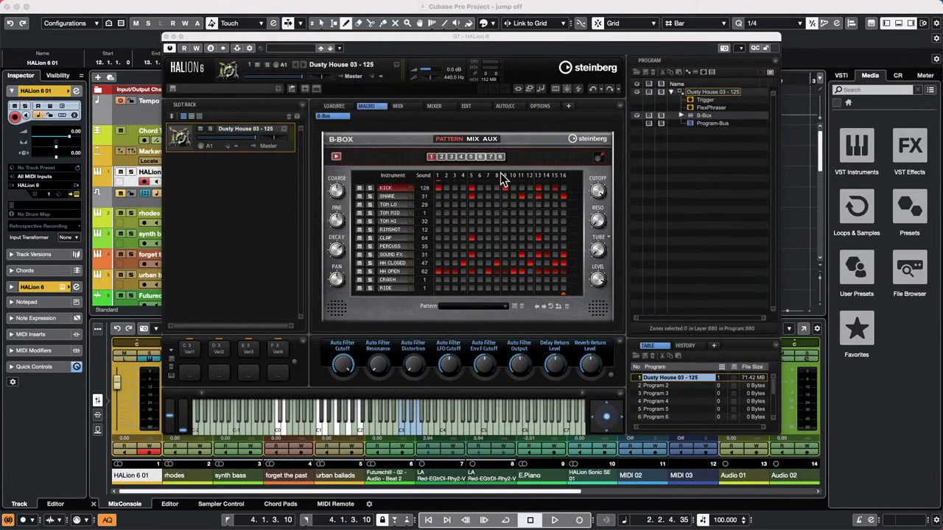
left_click_drag(252, 37, 379, 338)
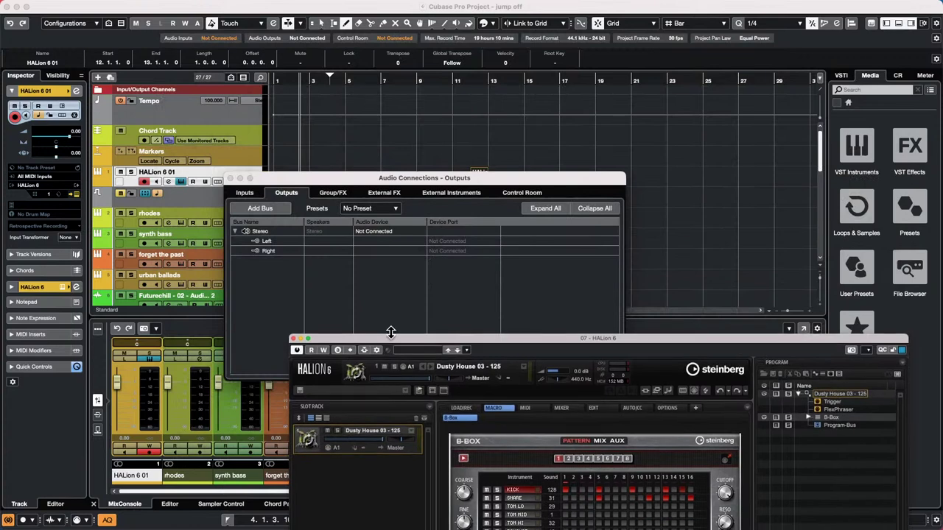
left_click(517, 192)
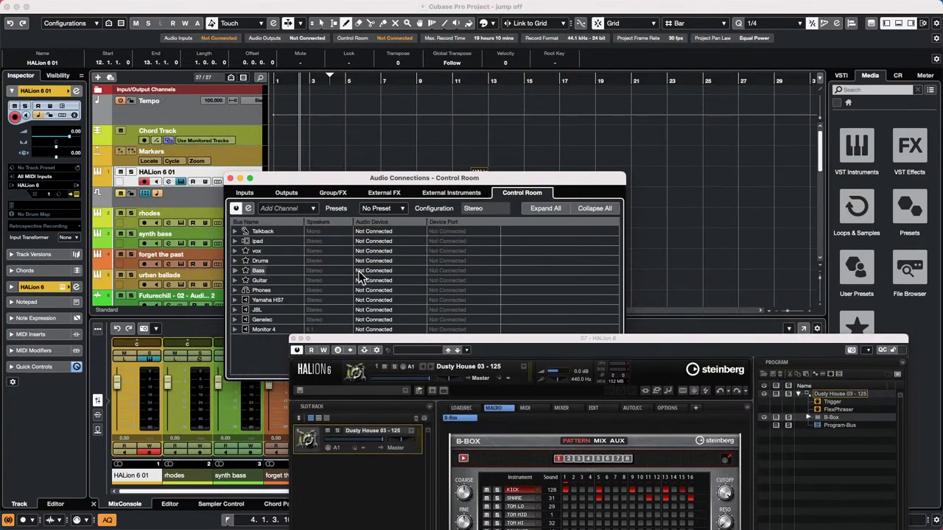
left_click(382, 304)
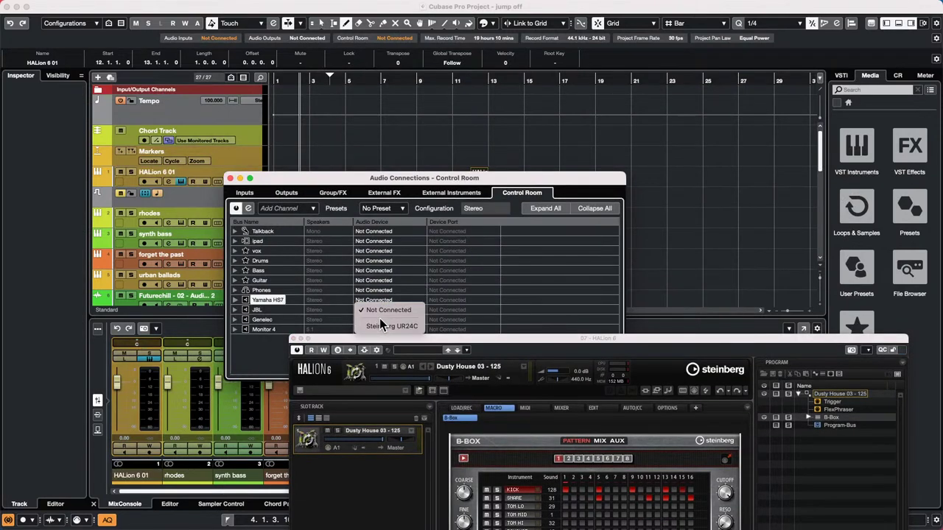
left_click(380, 327)
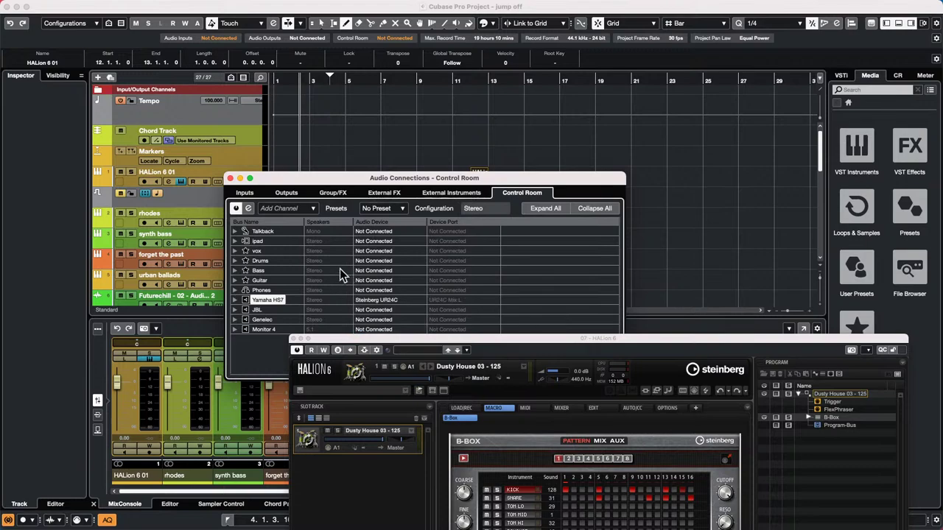
left_click(230, 178)
Step: Bring the HALion 6 window back into view and restart the B-Box pattern playback
left_click_drag(382, 335, 381, 132)
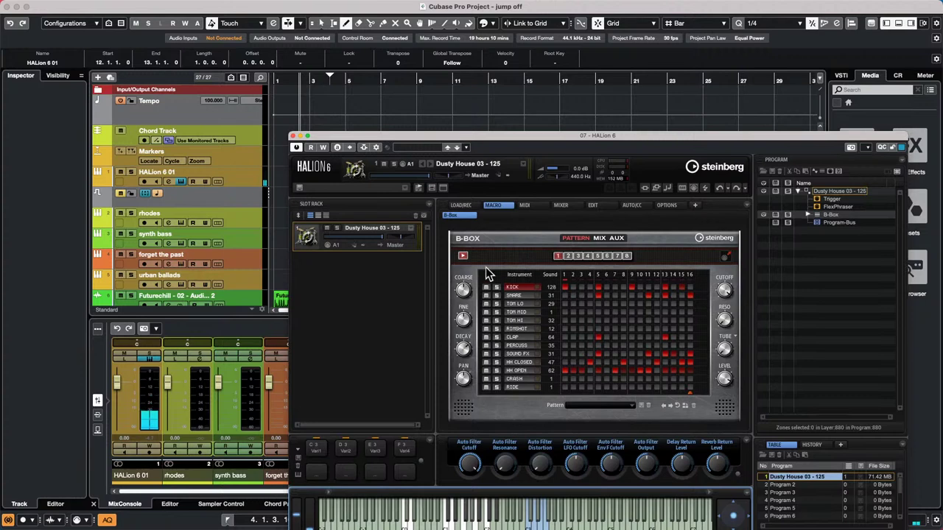
left_click(463, 255)
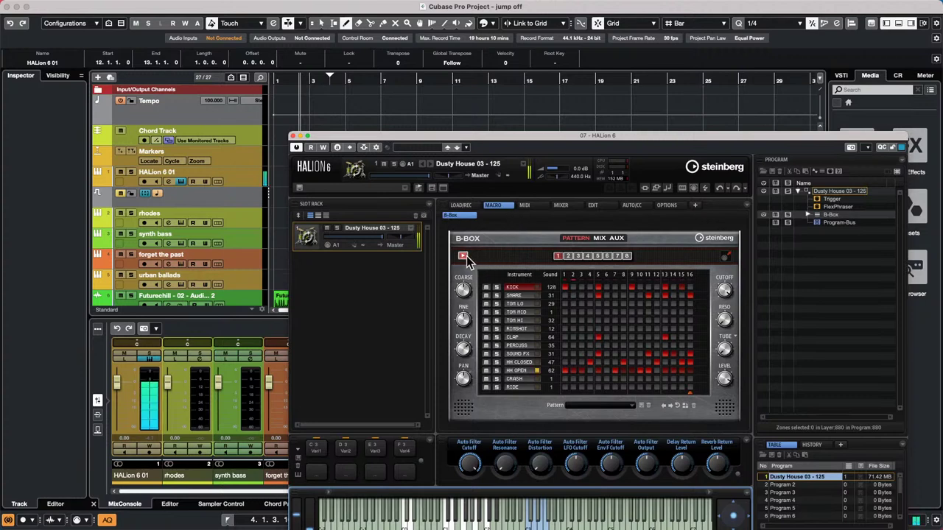
left_click(463, 255)
left_click(463, 255)
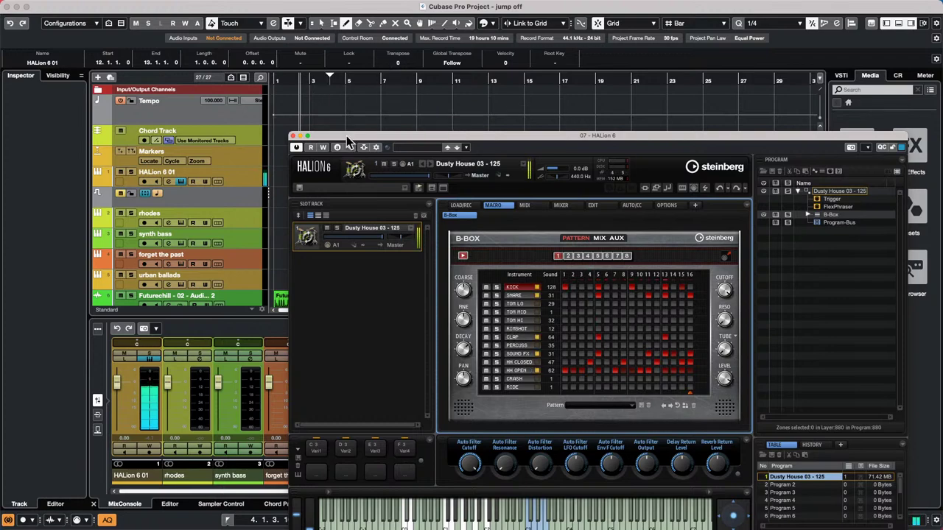
Step: Move the HALion 6 window clear of the track list and rename the HALion 6 track to BBox
left_click_drag(347, 135, 399, 65)
double_click(177, 171)
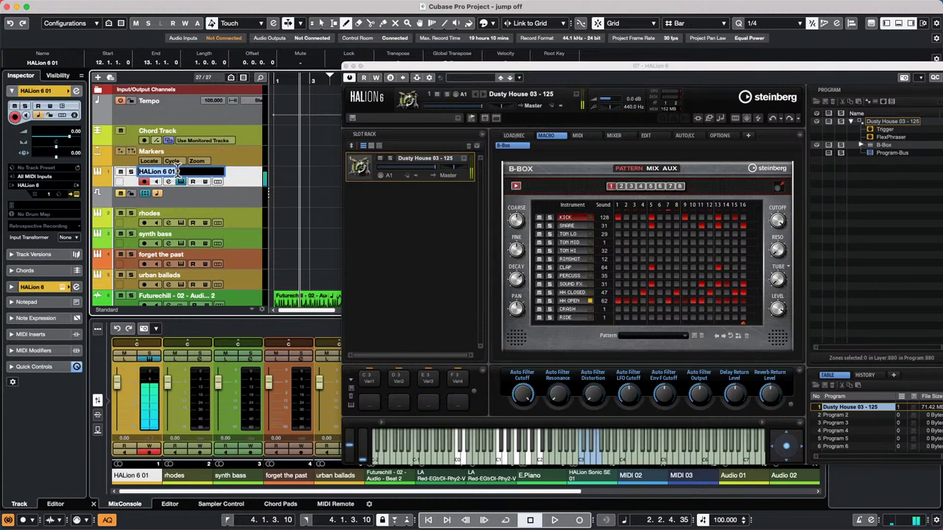
type("BBox")
key("Return")
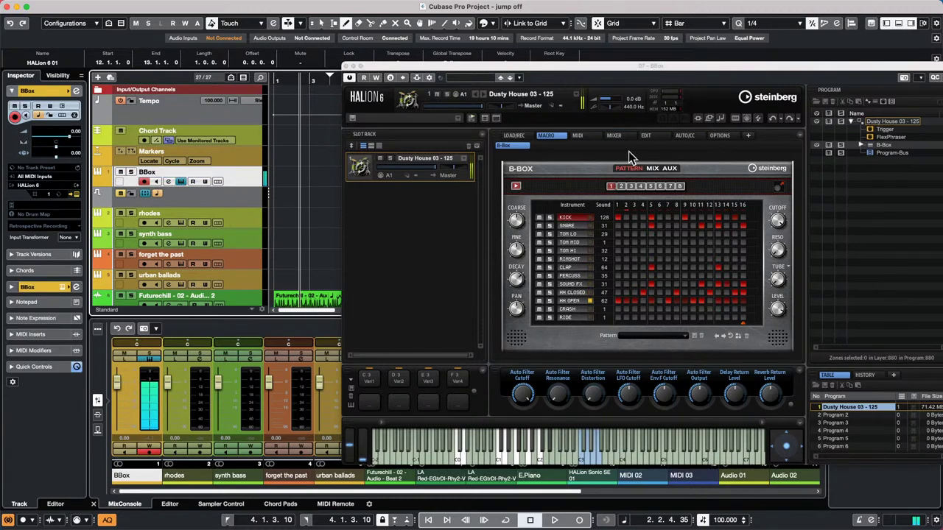
Step: Browse HALion's content libraries, open HALion 4 Factory Content and filter its programs to the Bass category
left_click(513, 135)
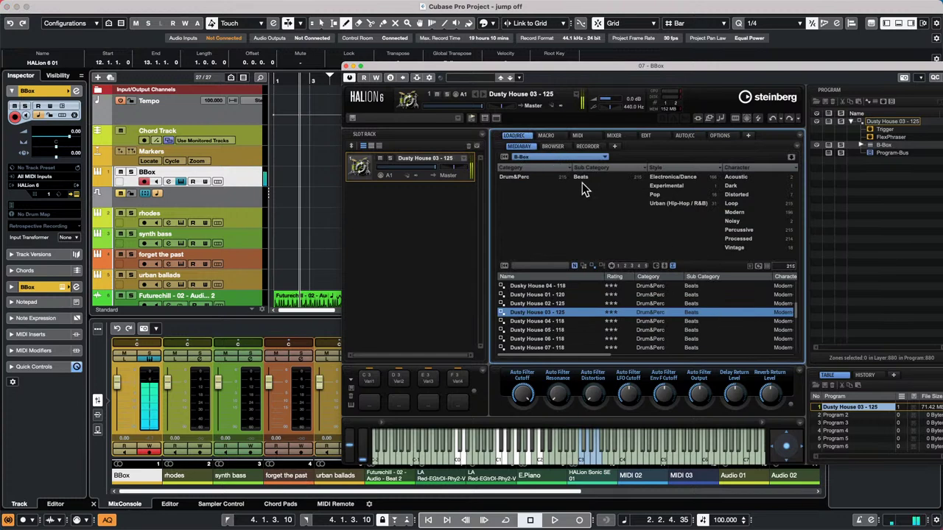
left_click(561, 158)
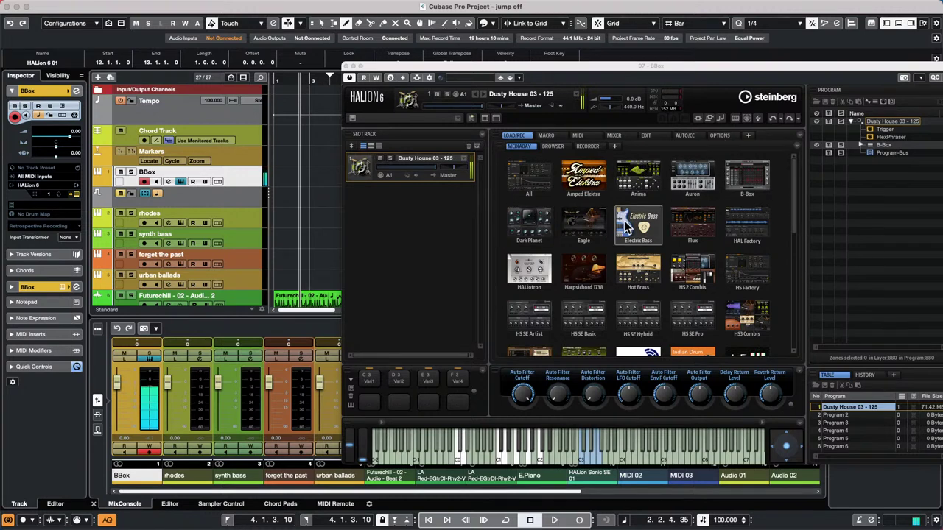
scroll(625, 227, "down", 2)
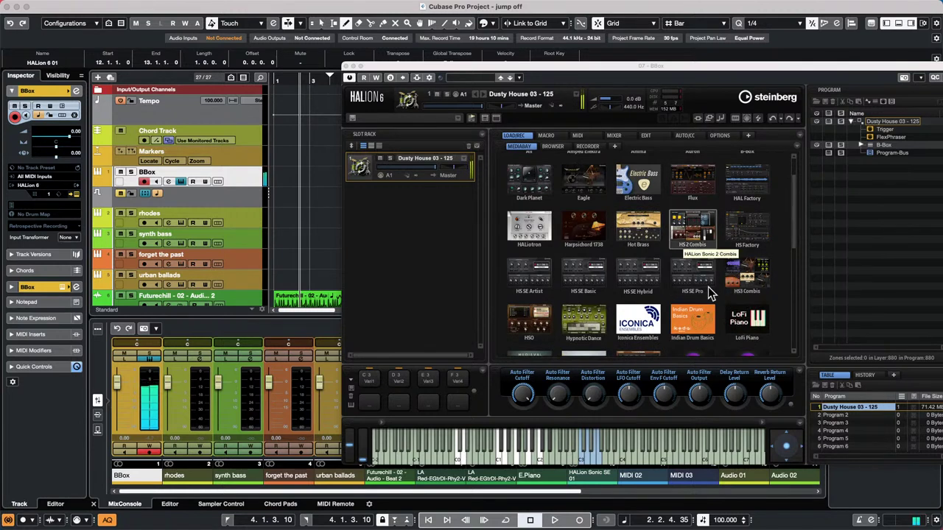
scroll(693, 286, "down", 10)
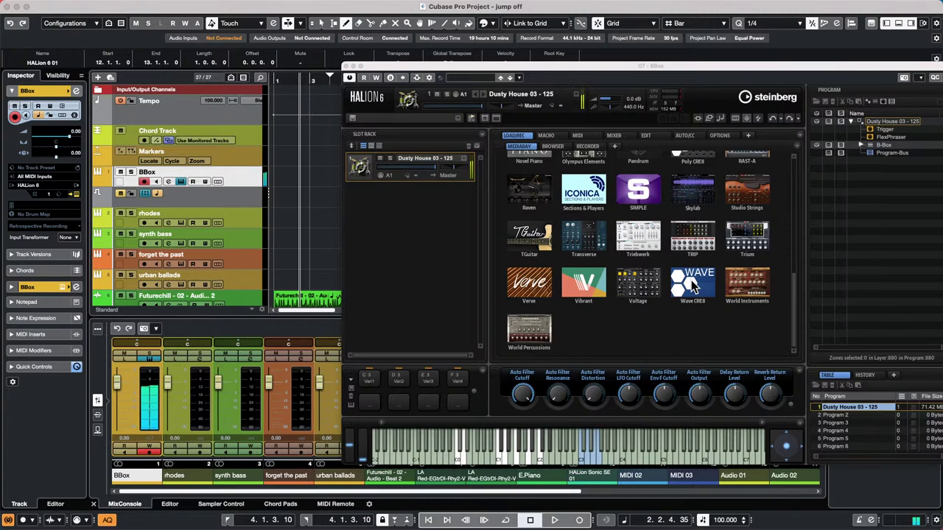
scroll(693, 286, "up", 10)
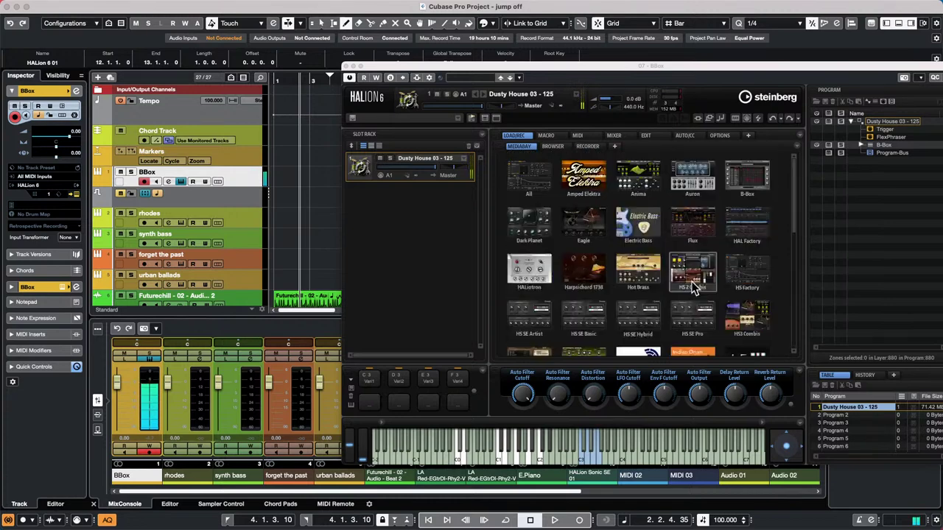
left_click(754, 230)
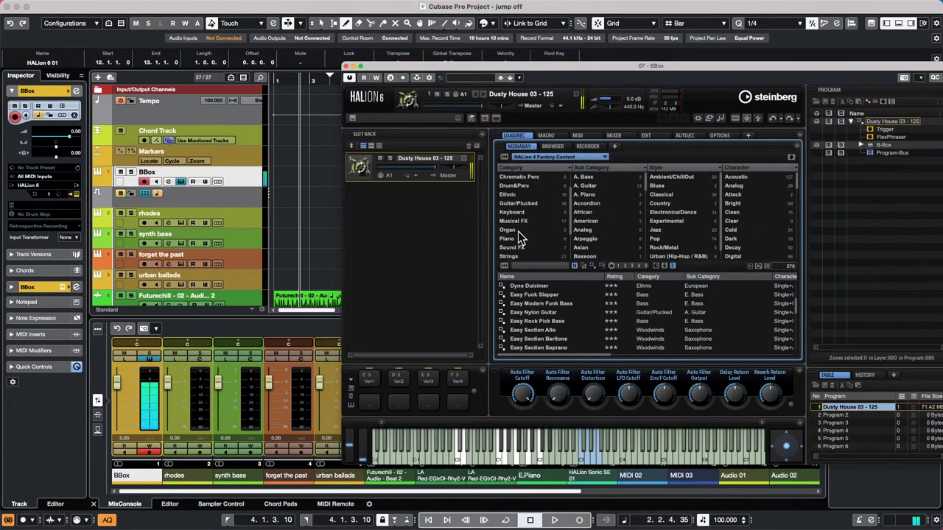
scroll(523, 195, "up", 1)
left_click(523, 187)
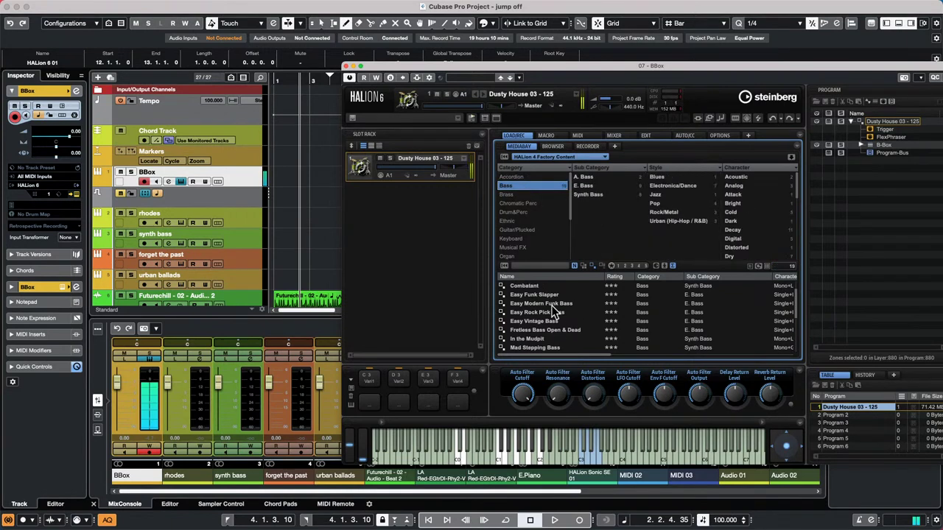
left_click(561, 296)
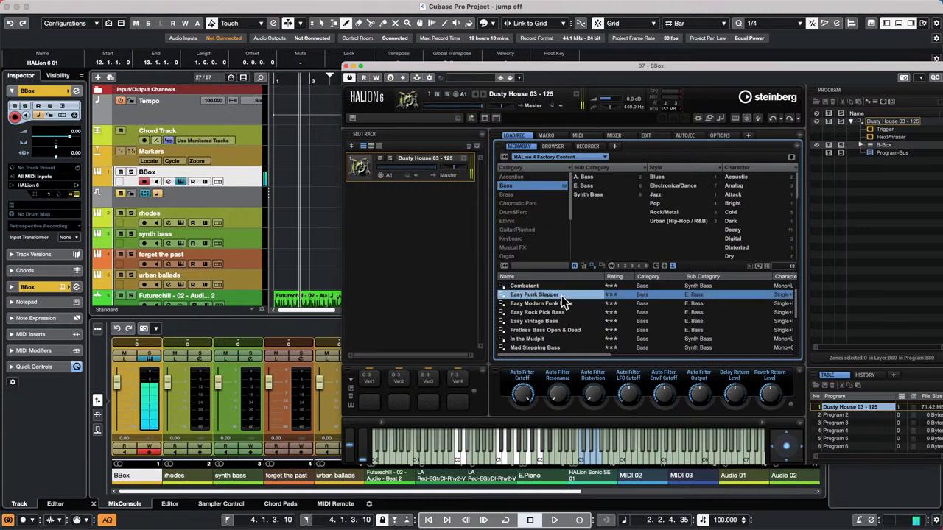
double_click(553, 322)
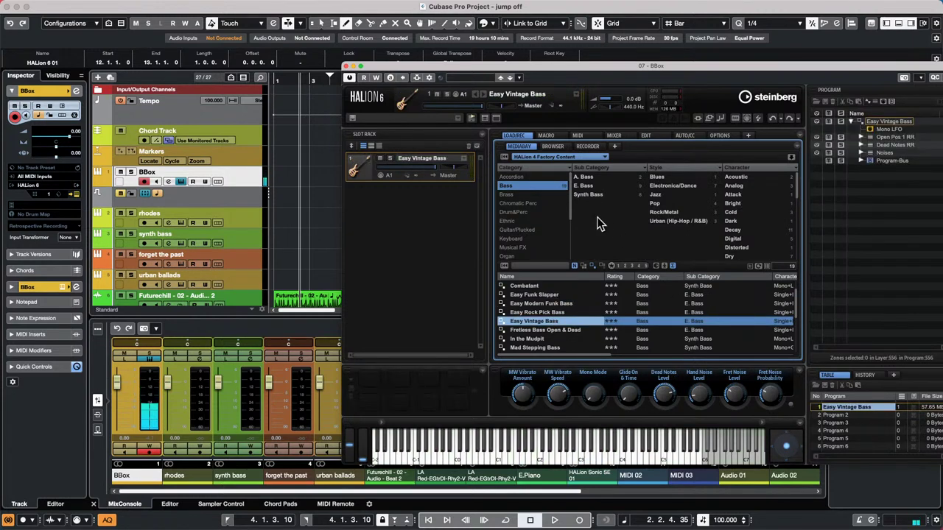
left_click(773, 118)
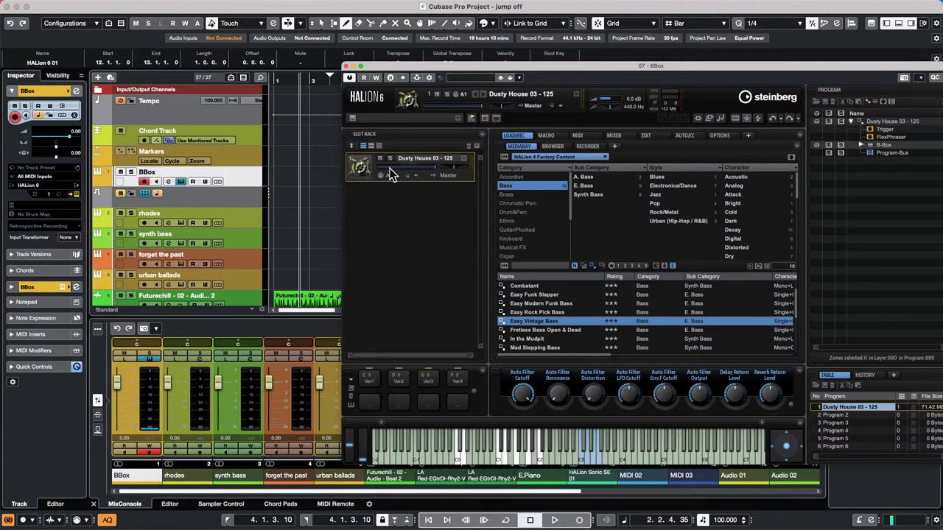
Step: Load Easy Vintage Bass into the empty second HALion slot and add one MIDI track below the BBox track
left_click_drag(560, 324, 417, 223)
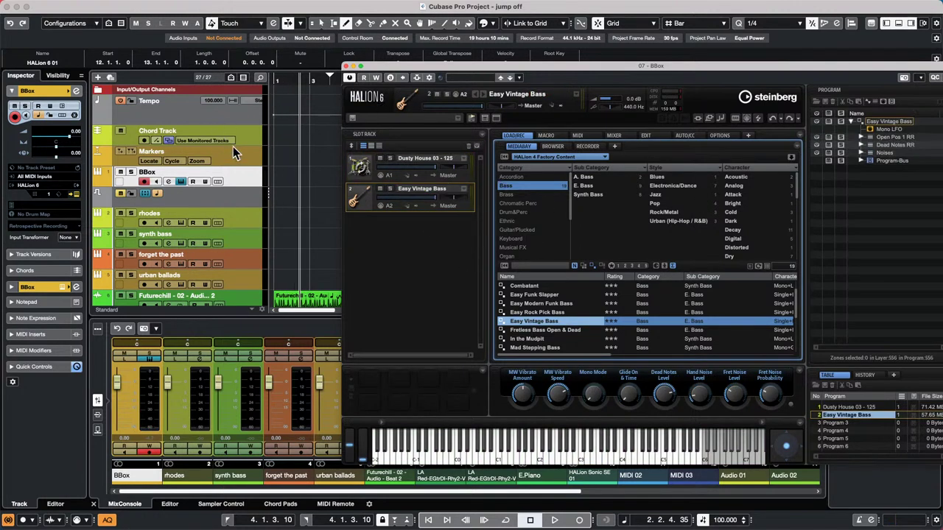
right_click(245, 177)
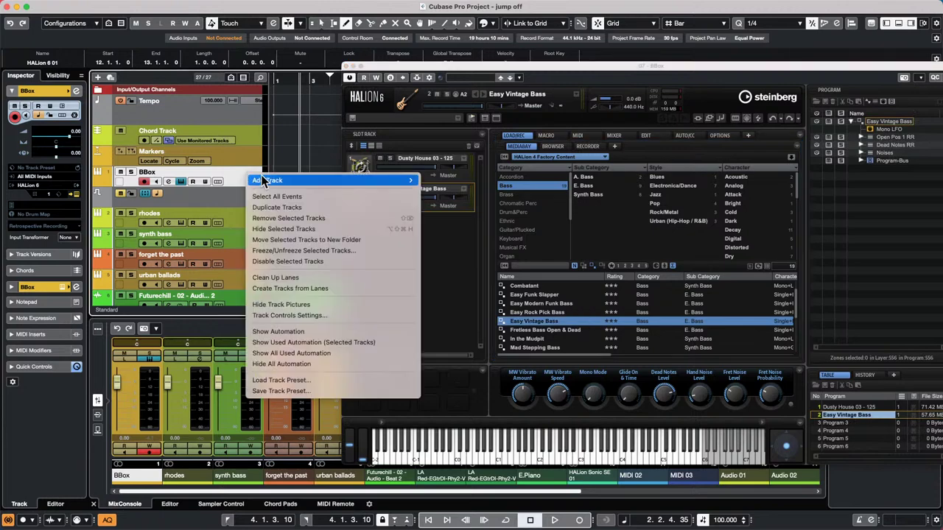
left_click(446, 207)
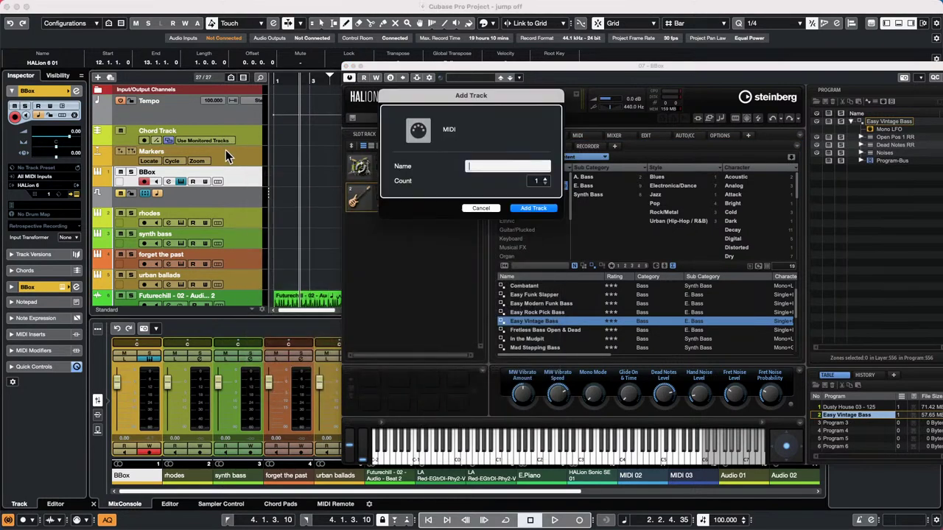
left_click(524, 209)
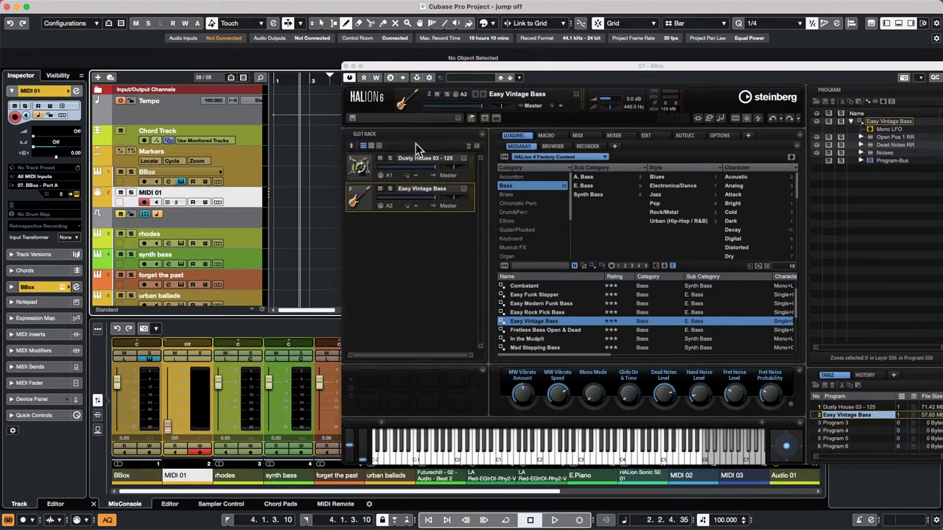
Step: Start the B-Box pattern of the Dusty House 03 - 125 slot and reselect the Easy Vintage Bass slot
left_click(363, 170)
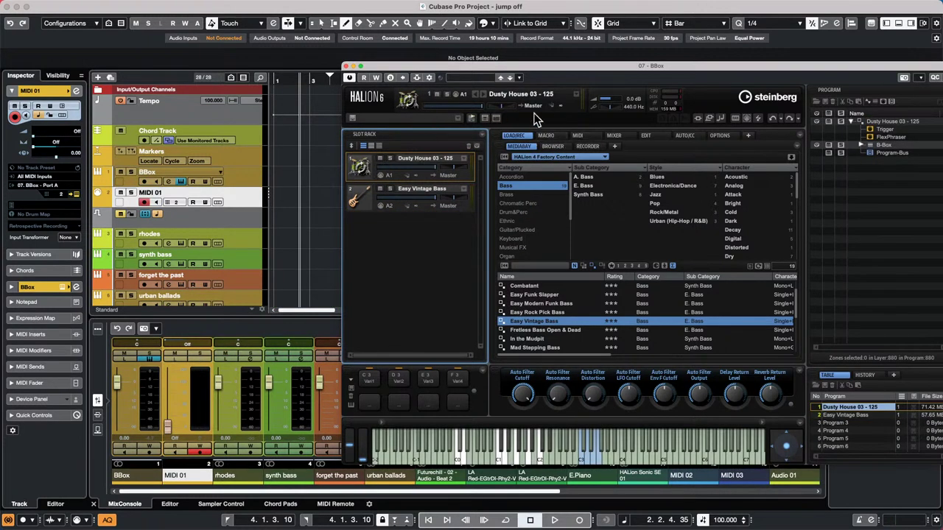
left_click(543, 136)
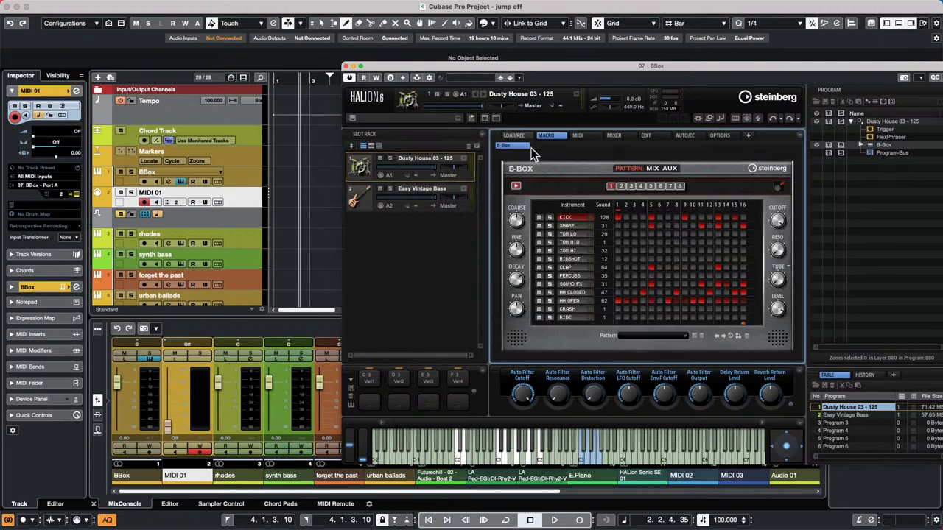
left_click(516, 187)
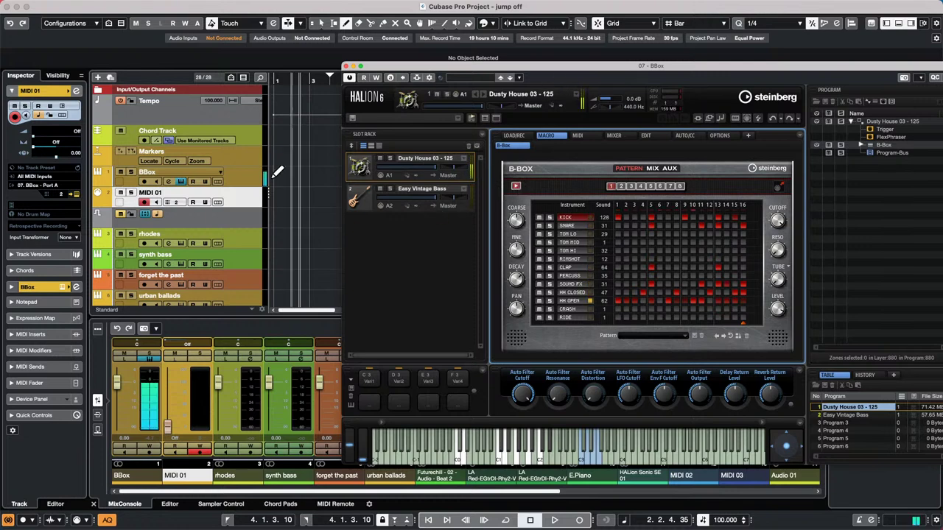
left_click(366, 201)
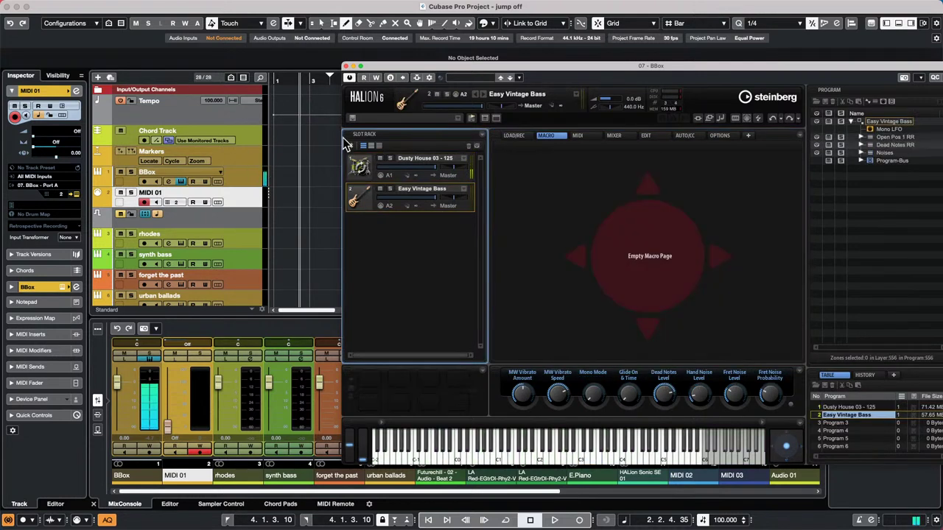
Step: Solo the BBox and MIDI 01 tracks and record a bass part on MIDI 01 starting from bar 1
left_click(269, 94)
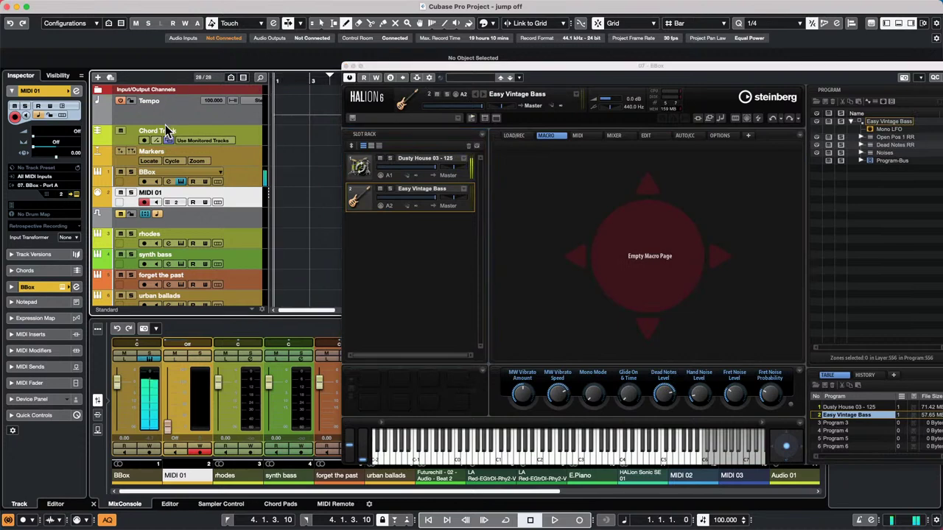
left_click(131, 173)
left_click(131, 193)
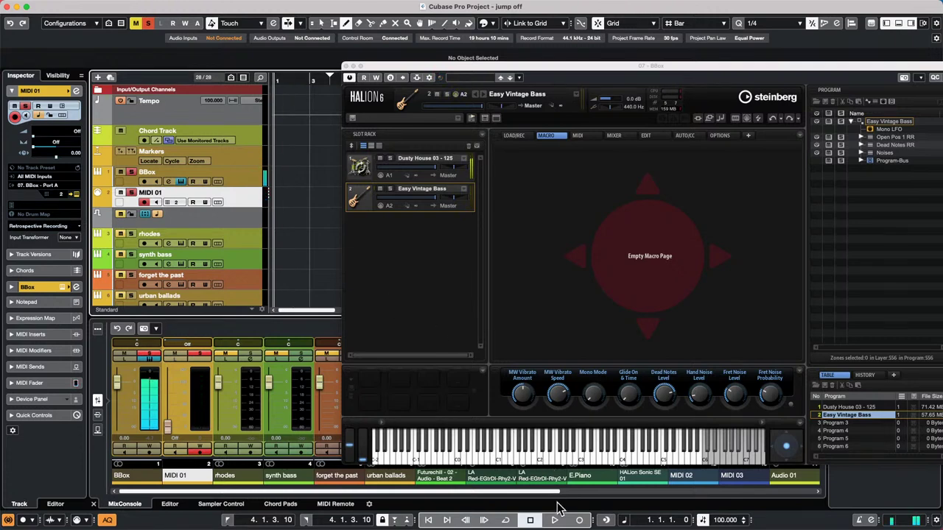
left_click(579, 520)
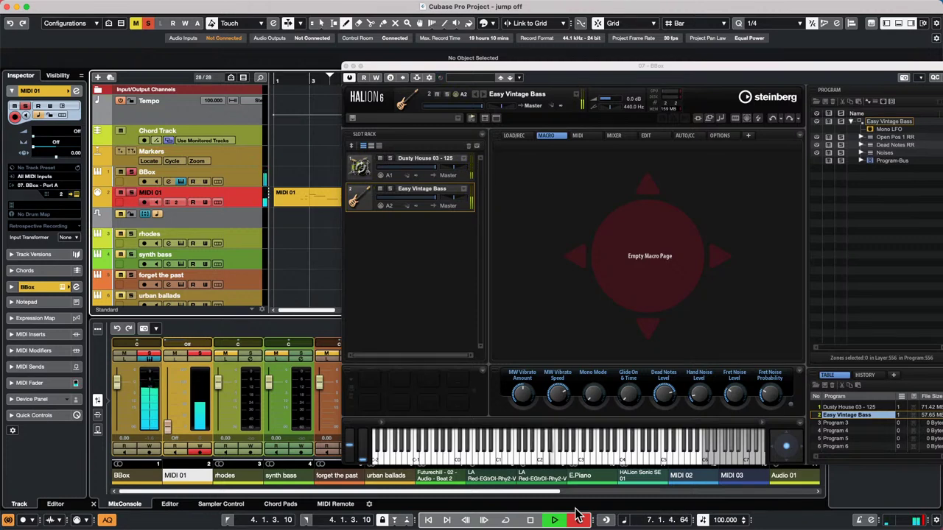
left_click(579, 516)
Step: Play back the newly recorded MIDI 01 bass part against the running B-Box pattern
left_click_drag(300, 83, 243, 96)
key("space")
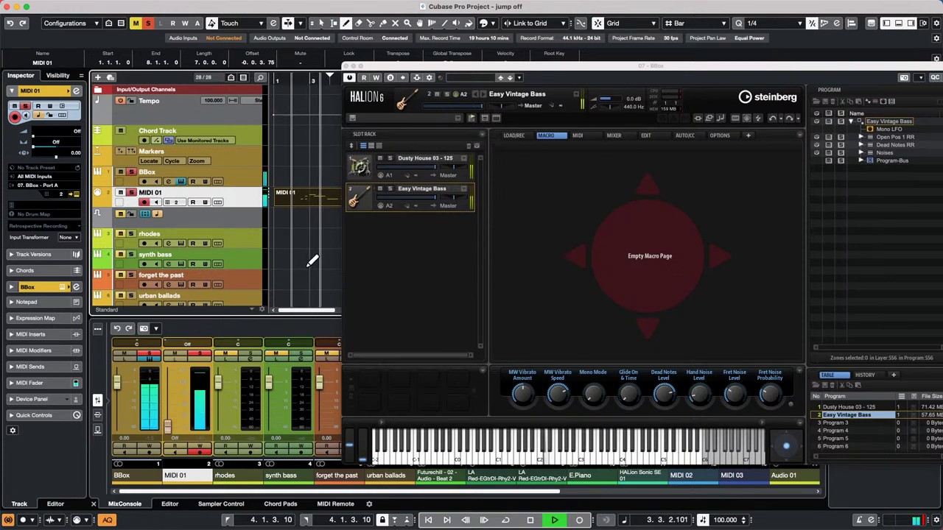
key("space")
Step: Reset the quantize of the MIDI 01 part, switch Auto Quantize off and audition the part again
left_click(88, 6)
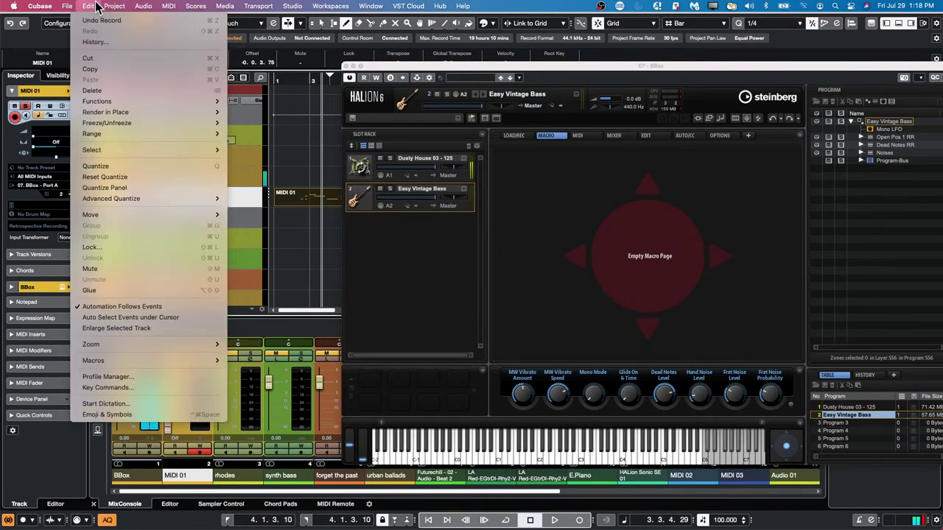
left_click(122, 179)
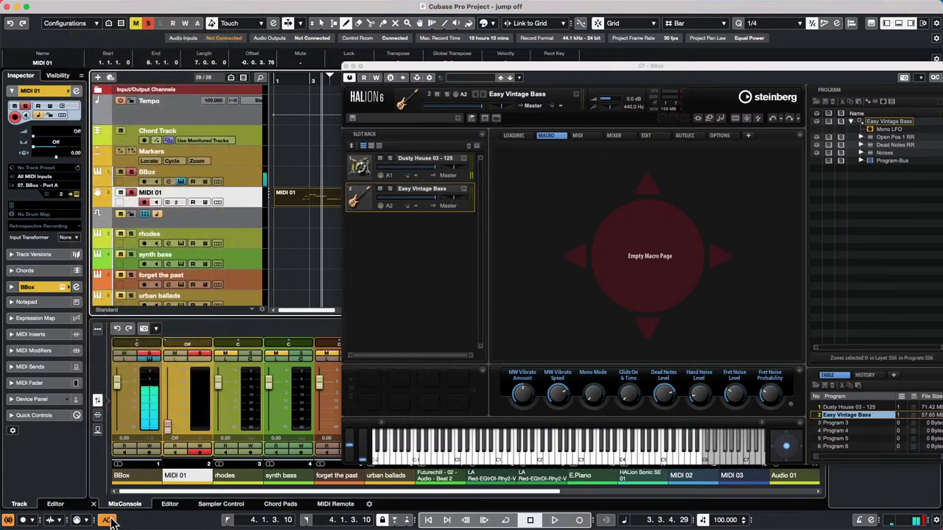
left_click(305, 79)
key("space")
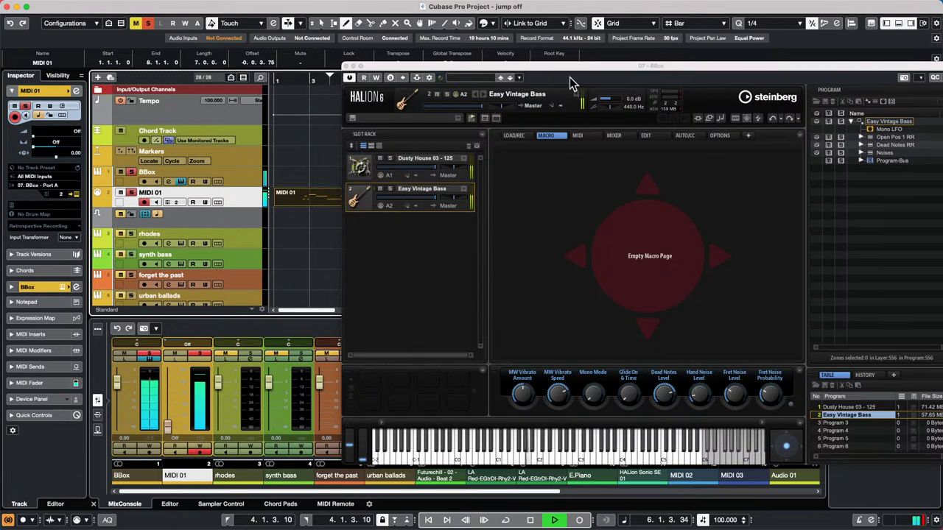
key("space")
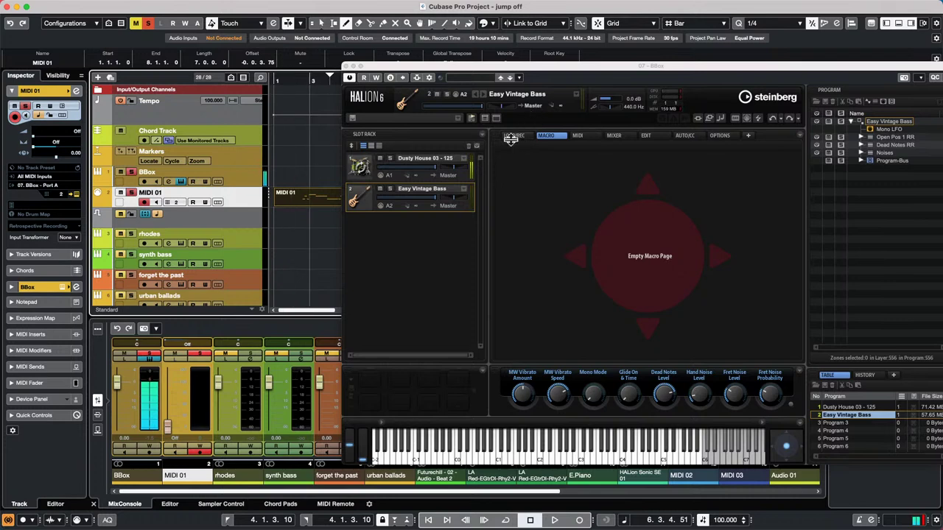
Step: Place the Dusty House 03 - 125 B-Box pattern as a part at bar 1 of the BBox track and stop its internal playback
left_click(372, 166)
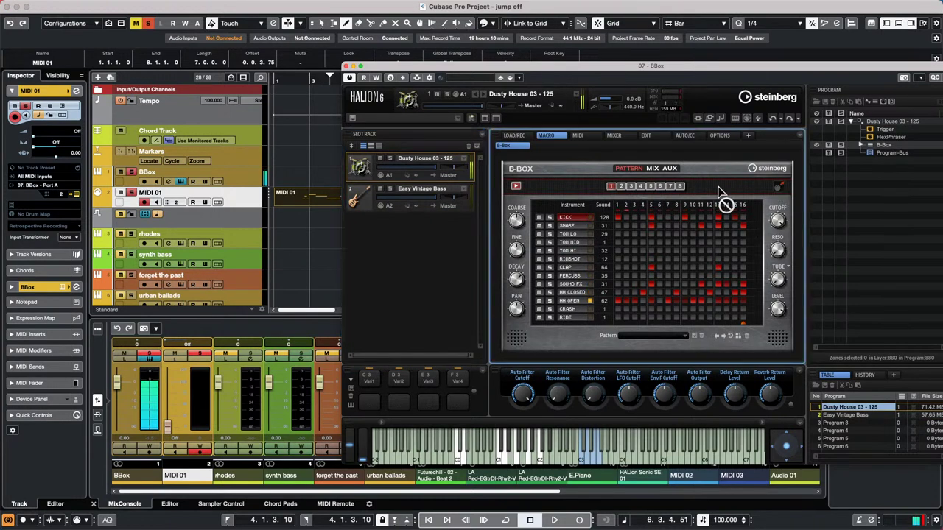
left_click(285, 168)
key("Home")
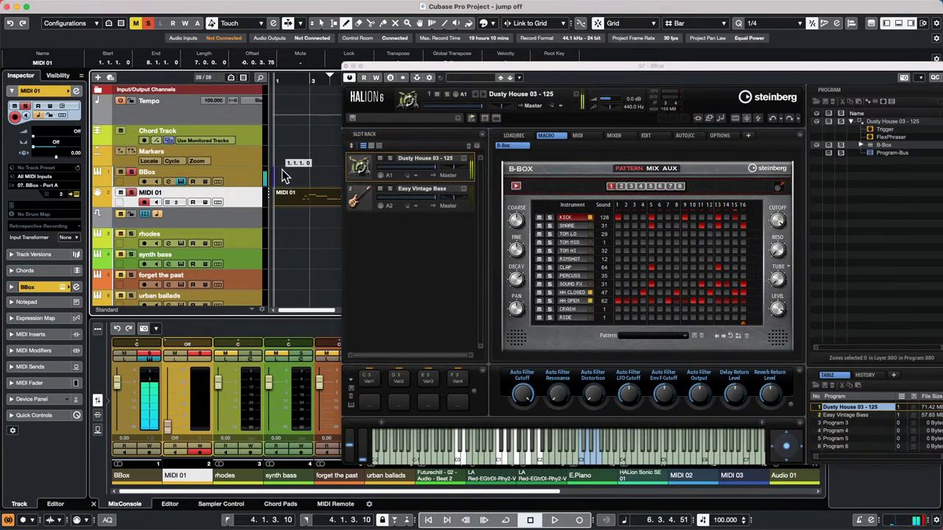
left_click(278, 177)
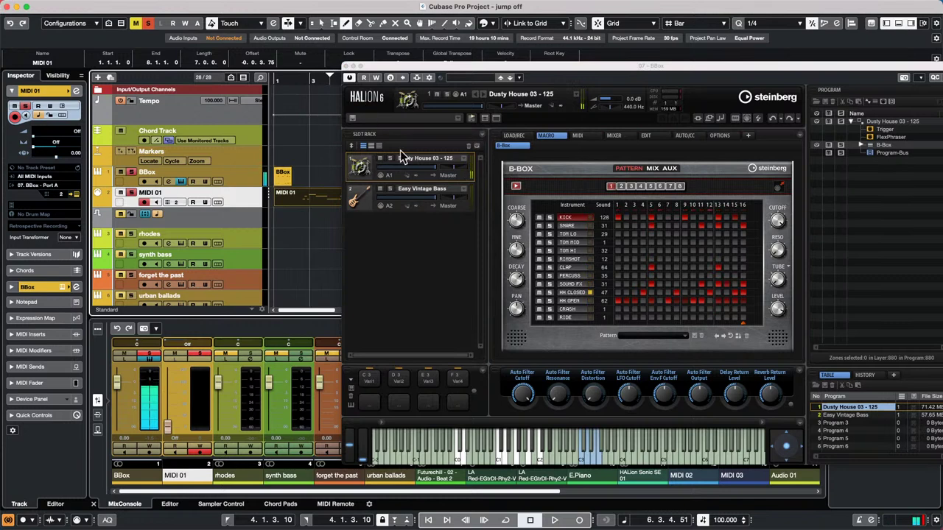
left_click(516, 186)
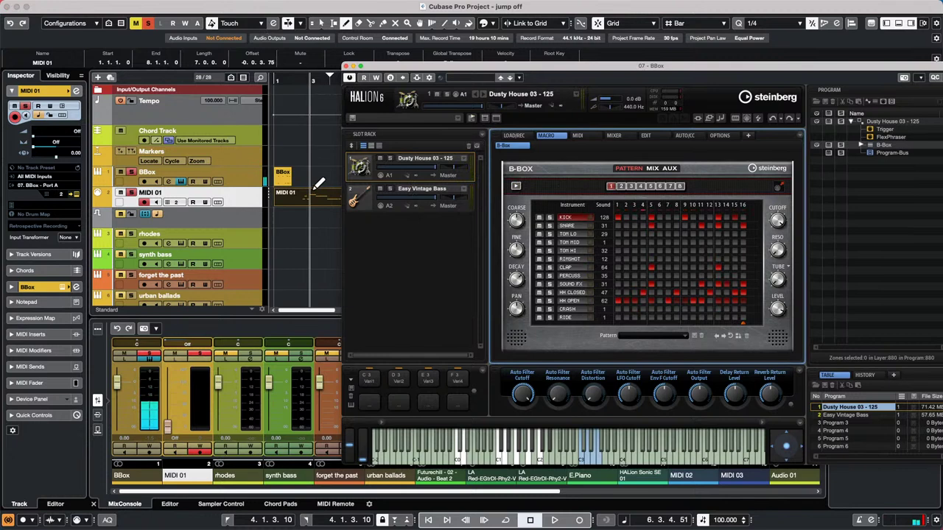
Step: Move the HALion window clear of the timeline and repeat the one-bar BBox part up to the start of bar 8
key("1")
left_click(299, 185)
mouse_move(286, 179)
left_mouse_down()
mouse_move(316, 185)
mouse_move(300, 180)
left_mouse_up()
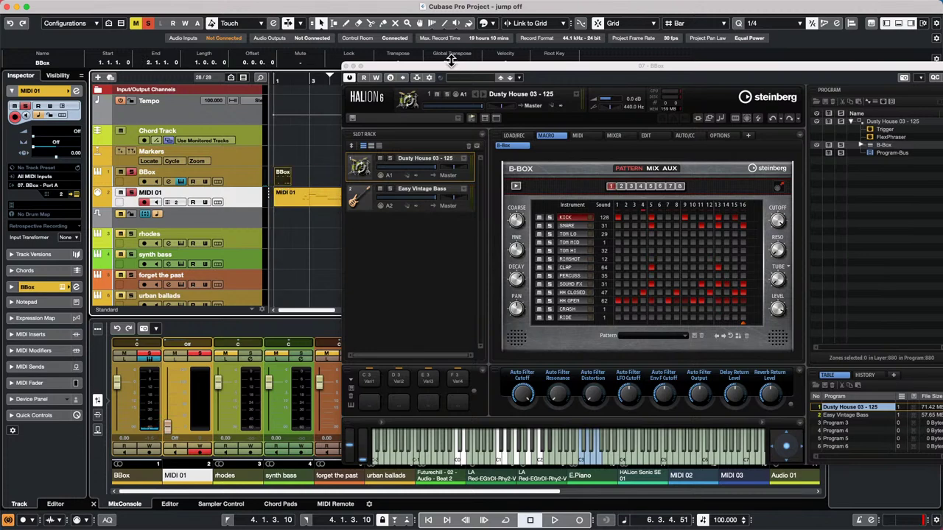
left_click_drag(414, 79, 552, 203)
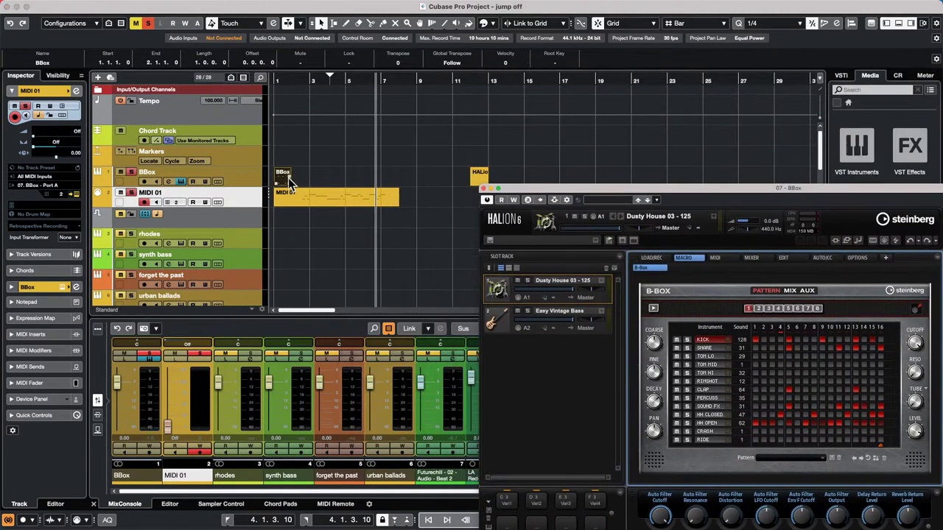
left_click_drag(289, 182, 398, 194)
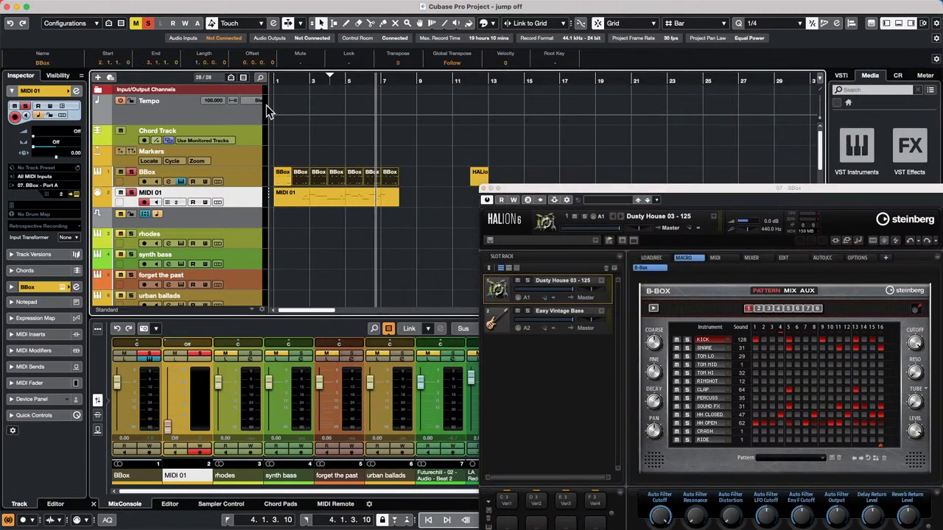
Step: Play the repeated BBox parts together with the MIDI 01 bass part and reposition the HALion window beside them
left_click(290, 81)
key("space")
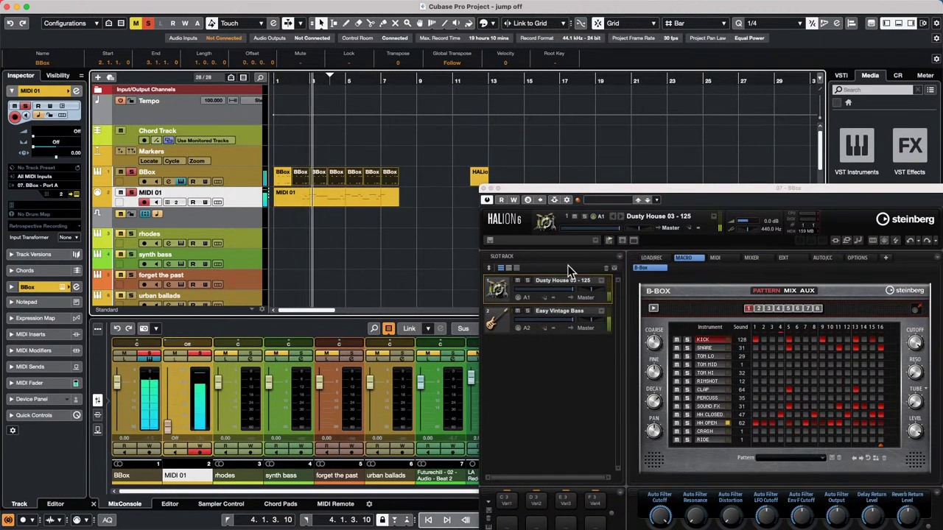
left_click_drag(641, 193, 626, 92)
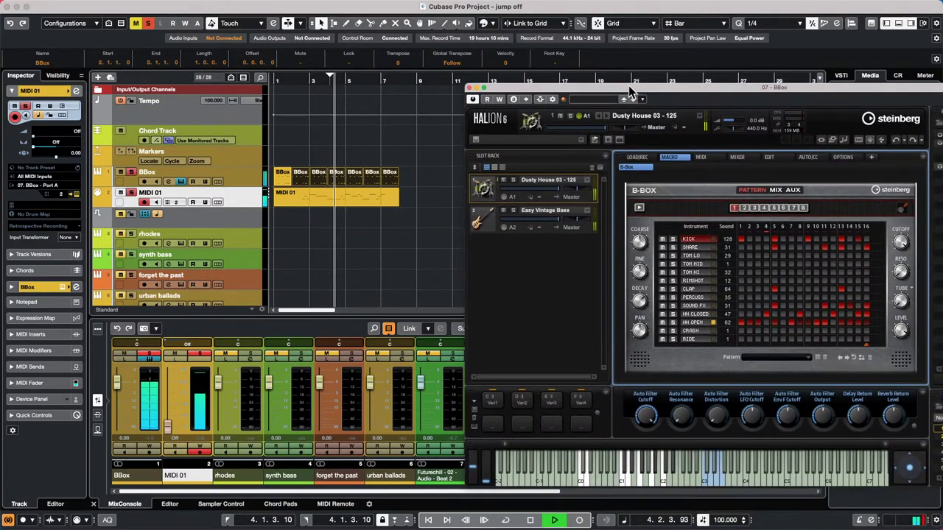
Step: Route the Easy Vintage Bass slot in HALion to Out 2 and play the parts to check its separate mixer channel
left_click(580, 228)
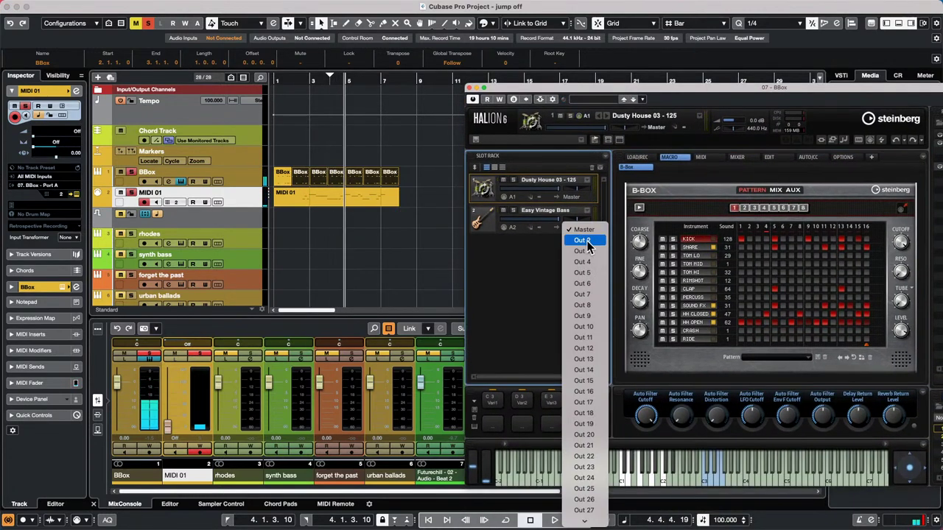
left_click(582, 240)
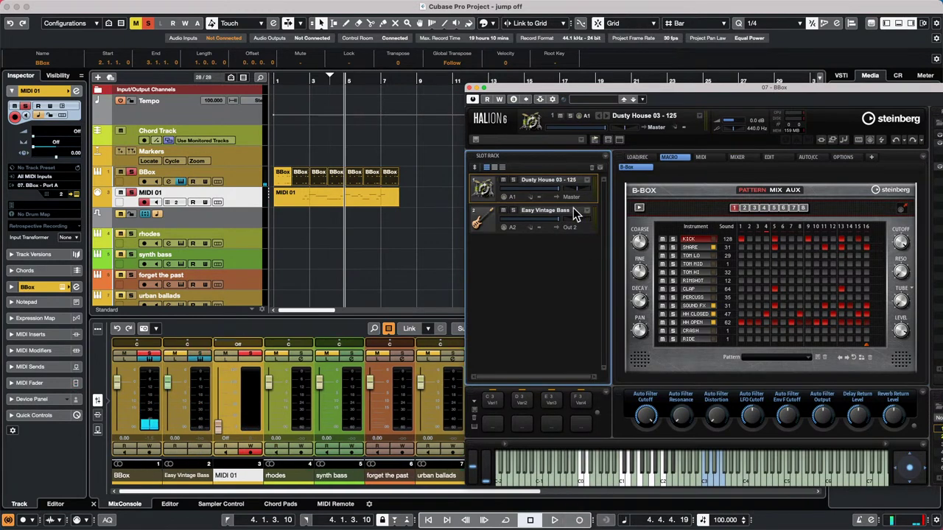
left_click(312, 80)
key("space")
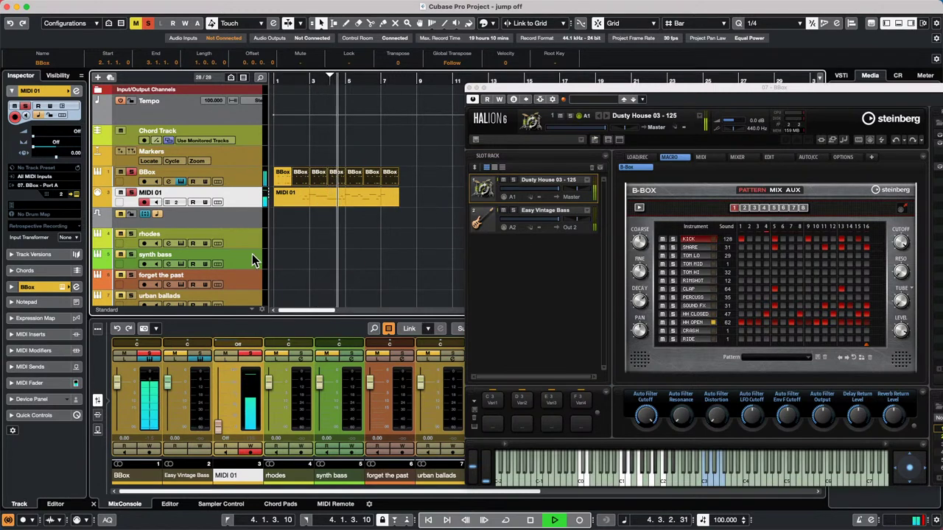
key("space")
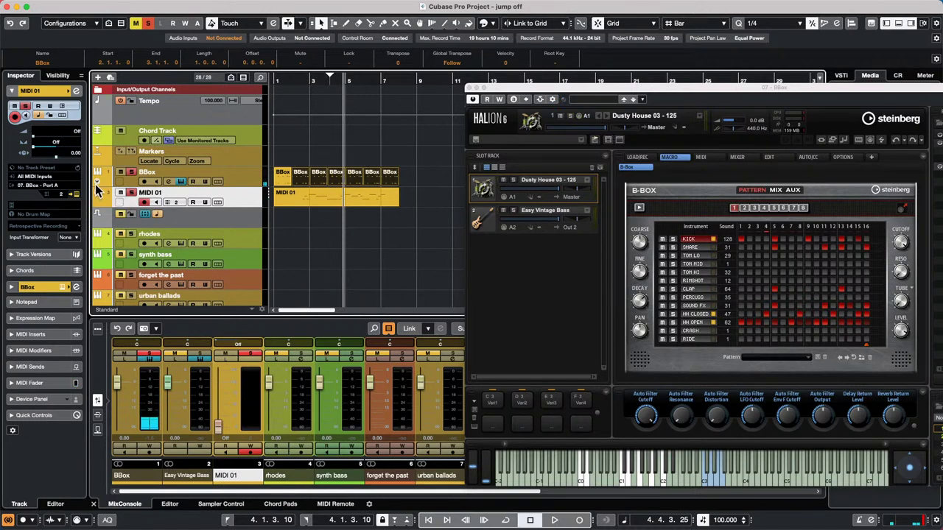
Step: Unfold the BBox track's output channel lanes, play the parts to check both output levels, then fold the lanes away again
left_click(97, 193)
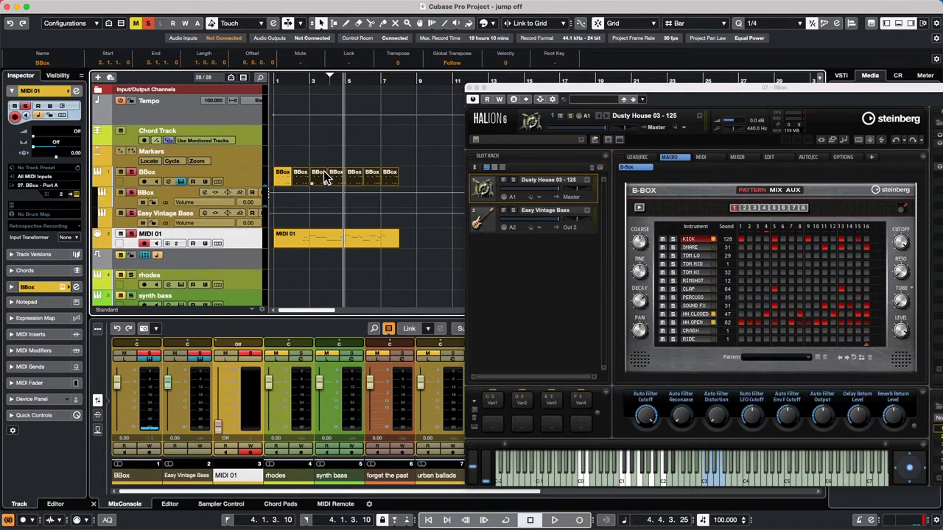
key("space")
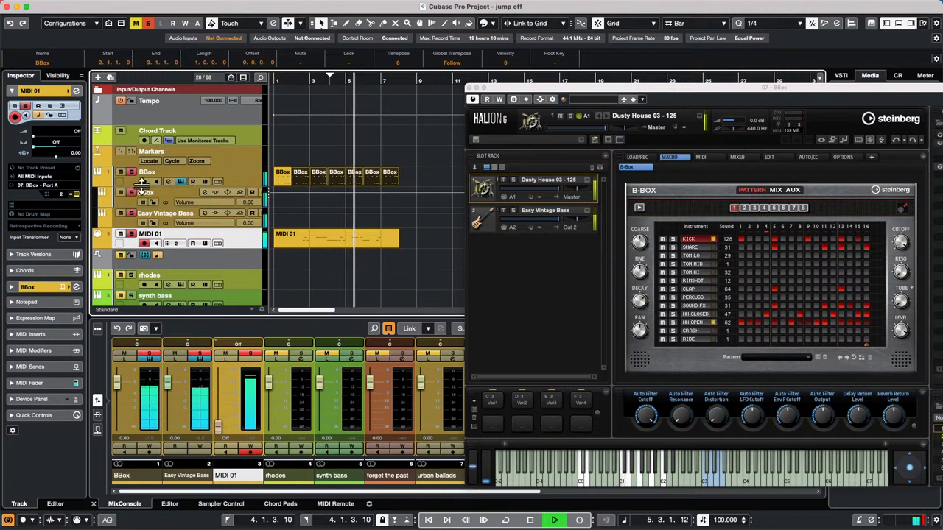
left_click(98, 193)
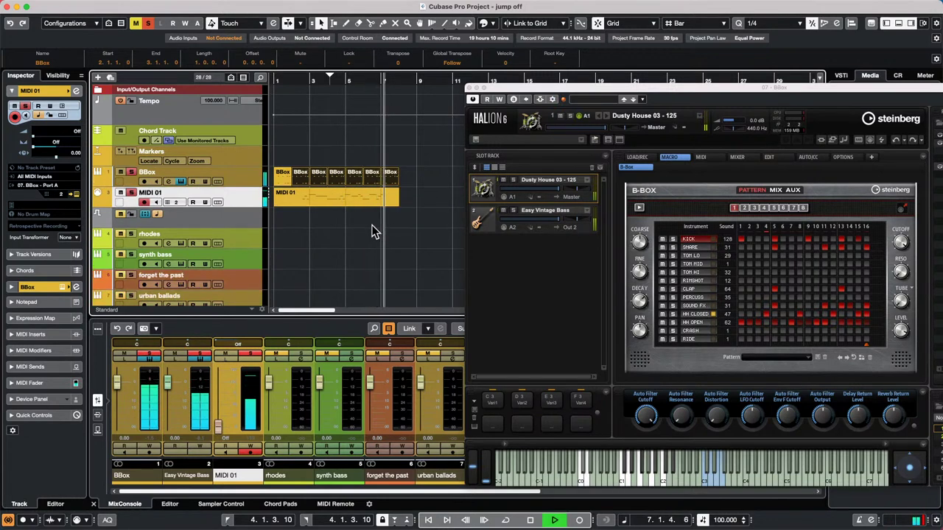
key("space")
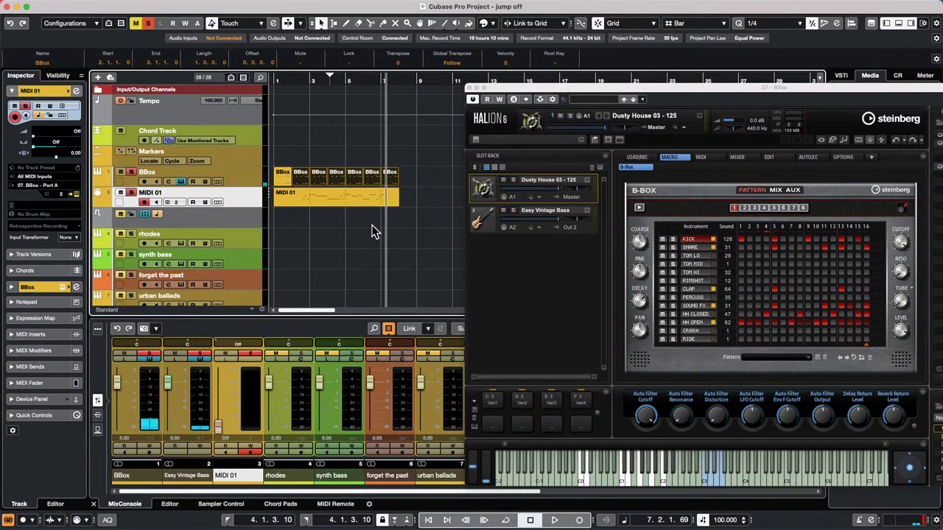
Step: Render all BBox and MIDI 01 parts in place as separate events, using Dry (Transfer Channel Settings) and muting the source events
left_click_drag(429, 203, 289, 168)
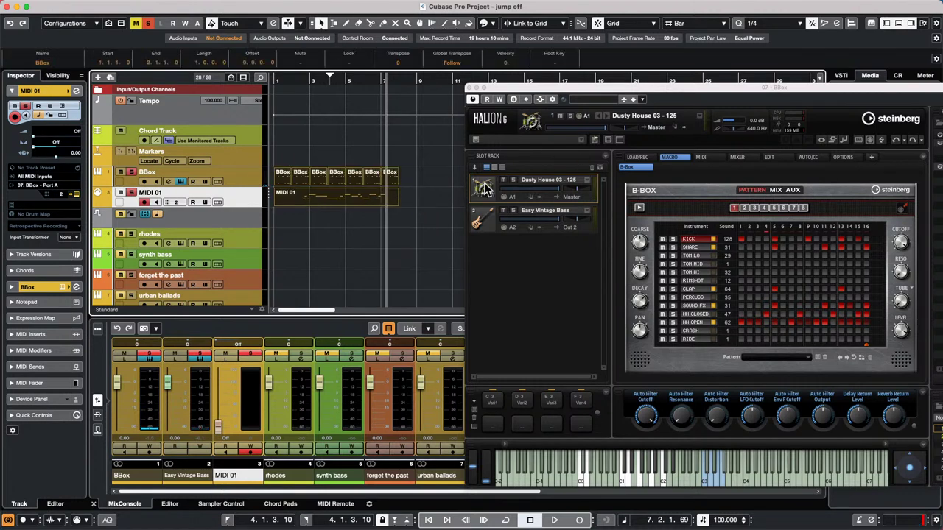
left_click(574, 230)
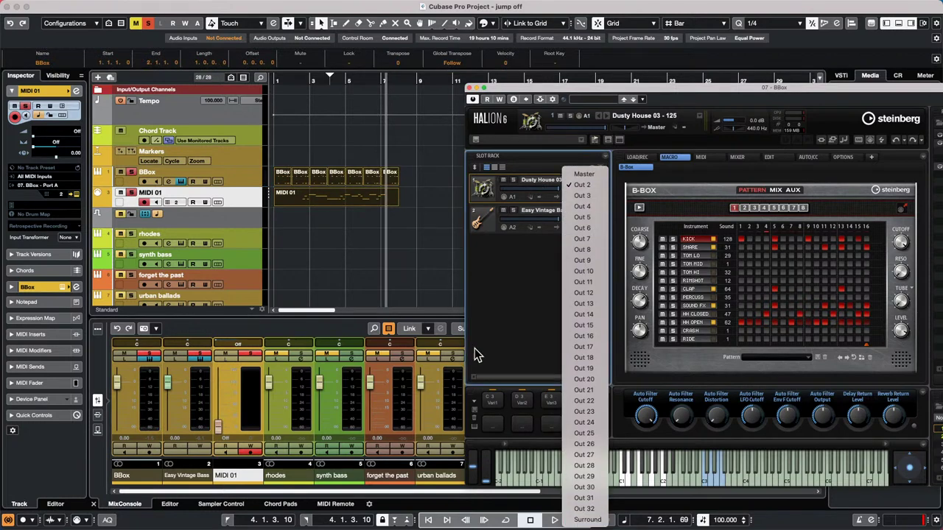
left_click(430, 269)
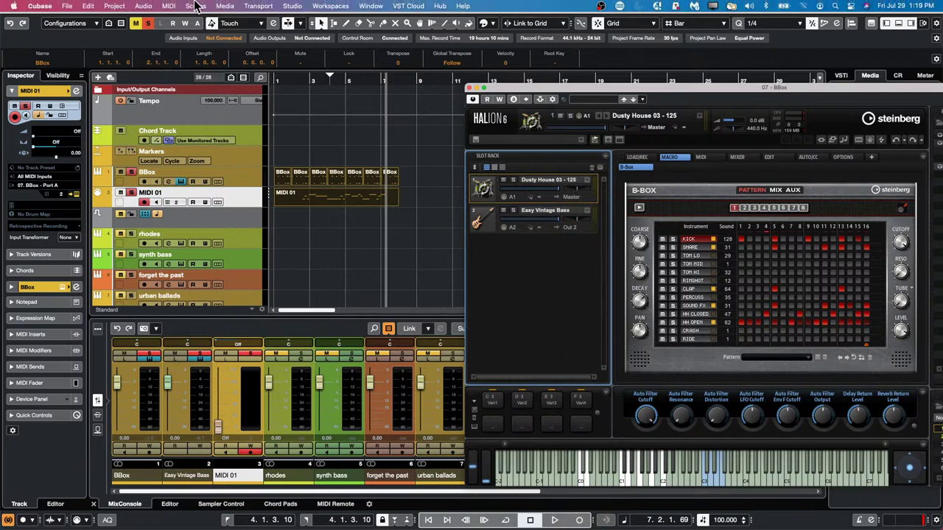
left_click(184, 6)
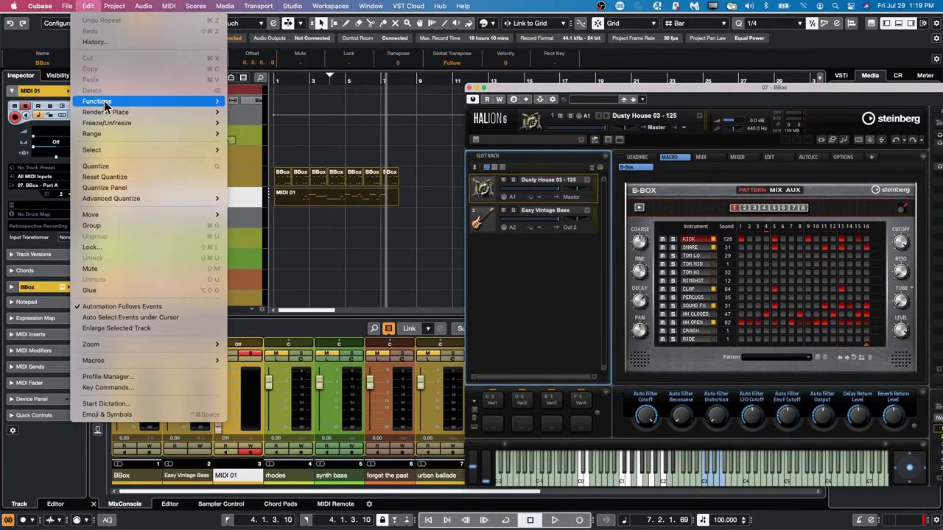
mouse_move(107, 103)
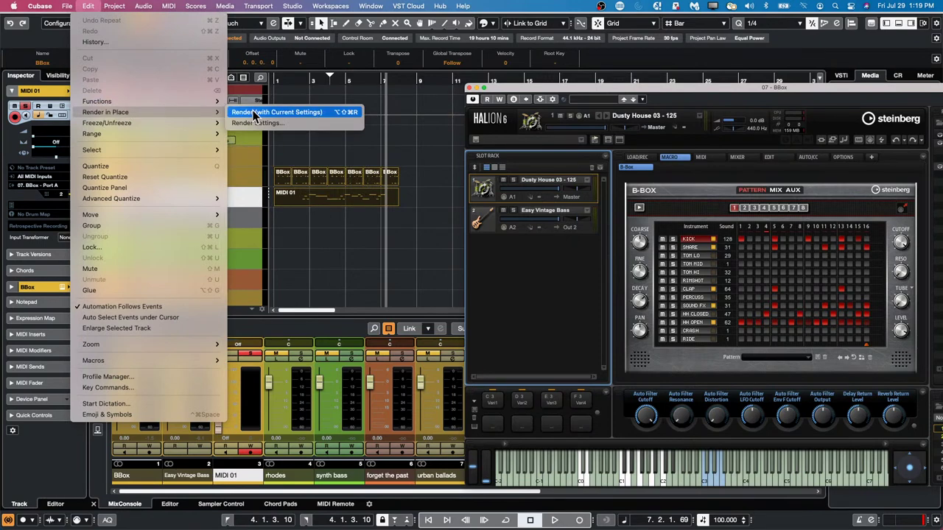
left_click(256, 124)
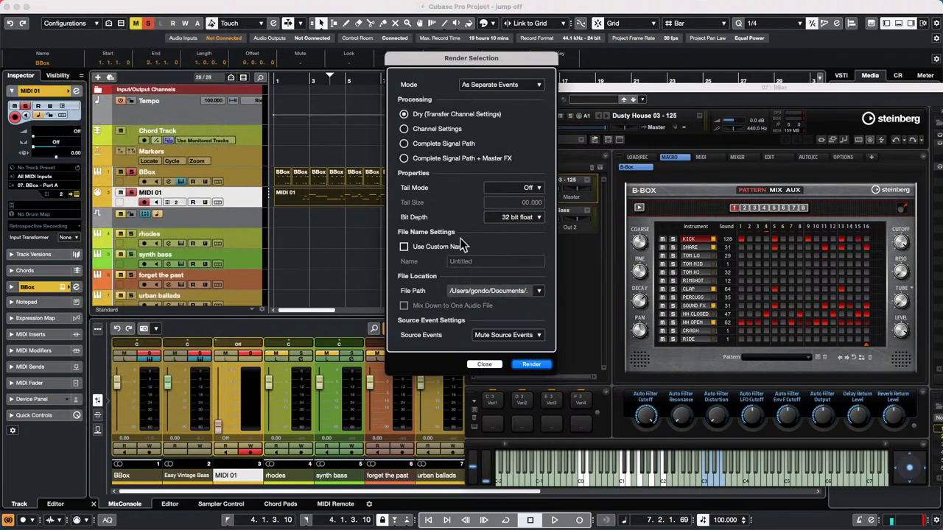
left_click(531, 365)
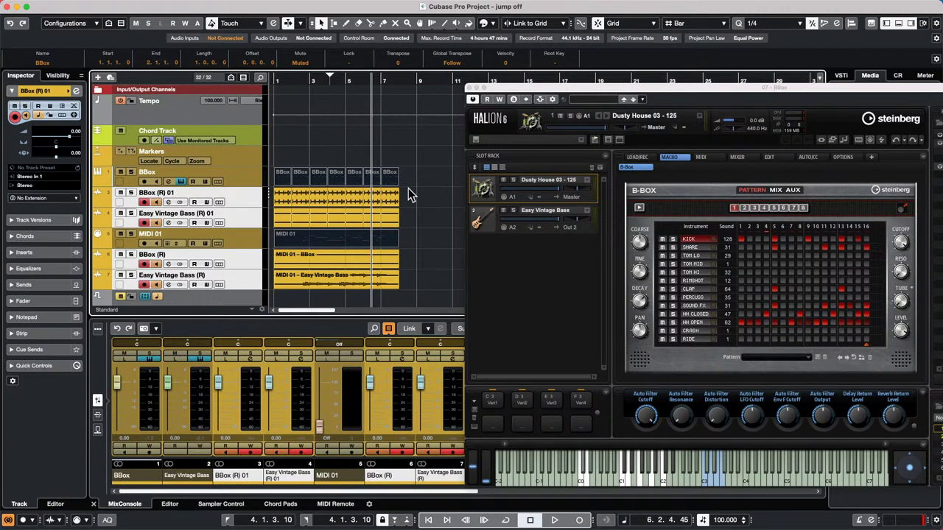
Step: Render the bar 7 events of BBox (R) 01 and Easy Vintage Bass (R) 01 with Channel Settings, mixed down to one audio file
left_click(396, 212)
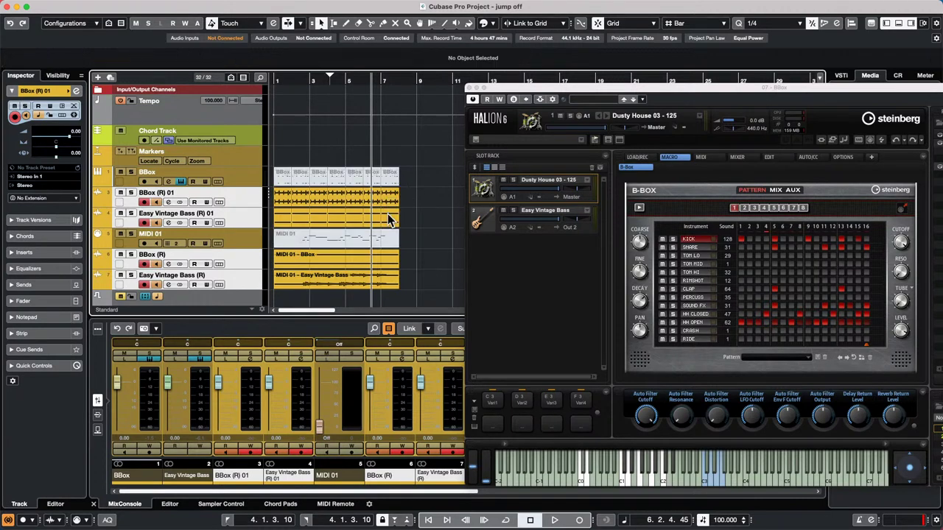
left_click(114, 6)
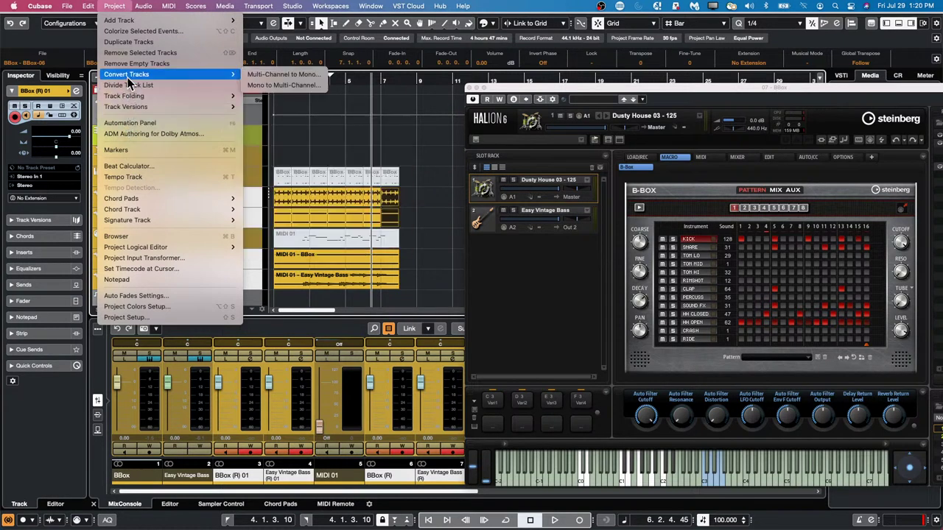
mouse_move(95, 7)
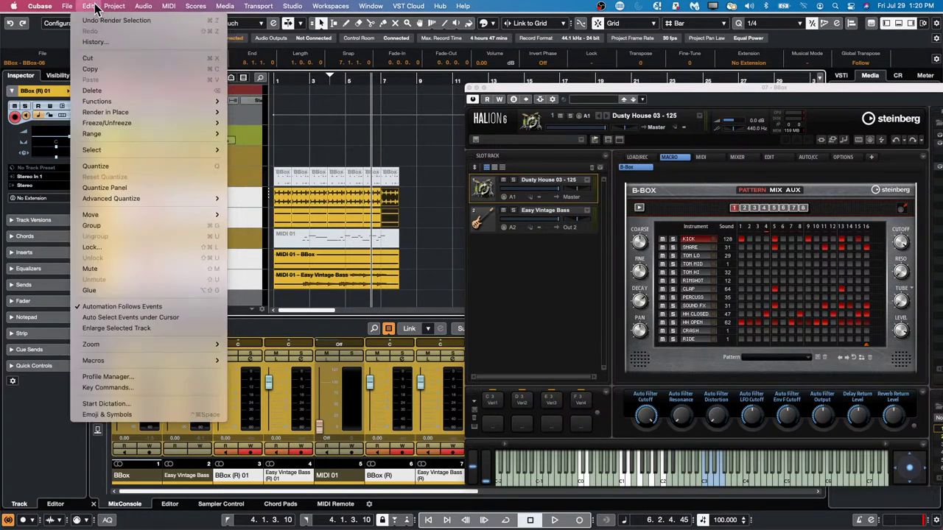
mouse_move(114, 112)
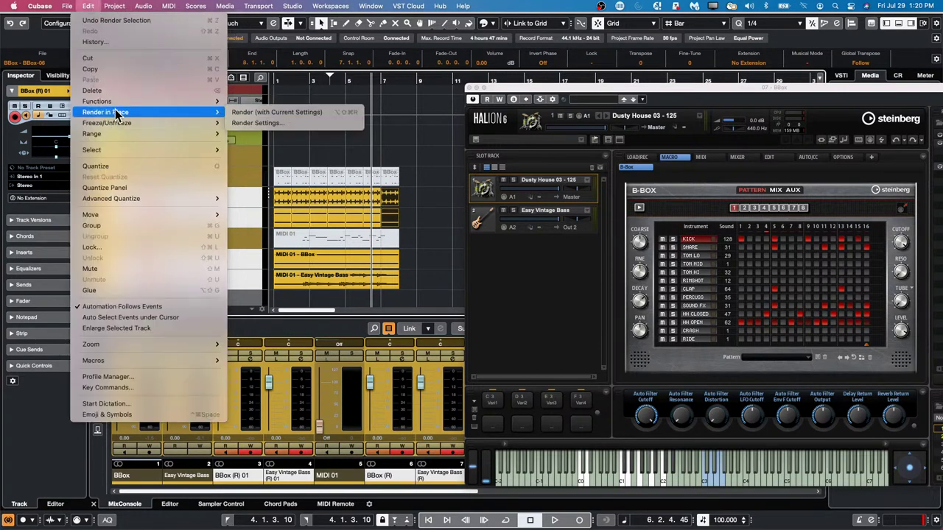
left_click(243, 123)
left_click(403, 129)
left_click(404, 304)
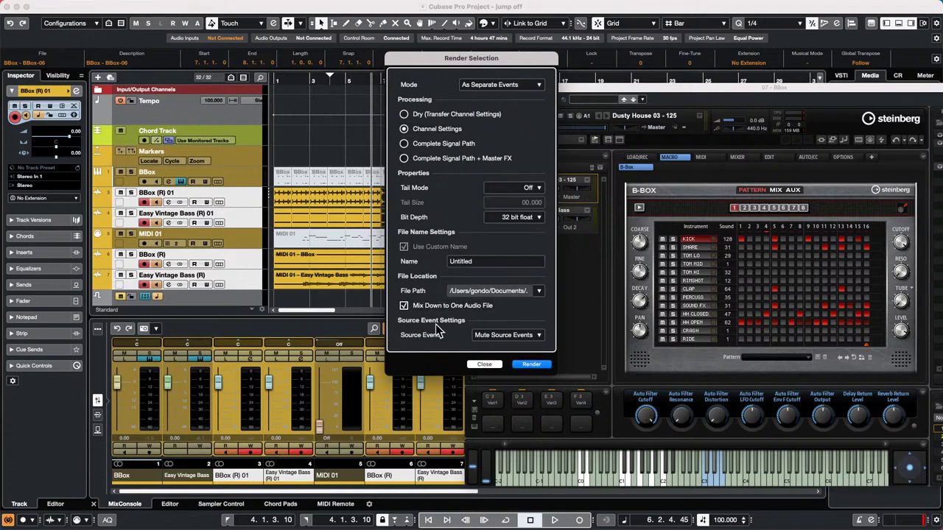
left_click(530, 365)
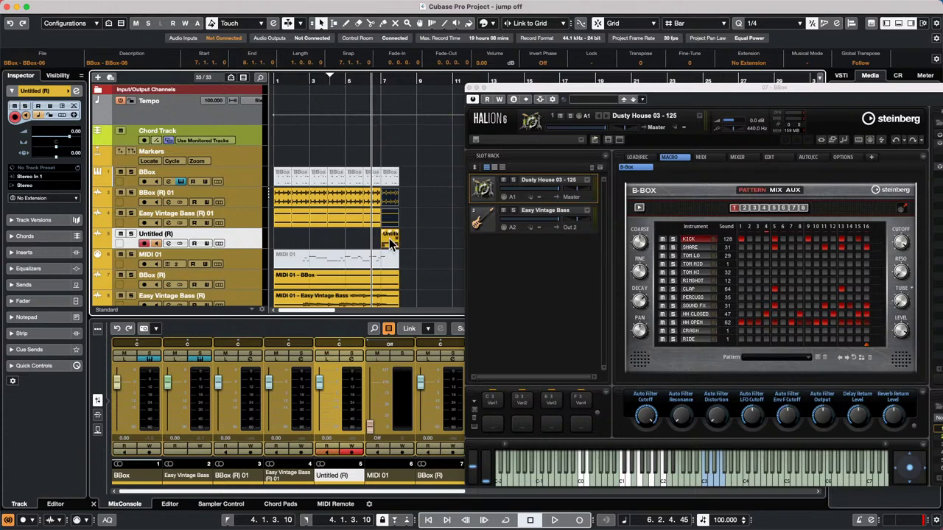
Step: Open the Groove Agent SE instrument of the forget the past track, place its window beside the tracks and show pad group 7
scroll(191, 245, "down", 10)
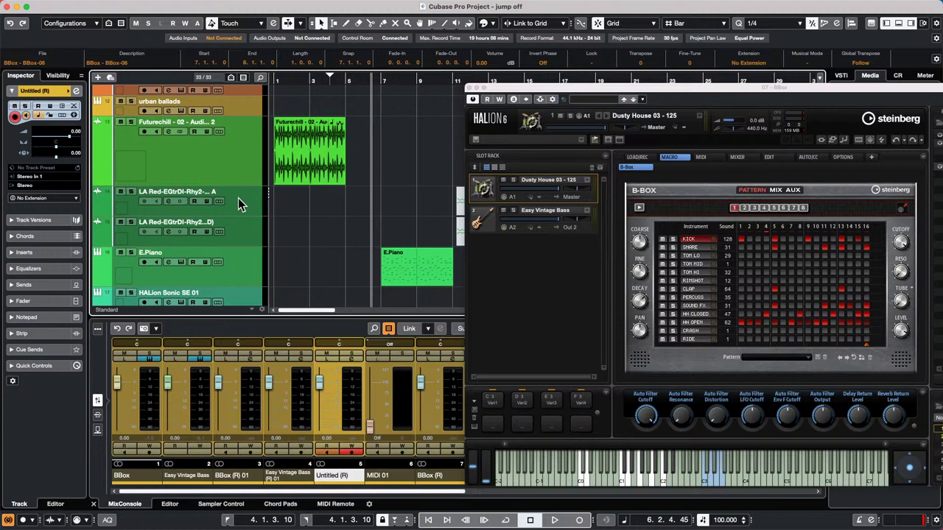
scroll(248, 226, "up", 4)
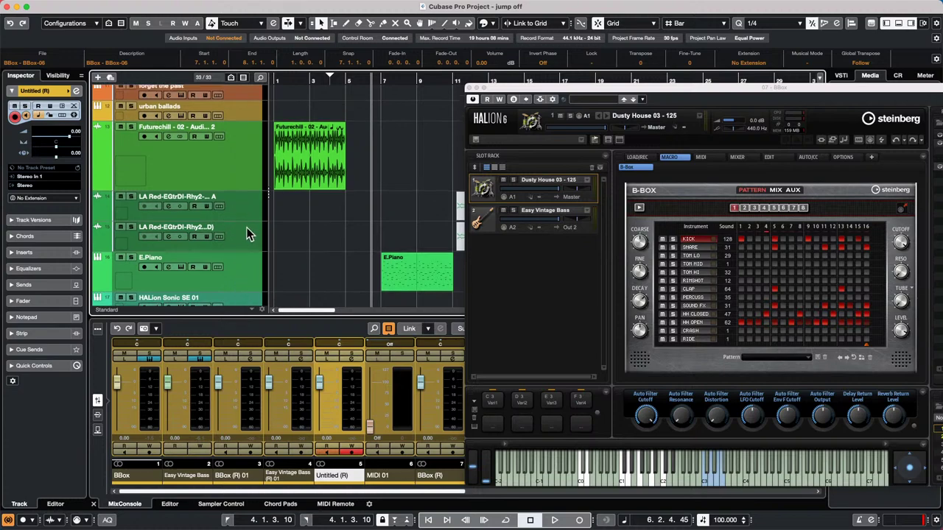
left_click(246, 162)
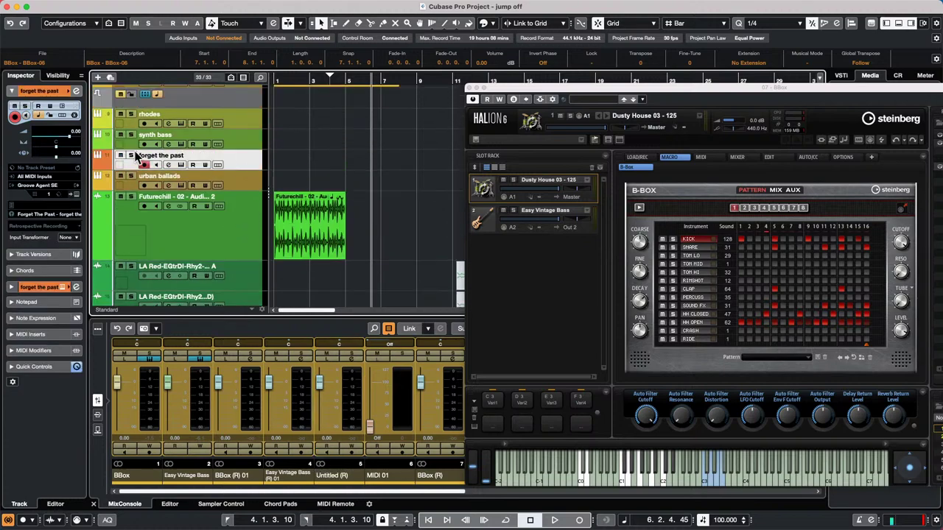
left_click(74, 194)
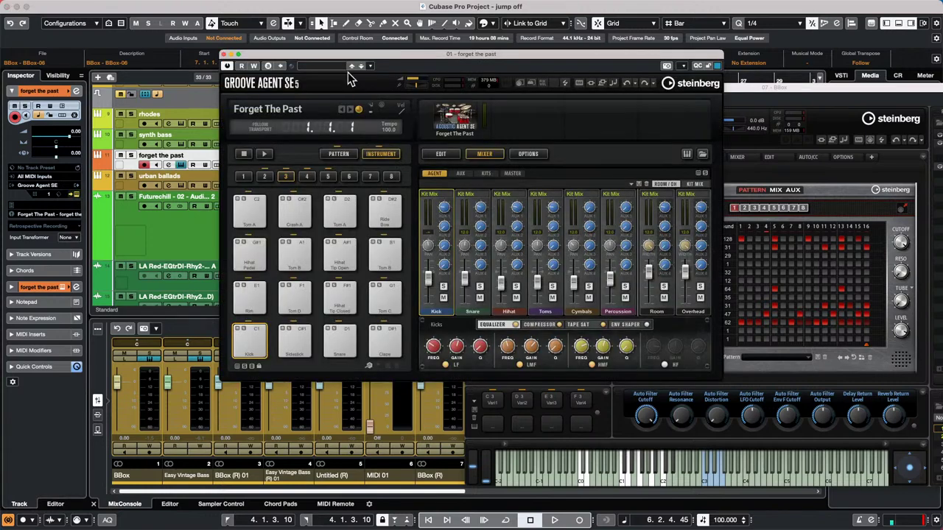
left_click_drag(352, 53, 560, 91)
left_click(579, 214)
Step: Try to load the Untitled (R) mixdown and the bar 5 event of BBox (R) 01 onto an empty Groove Agent pad
scroll(340, 211, "up", 4)
left_click_drag(389, 119, 506, 343)
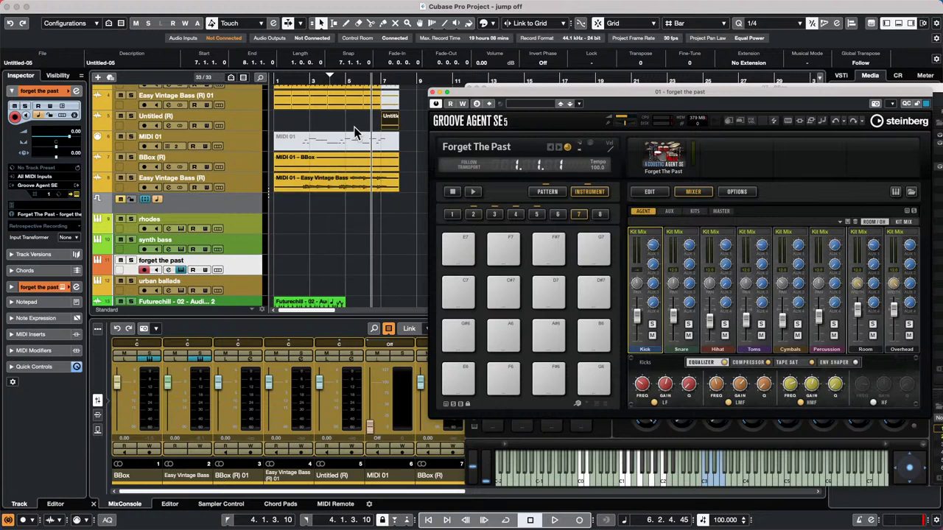
scroll(347, 156, "up", 2)
left_click_drag(352, 131, 508, 340)
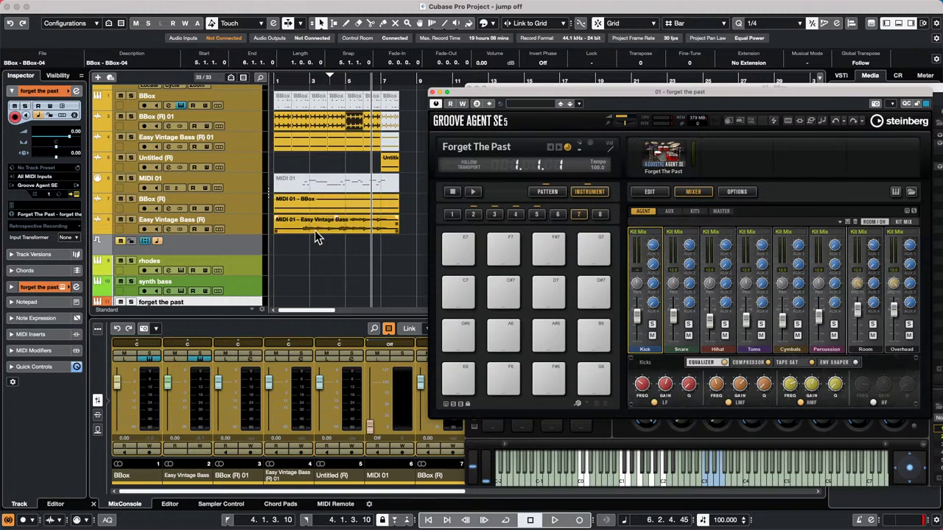
Step: Review the Audio commands and the Convert Tracks options for multi-channel to mono and mono to multi-channel conversion
left_click_drag(304, 79, 226, 77)
scroll(346, 125, "down", 1)
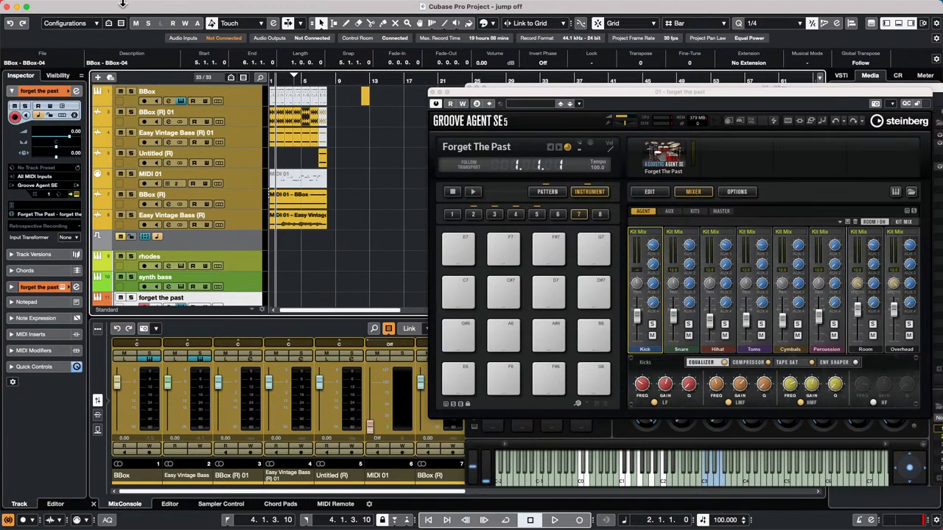
left_click(142, 6)
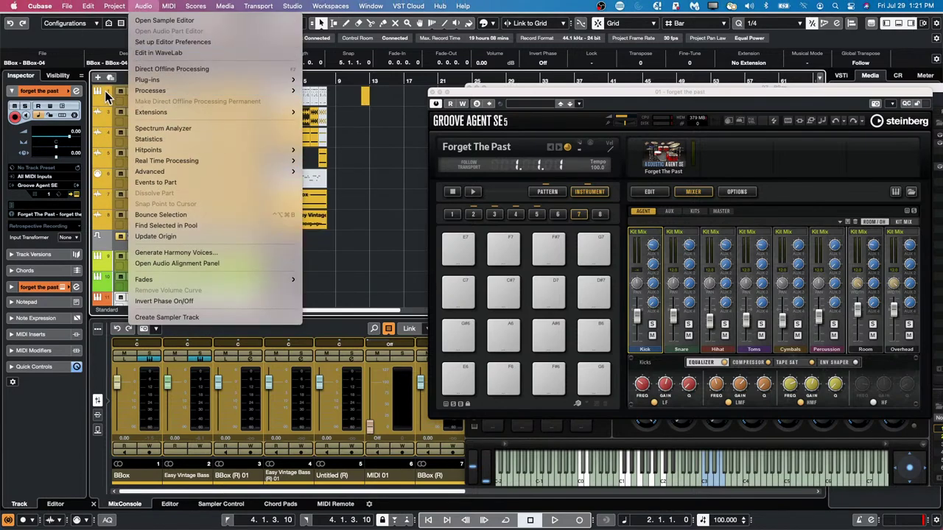
mouse_move(114, 6)
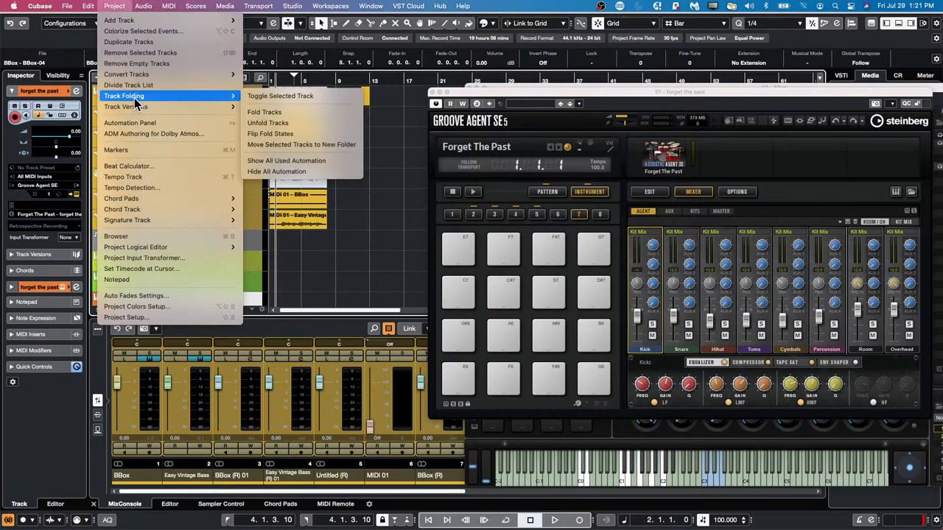
mouse_move(147, 73)
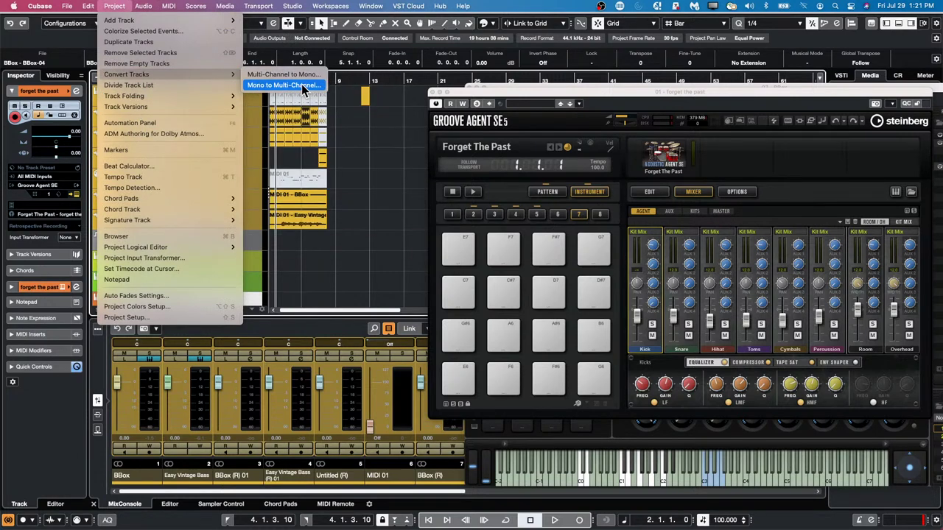
left_click(395, 131)
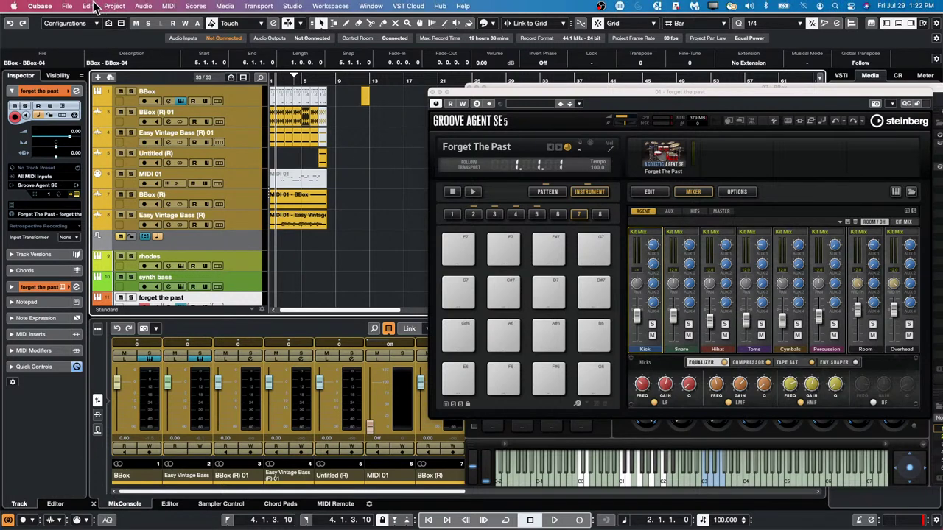
left_click(68, 6)
mouse_move(101, 212)
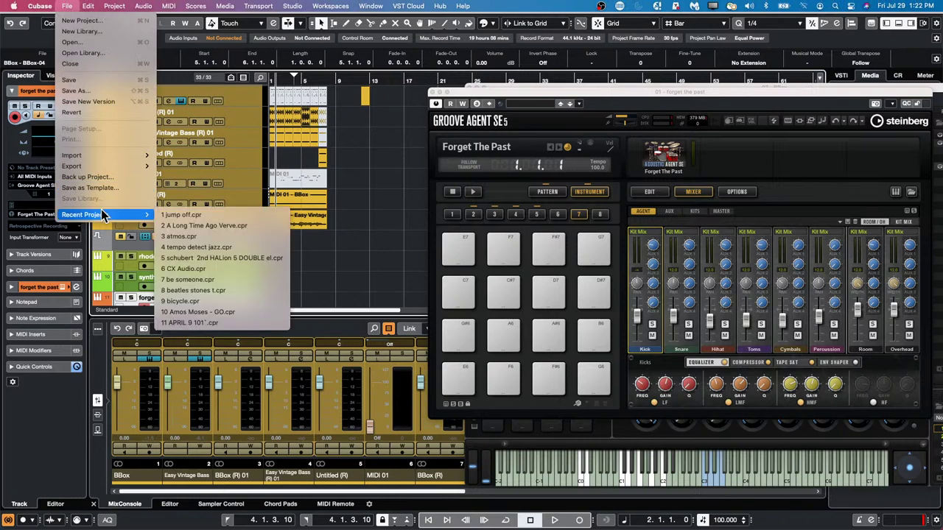
left_click(198, 216)
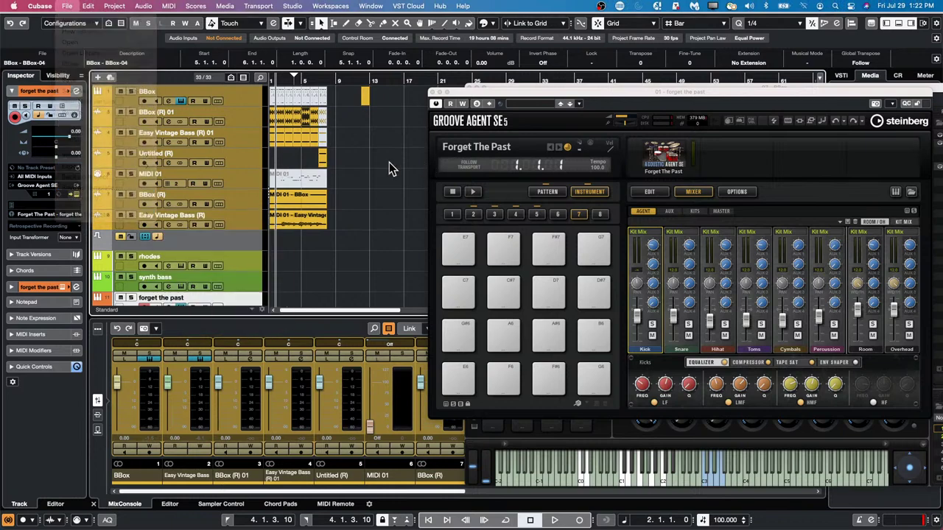
left_click_drag(304, 80, 302, 117)
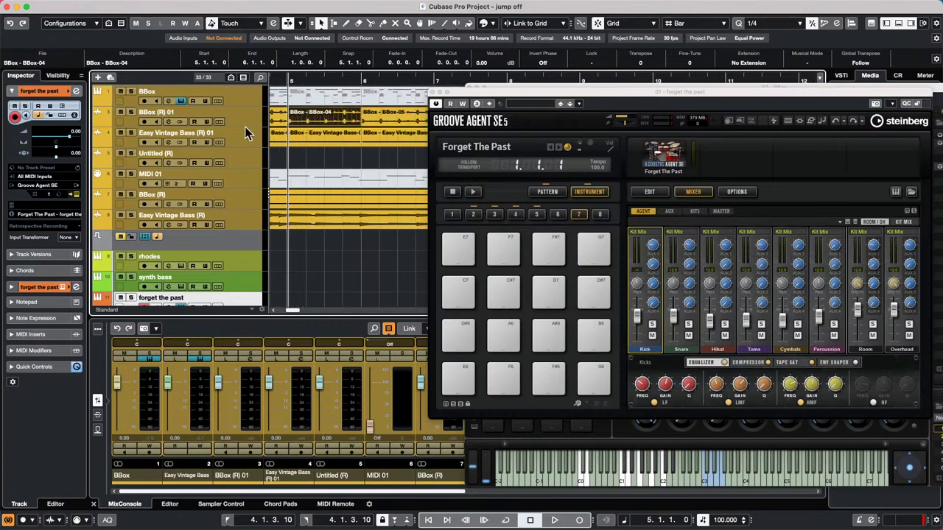
Step: Enlarge the BBox (R) 01 track and close the Groove Agent SE and HALion 6 instrument windows
left_click_drag(239, 126, 248, 188)
left_click_drag(316, 78, 554, 118)
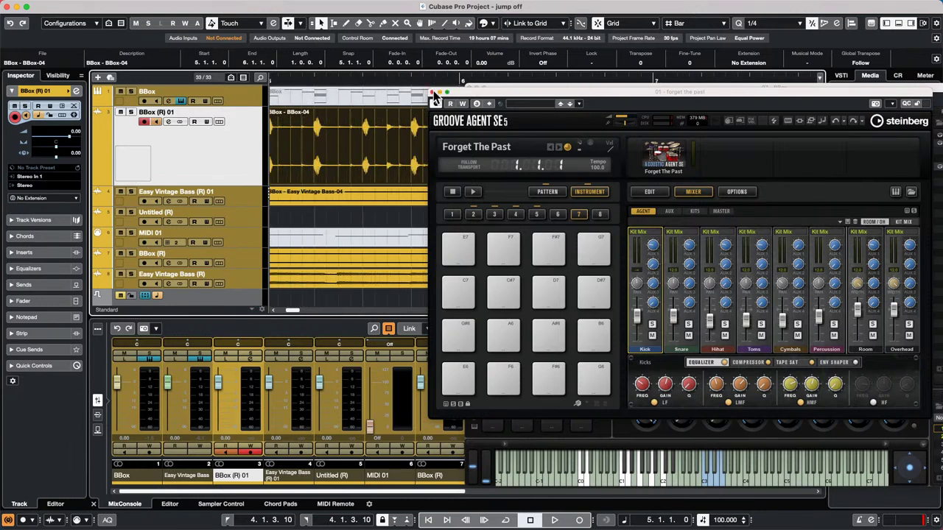
left_click(434, 92)
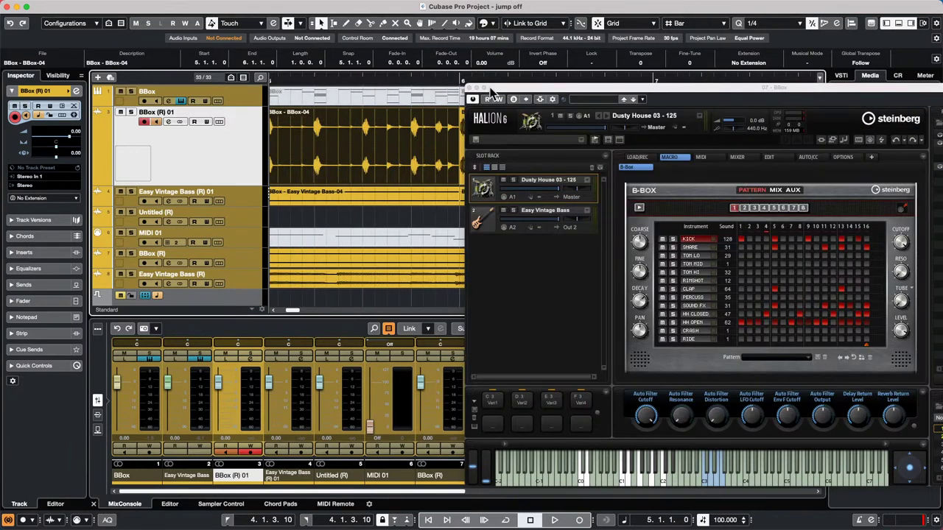
left_click(472, 89)
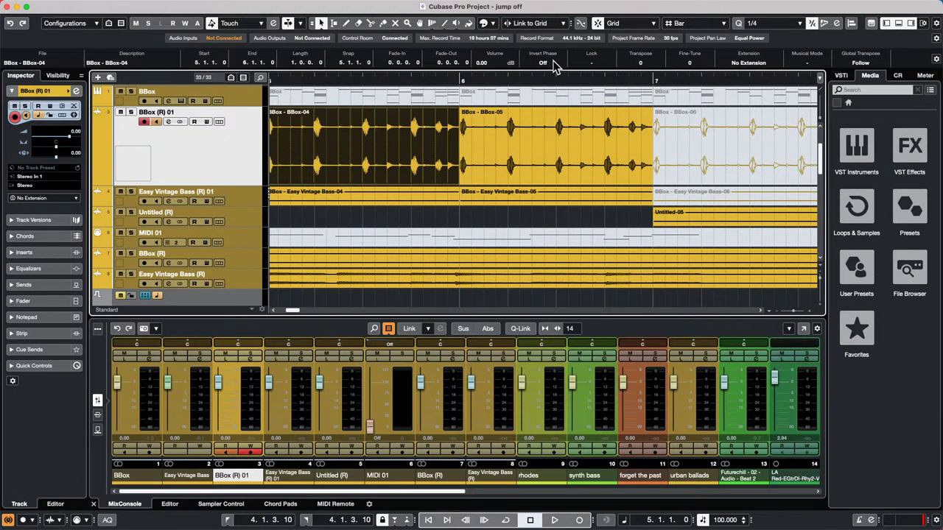
Step: Switch Invert Phase on and back off for the bar 5 event of BBox (R) 01 while comparing its waveform close up
left_click_drag(361, 80, 361, 142)
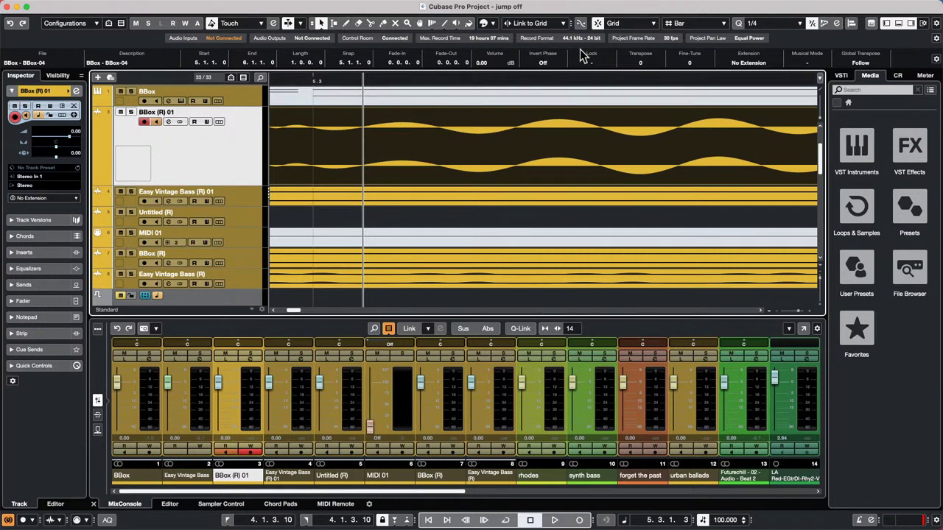
left_click(545, 63)
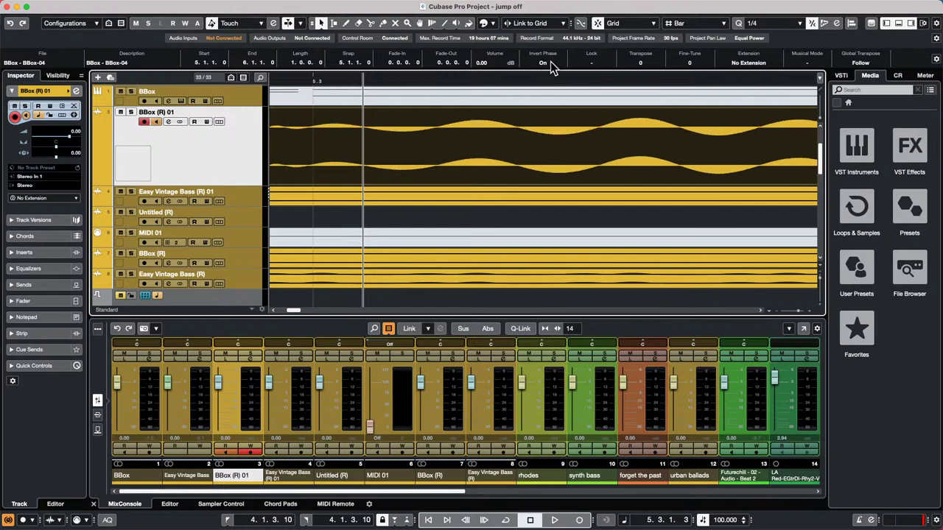
left_click(551, 63)
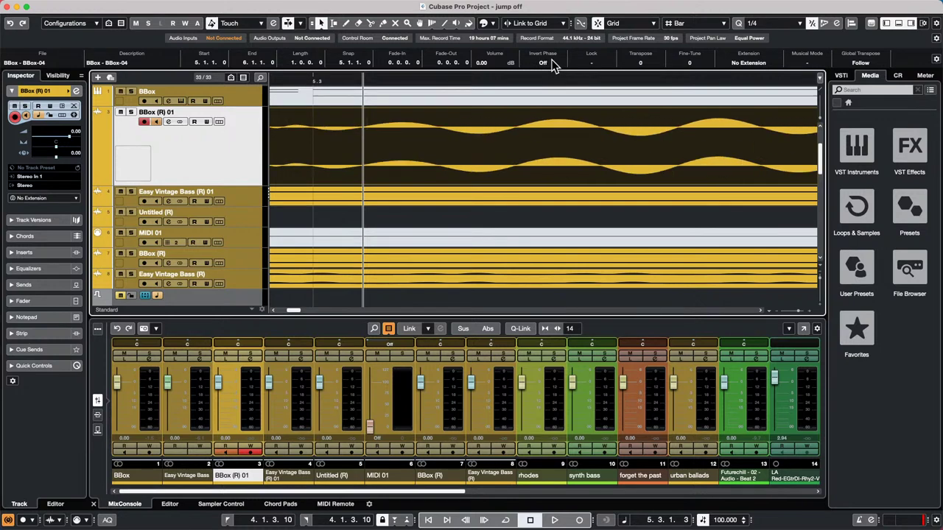
left_click_drag(321, 78, 327, 35)
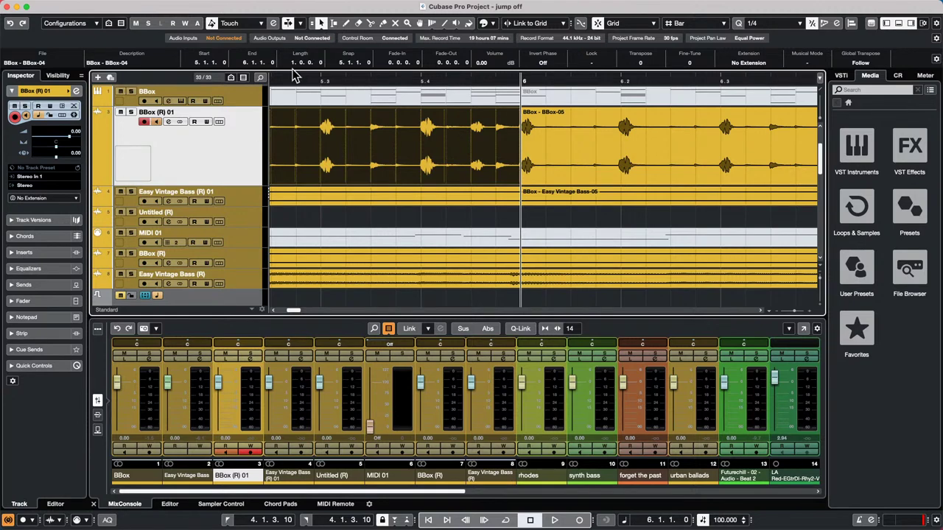
left_click_drag(297, 75, 196, 46)
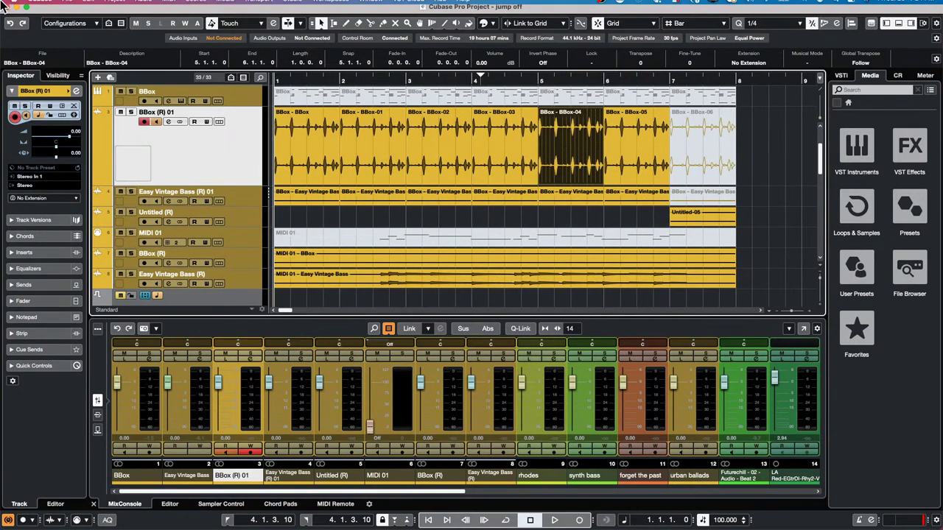
Step: Revert the project to its previously saved version, accept the unmapped missing port and delete the newly created files
left_click(66, 6)
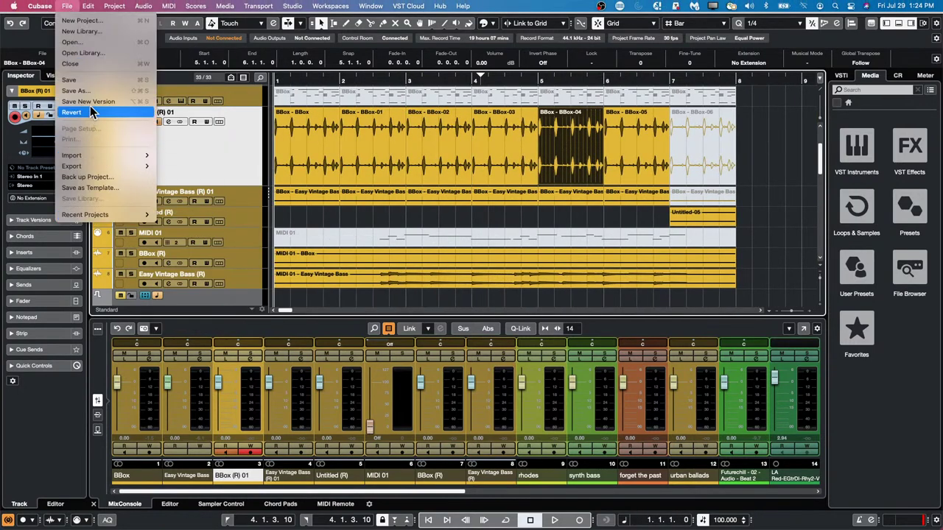
left_click(110, 112)
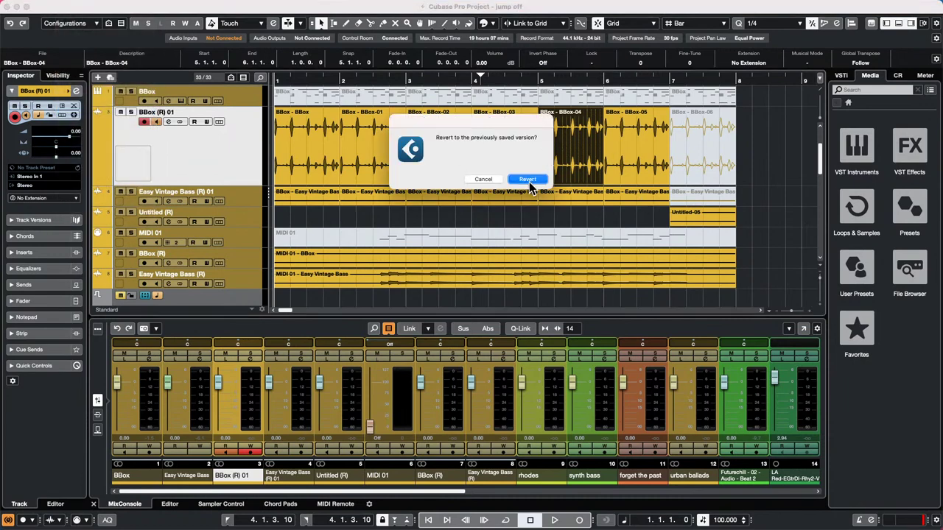
left_click(531, 181)
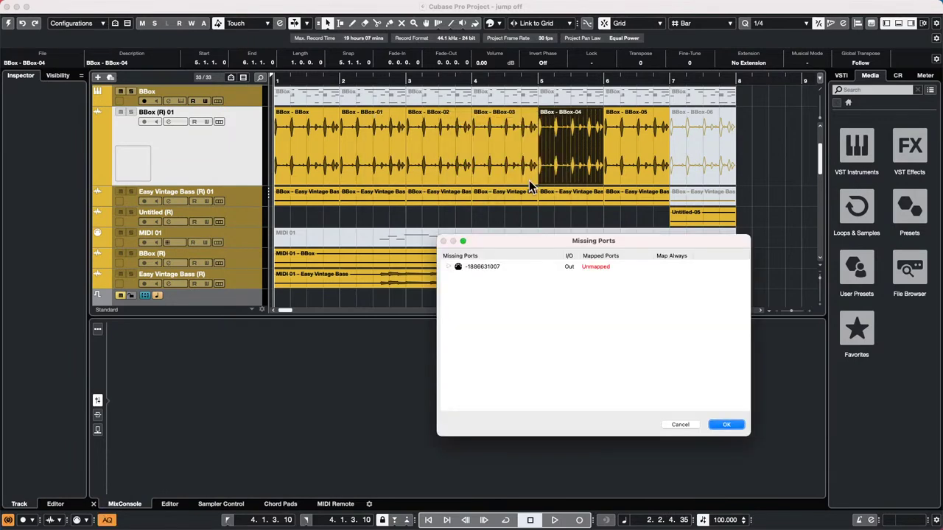
left_click(724, 425)
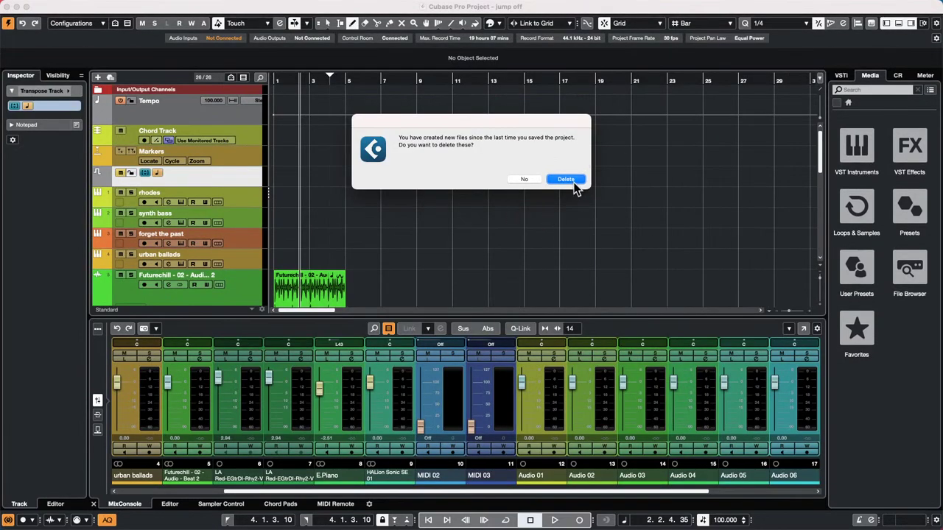
left_click(565, 180)
left_click(282, 79)
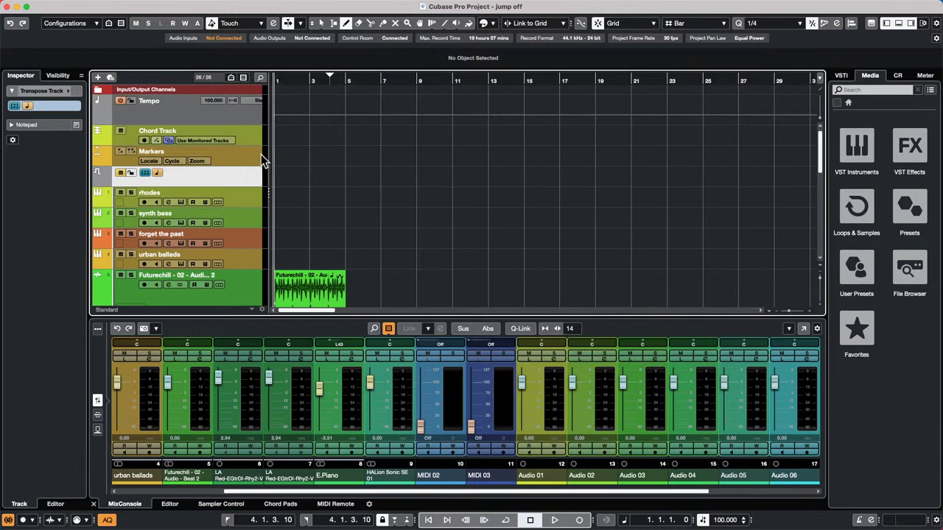
Step: Show the output busses in Audio Connections and expand the Stereo bus into its channels
scroll(202, 172, "down", 10)
scroll(210, 171, "up", 10)
scroll(211, 170, "down", 10)
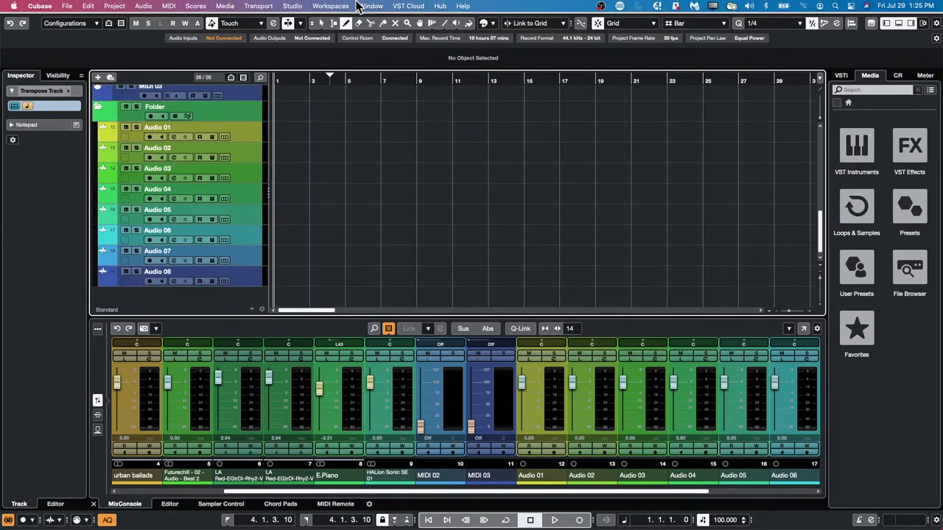
left_click(267, 6)
mouse_move(293, 6)
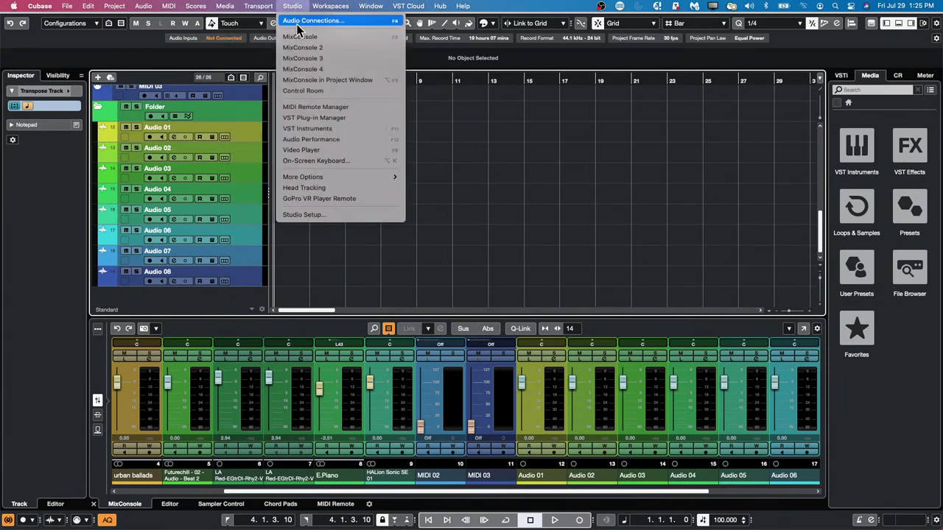
left_click(299, 22)
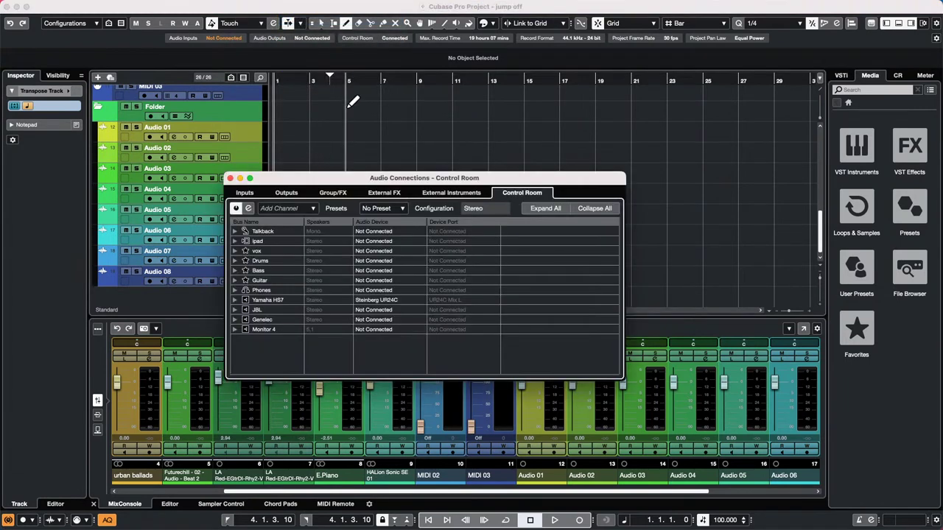
left_click_drag(293, 179, 389, 132)
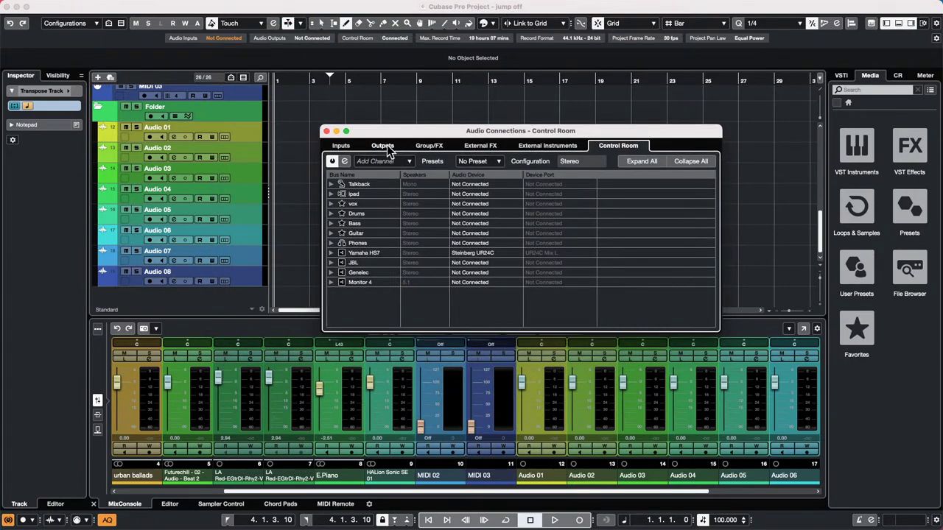
left_click(389, 146)
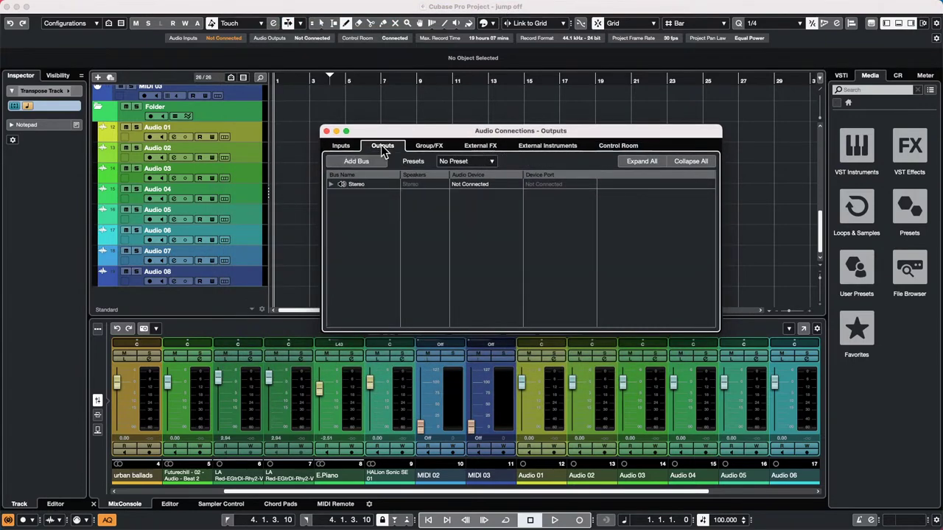
left_click(331, 186)
left_click(330, 185)
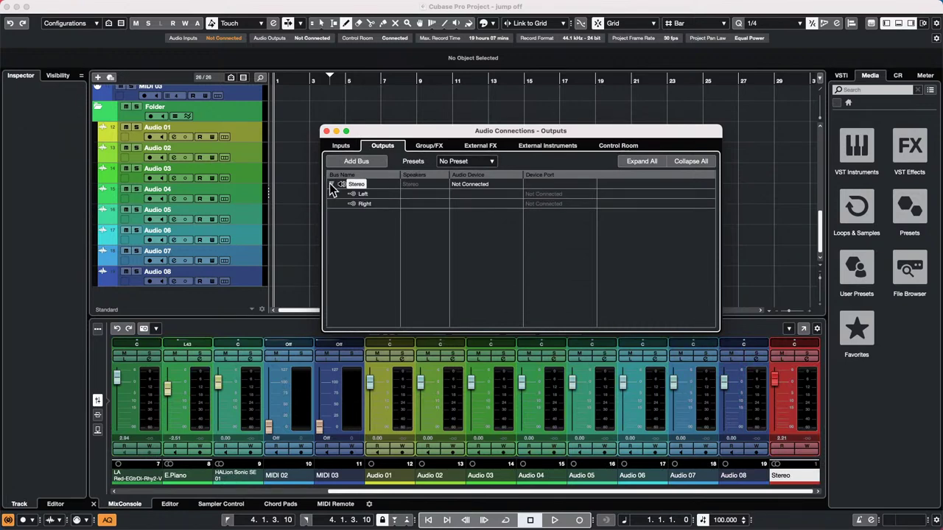
Step: Add one output bus with the Quadro configuration
left_click(371, 160)
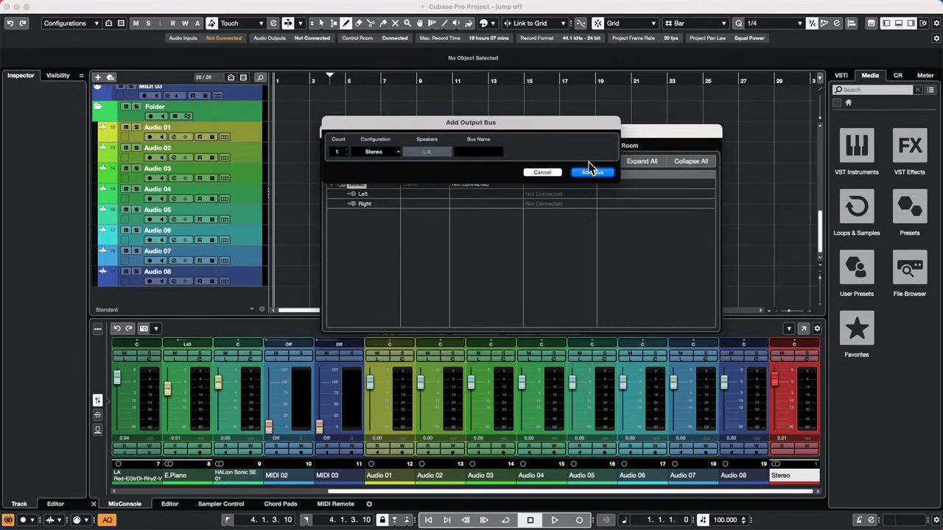
left_click(378, 153)
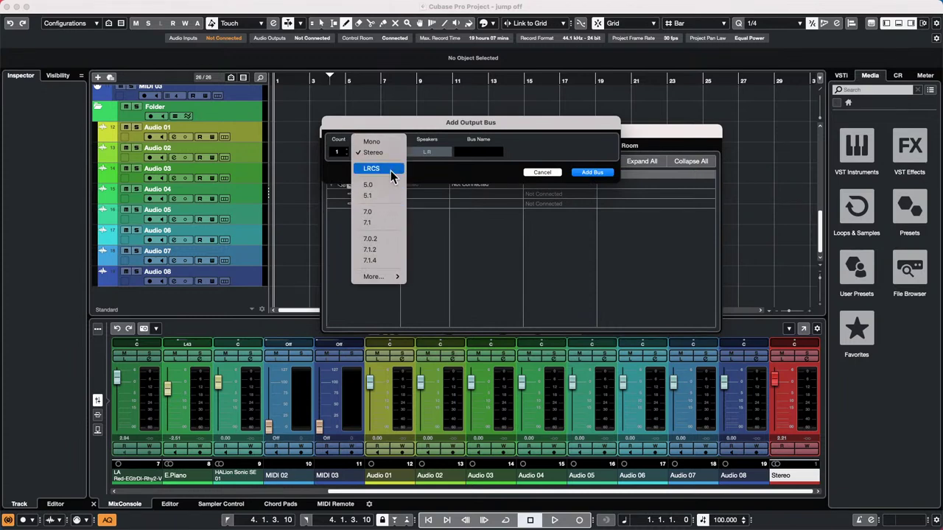
mouse_move(383, 277)
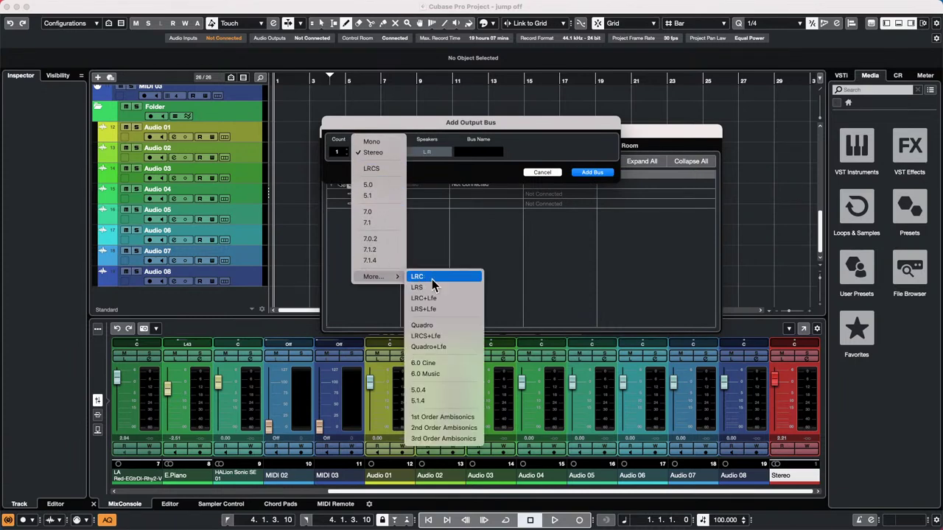
left_click(442, 325)
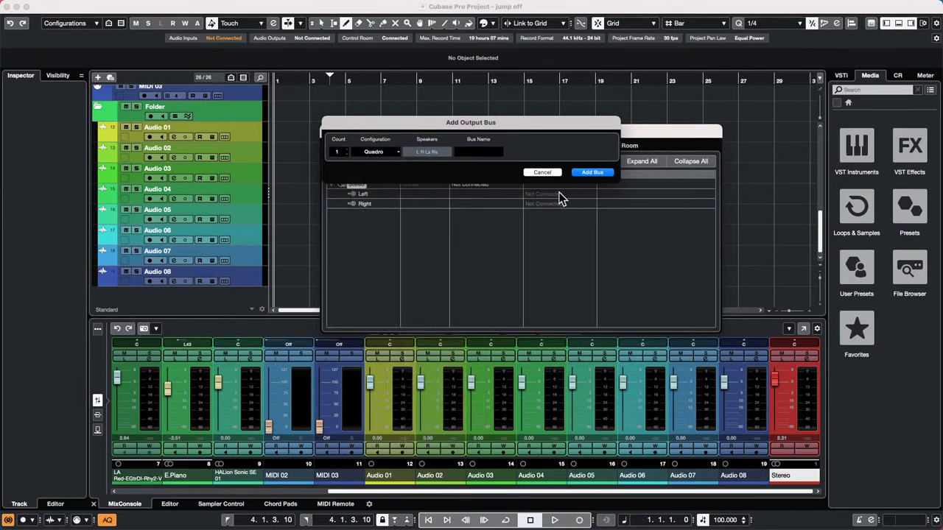
left_click(592, 173)
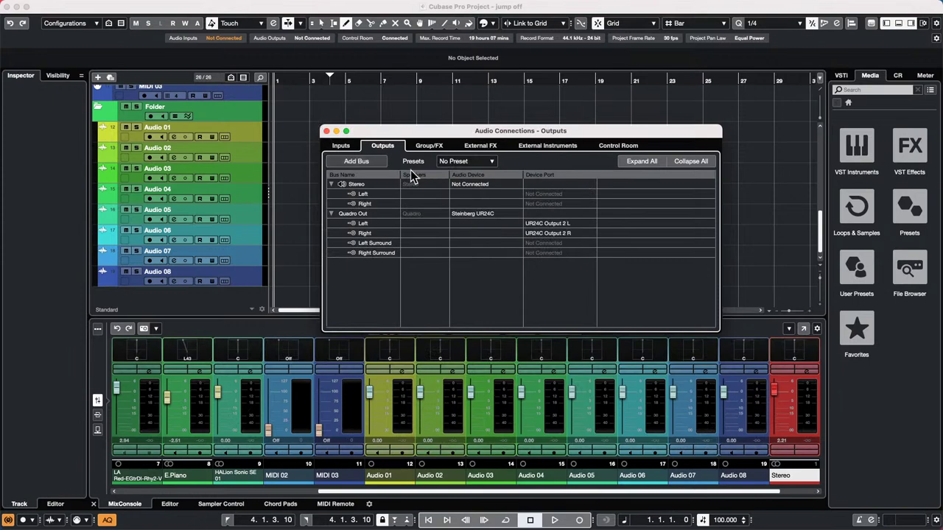
Step: Set the audio device of the Quadro Out bus to Not Connected and close Audio Connections
left_click(472, 214)
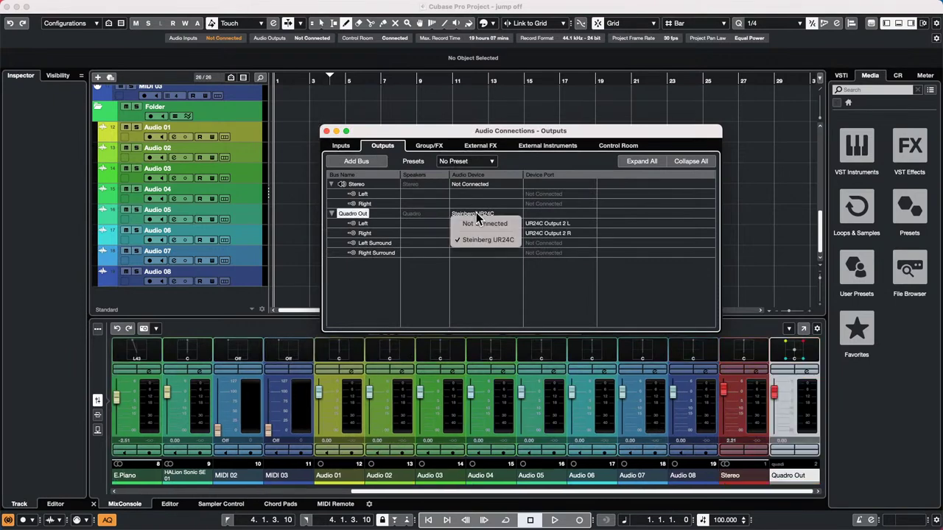
left_click(479, 220)
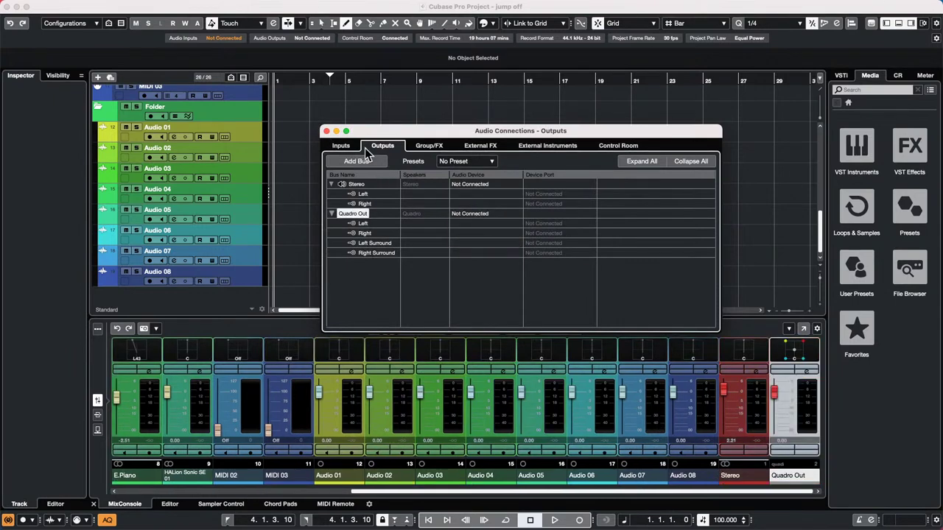
left_click(326, 130)
Step: Review the Audio Mixdown export with Stereo and Quadro Out selected as multiple channels, and close it without exporting
left_click(92, 6)
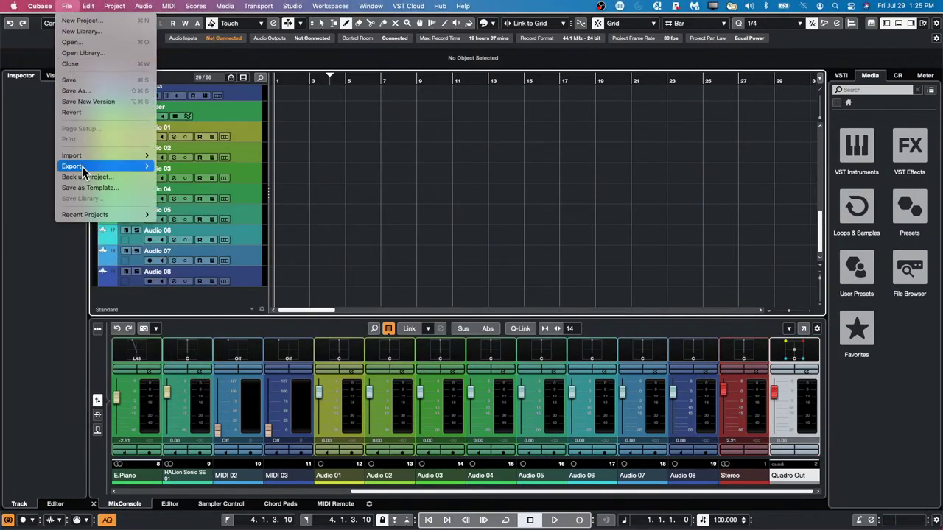
mouse_move(82, 168)
left_click(196, 167)
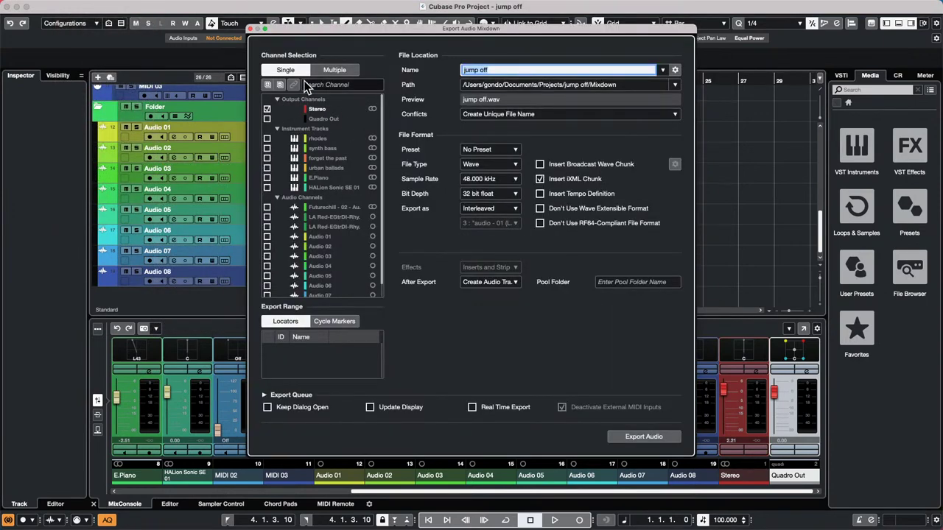
left_click(328, 71)
left_click(267, 118)
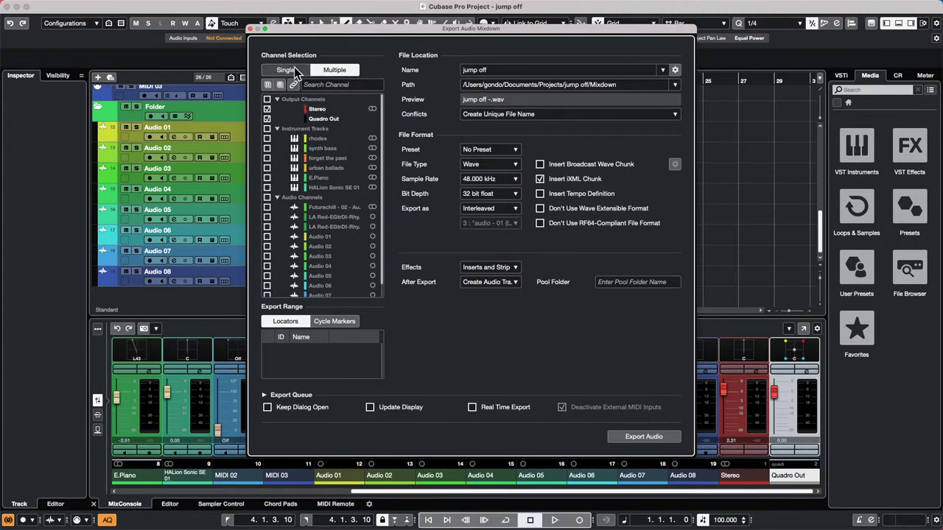
left_click(250, 29)
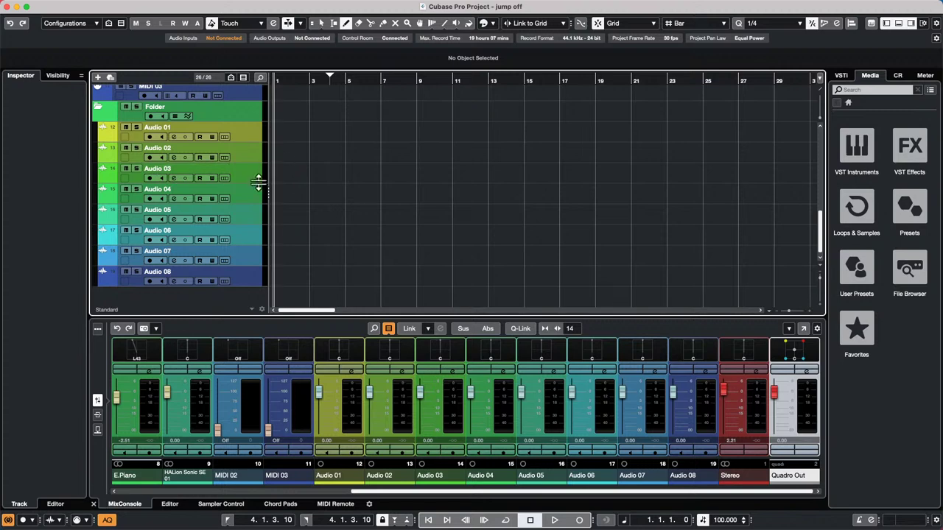
Step: Add a HALion Sonic SE instrument track with stereo output below the Audio 02 track
right_click(247, 156)
mouse_move(335, 167)
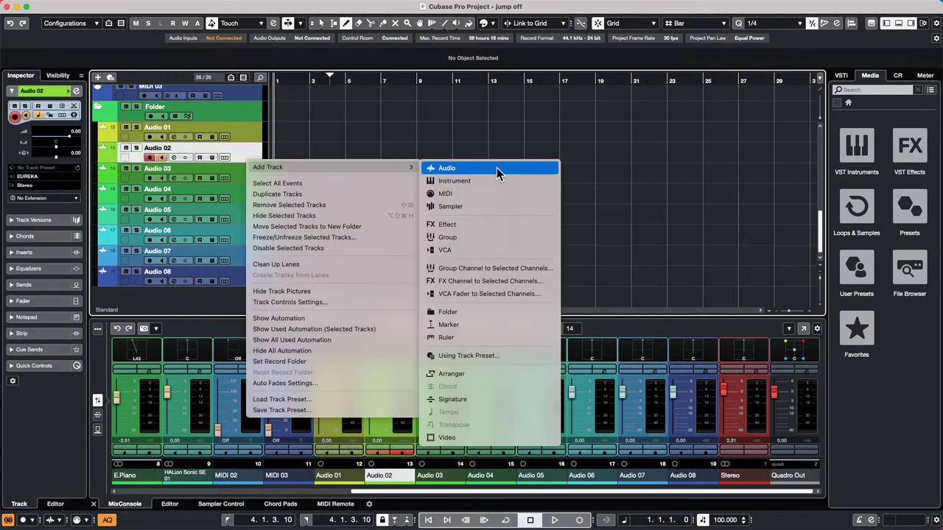
left_click(477, 182)
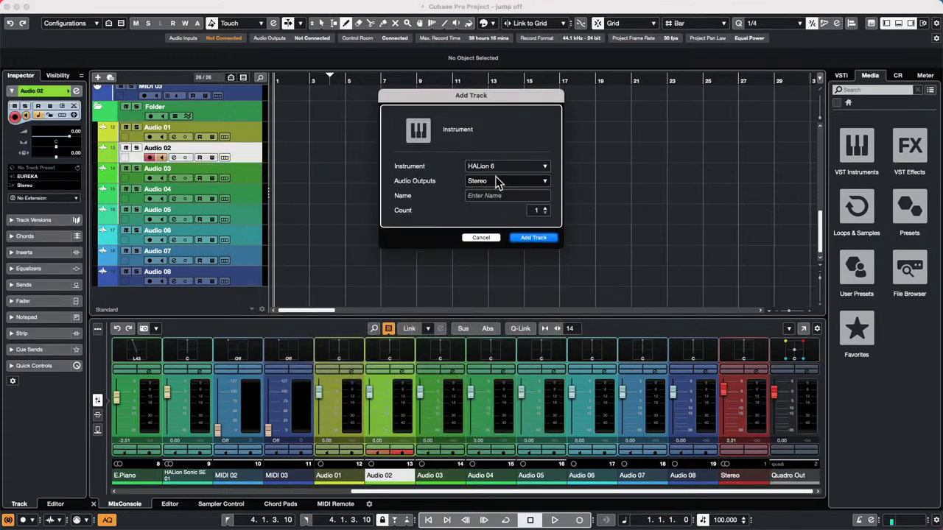
left_click(512, 169)
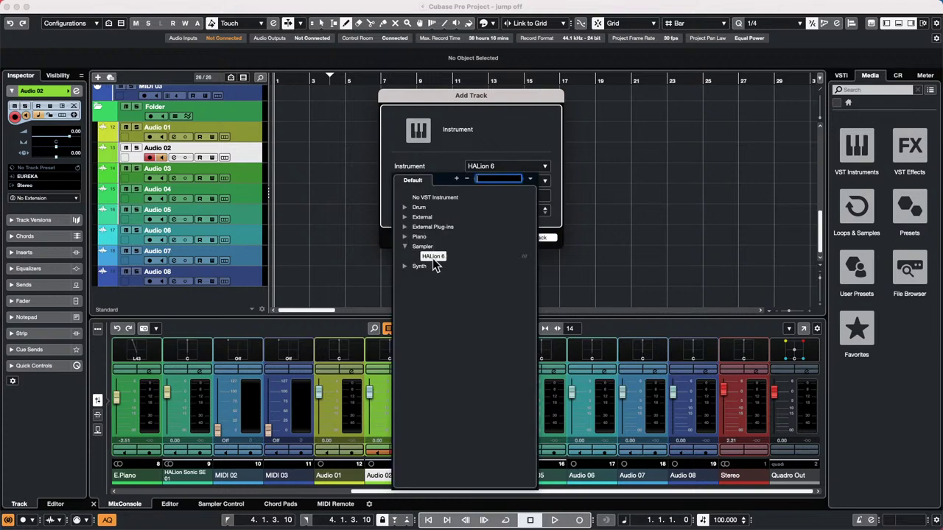
left_click(408, 267)
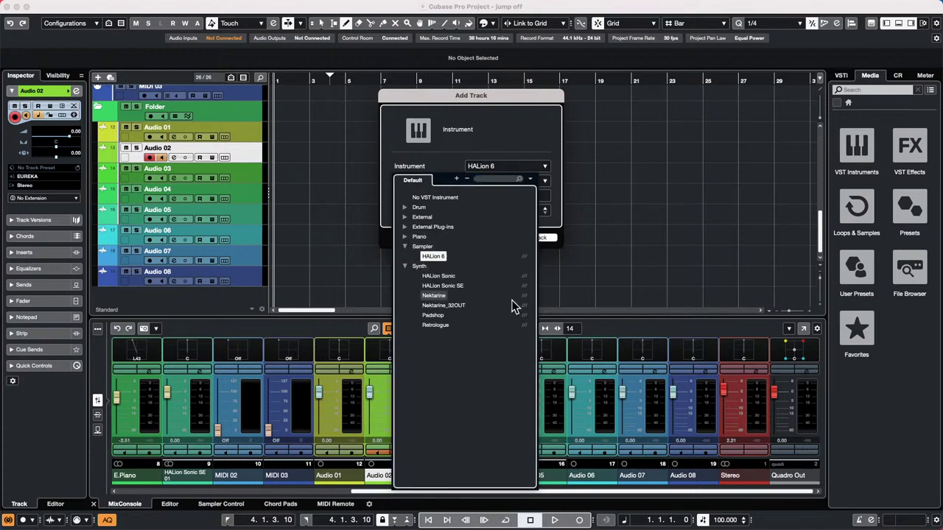
left_click(456, 287)
left_click(532, 237)
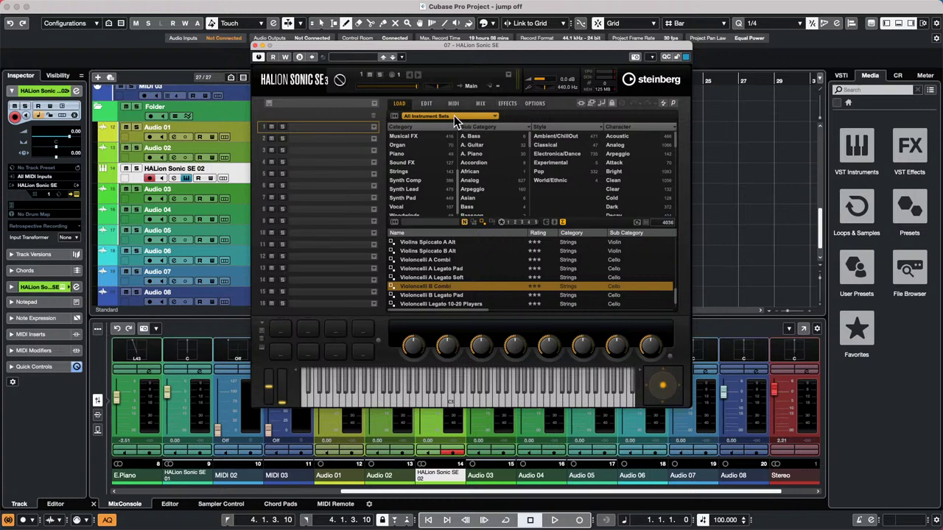
Step: Filter the HALion Sonic SE library to Drum&Perc, Percussion and World/Ethnic, and load Tabla into slot 1
scroll(407, 184, "up", 5)
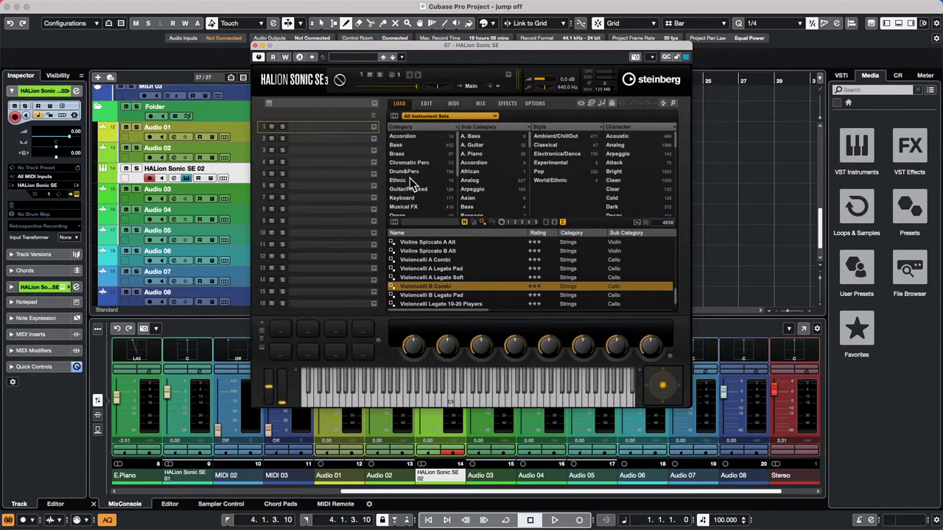
left_click(414, 171)
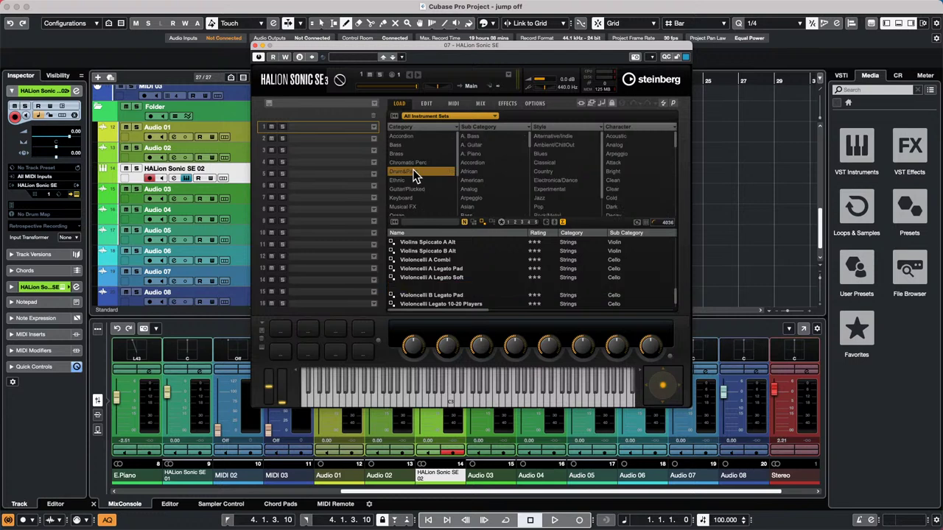
scroll(481, 154, "down", 2)
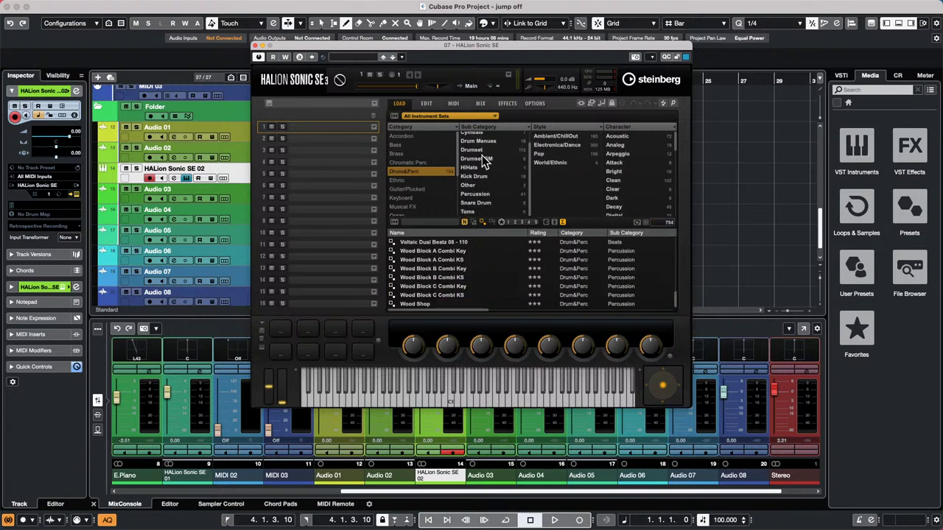
left_click(485, 194)
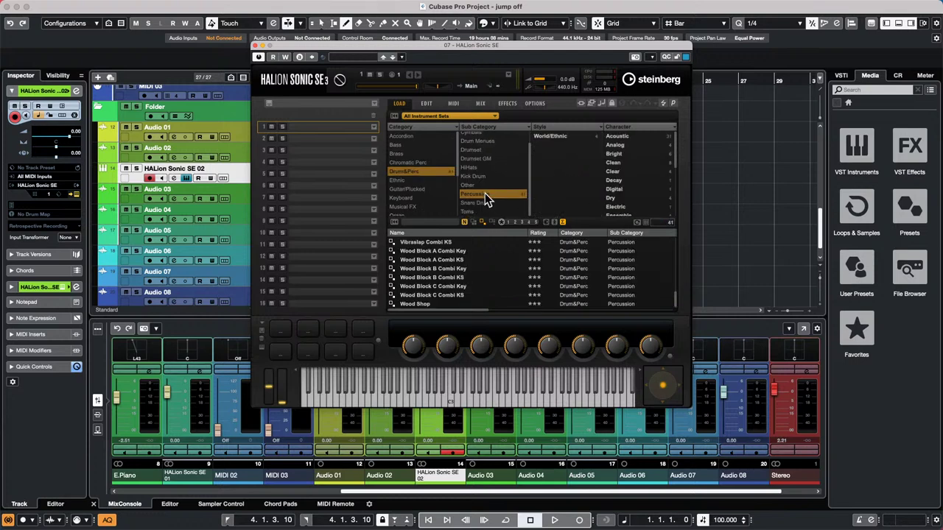
left_click(554, 137)
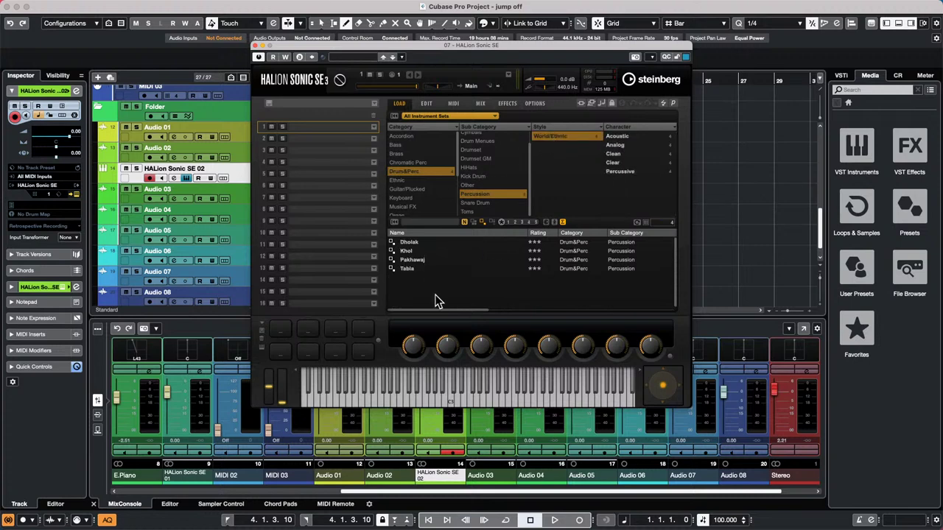
double_click(412, 270)
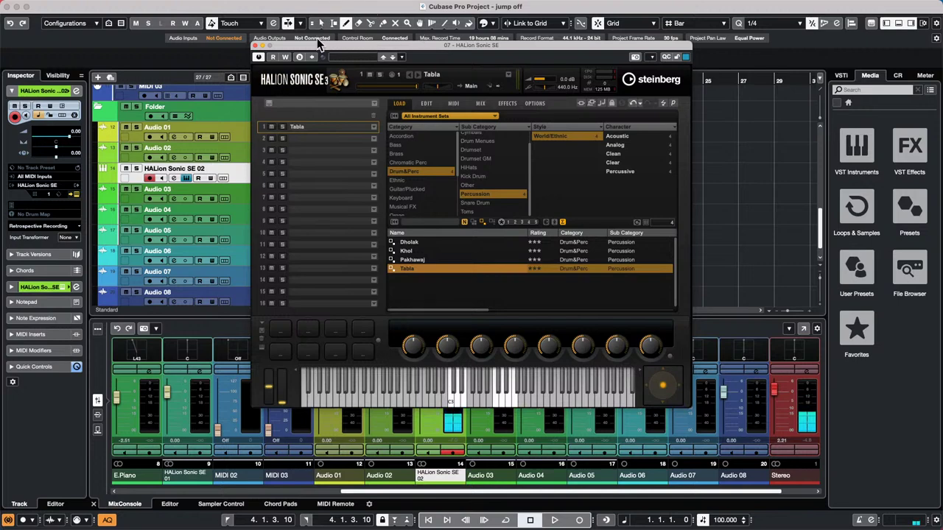
Step: Load Pakhawaj into slot 2 of HALion Sonic SE and set the track's MIDI channel to 2
left_click_drag(398, 47, 558, 47)
left_click_drag(575, 257, 470, 138)
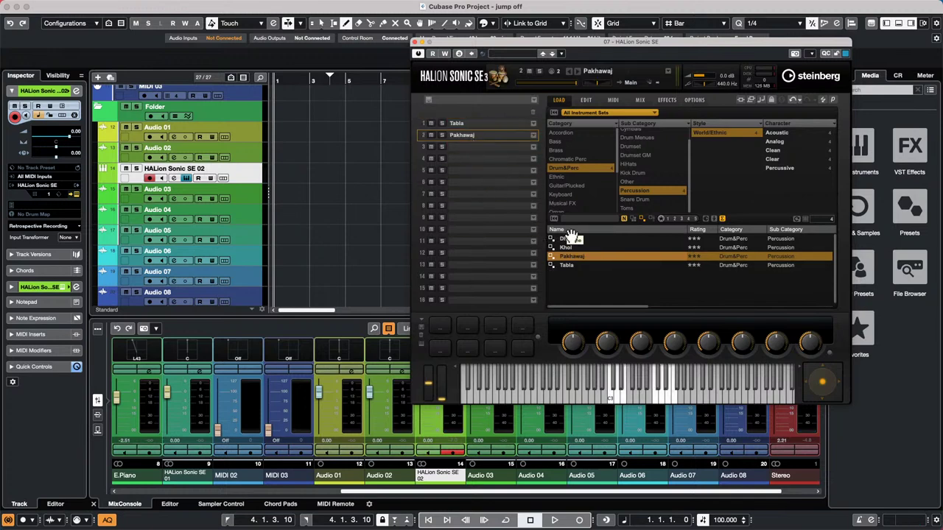
left_click(50, 194)
left_click(52, 203)
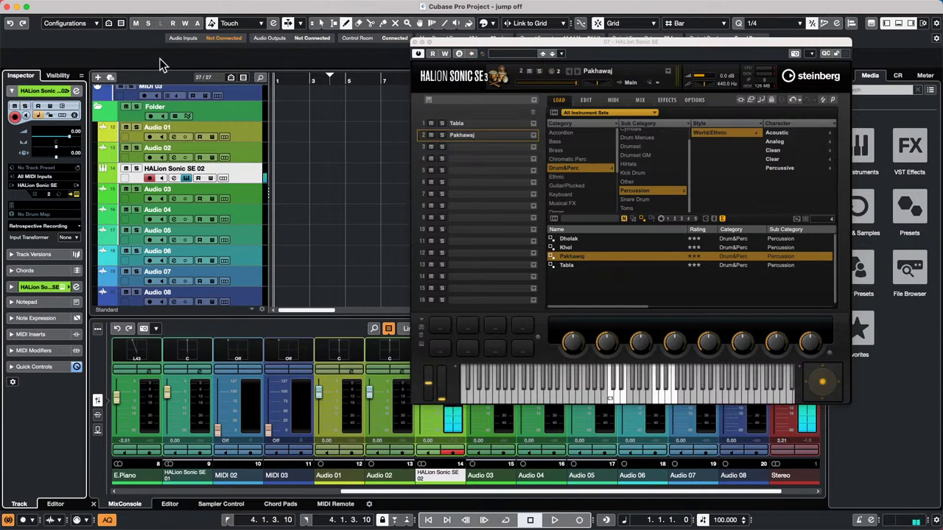
Step: Set the locators from bar 1 to bar 3, solo the HALion Sonic SE 02 track and activate cycle playback
left_click(310, 81)
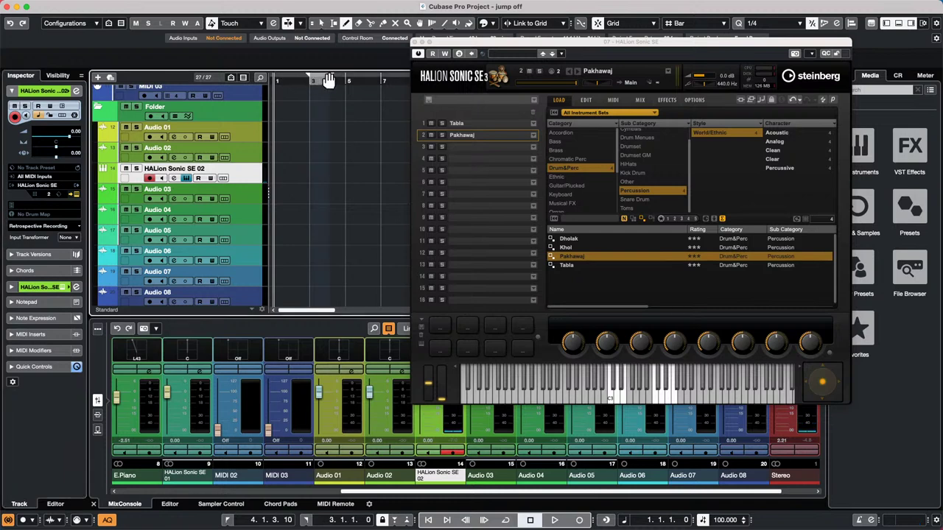
left_click_drag(329, 80, 286, 76)
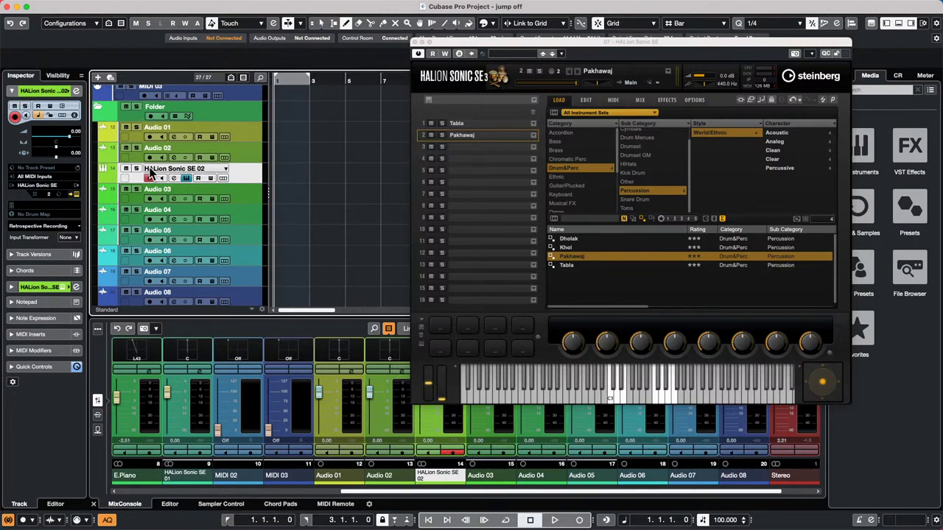
left_click(136, 169)
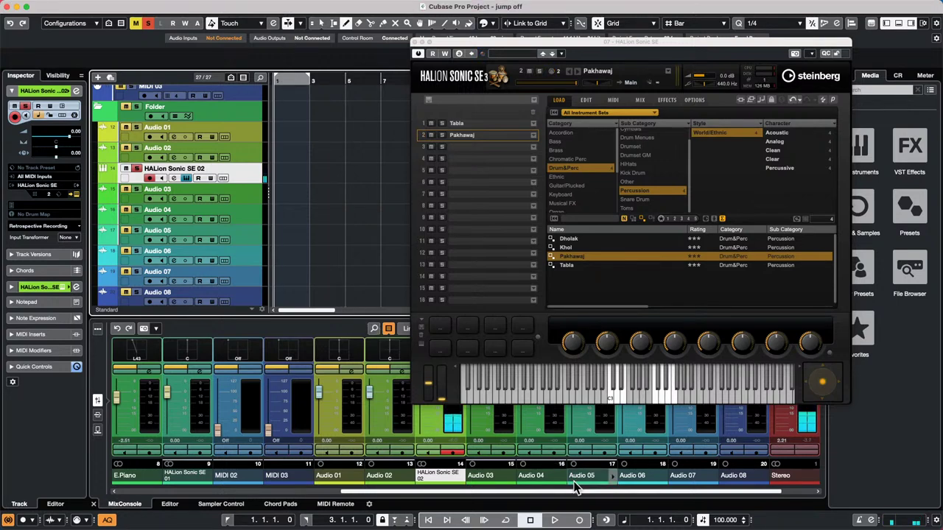
left_click(505, 520)
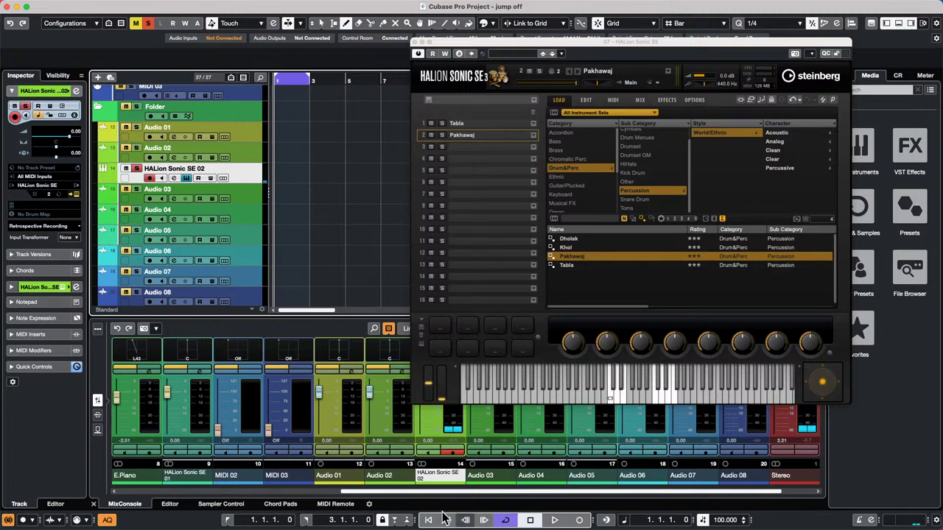
Step: Record a cycled MIDI take on the HALion Sonic SE 02 track and erase the recorded part
left_click(579, 520)
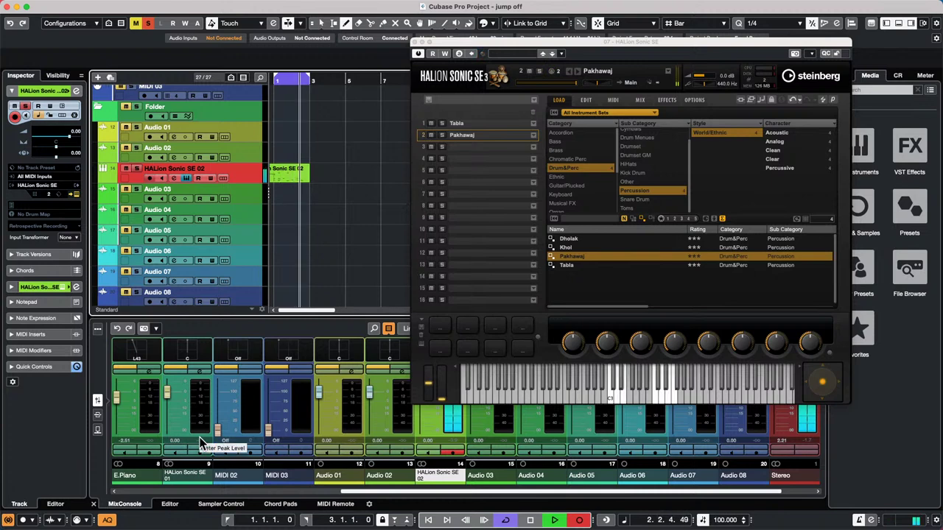
key("space")
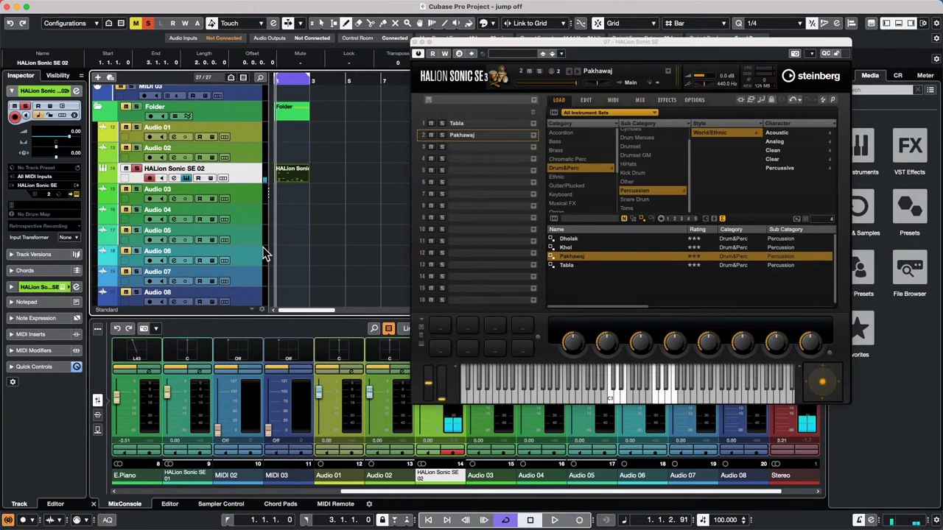
right_click(293, 205)
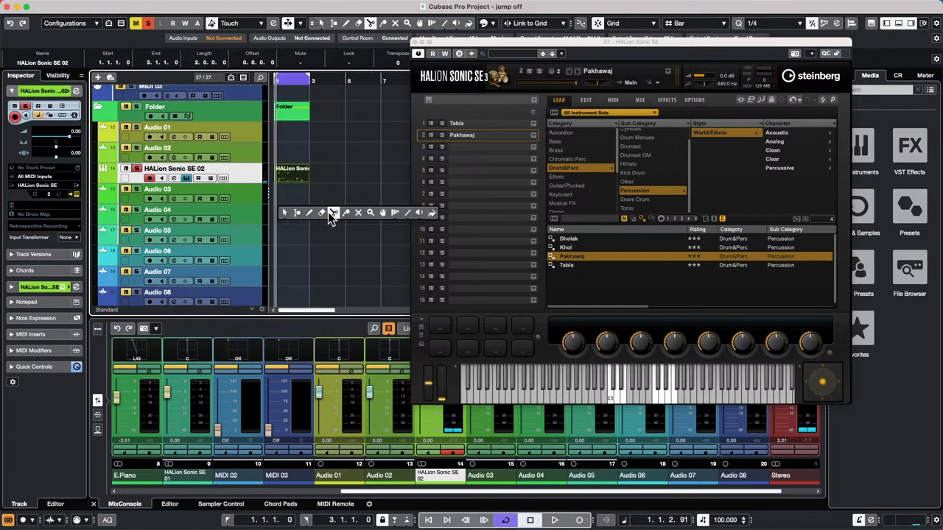
left_click(328, 214)
left_click(284, 168)
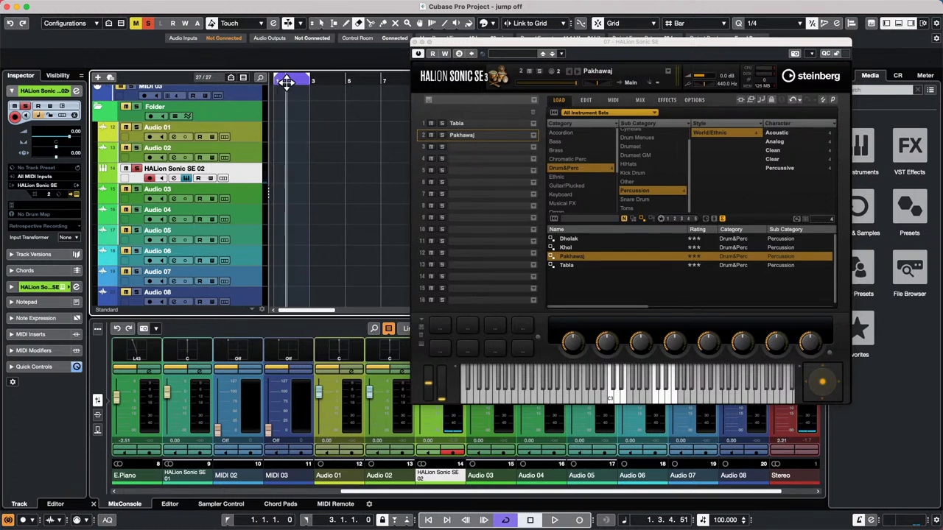
Step: Record a new MIDI part on the HALion Sonic SE 02 track across the two-bar cycle range
key("KP_Multiply")
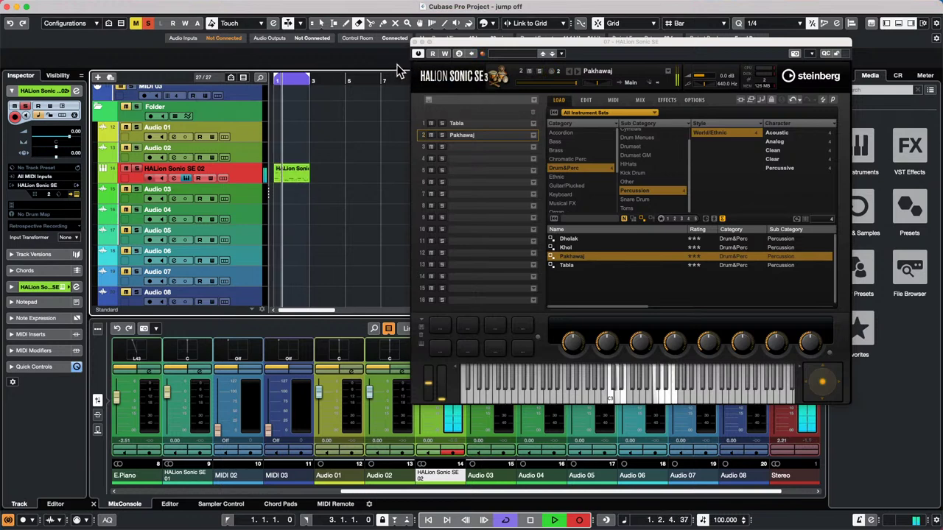
key("space")
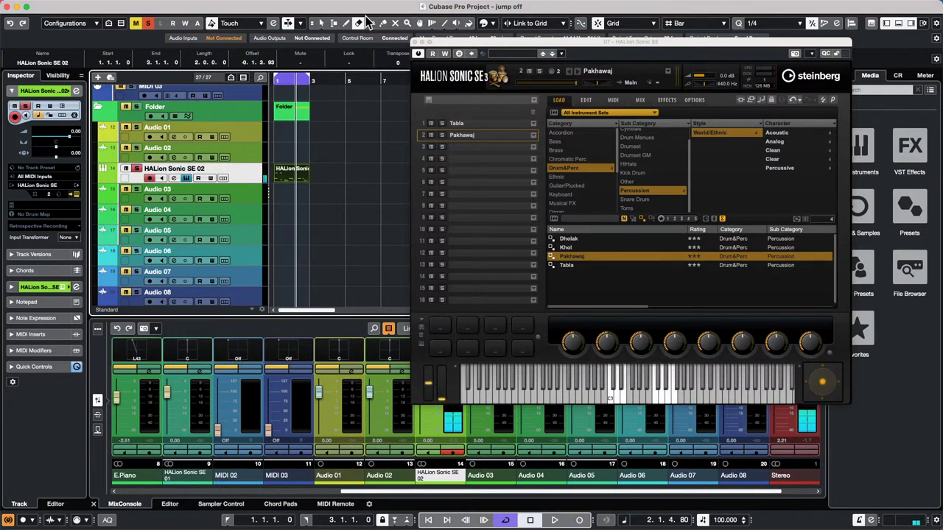
Step: Open the recorded HALion Sonic SE 02 part for editing and switch it from the Key Editor to the Drum Editor
key("1")
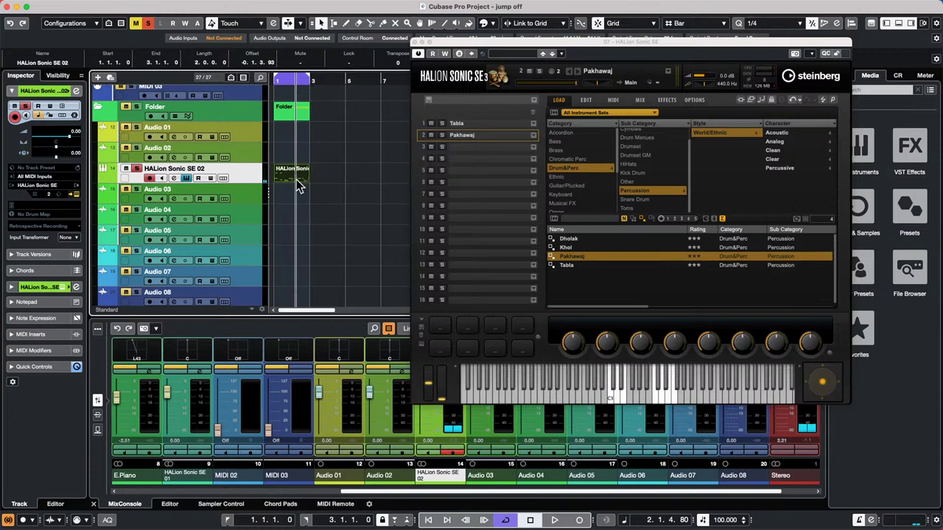
double_click(297, 179)
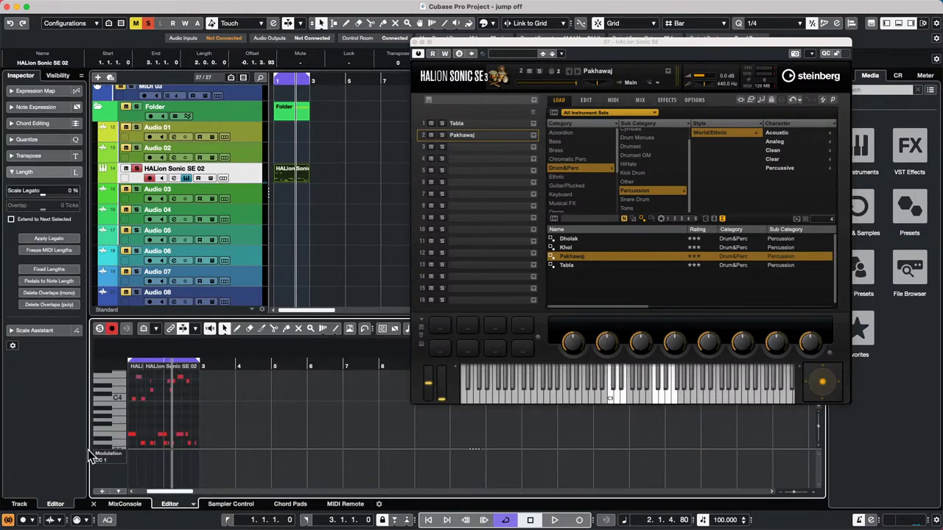
left_click(118, 430)
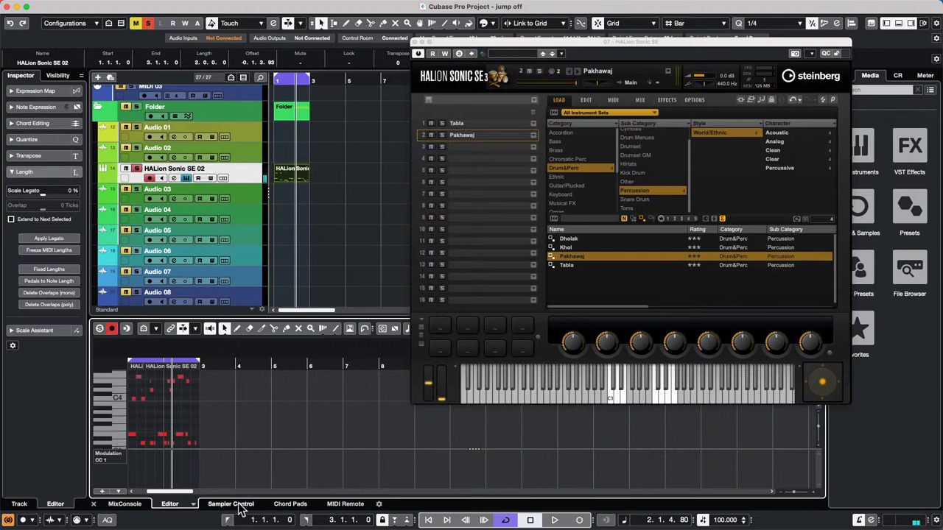
left_click(193, 504)
left_click(214, 493)
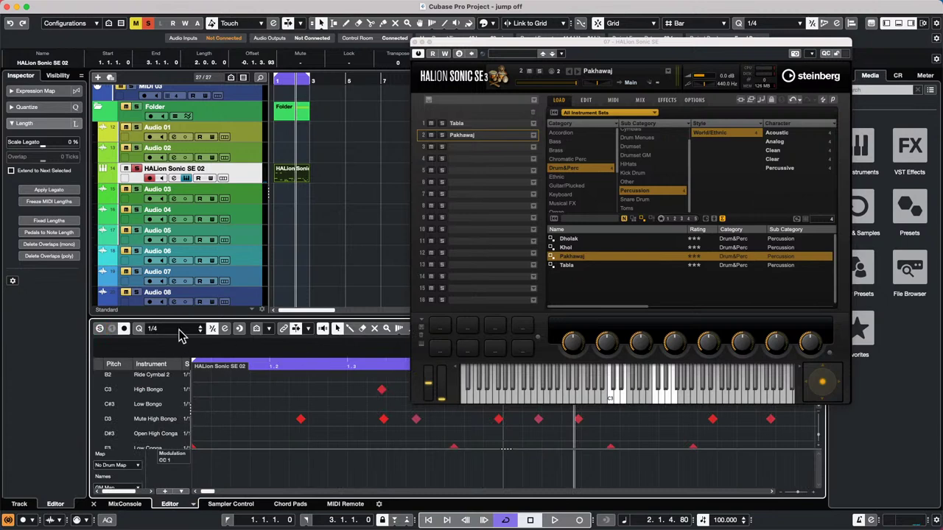
Step: Add notes with the Drumstick tool on the Mute High Bongo, Low Bongo and Open High Conga rows in the first bar
left_click(197, 329)
left_click(359, 274)
right_click(228, 416)
left_click(247, 410)
left_click(230, 418)
left_click(287, 419)
left_click(312, 405)
left_click(312, 419)
left_click(317, 434)
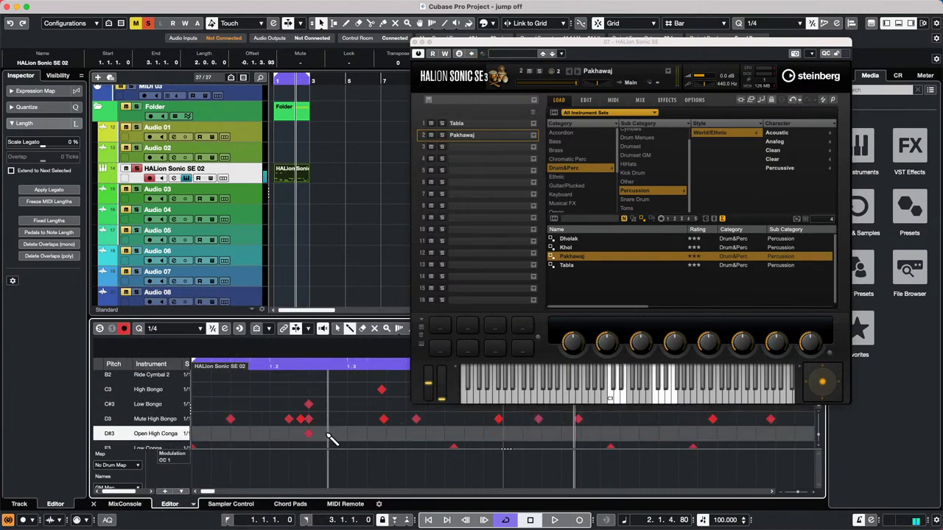
Step: Add more notes on the C3 High Bongo row in the first bar, including one on beat 3
scroll(331, 427, "up", 3)
scroll(330, 418, "down", 3)
left_click(317, 428)
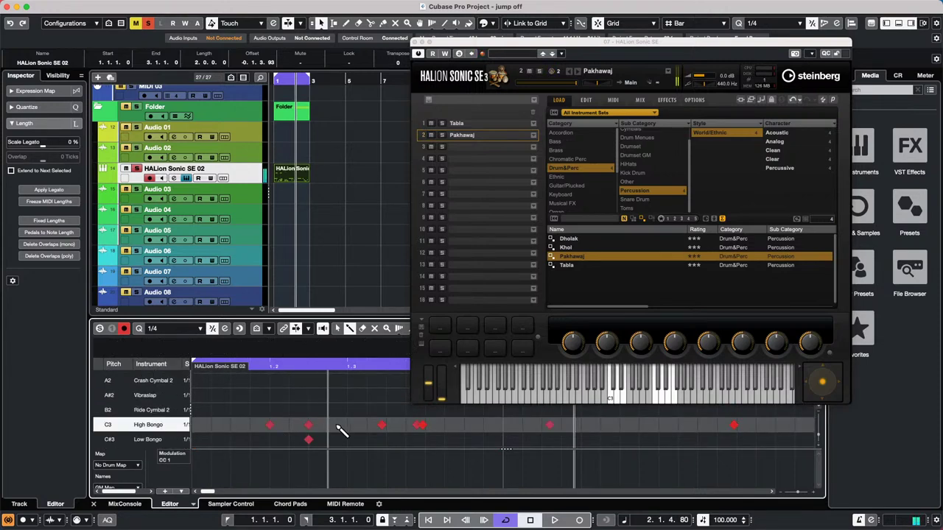
left_click(346, 426)
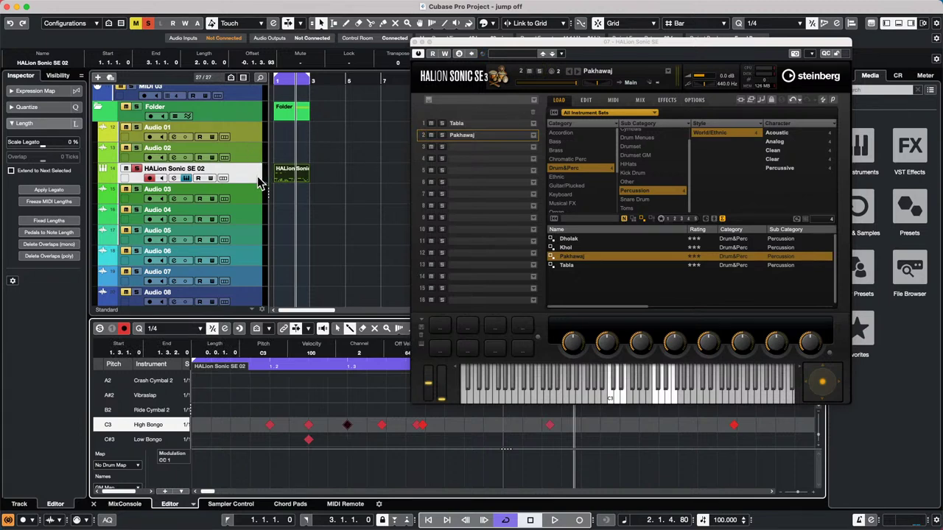
Step: Close the HALion Sonic SE window and add a HALion 6 instrument track with stereo output below HALion Sonic SE 02
left_click(414, 42)
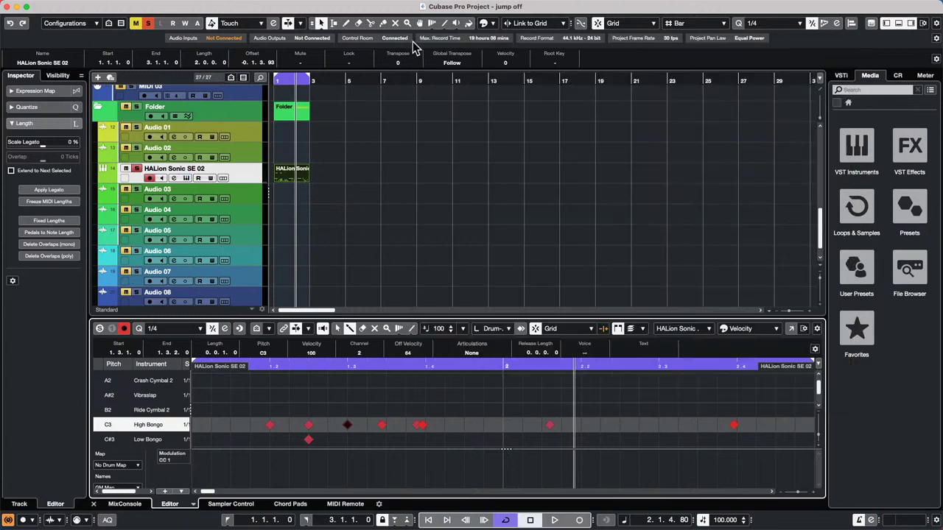
right_click(254, 179)
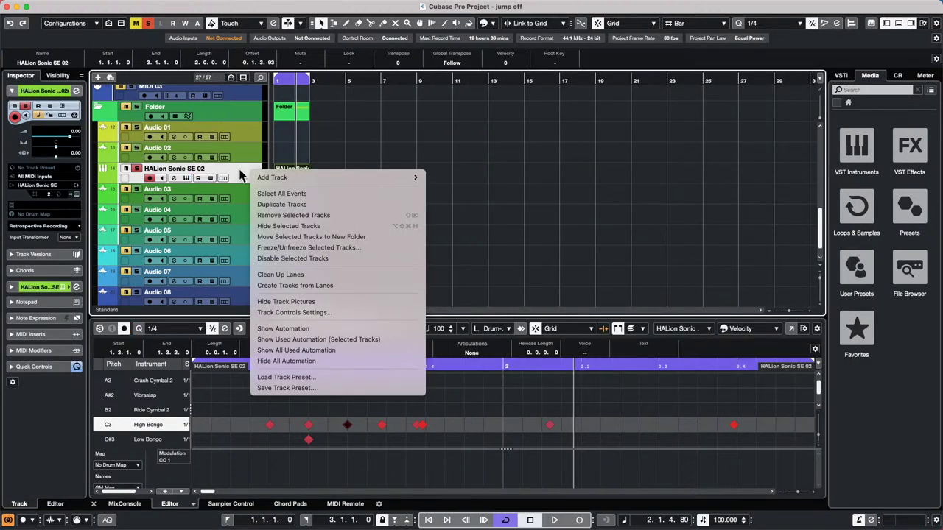
right_click(238, 167)
left_click(238, 167)
right_click(238, 167)
mouse_move(254, 174)
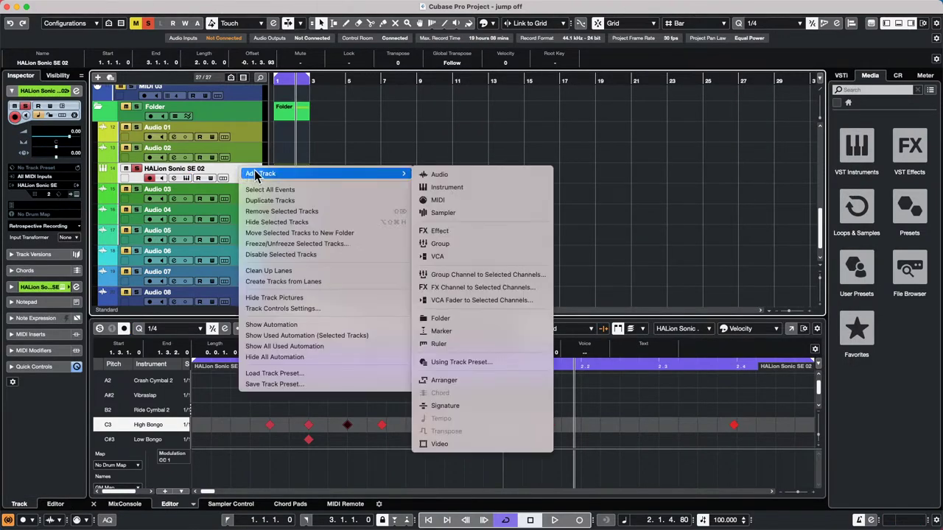
left_click(438, 187)
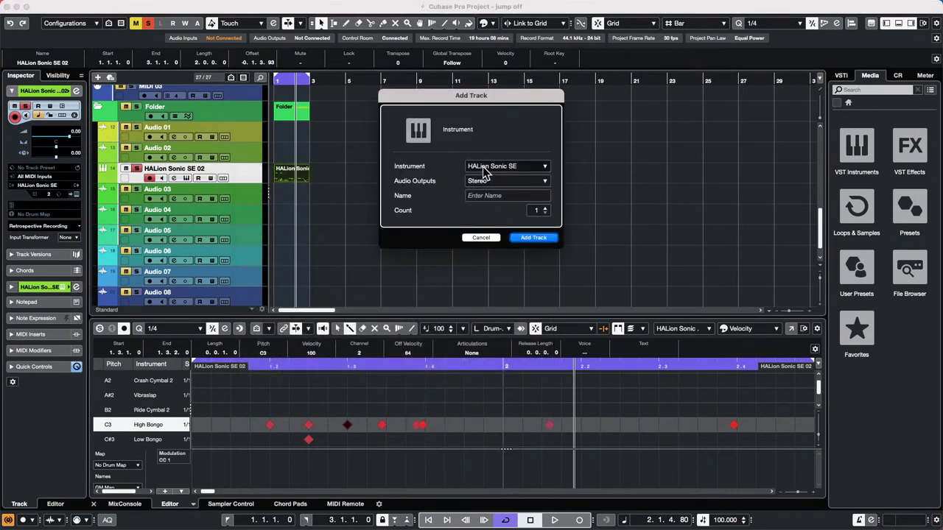
left_click(490, 166)
left_click(405, 246)
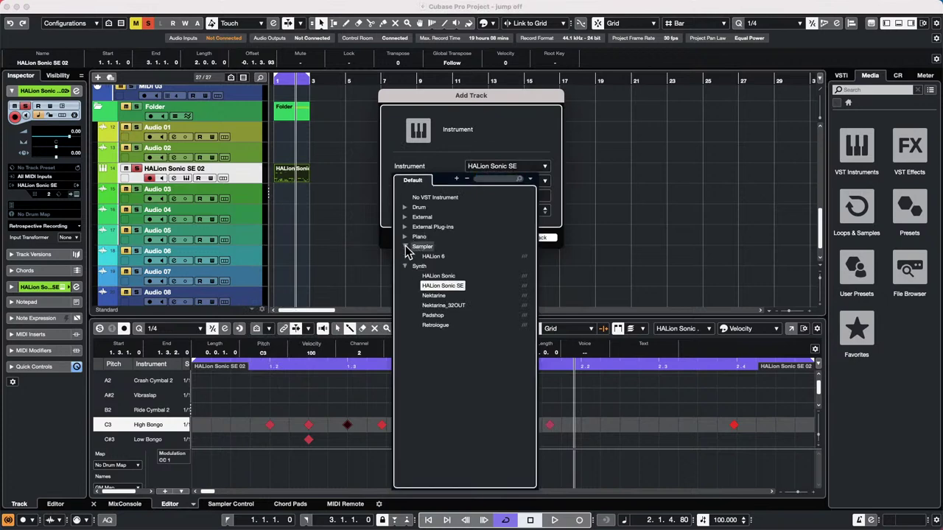
left_click(435, 257)
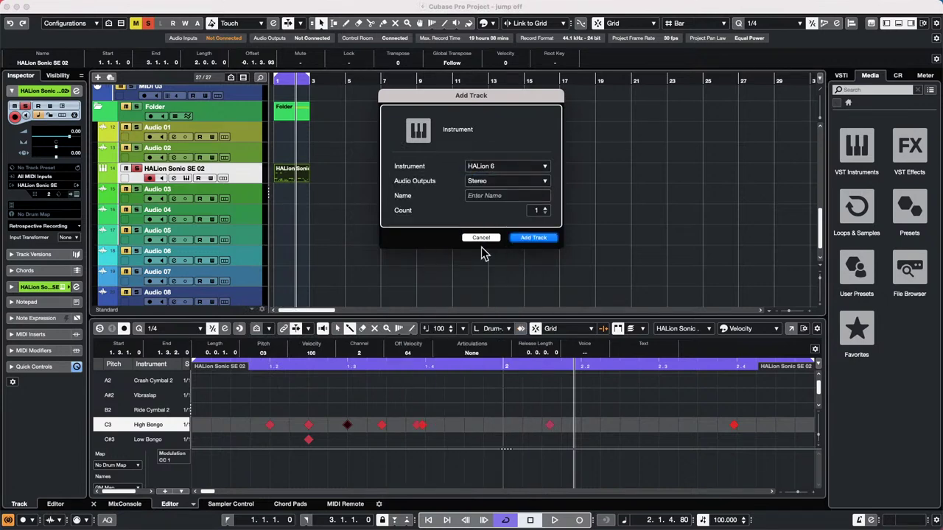
left_click(520, 238)
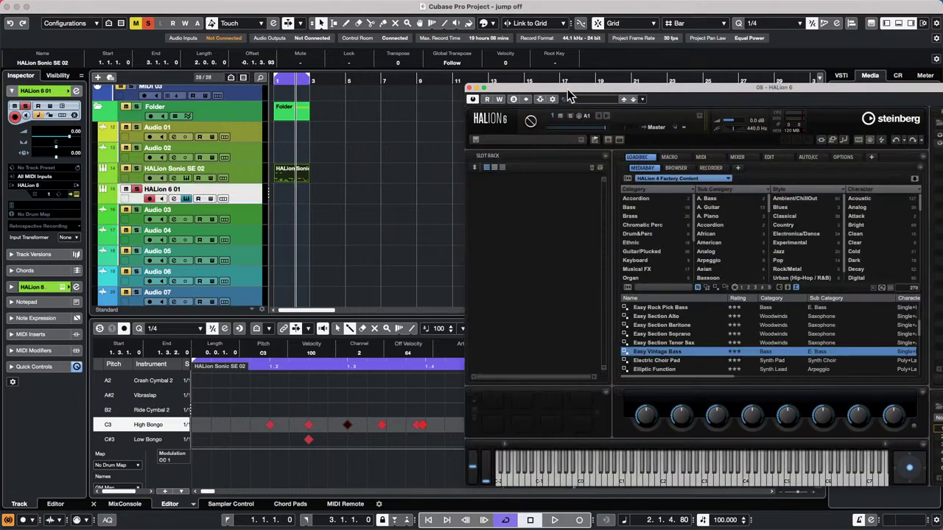
Step: Reposition the HALion 6 window and choose World Percussions as the instrument content in MediaBay
double_click(567, 92)
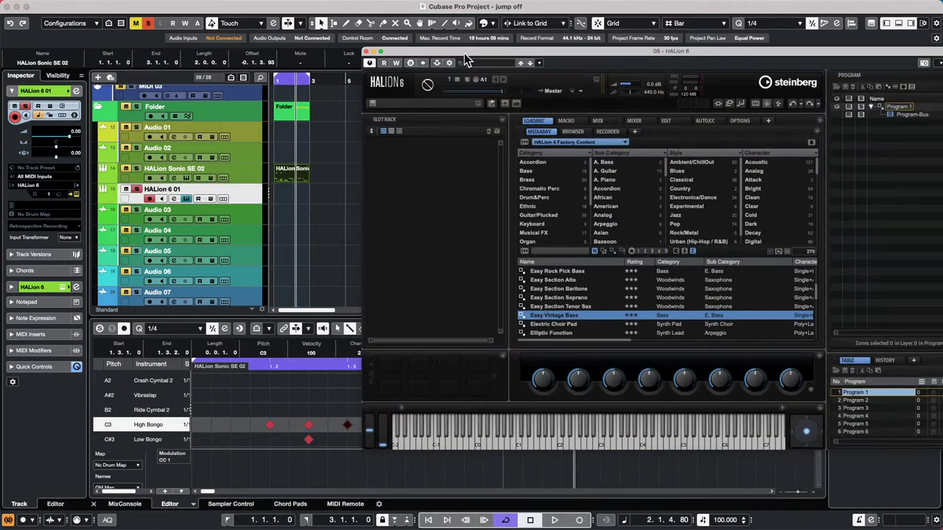
left_click(528, 122)
scroll(618, 244, "down", 5)
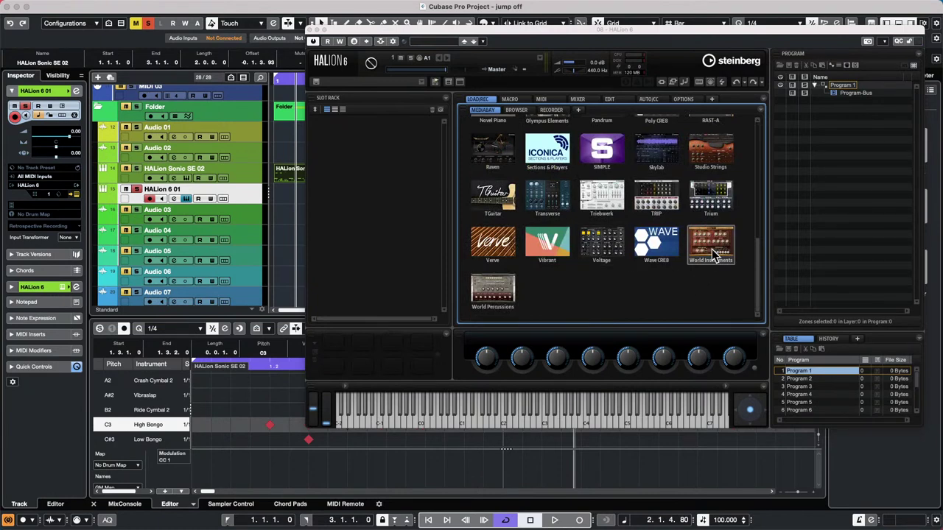
left_click(517, 295)
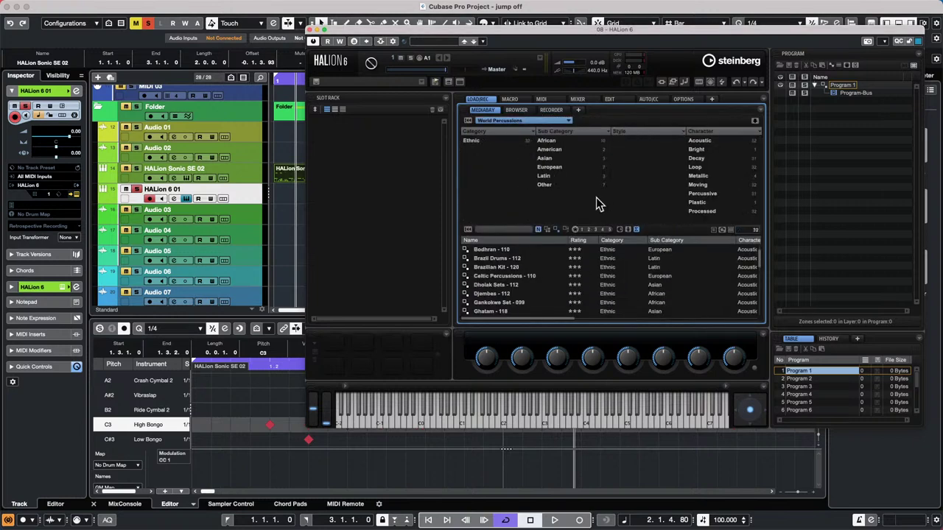
Step: Load the Ritual Drums - 088 program from the World Percussions list and show its macro page
scroll(553, 275, "down", 1)
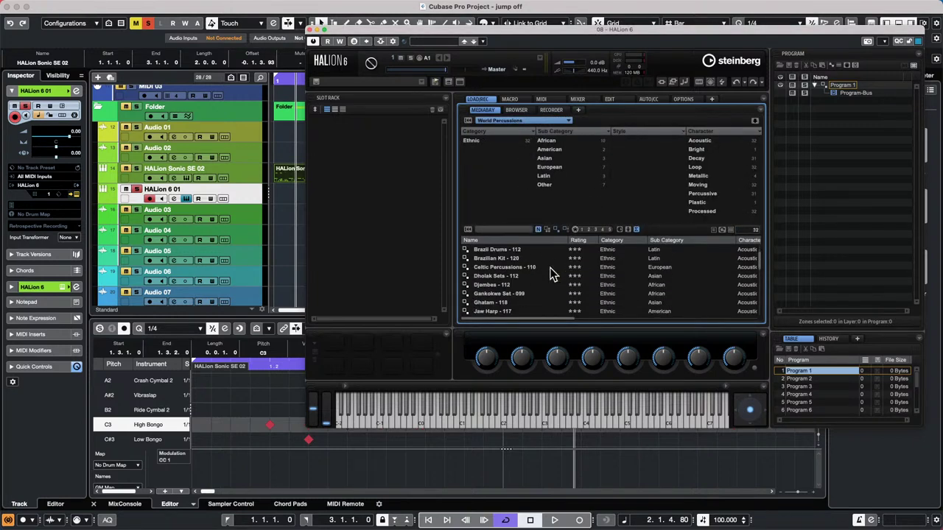
scroll(528, 286, "down", 6)
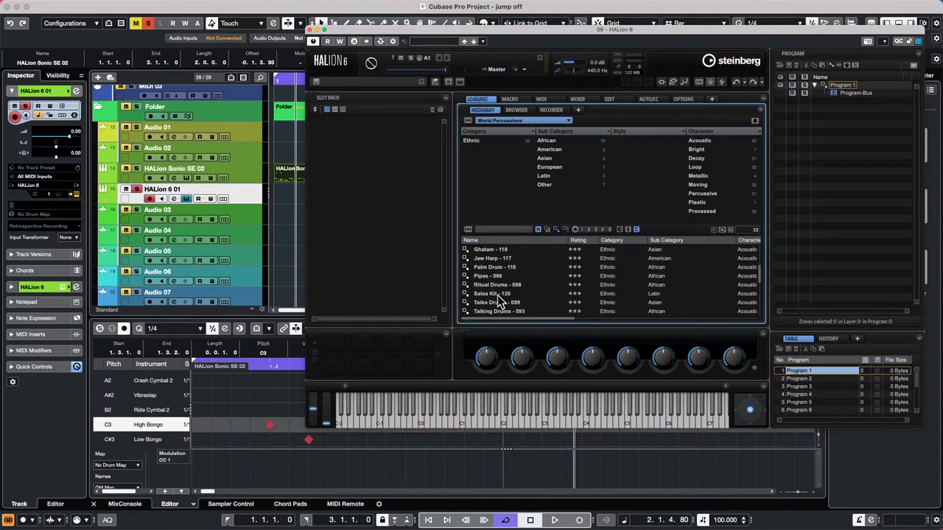
double_click(497, 285)
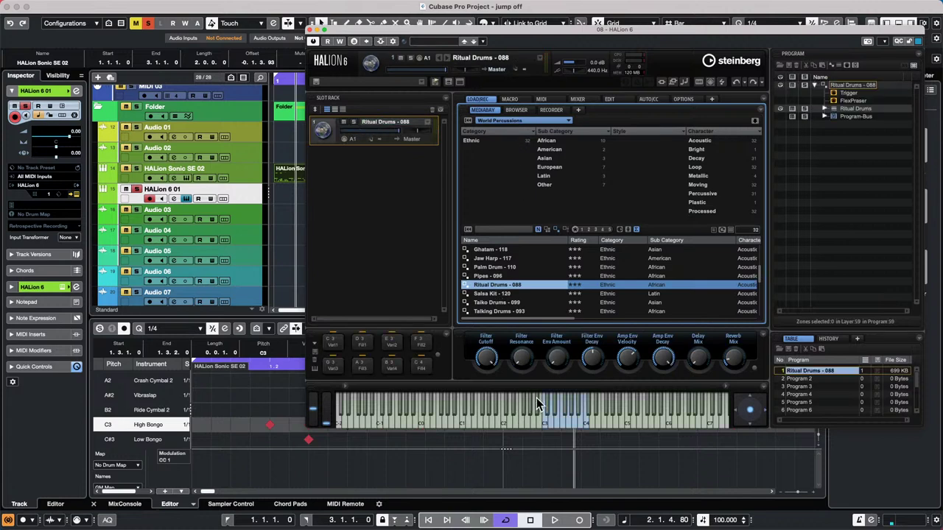
left_click(510, 100)
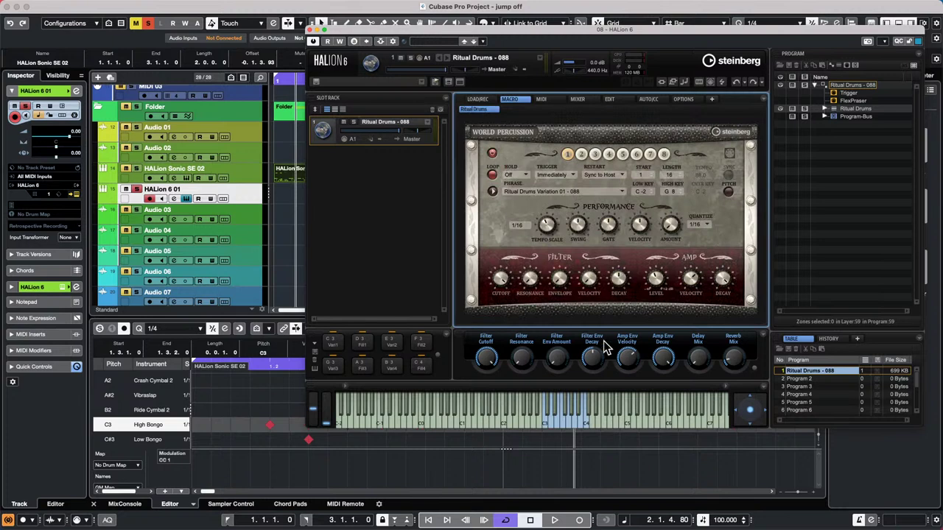
Step: Switch the Ritual Drums player to phrase pad 5 and start playing its phrase
left_click(581, 154)
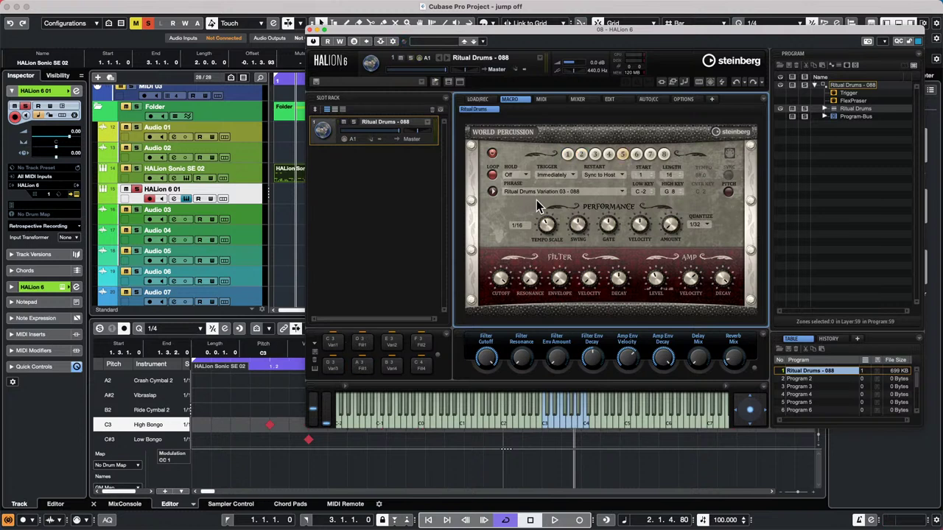
left_click(145, 193)
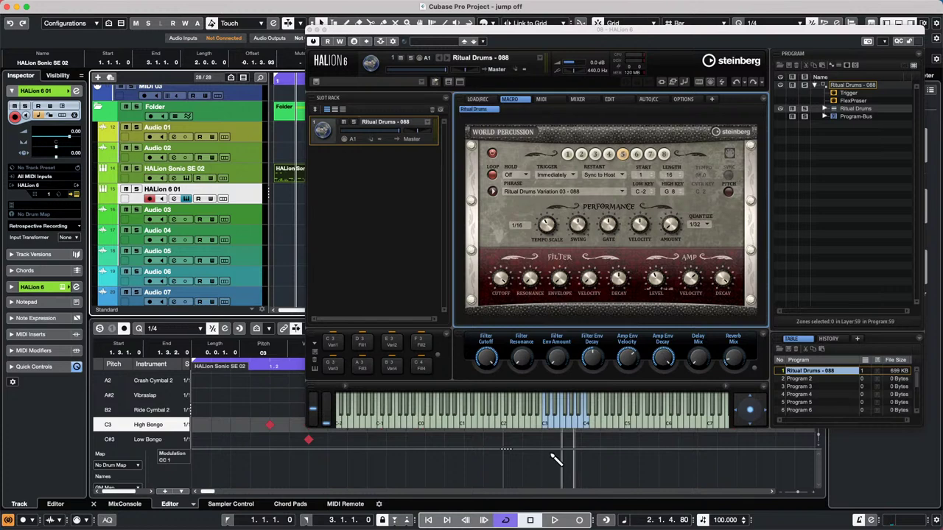
left_click(572, 426)
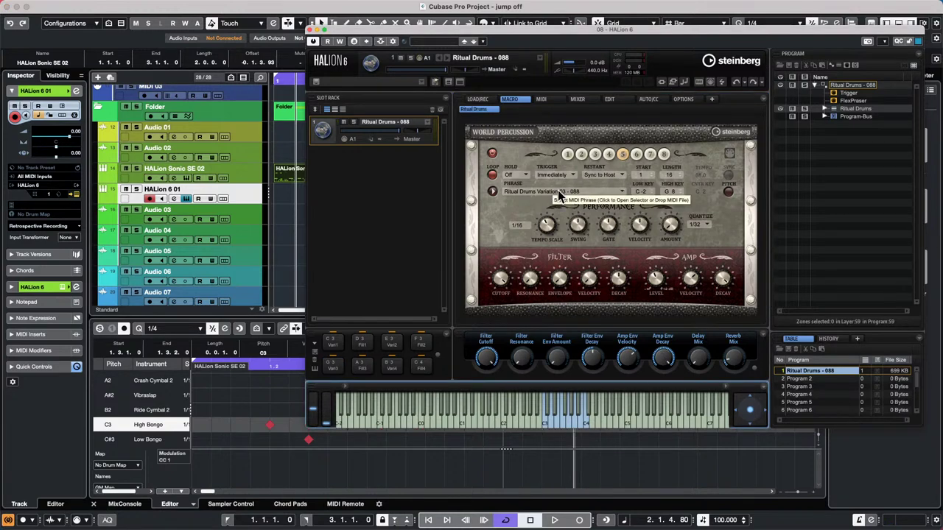
left_click(492, 191)
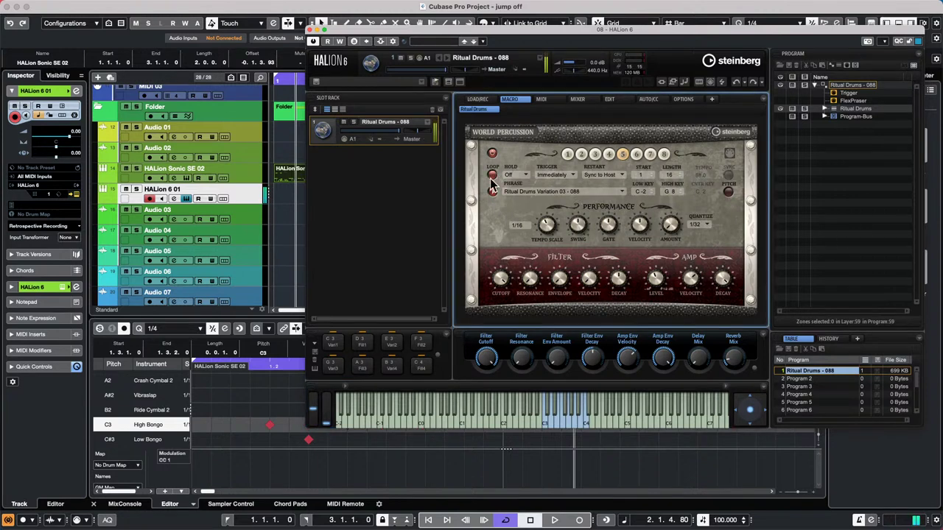
Step: Audition Ritual Drums Fill 04 and Fill 01 for pad 5, and choose Ritual Drums Variation 04 - 088 as its phrase
left_click(543, 193)
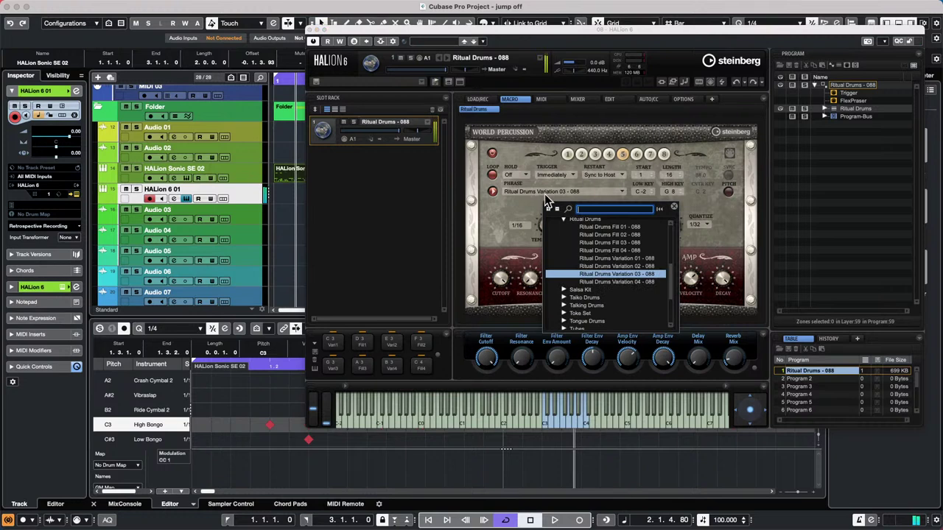
left_click(614, 251)
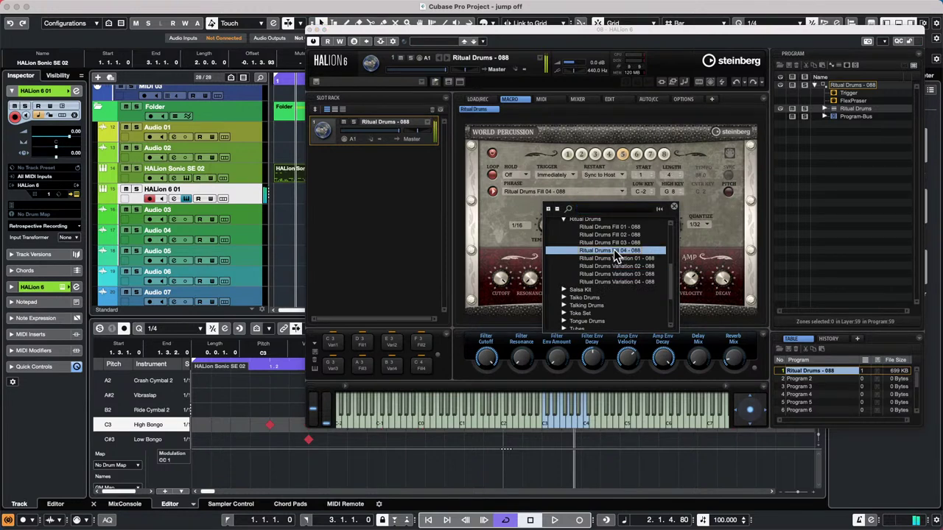
left_click(612, 228)
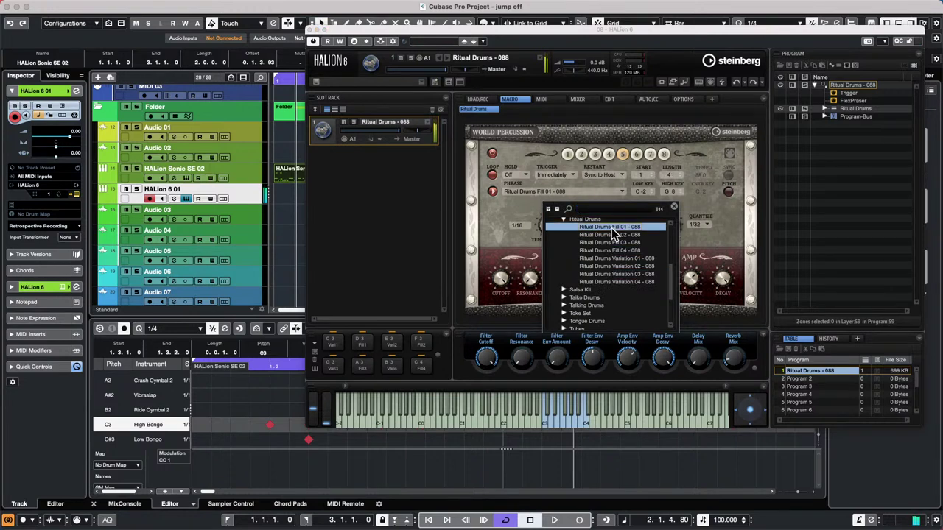
left_click(608, 282)
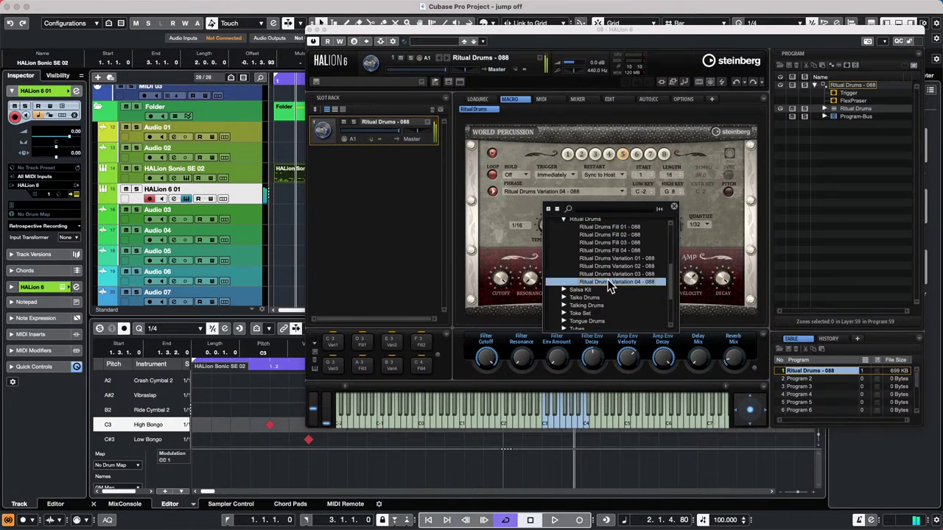
left_click(608, 286)
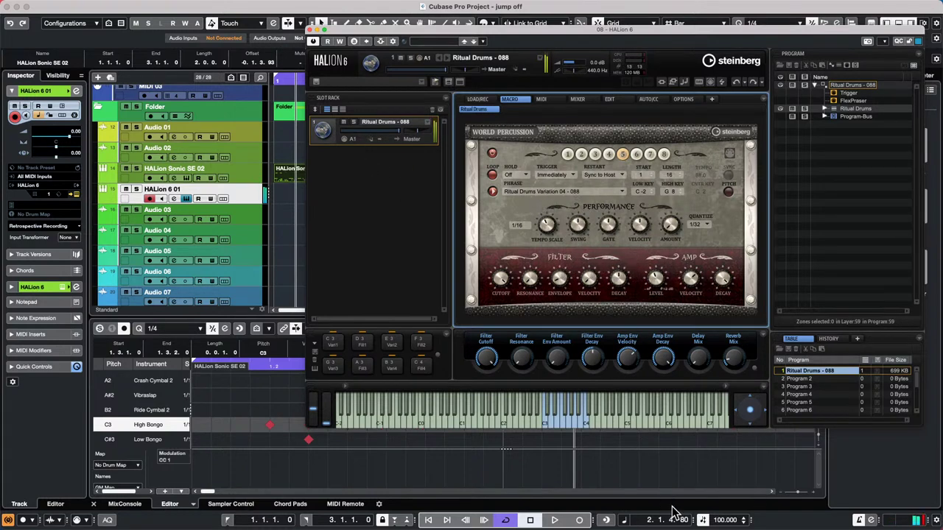
Step: Set the project tempo to 93 BPM and the phrase's restart mode to Follow Transport
scroll(727, 520, "down", 13)
scroll(727, 519, "up", 6)
scroll(615, 177, "down", 1)
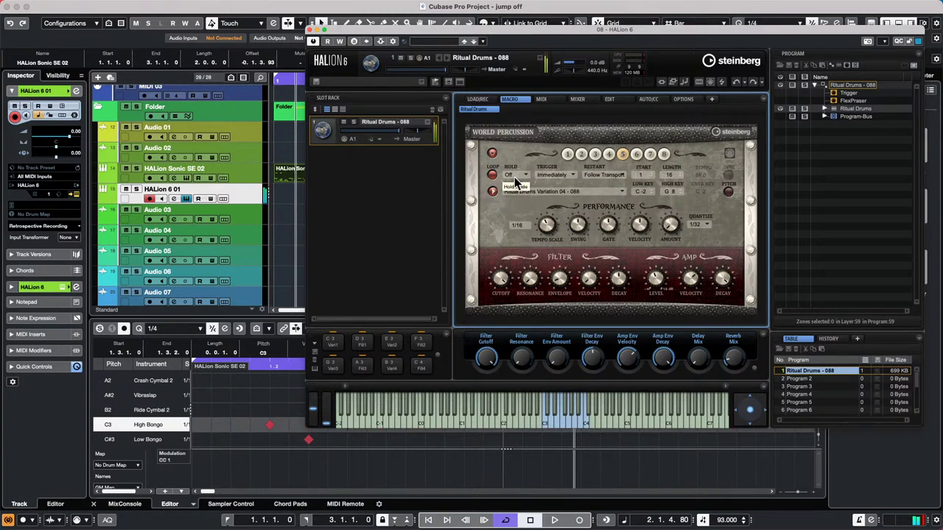
Step: Audition the phrases on pads 3, 7 and 1, and stop playback with pad 1 selected
left_click(596, 155)
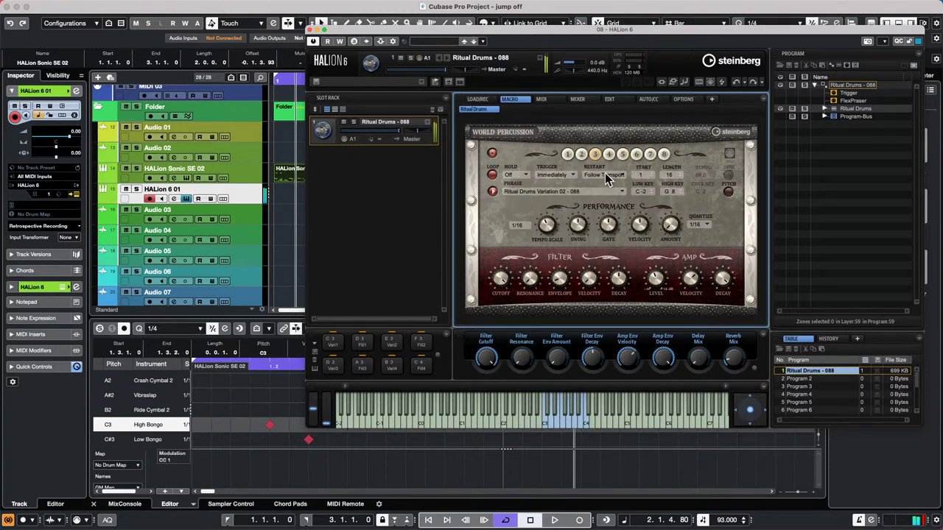
left_click(650, 154)
left_click(567, 154)
left_click(492, 191)
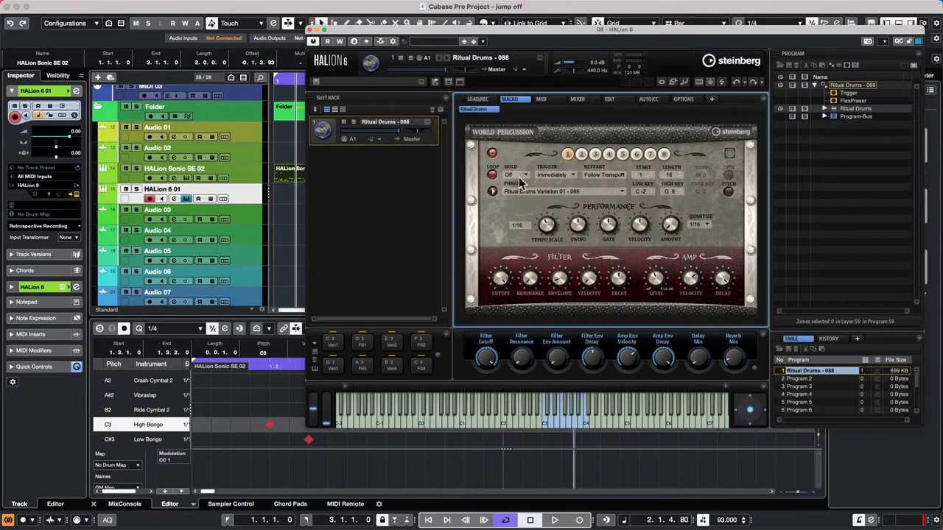
Step: Close the HALion 6 window and show the MixConsole in the lower zone
left_click(311, 30)
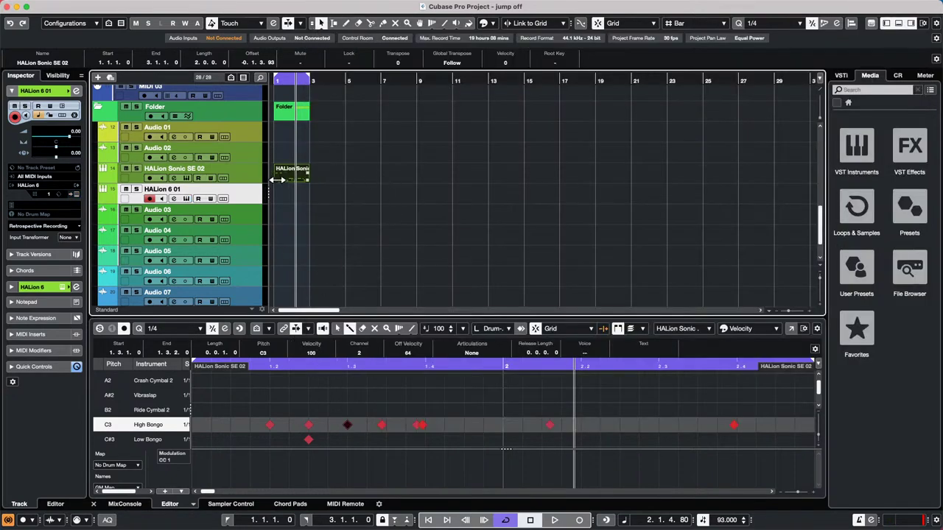
left_click(131, 505)
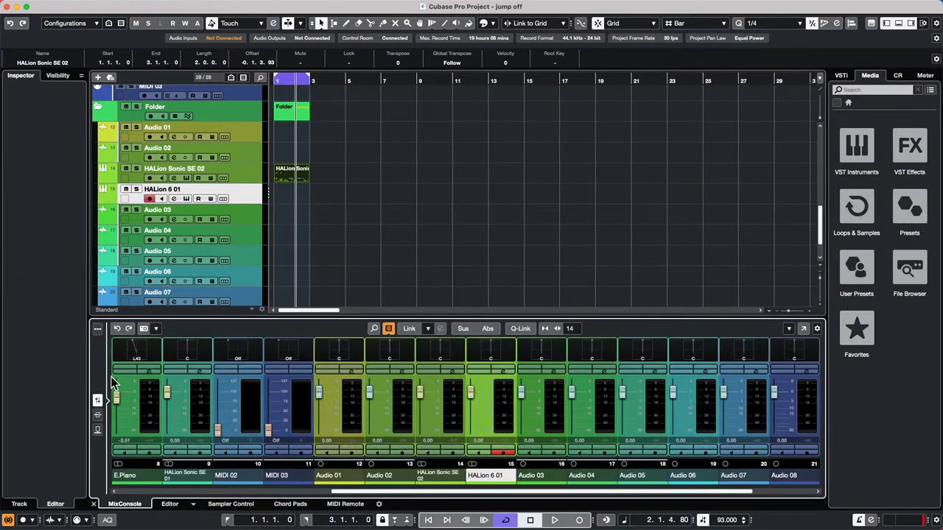
Step: Include input channels in the MixConsole's channel type filter and bring the Stereo In 1 channel into view
left_click(388, 329)
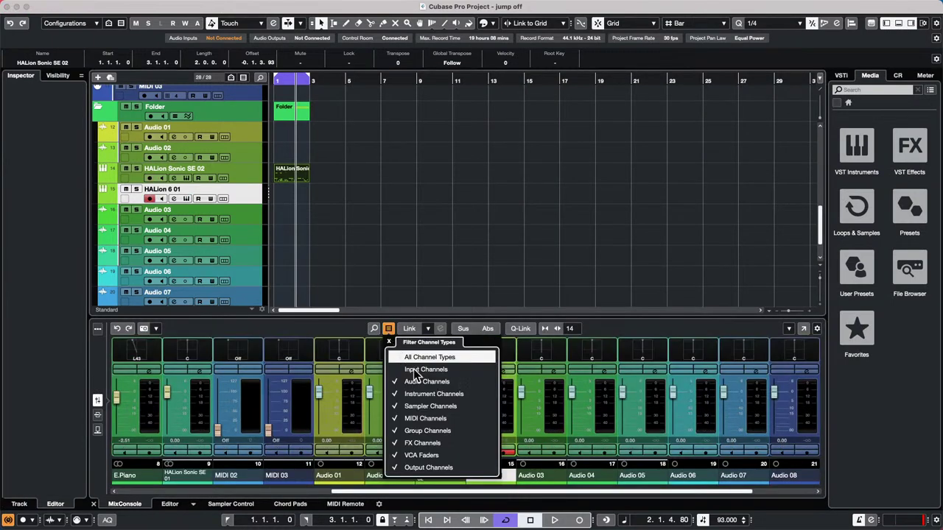
left_click(413, 370)
left_click(439, 274)
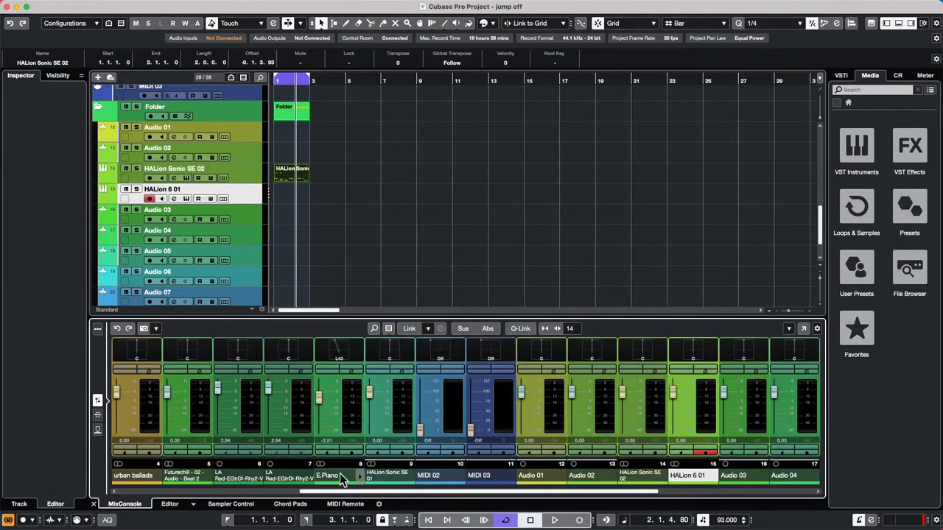
left_click_drag(320, 490, 41, 490)
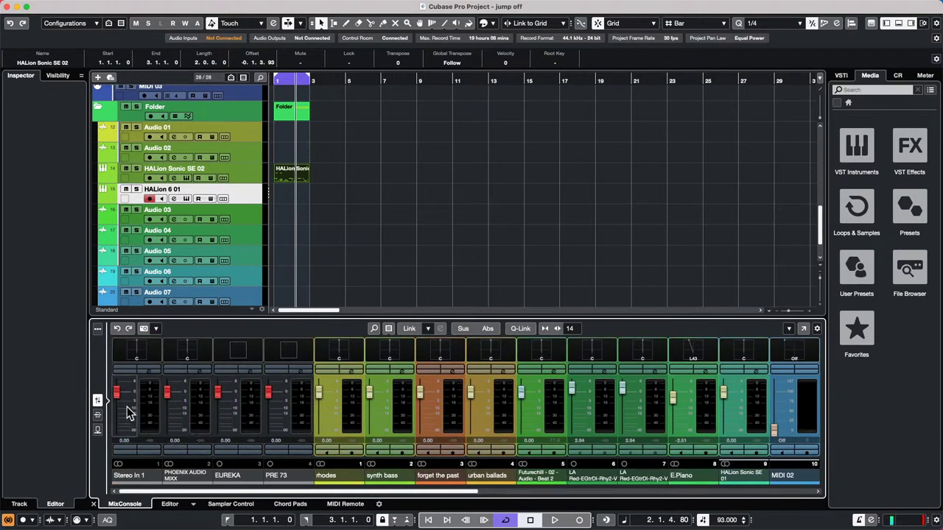
mouse_move(114, 396)
left_mouse_down()
mouse_move(116, 388)
mouse_move(115, 419)
mouse_move(118, 390)
left_mouse_up()
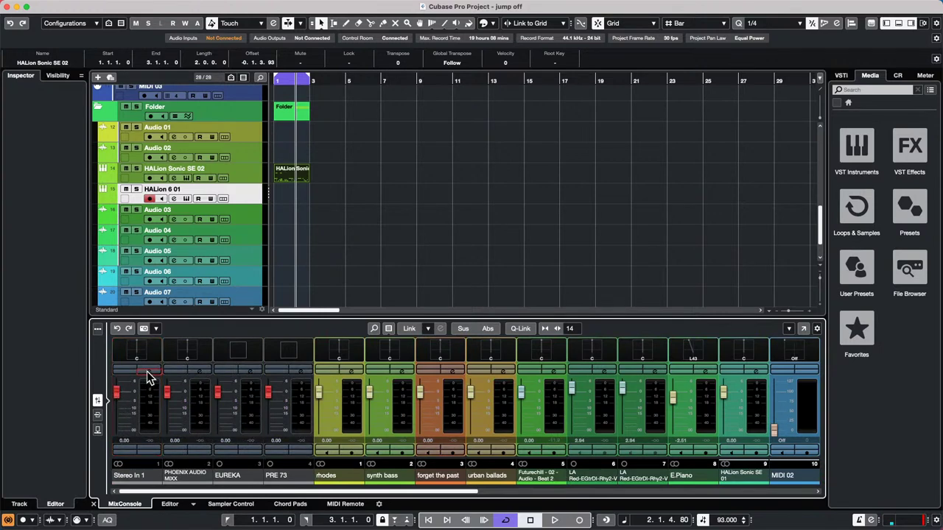
Step: Open Stereo In 1's equalizer and add four cutting bands, including -8.9 dB at 355.3 Hz and -6.5 dB at 320.3 Hz
left_click(147, 370)
left_click_drag(353, 173, 289, 204)
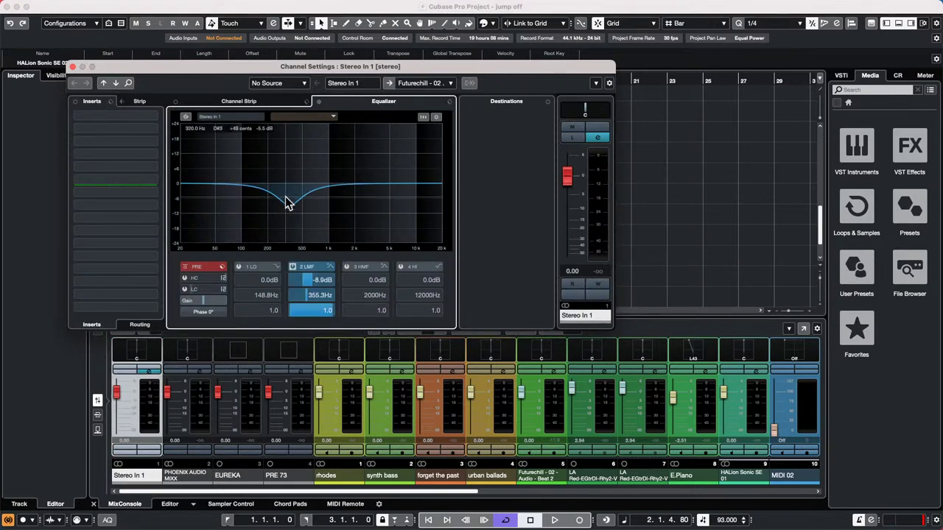
left_click(356, 188)
left_click(391, 196)
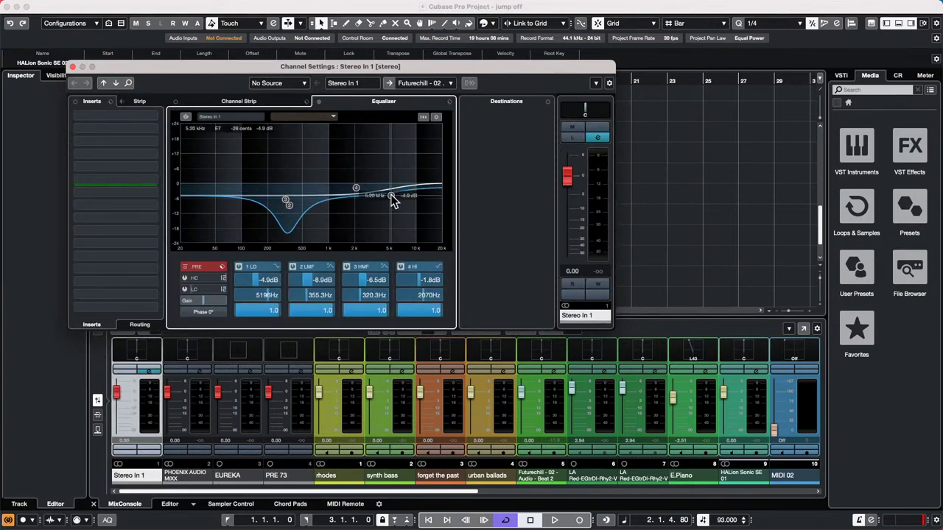
Step: View the compressor choices in Stereo In 1's channel strip, close the channel settings and check its input fader
left_click(270, 107)
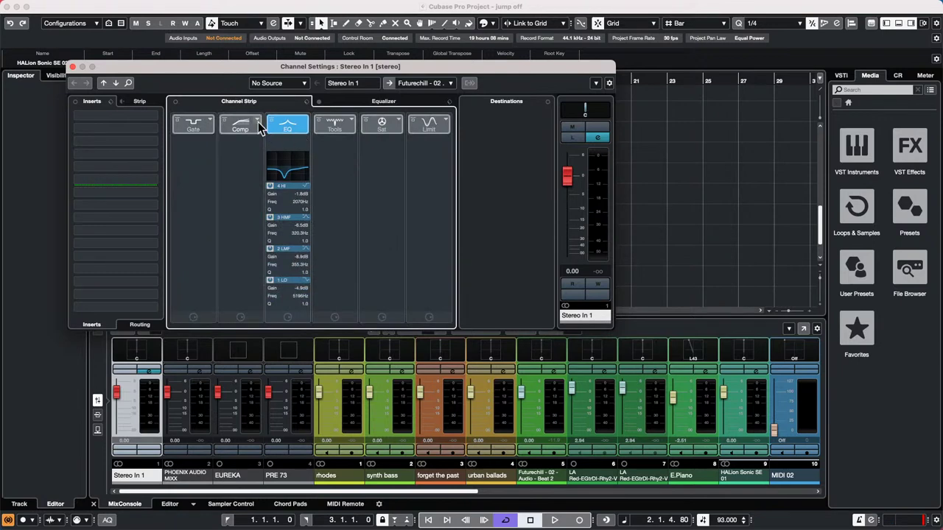
left_click(257, 120)
left_click(420, 194)
left_click(114, 398)
mouse_move(114, 397)
left_mouse_down()
mouse_move(115, 388)
mouse_move(121, 412)
mouse_move(116, 392)
left_mouse_up()
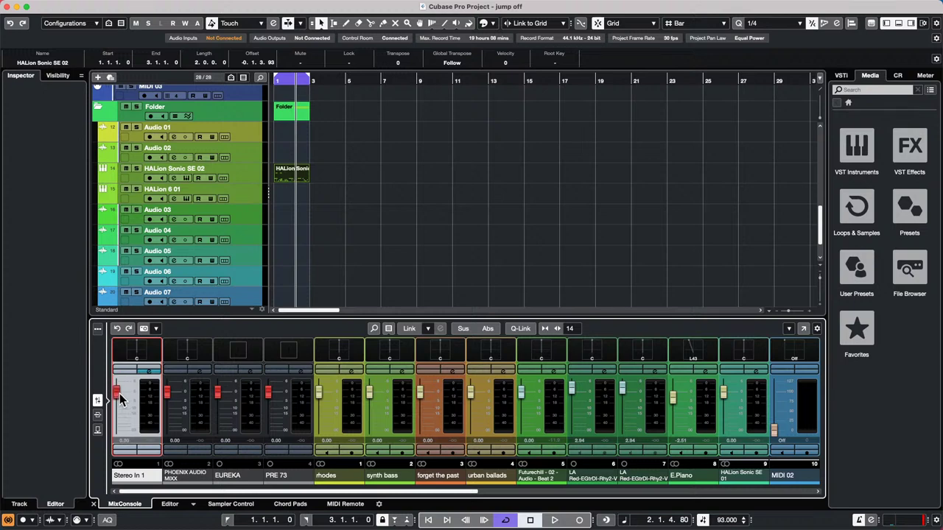
Step: Select the four input channels from Stereo In 1 to PRE 73, enable Q-Link and lower their faders together to about -2.5 dB
left_click(295, 394)
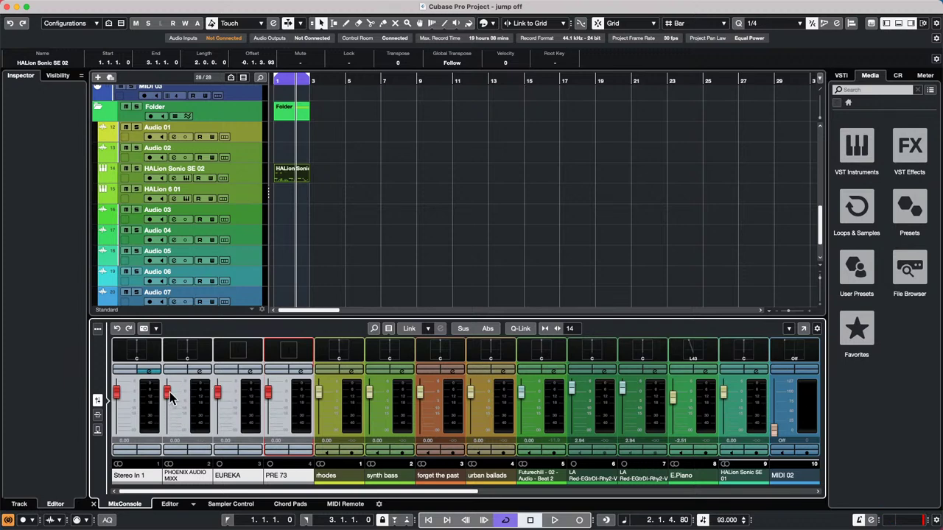
left_click(520, 328)
left_click_drag(170, 393, 169, 404)
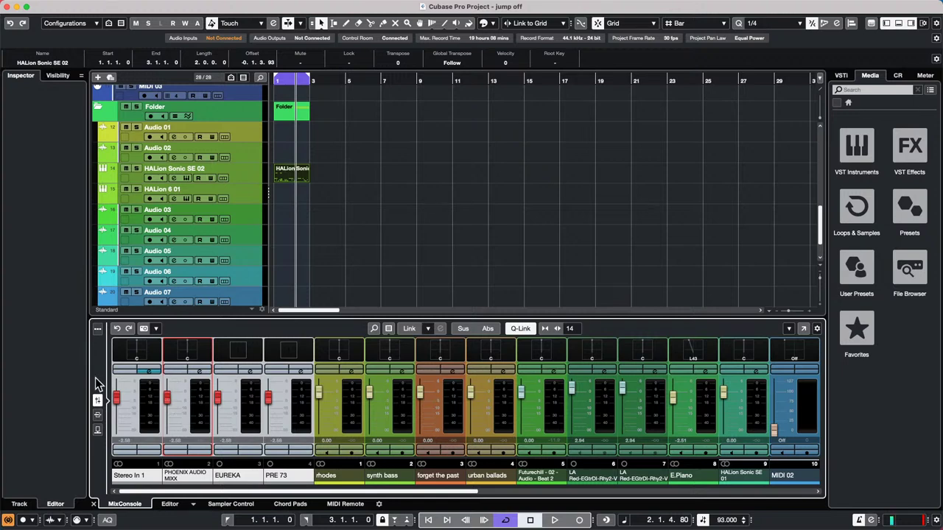
Step: Open the HALion Sonic SE 02 MIDI part for note editing
left_click(288, 123)
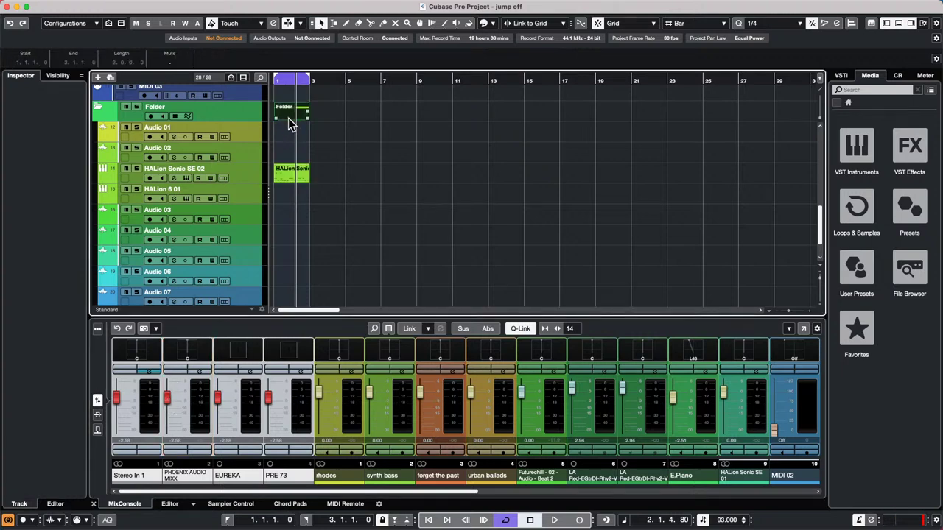
left_click(289, 179)
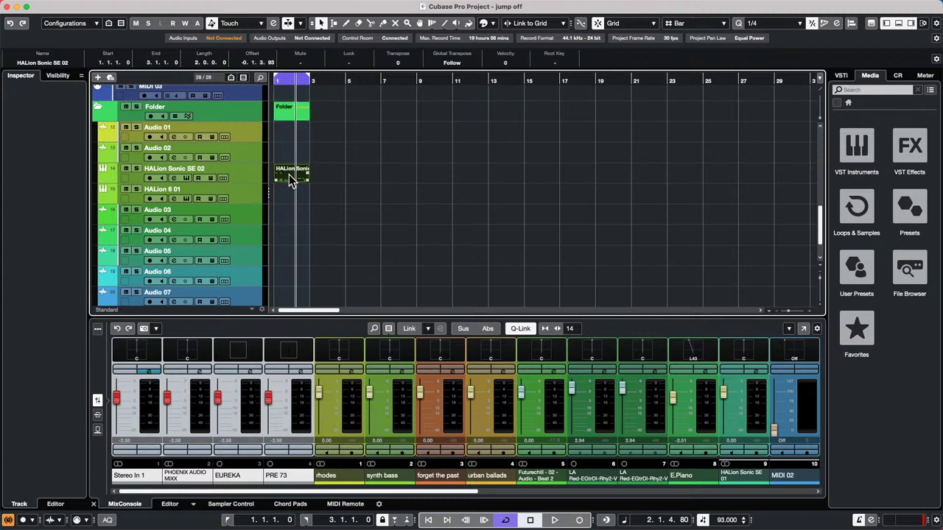
double_click(290, 179)
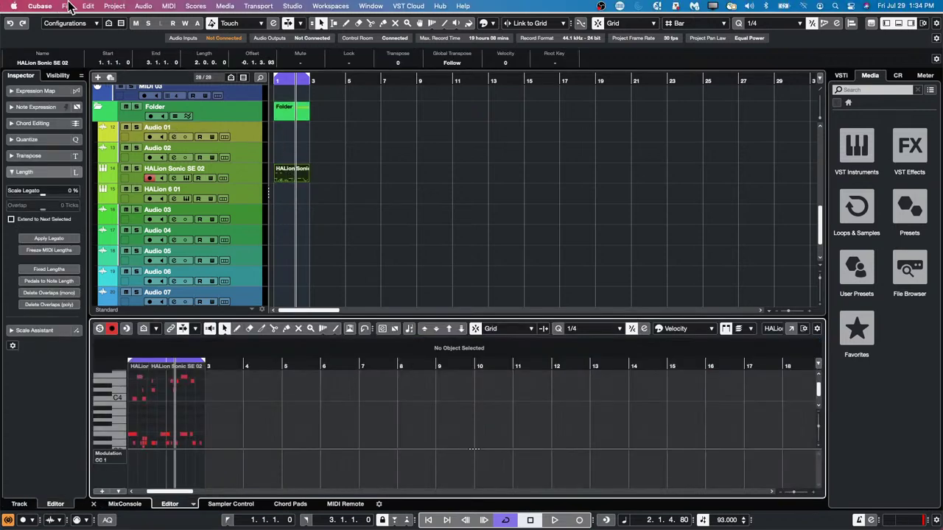
Step: Export the project's MIDI data as a MIDI file named "utvu" with the default export options
left_click(67, 6)
mouse_move(89, 165)
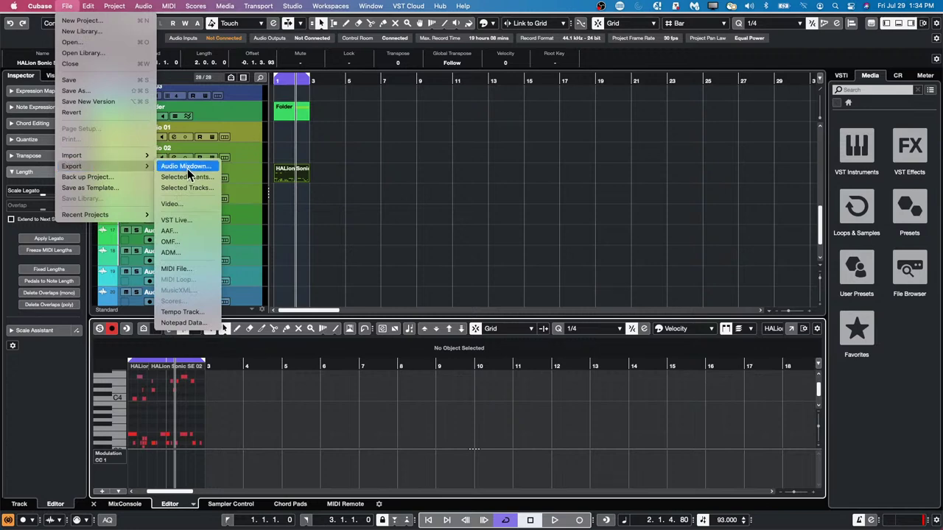
left_click(198, 268)
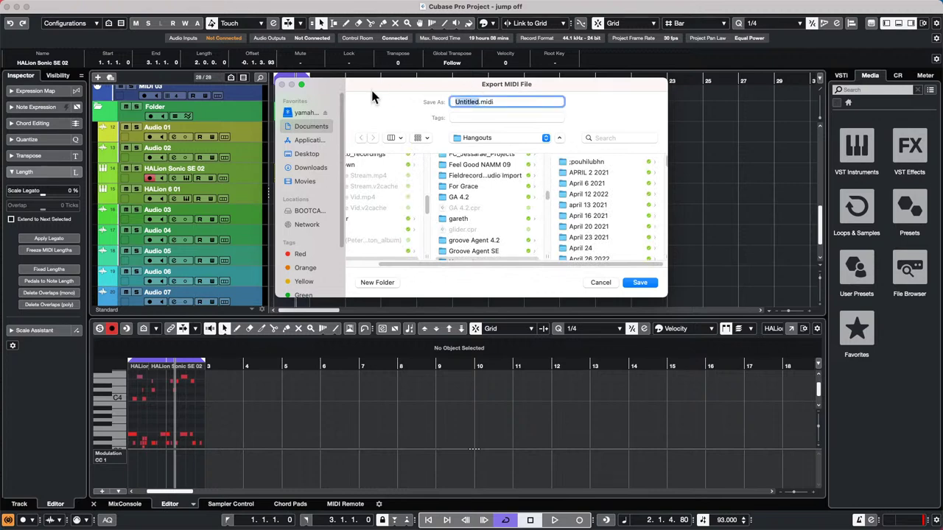
type("utvu")
key("Return")
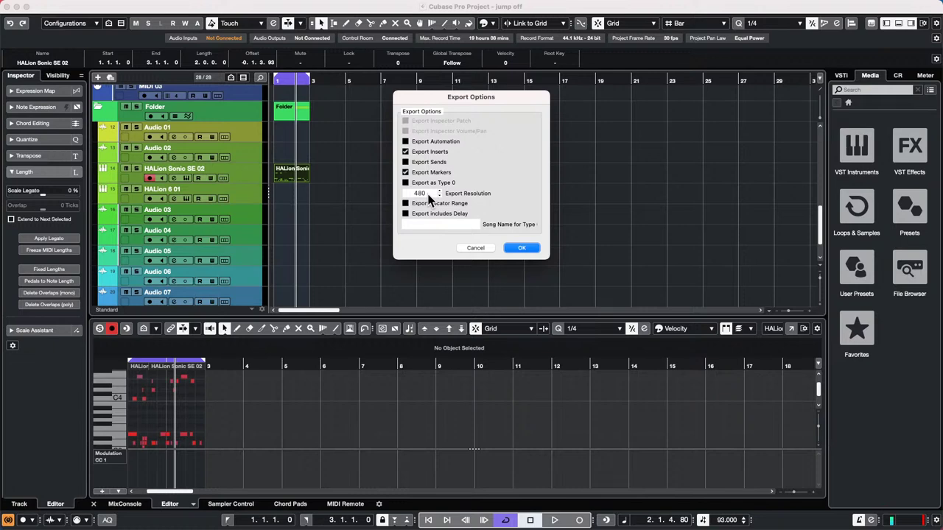
left_click(522, 248)
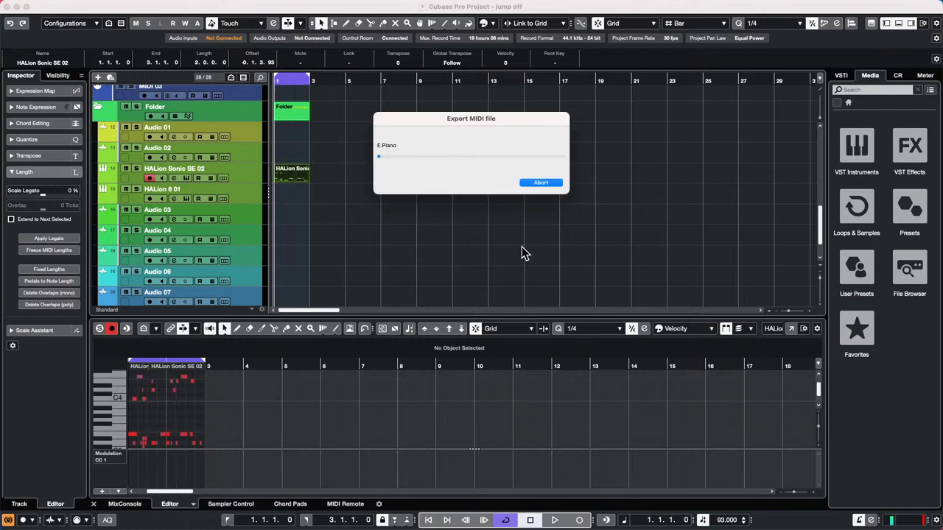
Step: Select the Futurechill audio track and return the playhead to the start of the project
scroll(326, 190, "down", 2)
scroll(326, 190, "up", 5)
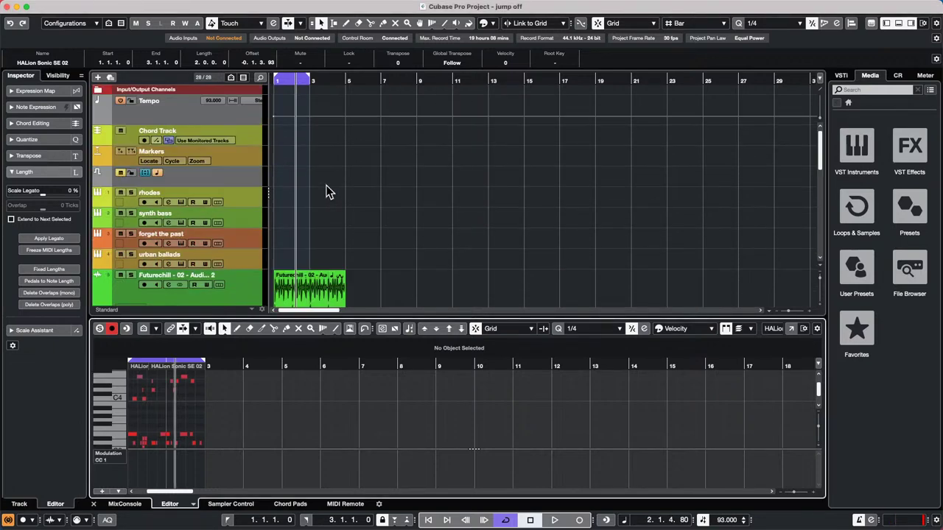
scroll(326, 190, "down", 5)
scroll(322, 188, "up", 5)
scroll(379, 164, "down", 2)
left_click(236, 175)
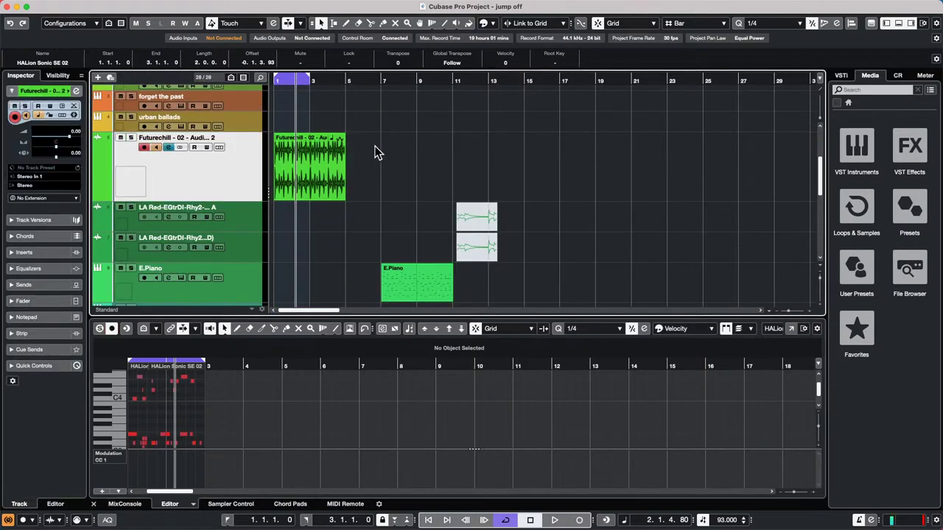
key("Home")
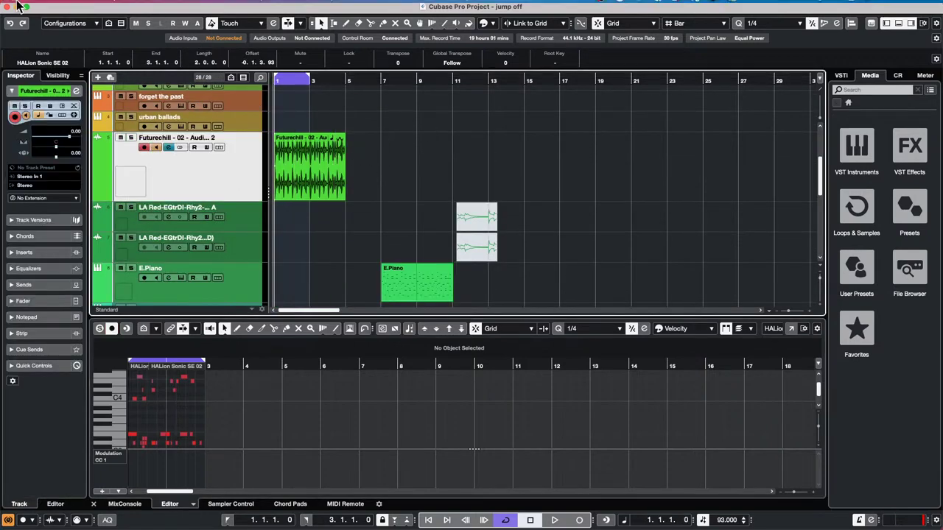
Step: Open and activate the project Amos Moses - GO.cpr from the Amos Moses folder, accepting the unmapped missing port
left_click(66, 6)
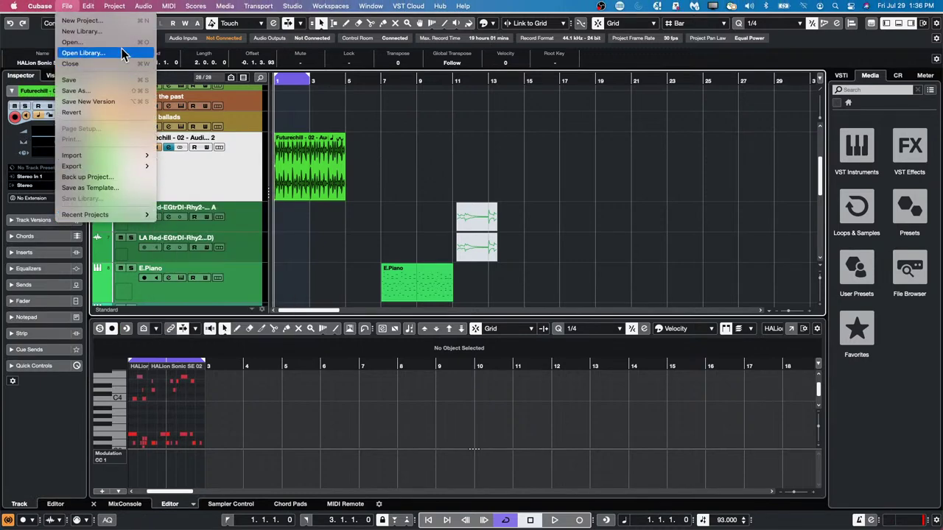
left_click(72, 42)
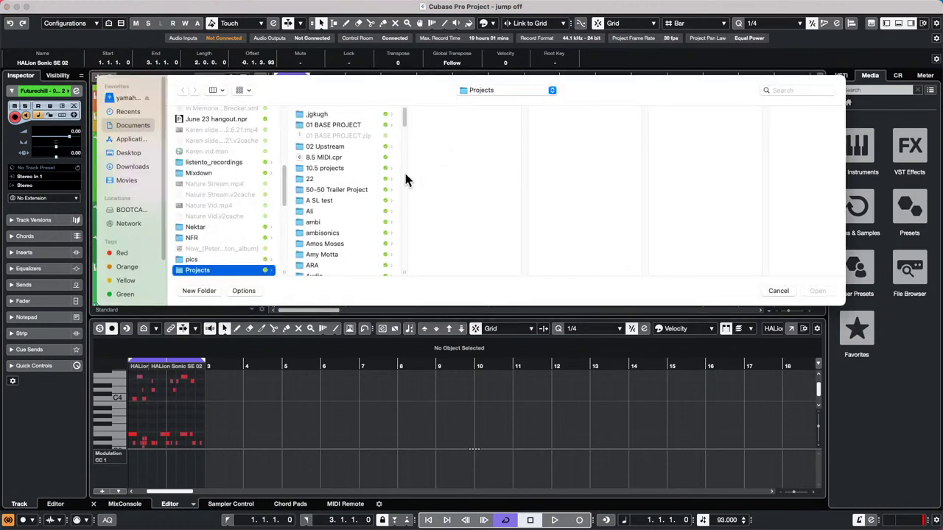
left_click(334, 245)
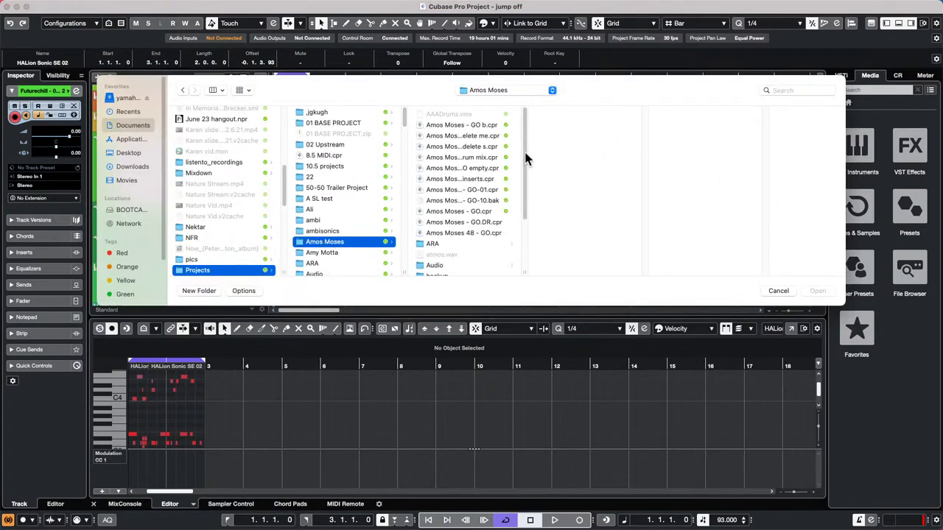
double_click(466, 211)
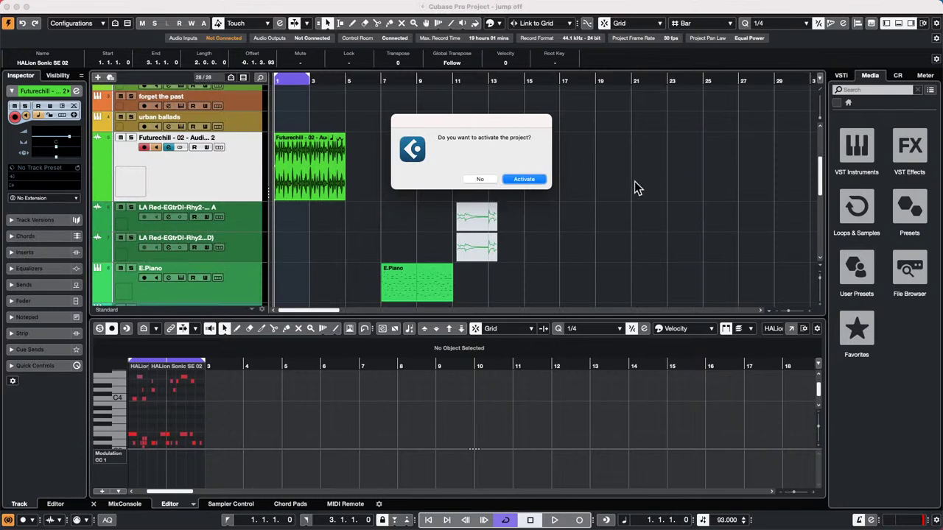
key("Return")
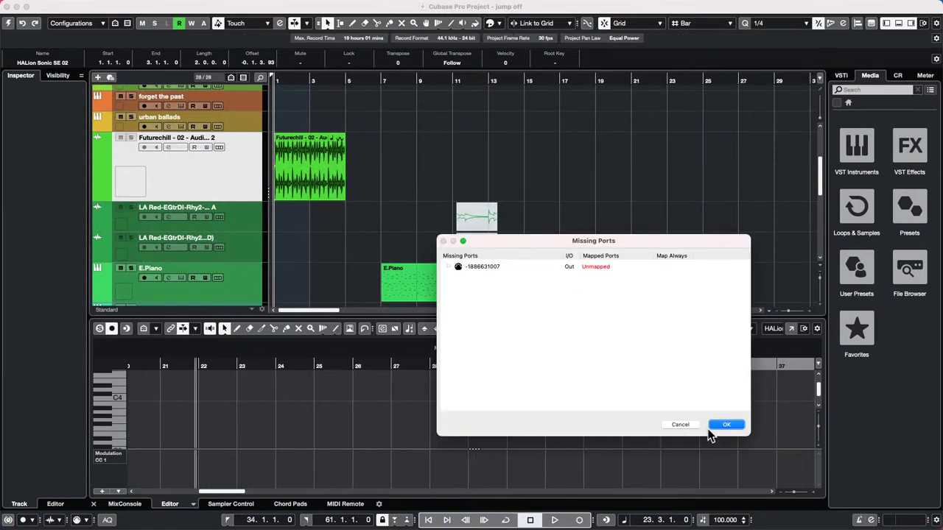
left_click(724, 425)
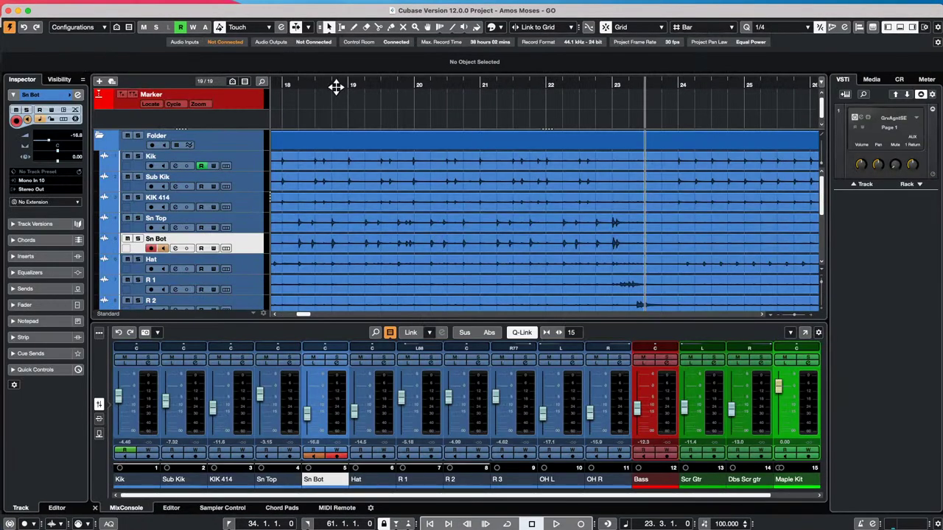
Step: Add one stereo group channel to the selected Bass track, routed to Stereo Out and created outside the folder
left_click_drag(331, 81, 258, 27)
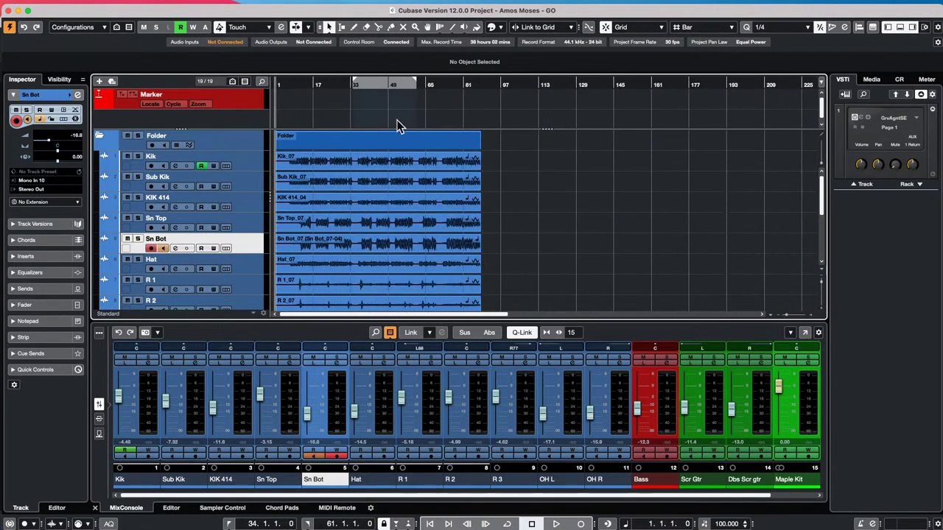
scroll(432, 162, "down", 5)
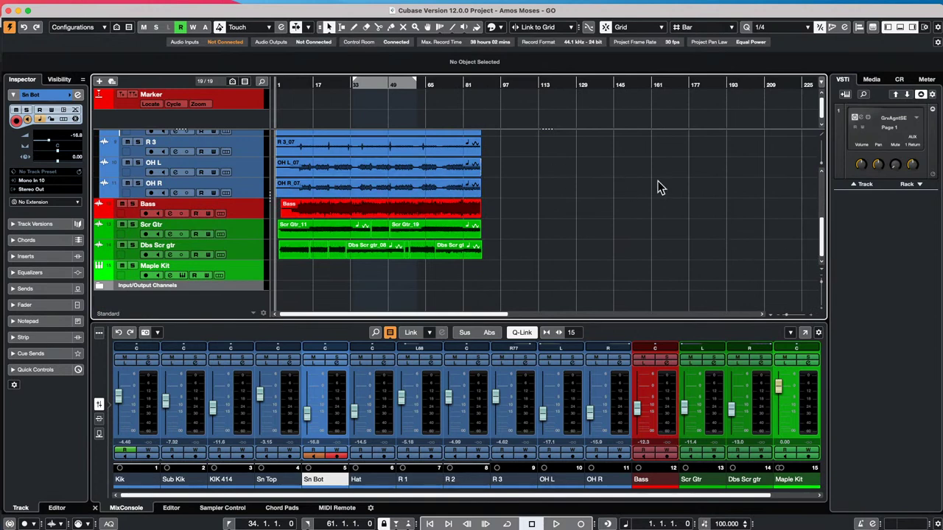
left_click(258, 214)
right_click(258, 213)
mouse_move(398, 215)
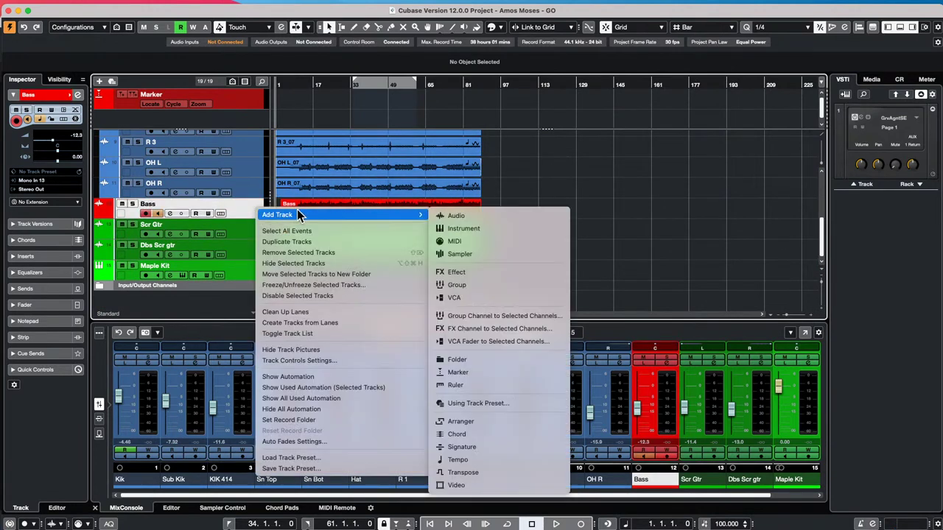
left_click(506, 318)
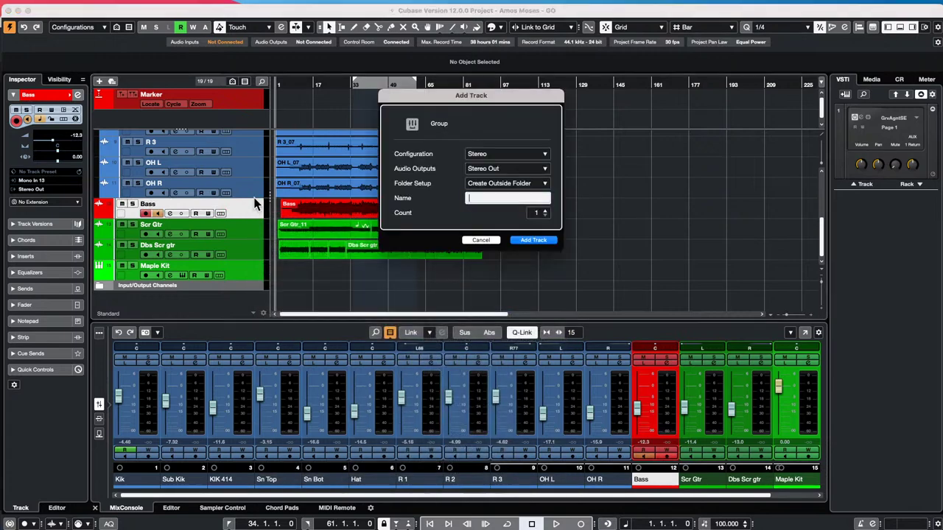
left_click(541, 240)
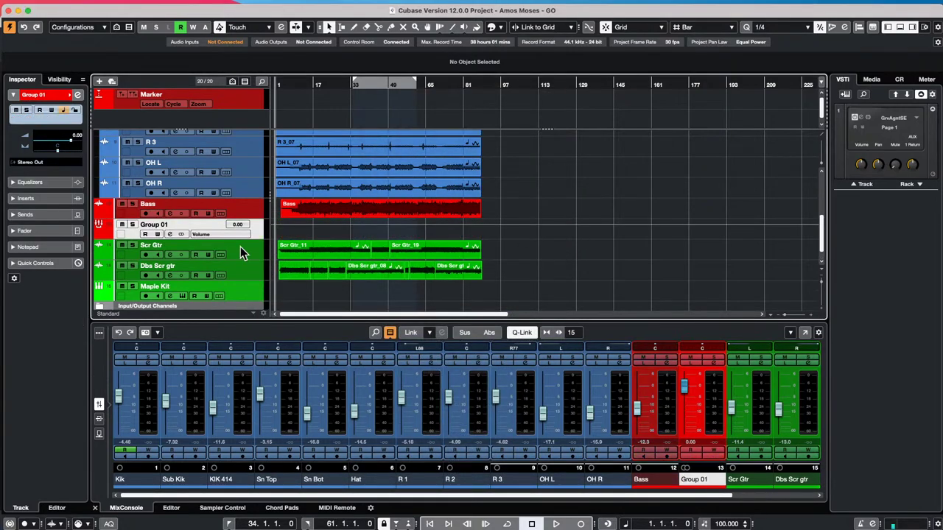
Step: Add one stereo audio track below Group 01, with Group 01 as its audio input and Stereo Out as its output
right_click(253, 233)
mouse_move(287, 239)
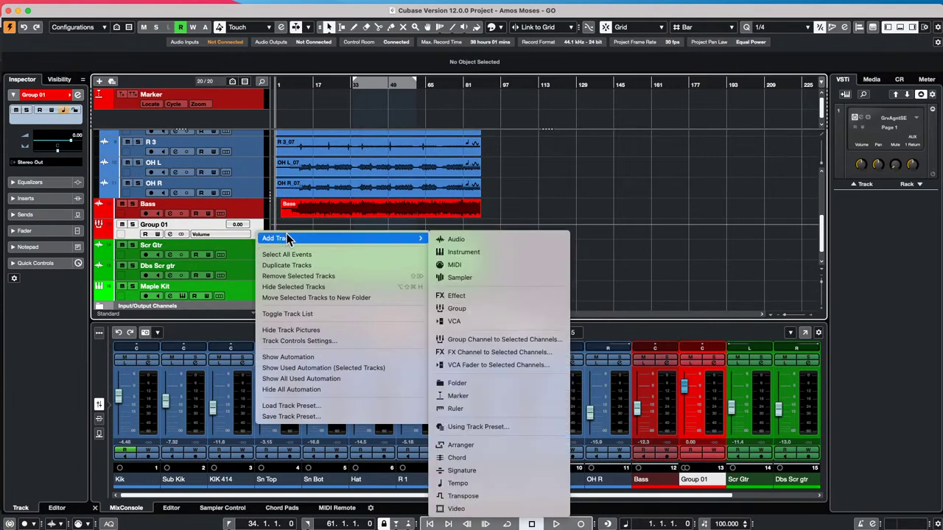
left_click(456, 240)
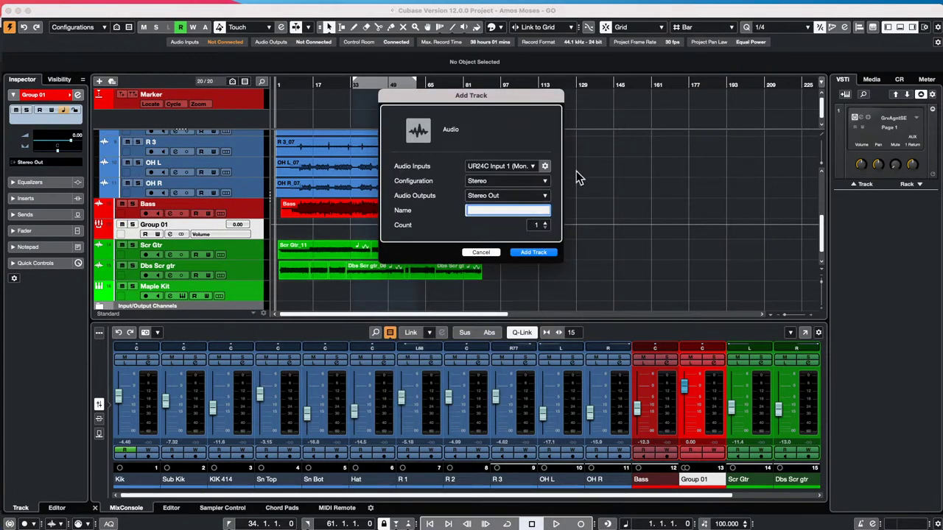
left_click(520, 168)
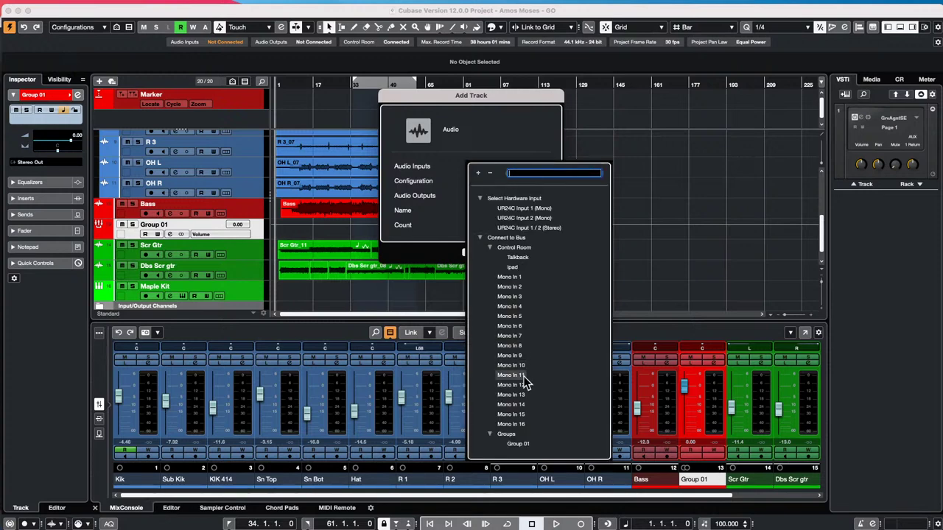
left_click(518, 444)
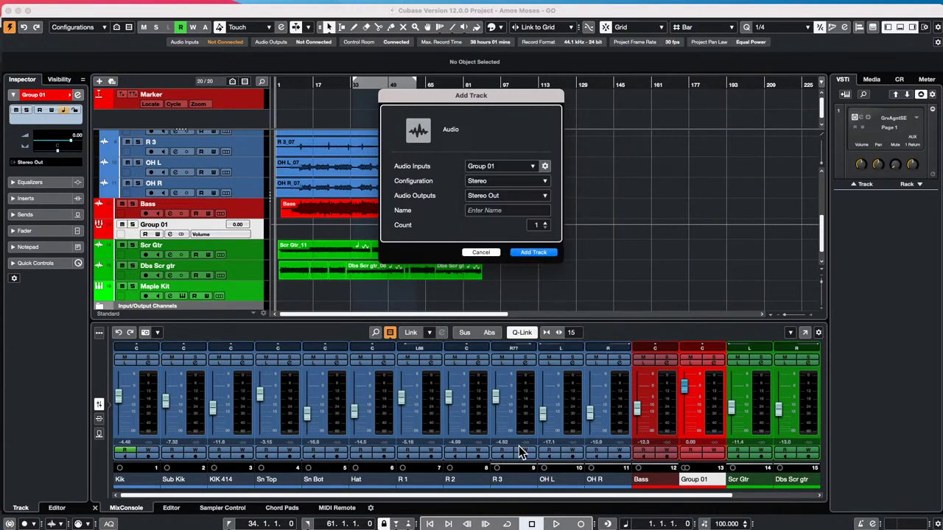
left_click(534, 253)
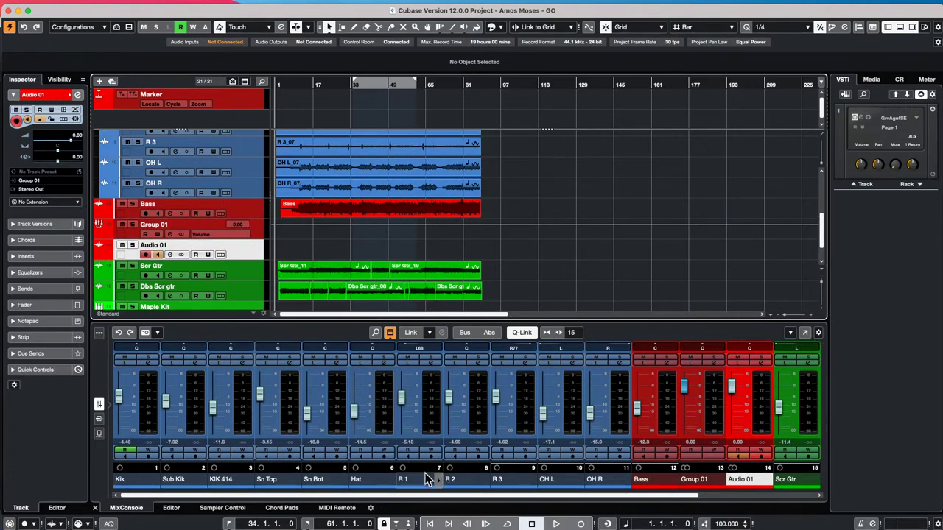
Step: Record about nine bars of the grouped Bass signal onto the Audio 01 track and increase the track's height
left_click(581, 524)
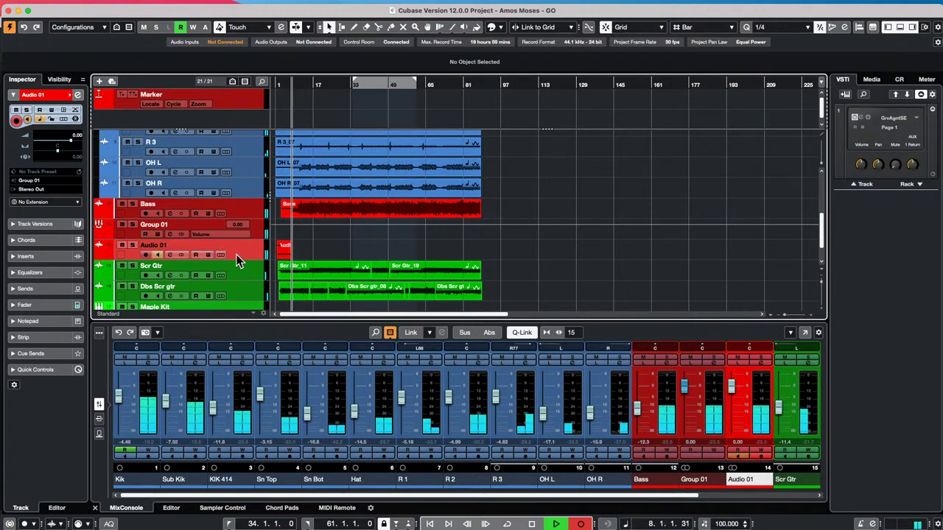
left_click_drag(244, 263, 249, 283)
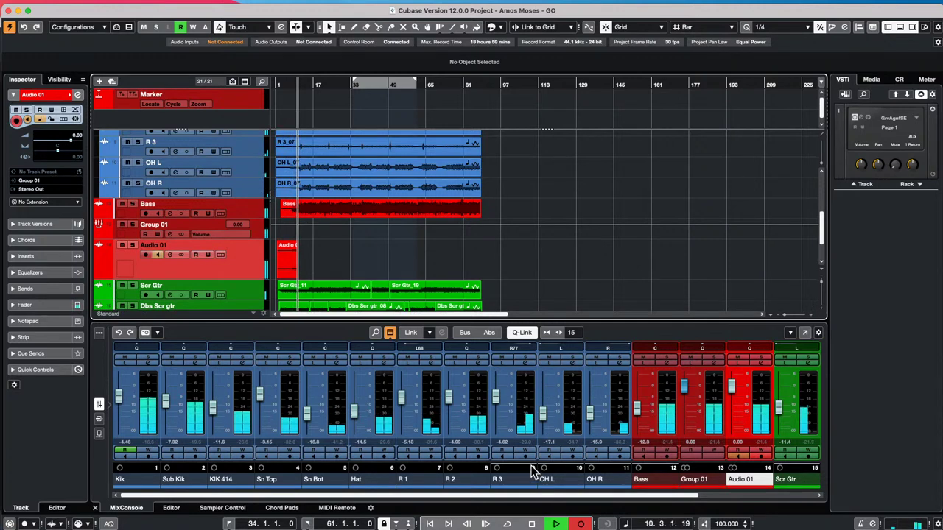
left_click(532, 523)
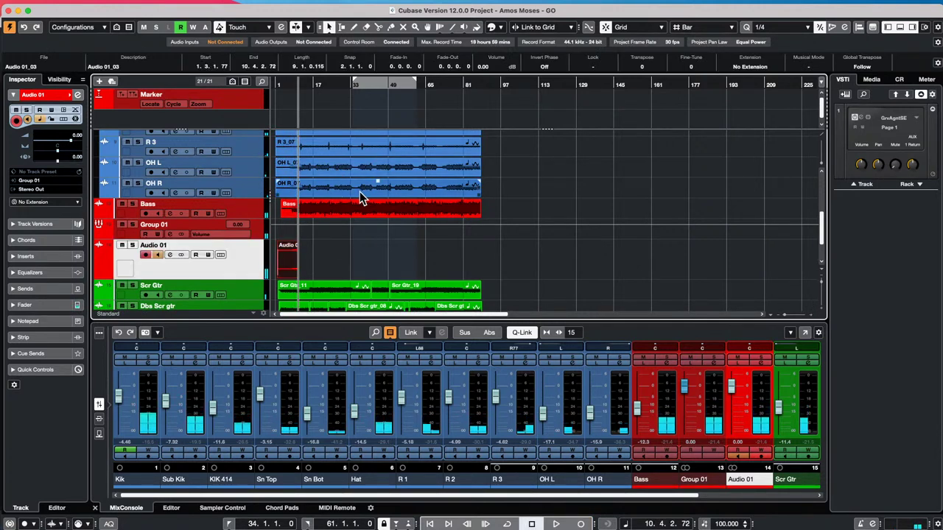
Step: Split all the drum folder's events at bar 15 with the Split tool, and return to the Object Selection tool
scroll(361, 197, "down", 3)
scroll(361, 197, "up", 4)
right_click(312, 181)
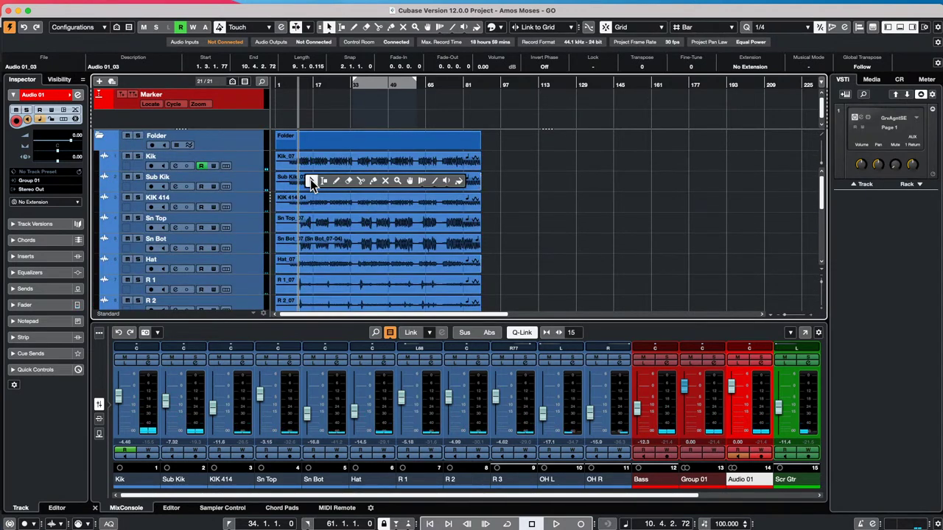
left_click(361, 182)
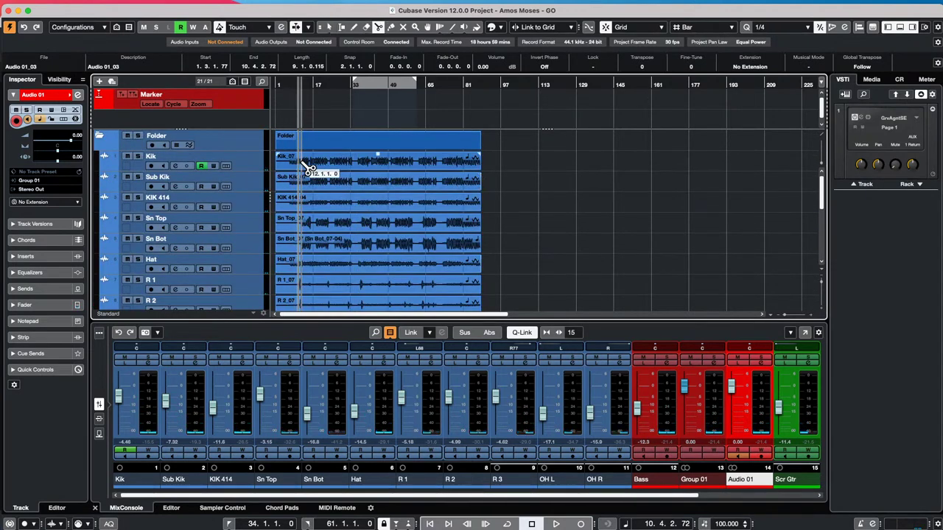
left_click(310, 156)
key("1")
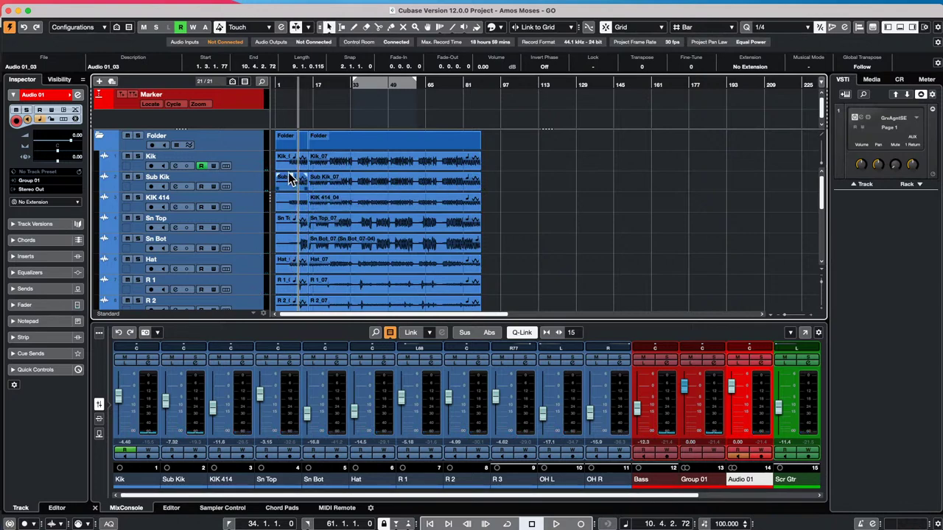
Step: Render the opening drum events from Kik to OH R in place with Channel Settings, mixing down to one audio file and muting source events
left_click(291, 169)
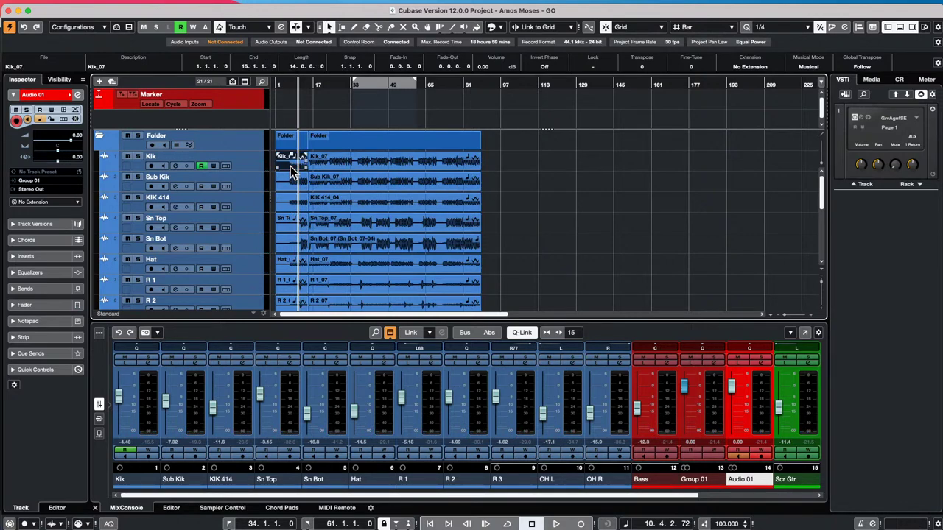
scroll(288, 201, "down", 5)
left_click(291, 190)
scroll(290, 190, "up", 1)
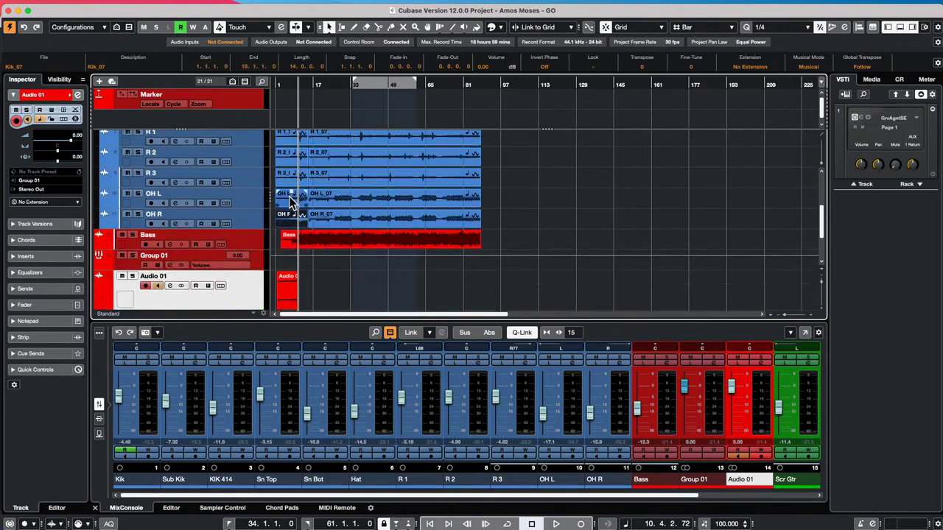
scroll(491, 254, "up", 4)
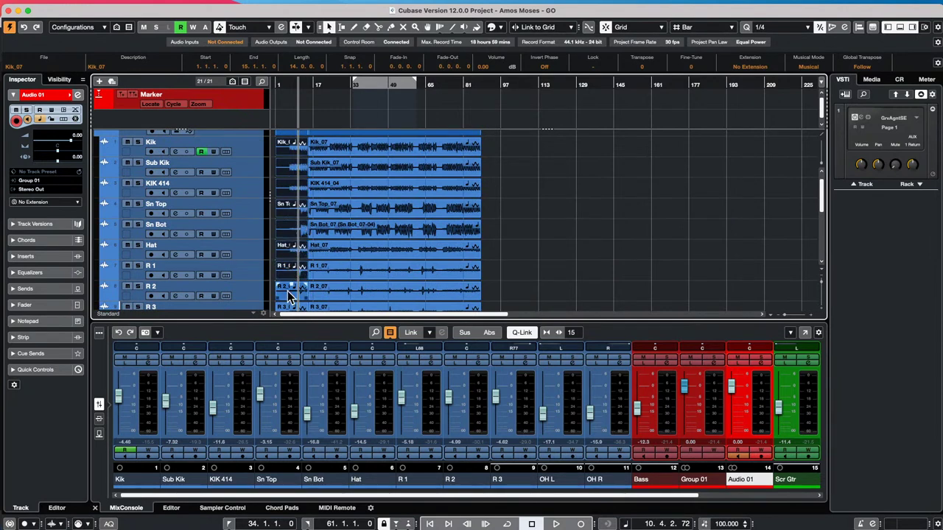
scroll(177, 152, "down", 4)
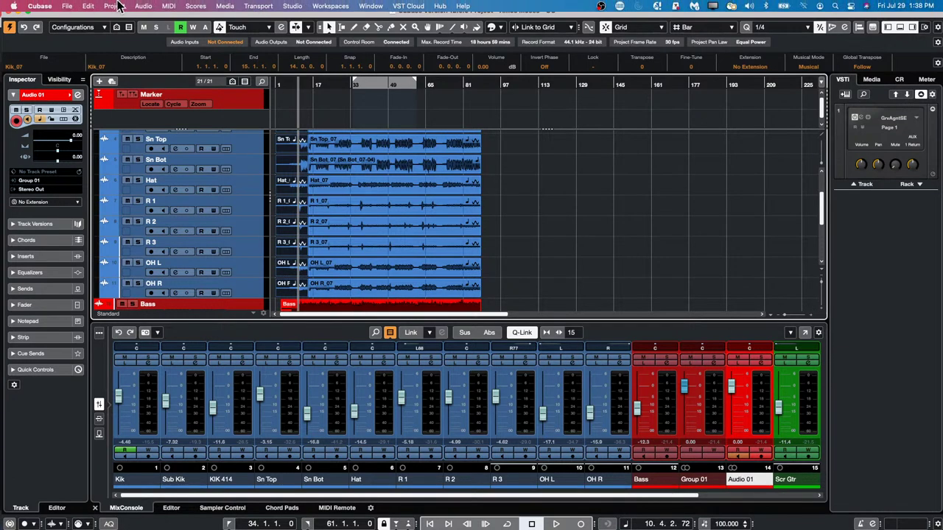
left_click(90, 5)
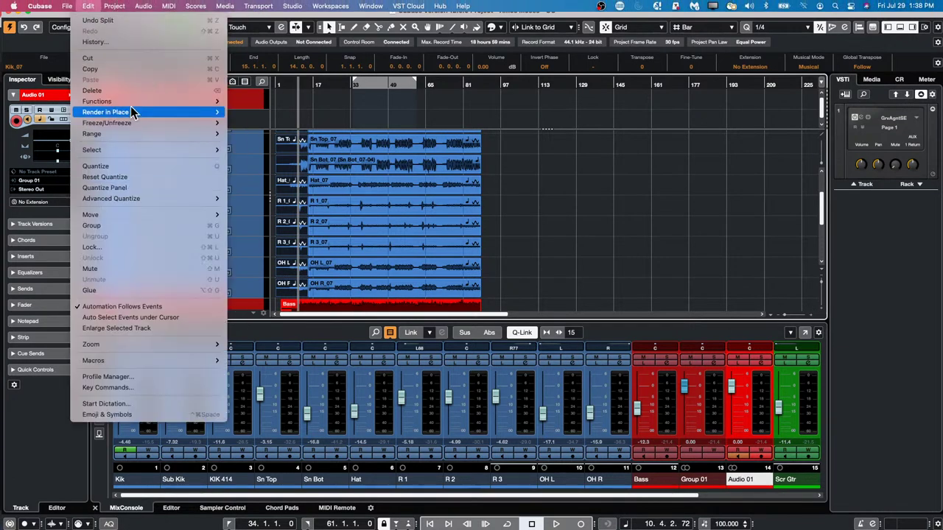
mouse_move(147, 112)
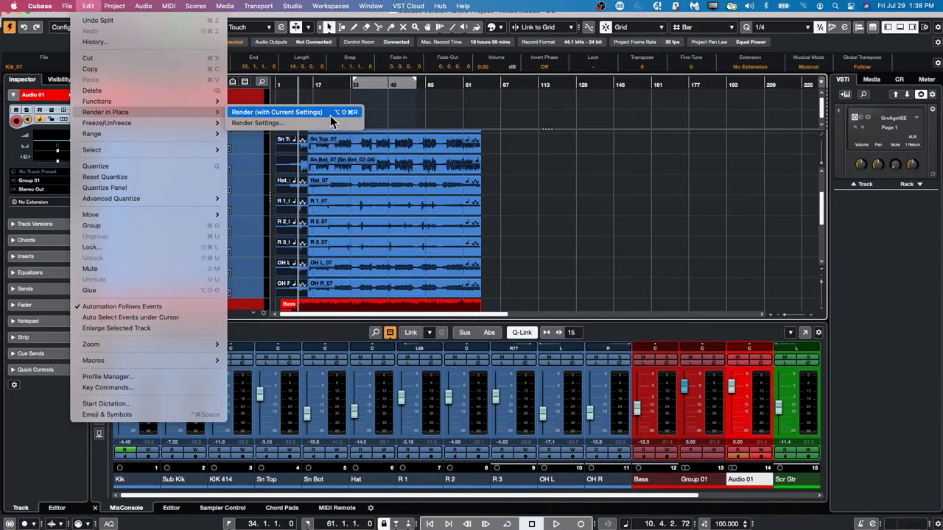
left_click(328, 124)
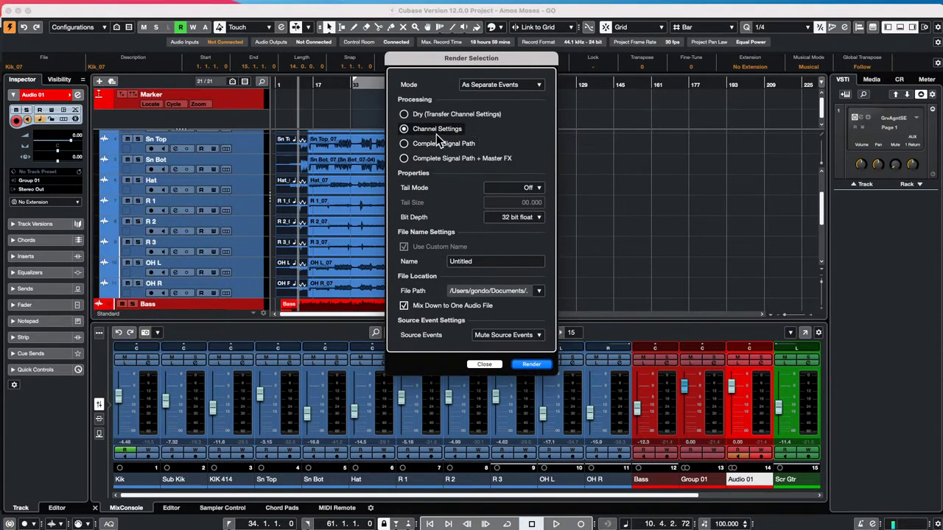
left_click(533, 366)
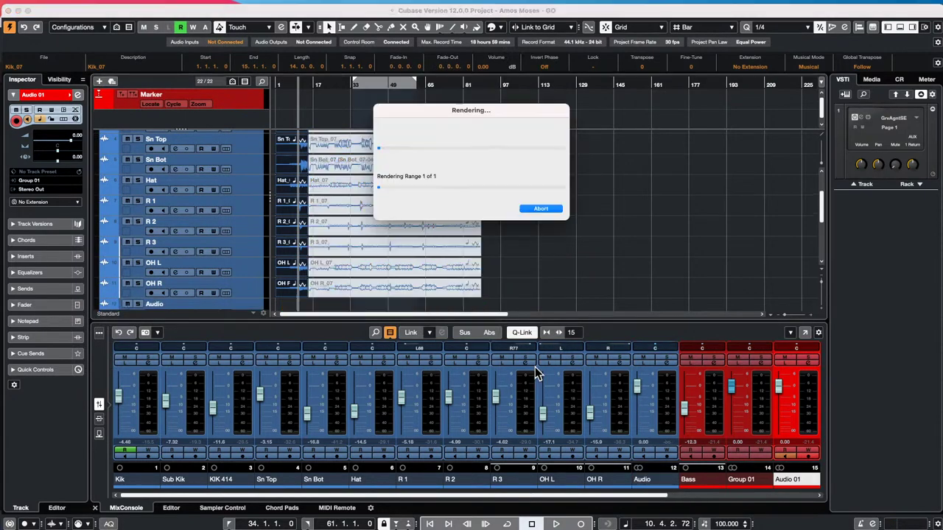
Step: Enlarge the rendered drum track below OH R and audition its clip with the Play tool
scroll(420, 238, "down", 6)
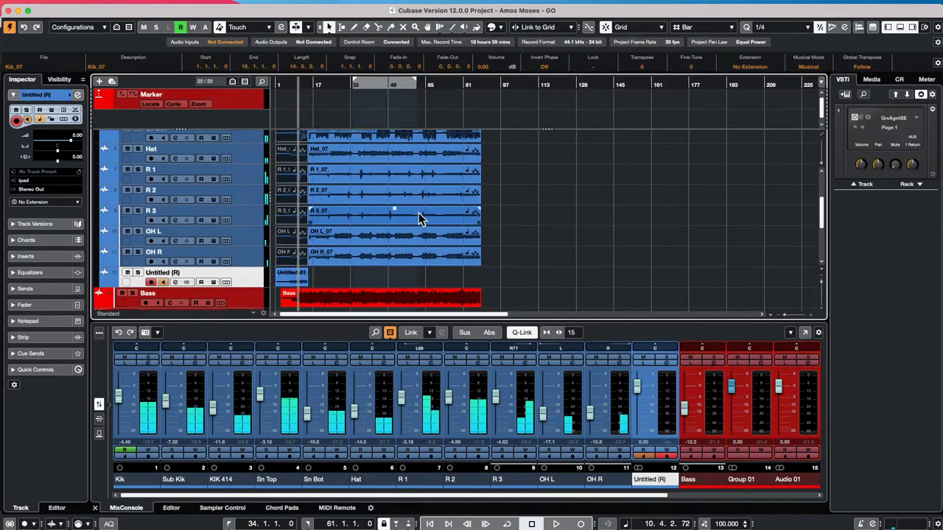
scroll(405, 214, "up", 1)
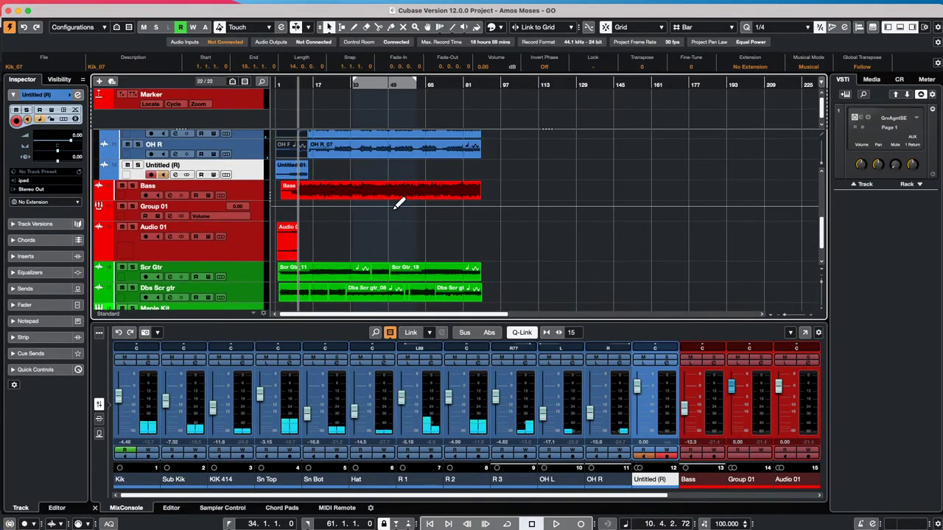
left_click_drag(247, 188, 247, 209)
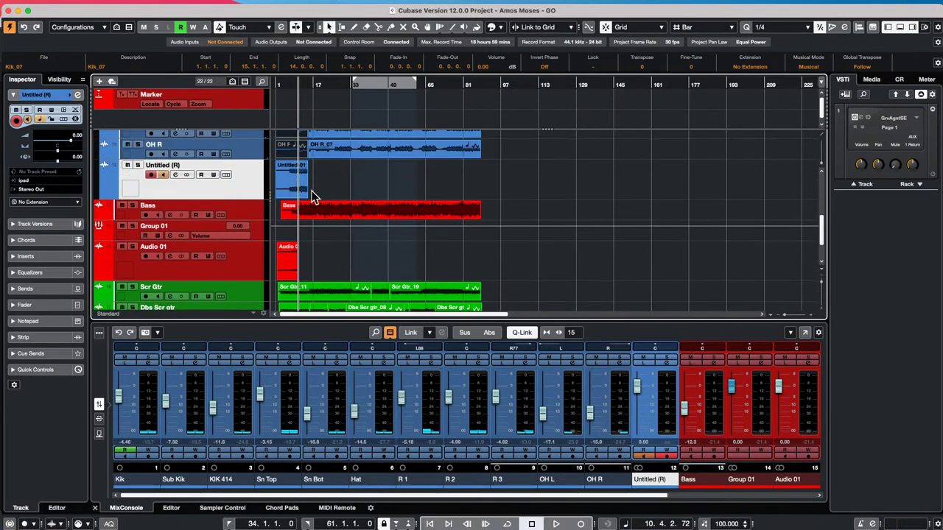
right_click(289, 186)
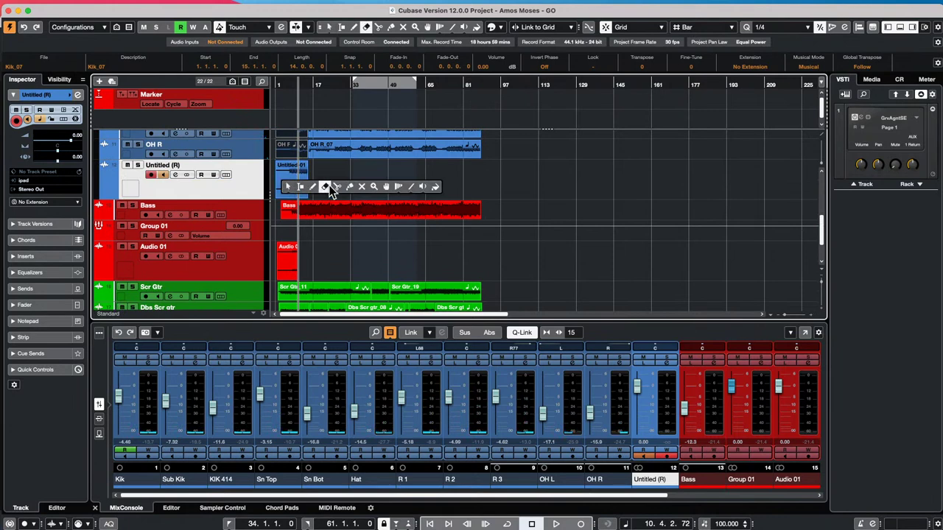
left_click(423, 186)
left_click(291, 174)
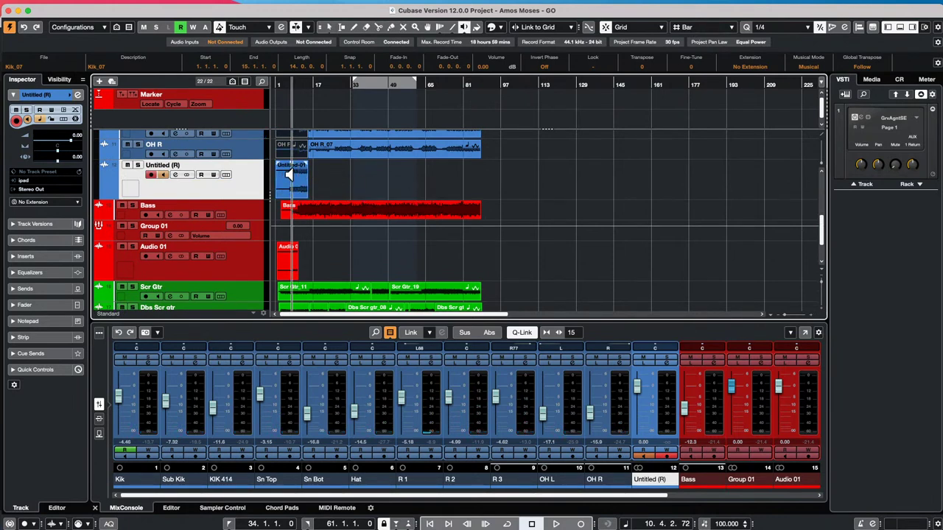
right_click(291, 177)
left_click(294, 181)
left_click(389, 150)
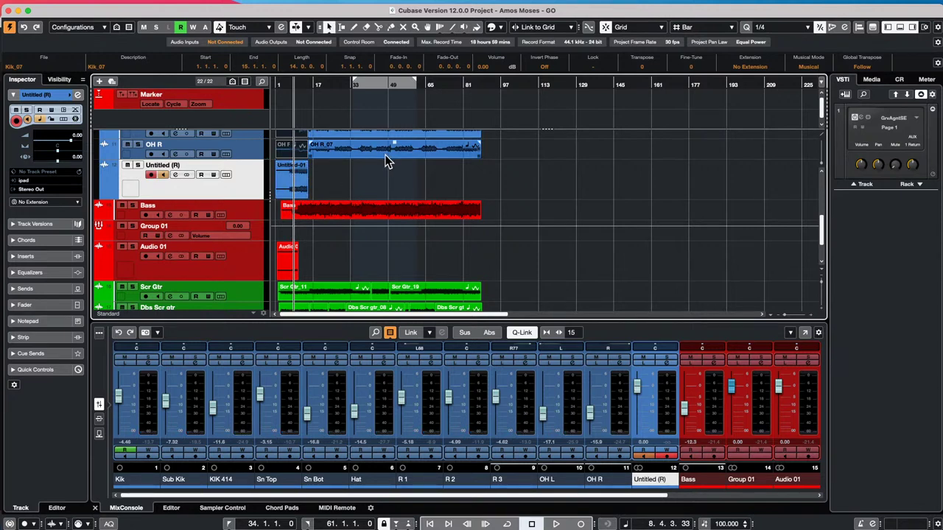
left_click(248, 184)
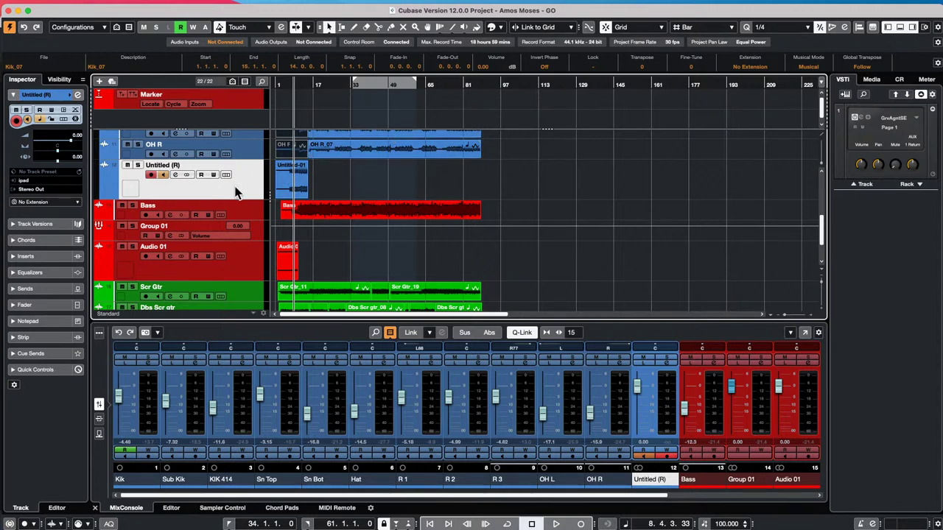
Step: Review the Export Audio Mixdown settings for the channel selection, file location and file format, and close them without exporting
left_click(88, 5)
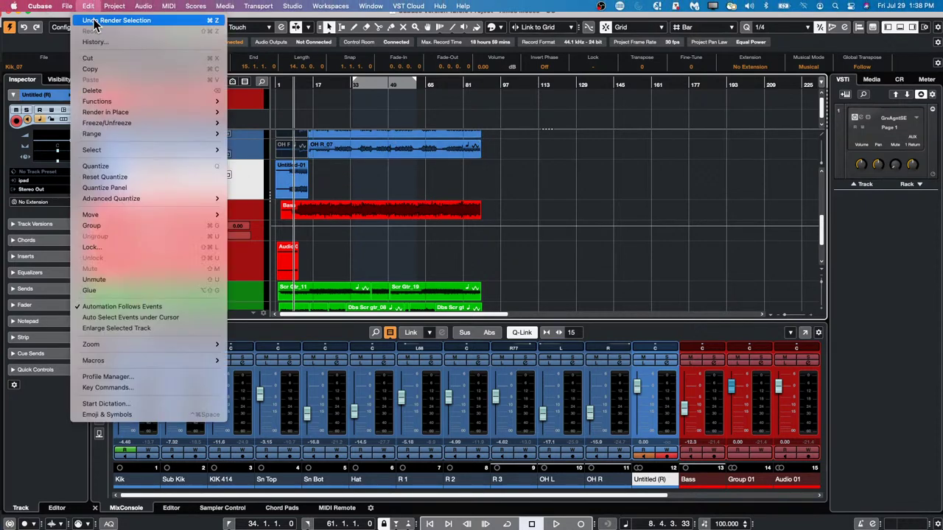
mouse_move(67, 6)
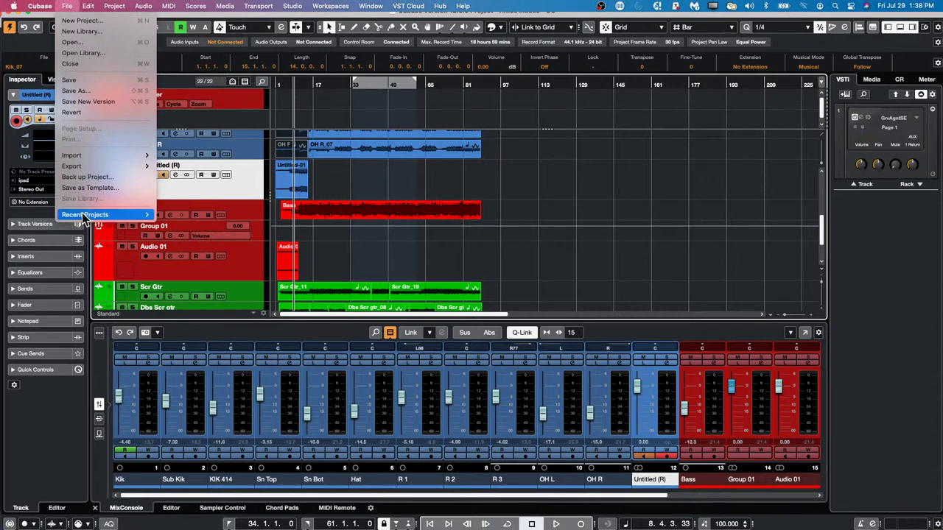
mouse_move(84, 165)
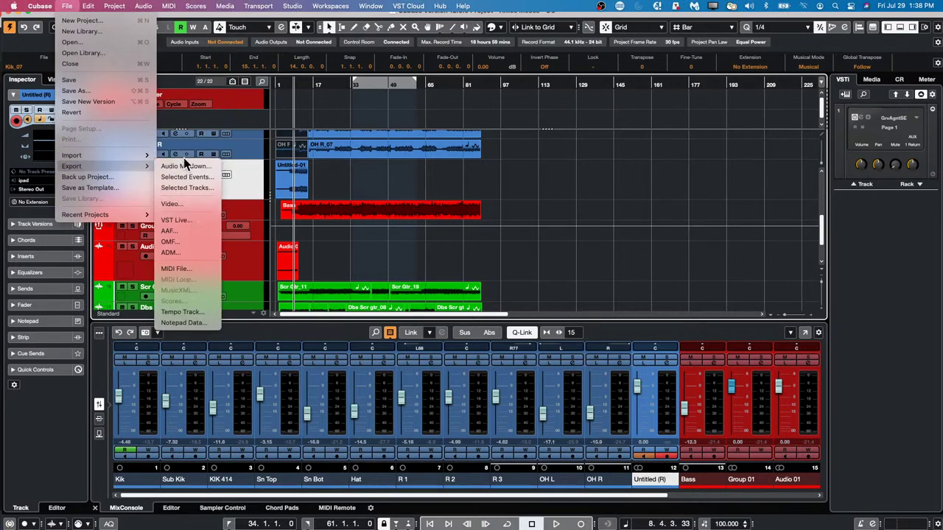
left_click(198, 166)
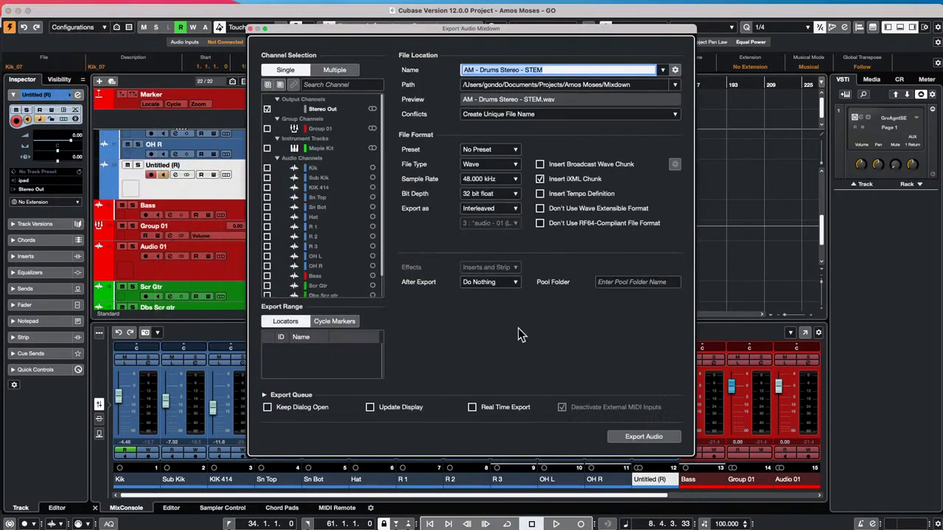
left_click(253, 29)
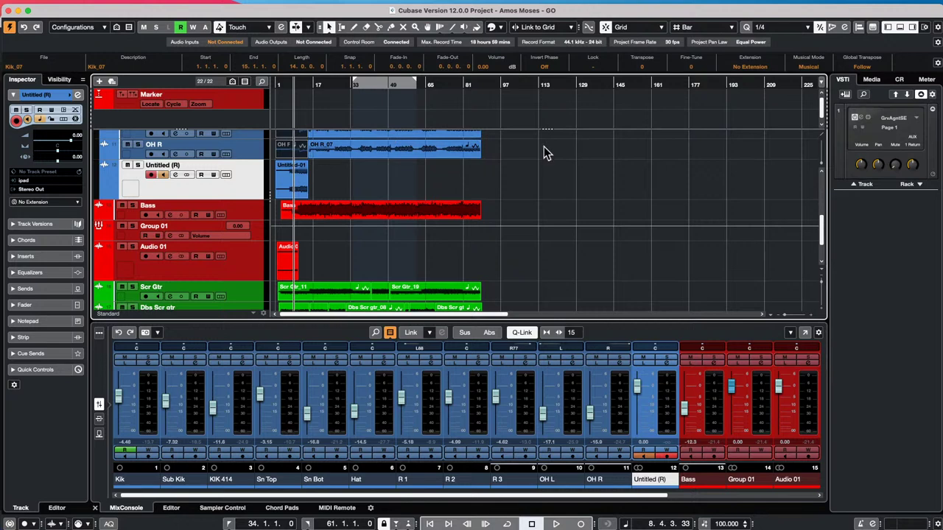
Step: Browse the Loops & Samples media library and select Cinematic - Atmosphere 16_RD in the Noir collection
left_click(874, 79)
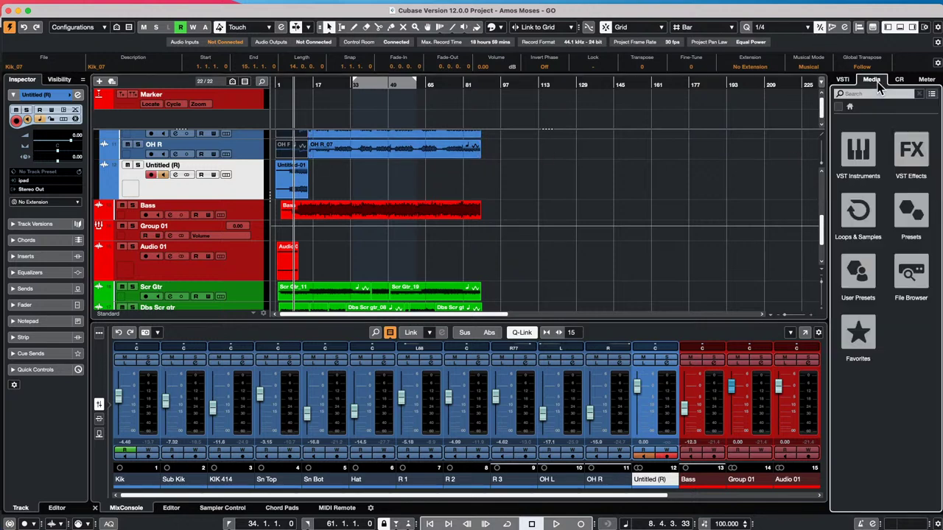
left_click(867, 212)
scroll(895, 287, "down", 5)
scroll(897, 294, "down", 5)
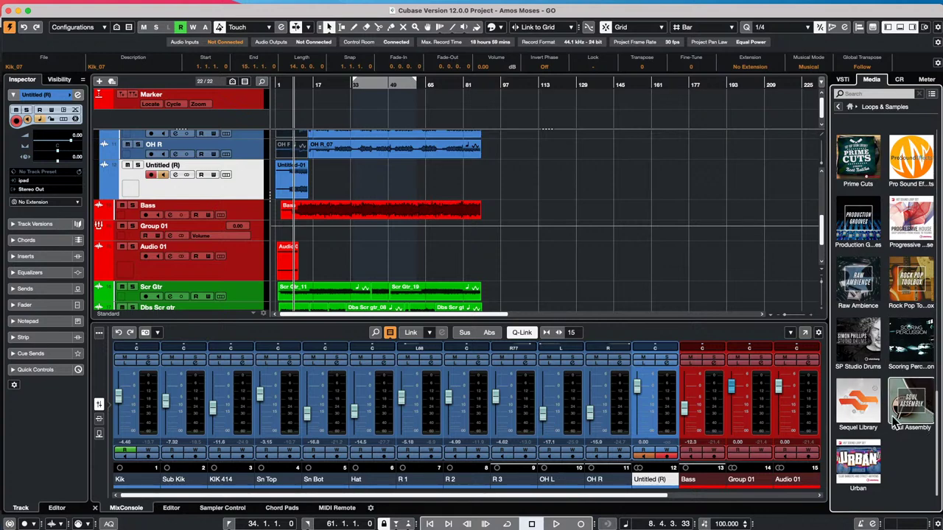
scroll(906, 417, "up", 5)
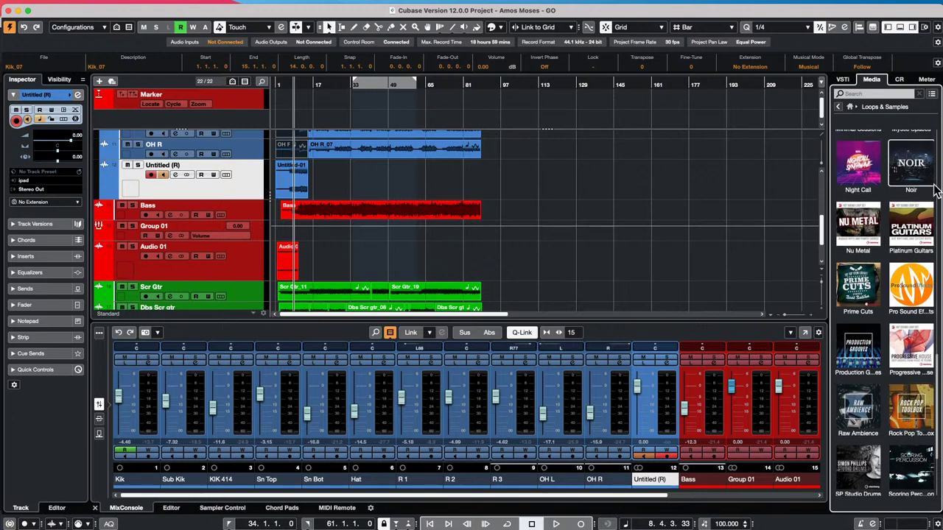
left_click(929, 184)
left_click(870, 349)
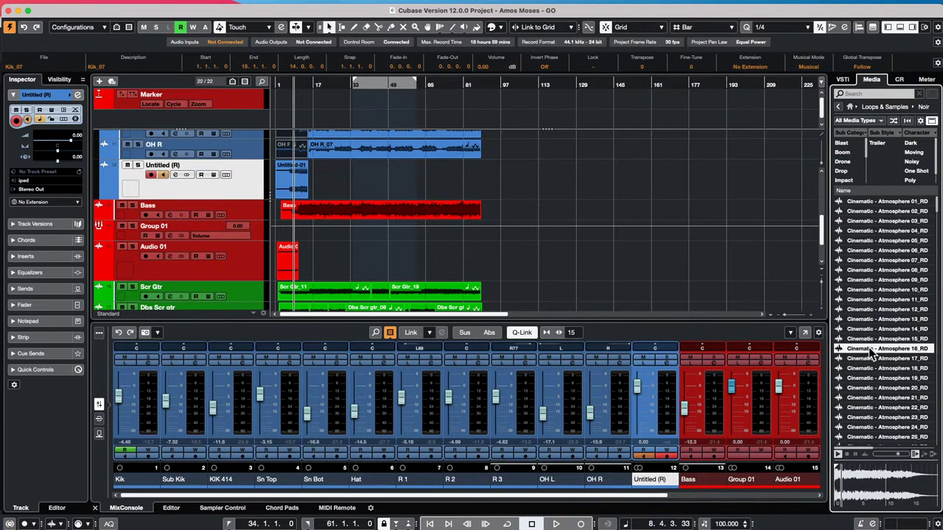
Step: Create a sampler track from Cinematic - Atmosphere 16_RD and draw a MIDI part on it from bar 9 to bar 41
right_click(870, 351)
left_click(730, 340)
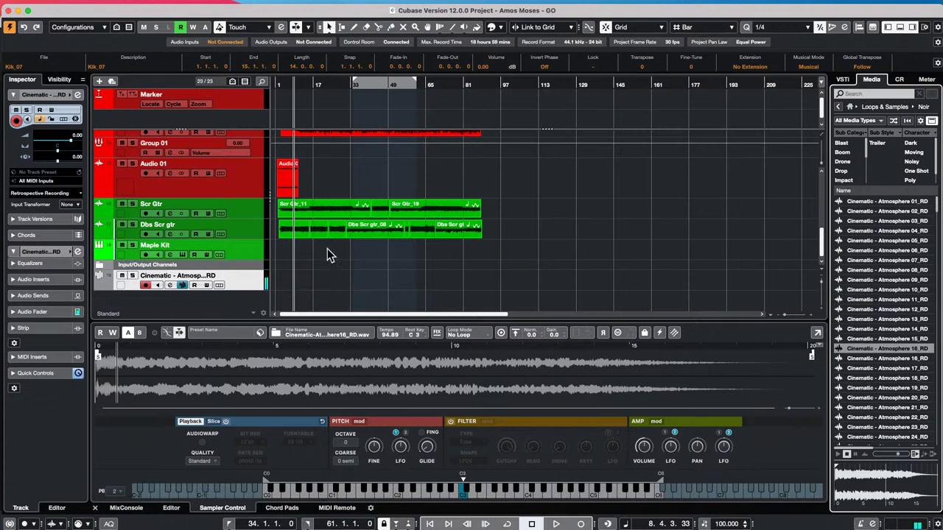
right_click(295, 275)
left_click(312, 275)
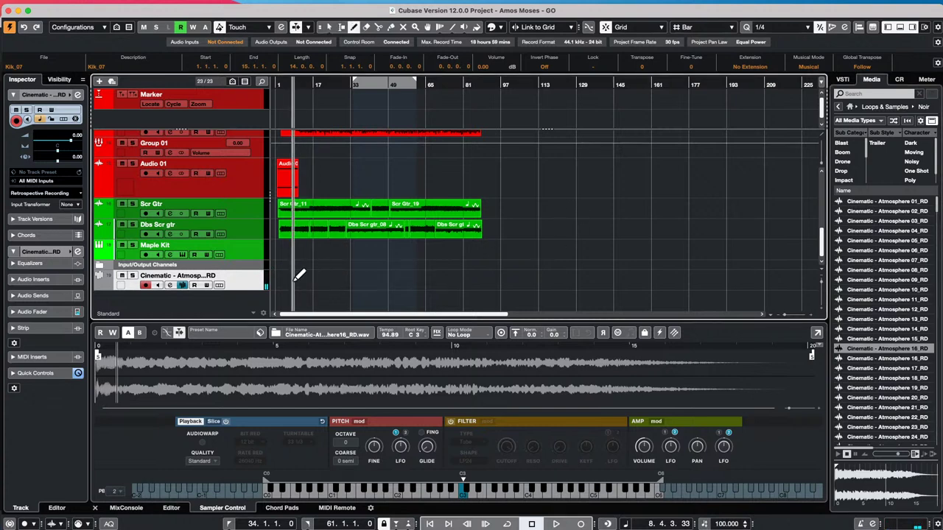
left_click_drag(299, 280, 368, 279)
key("1")
Step: Open the new part in the Key Editor and draw two consecutive long notes, the second a D#3 from 14.4.1 to 16.4.1
double_click(316, 281)
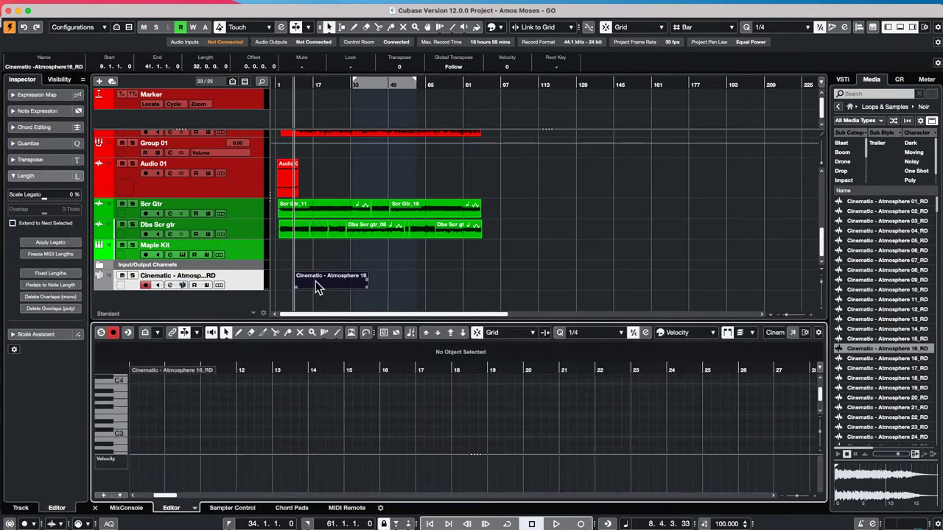
right_click(258, 445)
left_click(276, 441)
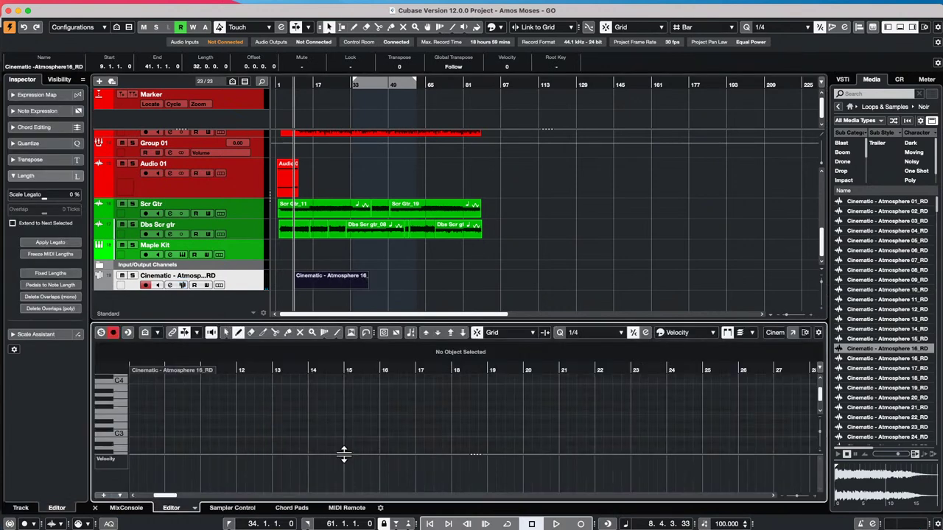
mouse_move(252, 432)
left_mouse_down()
mouse_move(331, 441)
mouse_move(407, 417)
left_mouse_up()
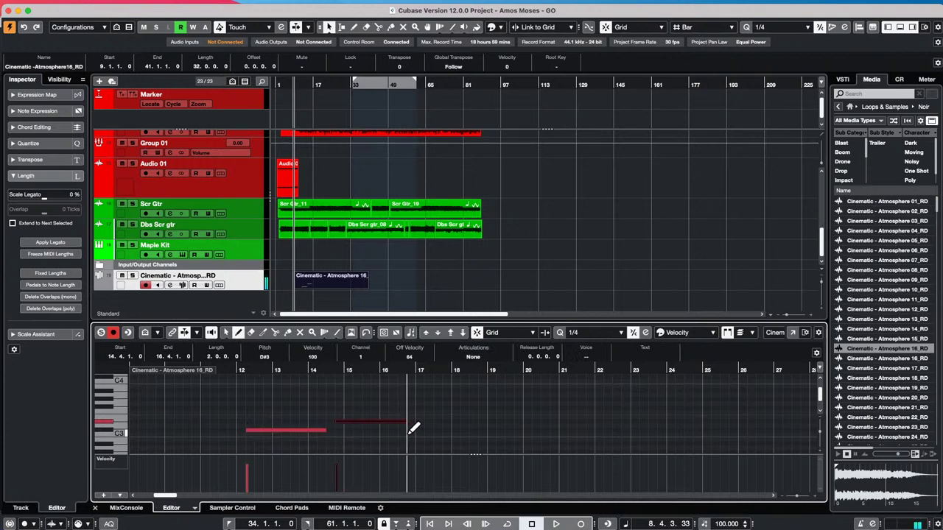
key("1")
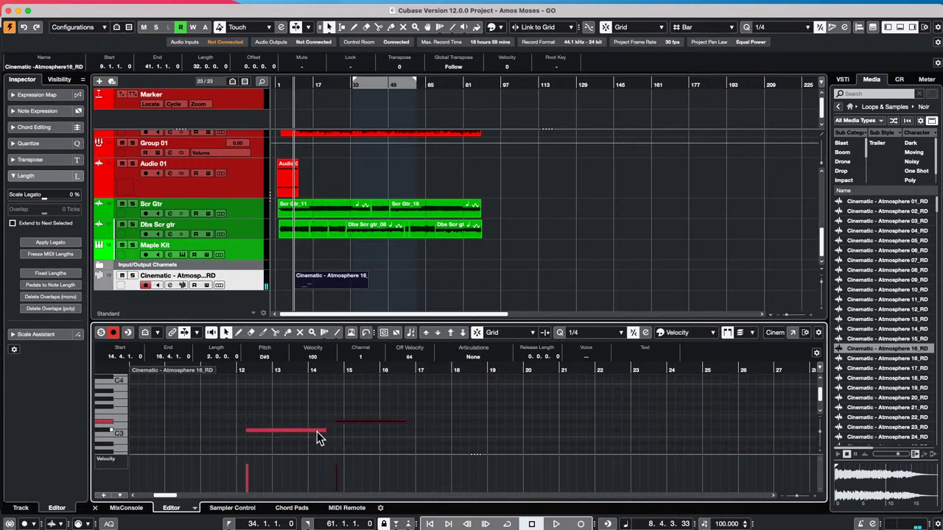
Step: Rework the two long notes into four short consecutive notes from bar 12, ending with a D3 from 14.4.1 to 15.4.1
left_click_drag(322, 430, 278, 433)
mouse_move(408, 421)
left_mouse_down()
mouse_move(290, 423)
mouse_move(308, 440)
mouse_move(379, 425)
left_mouse_up()
right_click(302, 434)
left_click(313, 433)
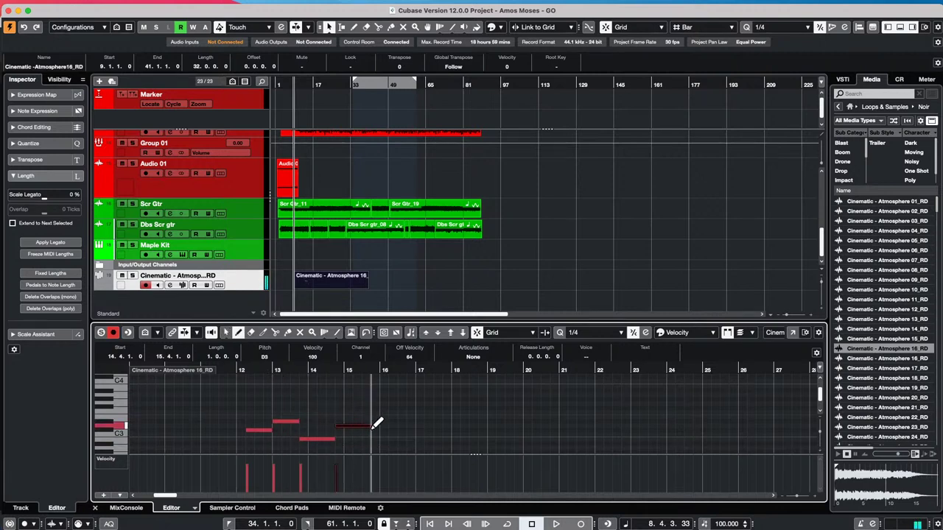
right_click(232, 426)
left_click(232, 426)
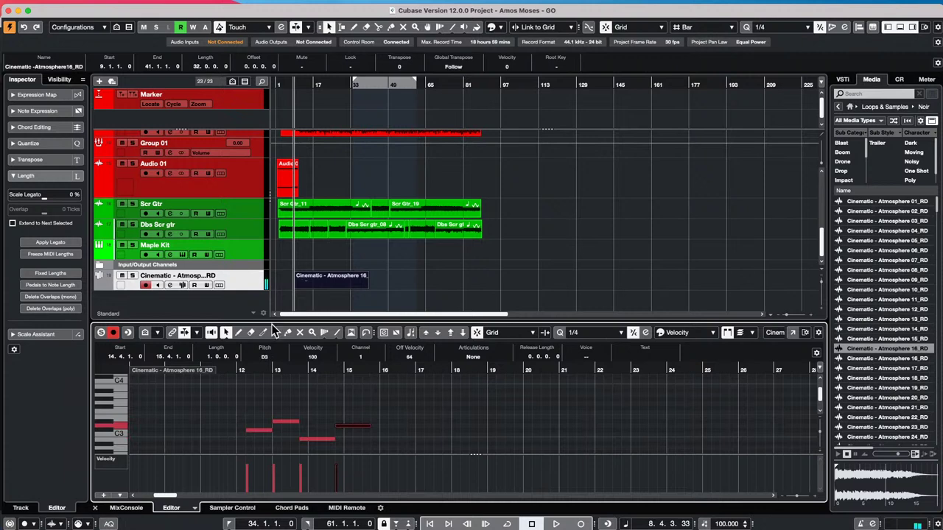
Step: Show the note expression data and draw Pan expression on the first note in its expression editor
left_click(382, 334)
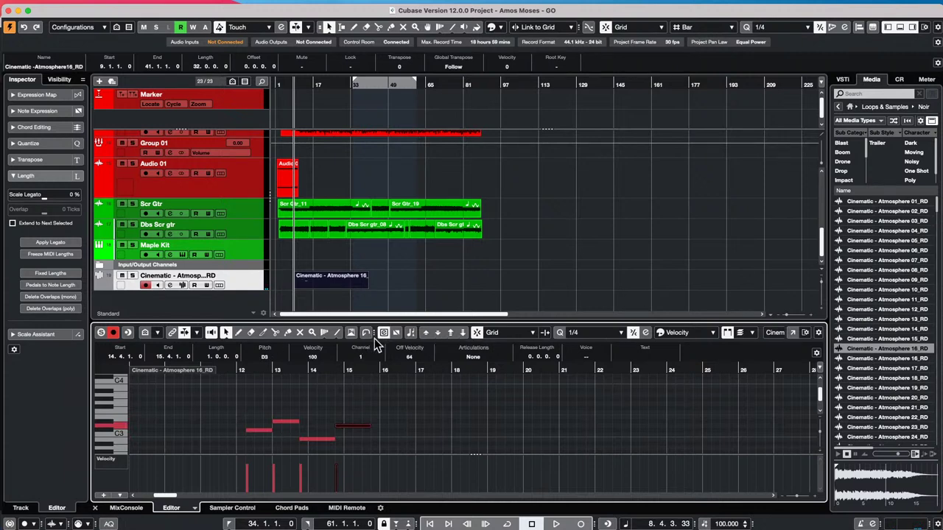
double_click(263, 431)
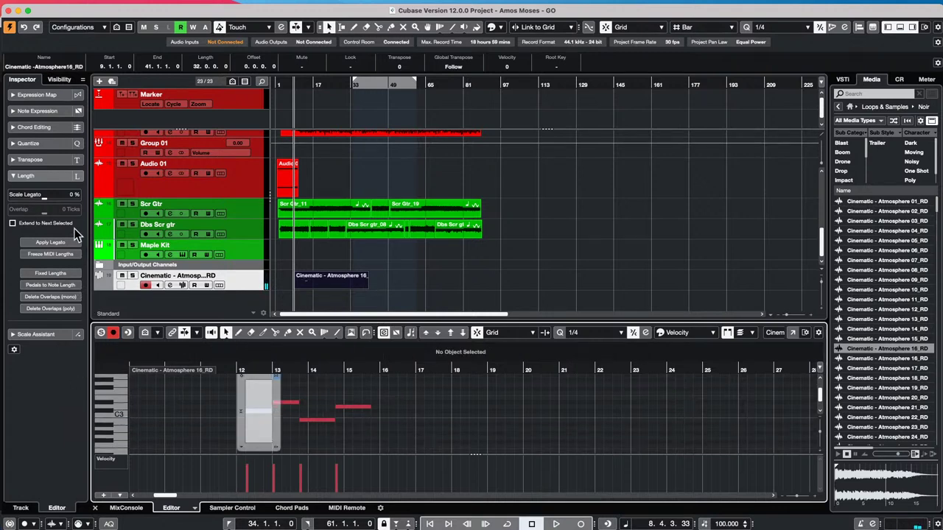
left_click(31, 112)
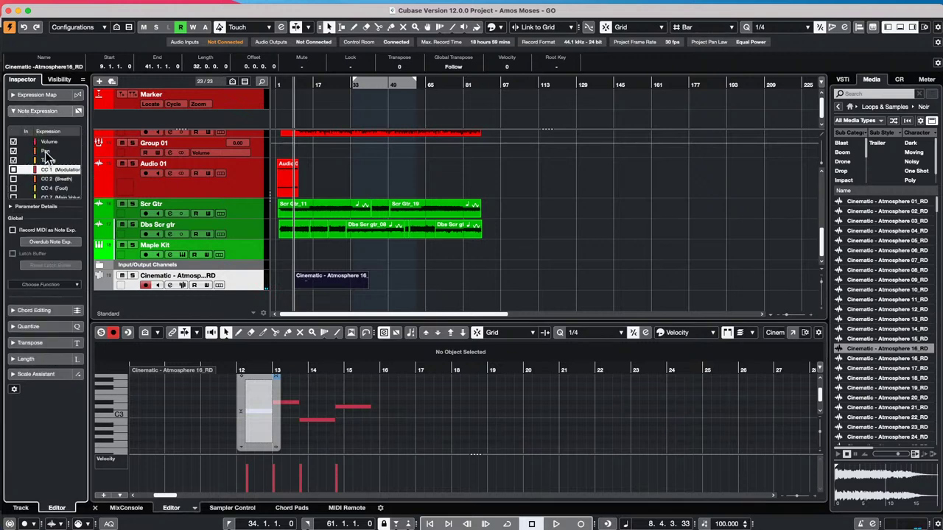
left_click(46, 151)
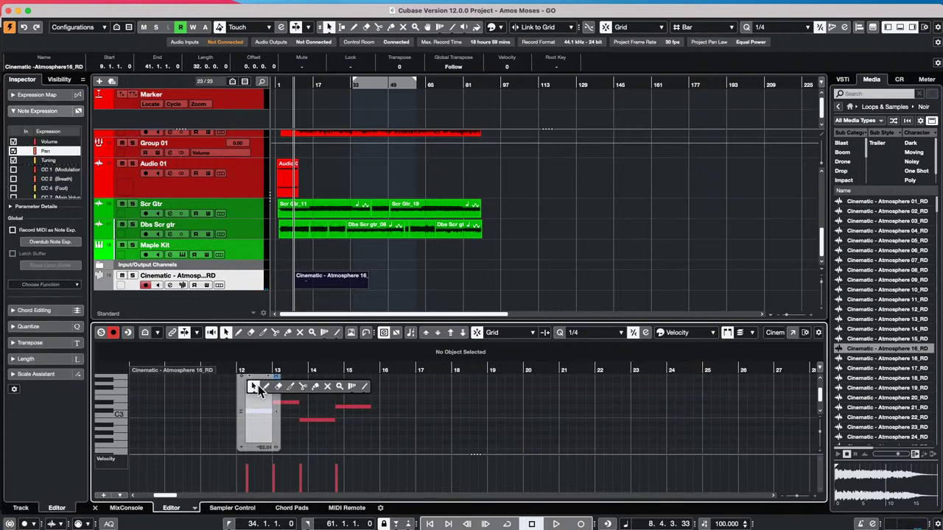
left_click(265, 386)
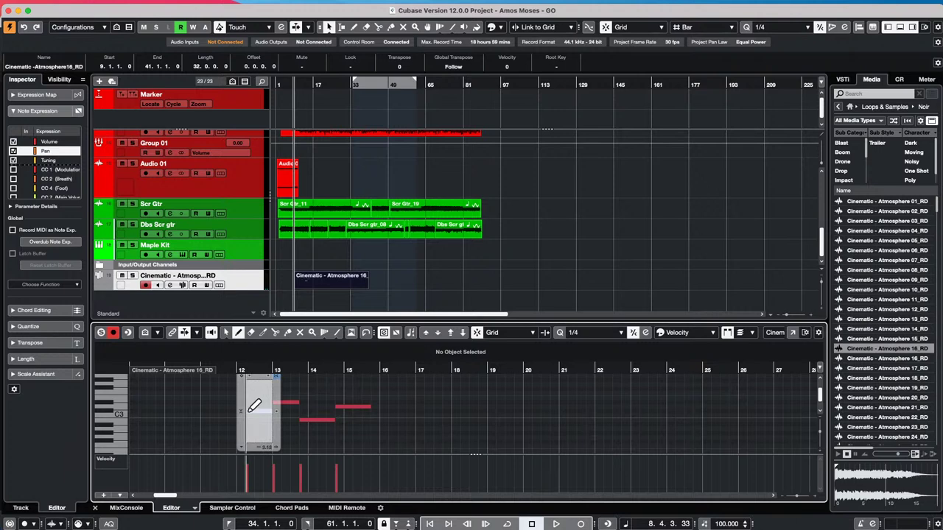
key("1")
Step: Draw a constant Pan value near the upper end of the range on the second note
double_click(289, 405)
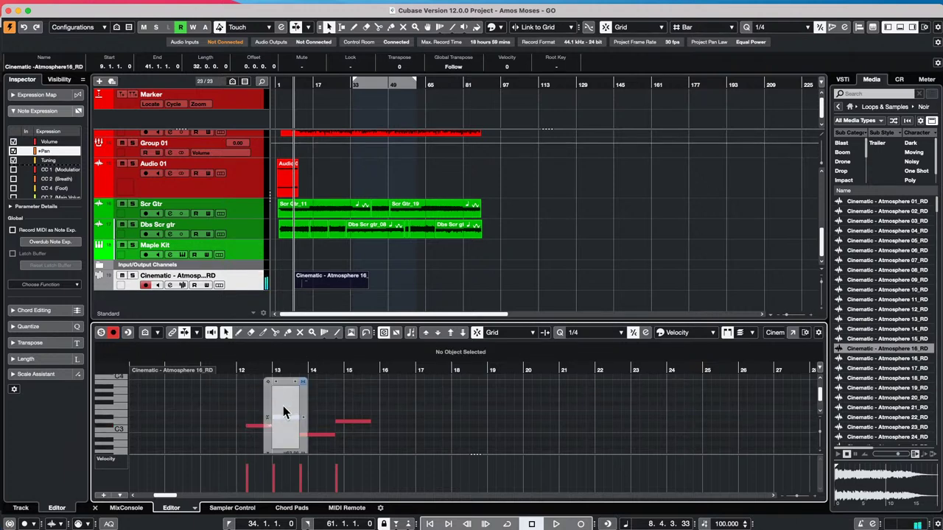
key("8")
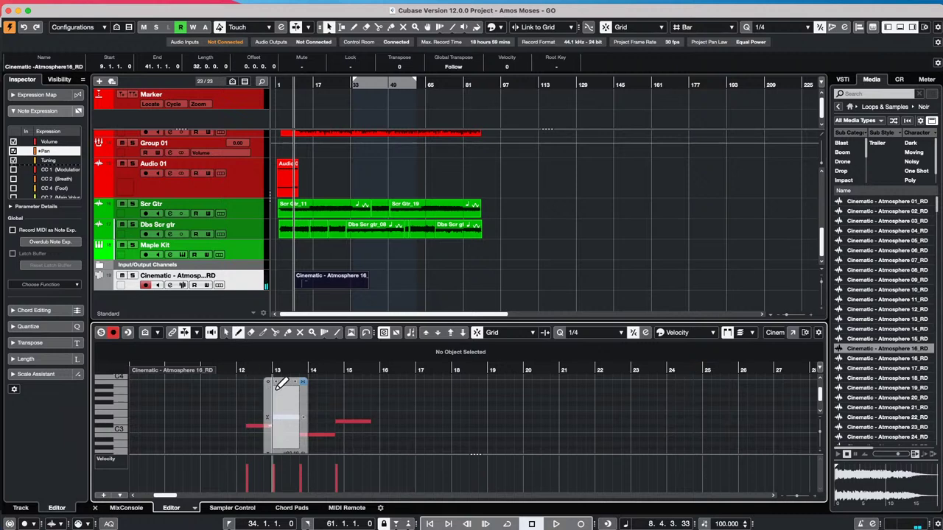
key("1")
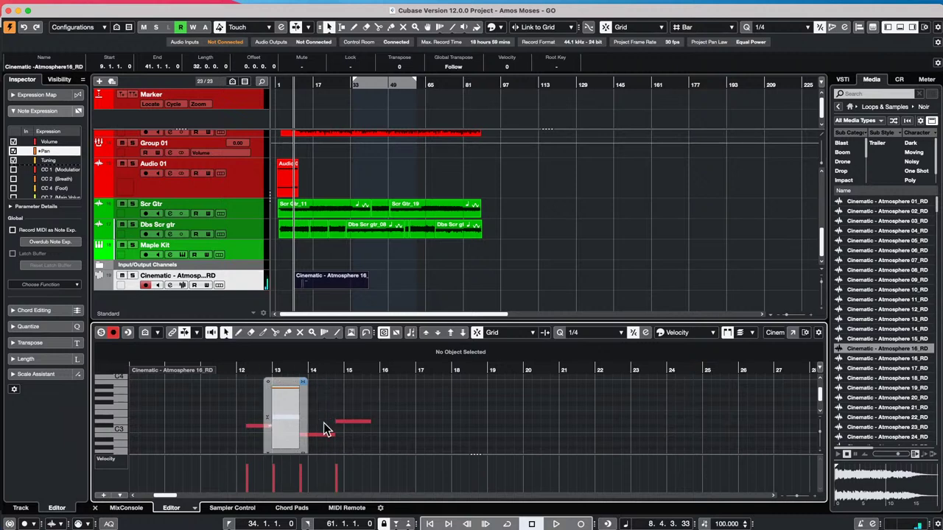
Step: Draw a constant Pan value of about -79 on the third note and close its expression editor
double_click(317, 435)
right_click(317, 436)
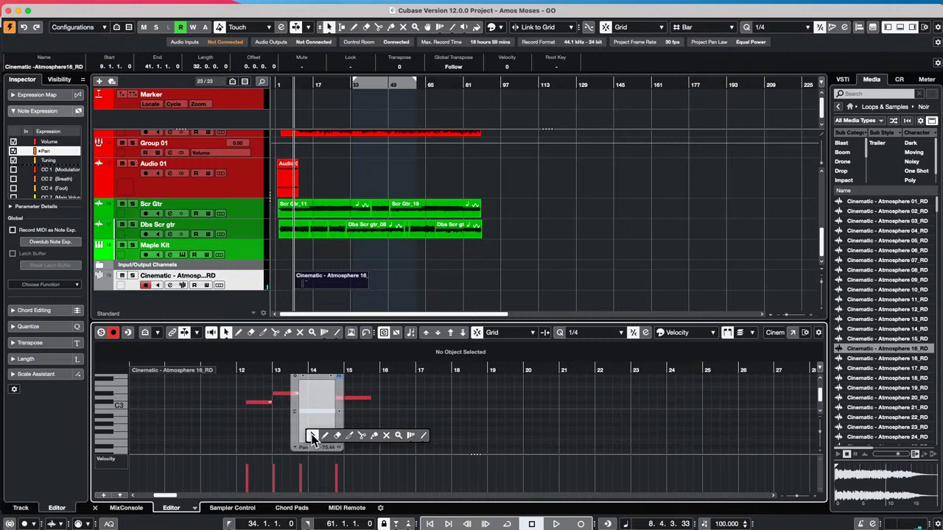
left_click(324, 436)
left_click(308, 439)
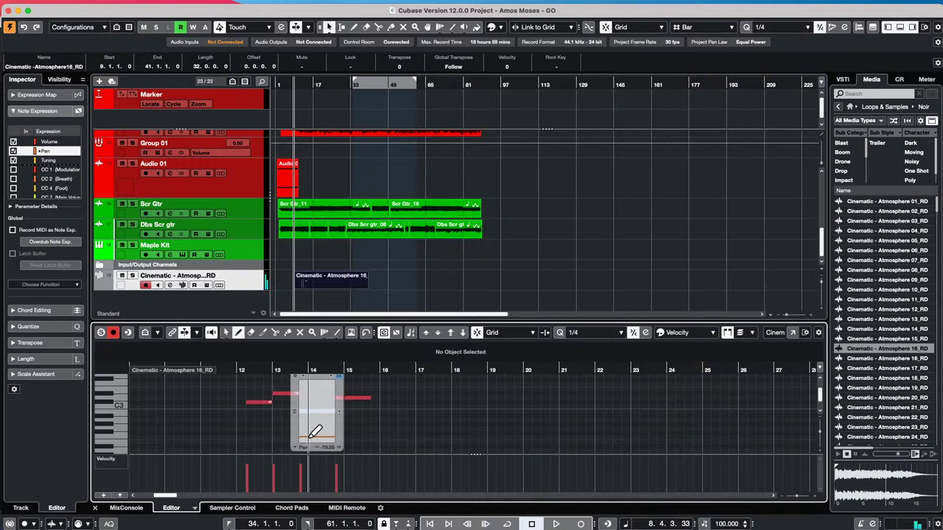
left_click(361, 407)
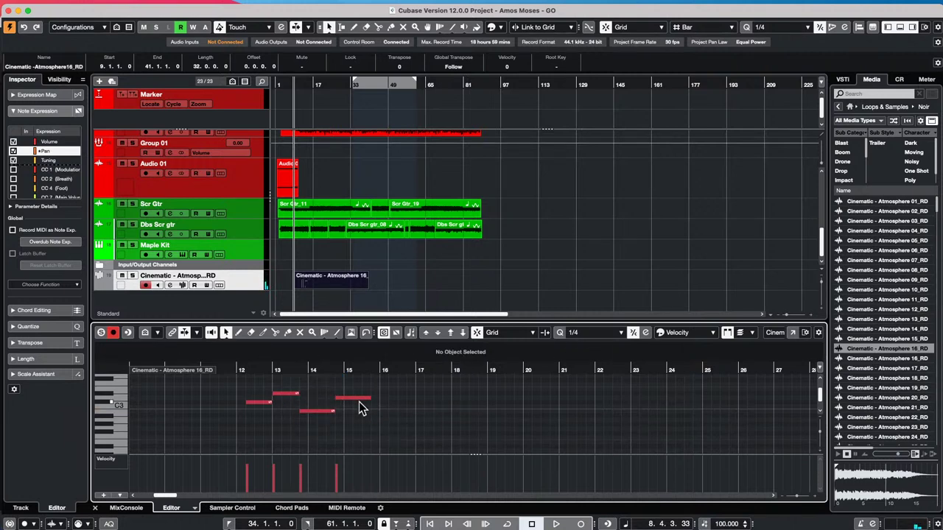
Step: Draw a constant Pan value at the centre of the range on the fourth note
double_click(360, 401)
right_click(353, 412)
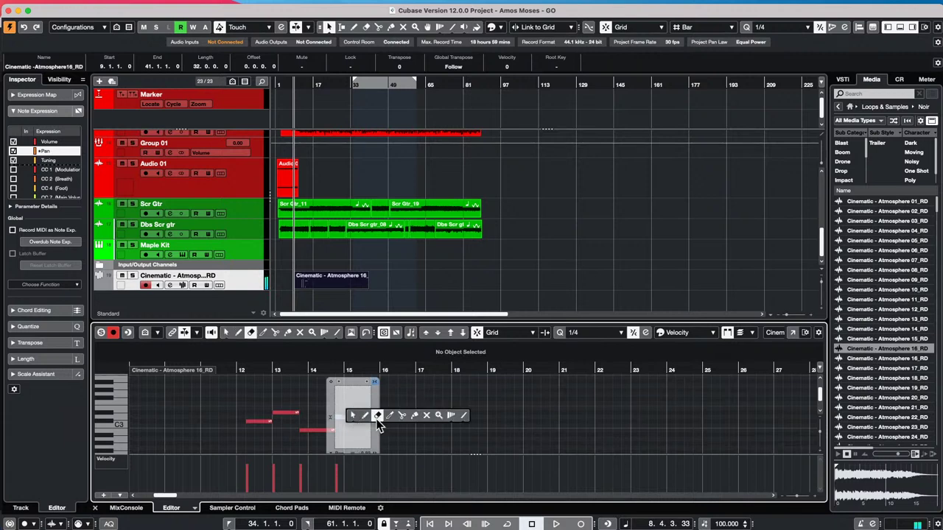
left_click(366, 417)
left_click(341, 417)
Step: Play the notes from just before bar 12 and solo the part being edited
mouse_move(247, 370)
left_mouse_down()
mouse_move(227, 370)
mouse_move(238, 369)
left_mouse_up()
left_click(229, 369)
key("space")
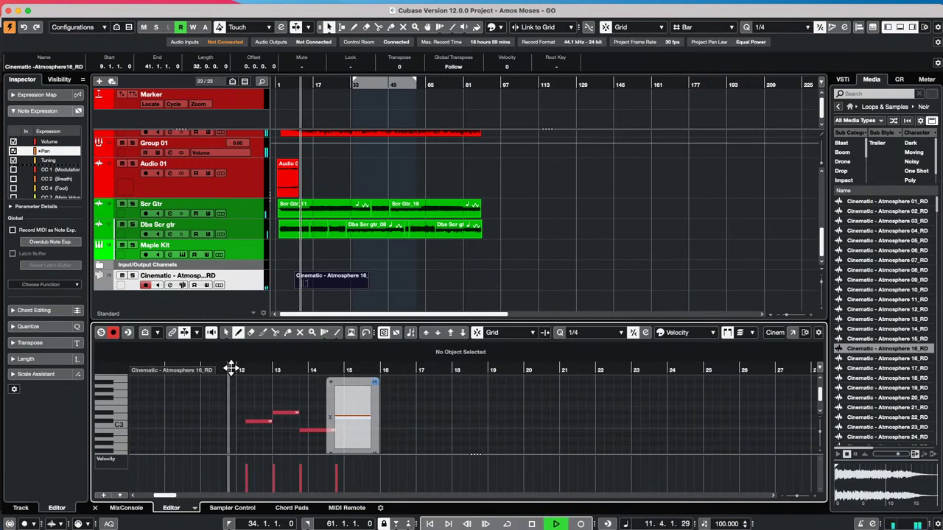
left_click(100, 333)
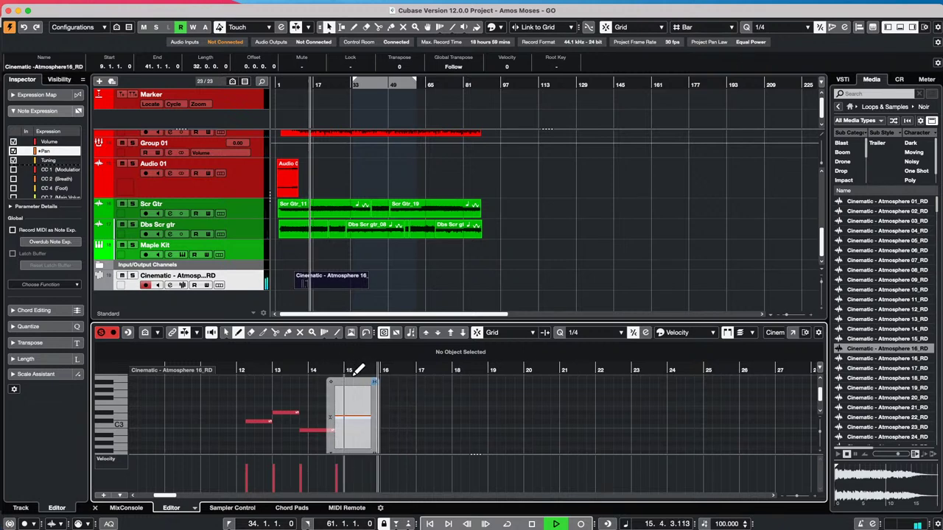
key("1")
key("space")
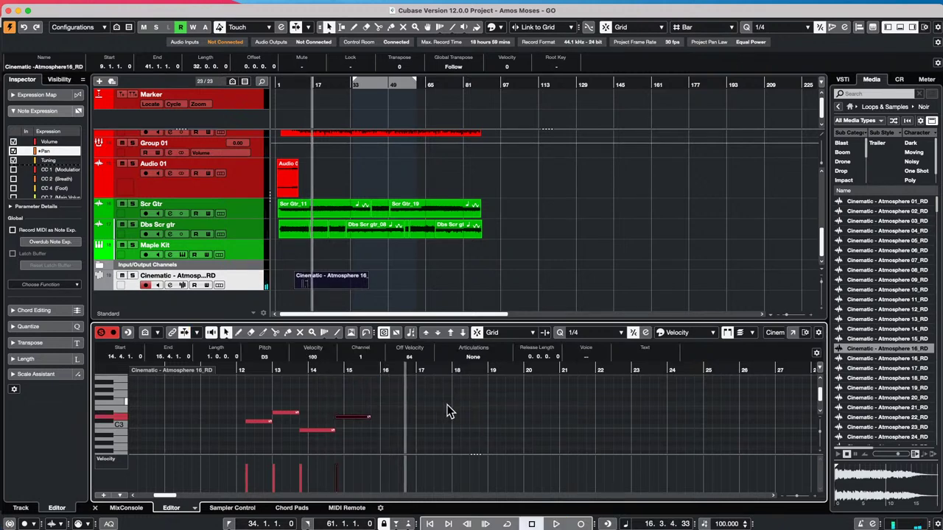
Step: Lengthen the final D3 note so it ends at 17.3.1
key("space")
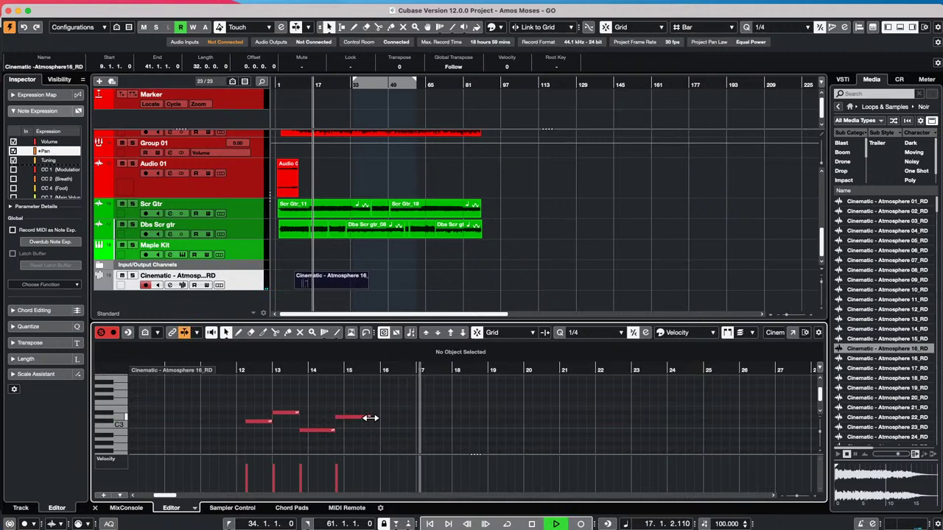
left_click_drag(372, 418, 424, 418)
key("space")
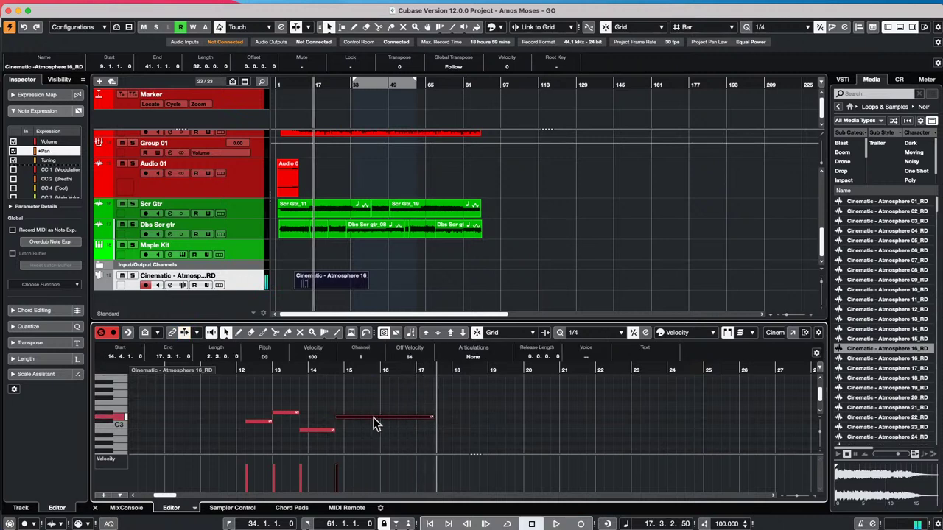
Step: Draw a rising Pan ramp from low to high across the lengthened D3 note and close its expression editor
left_click(372, 417)
right_click(346, 450)
left_click(358, 446)
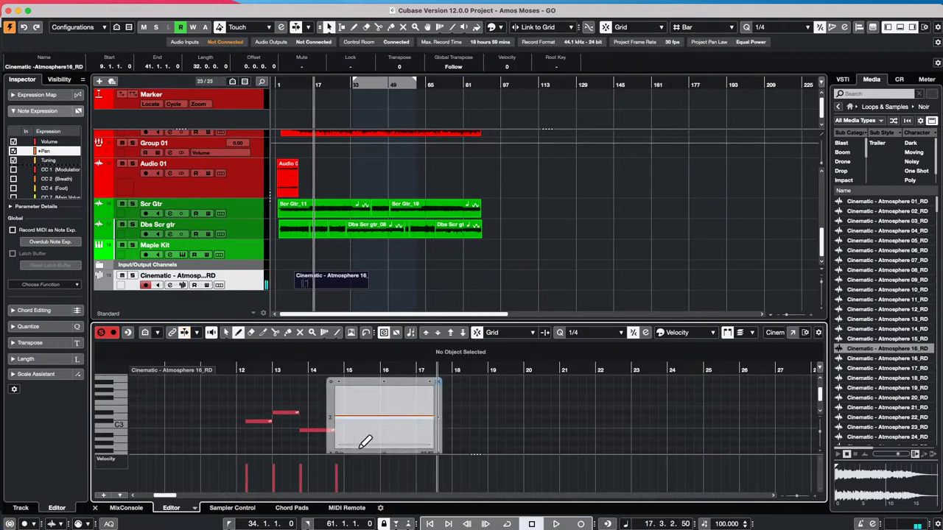
left_click(351, 434)
left_click_drag(355, 431, 434, 383)
left_click(299, 368)
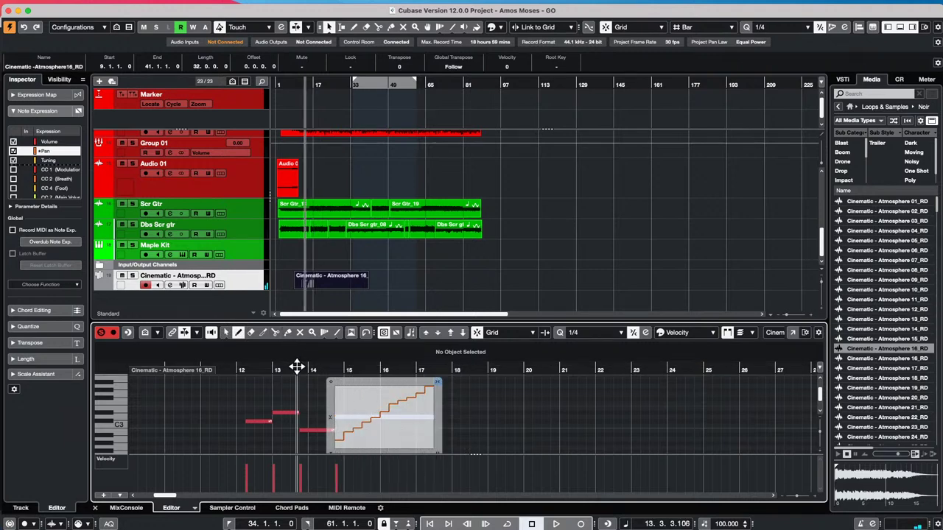
left_click(517, 402)
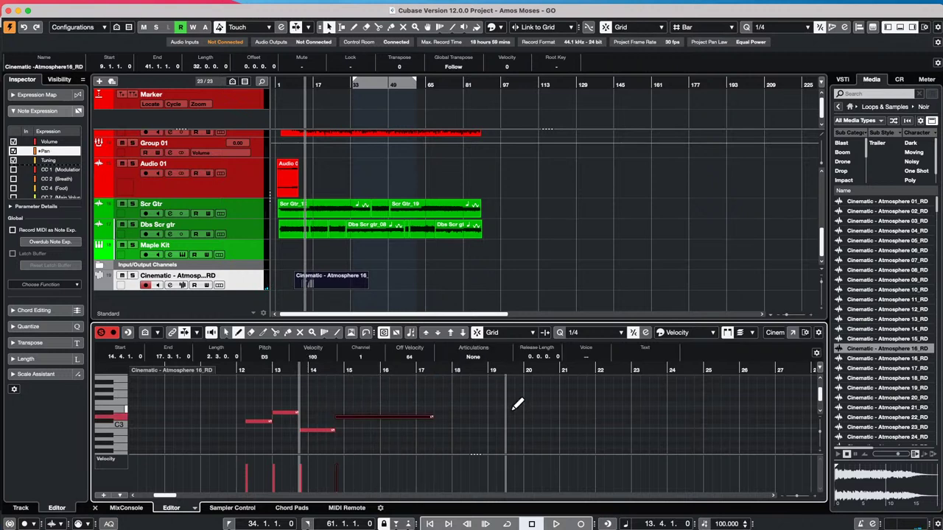
Step: Draw a G2 note beneath the long D3 note, from 14.4.1 to 17.2.1
left_click(344, 447)
mouse_move(344, 445)
left_mouse_down()
mouse_move(429, 439)
mouse_move(408, 438)
left_mouse_up()
scroll(405, 428, "down", 3)
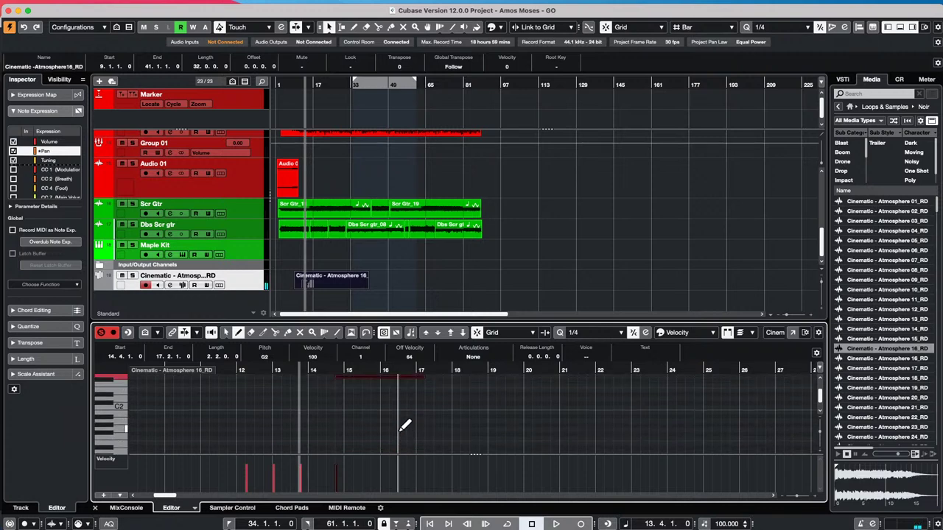
right_click(379, 422)
left_click(383, 422)
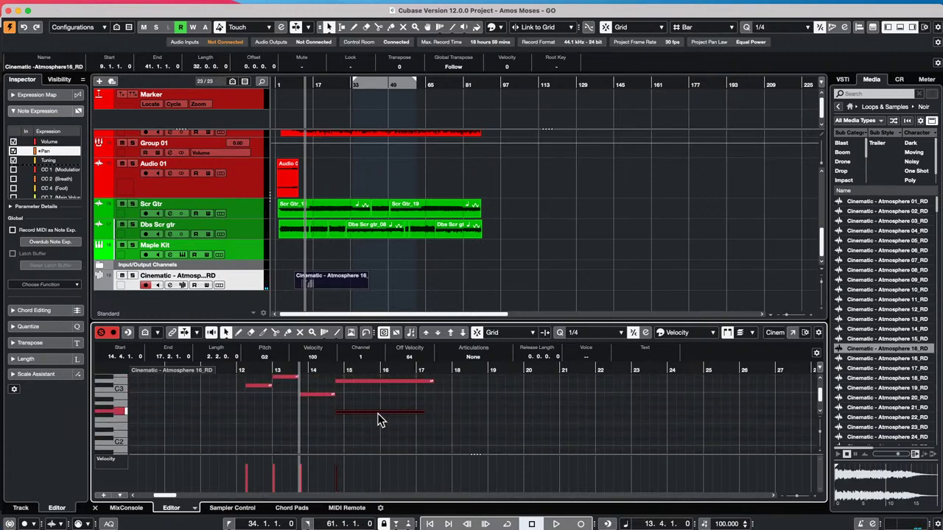
Step: Draw a falling Pan ramp from high to low across the G2 note
right_click(379, 419)
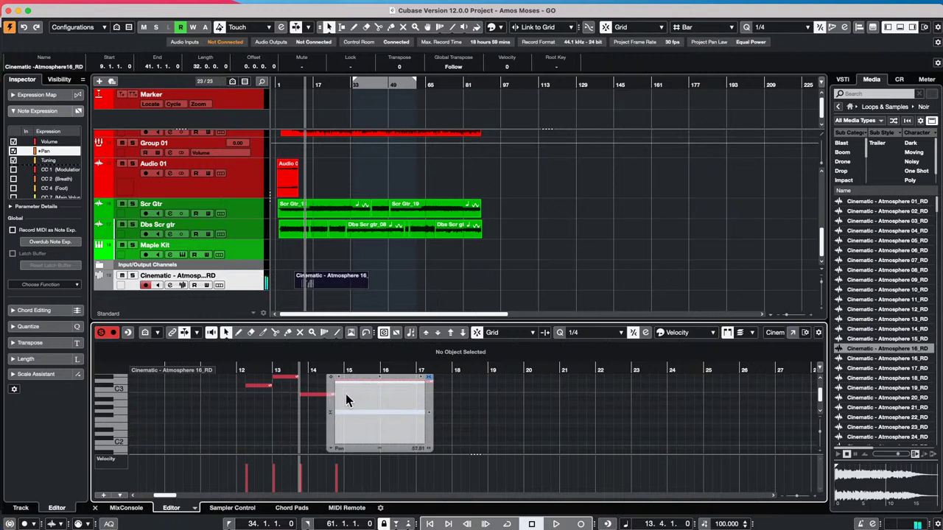
left_click(359, 396)
mouse_move(337, 386)
left_mouse_down()
mouse_move(379, 403)
mouse_move(421, 437)
left_mouse_up()
Step: Close the G2 note's expression editor and audition the notes with their panning from bar 12
left_click(241, 370)
key("1")
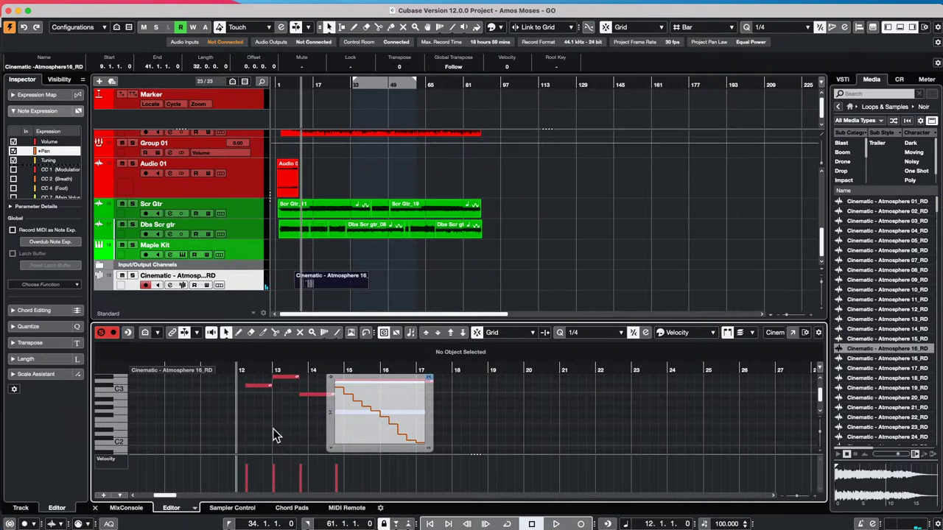
key("Escape")
scroll(269, 424, "up", 3)
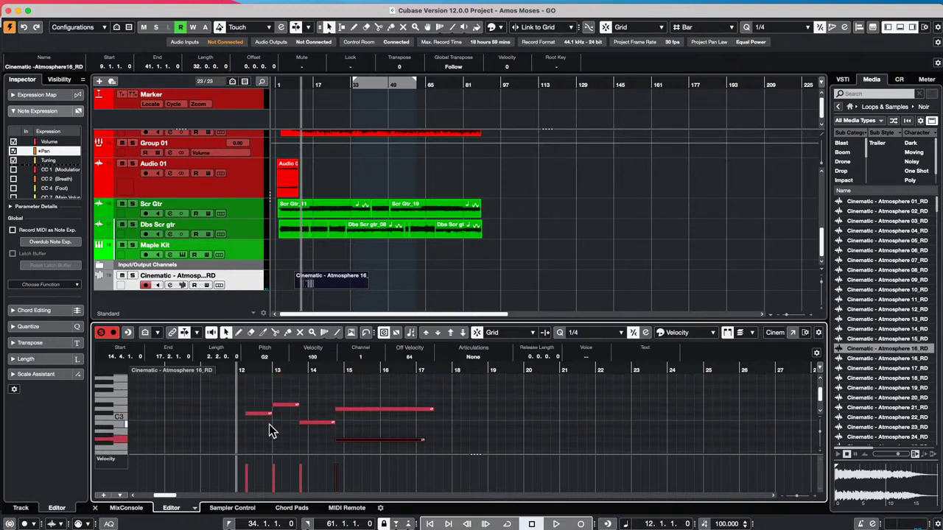
key("space")
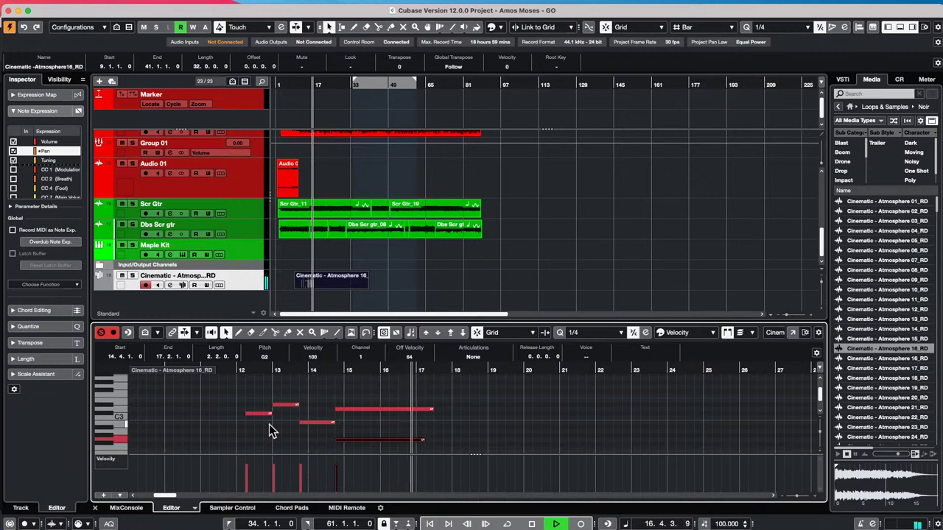
key("space")
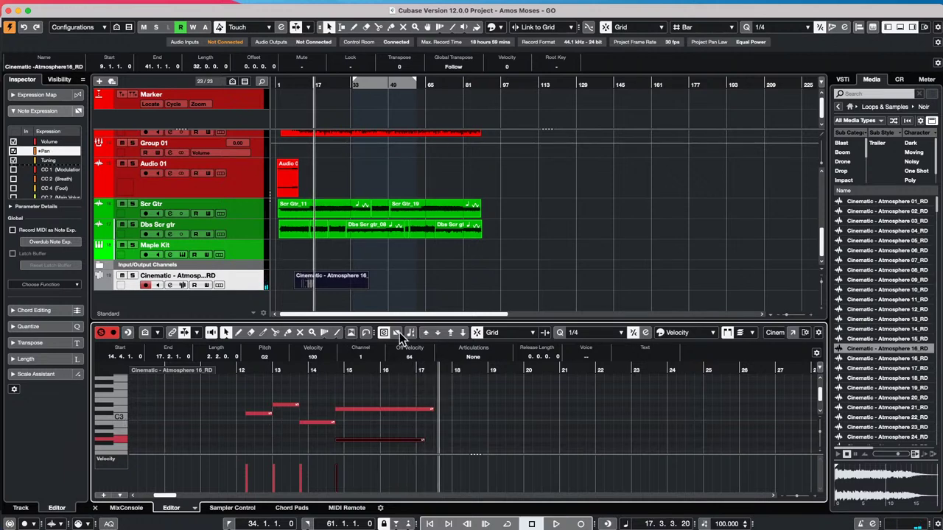
Step: Start adding an external effect in the audio connections, with both the send and return configurations set to Mono
left_click(394, 394)
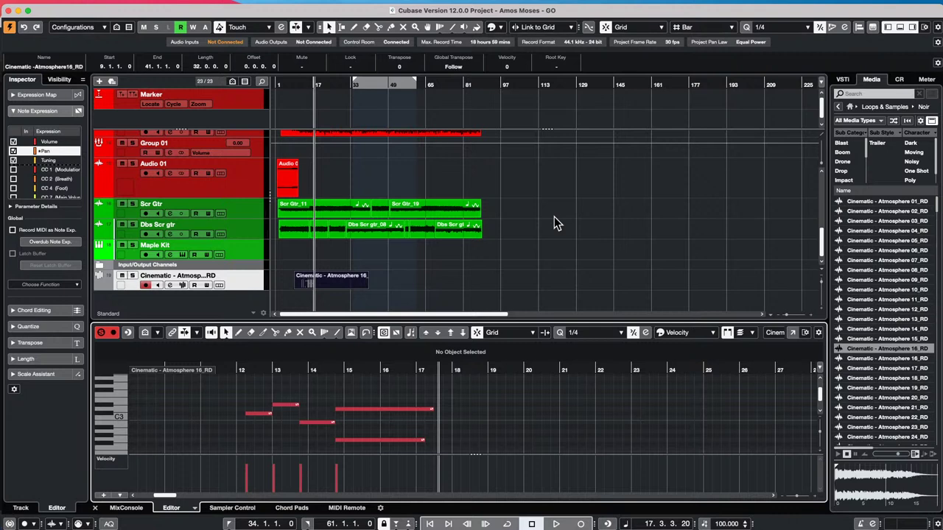
left_click(293, 6)
left_click(293, 20)
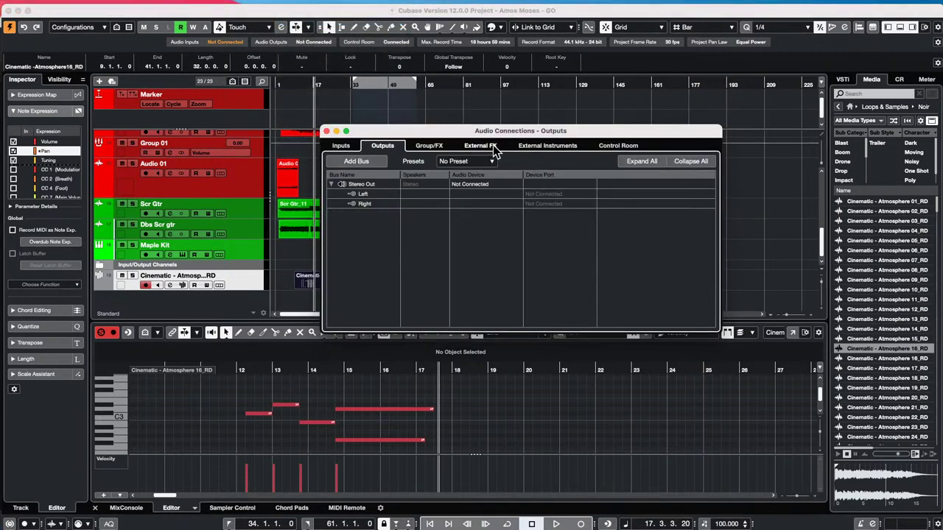
left_click(486, 149)
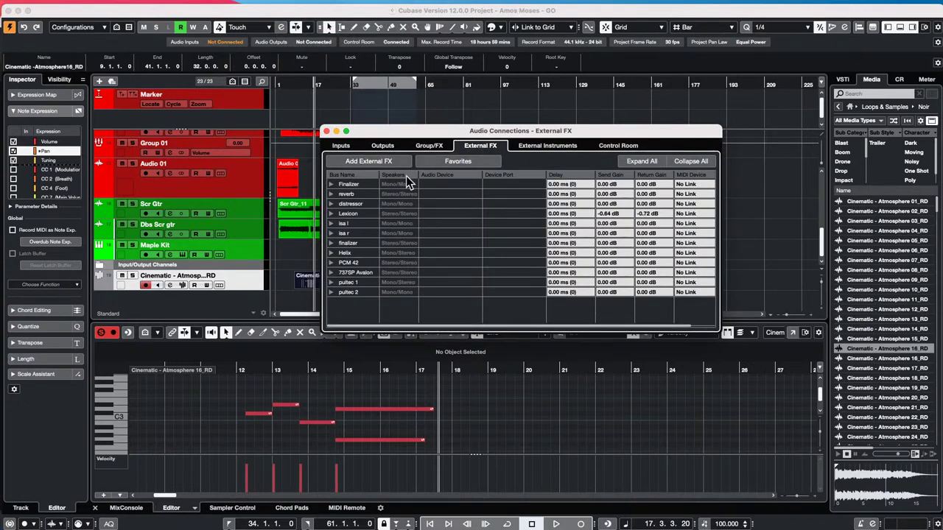
left_click(384, 163)
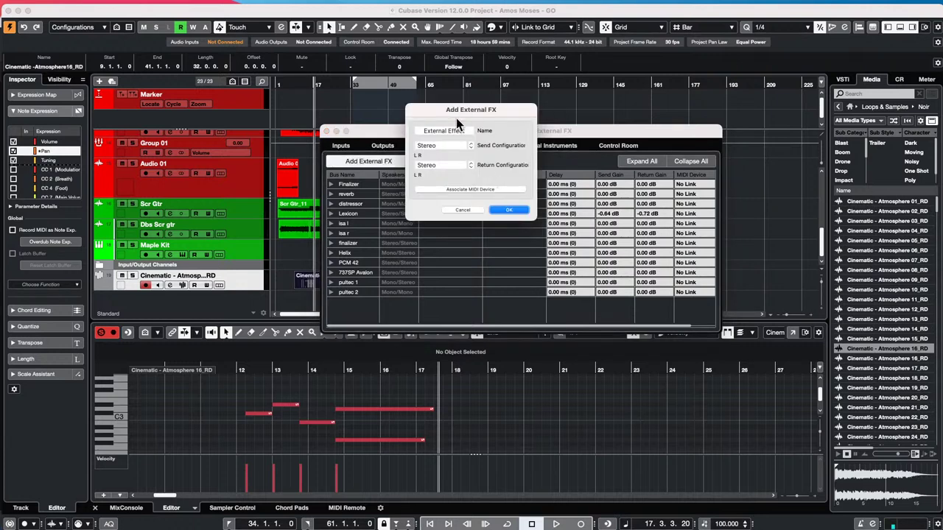
left_click(444, 146)
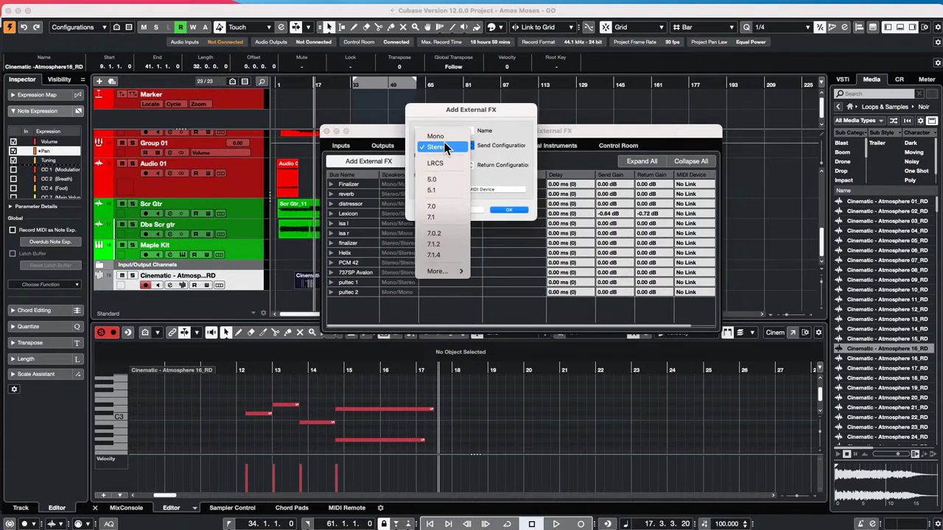
left_click(436, 136)
left_click(444, 167)
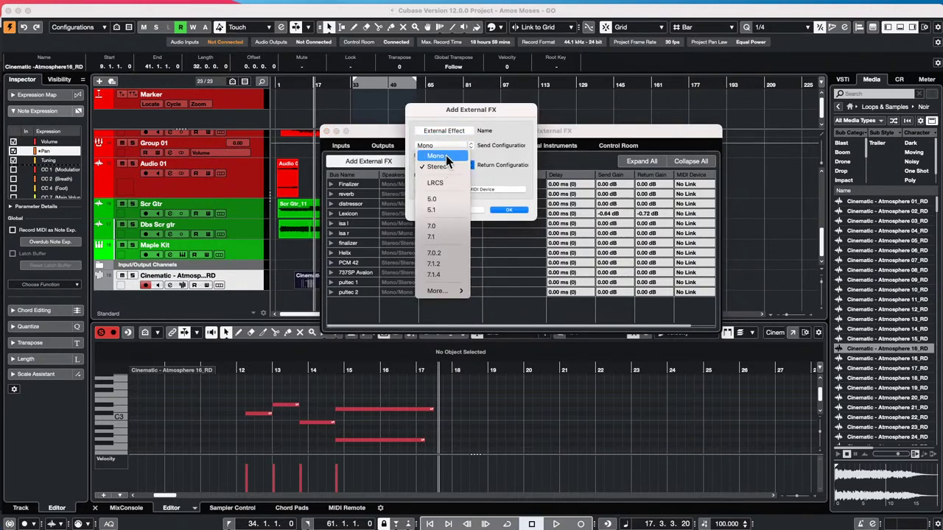
left_click(446, 155)
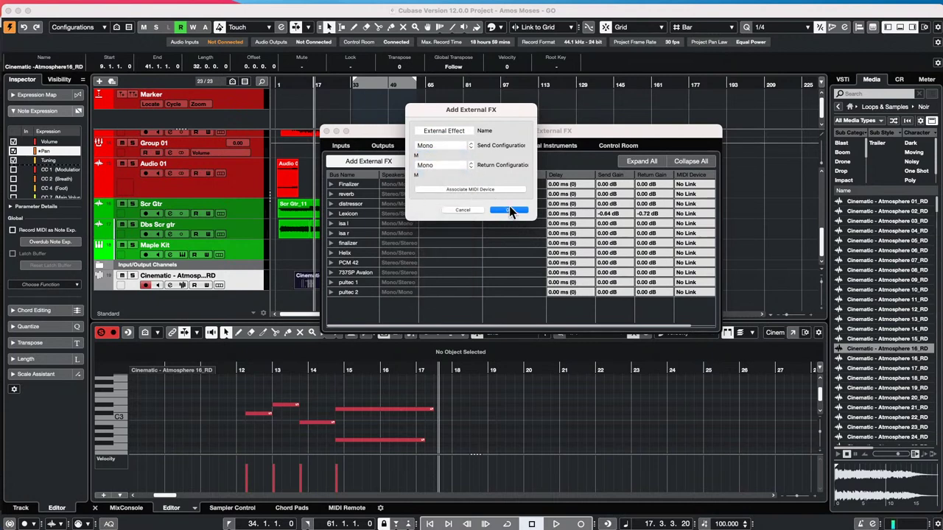
Step: Name the new external effect "Distortion +", create it and close the audio connections
double_click(455, 130)
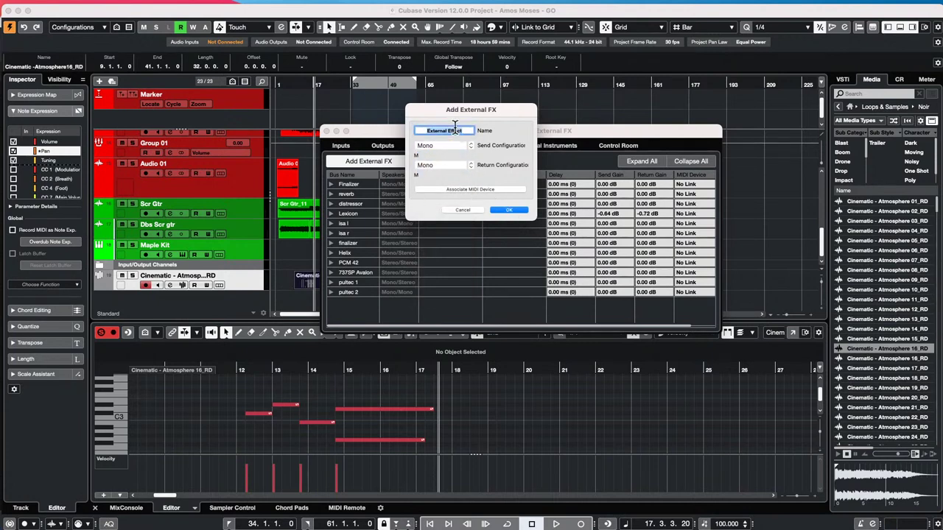
type("Distortion +")
left_click(508, 210)
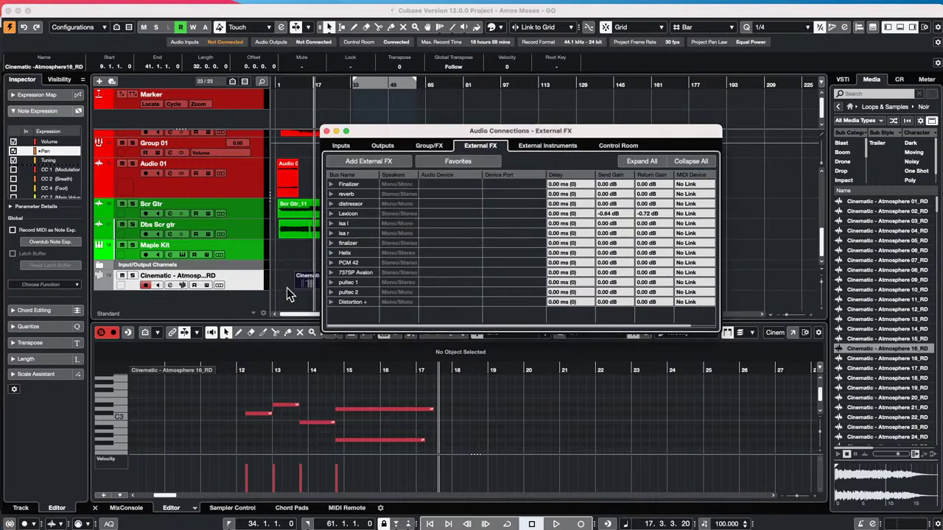
left_click(327, 132)
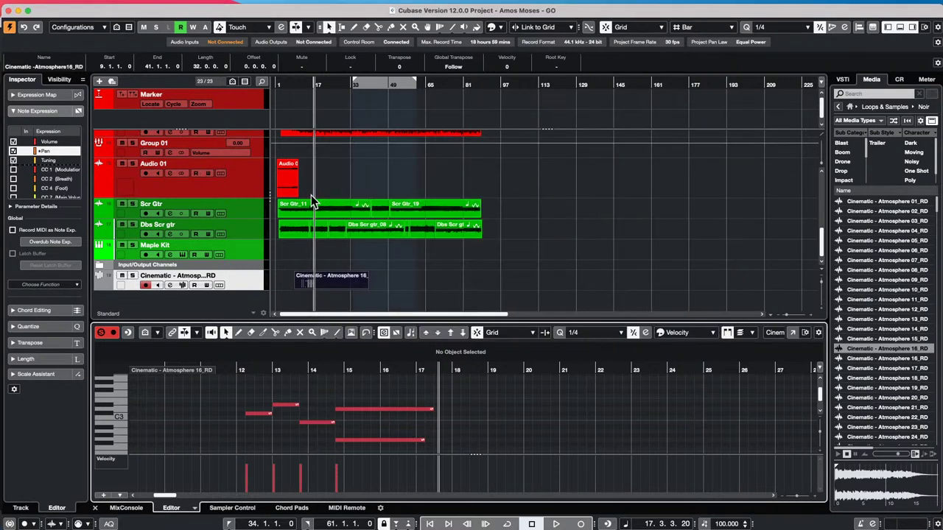
Step: Load the external plug-in Distortion + into the first insert slot of the Audio 01 track
left_click(232, 185)
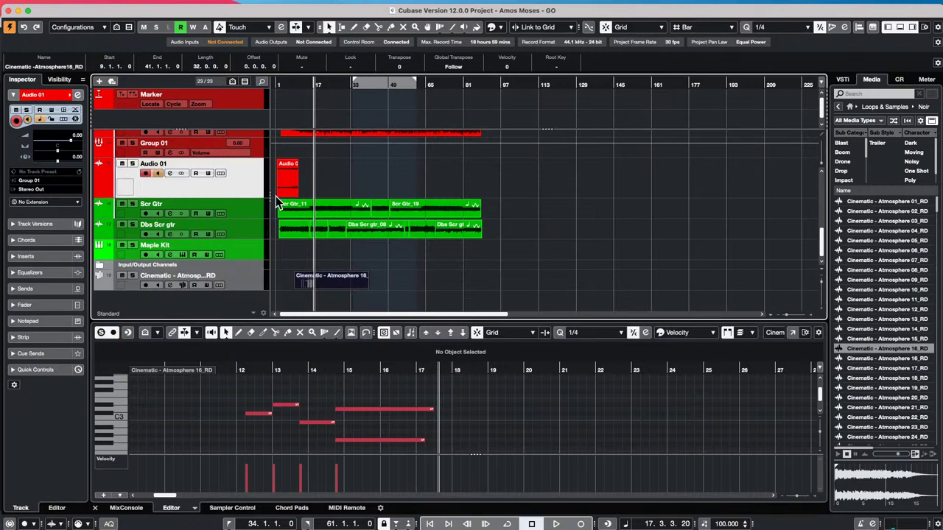
left_click(32, 257)
left_click(72, 168)
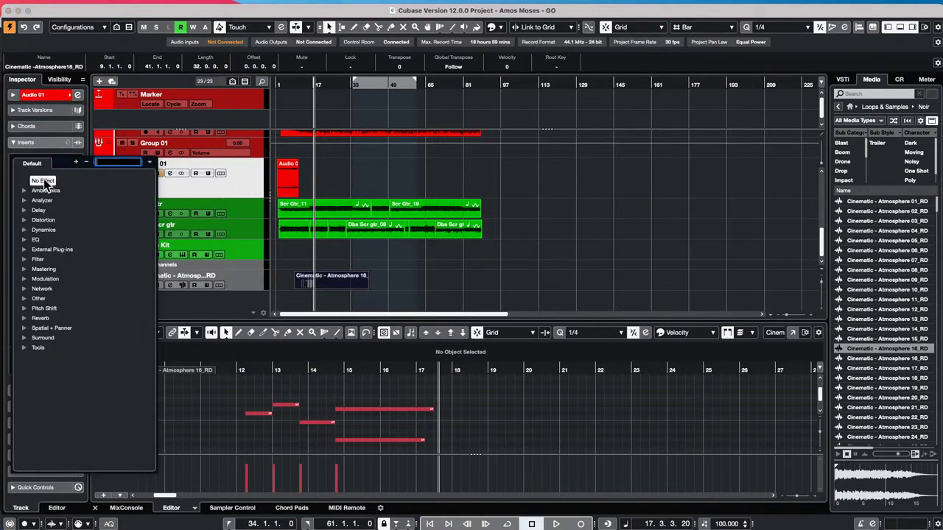
left_click(25, 249)
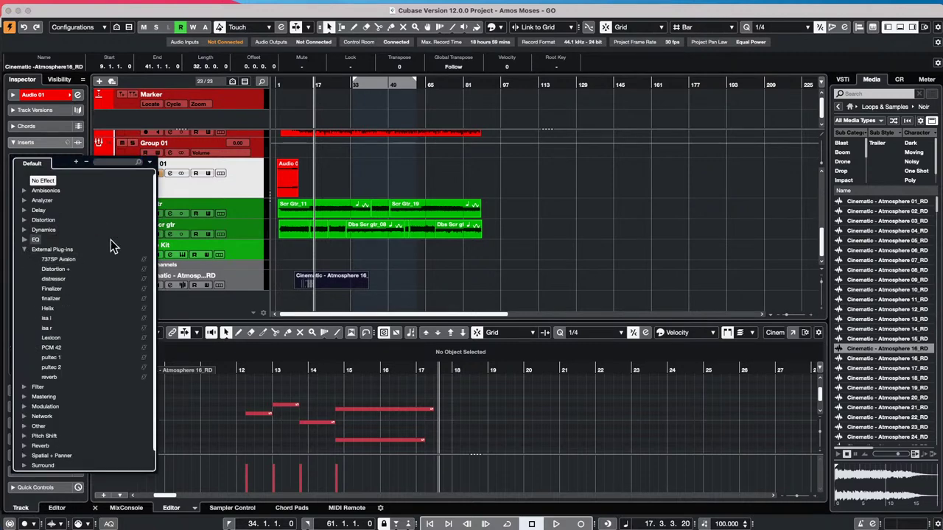
left_click(55, 269)
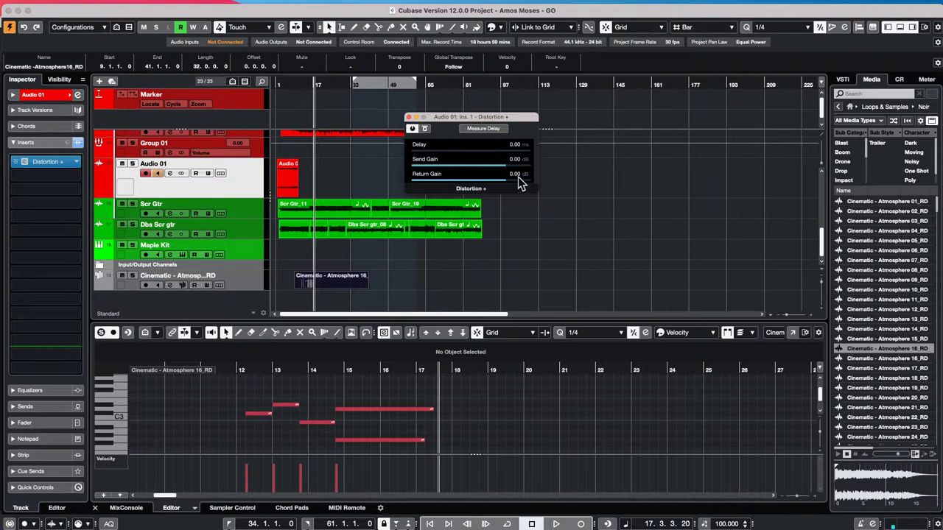
Step: Examine the send and return bus connections of the Distortion + external effect, then close the audio connections
left_click(302, 5)
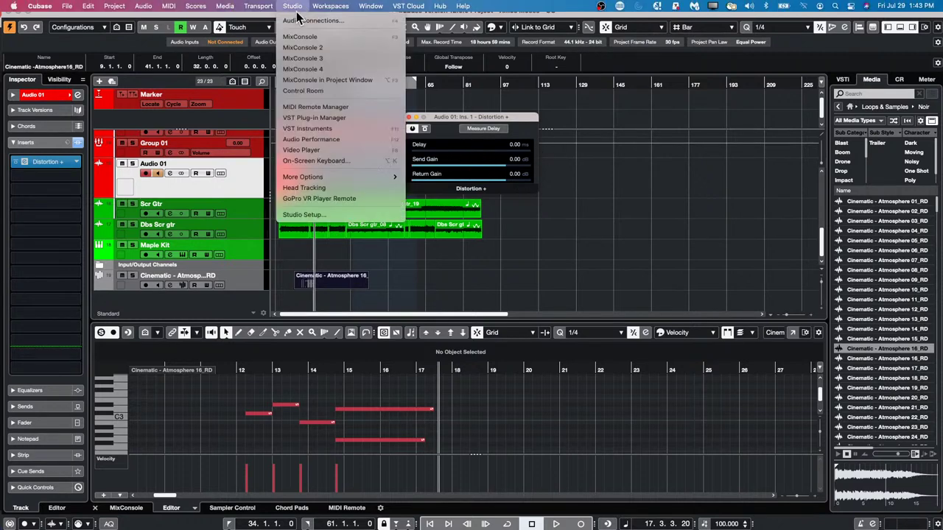
left_click(324, 107)
left_click_drag(380, 133, 217, 212)
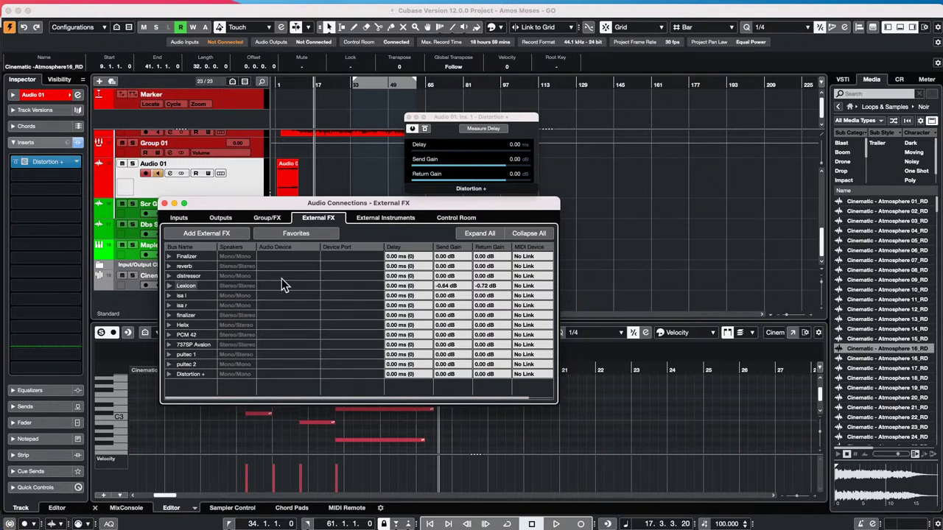
left_click(169, 374)
scroll(360, 353, "down", 1)
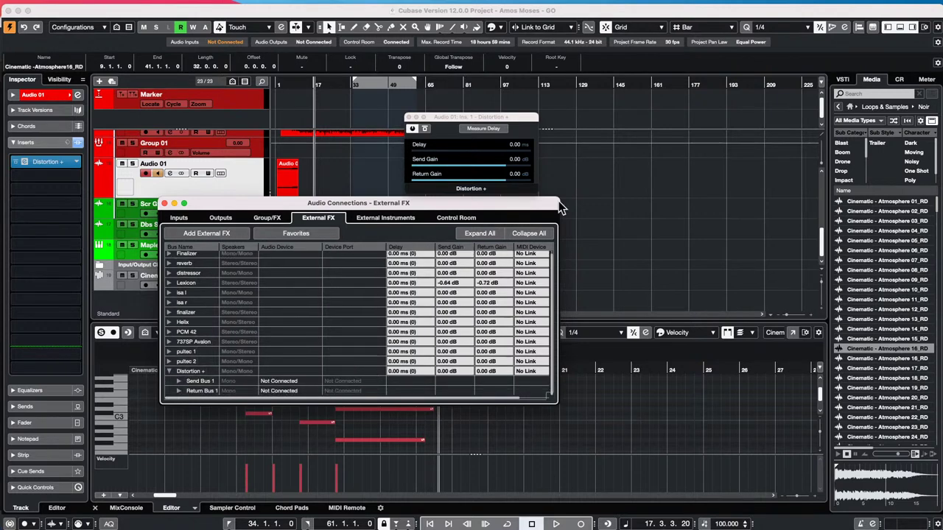
key("F4")
left_click(601, 188)
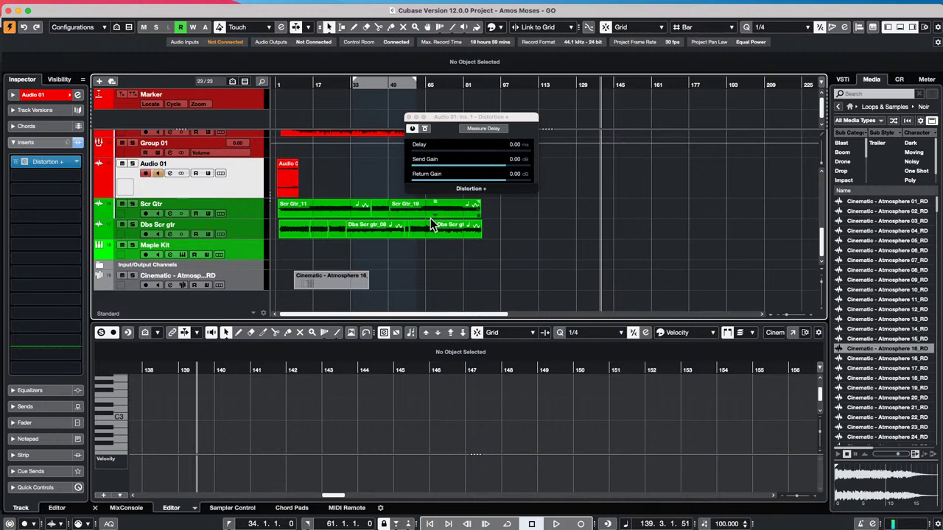
Step: Measure the loop delay of the Distortion + external effect on Audio 01
left_click(493, 128)
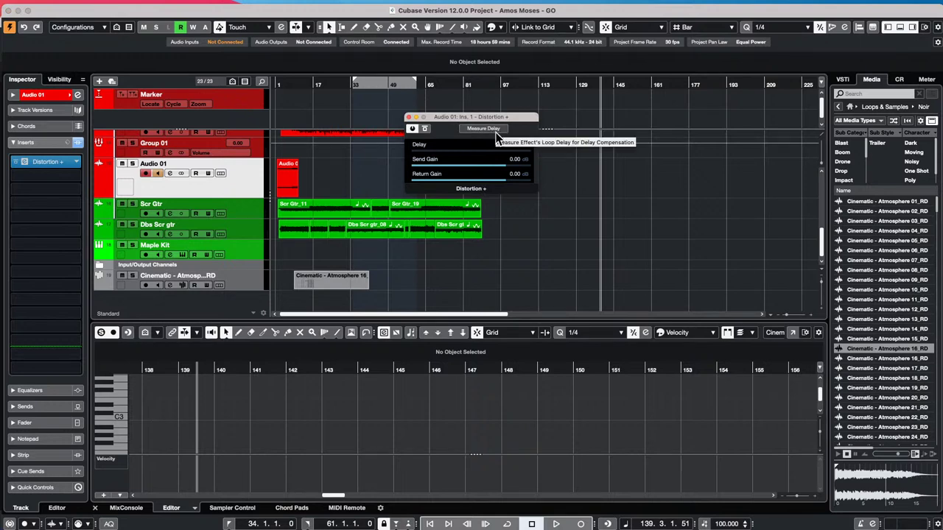
left_click(493, 129)
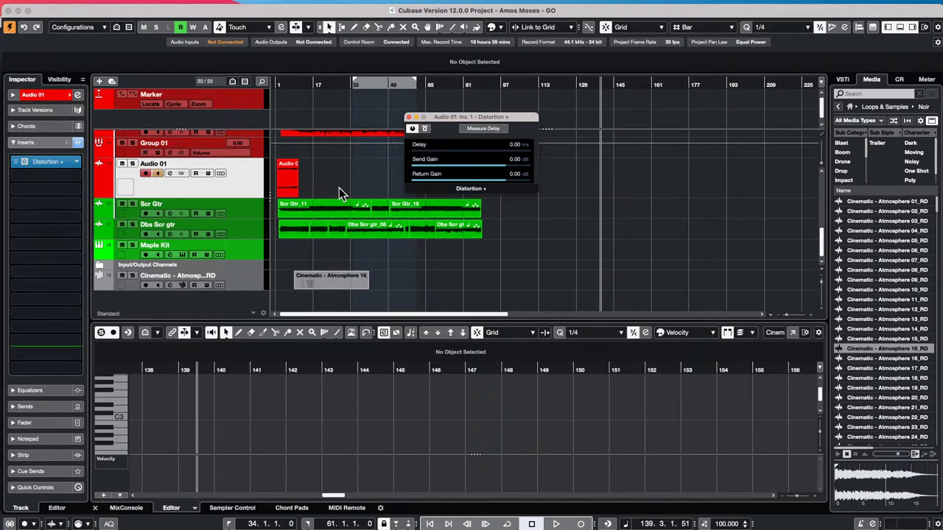
left_click(481, 130)
Step: Transfer the sample of the Cinematic - Atmosphere 16_RD sampler track to a new Groove Agent SE instrument
left_click(342, 284)
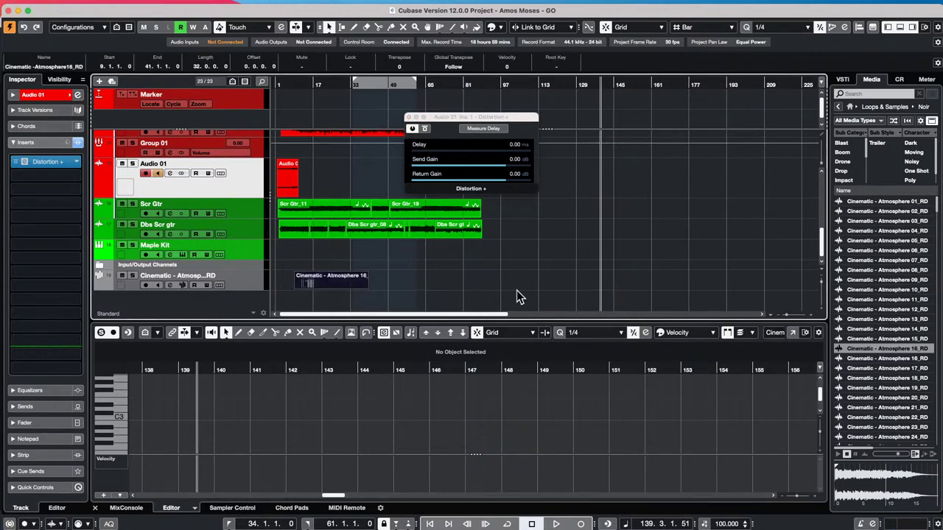
left_click(257, 280)
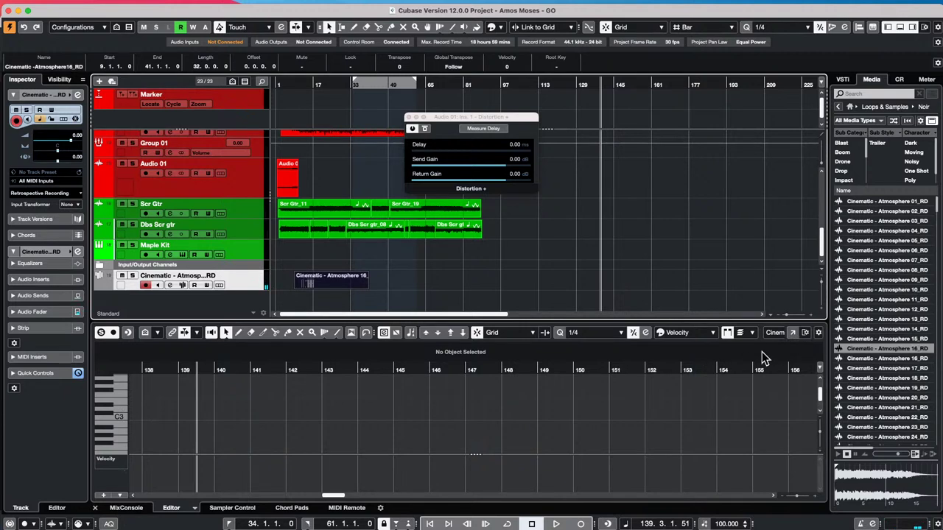
left_click(581, 399)
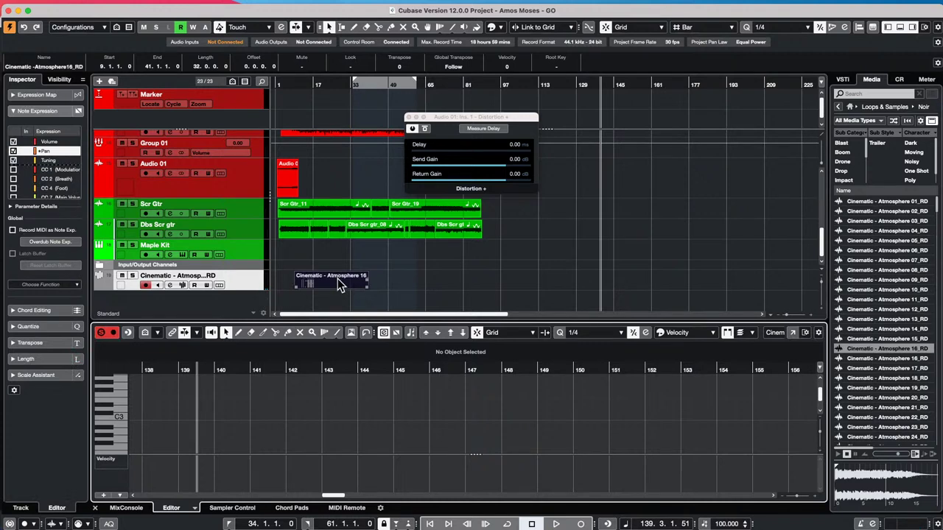
left_click(243, 509)
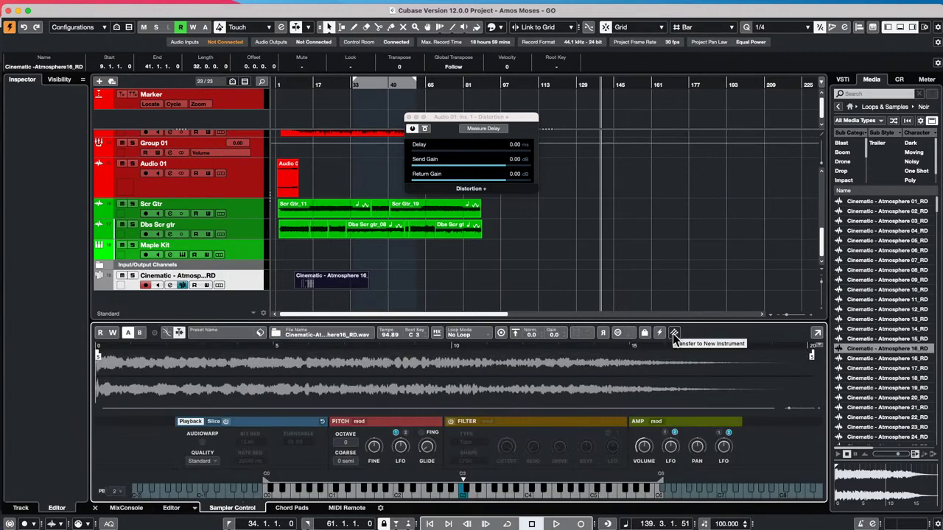
left_click(674, 334)
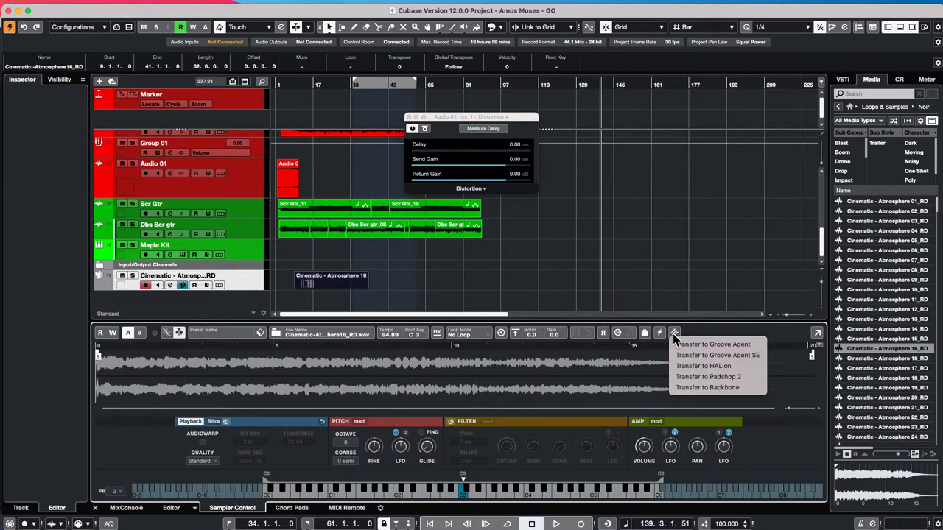
left_click(730, 355)
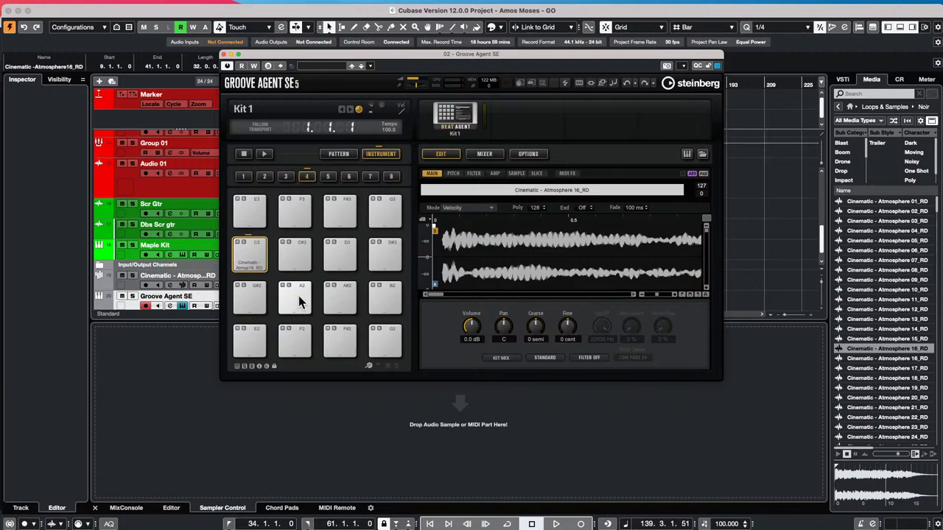
Step: Audition the sample on Groove Agent's C3 pad and set its coarse pitch to 12 semitones
left_click(251, 251)
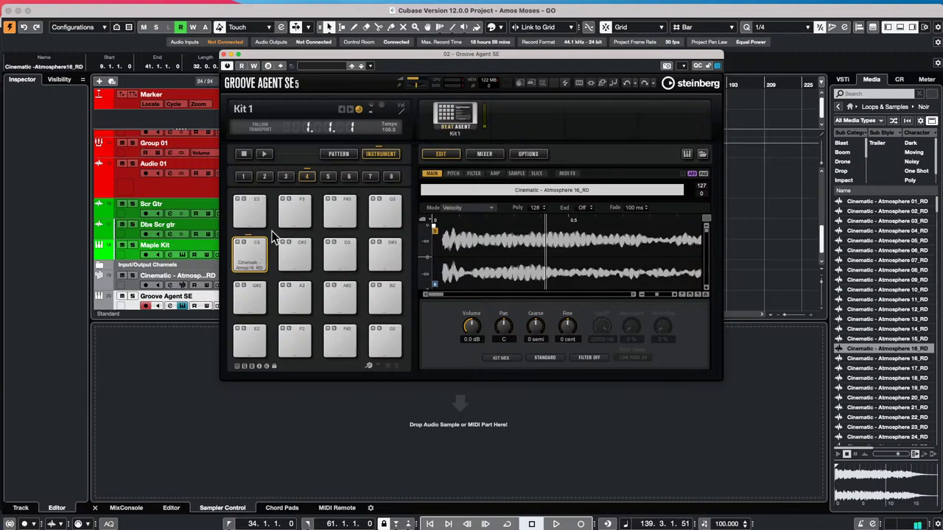
left_click(454, 174)
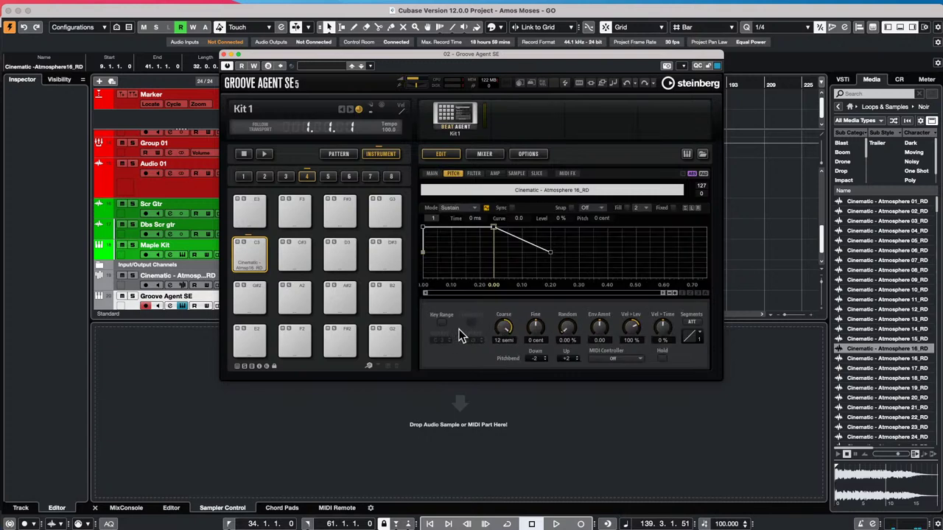
left_click(439, 174)
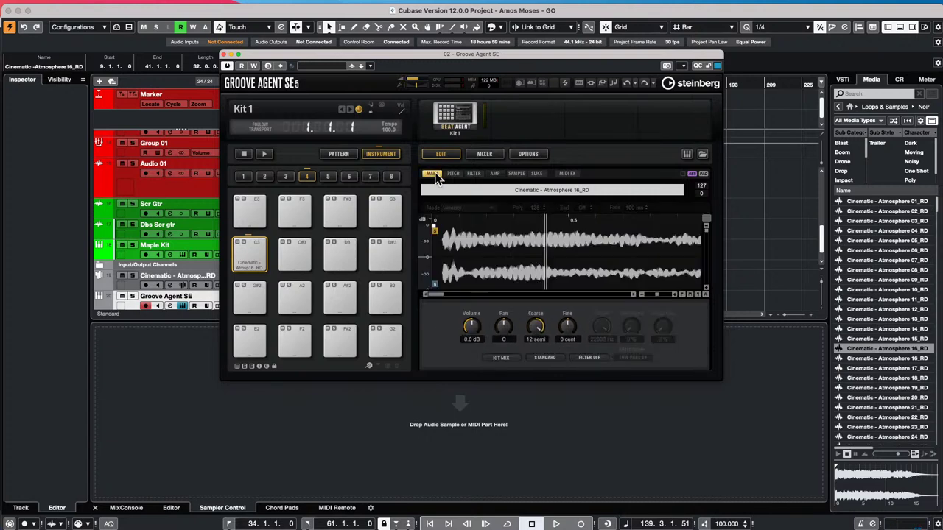
Step: Enable the C3 pad's key range from C3 to beyond G3 and audition the C#3 and C3 pads
left_click(452, 174)
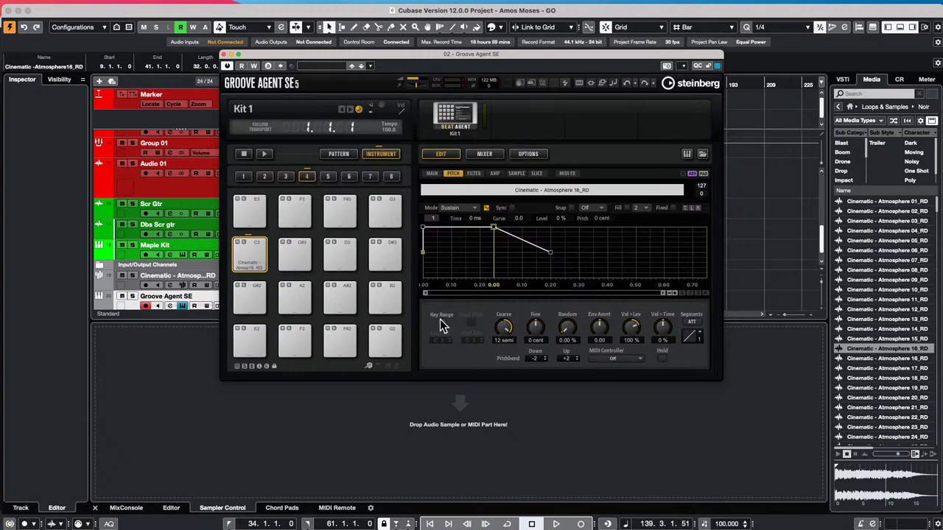
scroll(477, 344, "up", 6)
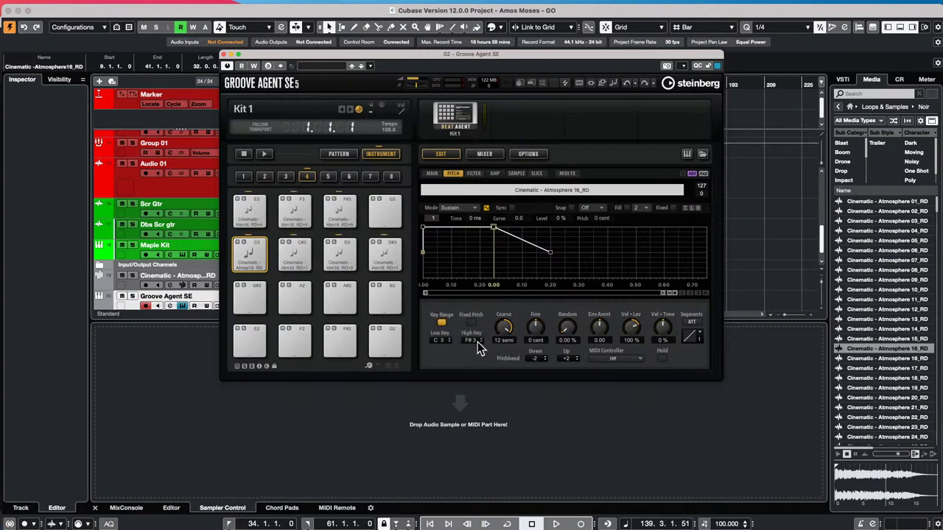
scroll(478, 342, "up", 3)
left_click(294, 254)
left_click(249, 254)
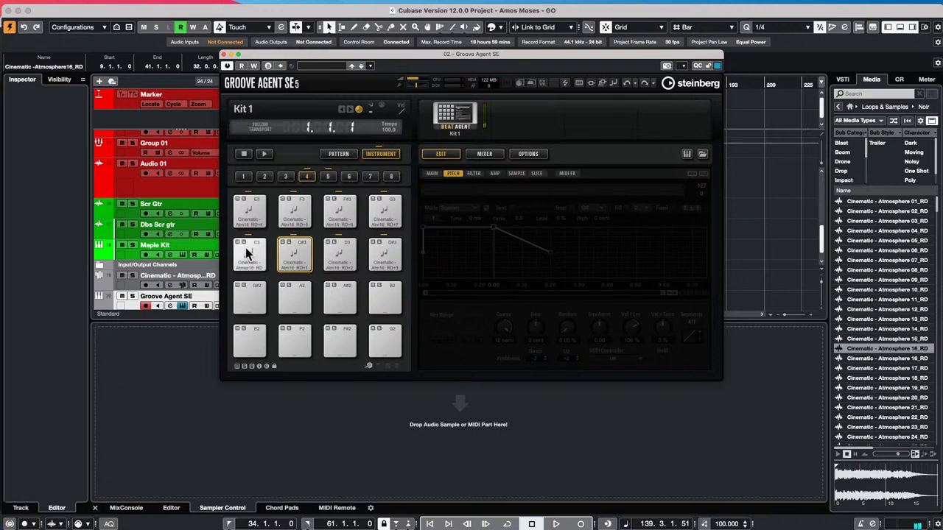
Step: Set the C3 pad's pan to R100 and audition it
left_click(431, 173)
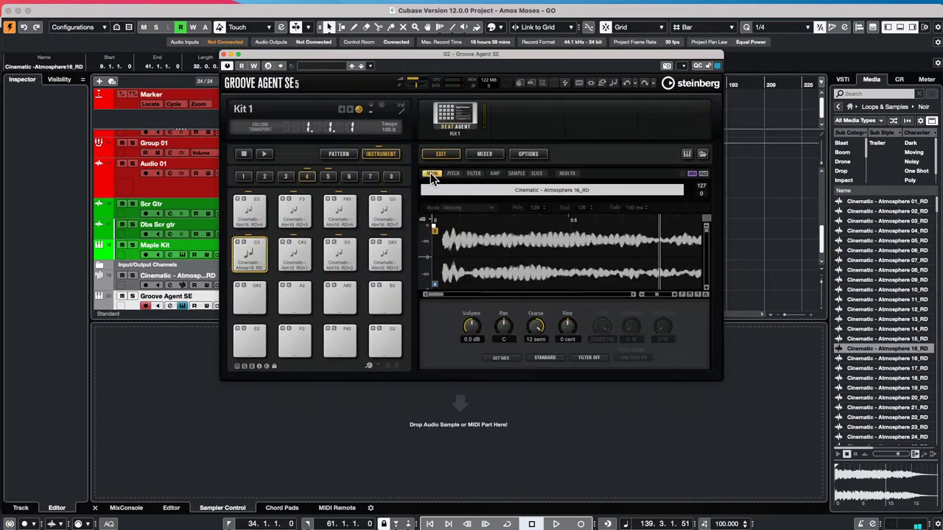
left_click(242, 254)
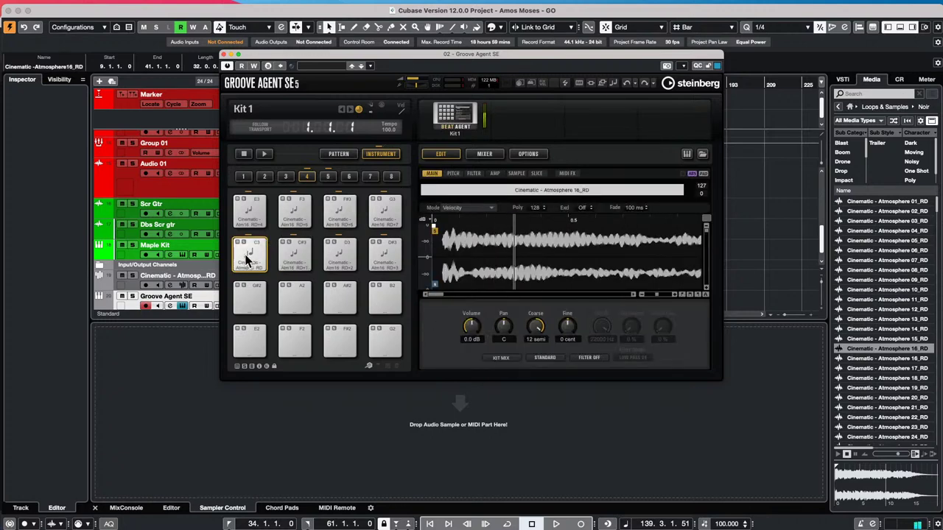
left_click_drag(509, 324, 510, 288)
left_click(258, 256)
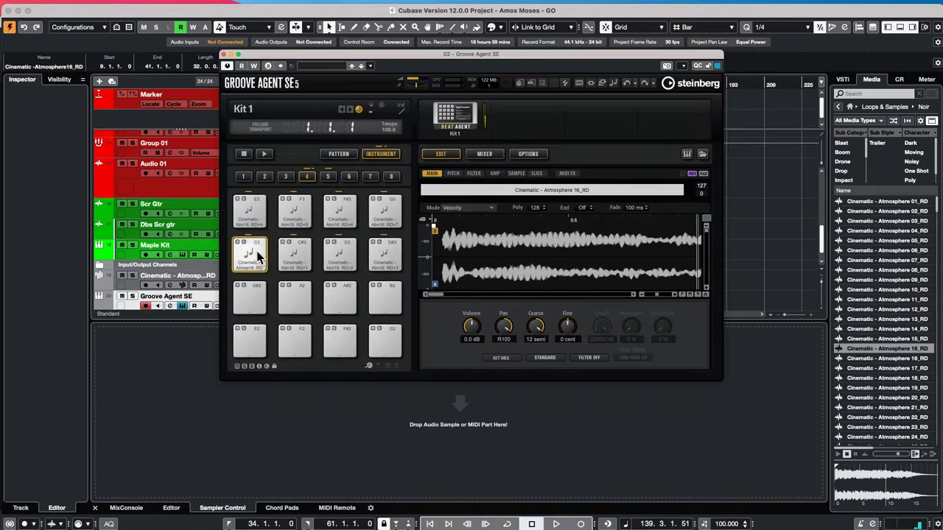
Step: Audition the C#3 and C3 pads, set the C3 pad's pan to R48, and close the Groove Agent and external effect windows
left_click(303, 258)
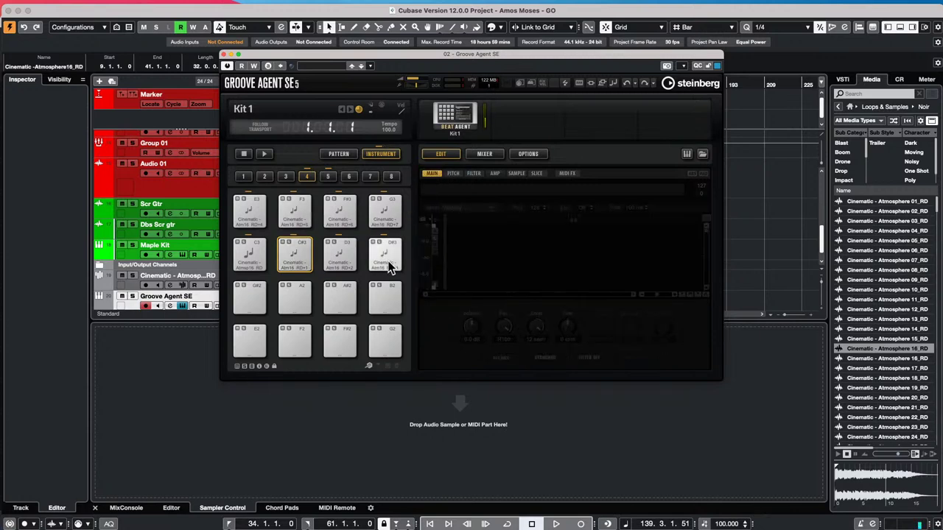
left_click(246, 251)
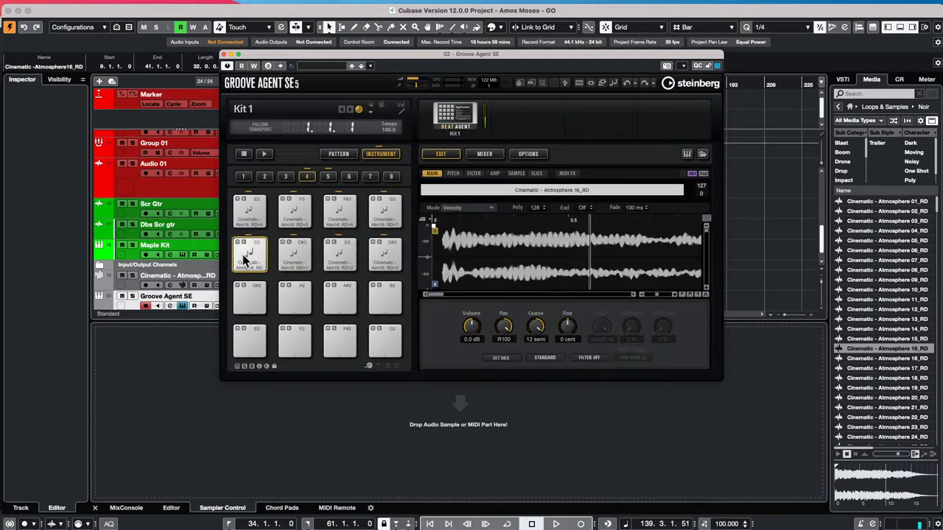
left_click_drag(504, 327, 501, 358)
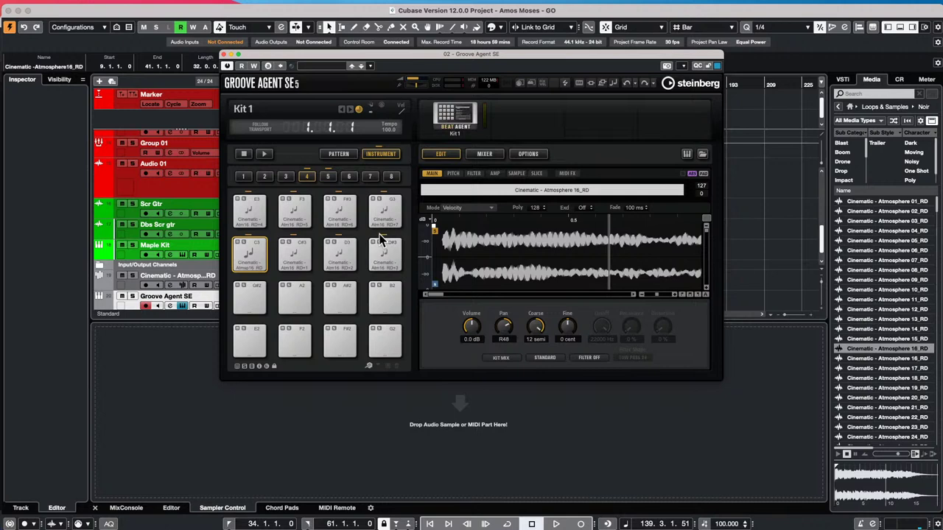
left_click(225, 55)
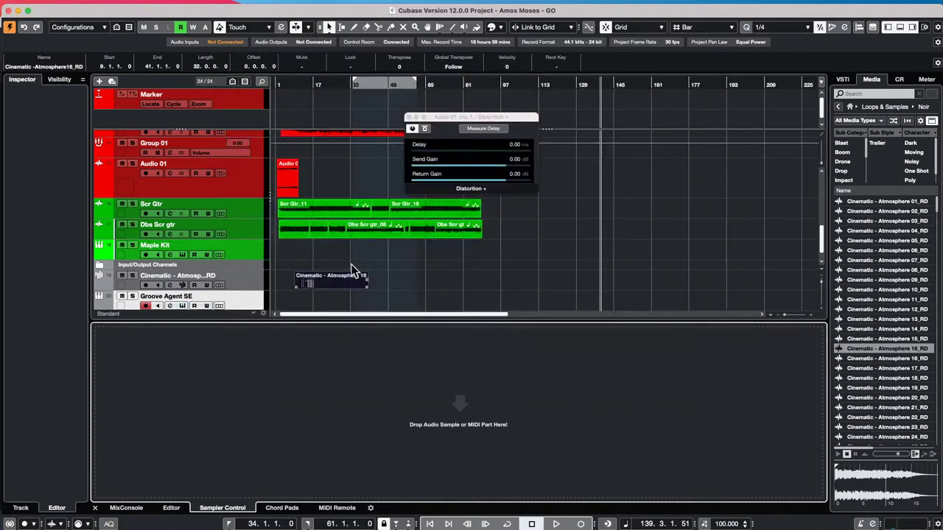
left_click(409, 117)
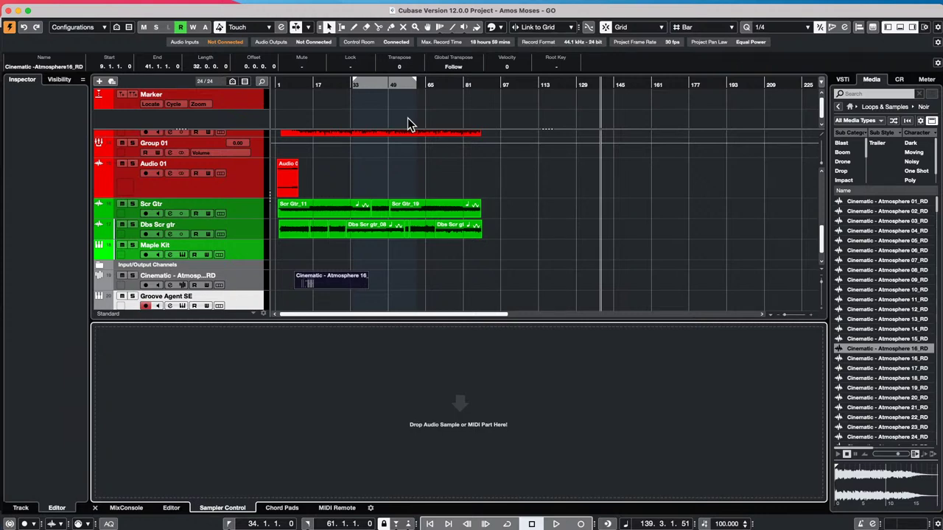
Step: Open the Dbs Scr gtr channel settings, show the equalizer and toggle the Pre section's phase switch on and back off
left_click(238, 232)
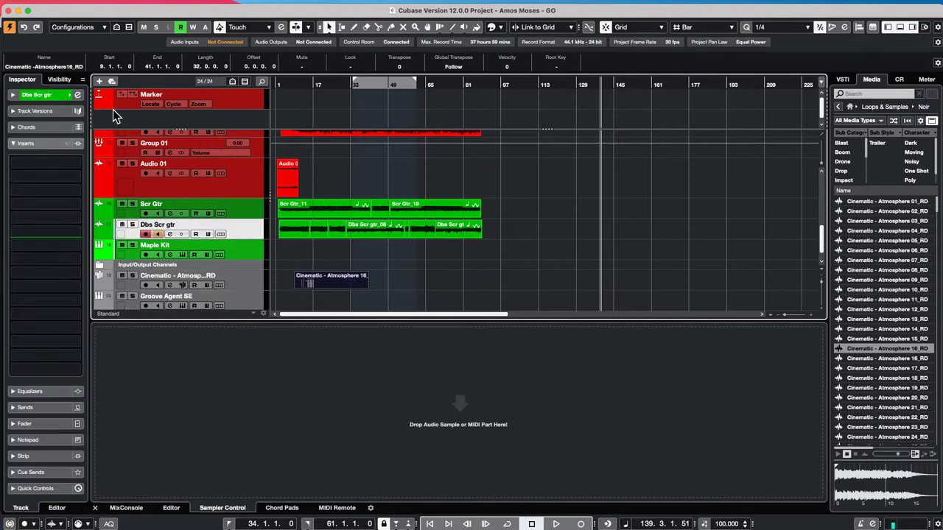
left_click(77, 94)
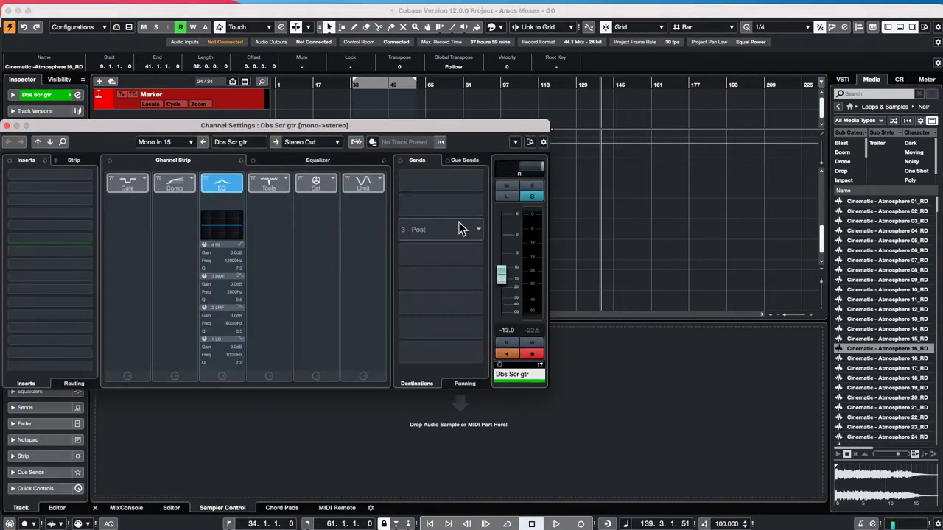
left_click(331, 159)
left_click(154, 369)
left_click(153, 369)
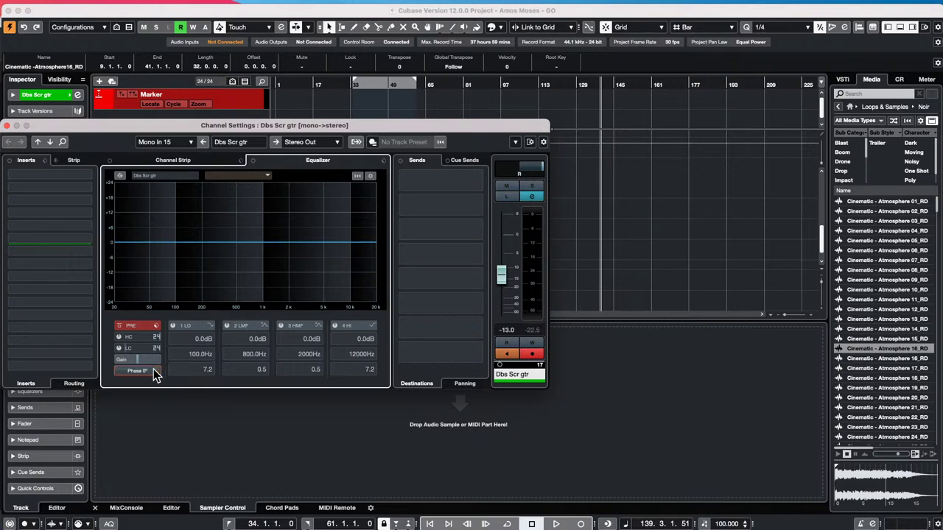
Step: Select the Scr Gtr_19 event to view its Invert Phase setting, and review the Dbs Scr gtr channel settings once more before closing them
left_click_drag(417, 131, 727, 243)
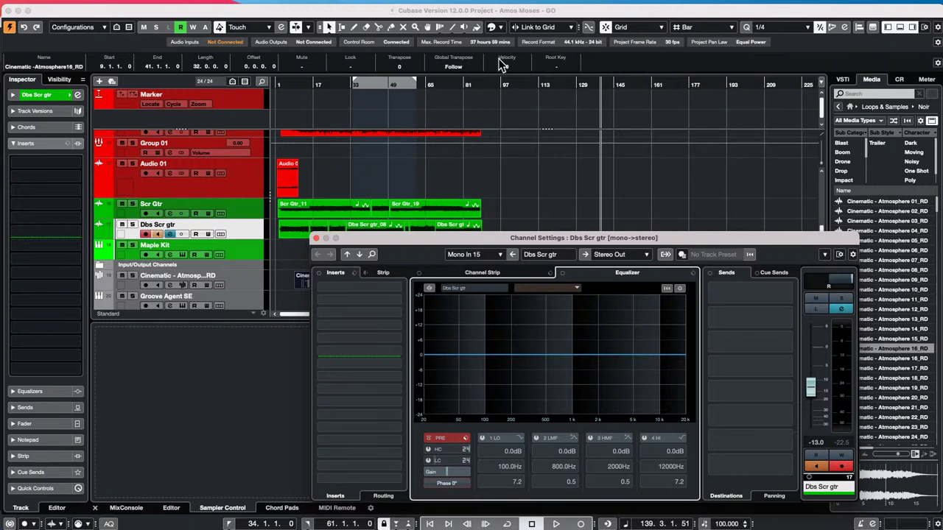
left_click(412, 207)
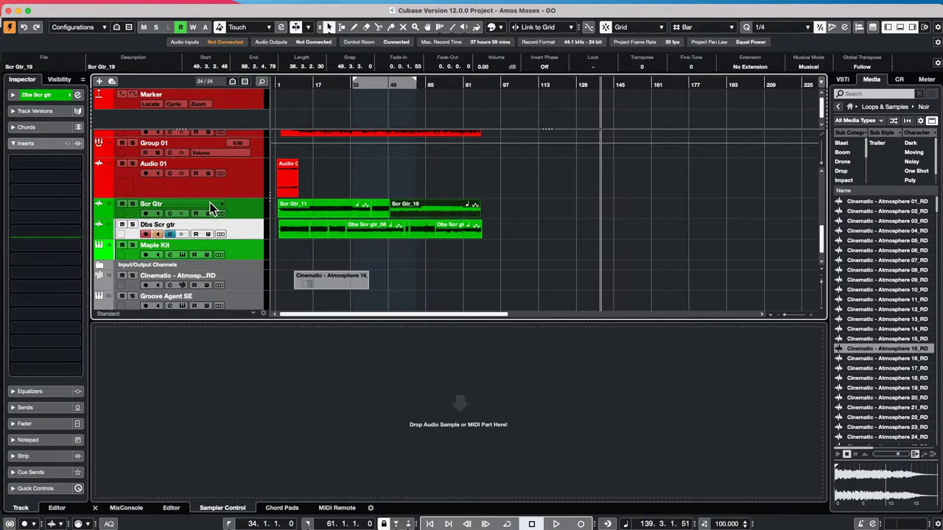
left_click(77, 96)
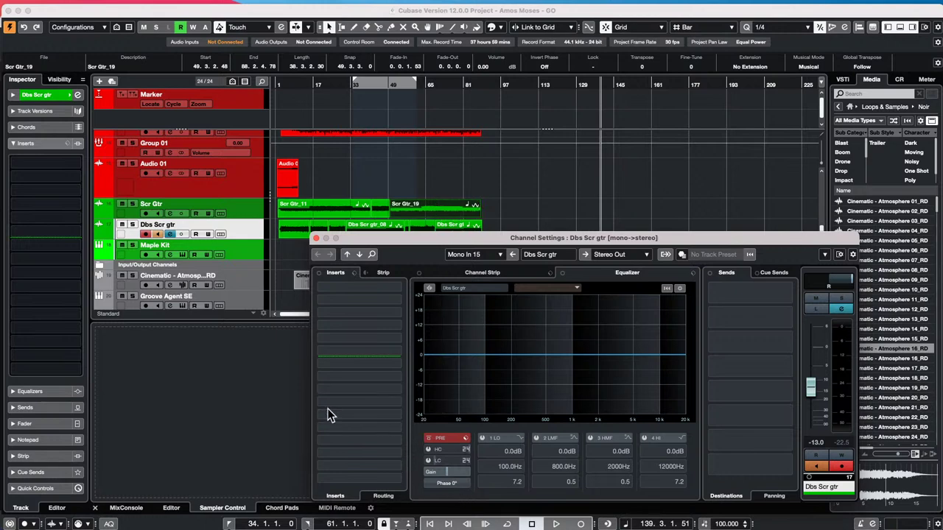
left_click(316, 239)
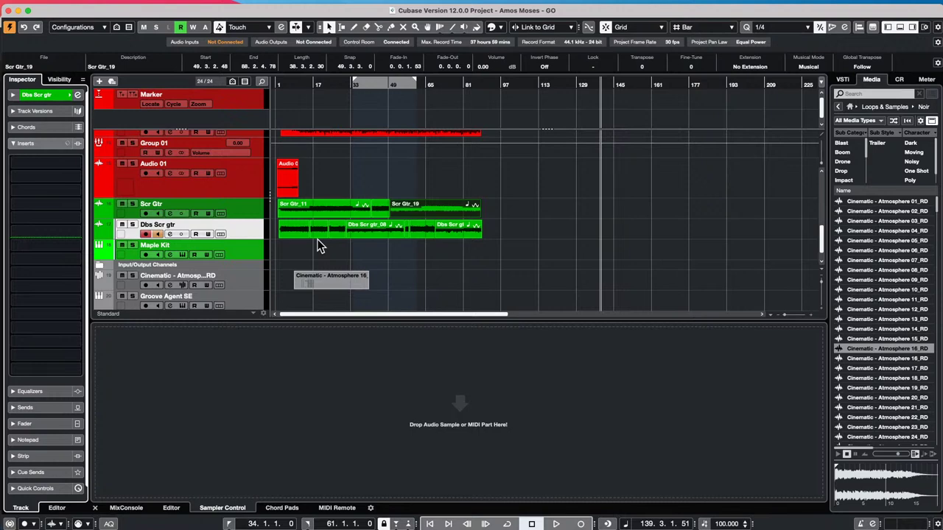
Step: Open the audio mixdown export and choose MPEG 1 Layer 3 as the file type
left_click(67, 6)
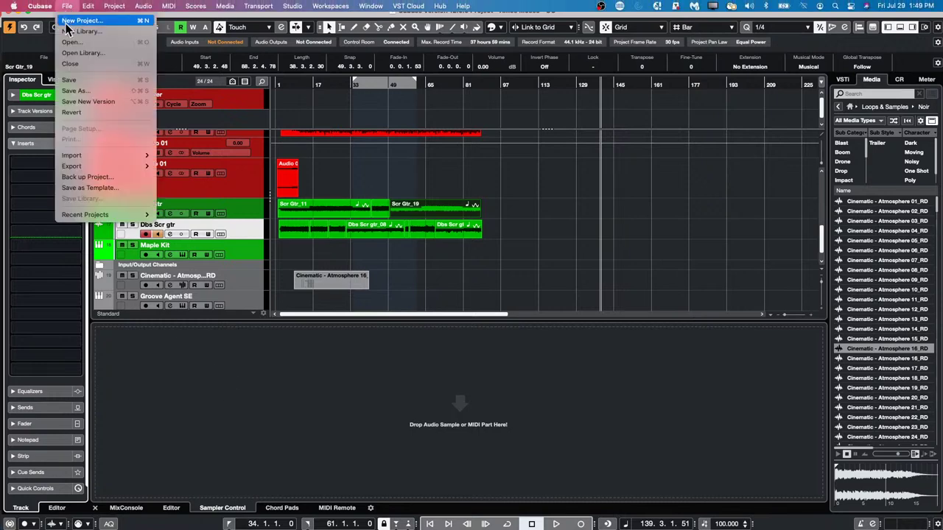
mouse_move(86, 165)
left_click(179, 162)
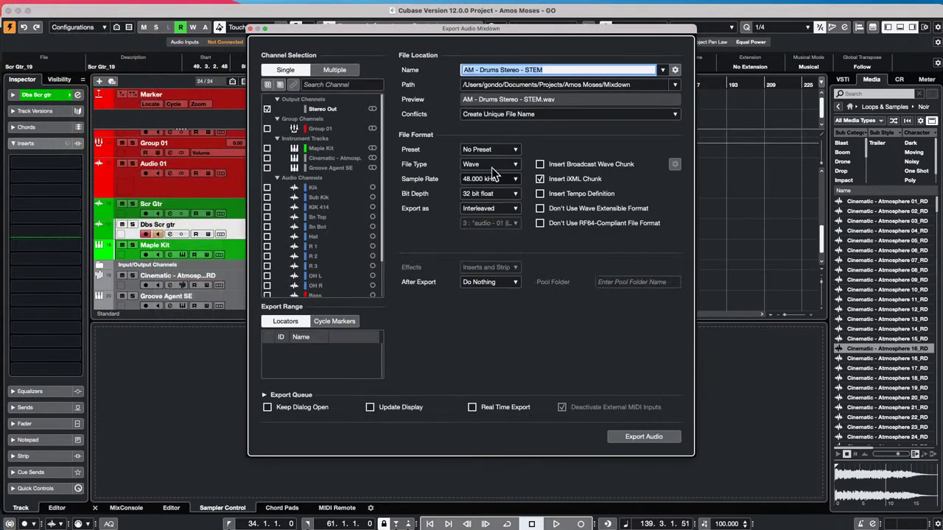
left_click(505, 168)
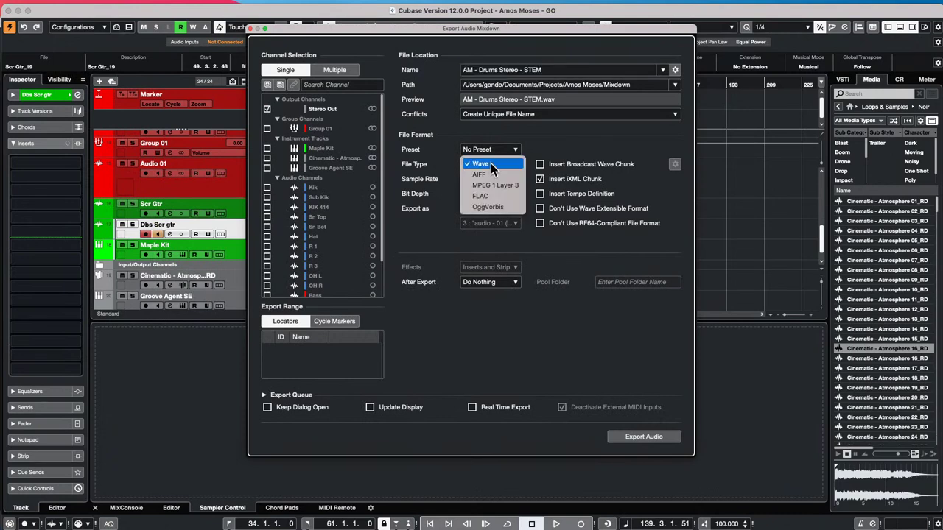
left_click(488, 160)
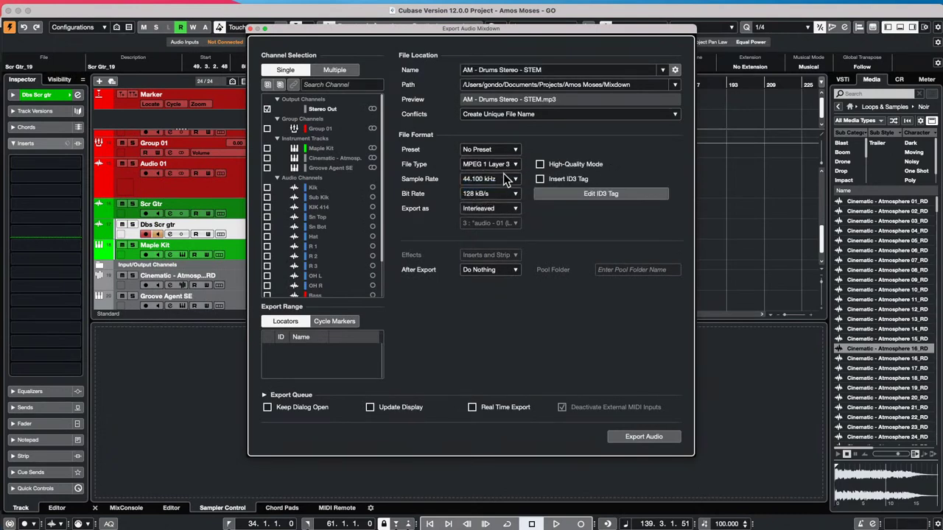
Step: Examine the available MP3 bit rates without changing the selection, and close the mixdown export without exporting
left_click(481, 194)
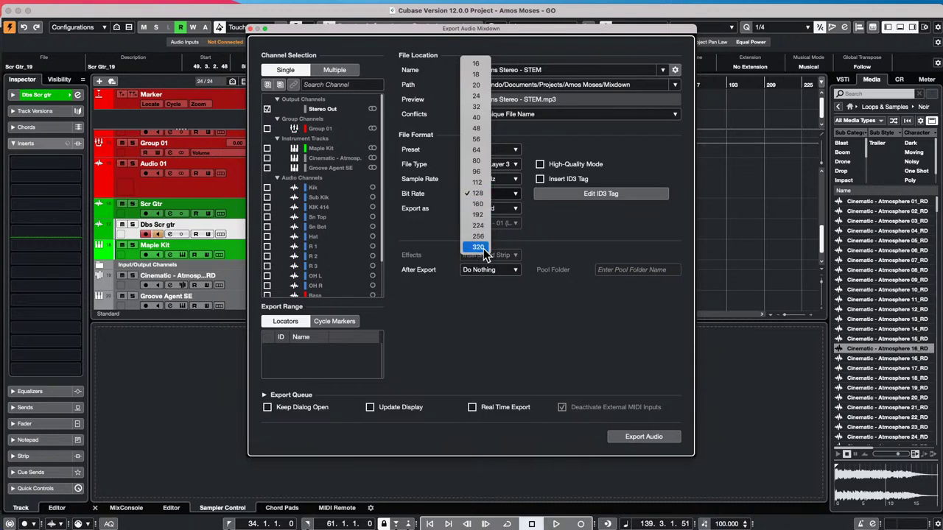
left_click(616, 238)
left_click(515, 195)
left_click(554, 219)
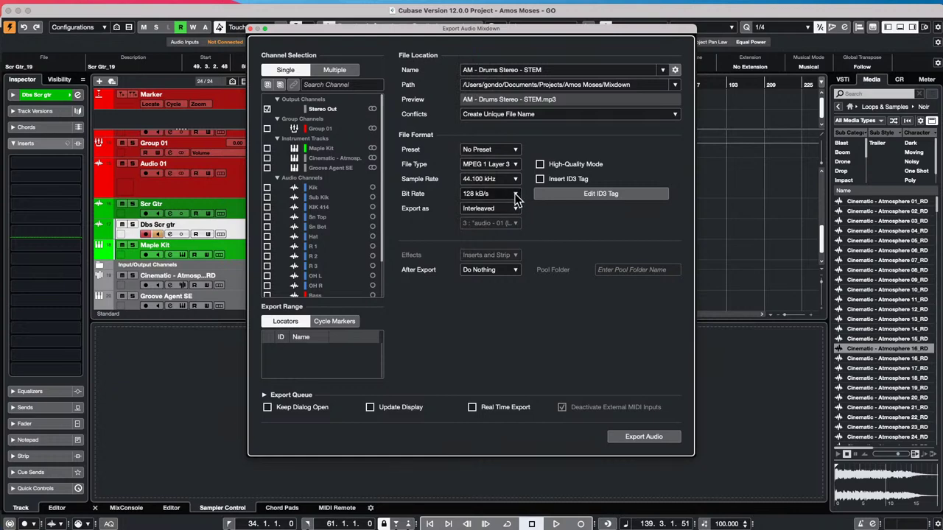
left_click(514, 194)
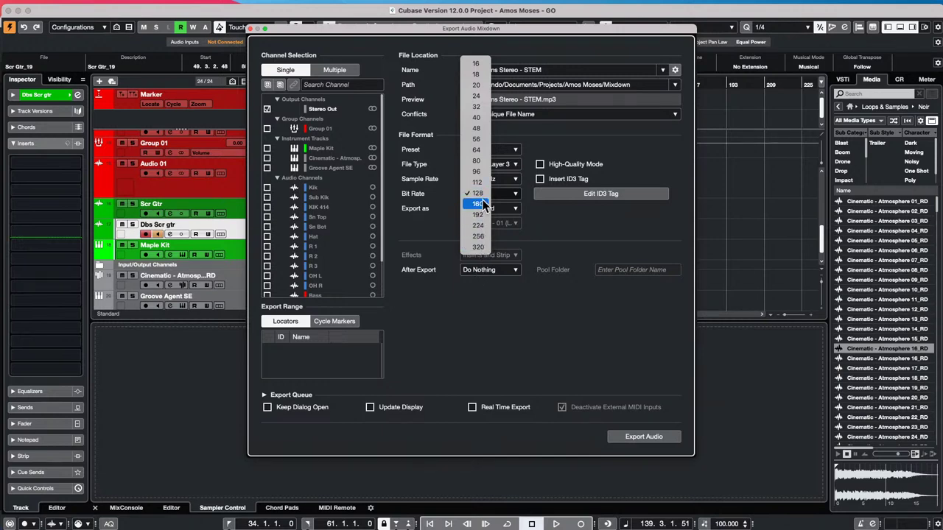
left_click(550, 225)
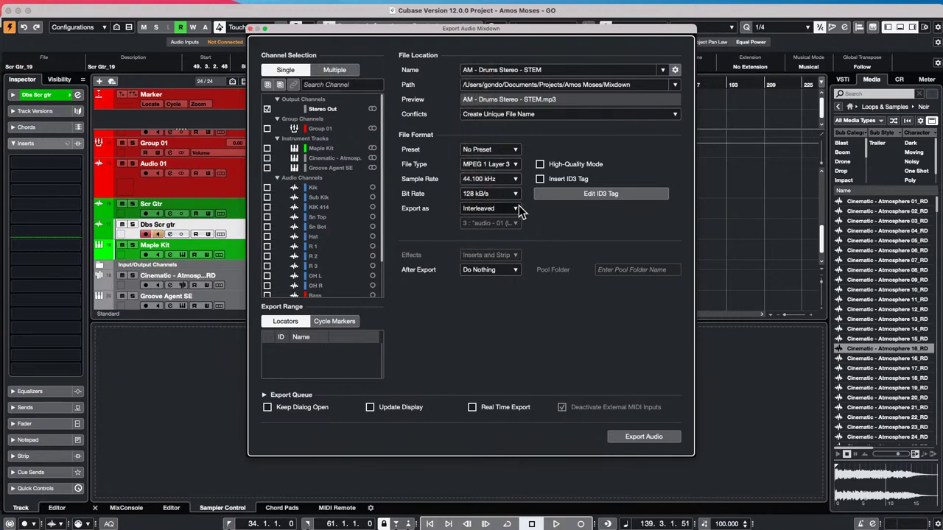
left_click(489, 193)
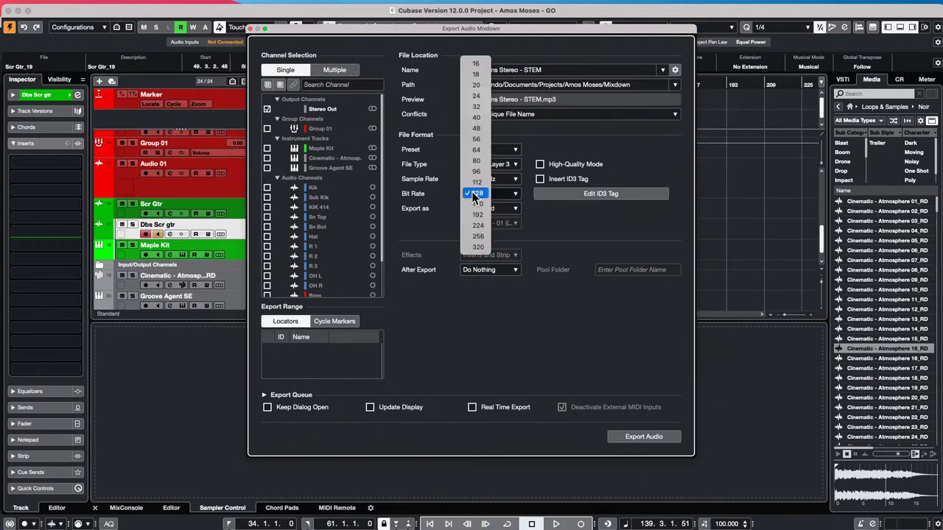
left_click(597, 378)
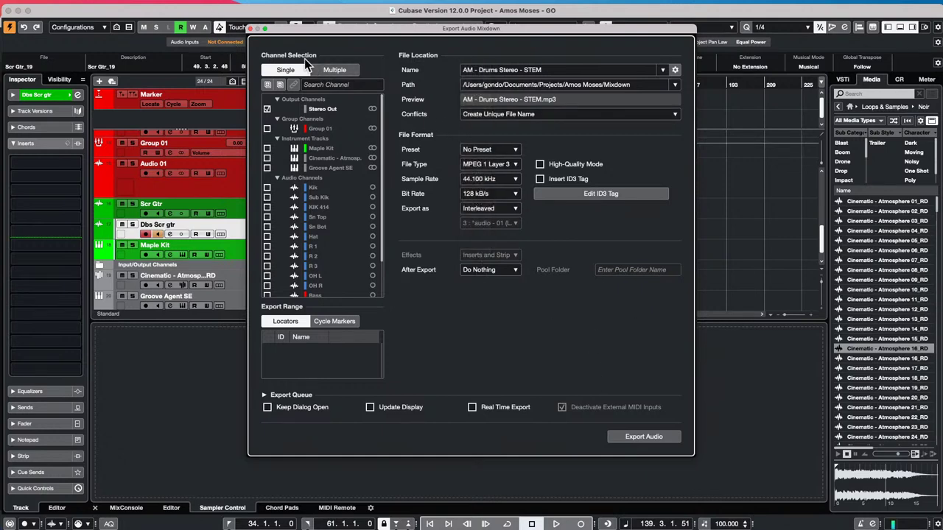
left_click(250, 29)
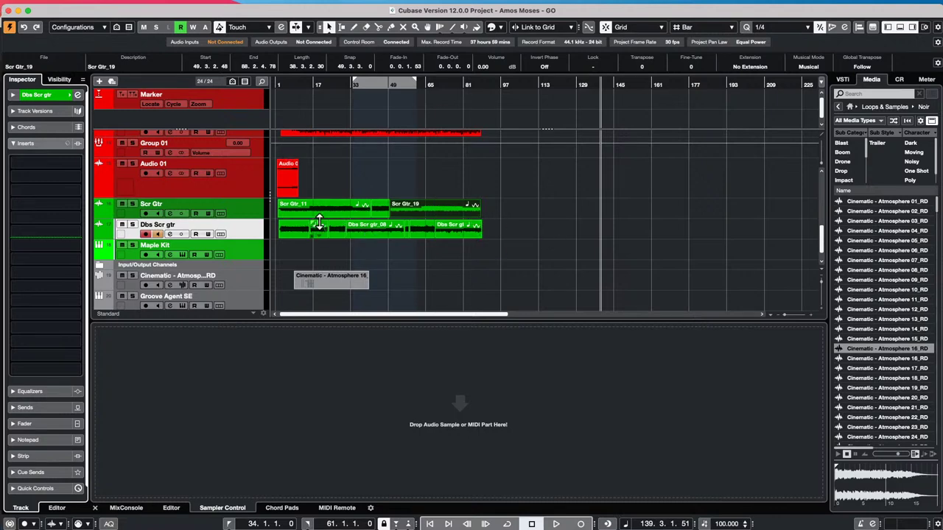
scroll(318, 220, "up", 10)
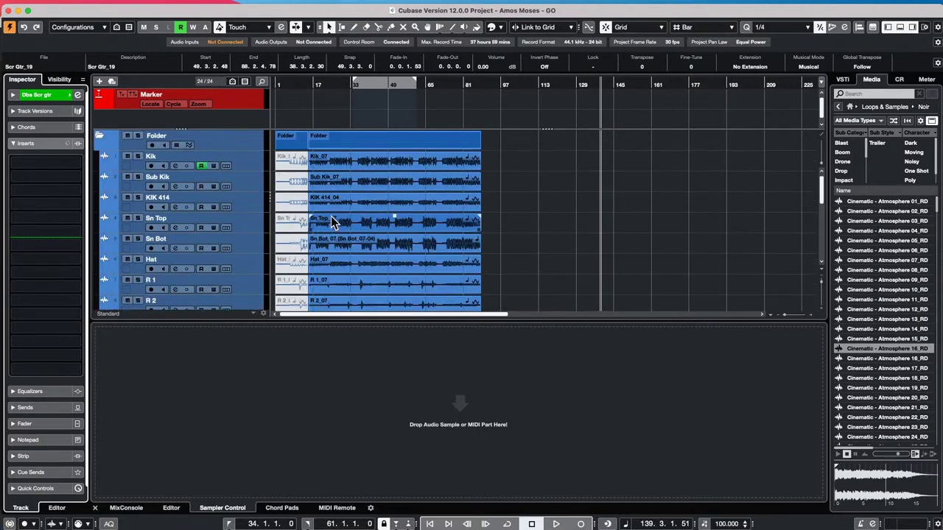
scroll(345, 179, "down", 10)
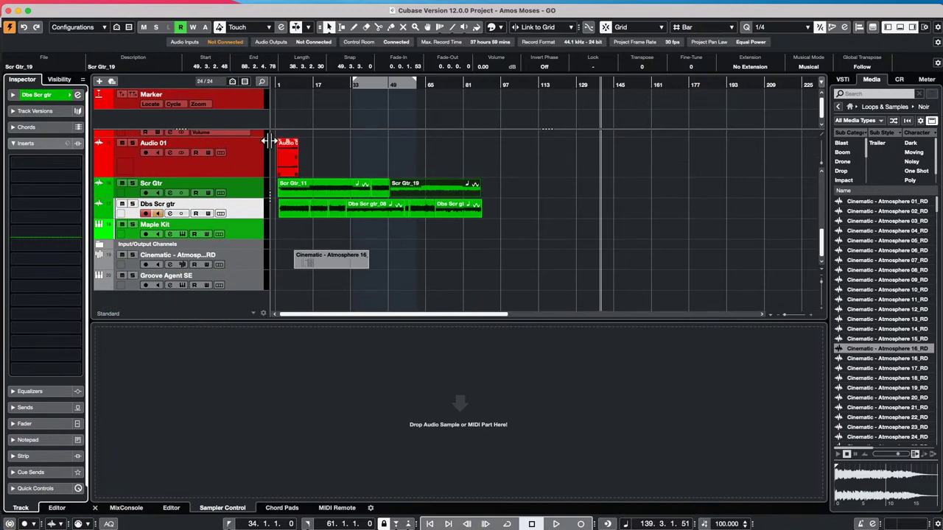
right_click(236, 231)
mouse_move(303, 232)
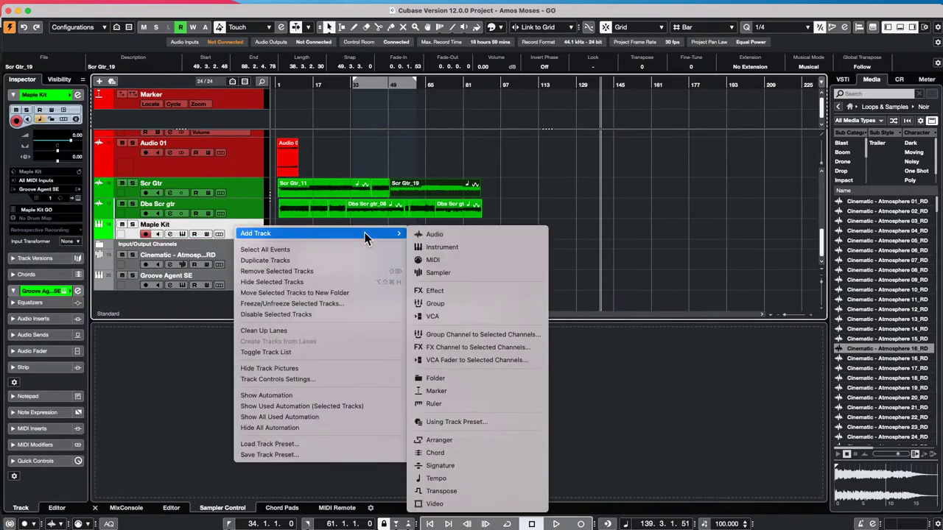
left_click(438, 233)
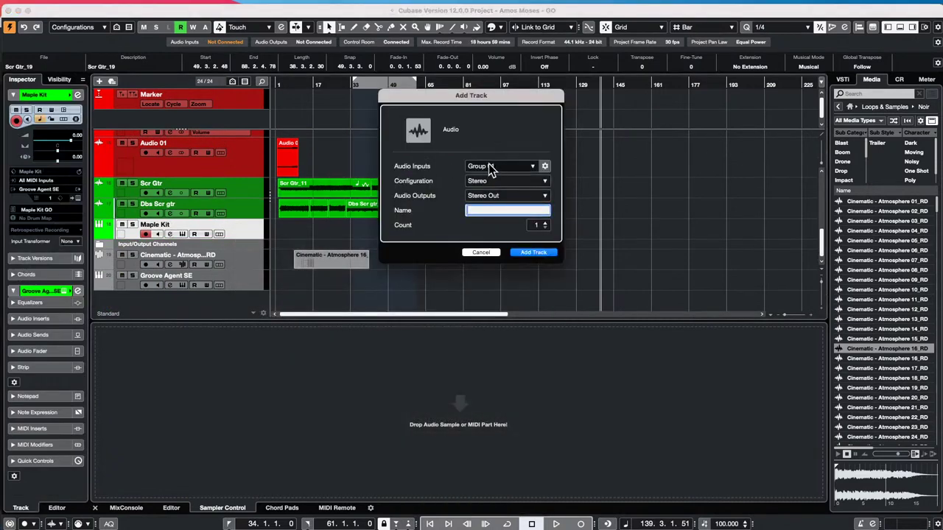
left_click(489, 254)
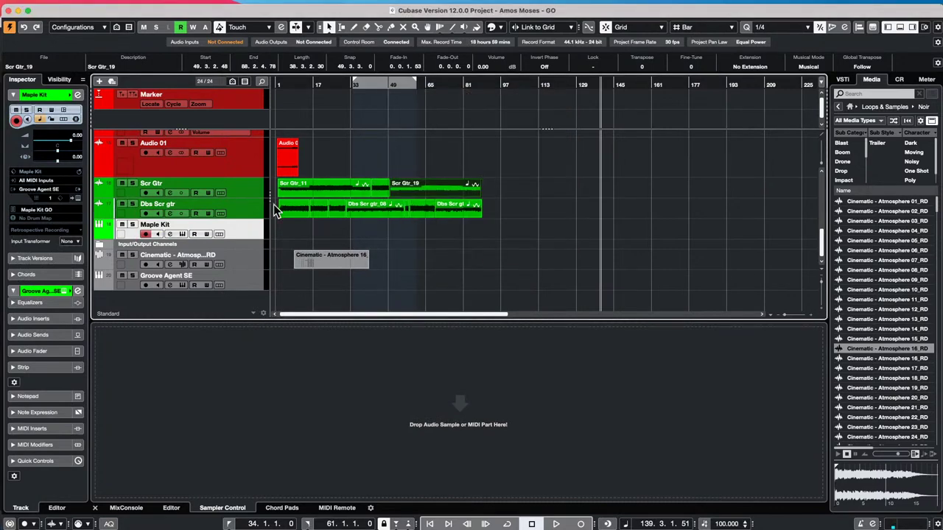
Step: Add a stereo audio track named 4guitar dub after the Dbs Scr gtr track, with Mono In 1 as input and Stereo Out as output
right_click(240, 210)
mouse_move(350, 208)
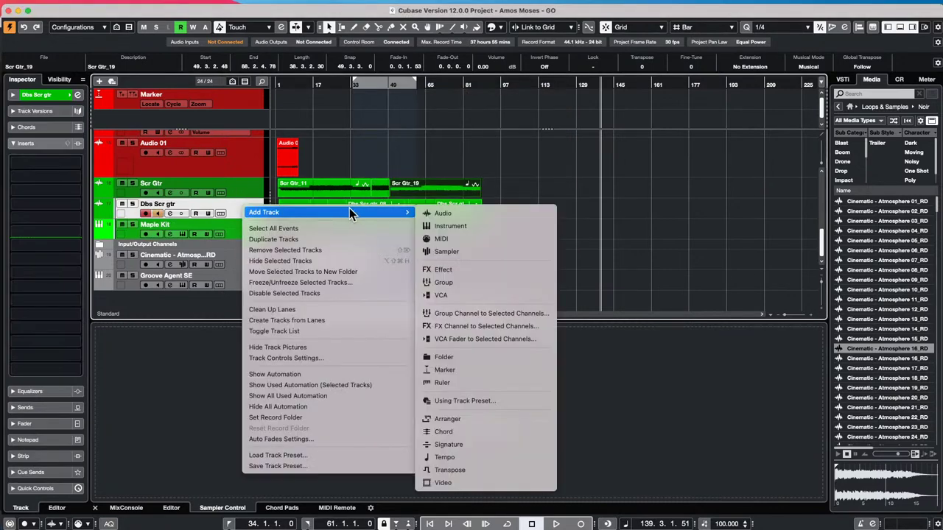
left_click(470, 211)
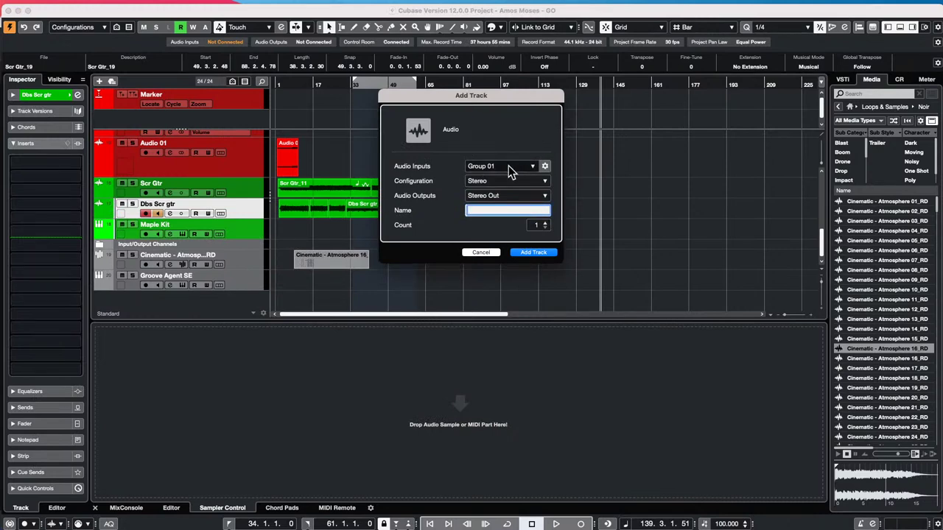
left_click(509, 168)
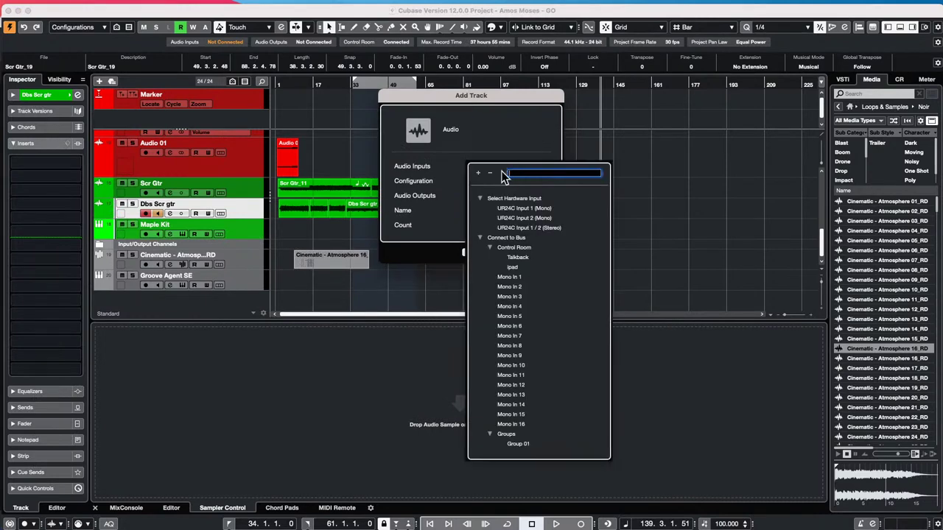
left_click(508, 277)
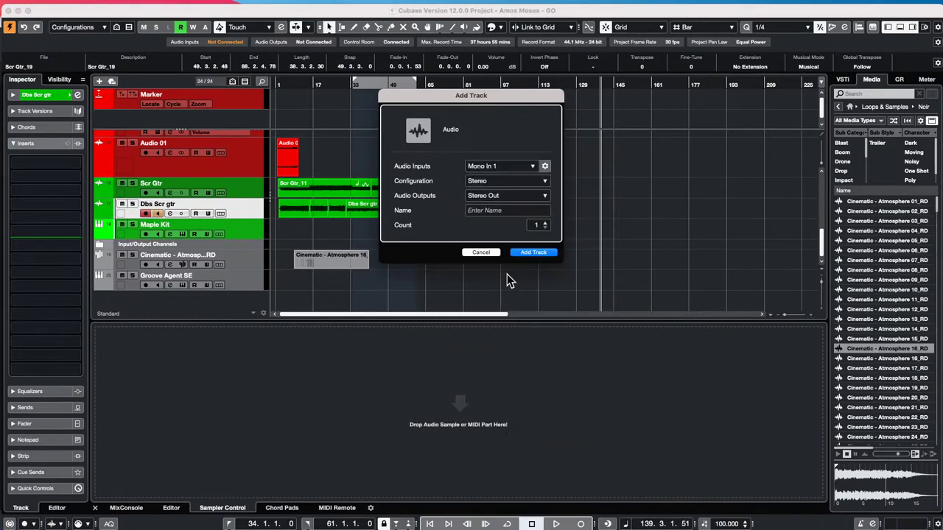
left_click(496, 211)
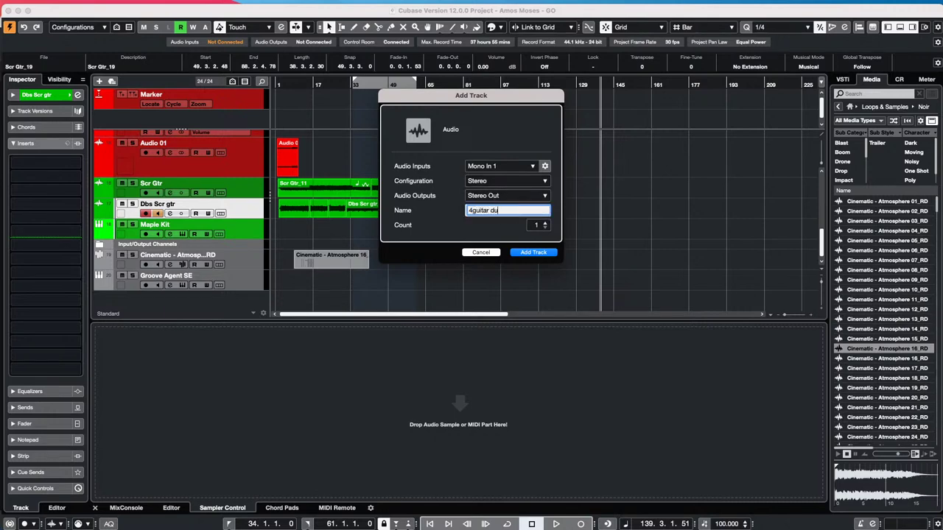
key("Return")
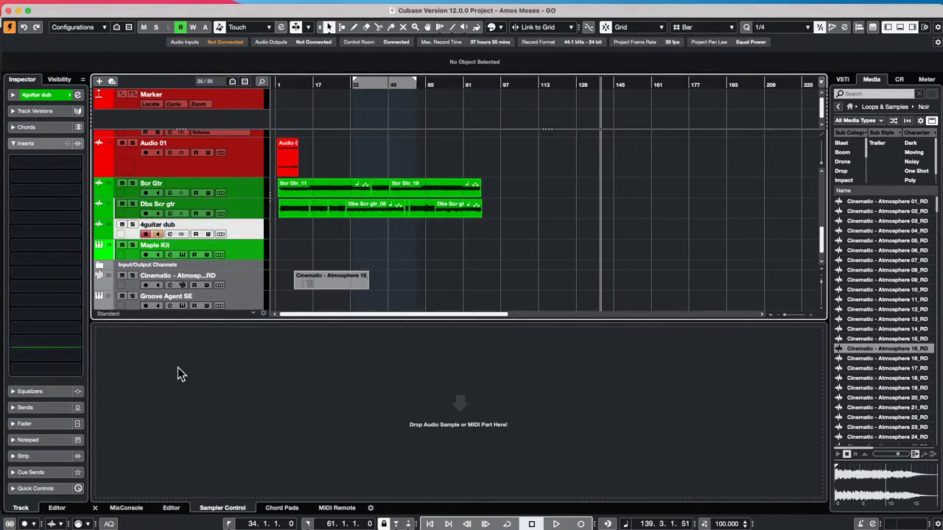
Step: Show the MixConsole in the lower zone and include the Input Channels in its channel type filter
left_click(126, 508)
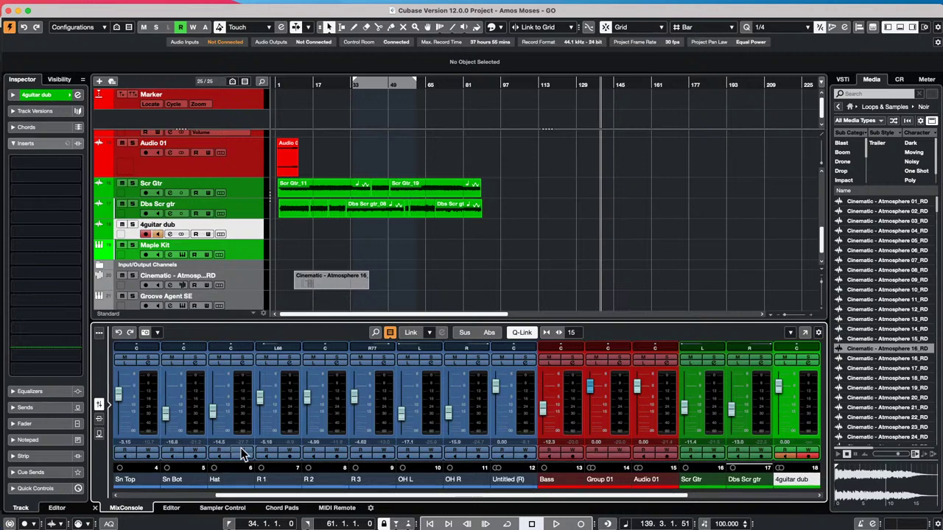
scroll(259, 390, "left", 3)
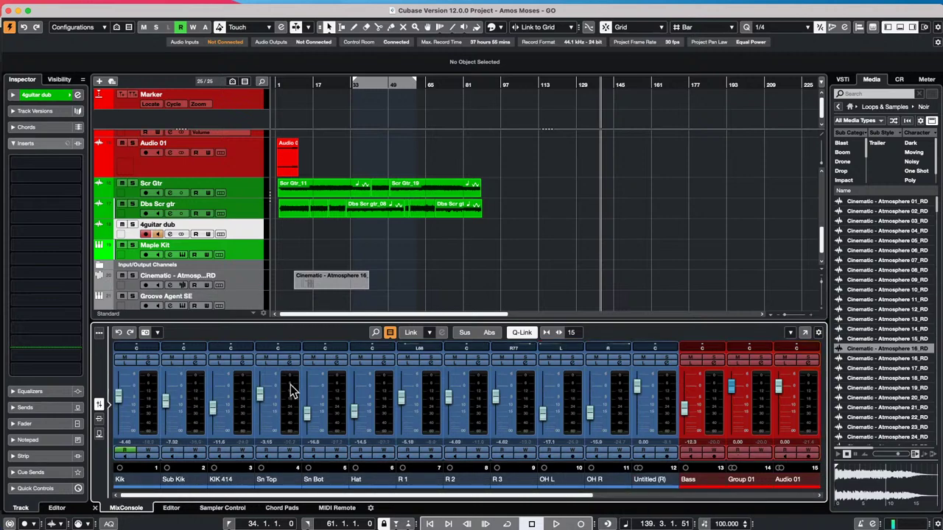
left_click(390, 333)
left_click(405, 374)
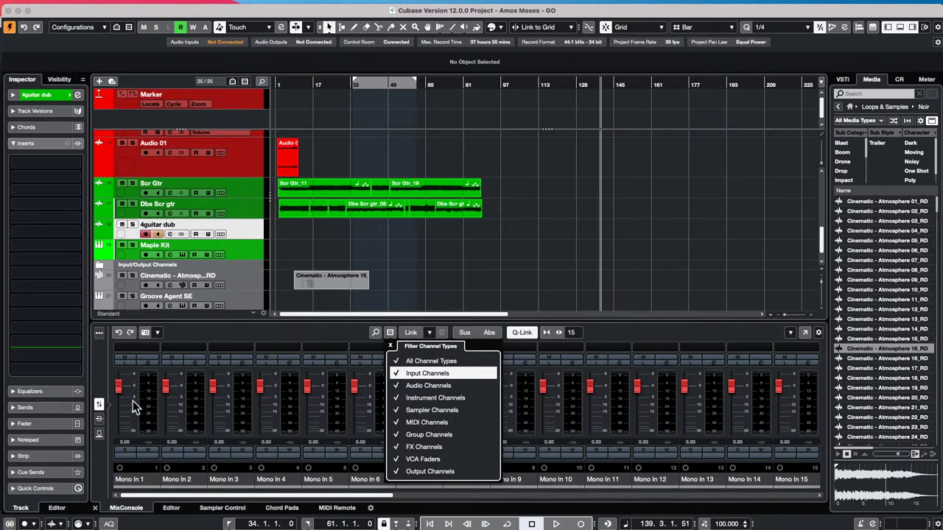
left_click(33, 94)
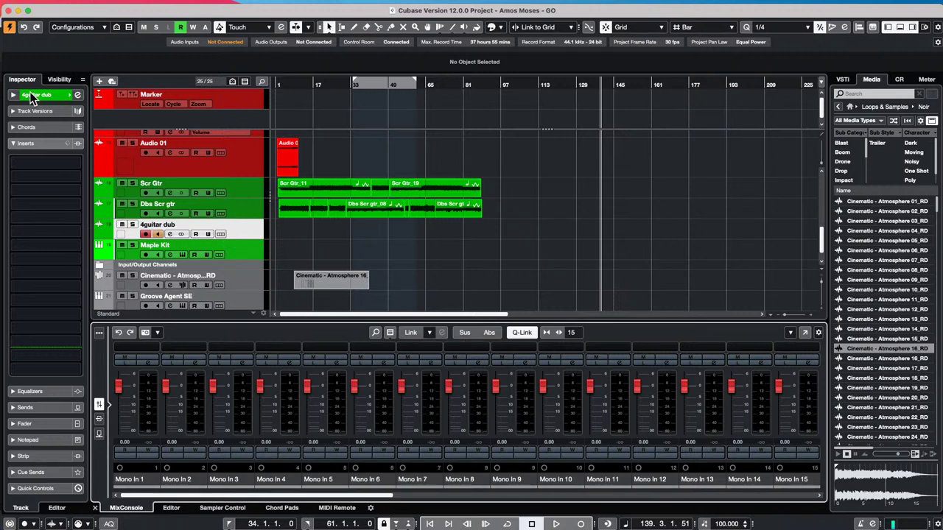
Step: Draw an empty event on the 4guitar dub track from bar 11 to bar 42, and show the track's insert slots
left_click(33, 94)
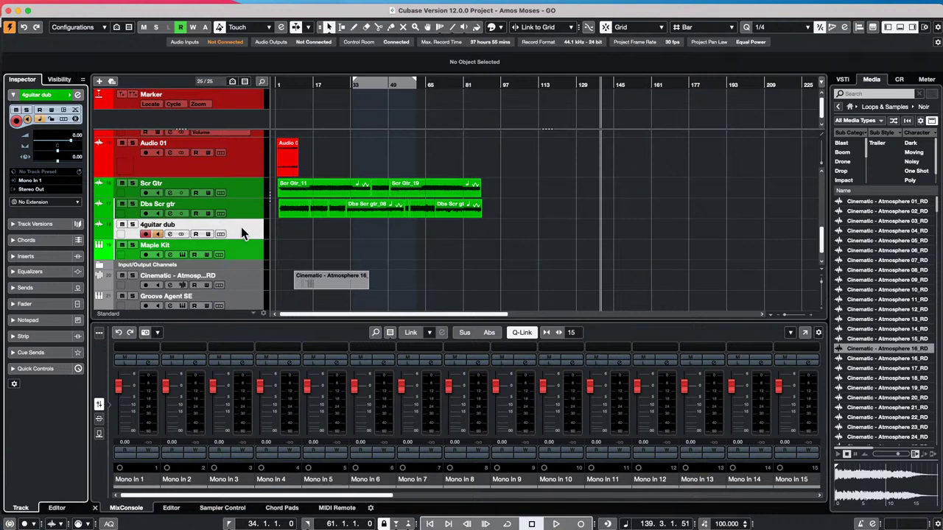
right_click(322, 237)
left_click(330, 238)
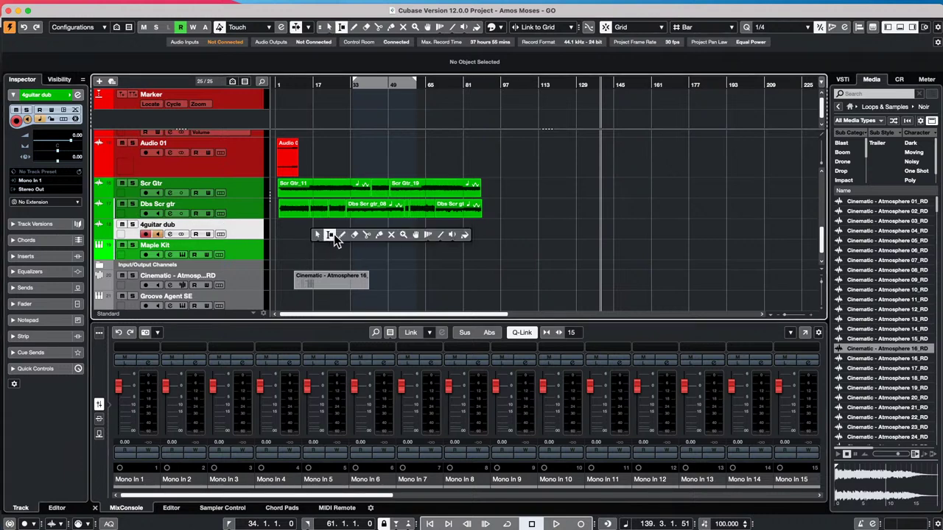
left_click_drag(302, 230, 371, 234)
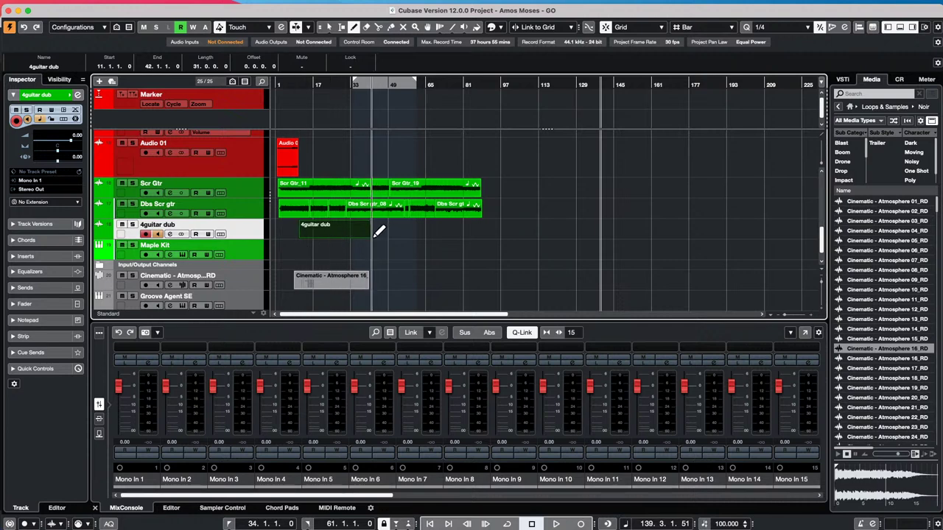
left_click(36, 259)
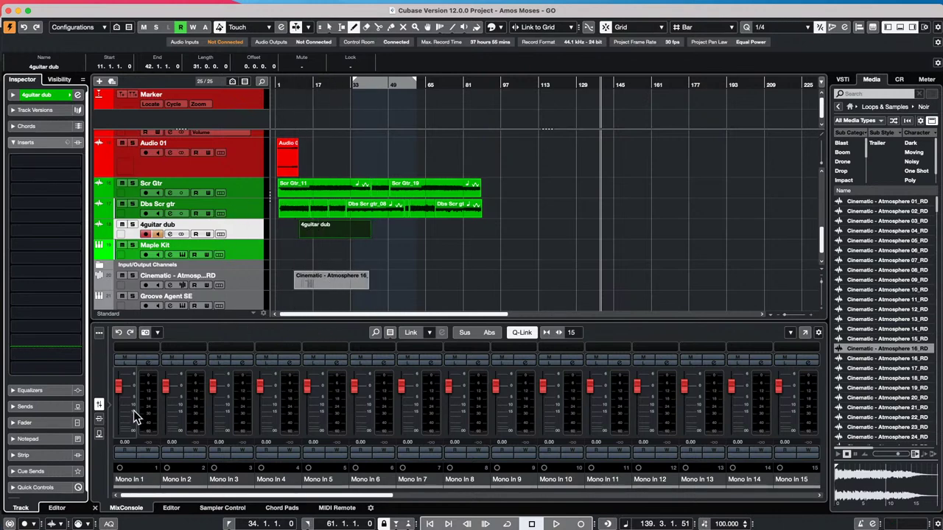
Step: Insert VST Amp Rack from the Distortion effects in the first slot of the Mono In 1 input channel, and close its channel settings
left_click(149, 363)
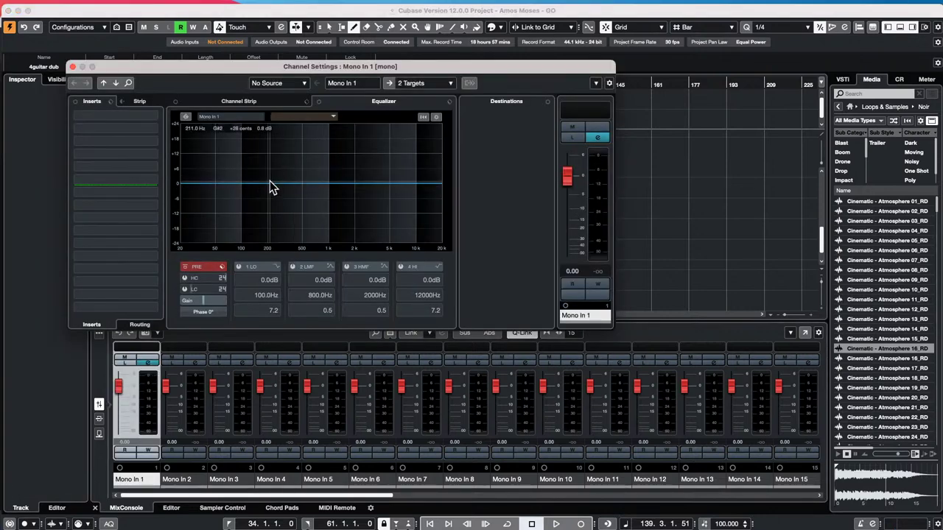
left_click(155, 129)
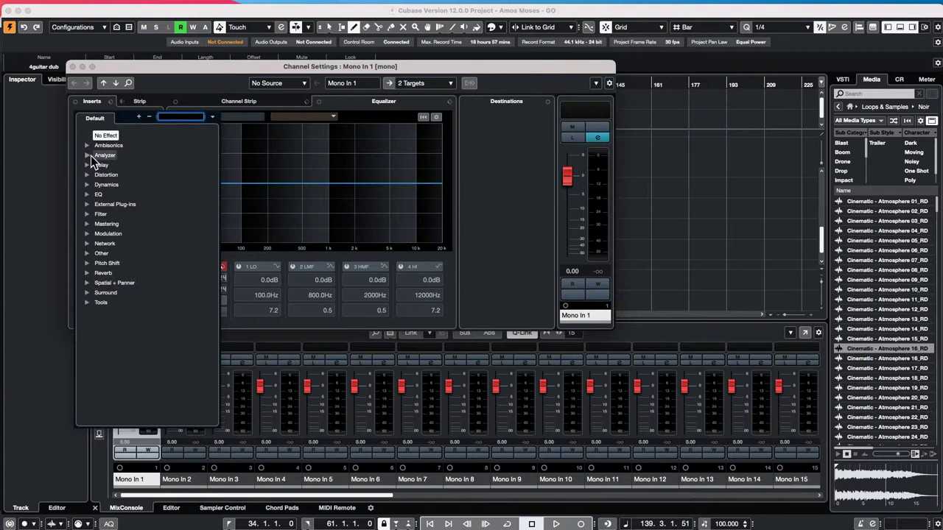
left_click(90, 175)
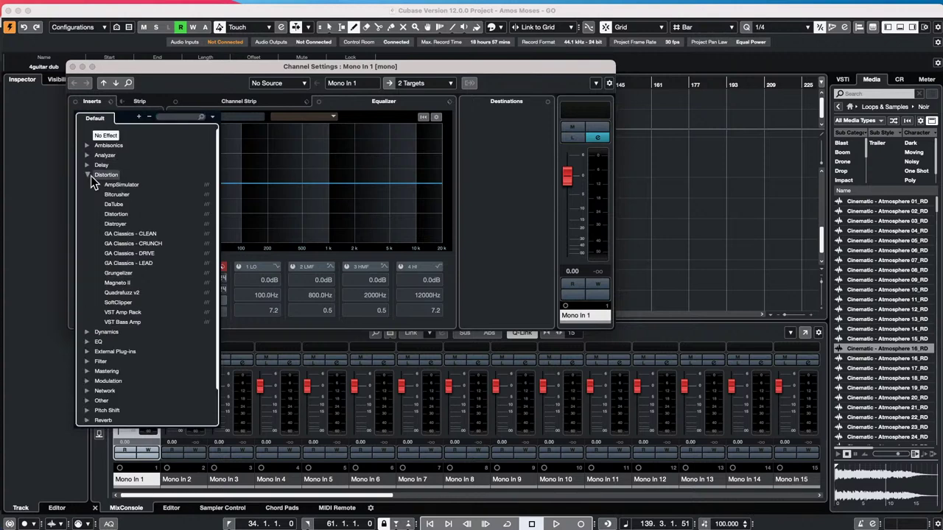
left_click(135, 315)
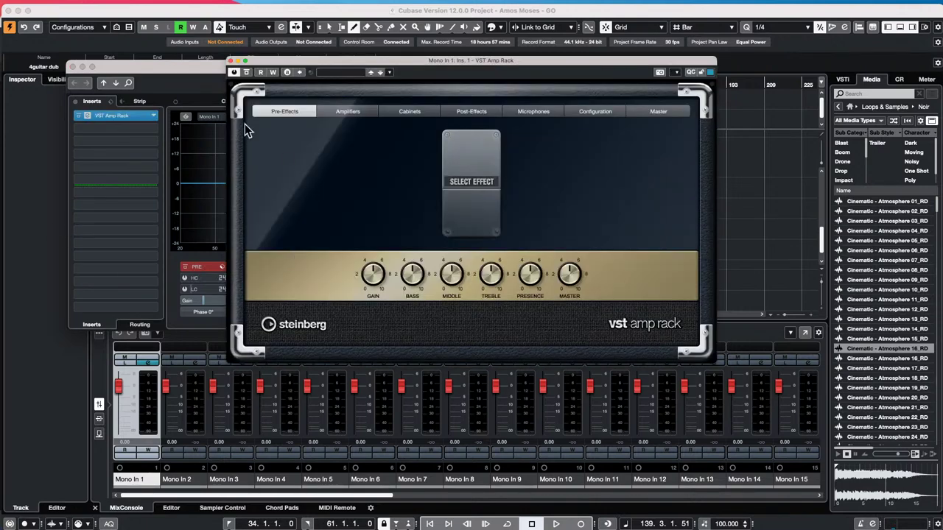
left_click(72, 67)
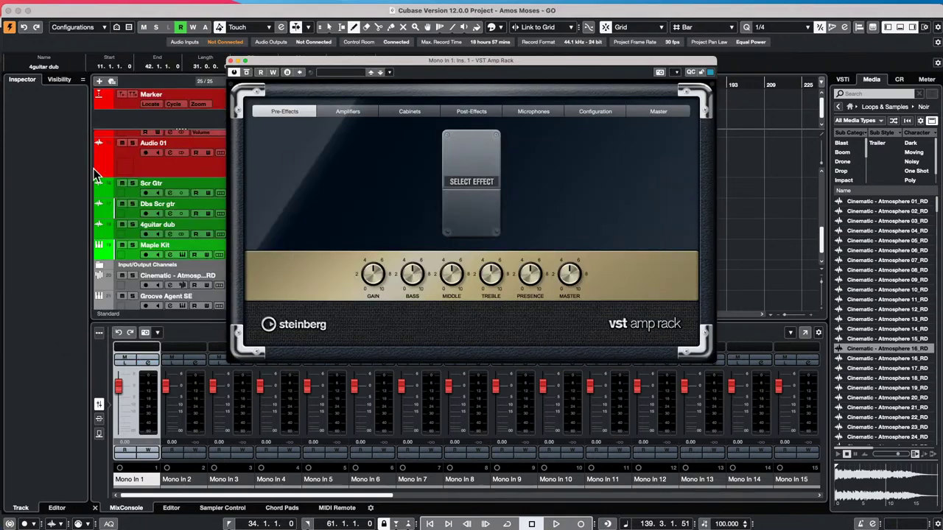
Step: Add a Flanger as pre-effect in VST Amp Rack and move the plug-in window clear of the tracks and input channels
left_click(486, 183)
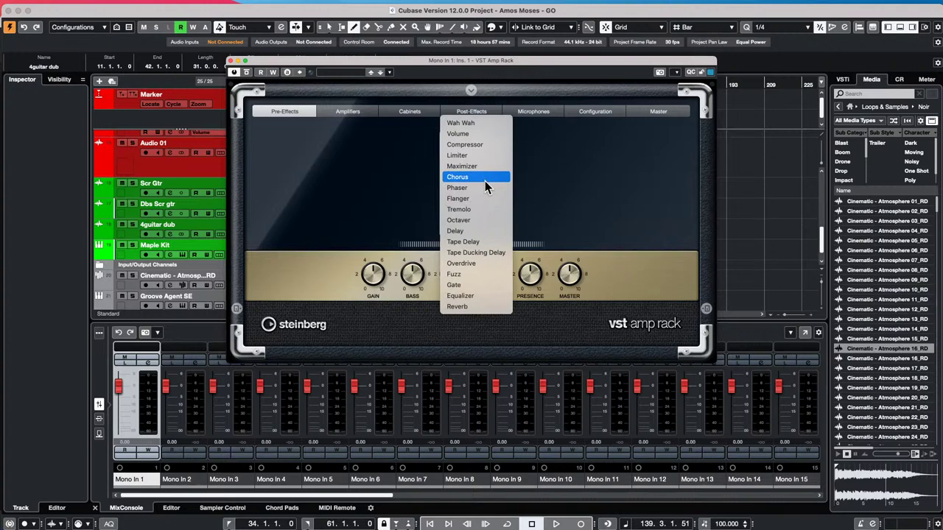
left_click(480, 197)
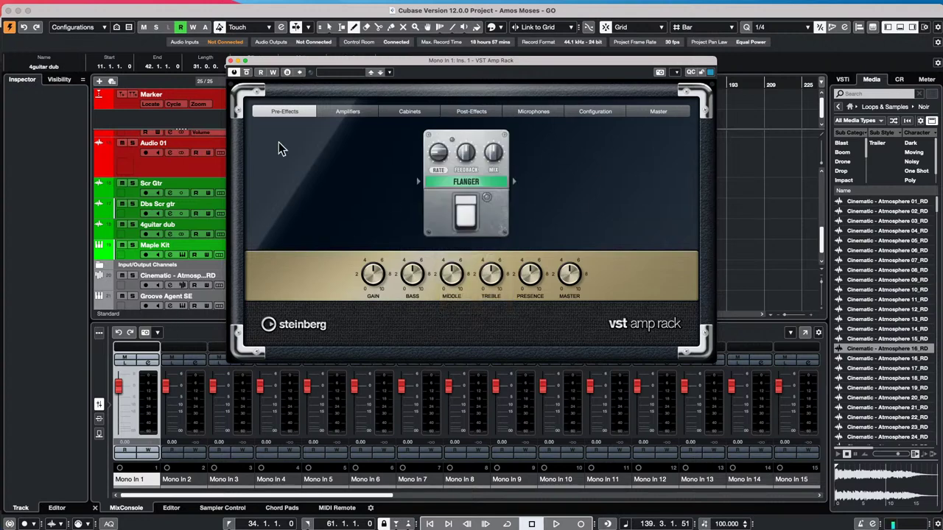
left_click_drag(263, 60, 504, 131)
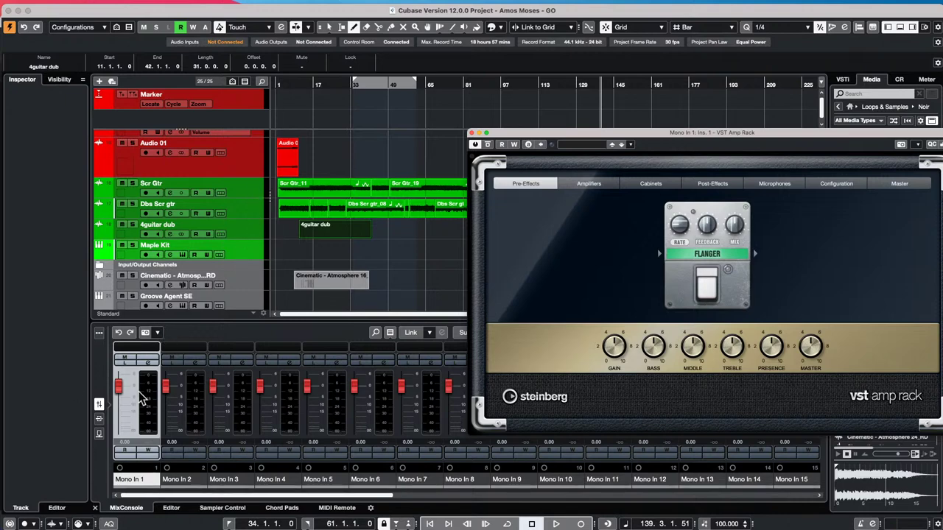
Step: Set the input routing of the Dbs Scr gtr track to Mono In 2
left_click(239, 230)
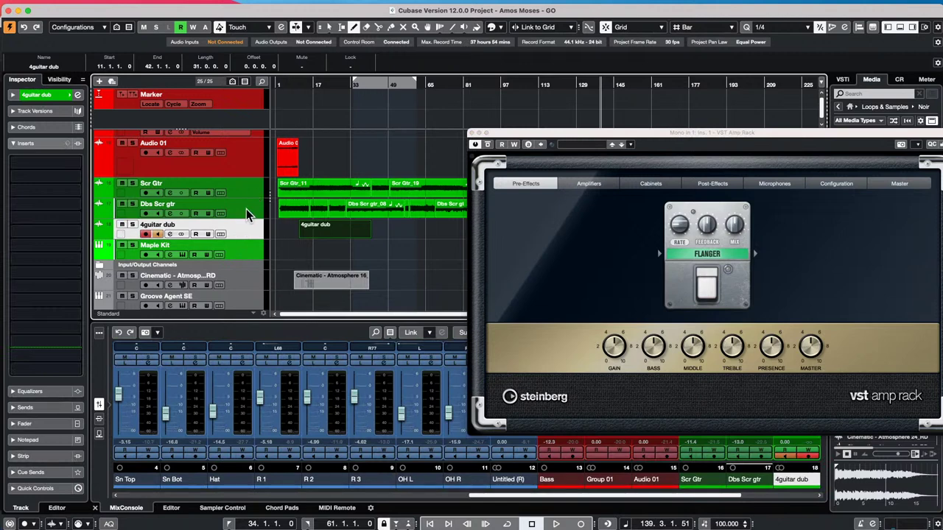
left_click(246, 211)
left_click(59, 94)
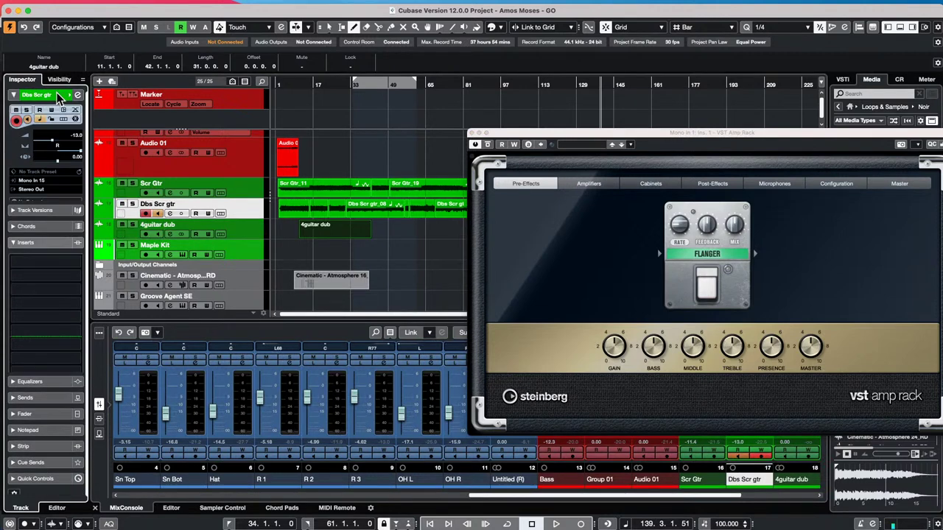
left_click(57, 182)
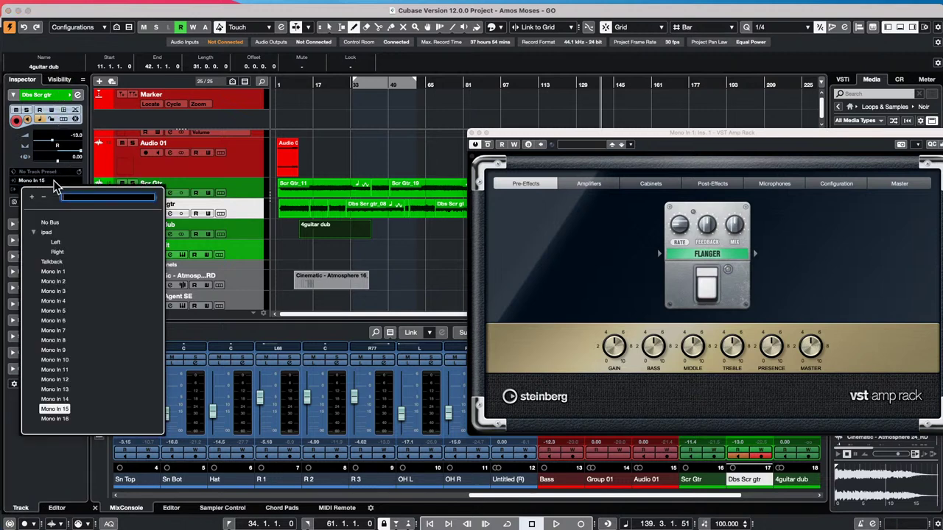
left_click(63, 281)
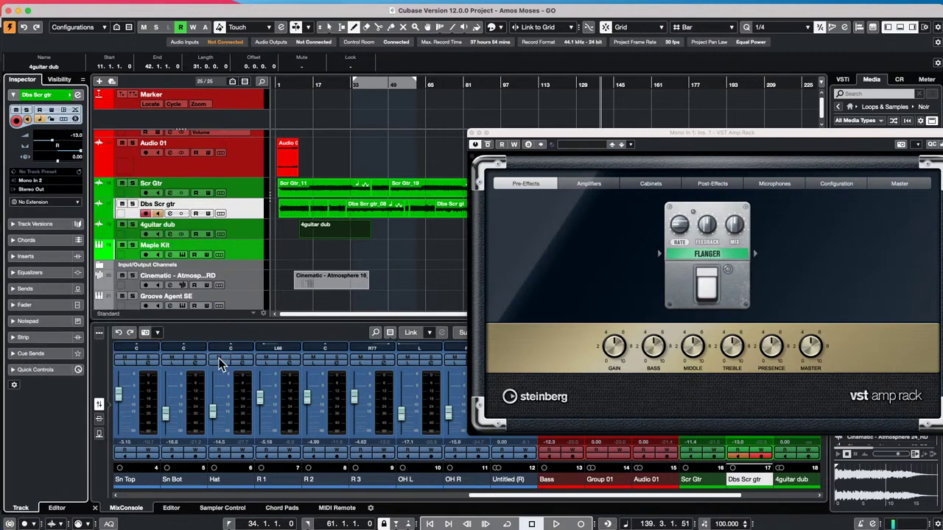
Step: Insert VintageCompressor from the Dynamics effects in the first slot of the Mono In 2 input channel, and close its channel settings and plug-in window
left_click(127, 508)
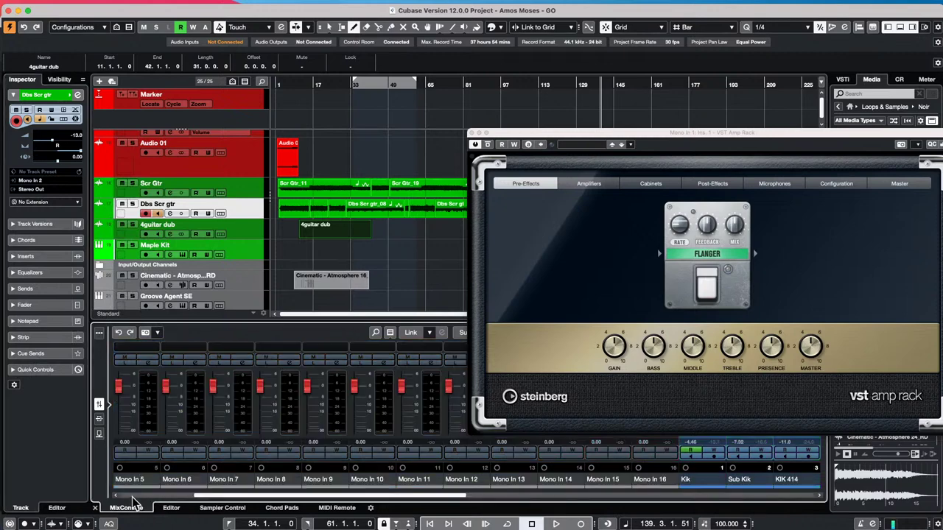
left_click(196, 361)
left_click(152, 117)
left_click(153, 117)
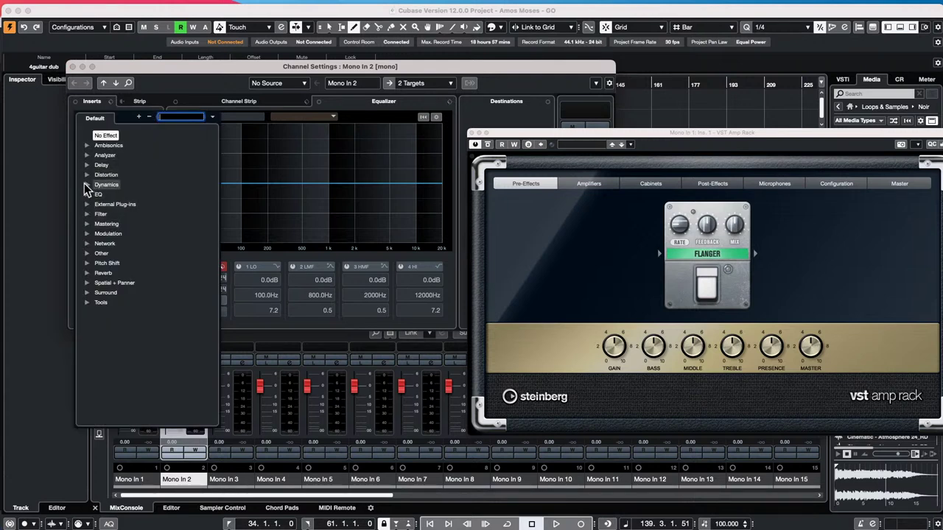
left_click(96, 185)
left_click(87, 184)
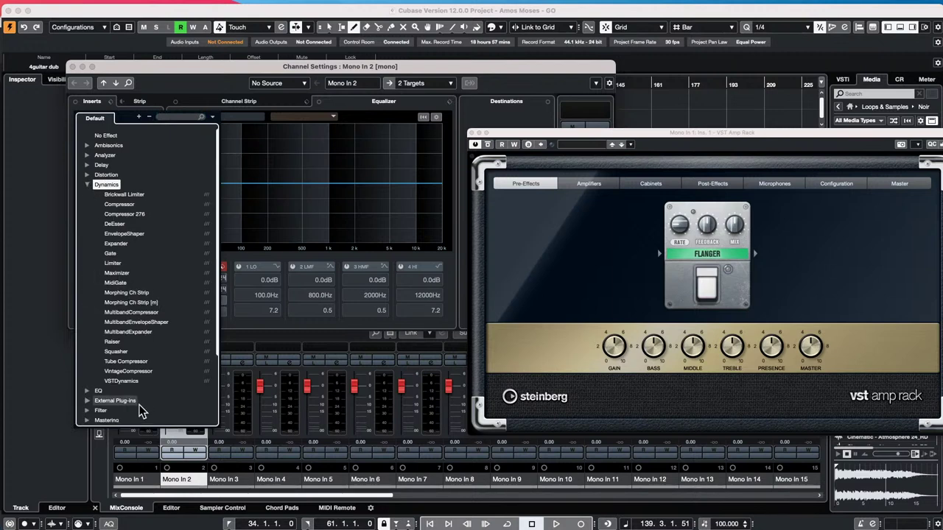
left_click(128, 372)
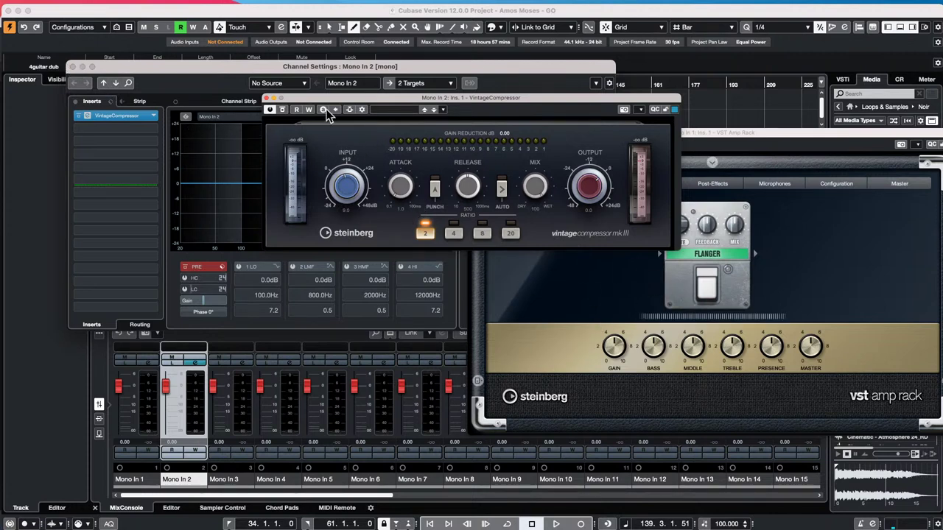
left_click(73, 67)
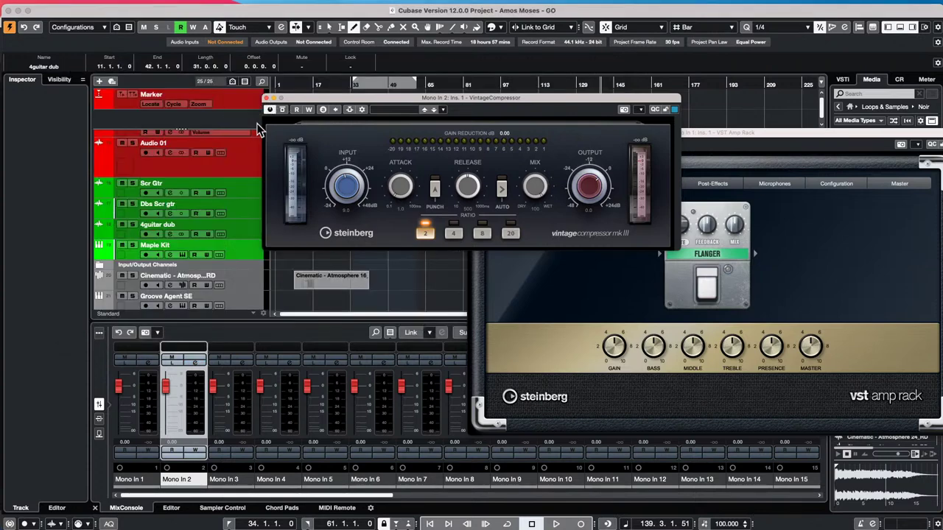
left_click(268, 99)
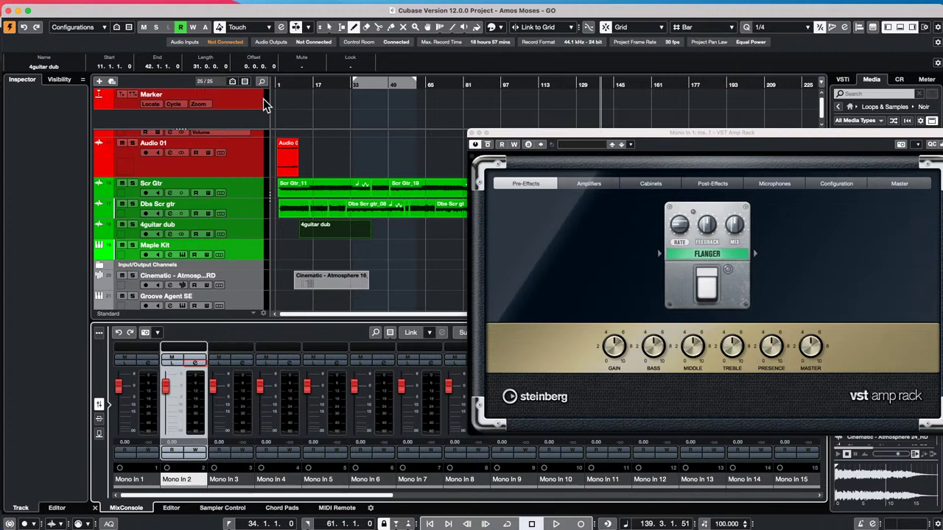
Step: Add an audio track below the Maple Kit track with Mono In 1 as input and Stereo Out as output
left_click(247, 249)
right_click(239, 250)
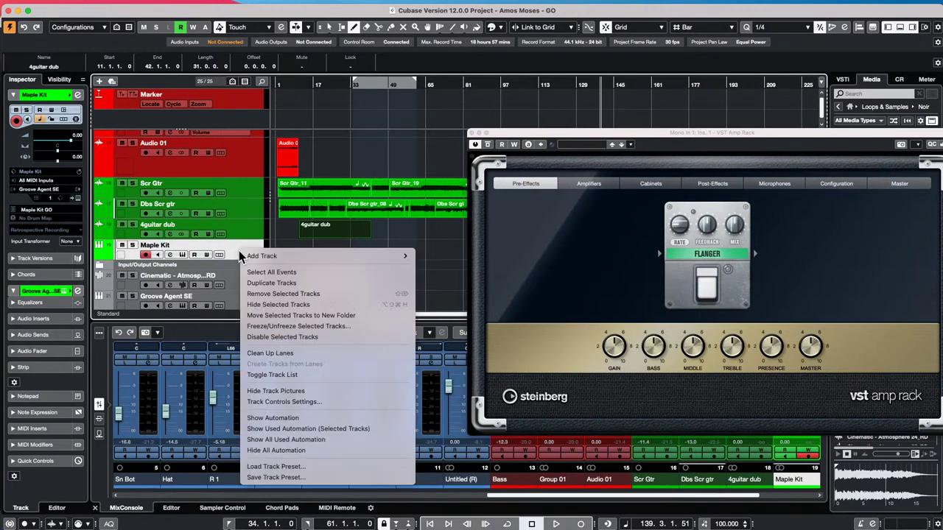
mouse_move(316, 256)
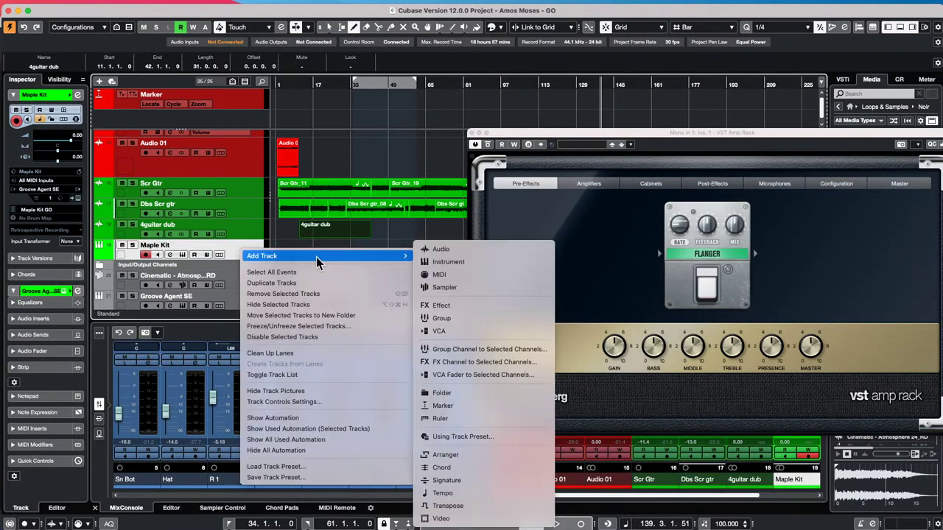
left_click(444, 246)
left_click(520, 250)
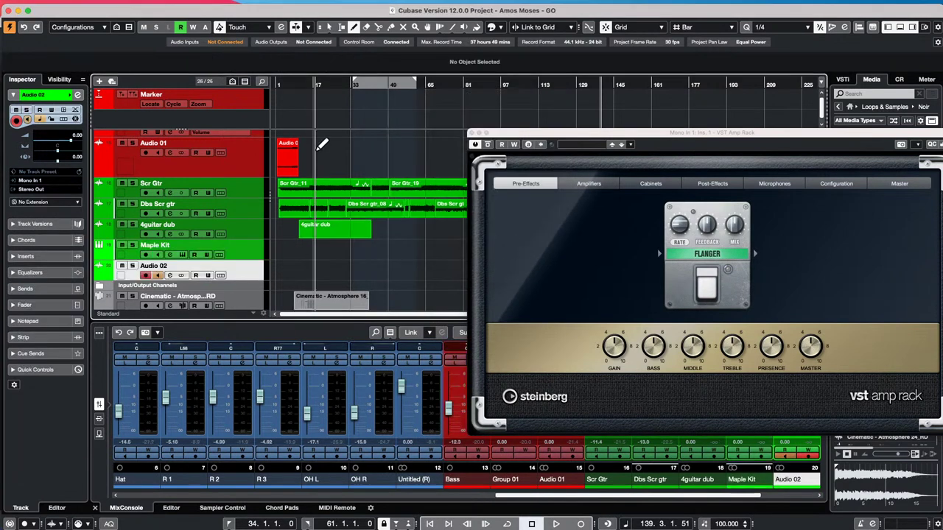
Step: Load the Volume/Pan/Pre-Filter/Sends preset into the Quick Controls of the Audio 02 track
left_click(16, 370)
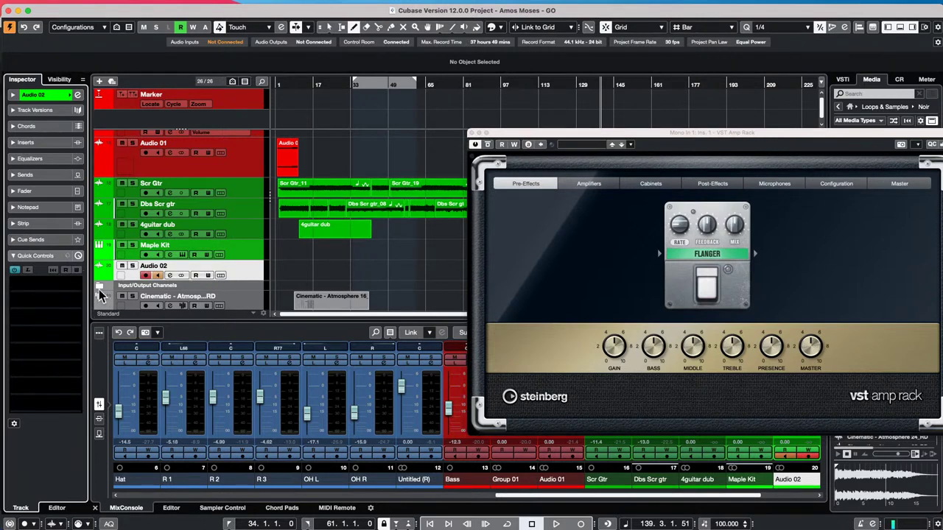
left_click(72, 257)
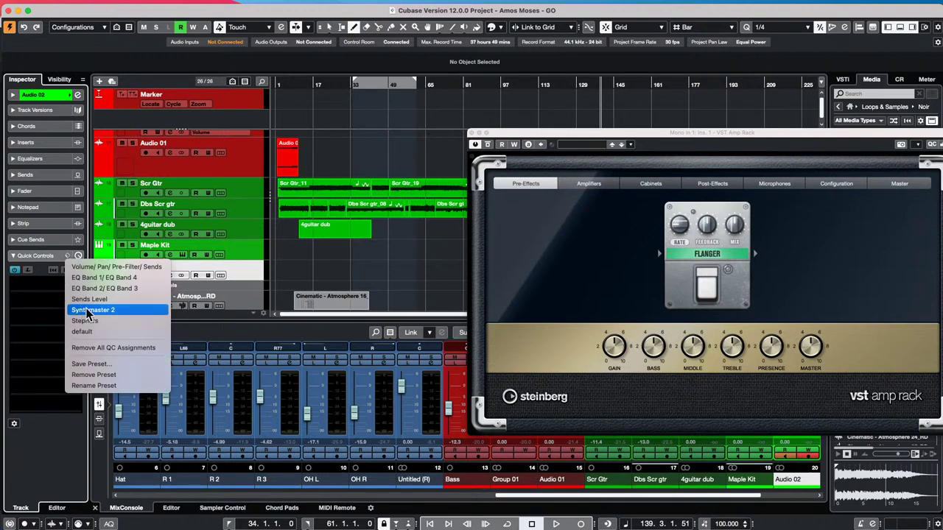
left_click(106, 269)
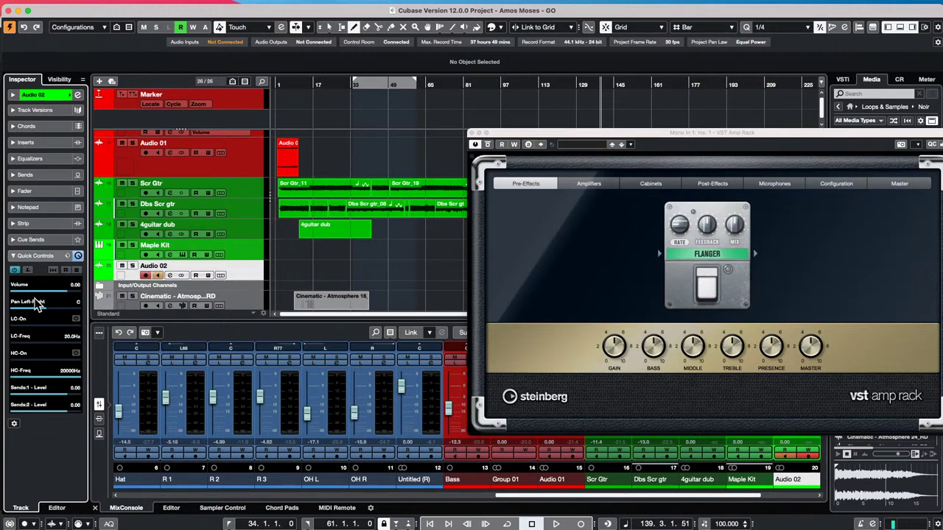
Step: Save the Audio 02 track as a track preset named QC default
right_click(256, 282)
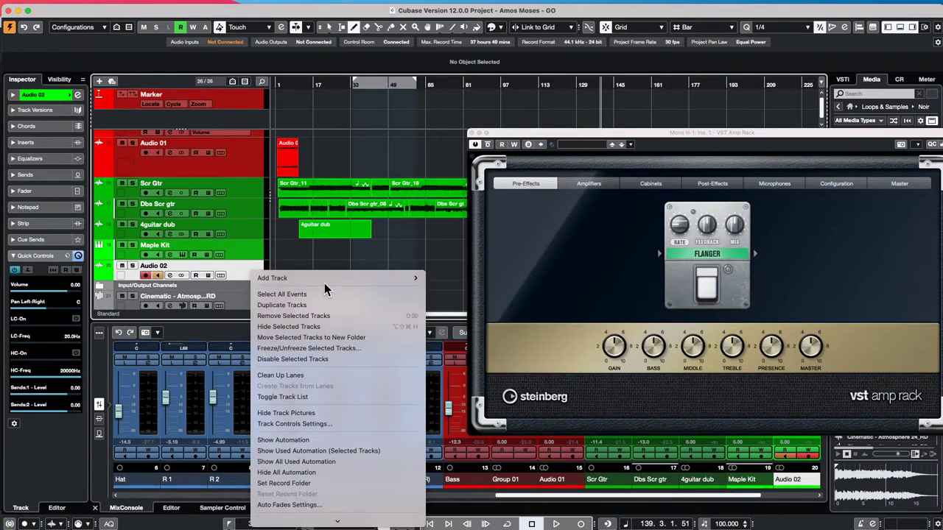
mouse_move(280, 278)
mouse_move(302, 520)
left_click(302, 520)
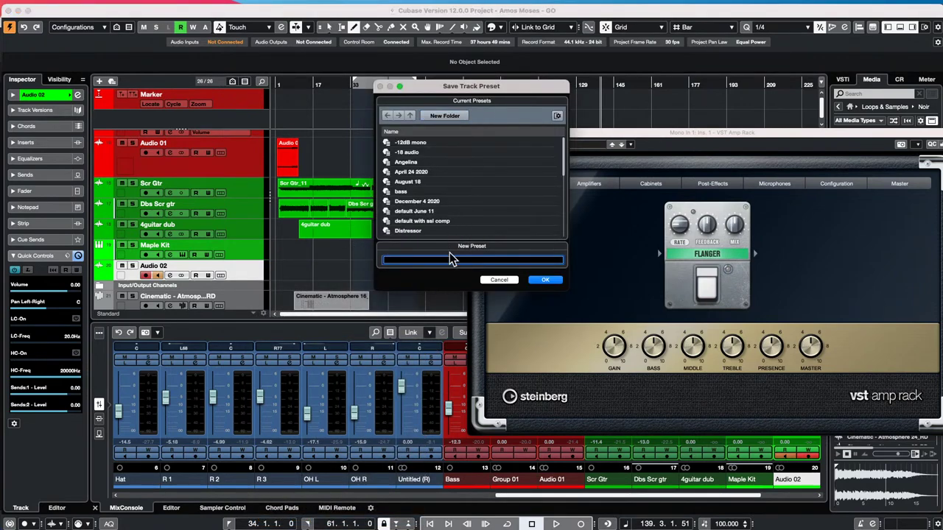
type("c")
type("C default")
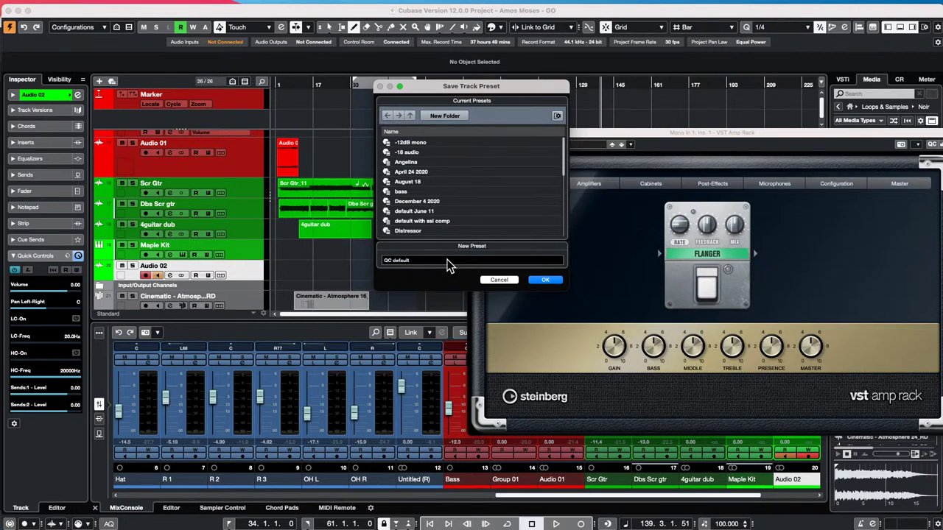
left_click(541, 281)
Step: Start adding a track from a track preset below the Maple Kit track and search the presets for QC
scroll(250, 248, "down", 2)
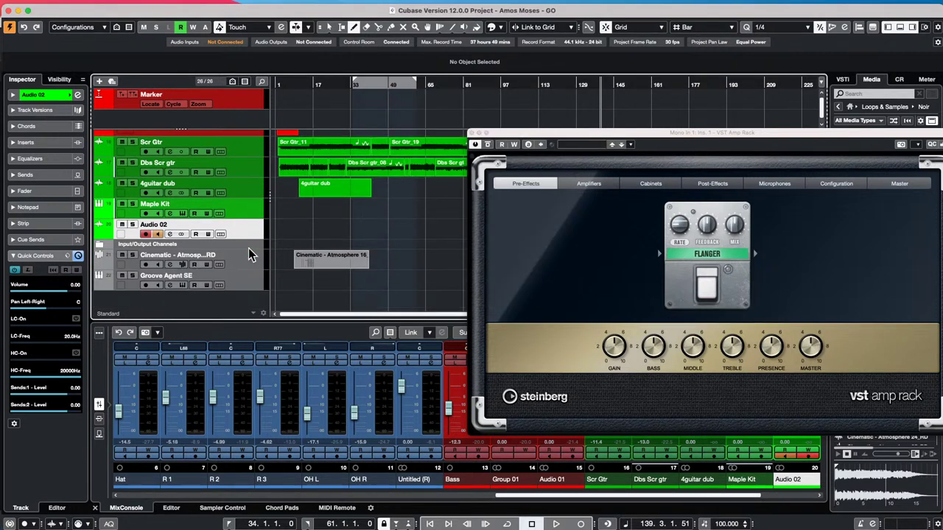
right_click(236, 218)
mouse_move(390, 218)
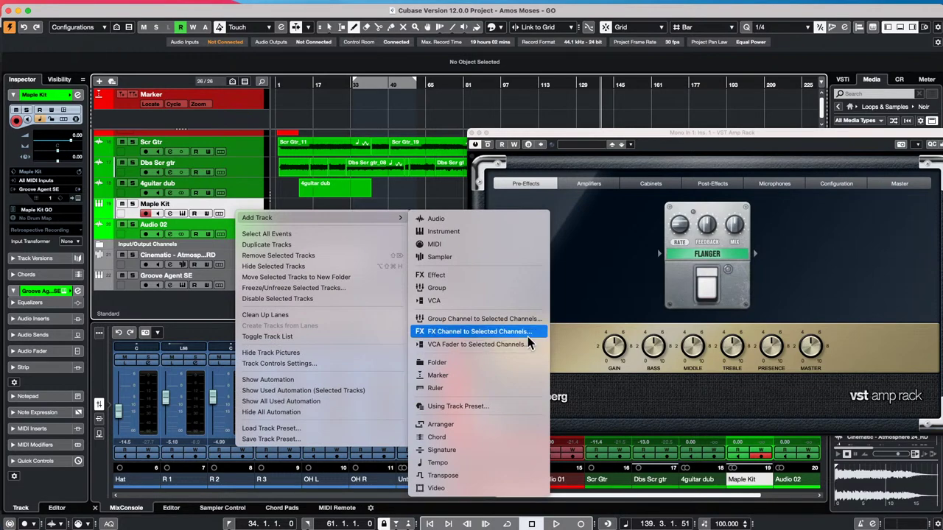
left_click(494, 405)
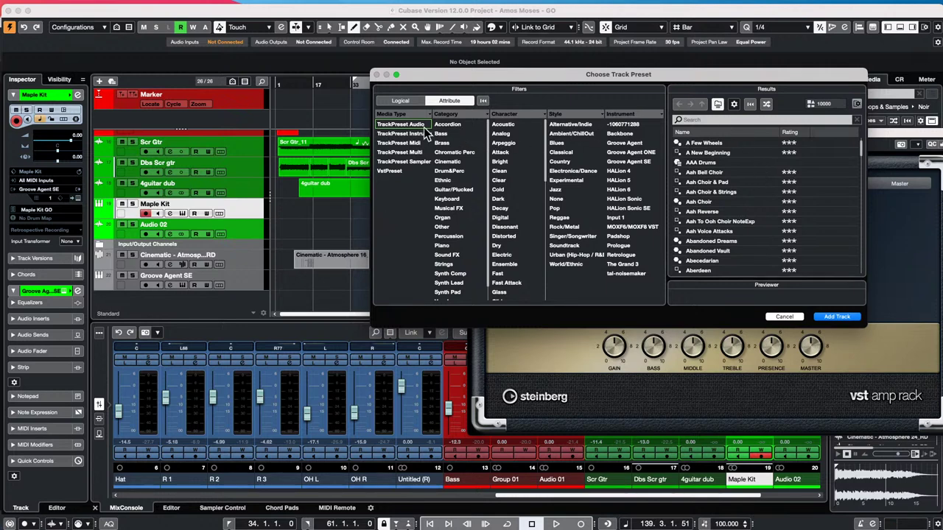
left_click(711, 119)
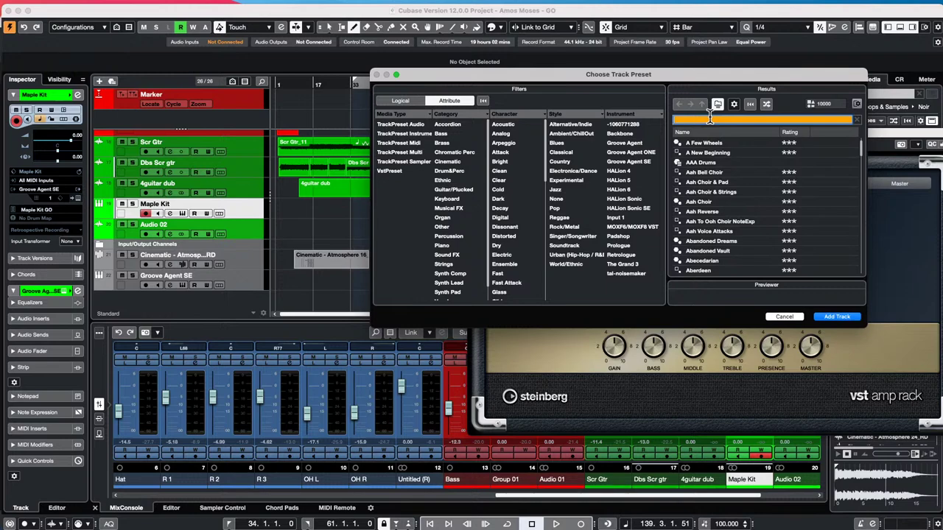
type("QC")
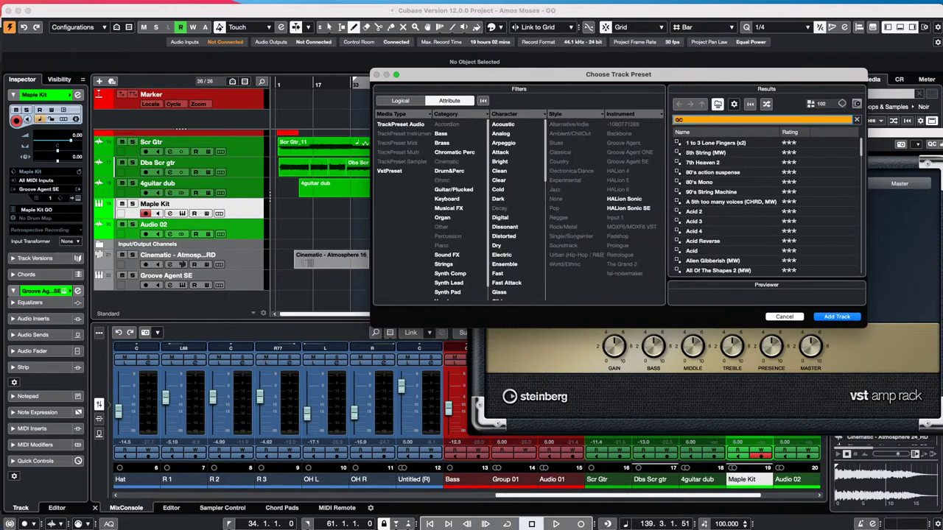
Step: Find the QC default preset among the search results and add a track from it
scroll(736, 193, "down", 10)
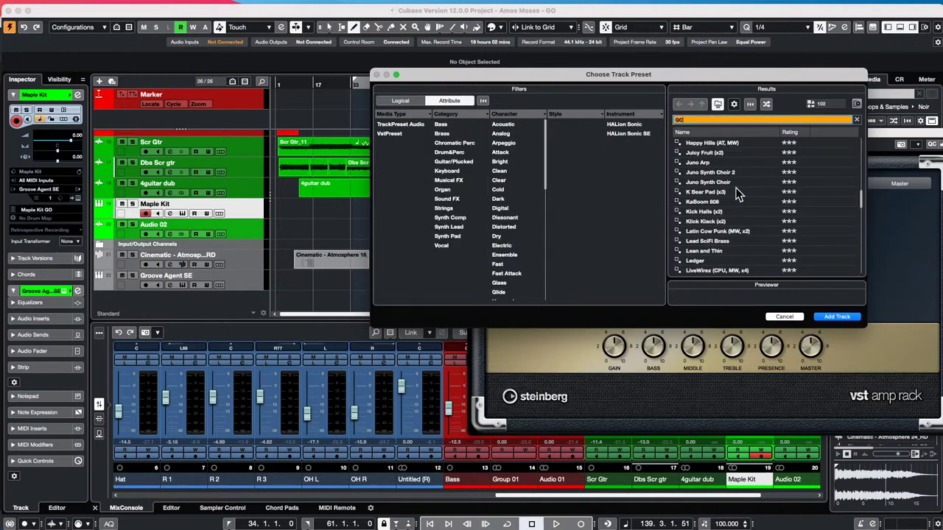
scroll(738, 193, "down", 1)
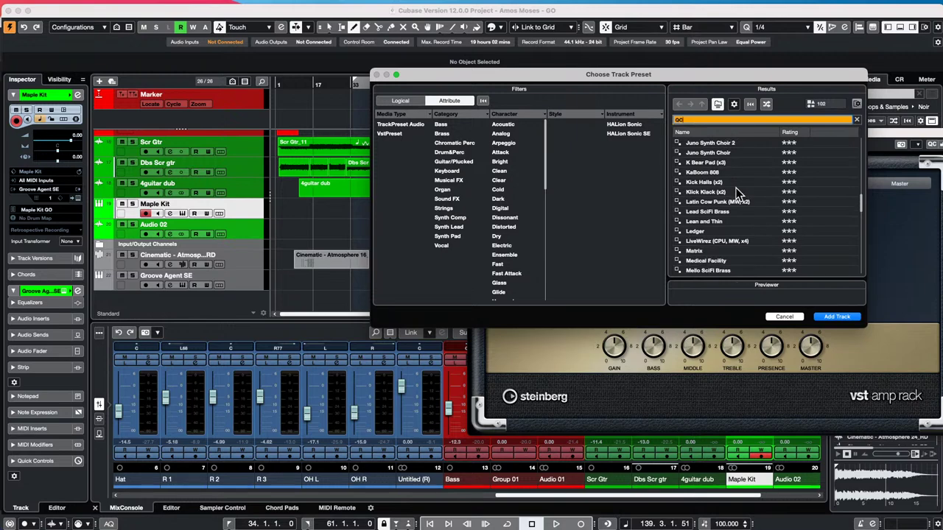
scroll(737, 193, "down", 10)
scroll(739, 193, "up", 5)
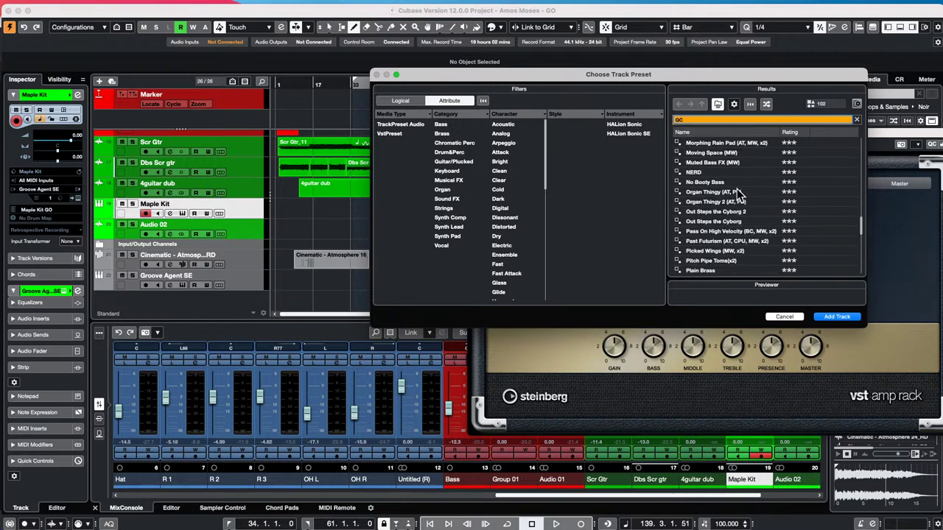
scroll(737, 193, "up", 2)
scroll(736, 189, "down", 4)
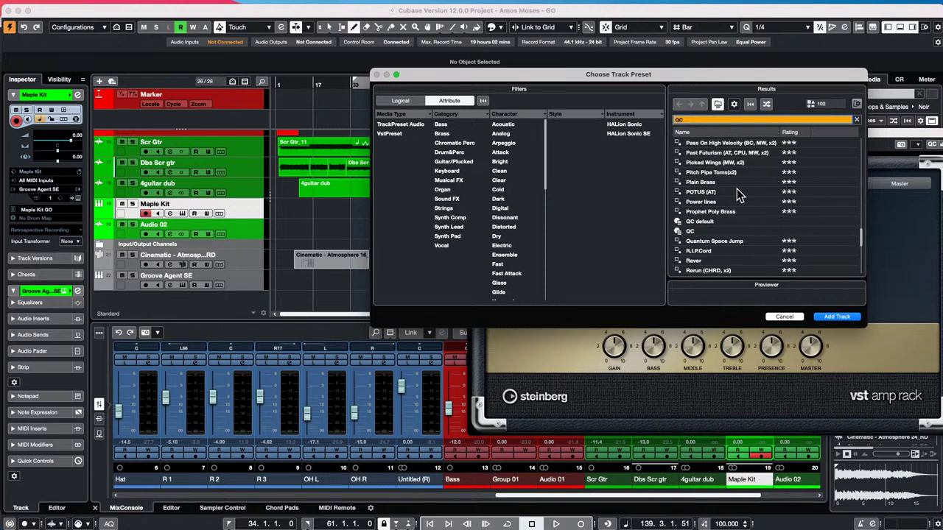
left_click(707, 223)
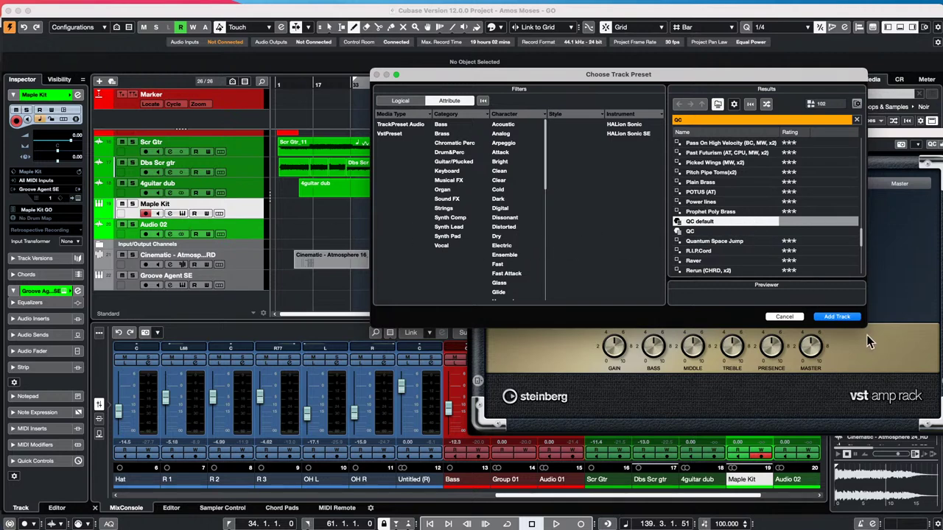
left_click(847, 321)
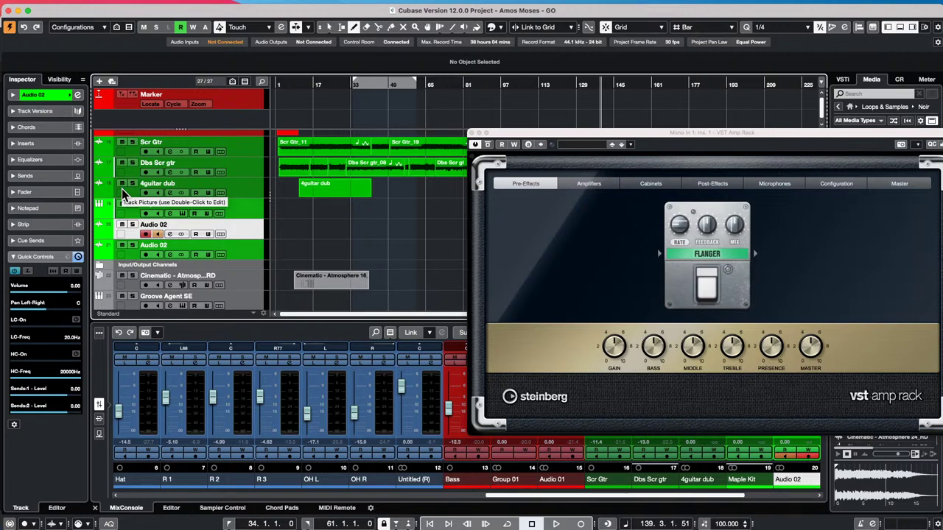
Step: Close the VST Amp Rack window and add a track below Scr Gtr from the QC default audio track preset in the Media user presets
left_click(475, 133)
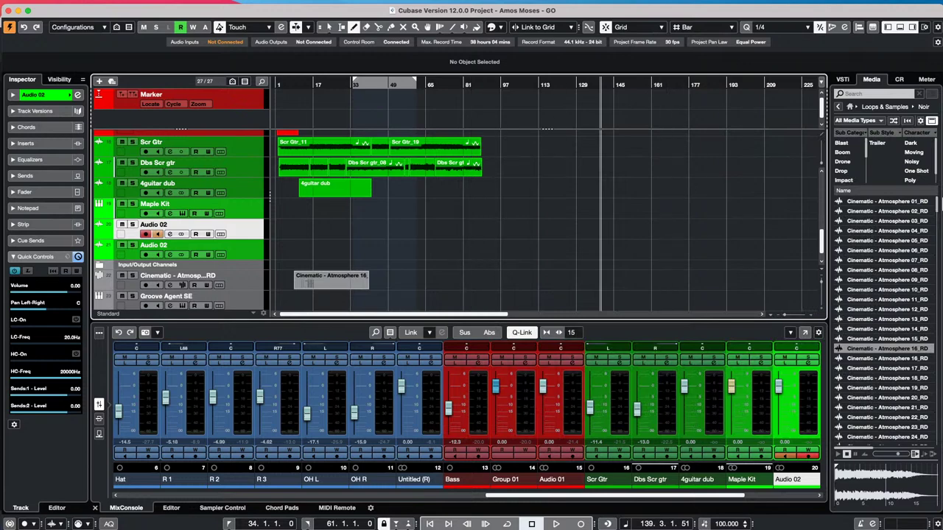
left_click(839, 109)
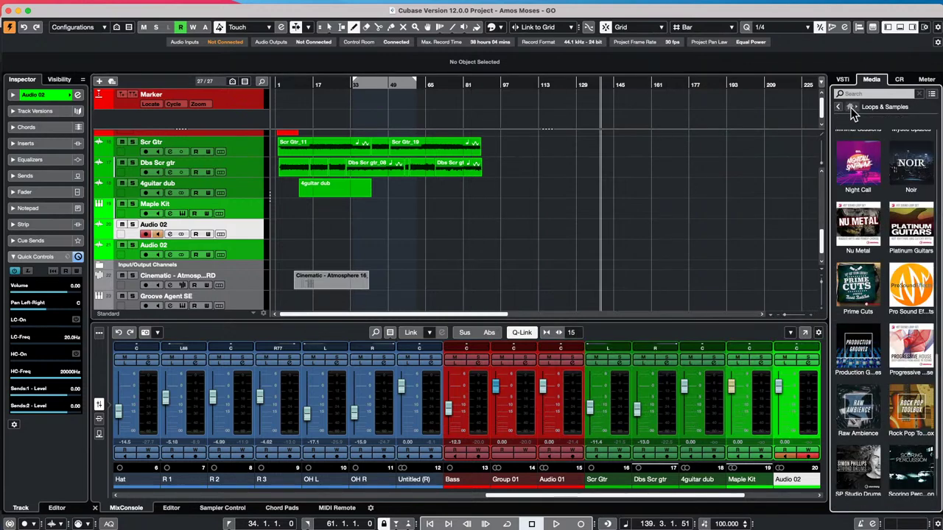
left_click(850, 108)
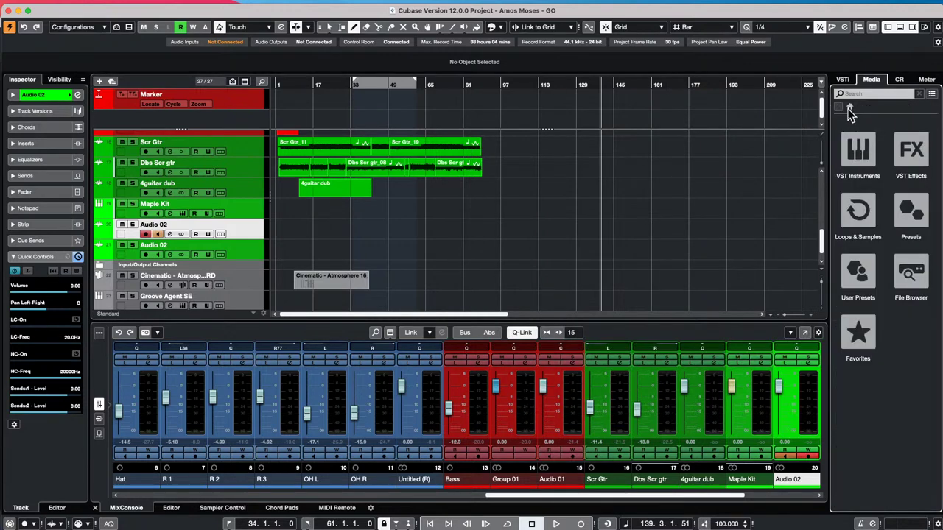
left_click(858, 270)
left_click(866, 166)
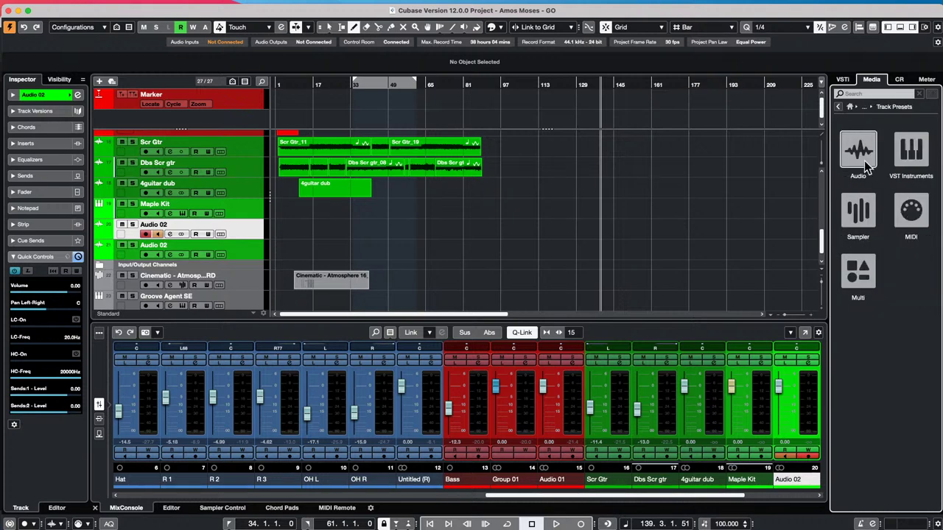
left_click(867, 168)
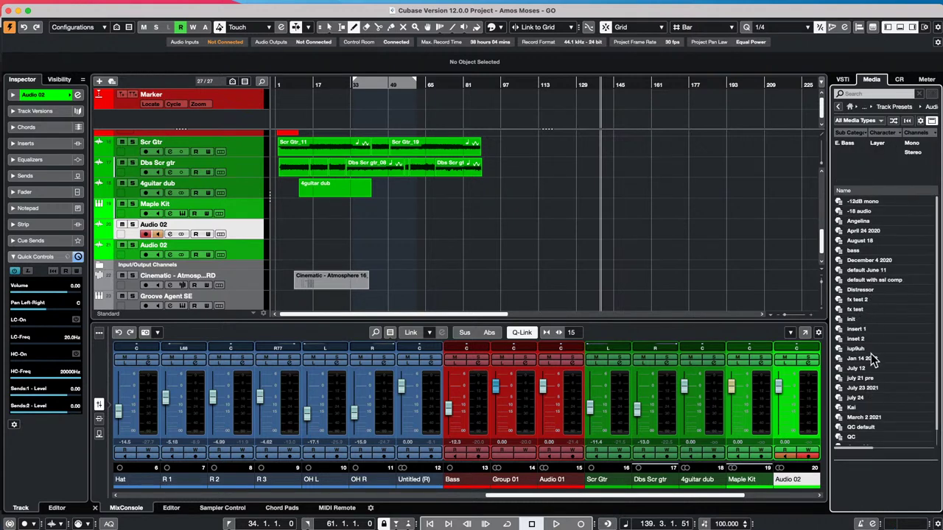
scroll(875, 361, "down", 1)
left_click_drag(862, 411, 173, 159)
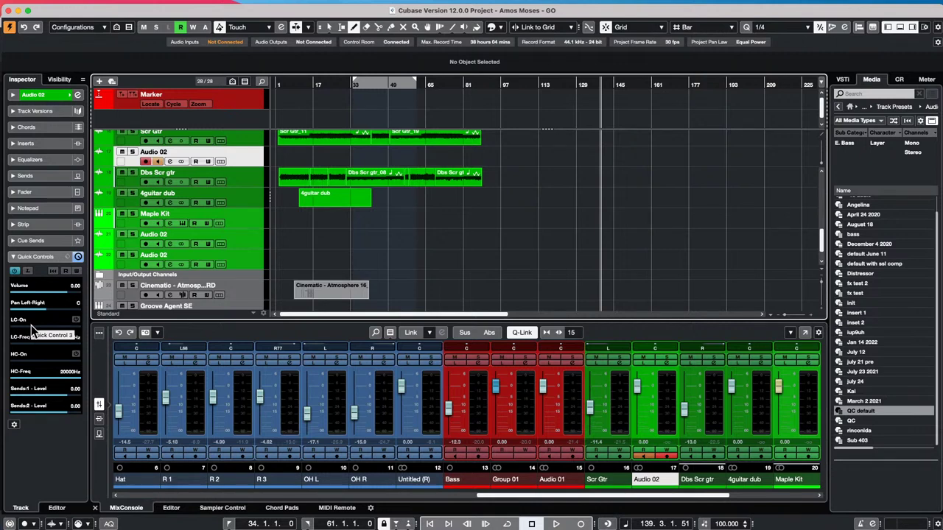
Step: Start opening another project and go to the Projects folder in Documents
left_click(44, 6)
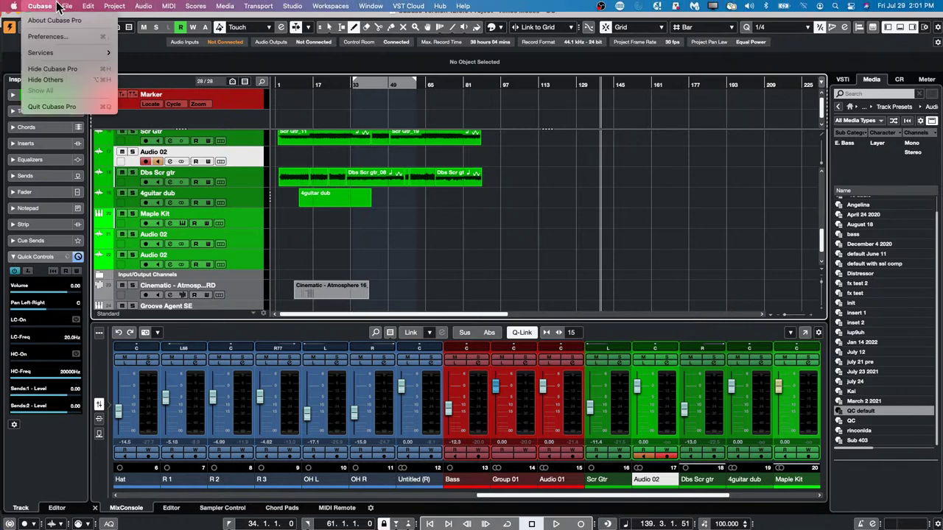
mouse_move(66, 6)
mouse_move(85, 214)
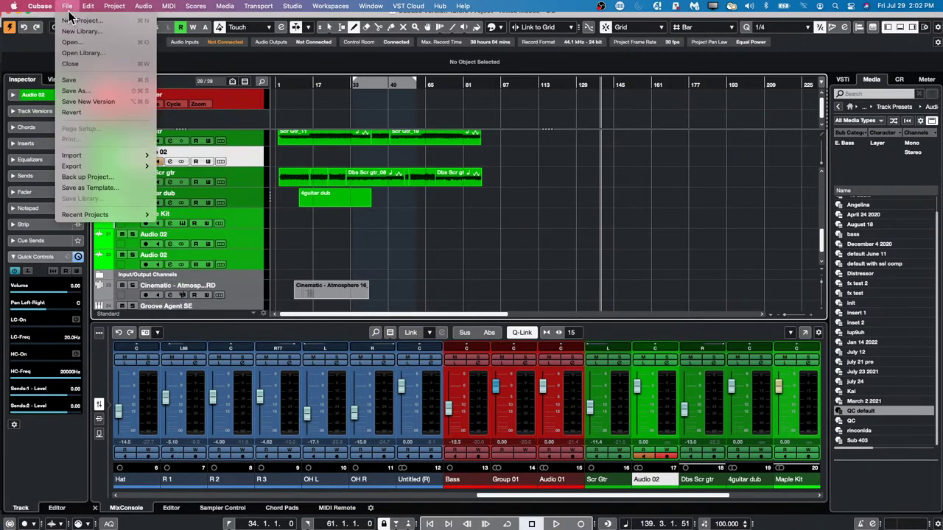
left_click(79, 41)
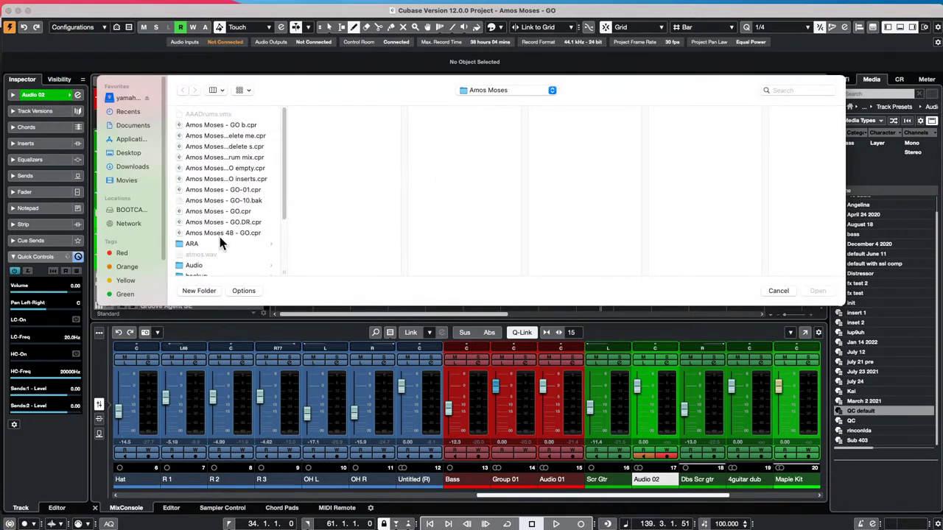
left_click(488, 92)
left_click(491, 99)
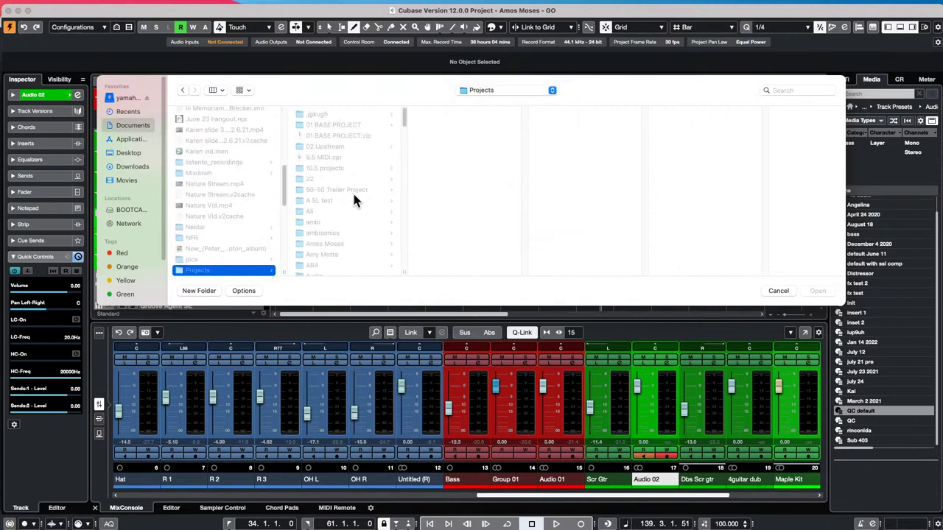
Step: Open July 29 2022.cpr from the Hangouts/July 29 2022 folder and accept the missing port as unmapped
scroll(355, 198, "down", 5)
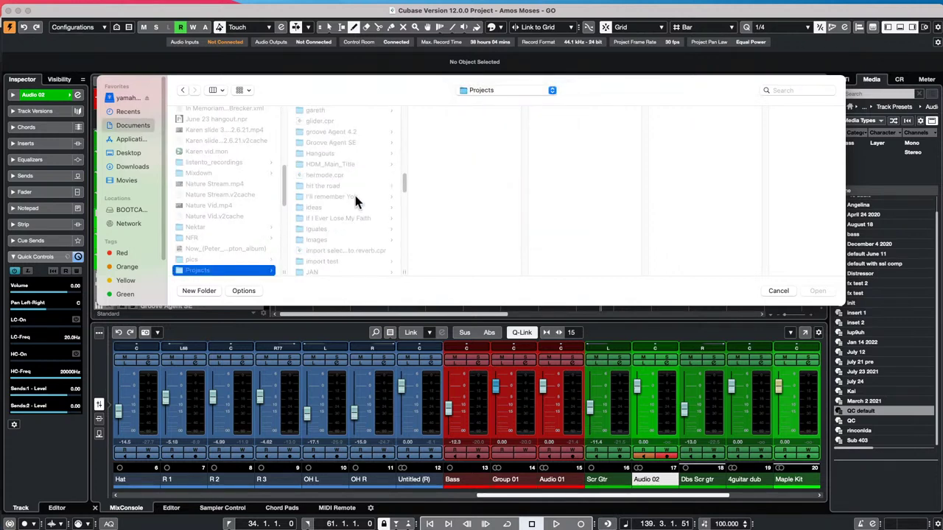
left_click(323, 154)
scroll(438, 192, "down", 10)
scroll(437, 192, "down", 3)
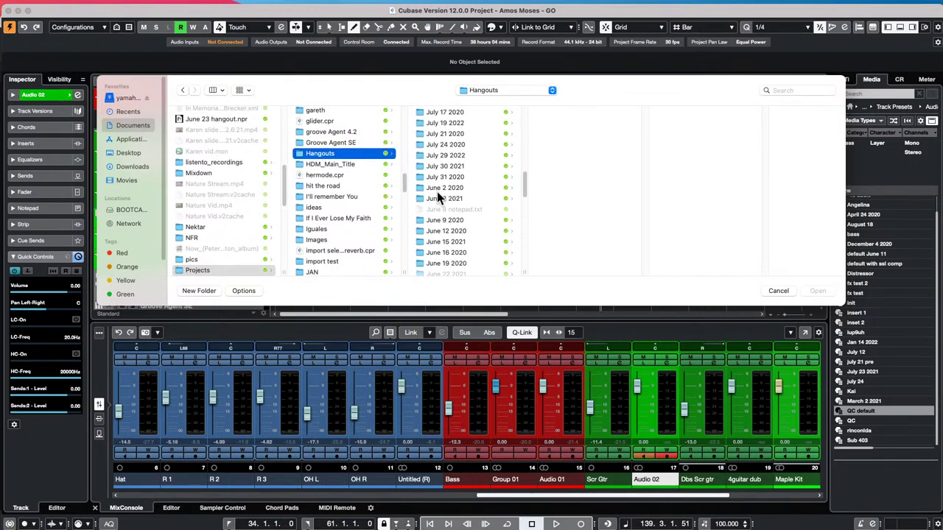
left_click(457, 155)
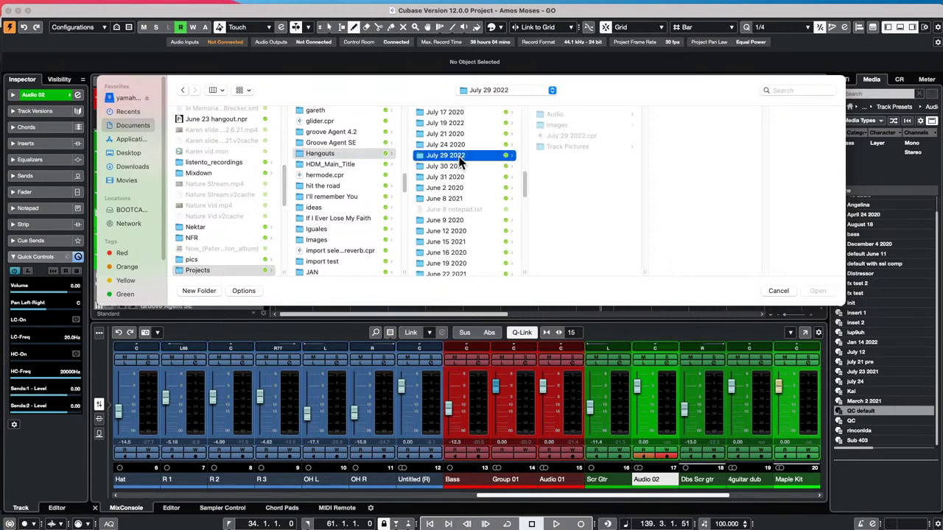
double_click(576, 135)
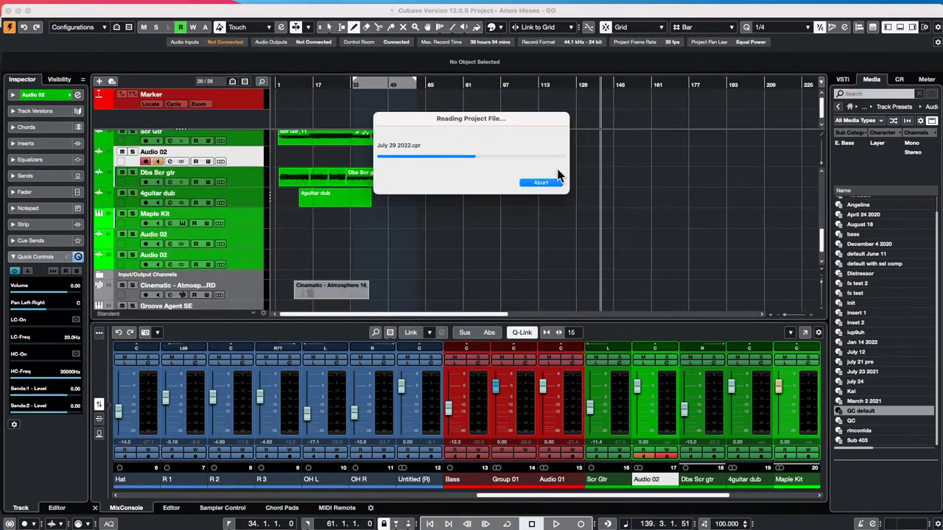
left_click(524, 179)
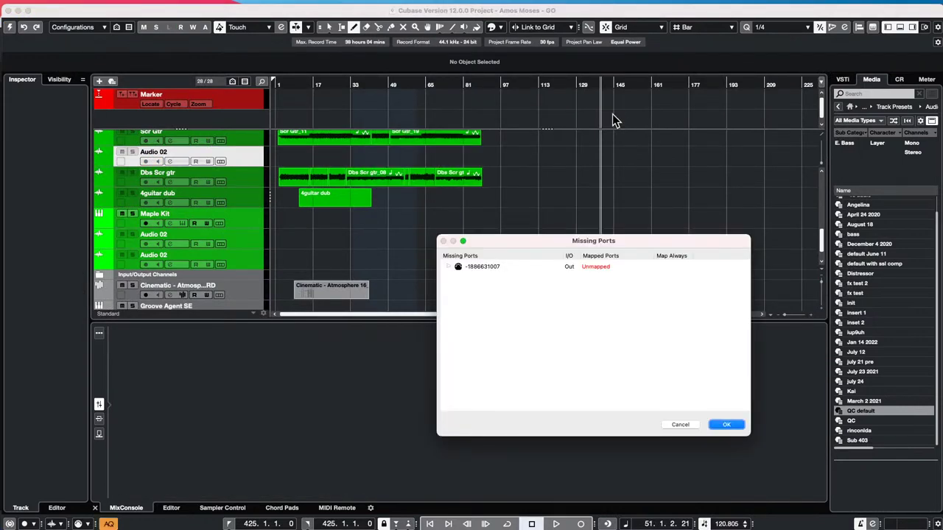
left_click(725, 426)
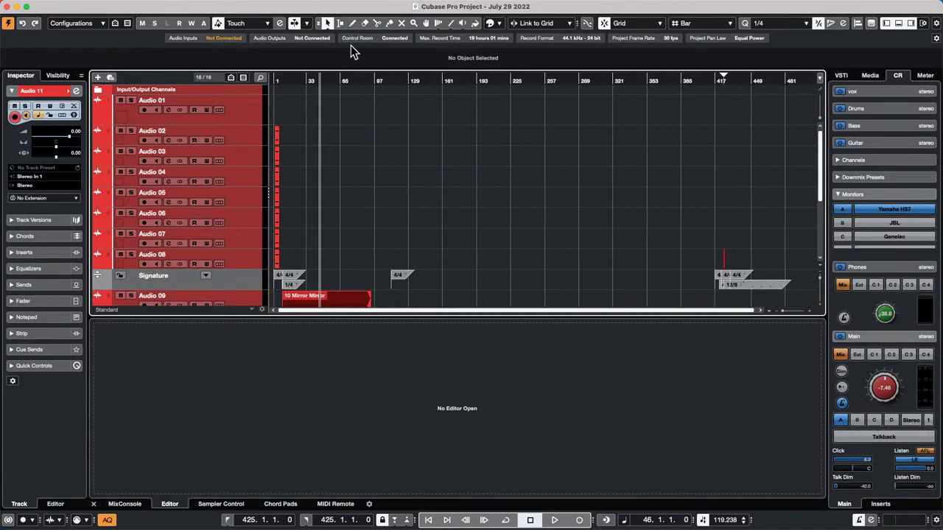
Step: Show the MixConsole in the lower zone and select the 5 Forever Sorry-01 event on the Audio 10 track
left_click(124, 504)
scroll(386, 239, "down", 5)
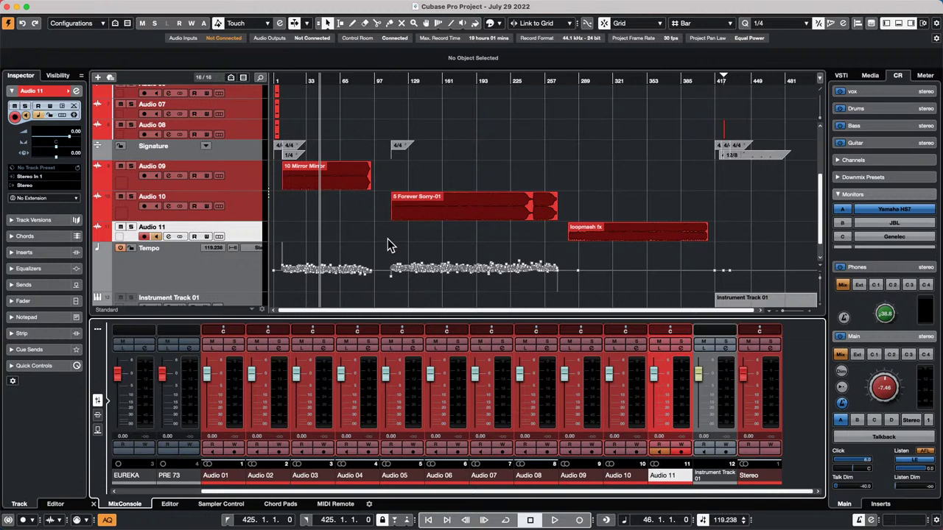
left_click(436, 209)
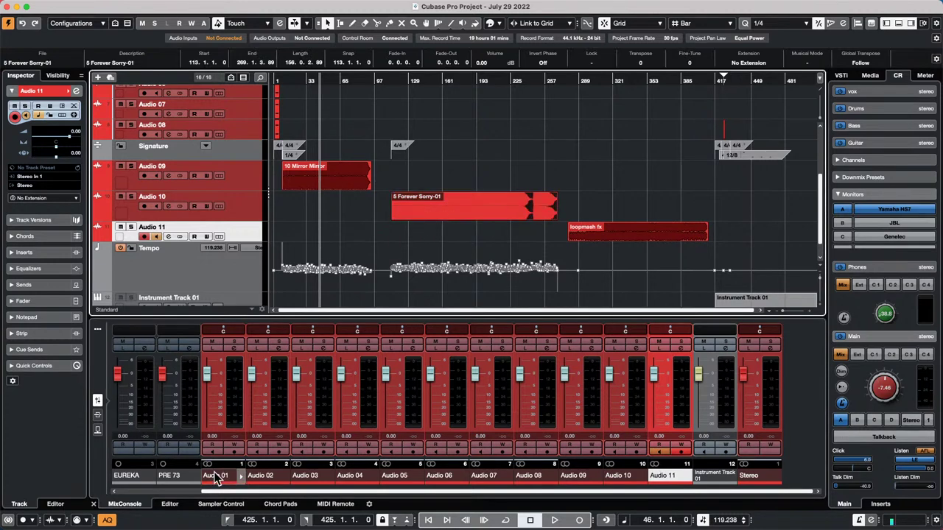
Step: Show the audio editor in the lower zone and view the loopmash fx, 5 Forever Sorry-01 and 10 Mirror Mirror events, ending on loopmash fx
left_click(170, 505)
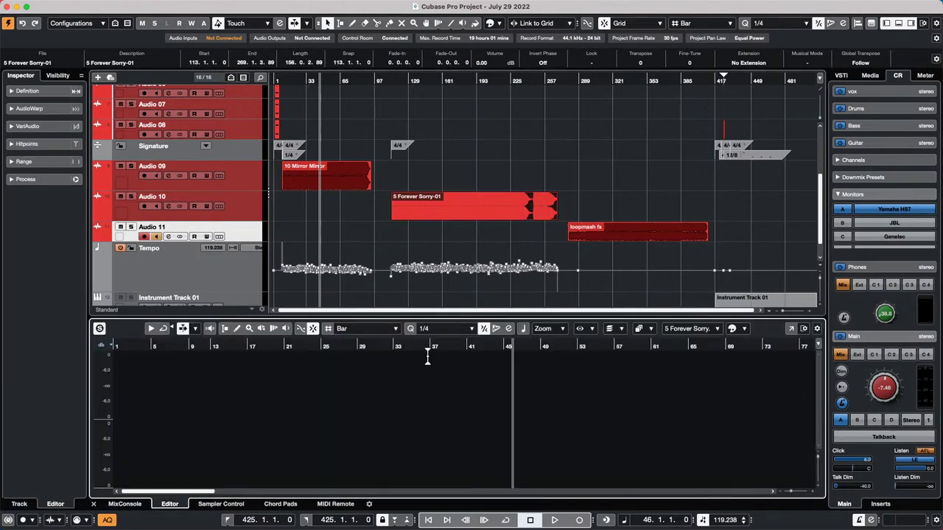
left_click(667, 235)
left_click(495, 218)
left_click(347, 180)
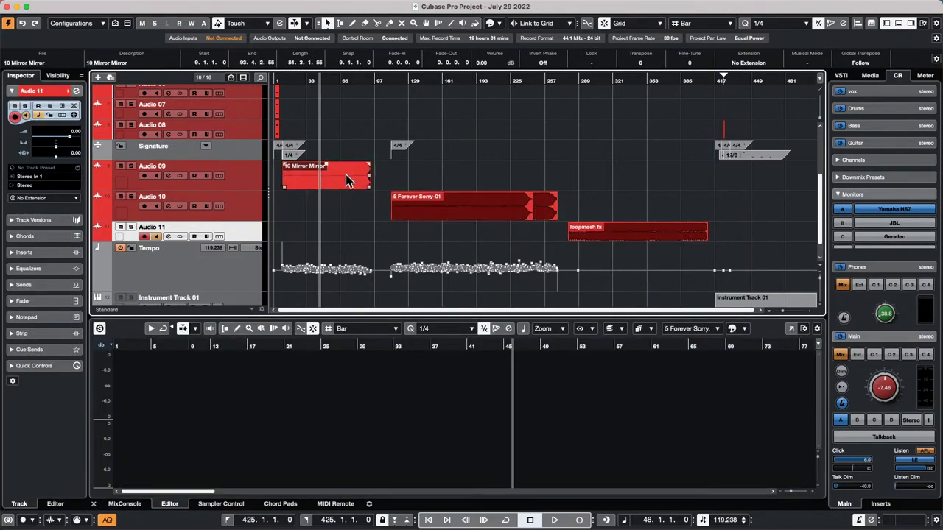
left_click(620, 231)
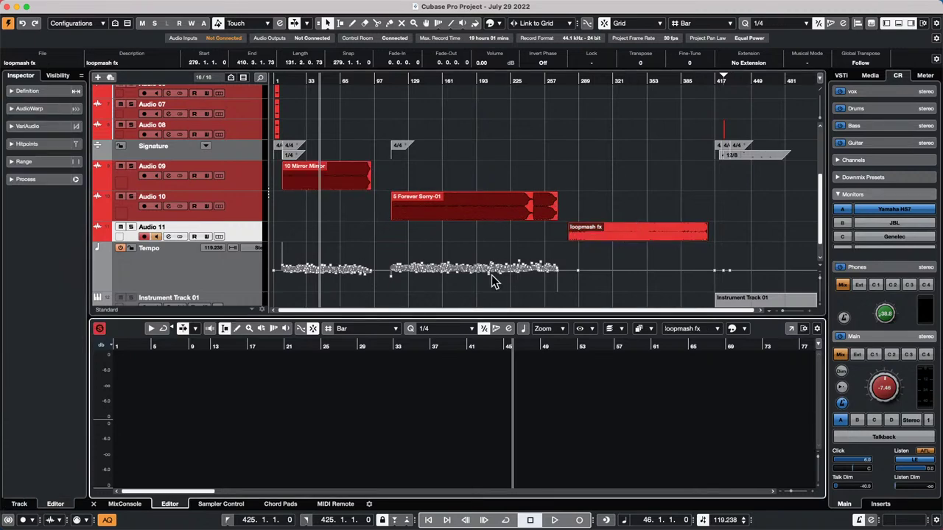
Step: Show the whole 5 Forever Sorry-01 event in the audio editor and place the project cursor at bar 32
left_click(444, 204)
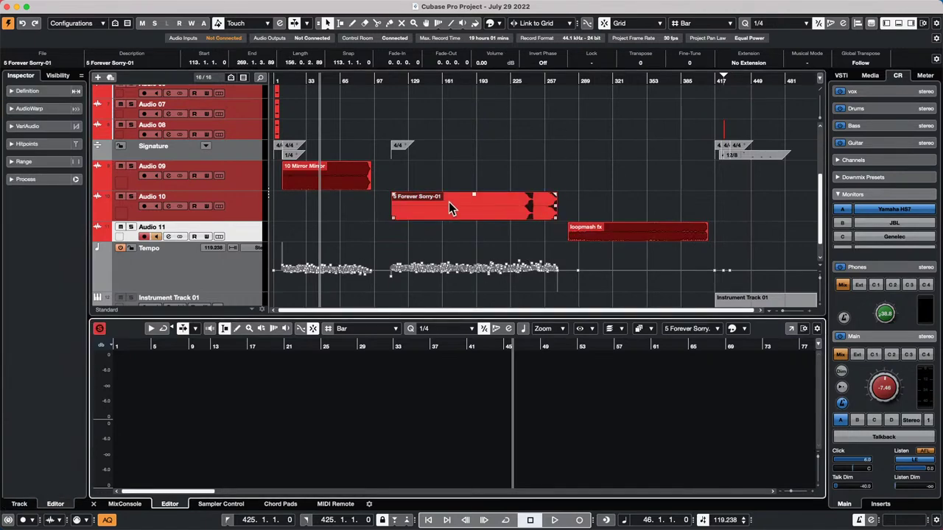
left_click(350, 81)
left_click(351, 81)
left_click_drag(380, 347, 380, 316)
Step: View the 10 Mirror Mirror, 5 Forever Sorry-01 and loopmash fx waveforms repeatedly in the audio editor, ending on loopmash fx
left_click(354, 180)
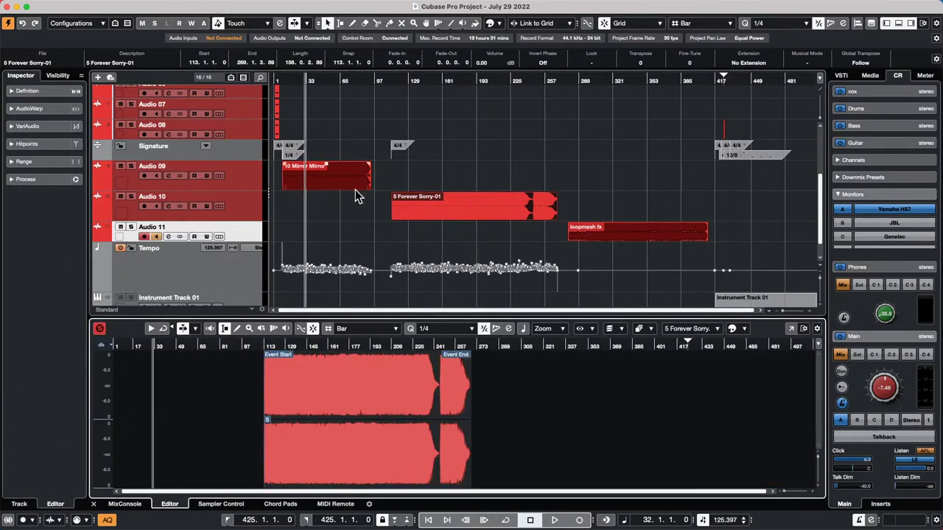
left_click(476, 207)
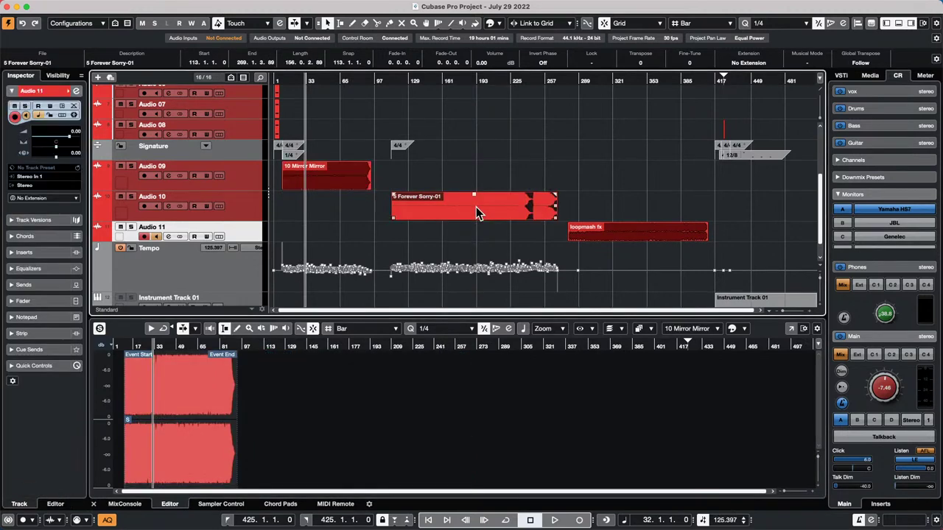
left_click(604, 231)
left_click(472, 209)
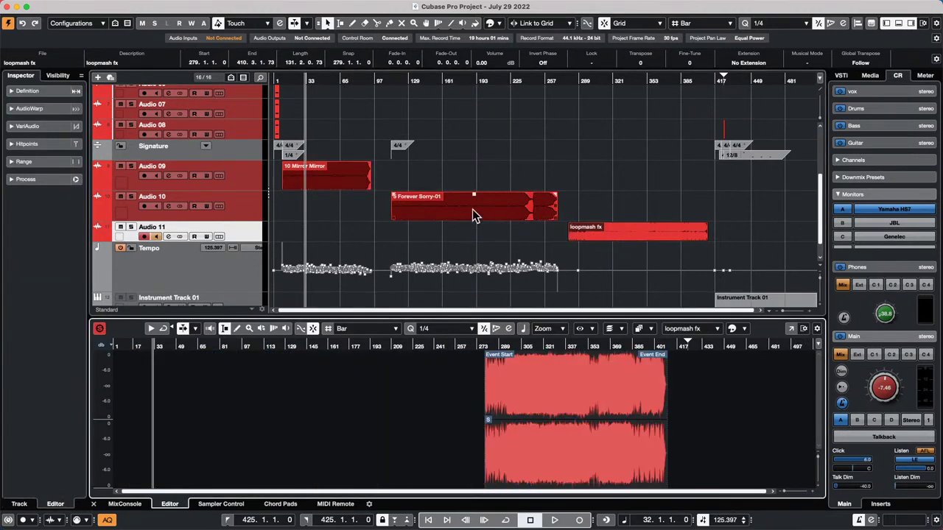
left_click(330, 184)
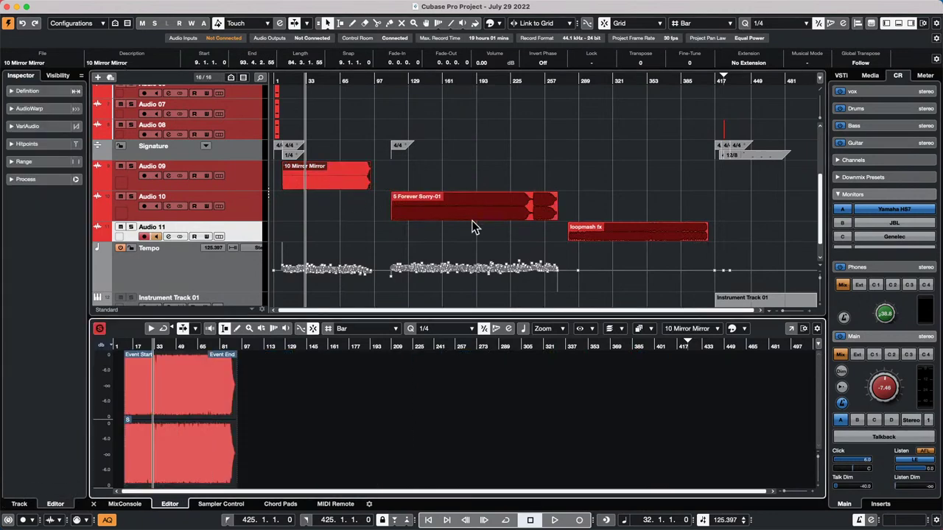
left_click(471, 215)
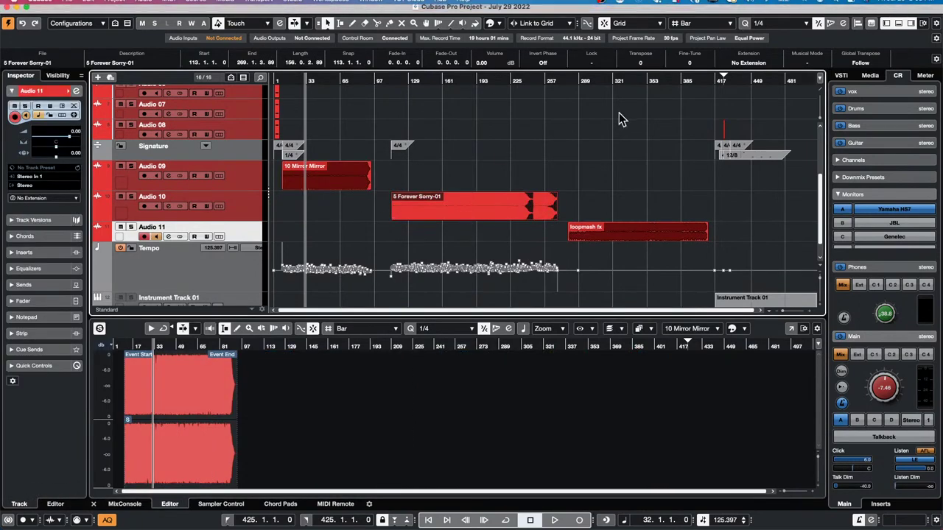
left_click(638, 235)
left_click(479, 211)
left_click(334, 178)
left_click(485, 210)
left_click(641, 228)
left_click(491, 200)
left_click(315, 177)
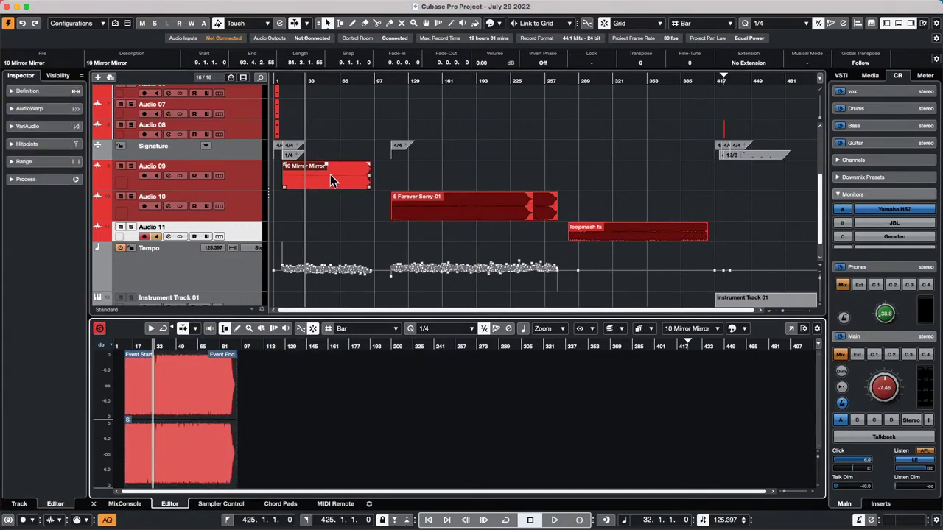
left_click(652, 241)
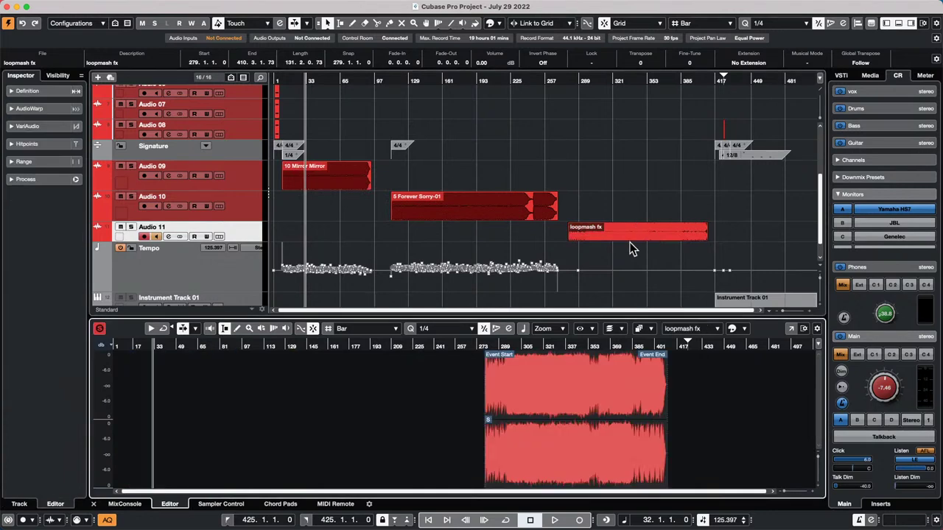
Step: Try Edit Active Clip in the audio editor by selecting loopmash fx and 5 Forever Sorry-01 in the project
left_click(623, 329)
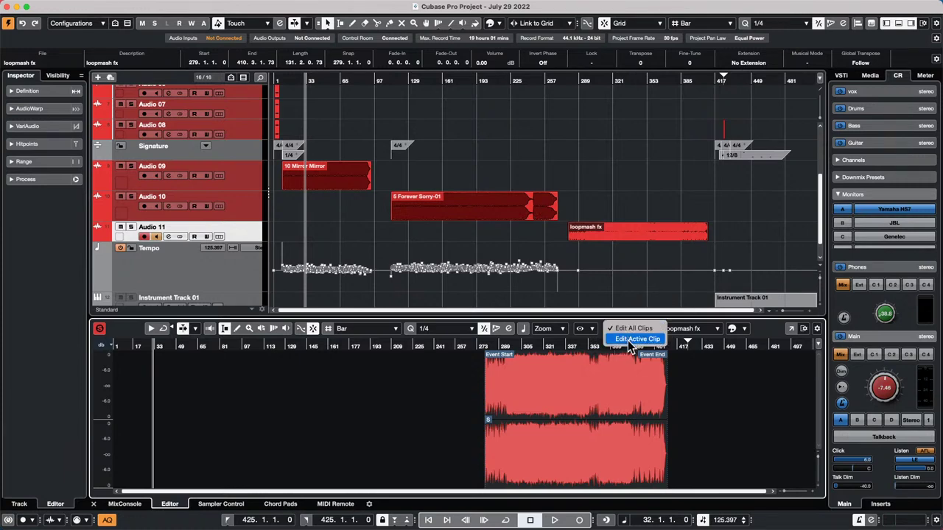
left_click(629, 339)
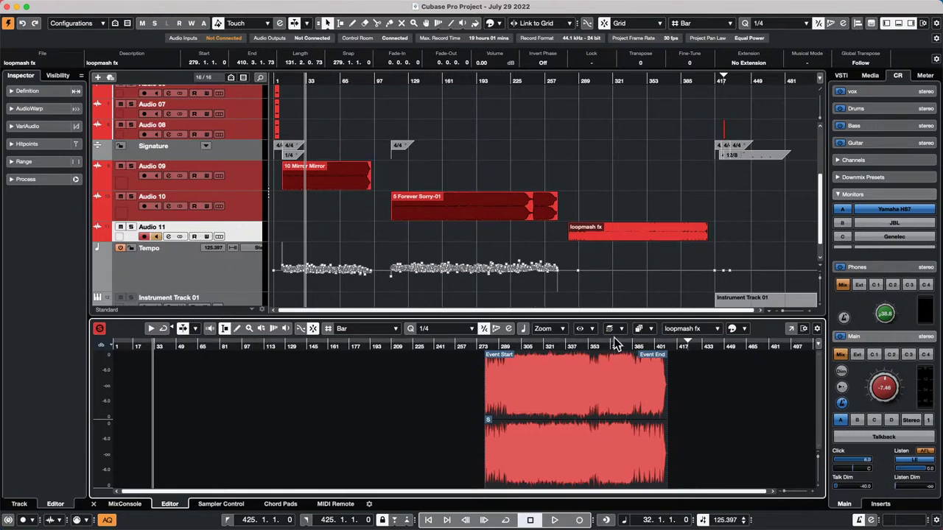
left_click(624, 240)
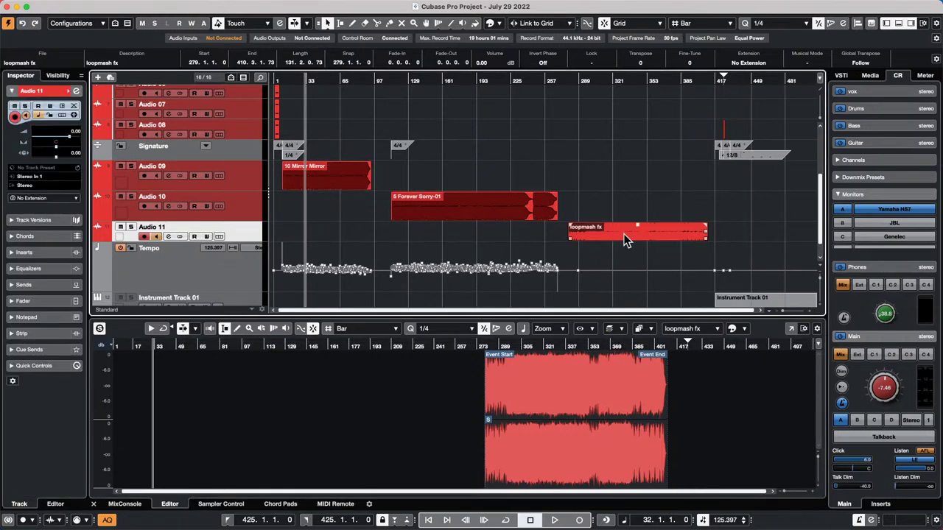
left_click(474, 205)
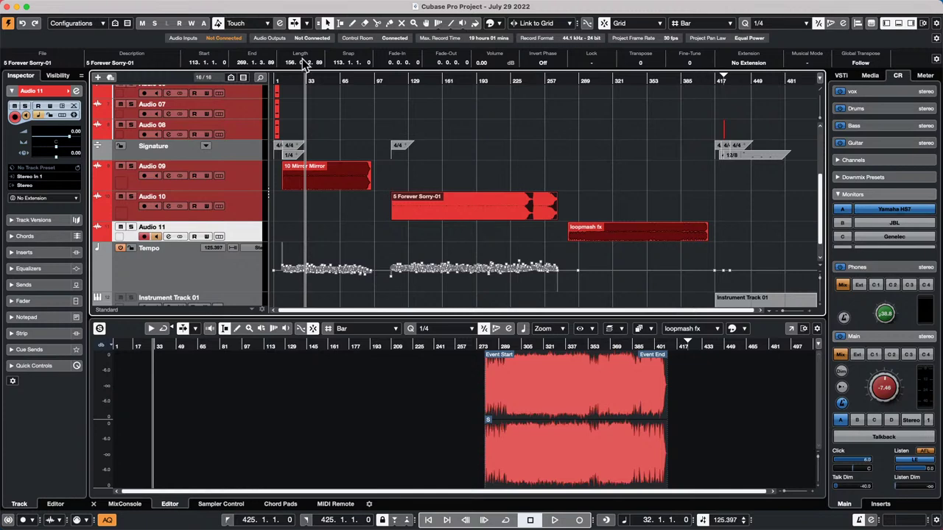
Step: Turn on Use Video Follows Edit Mode for the transport and select the 10 Mirror Mirror event
left_click(311, 6)
mouse_move(293, 6)
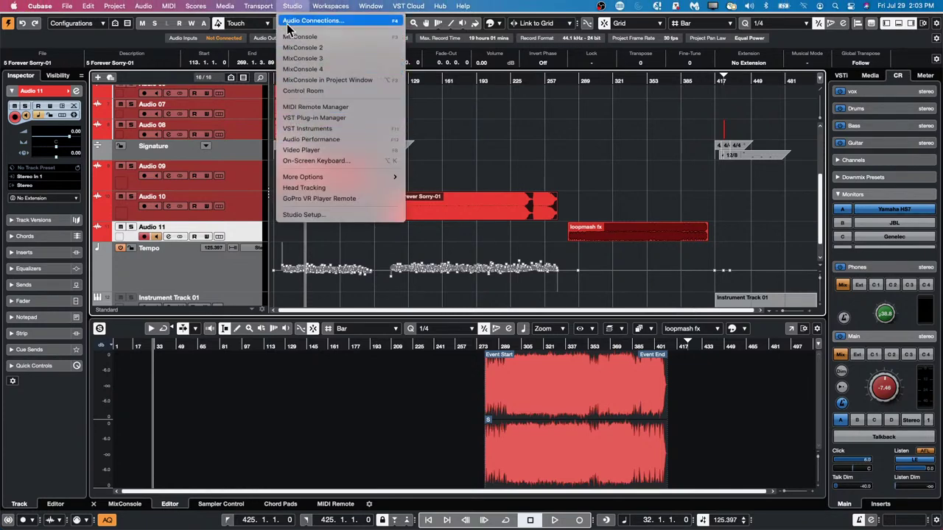
mouse_move(258, 6)
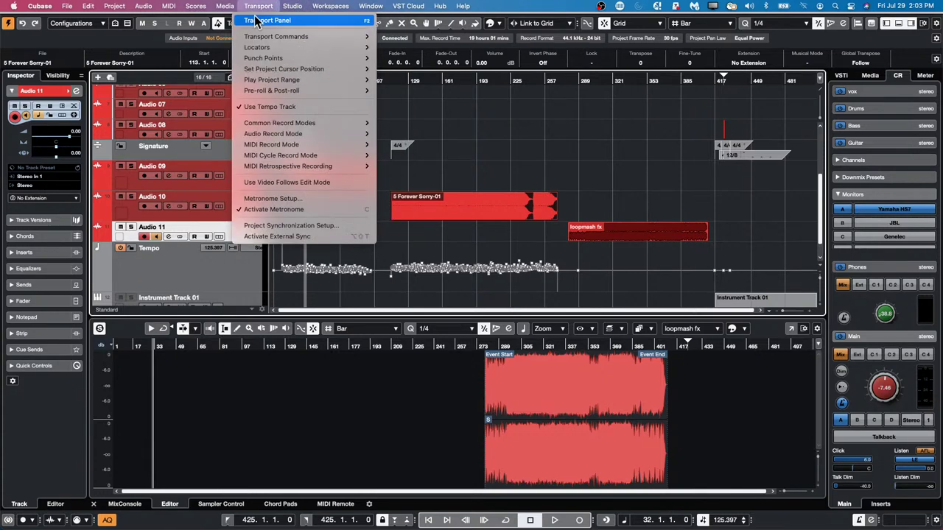
left_click(297, 182)
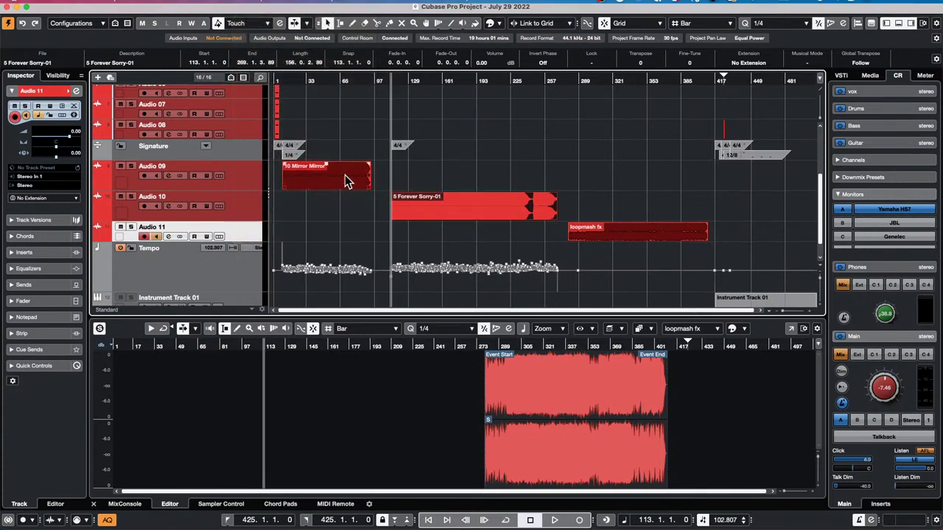
left_click(315, 181)
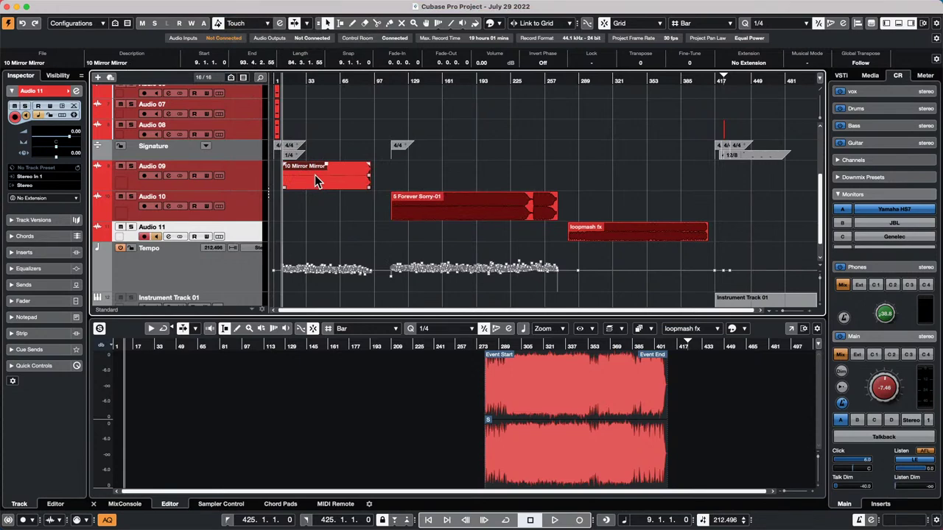
Step: Start and stop playback briefly, and view 10 Mirror Mirror, 5 Forever Sorry-01 and loopmash fx in the audio editor
key("space")
key("space")
double_click(340, 180)
double_click(454, 200)
double_click(659, 233)
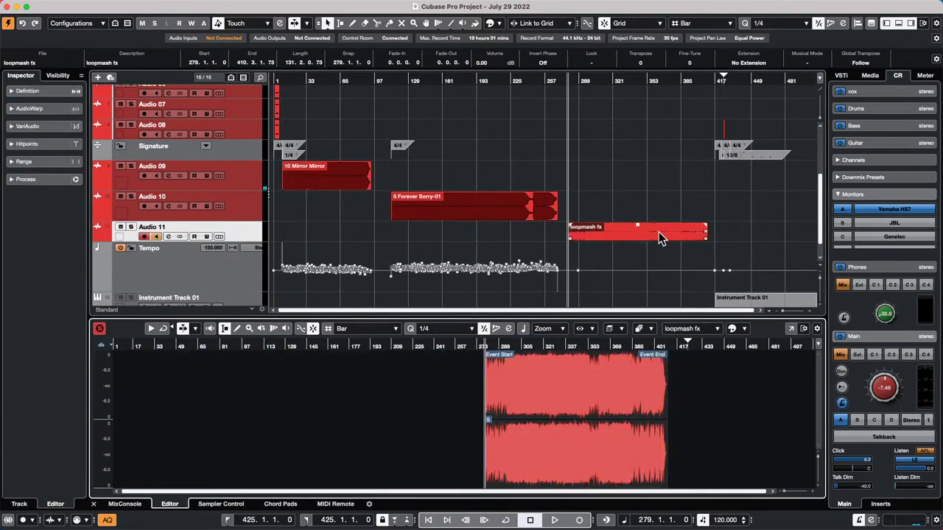
left_click(501, 216)
left_click(454, 205)
left_click(609, 227)
Step: Set the audio editor to Edit All Clips and check its options for showing clips and events
left_click(621, 330)
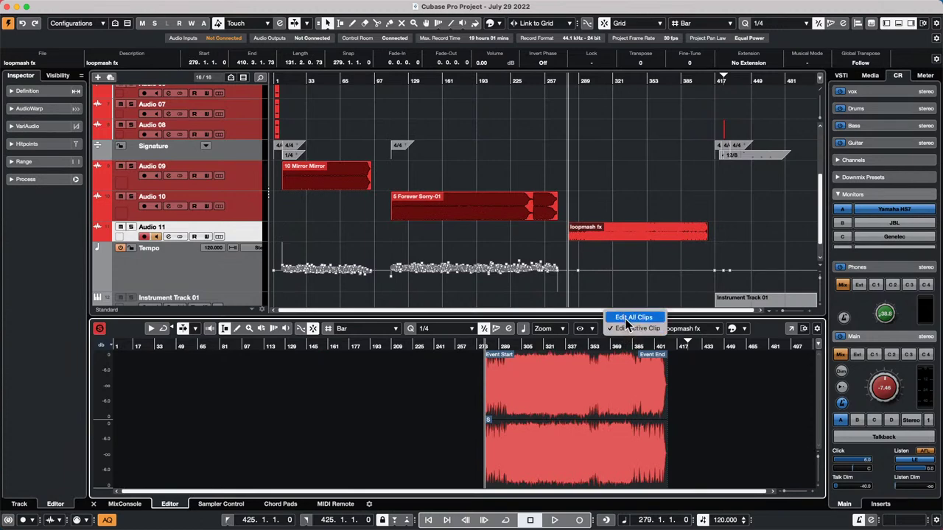
left_click(624, 317)
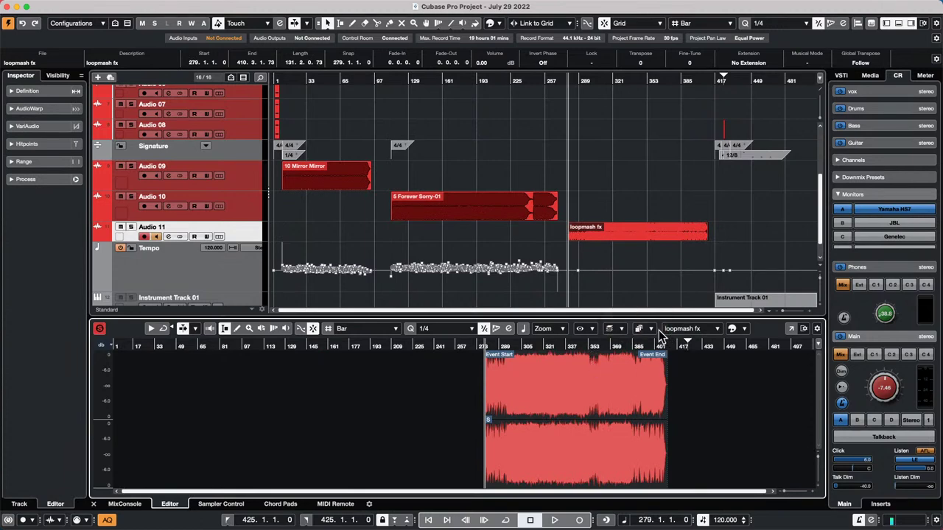
left_click(651, 332)
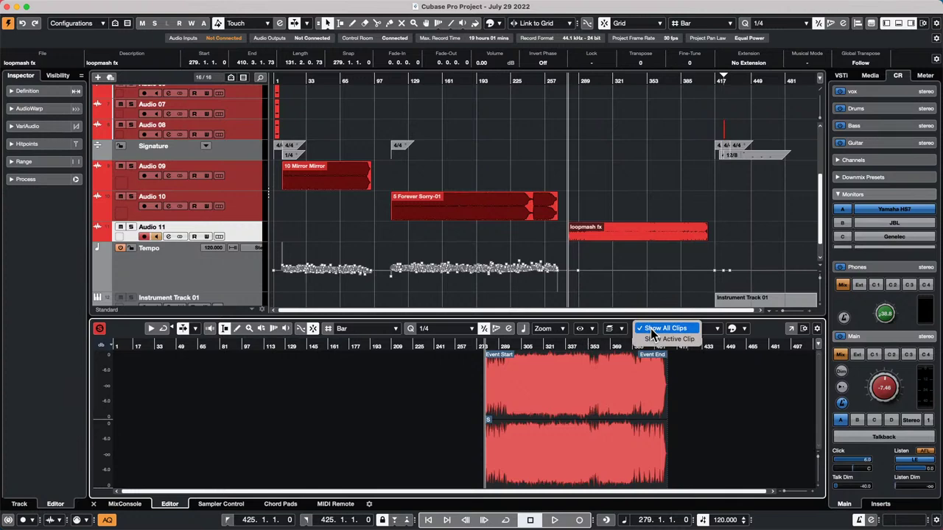
left_click(698, 366)
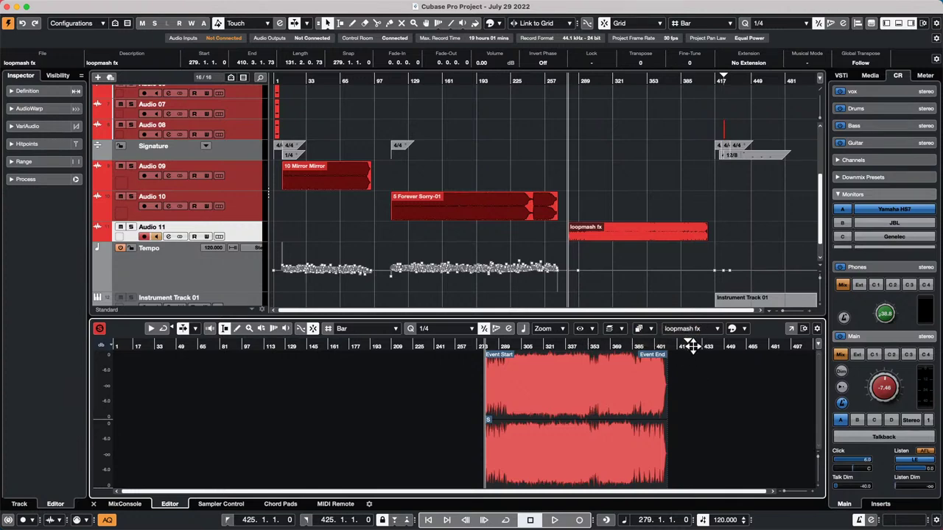
left_click(588, 330)
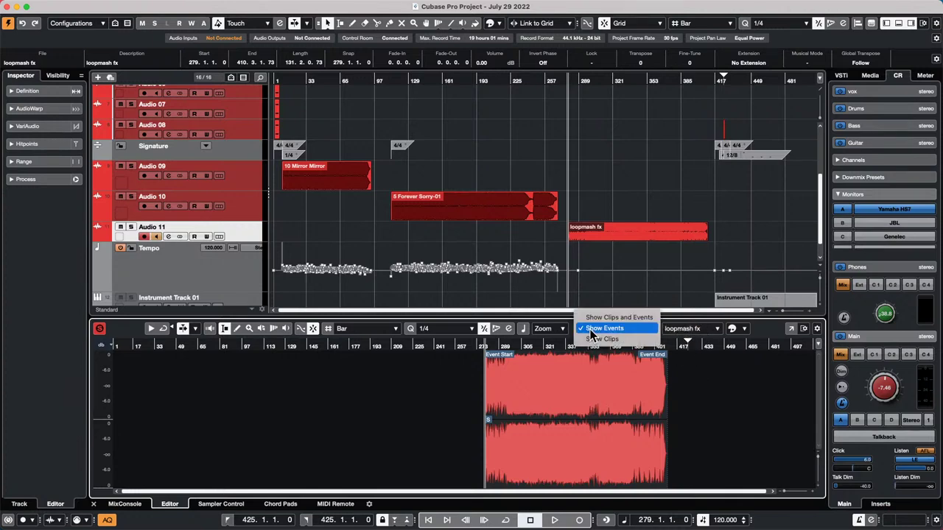
left_click(640, 333)
Step: Select the three audio events in turn to check that the editor and project cursor follow each selection, ending on loopmash fx
left_click(612, 230)
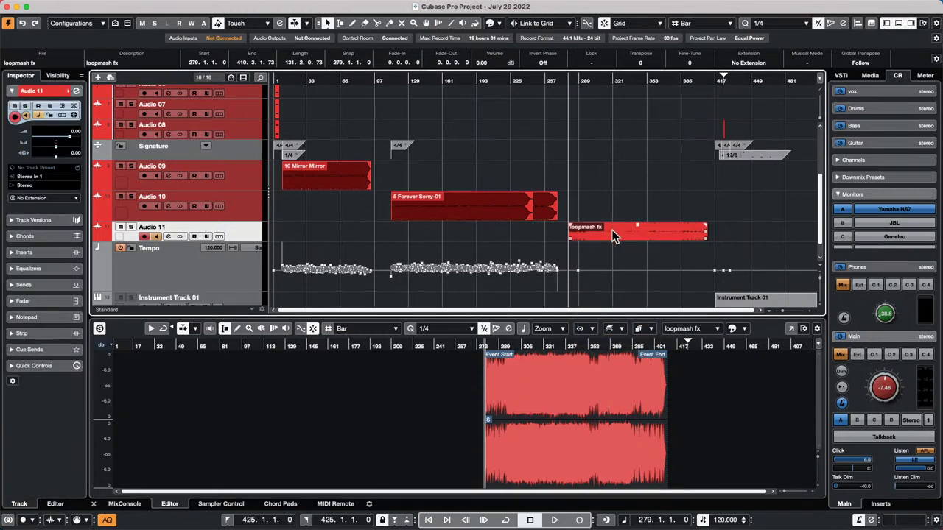
left_click(519, 212)
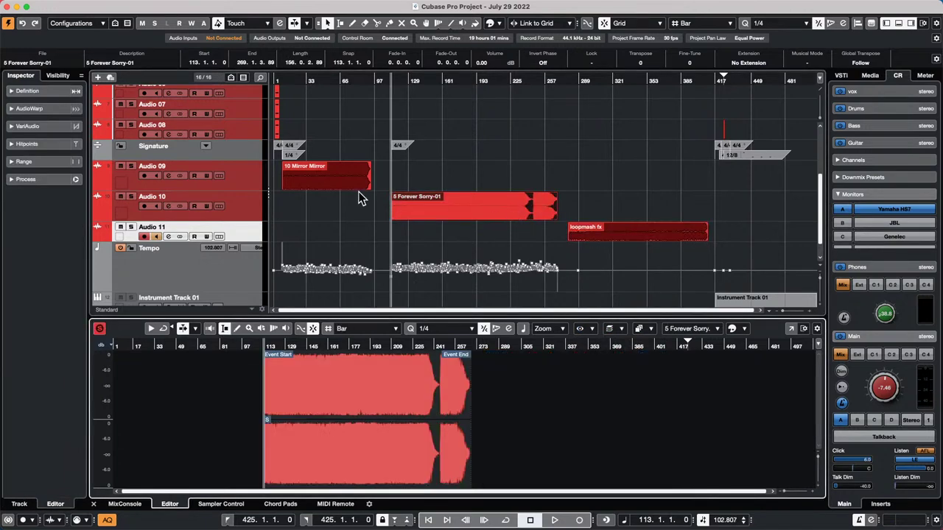
left_click(344, 183)
left_click(452, 208)
left_click(635, 242)
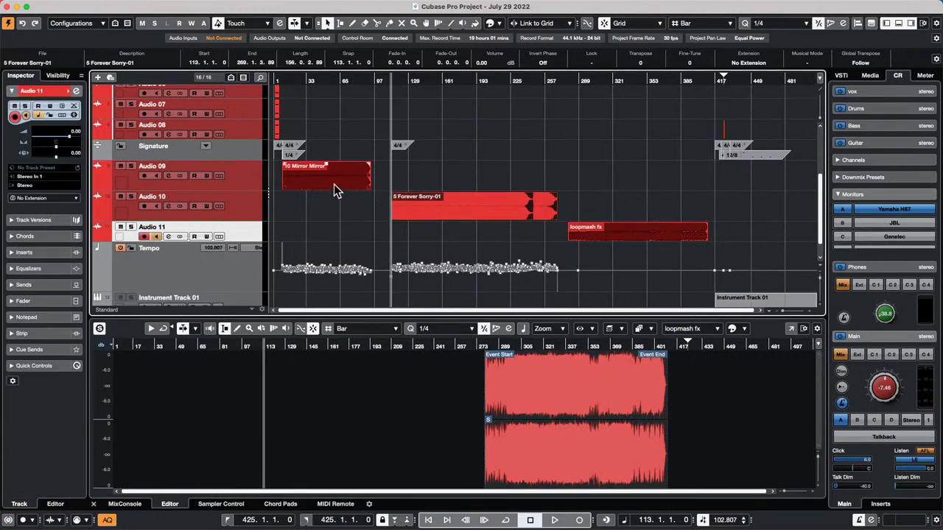
left_click(337, 185)
left_click(445, 197)
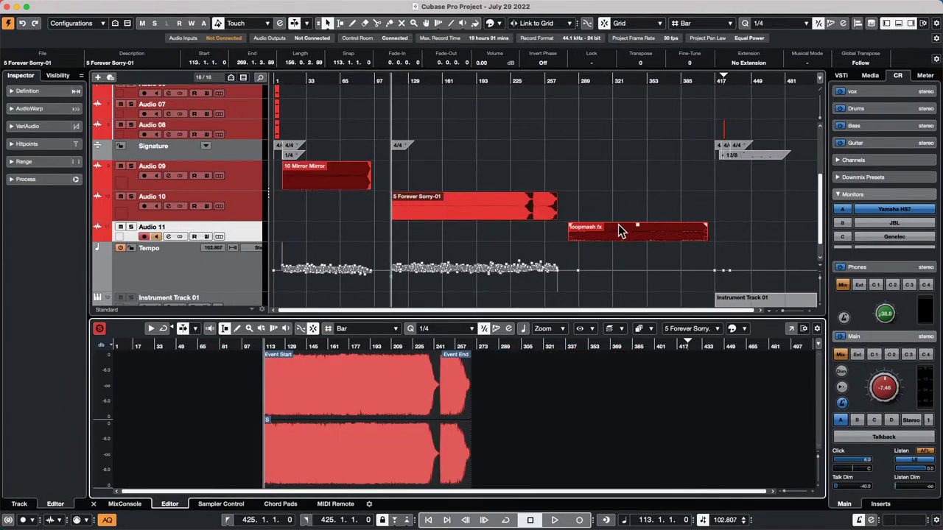
left_click(621, 230)
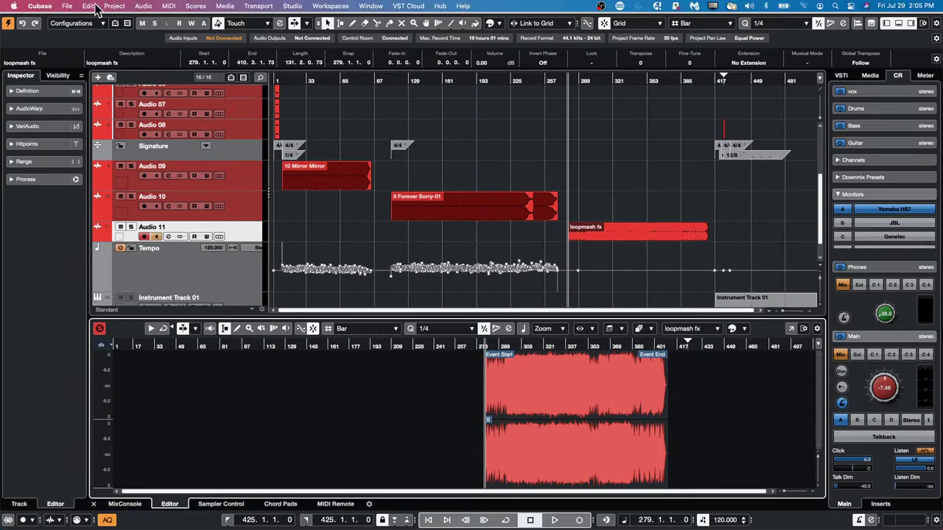
left_click(89, 6)
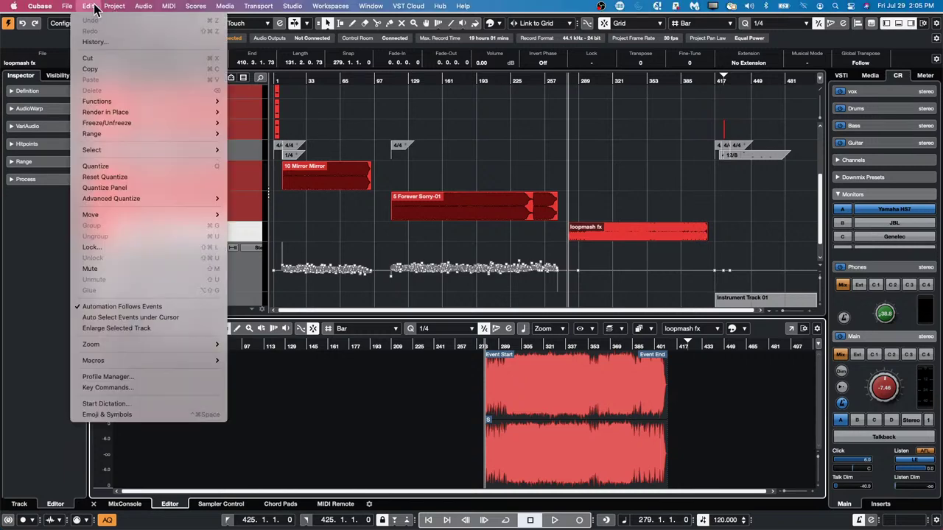
left_click(385, 208)
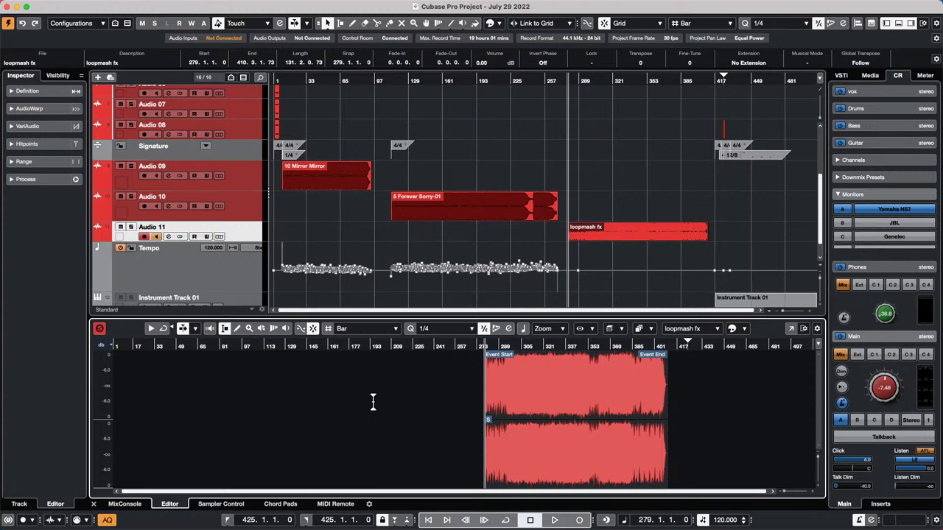
Step: Start Cubase LE AI Elements 10.5 in Safe Mode, look at its preference options, reselect Use current program preferences and cancel
mouse_move(442, 520)
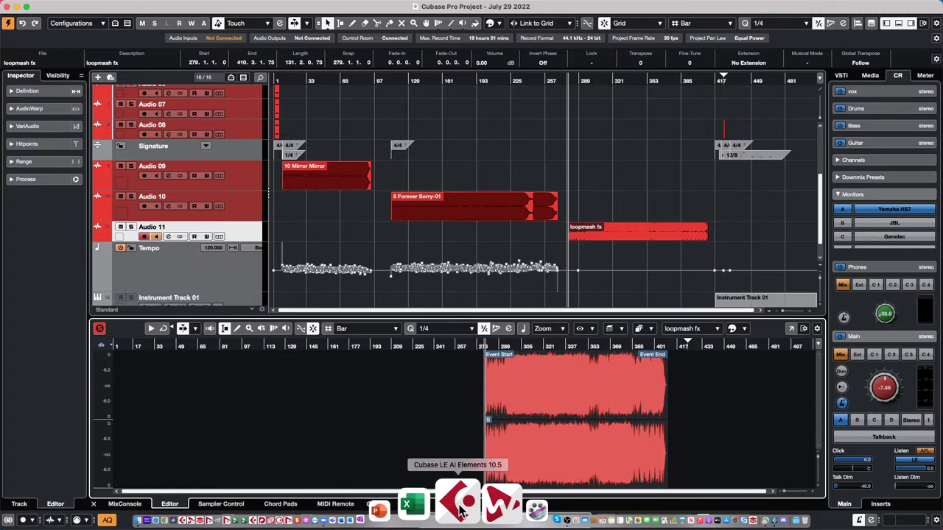
left_click(460, 511)
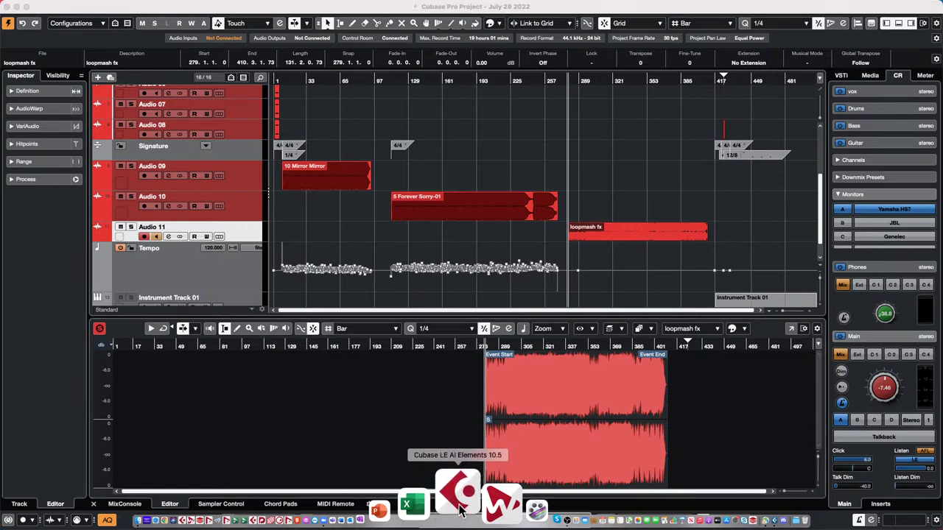
key("super+shift+alt")
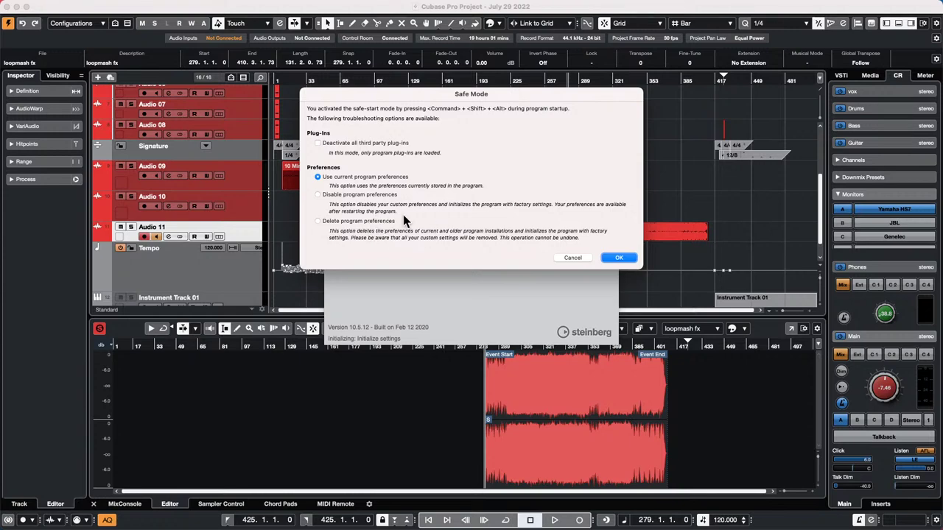
left_click(318, 194)
left_click(318, 176)
left_click(573, 258)
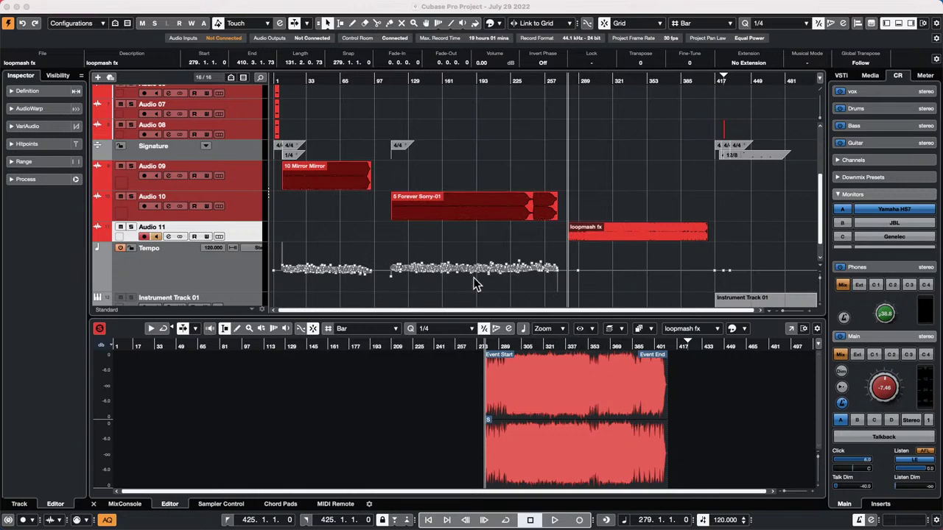
Step: Cancel the audio driver selection of Cubase LE AI Elements and return to the July 29 2022 project
left_click(227, 7)
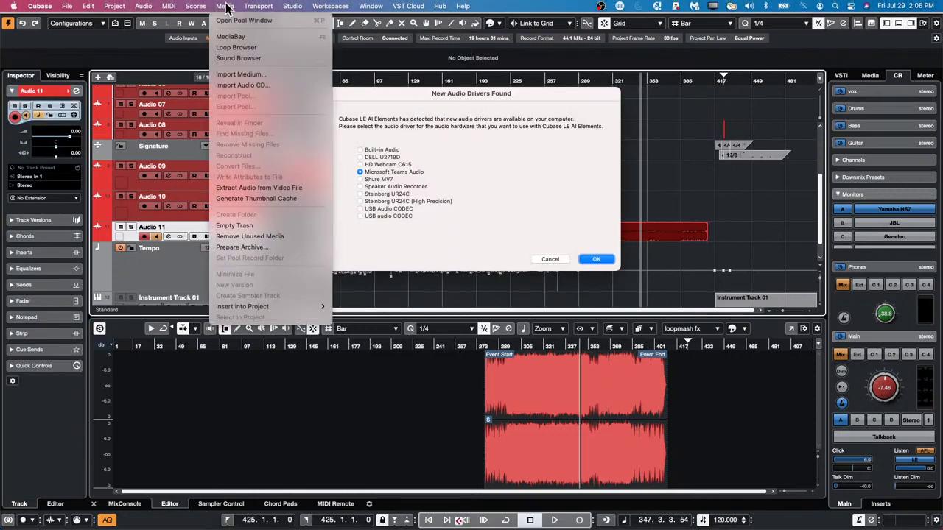
left_click(227, 7)
left_click(551, 259)
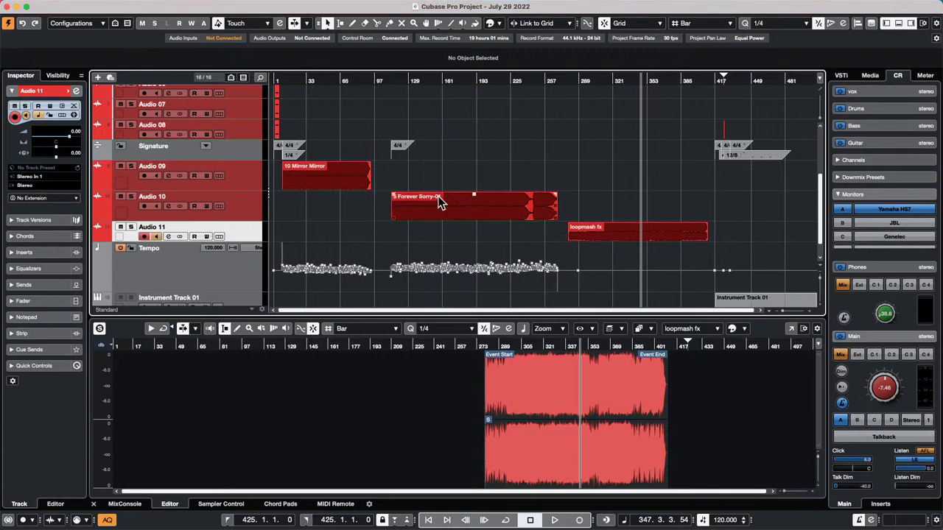
Step: Accept the Microsoft Teams Audio driver in Cubase LE AI Elements and dismiss the Steinberg Hub to return to the July 29 2022 project
key("super+Tab")
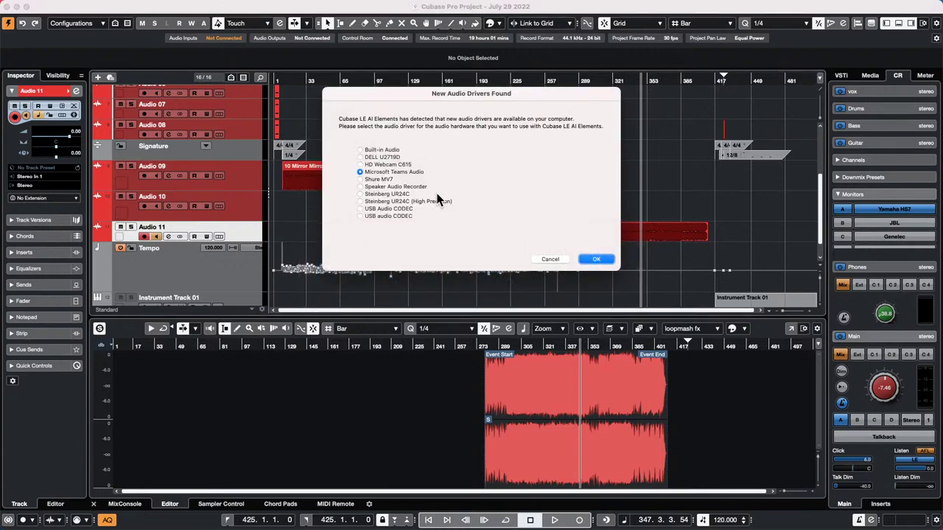
left_click(595, 260)
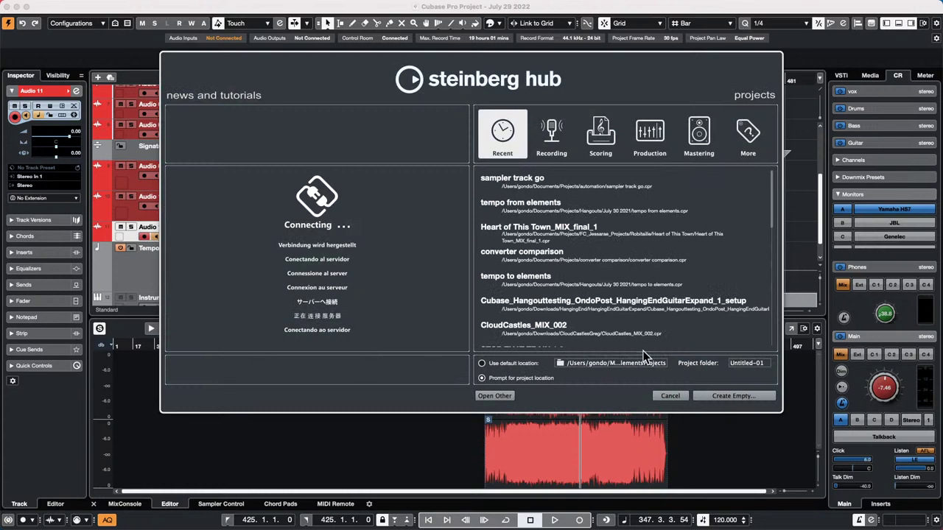
left_click(672, 397)
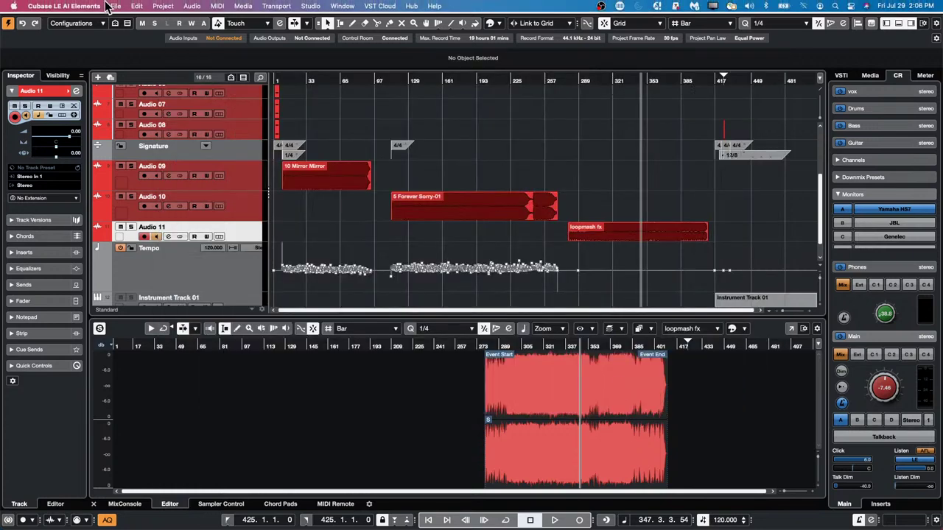
left_click(79, 6)
left_click(604, 193)
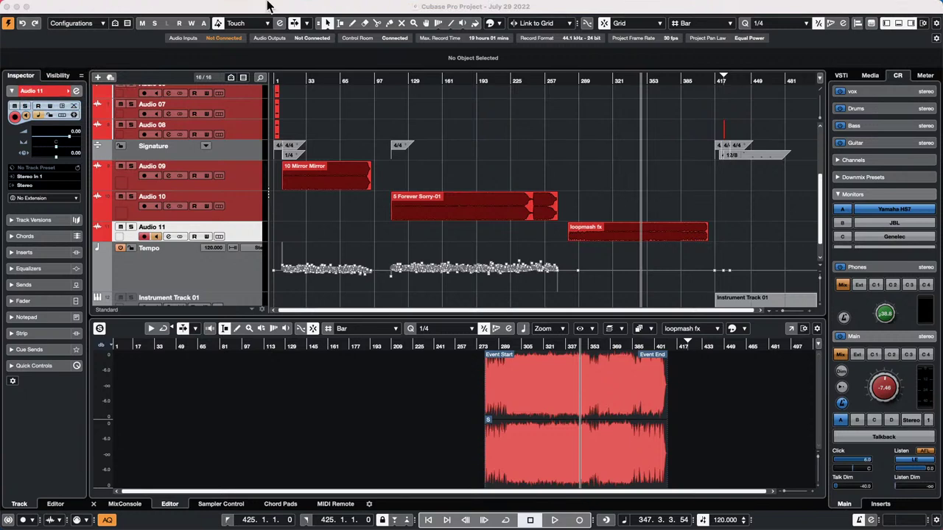
Step: Select the 10 Mirror Mirror, 5 Forever Sorry-01 and loopmash fx events in turn to check the project cursor's position, ending on loopmash fx
left_click(457, 168)
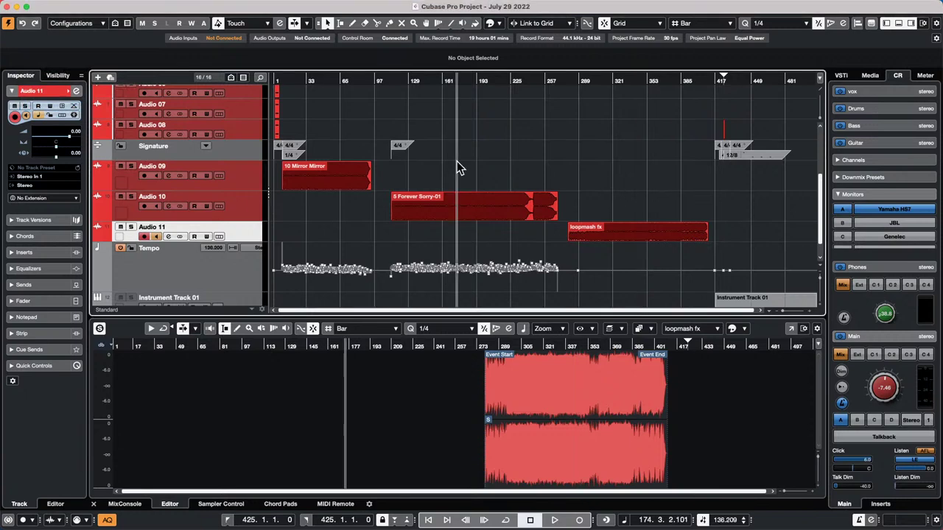
left_click(627, 230)
left_click(475, 213)
left_click(324, 182)
left_click(483, 214)
left_click(605, 233)
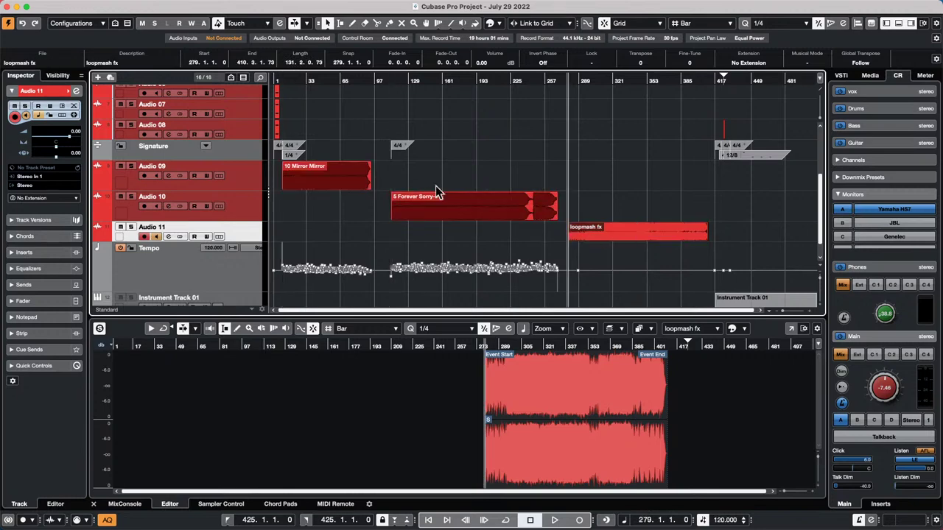
Step: Turn off Use Video Follows Edit Mode and select the three audio events repeatedly to check whether the project cursor follows
left_click(260, 6)
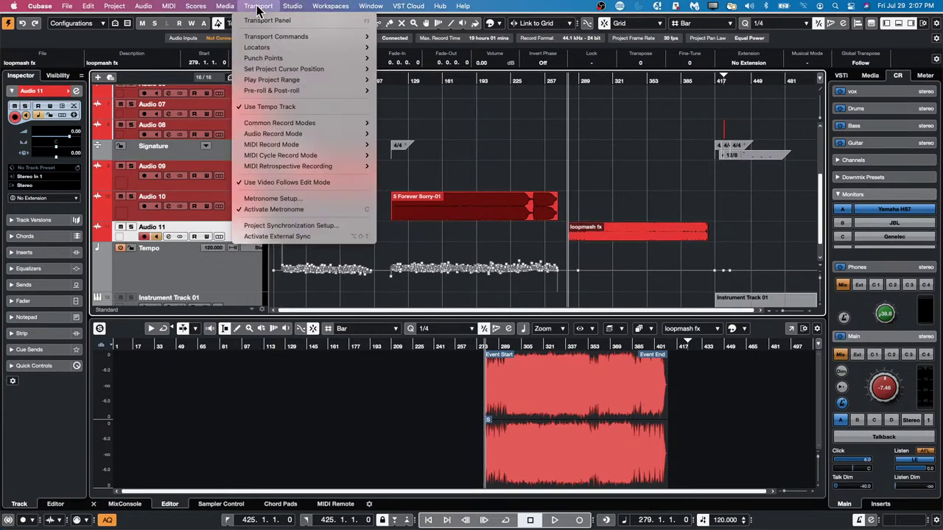
left_click(293, 185)
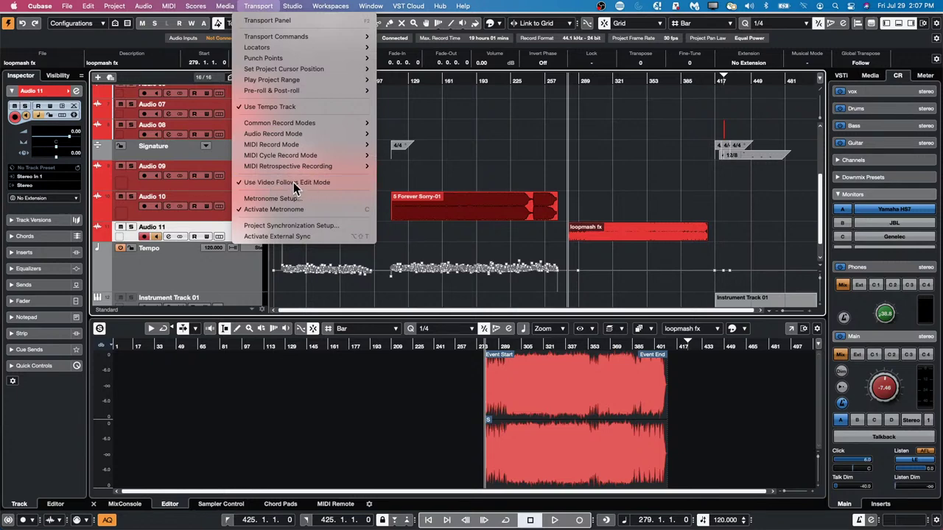
left_click(462, 203)
left_click(621, 228)
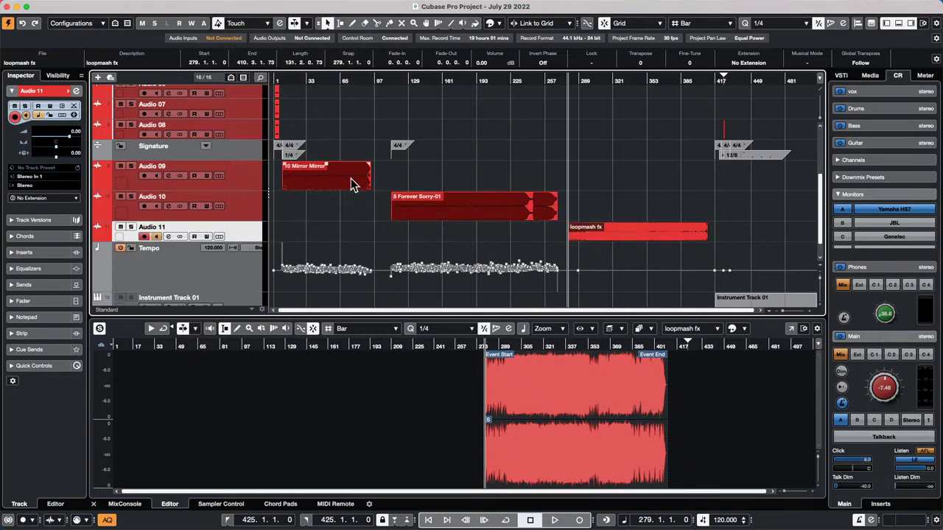
left_click(351, 179)
left_click(478, 202)
left_click(640, 228)
left_click(503, 213)
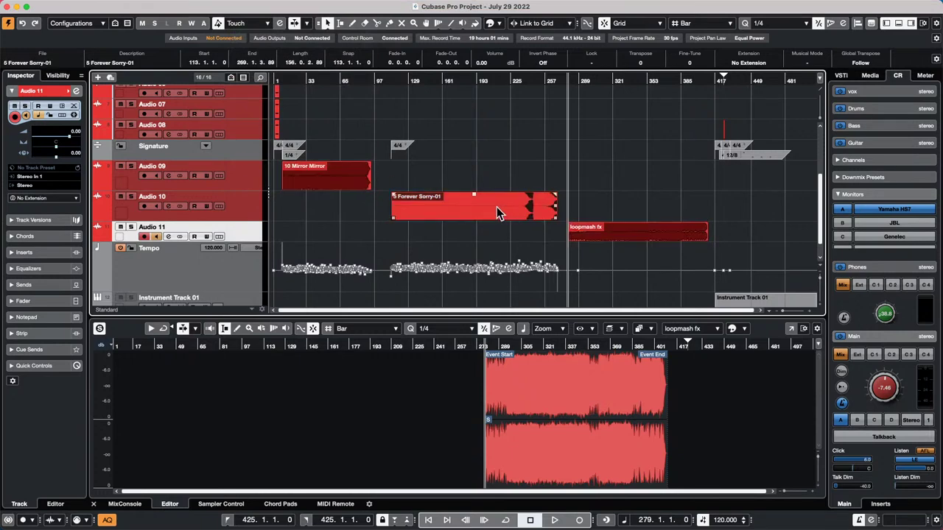
left_click(335, 168)
left_click(500, 214)
left_click(579, 227)
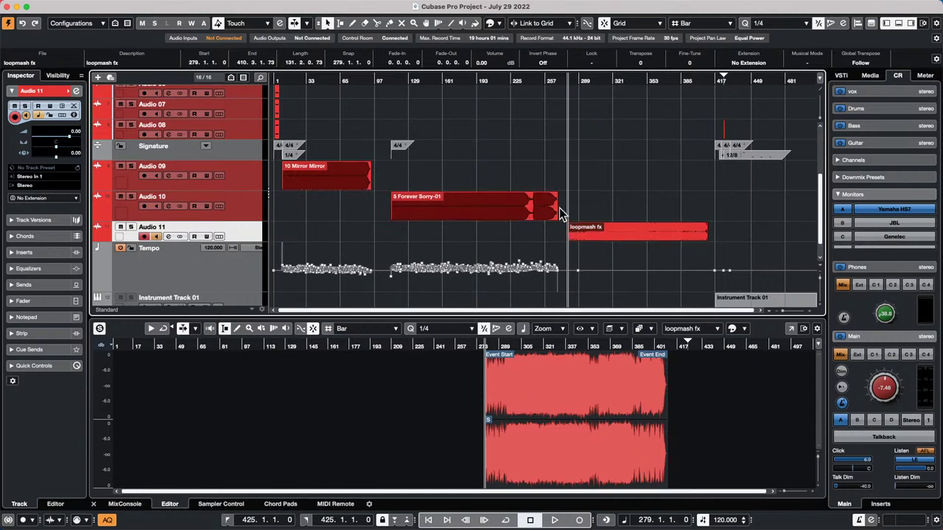
Step: Turn on Use Video Follows Edit Mode and select the three audio events in turn to check the project cursor, ending on loopmash fx
left_click(269, 6)
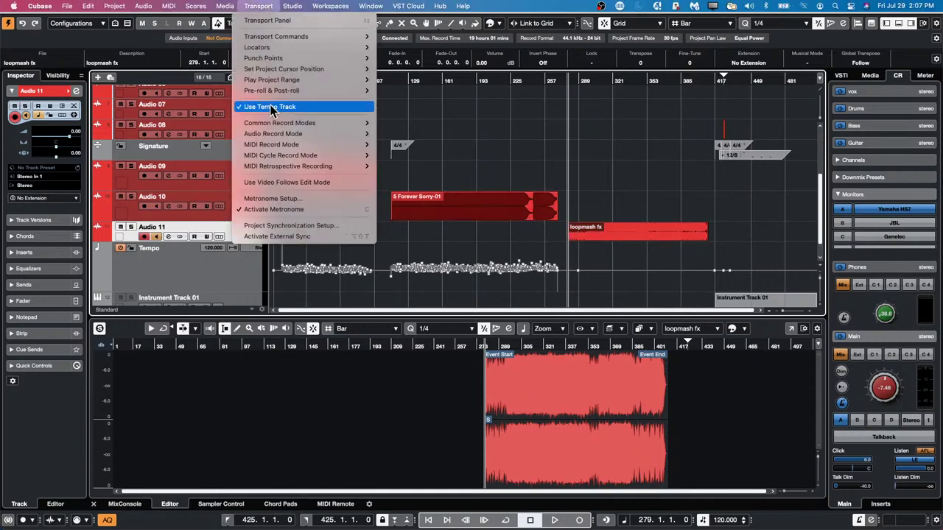
left_click(277, 183)
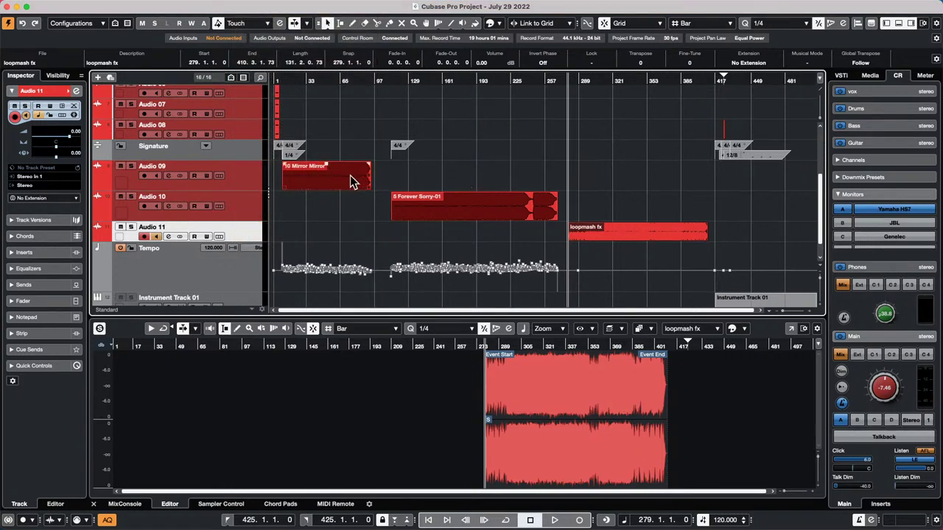
left_click(459, 205)
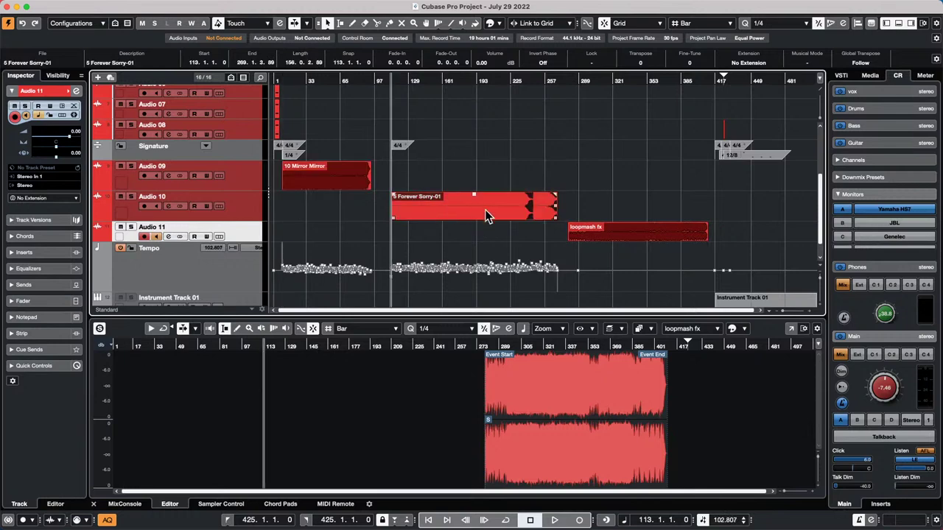
left_click(611, 231)
left_click(490, 197)
left_click(354, 177)
left_click(457, 201)
left_click(616, 227)
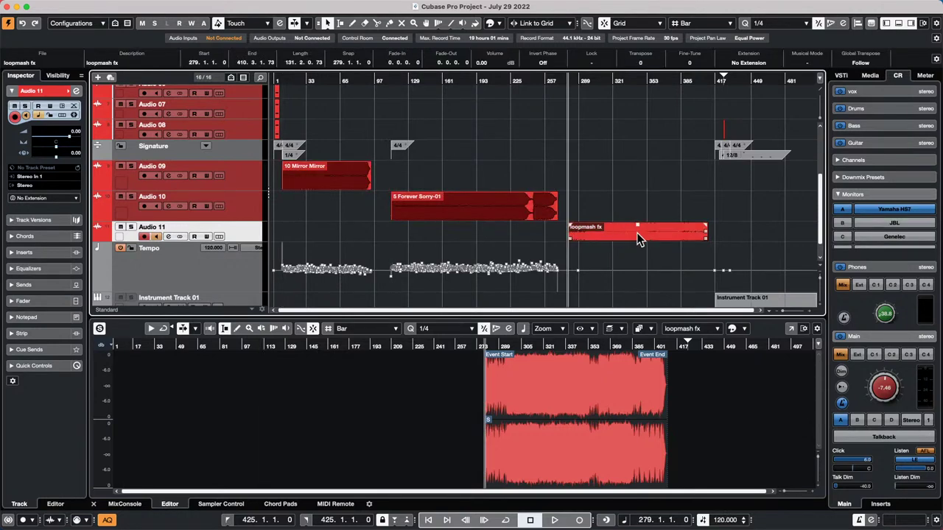
Step: Select the Audio 07_02 event near the project start and turn off Use Video Follows Edit Mode
left_click_drag(335, 81, 210, 116)
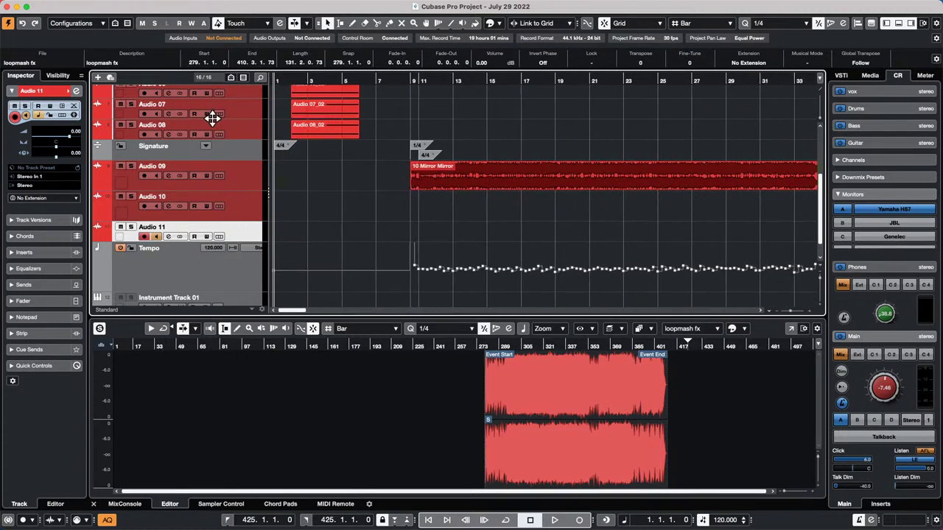
left_click(331, 116)
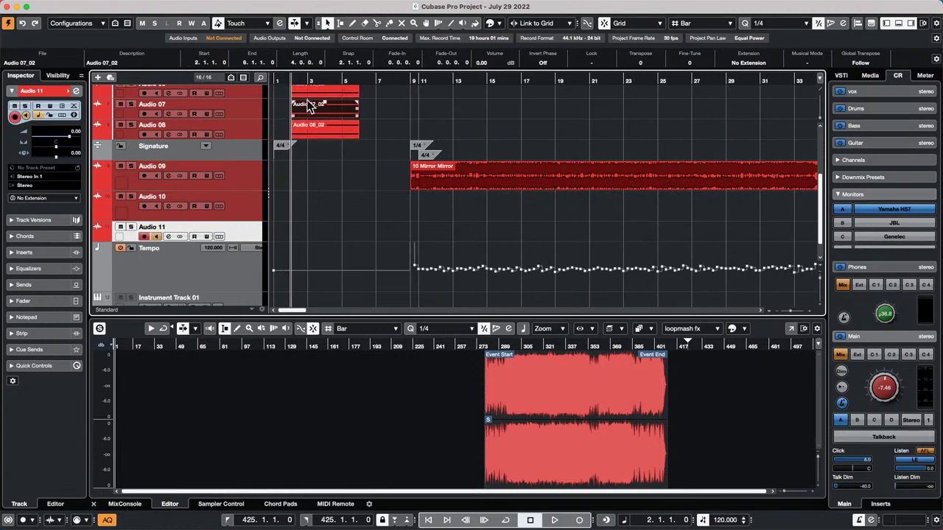
left_click(257, 6)
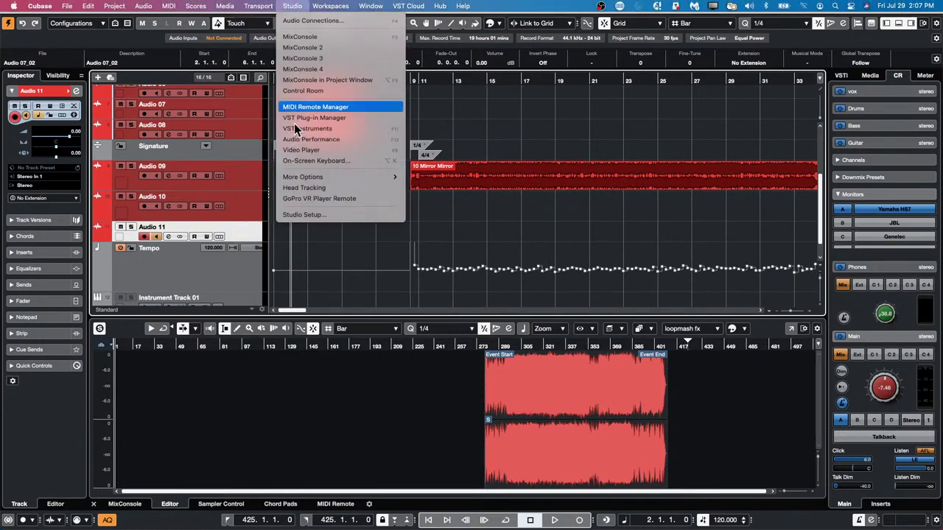
mouse_move(259, 6)
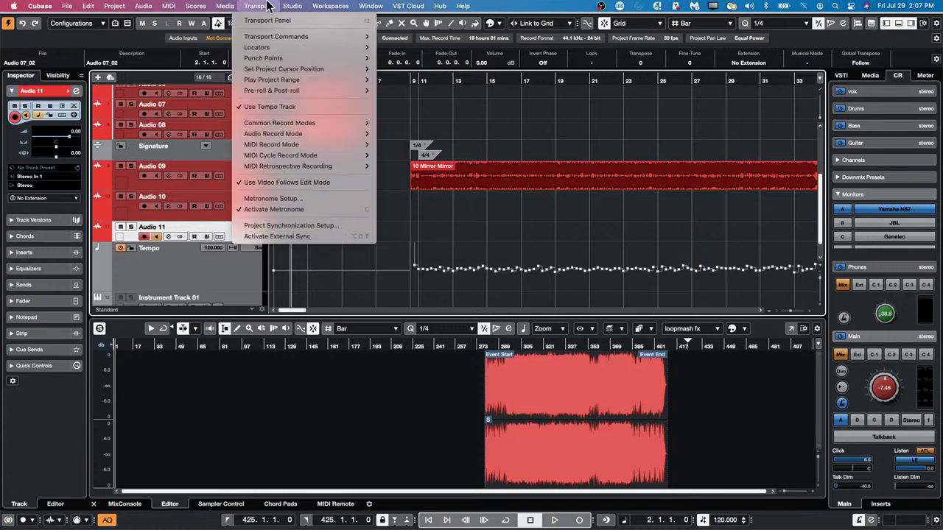
left_click(272, 184)
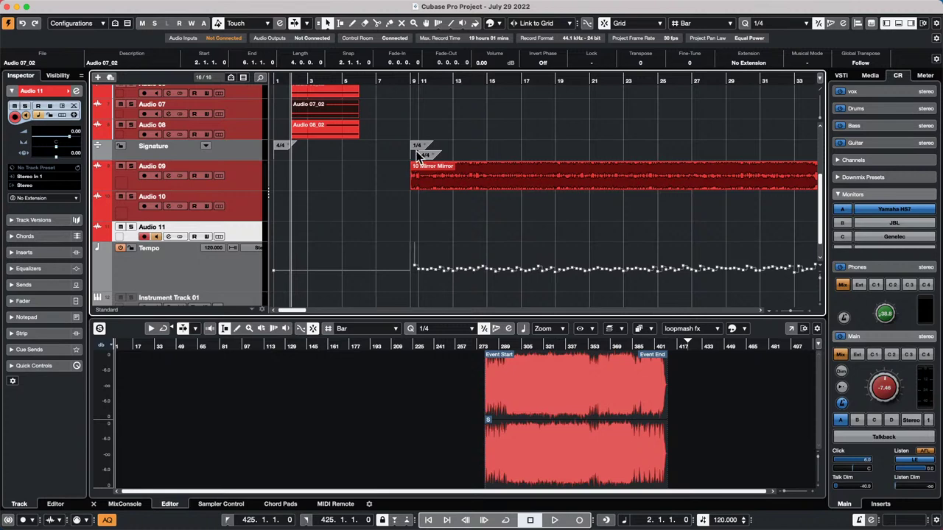
Step: Play the 10 Mirror Mirror event from bar 19 and lower the main monitoring level to -13.3
left_click_drag(404, 81, 402, 65)
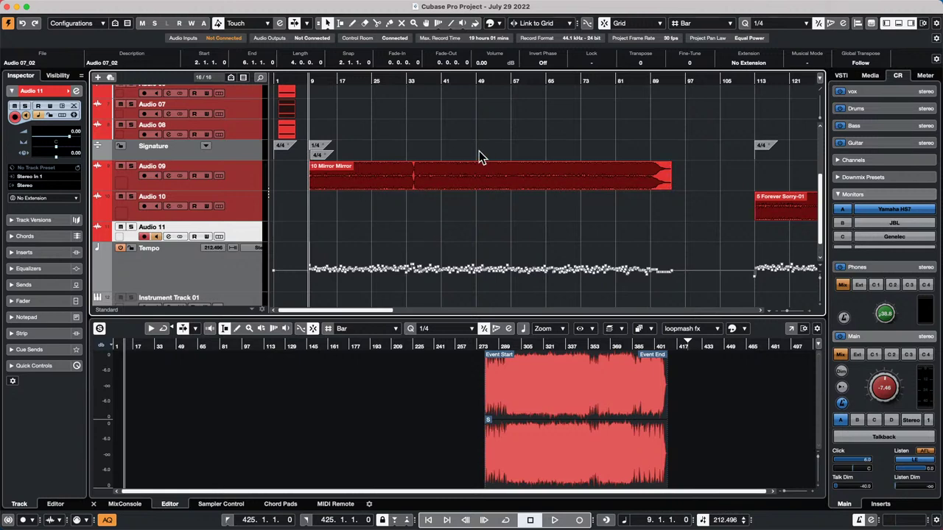
left_click(345, 80)
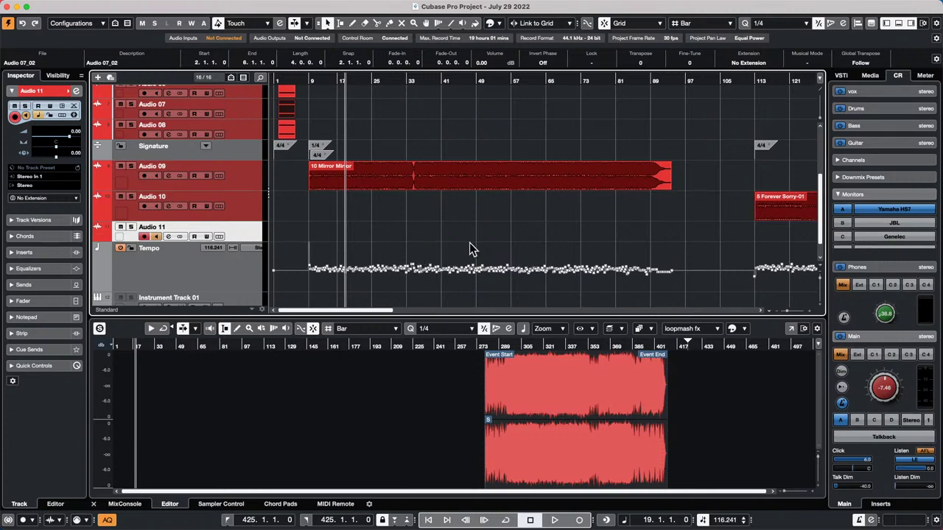
key("space")
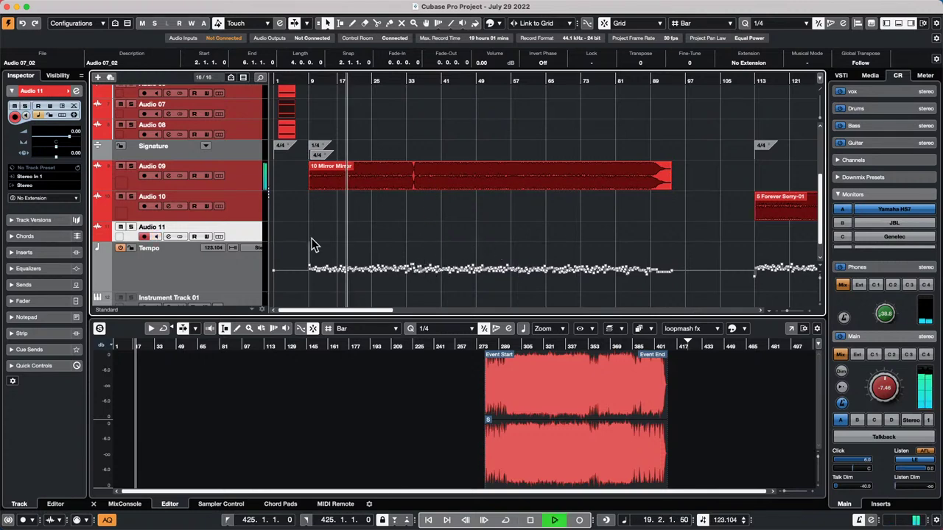
scroll(896, 389, "down", 6)
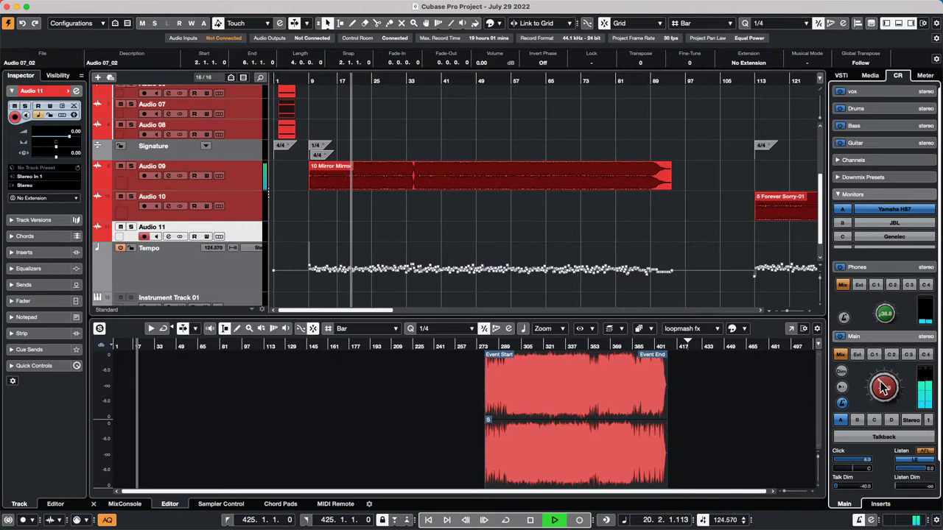
key("space")
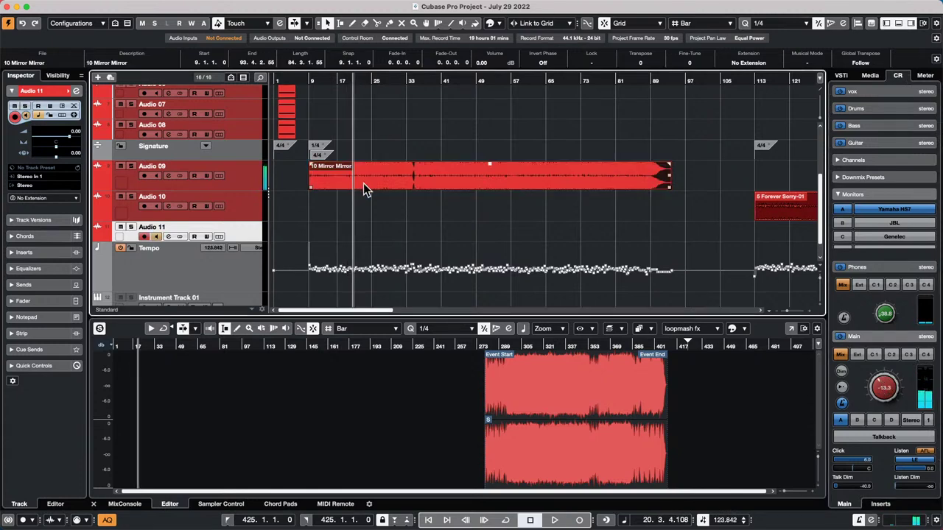
left_click(143, 6)
mouse_move(103, 6)
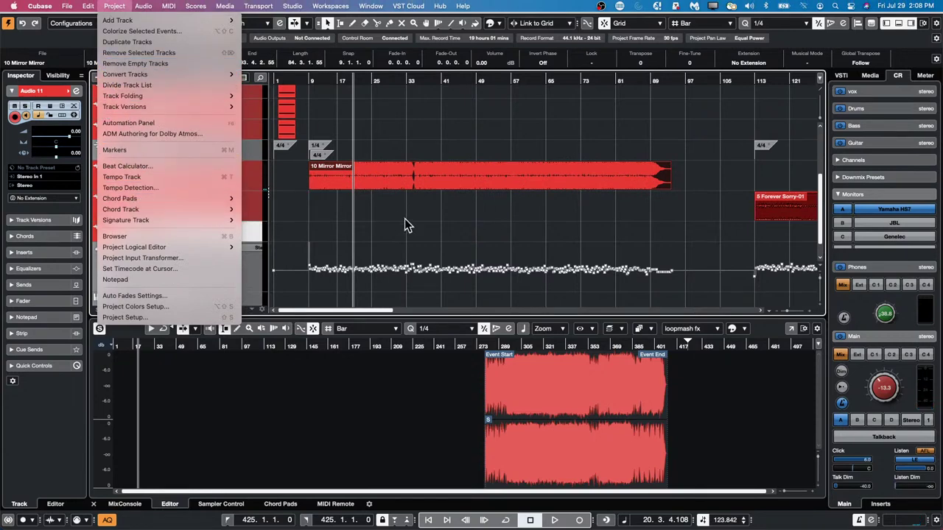
left_click(405, 224)
Step: Listen to the 10 Mirror Mirror event briefly from about bar 15
left_click(316, 87)
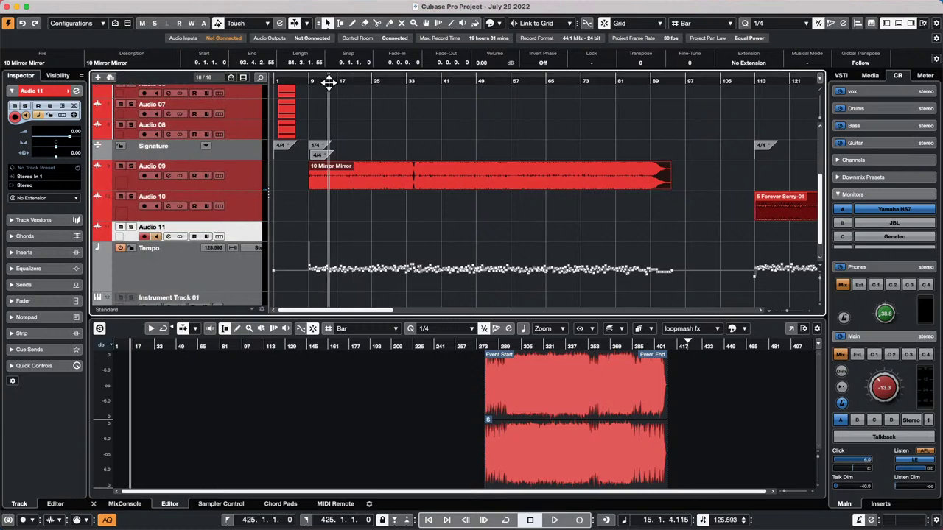
left_click_drag(316, 87, 449, 143)
key("space")
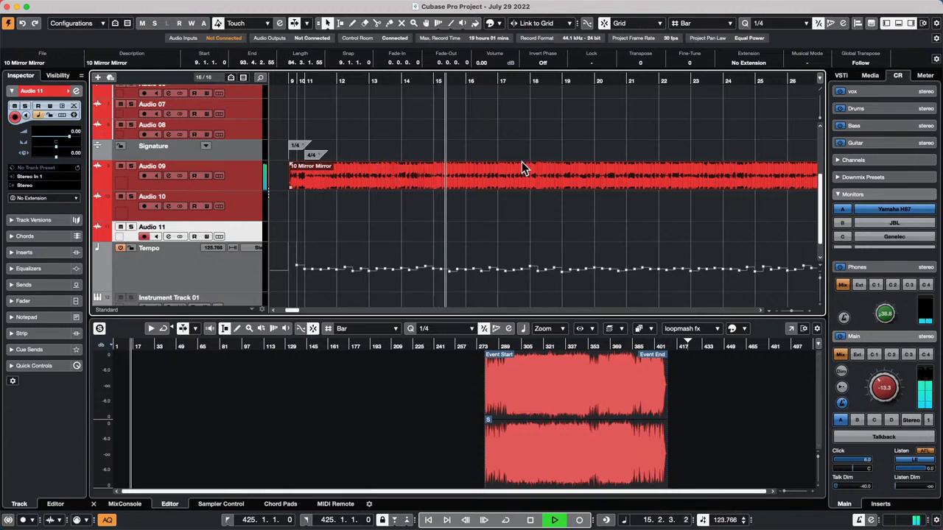
key("space")
left_click_drag(329, 81, 347, 55)
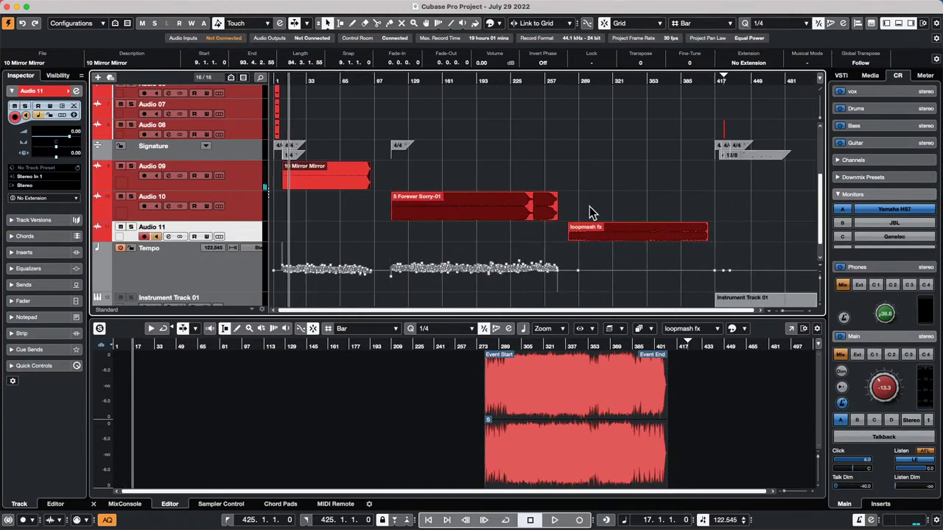
Step: Select the loopmash fx event on Audio 11 and listen to it from around its midpoint
left_click(608, 230)
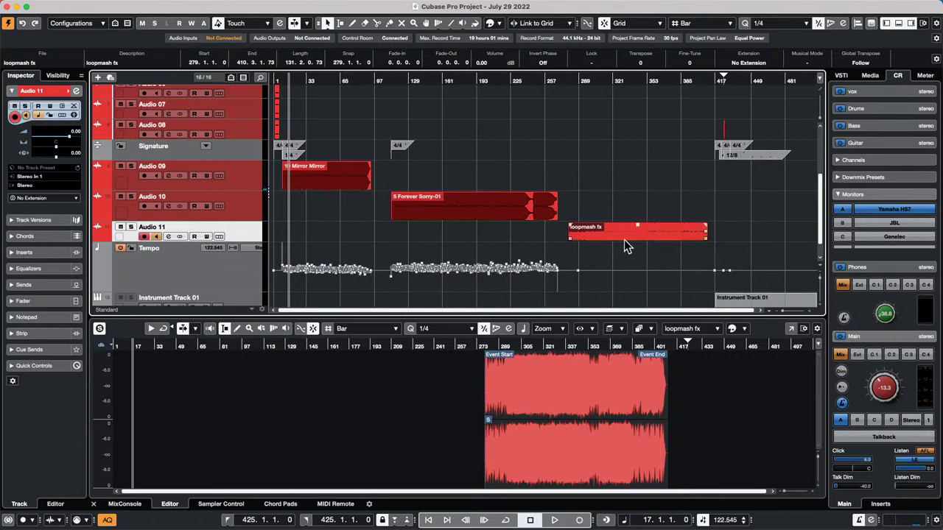
left_click(638, 85)
key("space")
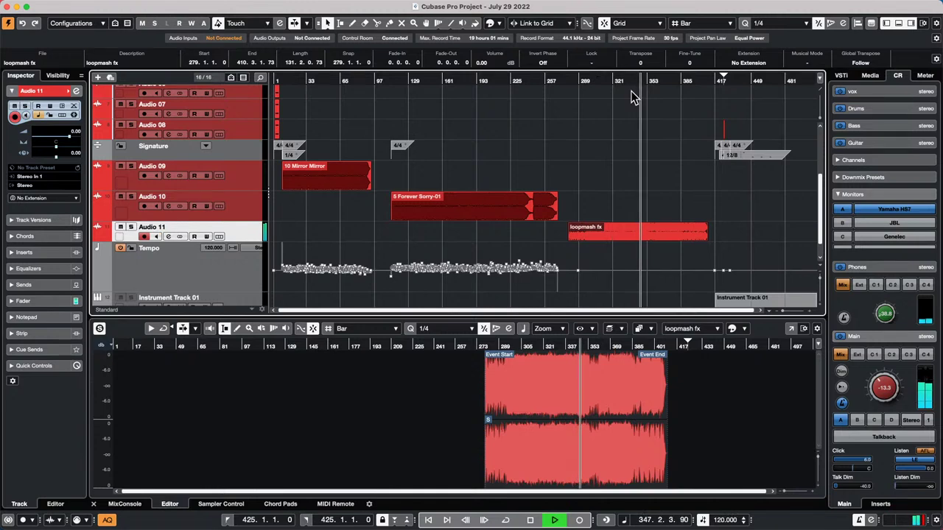
key("space")
left_click(611, 236)
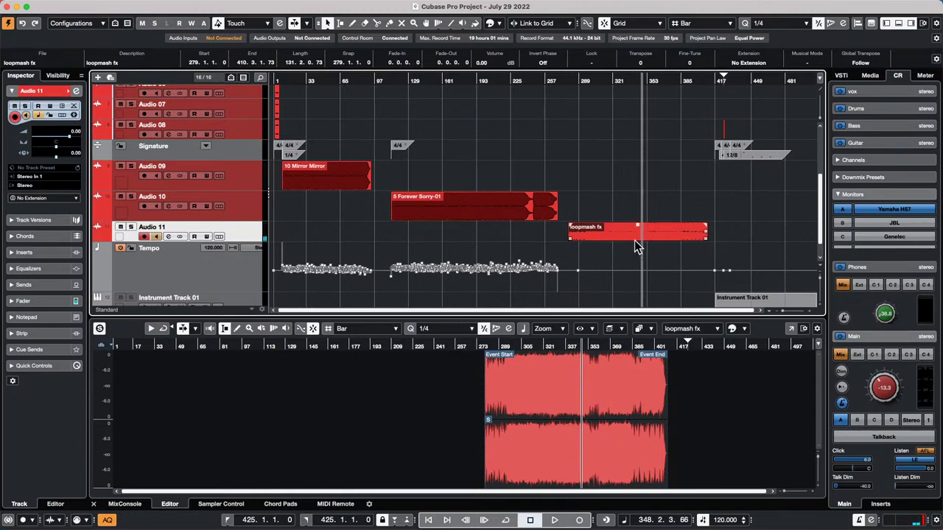
mouse_move(277, 3)
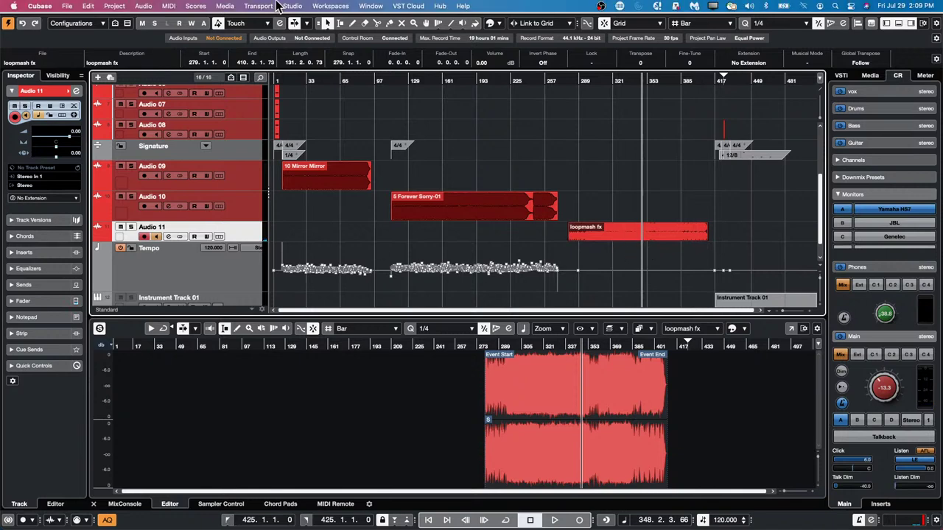
left_click(179, 6)
mouse_move(115, 5)
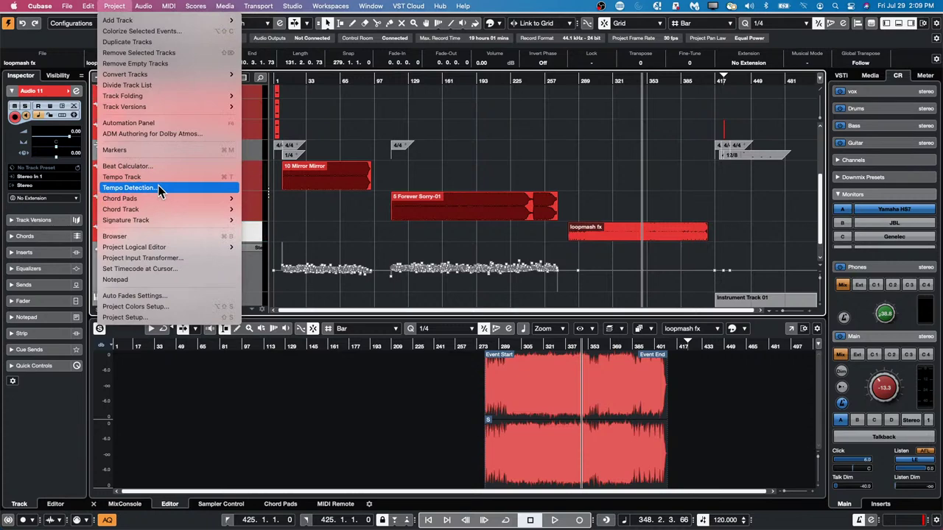
left_click(492, 224)
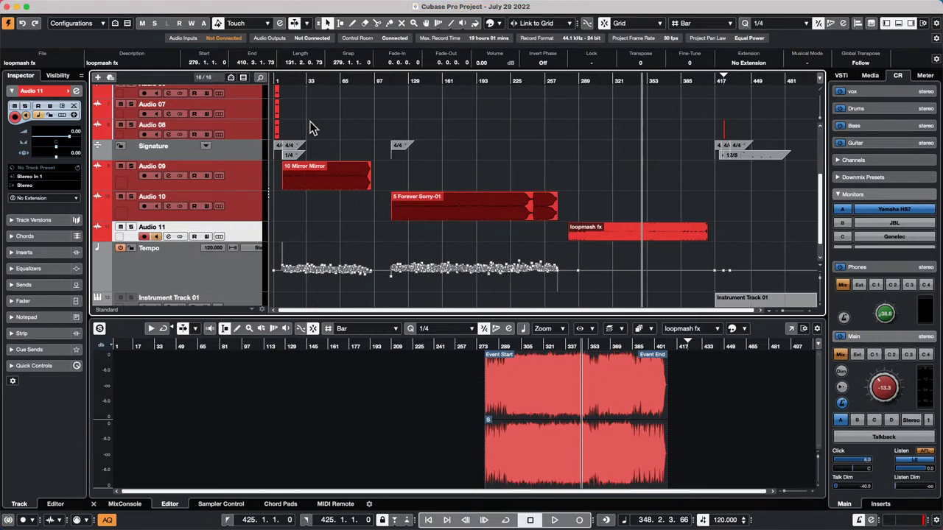
Step: Review the Set Definition From Tempo options for the loopmash fx event and dismiss them without applying
left_click(150, 7)
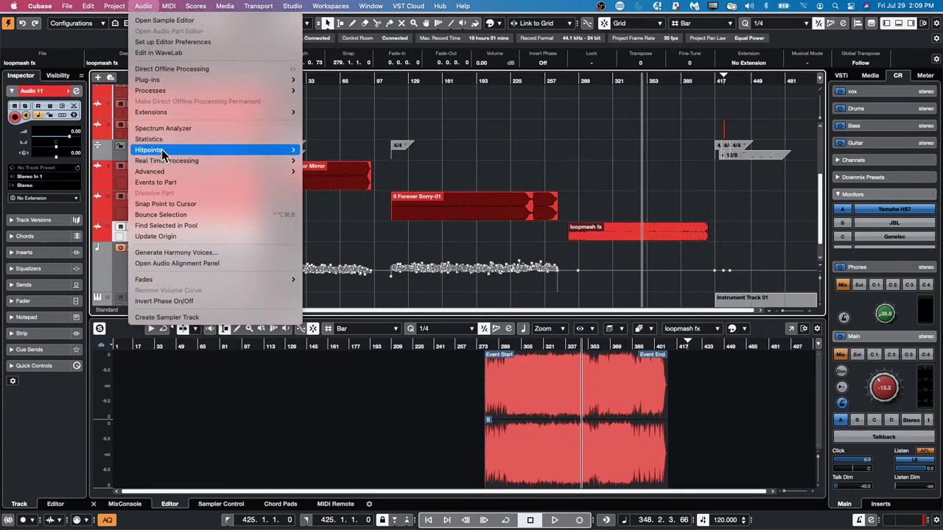
mouse_move(165, 172)
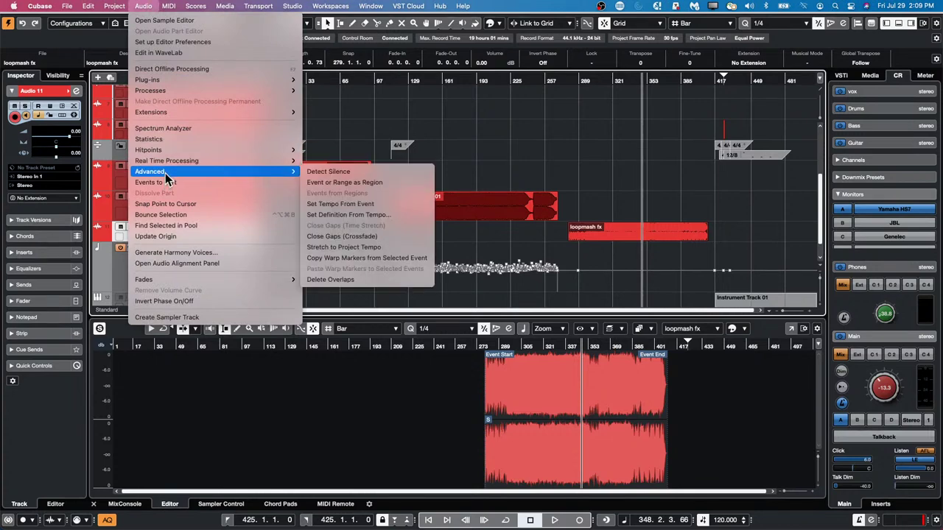
left_click(358, 215)
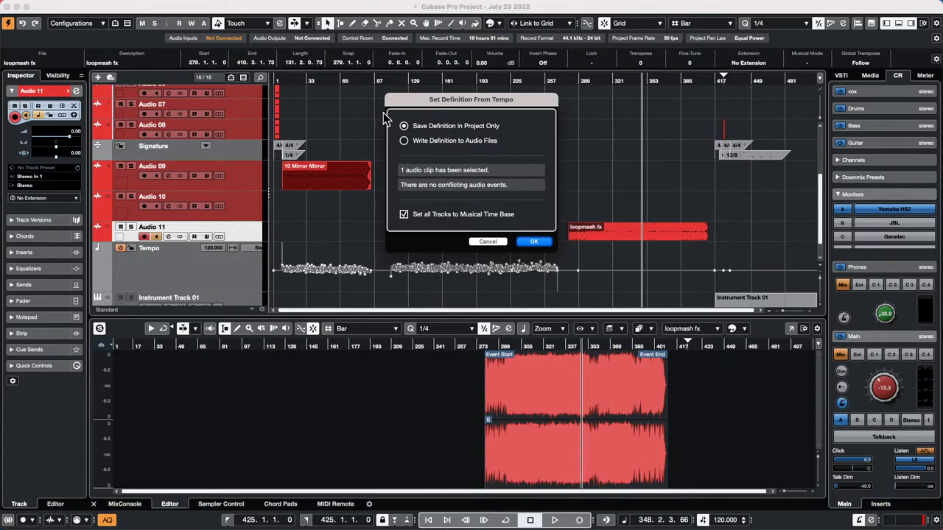
left_click(489, 243)
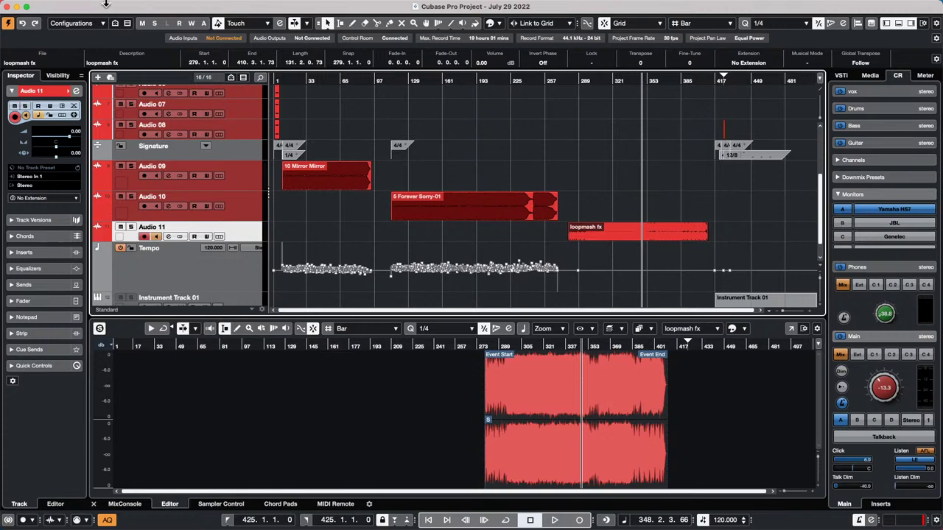
Step: Open the Pool to view the project's audio clips with their tempo and Musical Mode settings
left_click(145, 6)
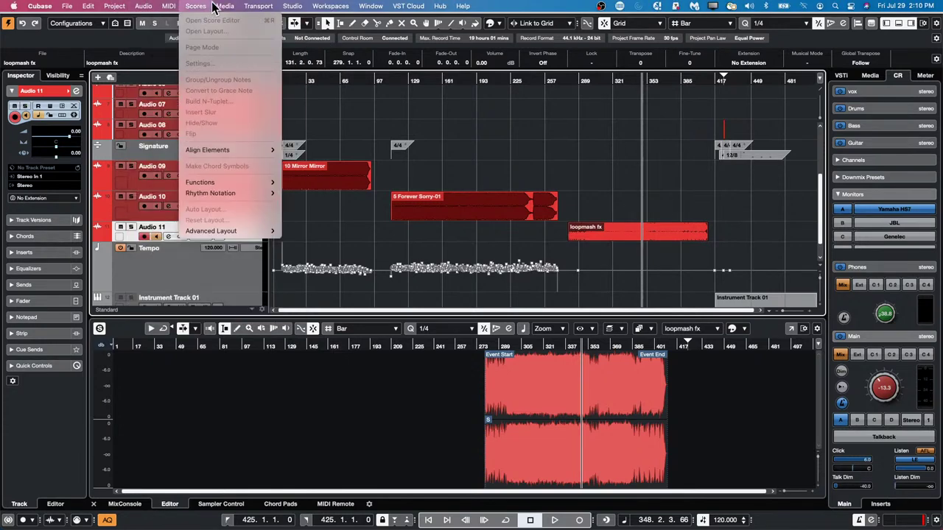
mouse_move(226, 6)
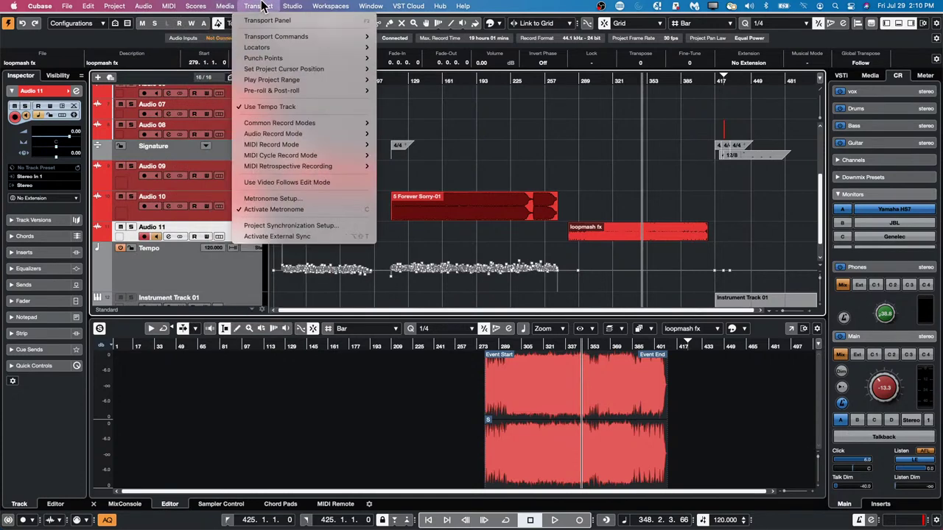
mouse_move(193, 6)
mouse_move(303, 7)
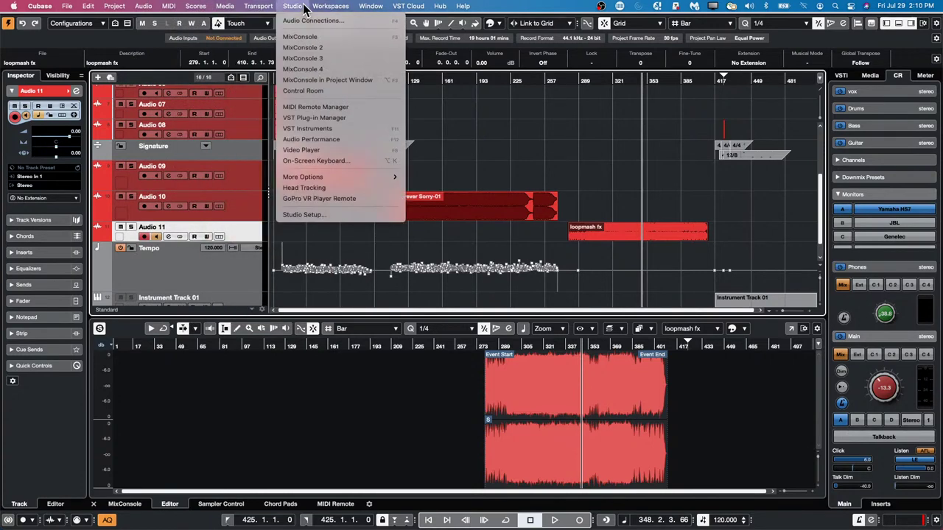
left_click(458, 87)
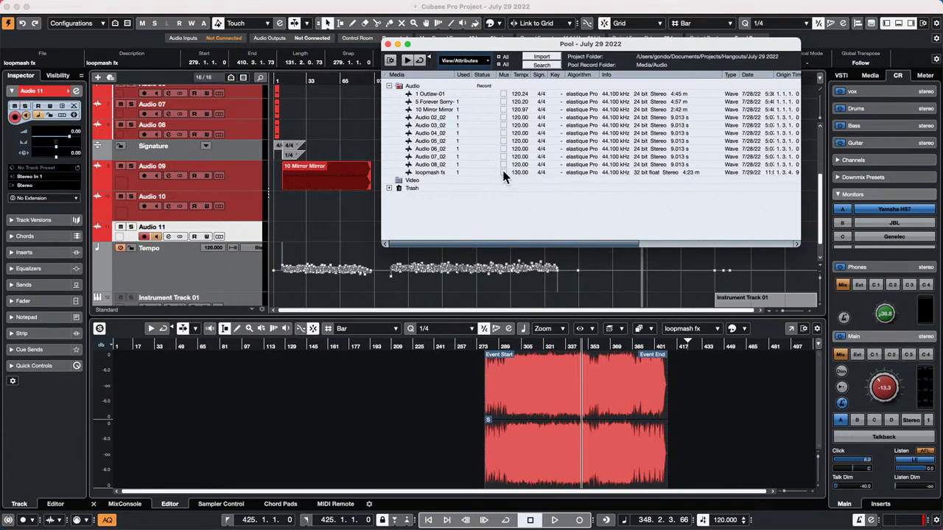
Step: Toggle Musical Mode on and off repeatedly for the loopmash fx clip in the Pool, leaving it off
left_click(503, 172)
left_click(504, 173)
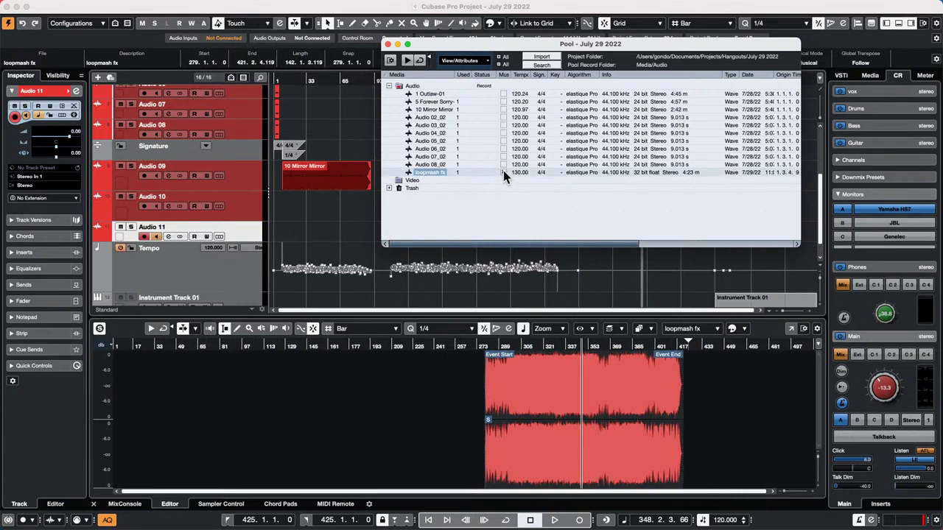
left_click(503, 172)
left_click(504, 173)
left_click(504, 172)
left_click(504, 172)
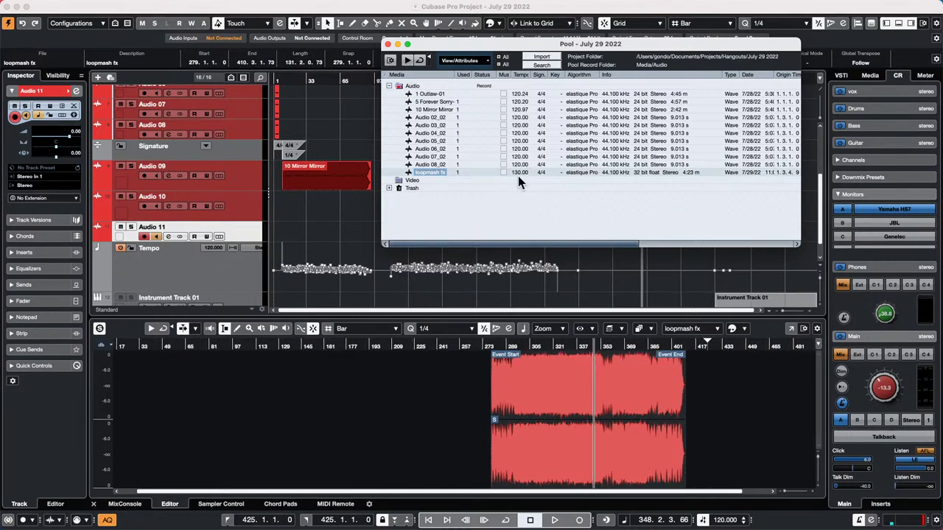
Step: Sort the Pool by tempo, enable Musical Mode for loopmash fx, and switch it back off in the project window
left_click(513, 76)
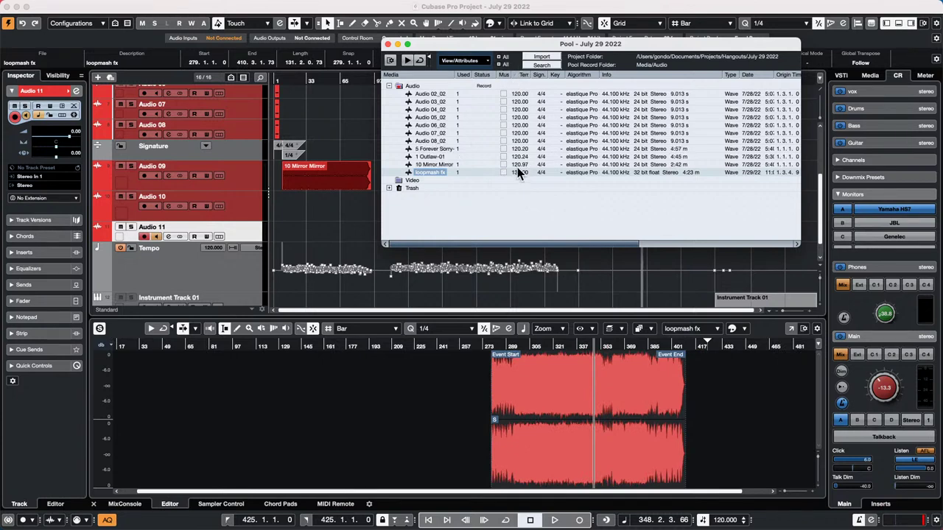
left_click(504, 173)
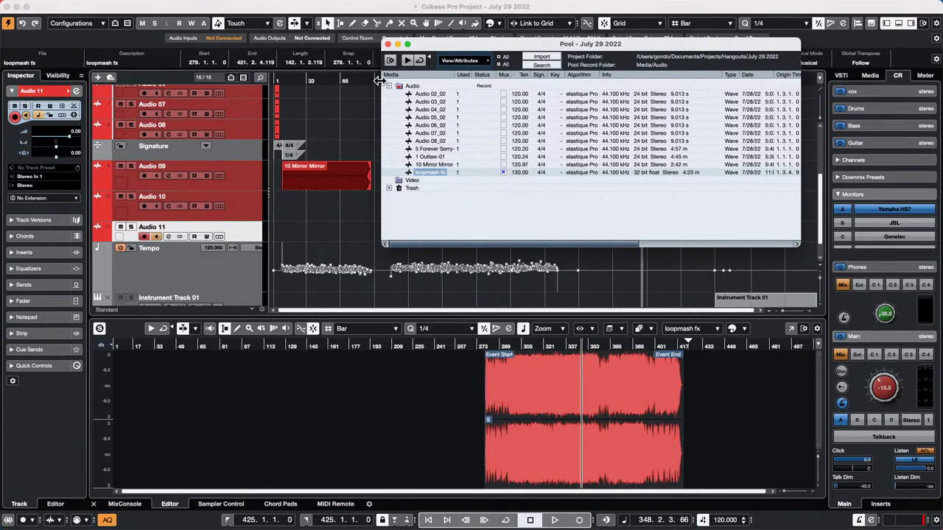
left_click(387, 45)
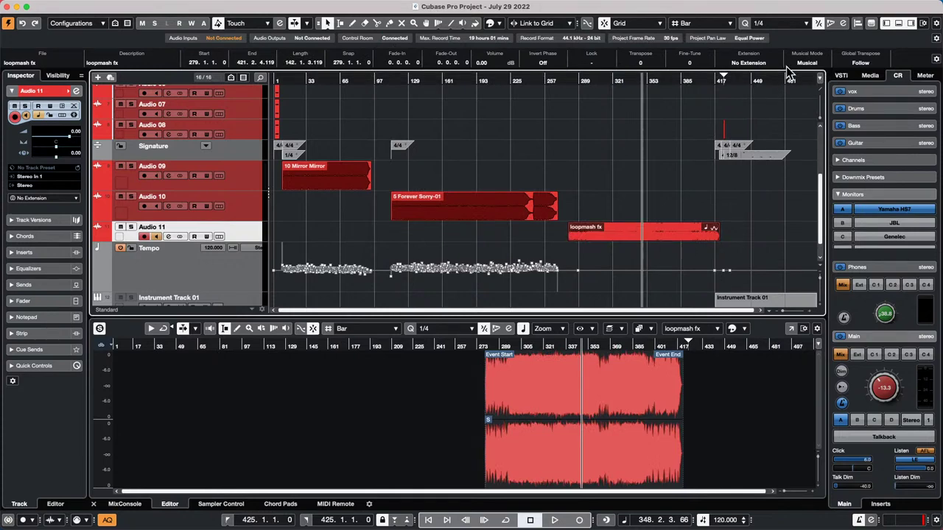
left_click(808, 63)
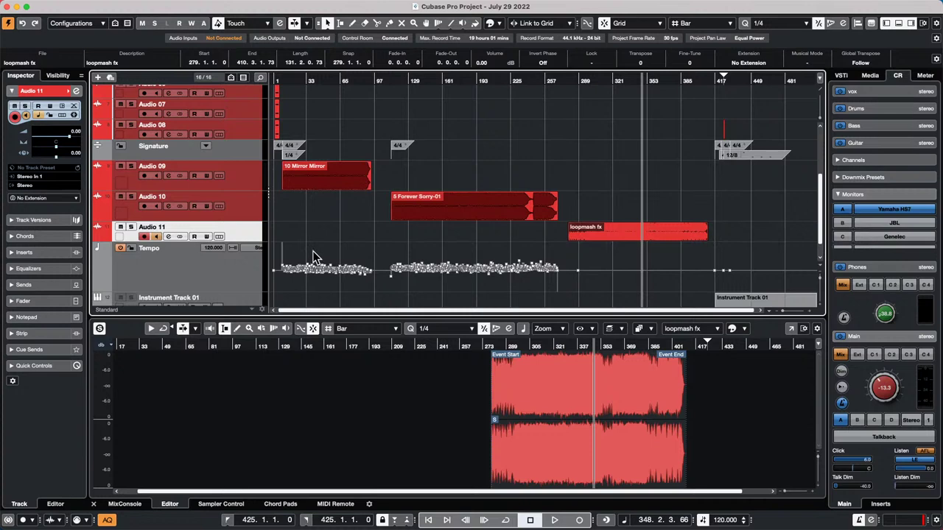
Step: Move the loopmash fx event to bar 1 on Audio 11 and mute that track
left_click_drag(626, 237, 333, 234)
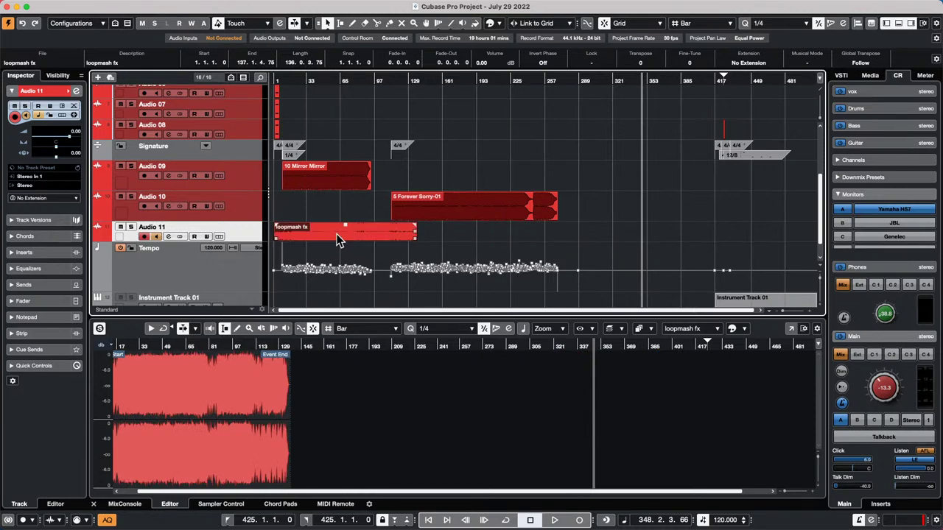
left_click_drag(311, 81, 327, 117)
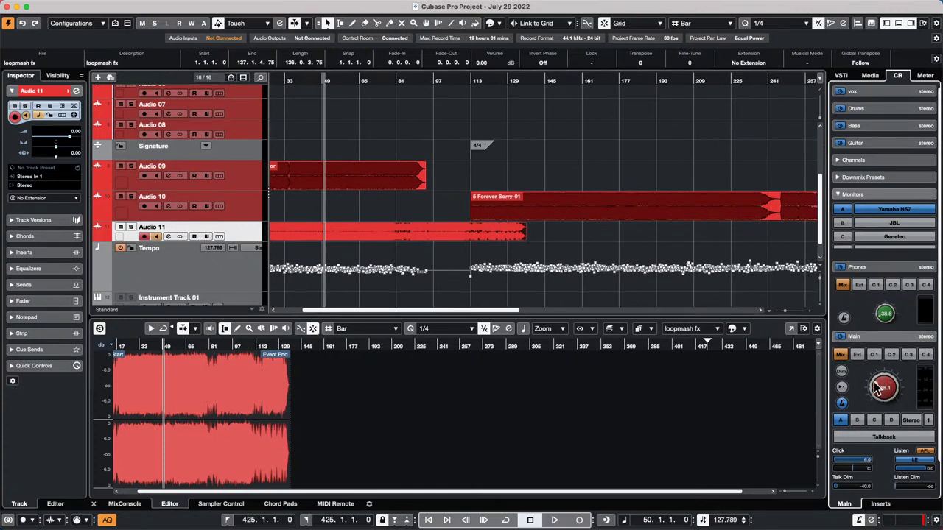
left_click(121, 227)
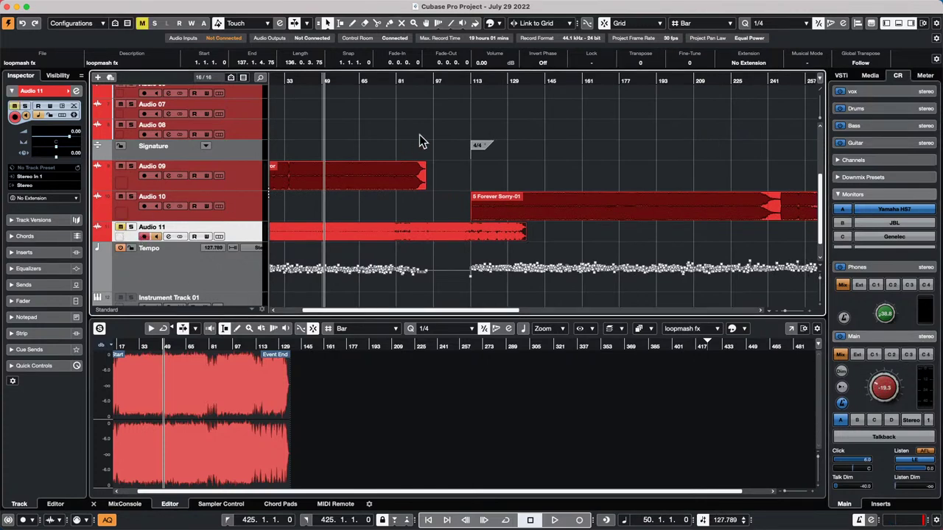
Step: Play the project from bar 53 and switch the mute from Audio 11 to Audio 09 during playback
left_click(331, 78)
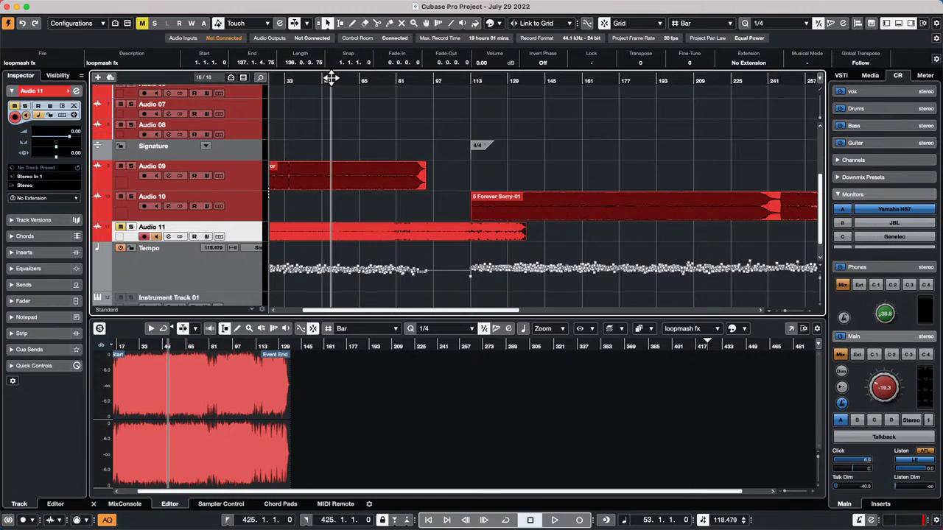
key("space")
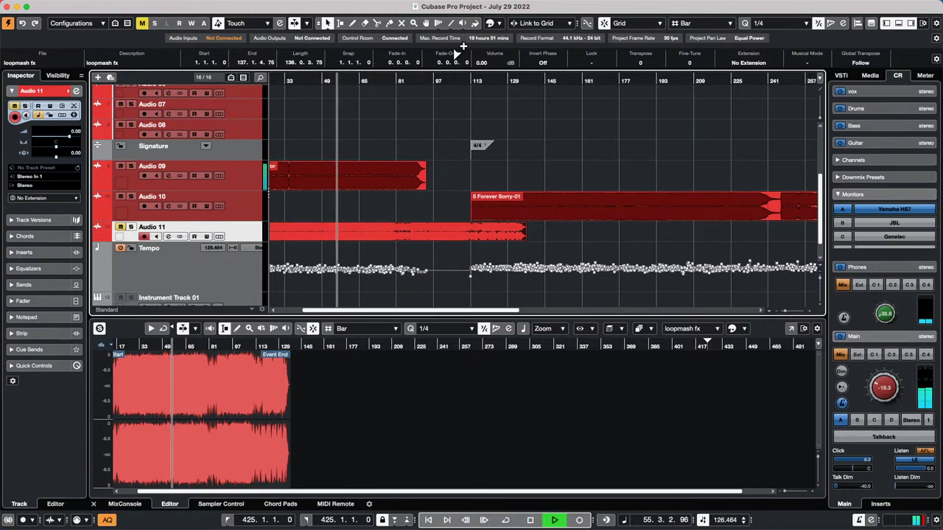
left_click(121, 168)
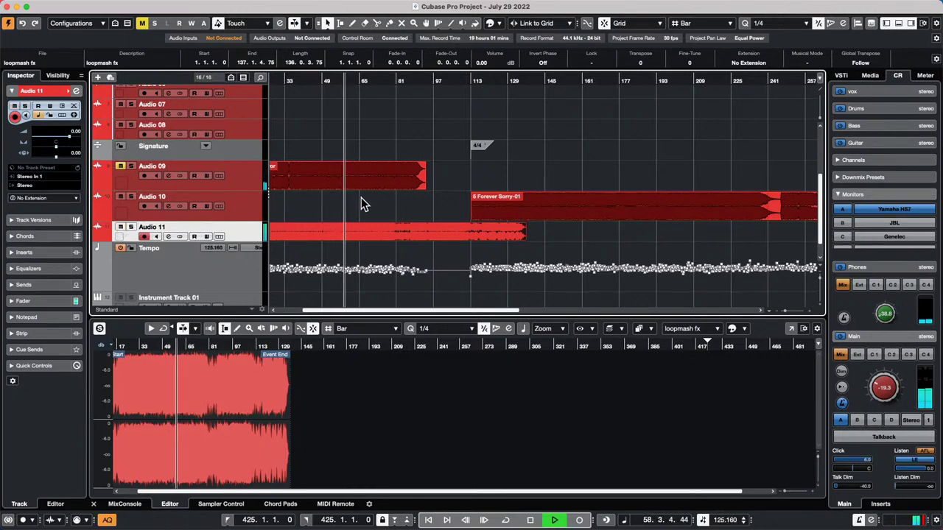
Step: Play from about bar 49 with Musical Mode enabled for loopmash fx, unmute and re-mute Audio 09, and stop playback
left_click(326, 81)
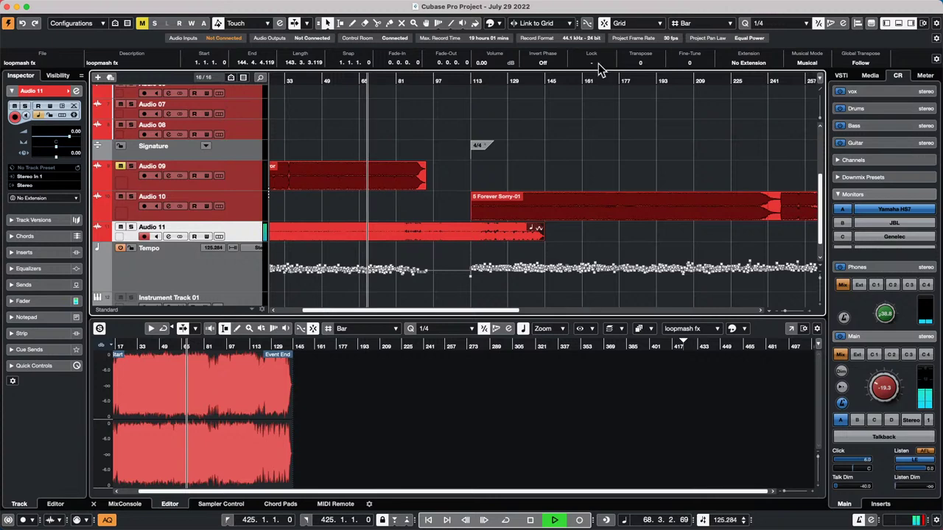
left_click(121, 168)
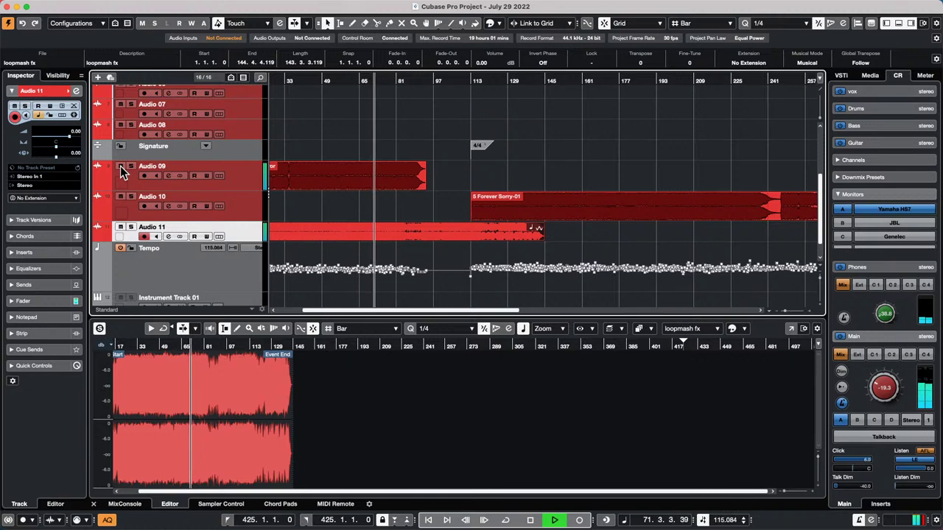
left_click(122, 167)
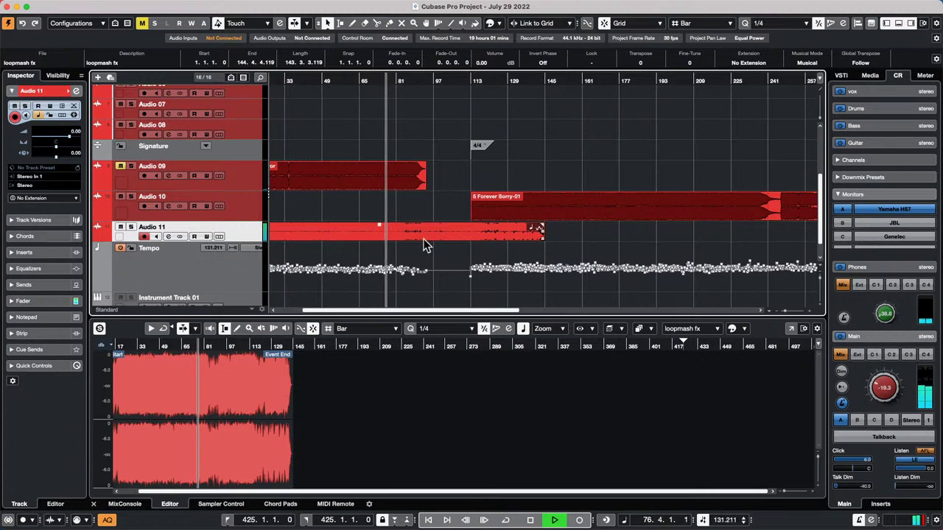
key("space")
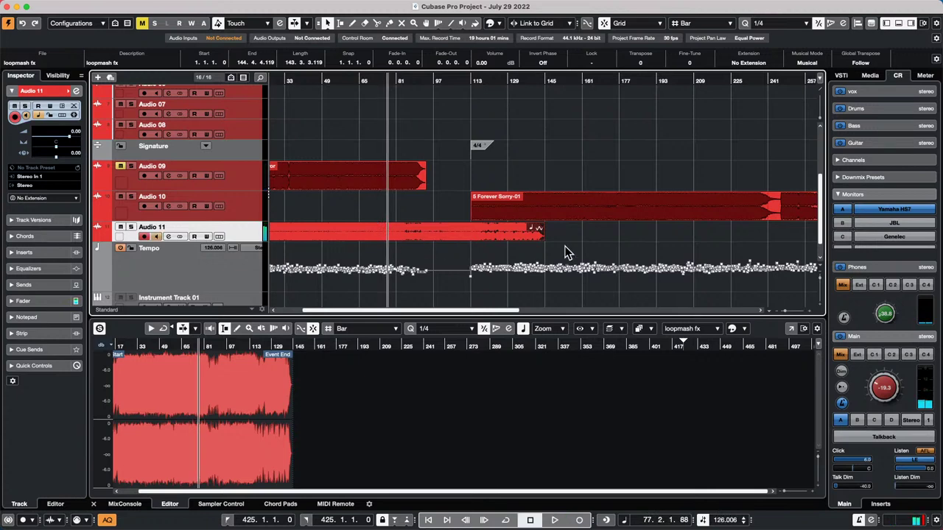
Step: Open the Pool to review the project's audio clips, and close it again
left_click(260, 5)
mouse_move(225, 6)
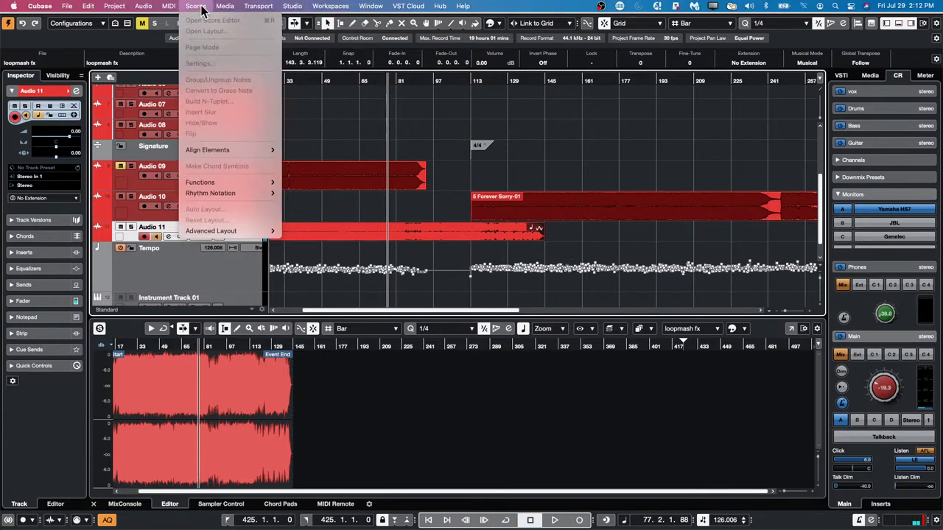
left_click(232, 38)
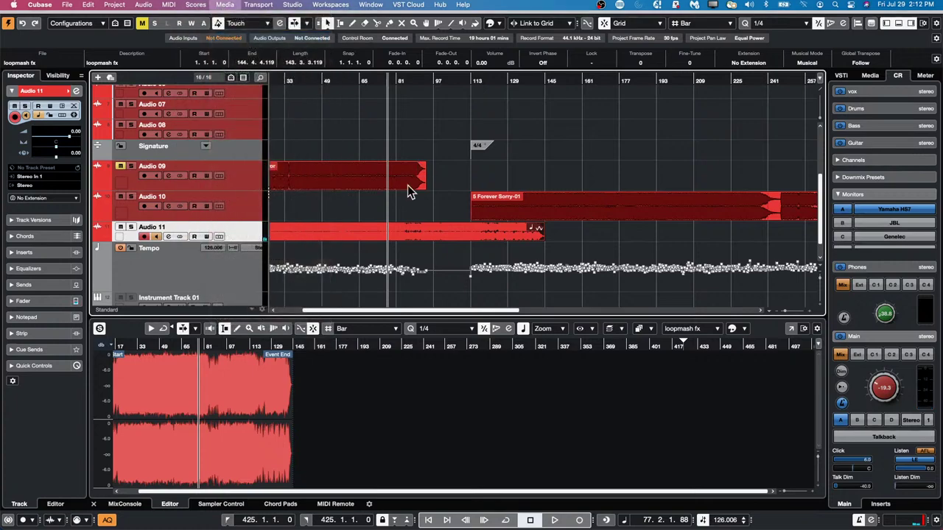
left_click(163, 46)
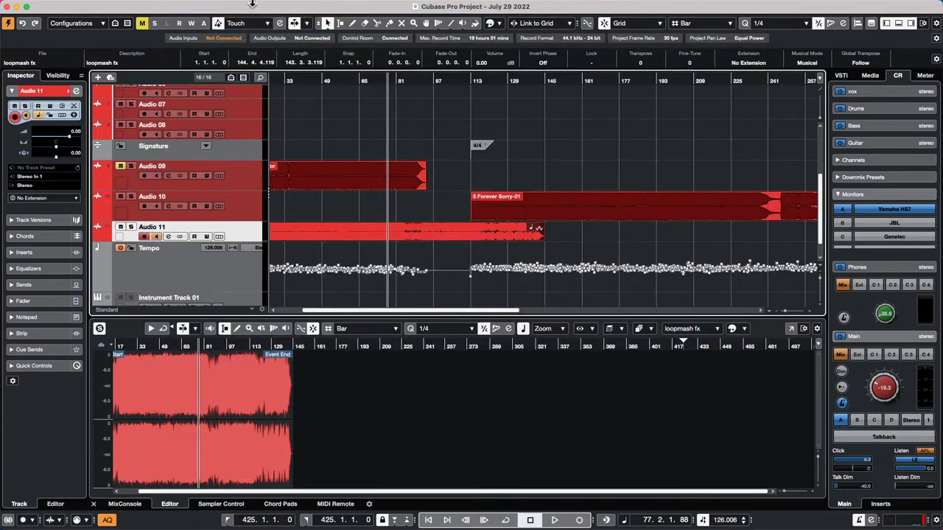
left_click(258, 6)
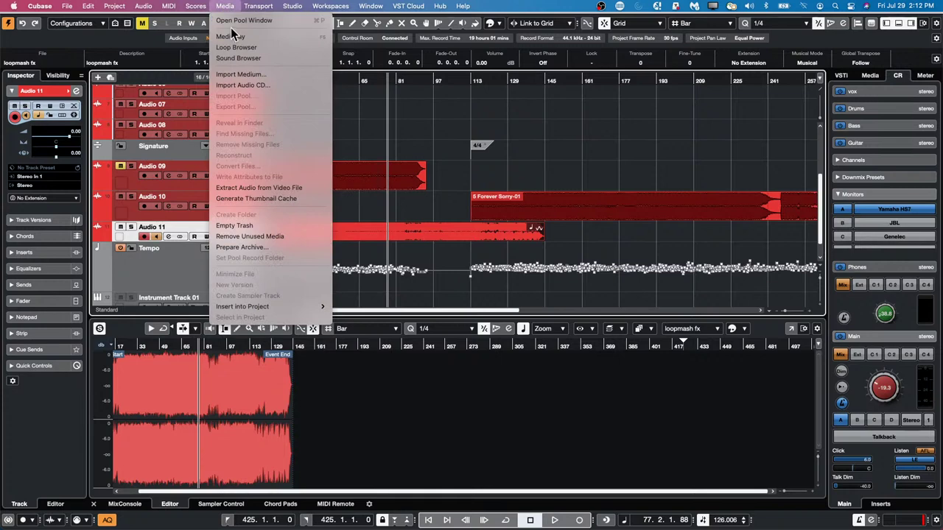
left_click(234, 21)
left_click(388, 45)
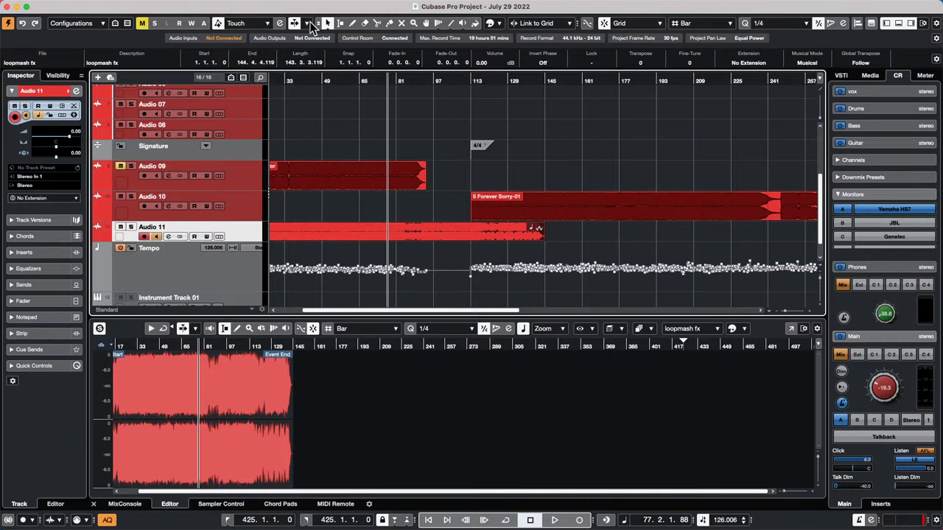
Step: Review the advanced audio functions available for loopmash fx, including Set Tempo From Event and Set Definition From Tempo
left_click(143, 6)
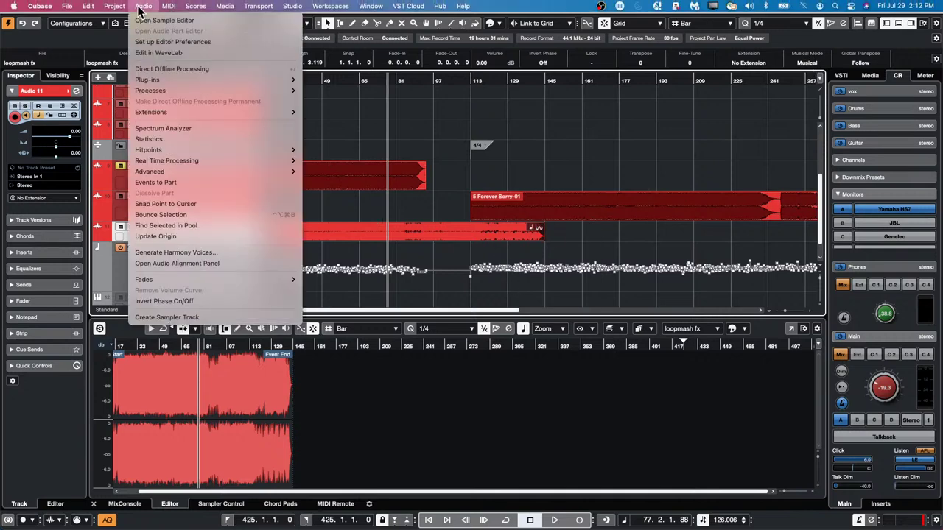
mouse_move(178, 169)
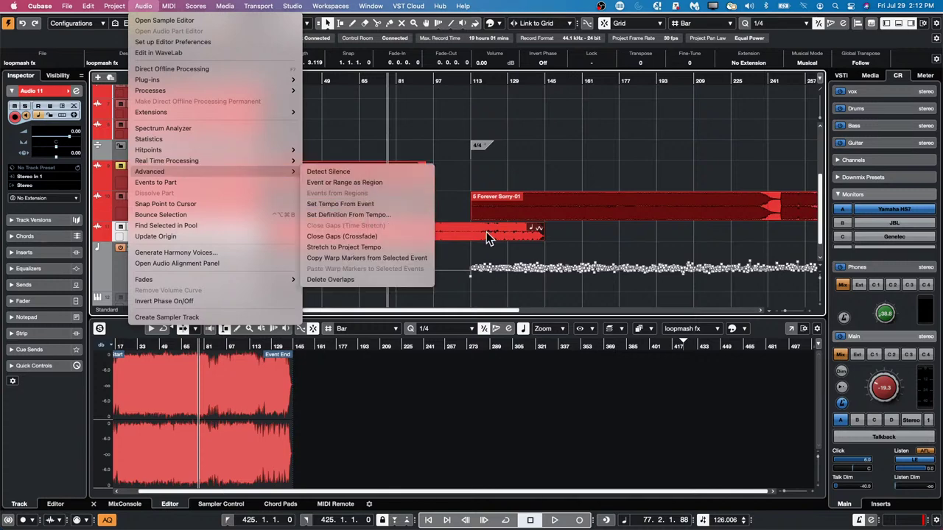
left_click(681, 245)
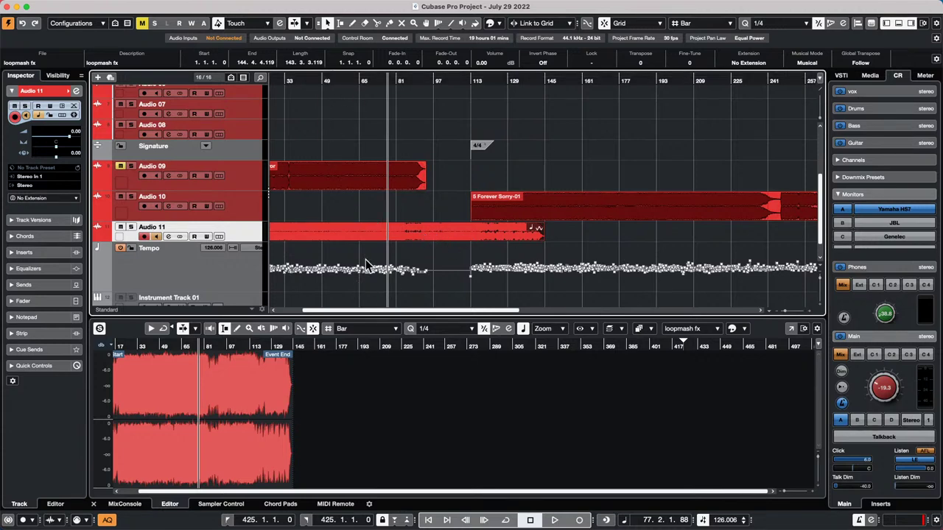
Step: During playback, select the Tempo track points between about bars 74 and 83, raise their tempo, and stop playback
key("space")
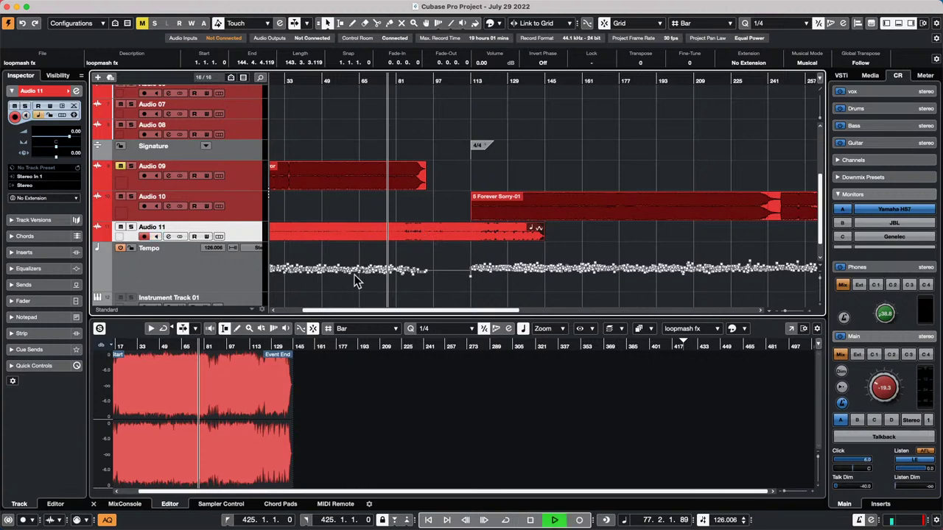
left_click(383, 287)
left_click_drag(383, 288, 405, 243)
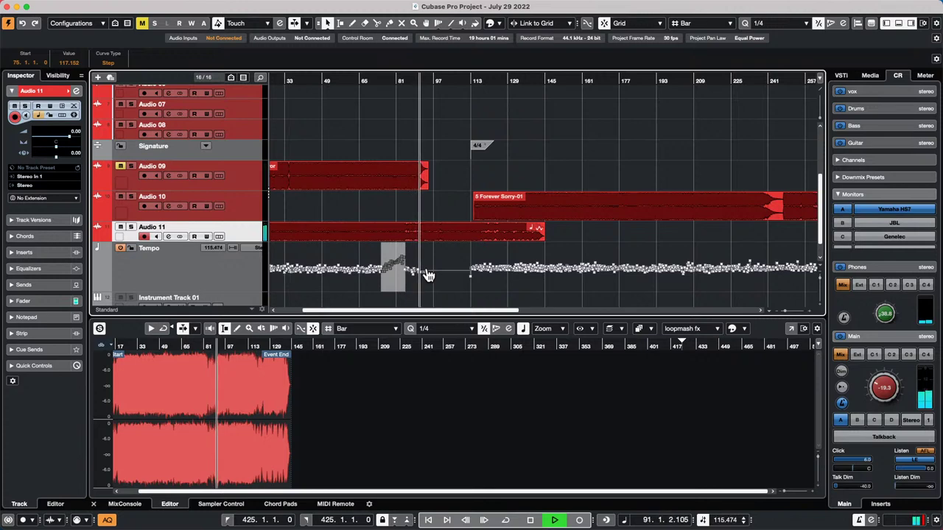
key("space")
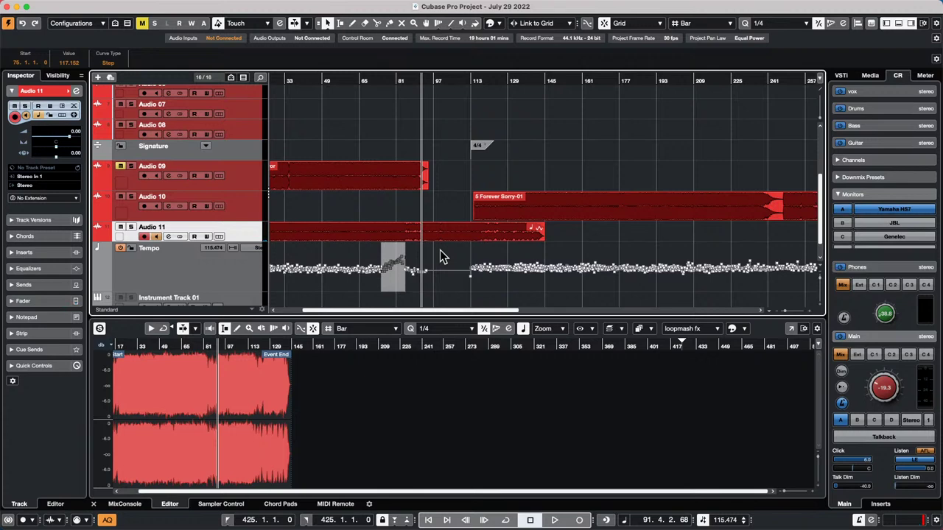
Step: Return the cursor to the project start and show the lanes of Audio 01
left_click_drag(307, 78, 205, 41)
left_click(306, 219)
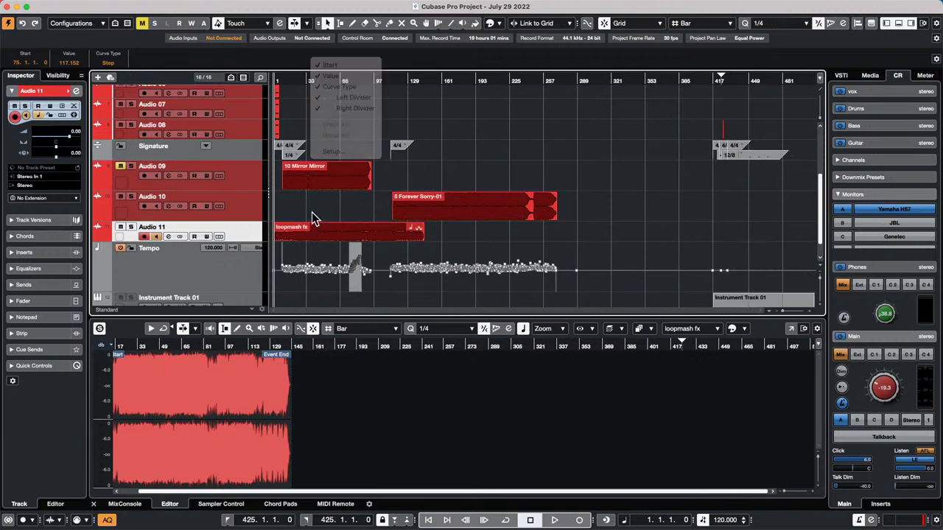
scroll(309, 218, "up", 4)
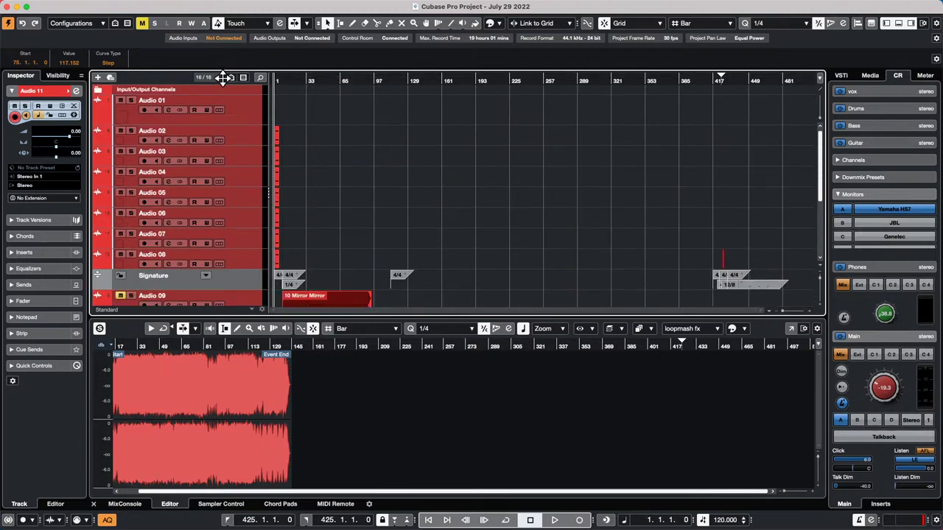
key("h")
key("h")
key("h")
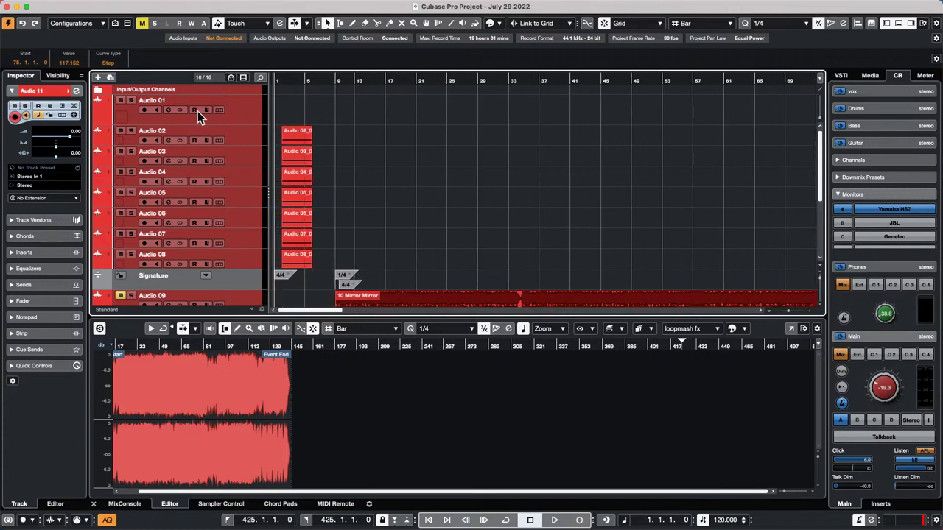
left_click(217, 109)
Step: Move the events from Audio 02, Audio 03 and Audio 04 onto Audio 01 at their bar 2 position
left_click(305, 163)
left_click_drag(305, 163, 300, 136)
left_click_drag(294, 196, 297, 173)
left_click_drag(296, 211, 298, 138)
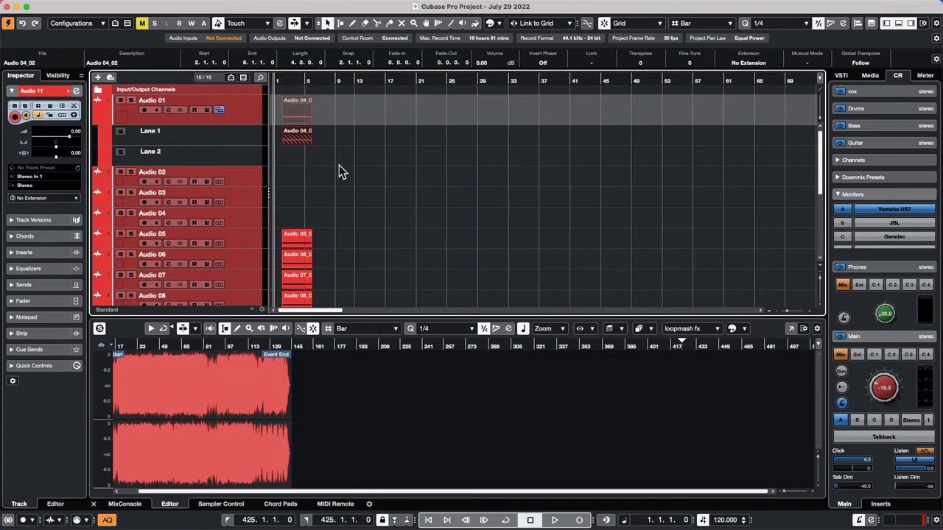
Step: Undo the three event moves onto Audio 01 and deselect everything
key("super+z")
key("super+z")
key("super+z")
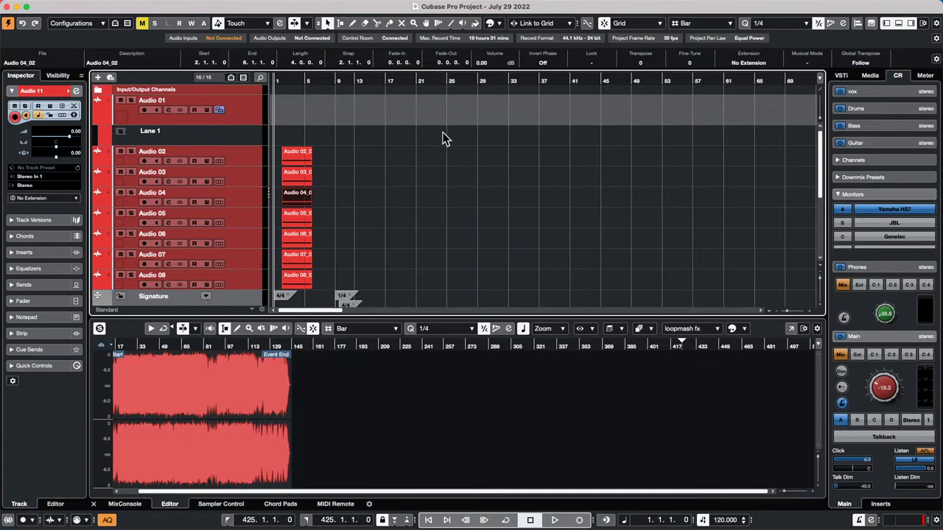
left_click(399, 196)
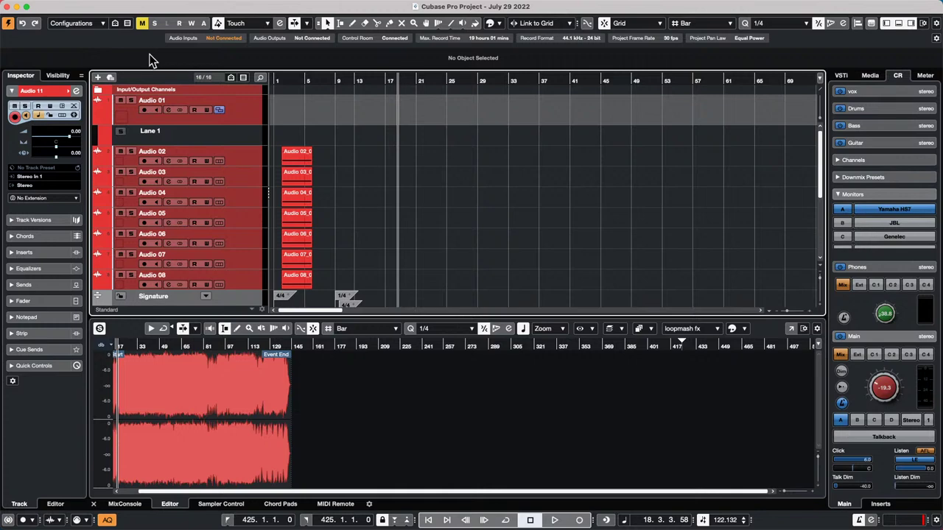
Step: Insert the Pool clips Audio 02_02 through Audio 08_02 together onto Audio 01 near bar 2, using the one-track option
left_click(143, 6)
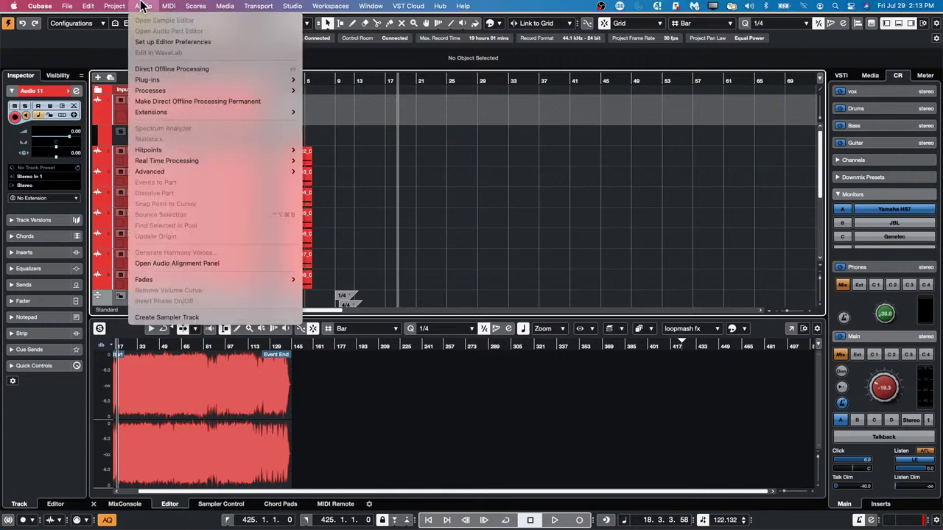
mouse_move(232, 7)
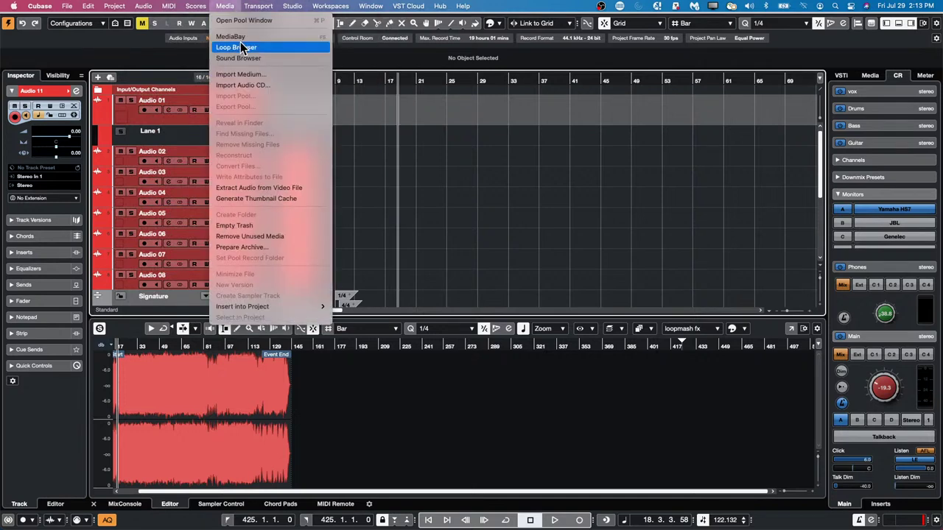
left_click(244, 21)
left_click(424, 95)
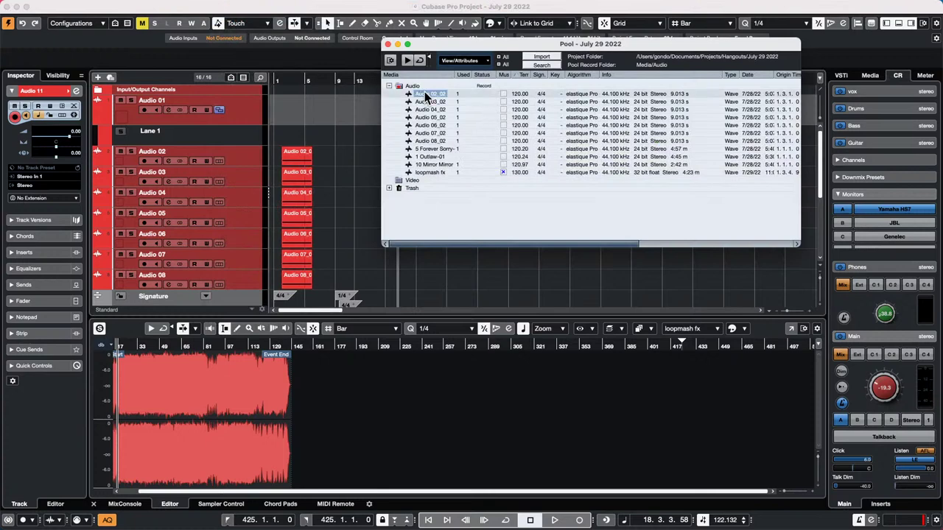
left_click(442, 141, "shift")
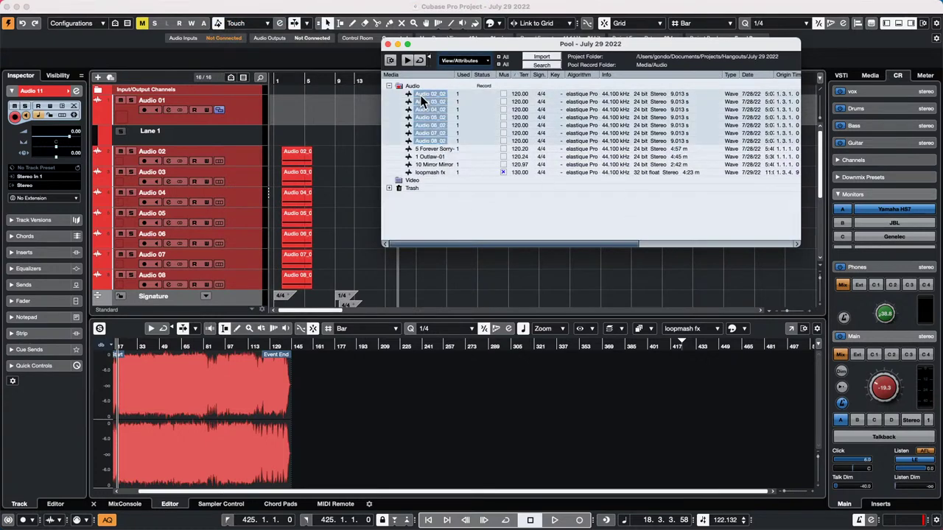
left_click_drag(450, 54, 660, 151)
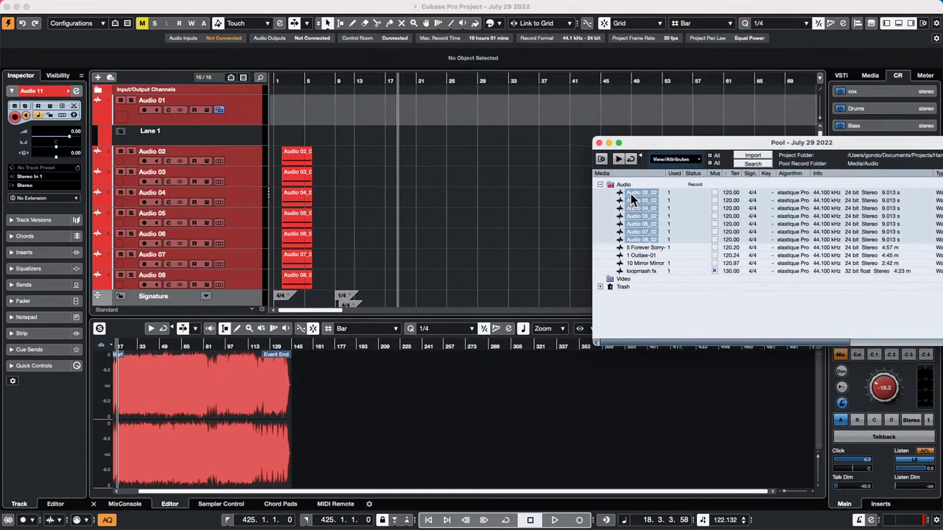
left_click_drag(635, 197, 287, 115)
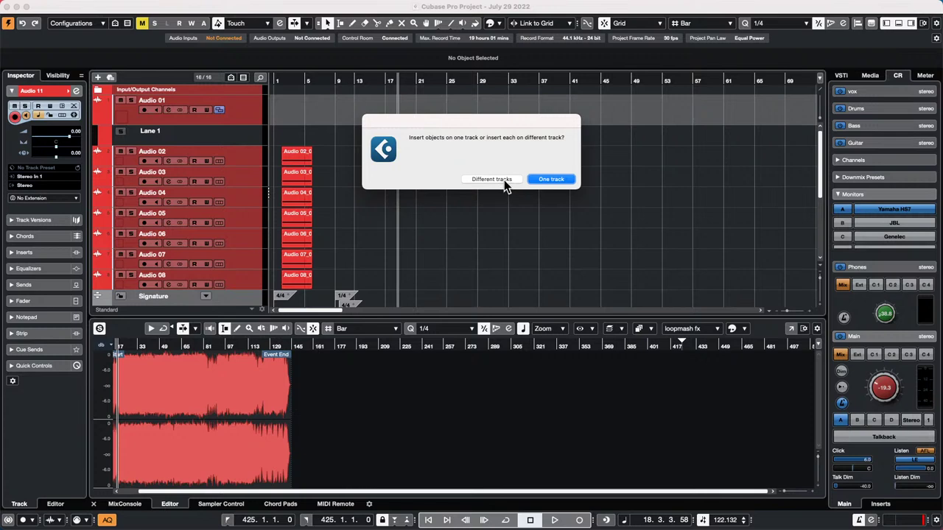
left_click(549, 180)
left_click(540, 186)
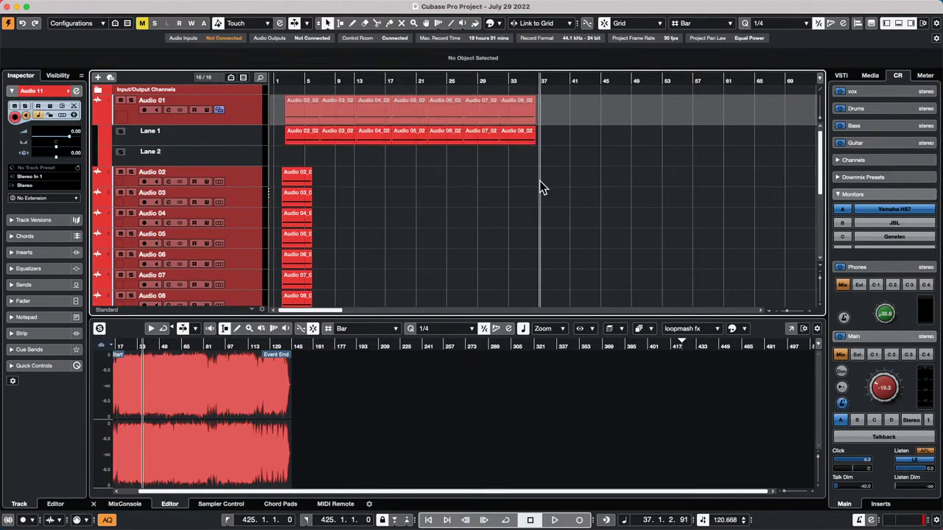
Step: Select all the inserted events in Lane 1 of Audio 01 and move them to their origin
left_click_drag(542, 144, 300, 136)
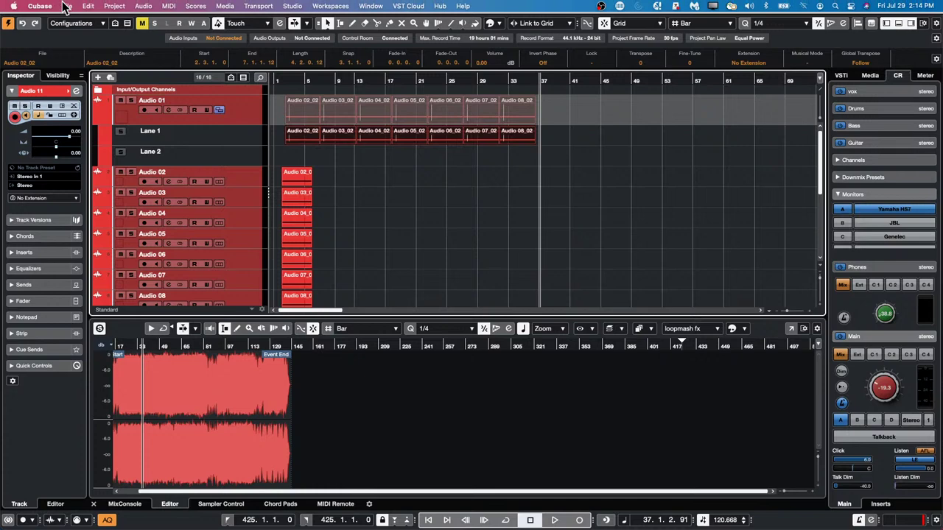
right_click(249, 122)
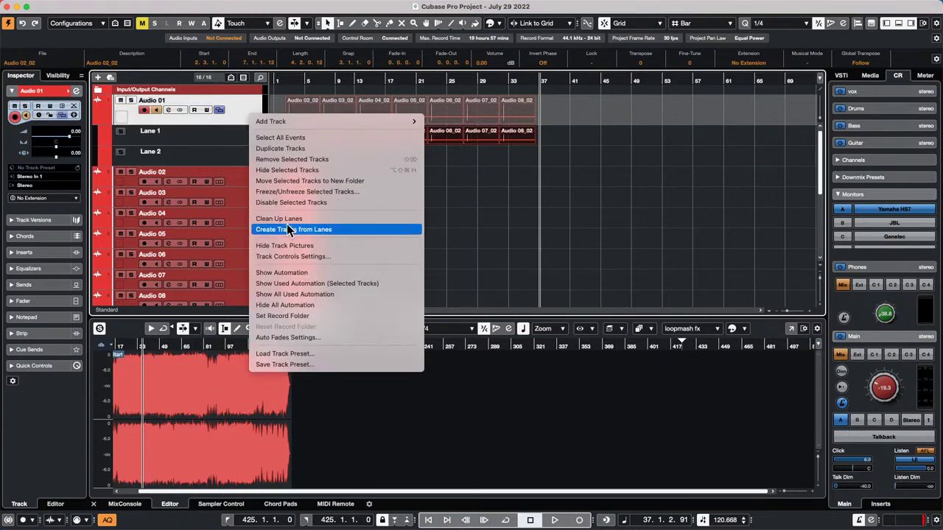
left_click(365, 216)
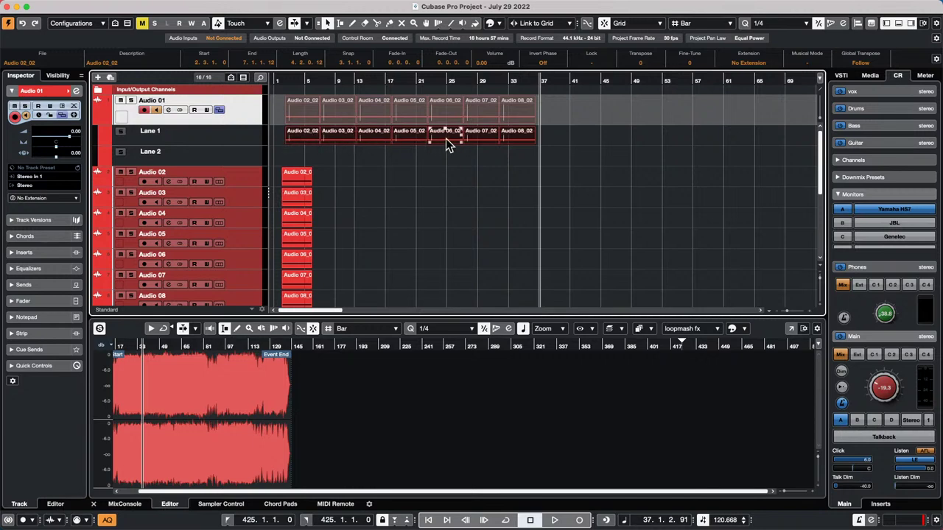
mouse_move(40, 6)
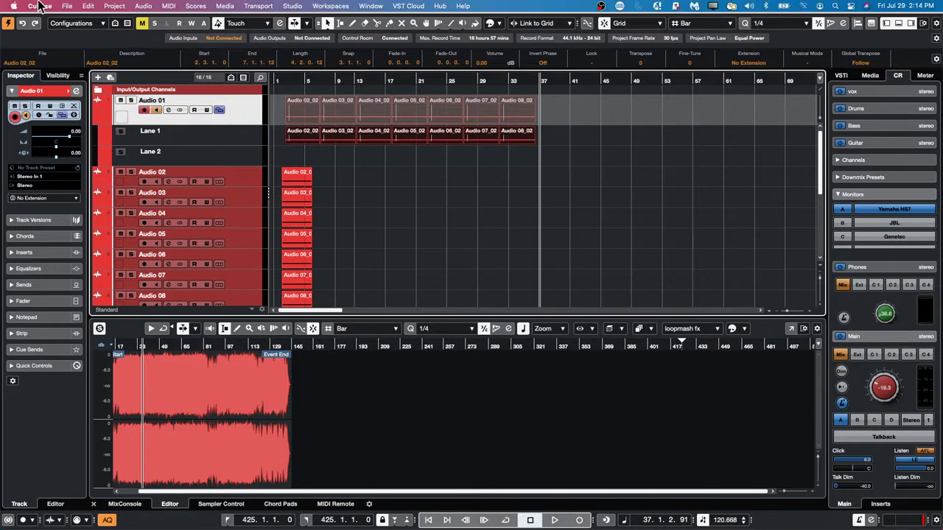
left_click(87, 6)
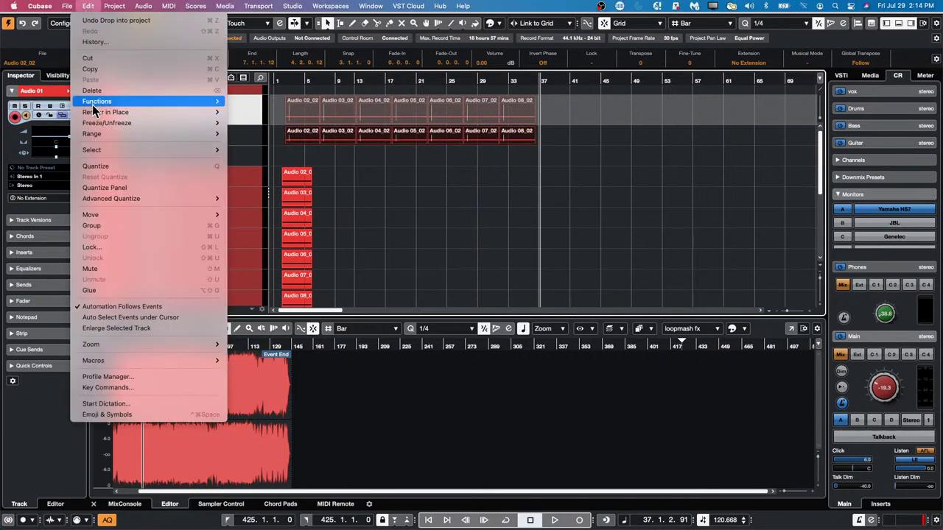
mouse_move(110, 214)
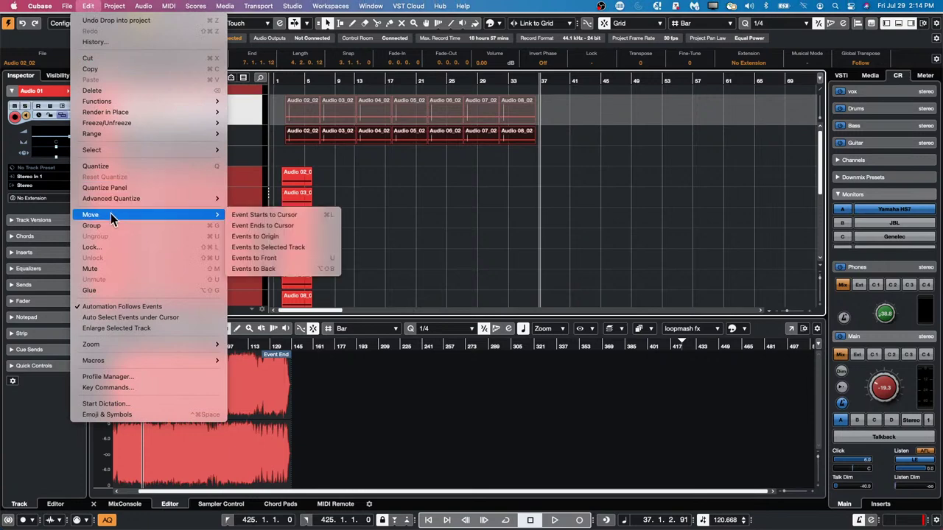
left_click(293, 236)
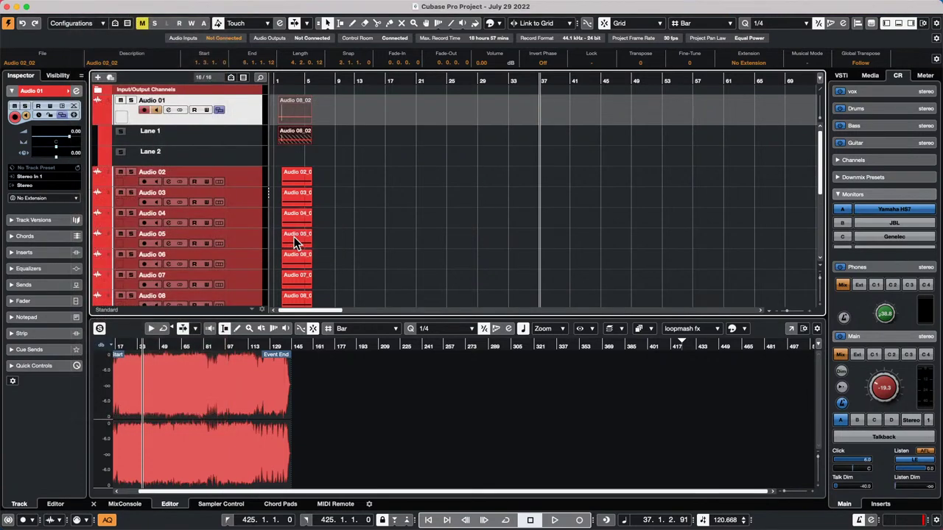
Step: Clean up the lanes of Audio 01 to spread its overlapping events over separate lanes
left_click(289, 135)
right_click(232, 114)
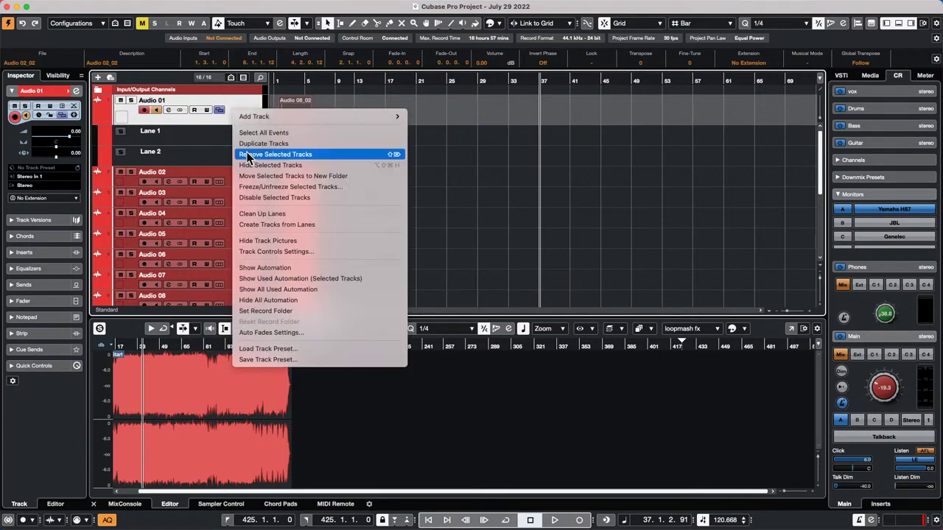
left_click(263, 214)
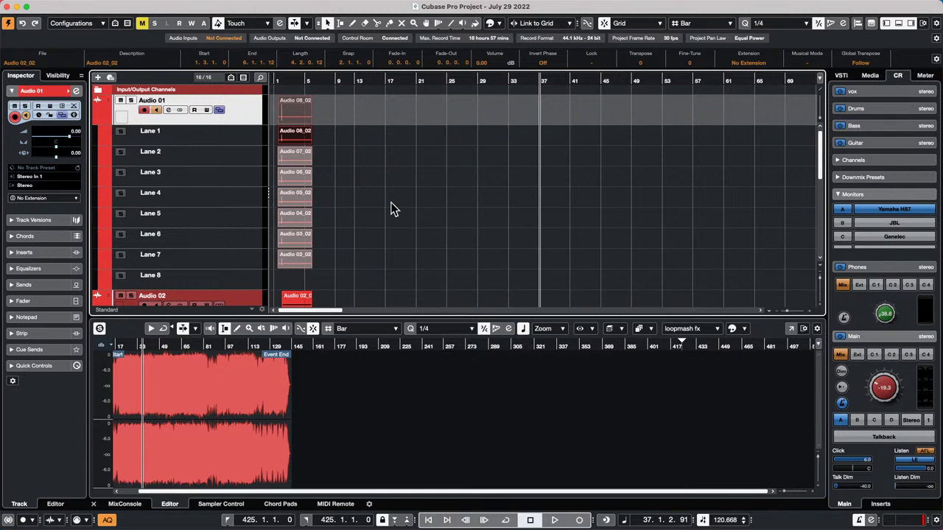
Step: Undo the lane clean-up, the move to origin and the clip insertion on Audio 01
key("ctrl+z")
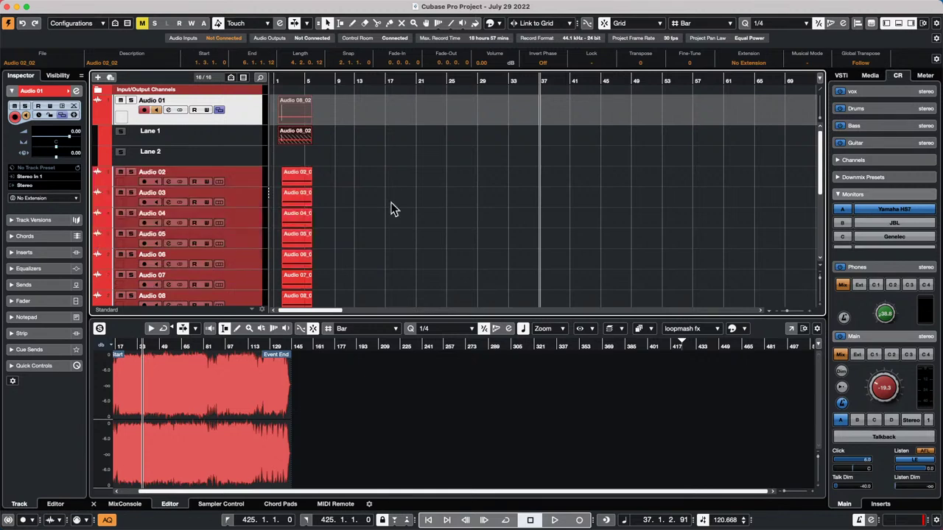
key("ctrl+z")
key("ctrl+z")
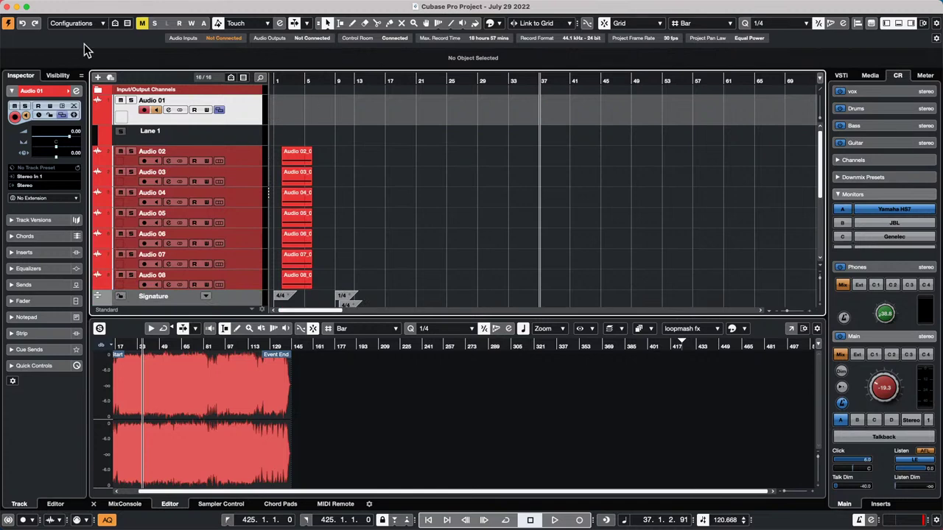
Step: Insert the Pool clips Audio 02_02 through Audio 08_02 onto Audio 01 near bar 2 with the one-track option, and hide its lanes
mouse_move(218, 3)
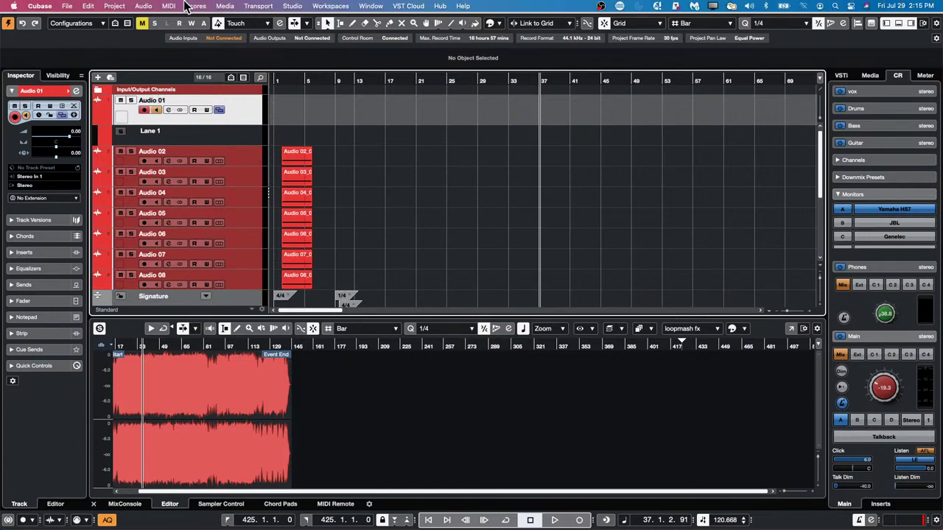
left_click(145, 5)
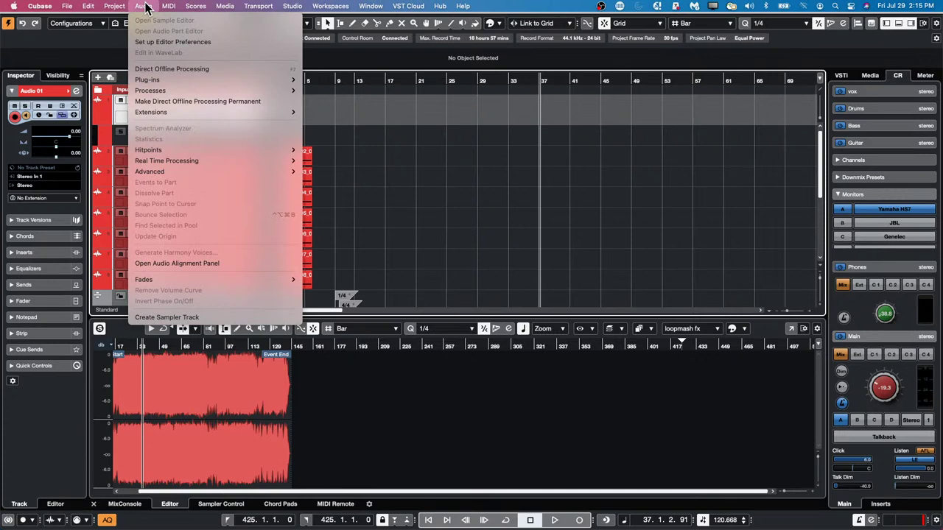
left_click(459, 137)
left_click(260, 6)
mouse_move(225, 6)
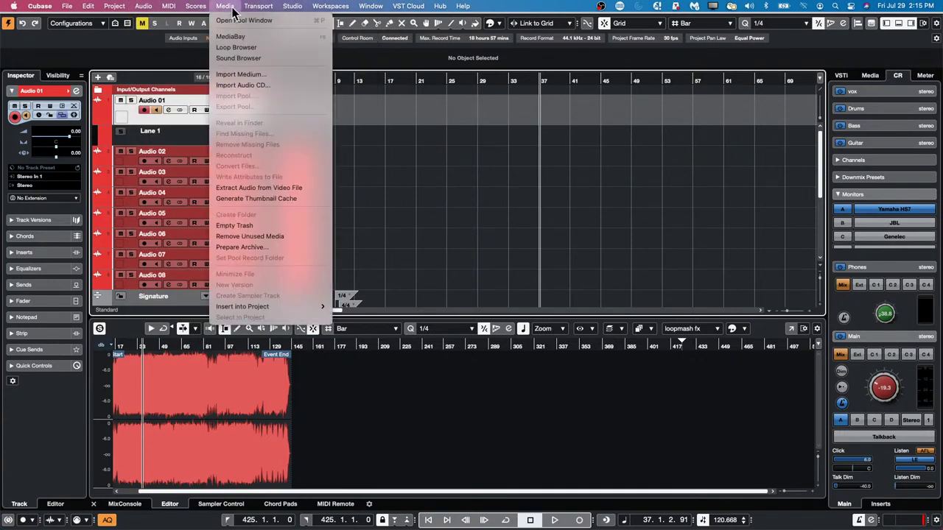
left_click(243, 20)
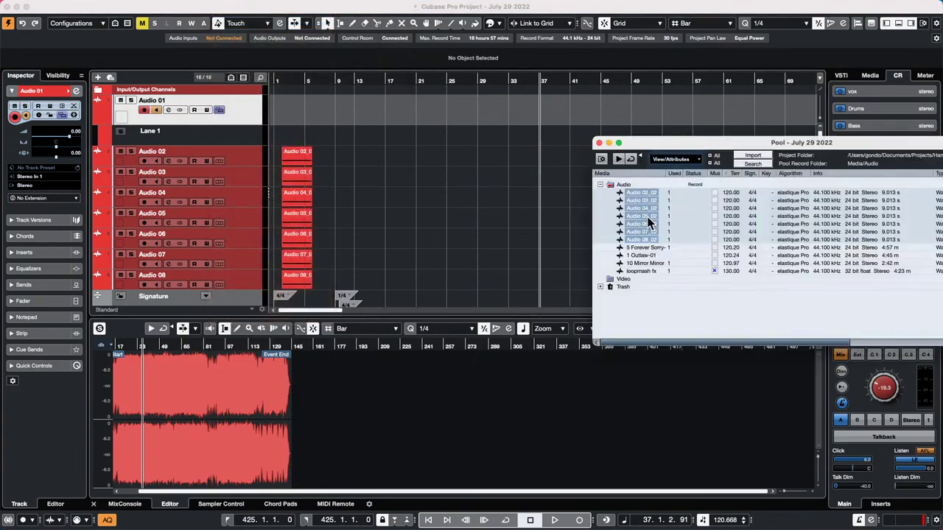
left_click_drag(645, 191, 292, 118)
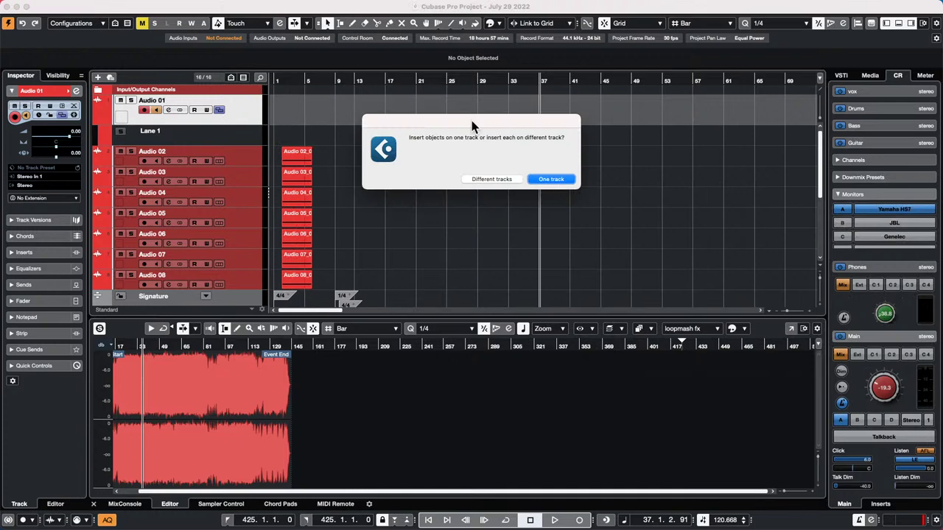
left_click(572, 180)
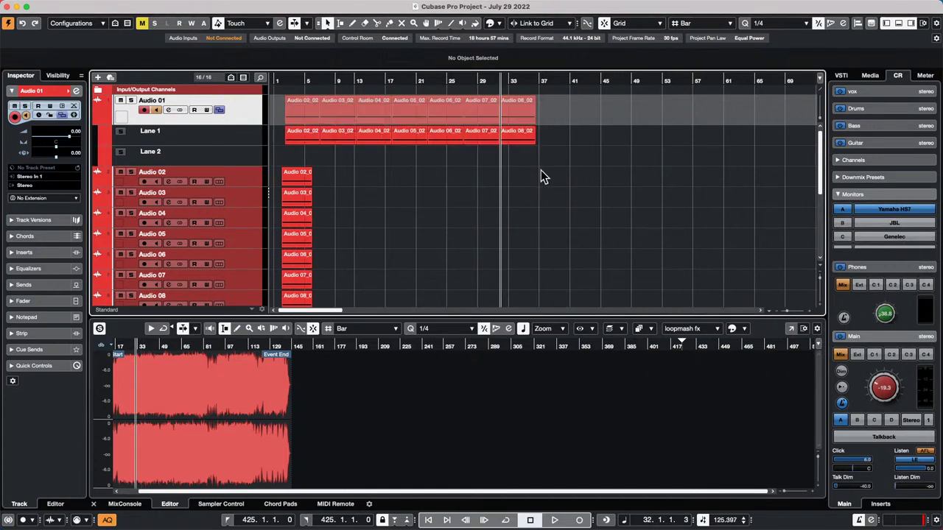
left_click(101, 123)
left_click(217, 112)
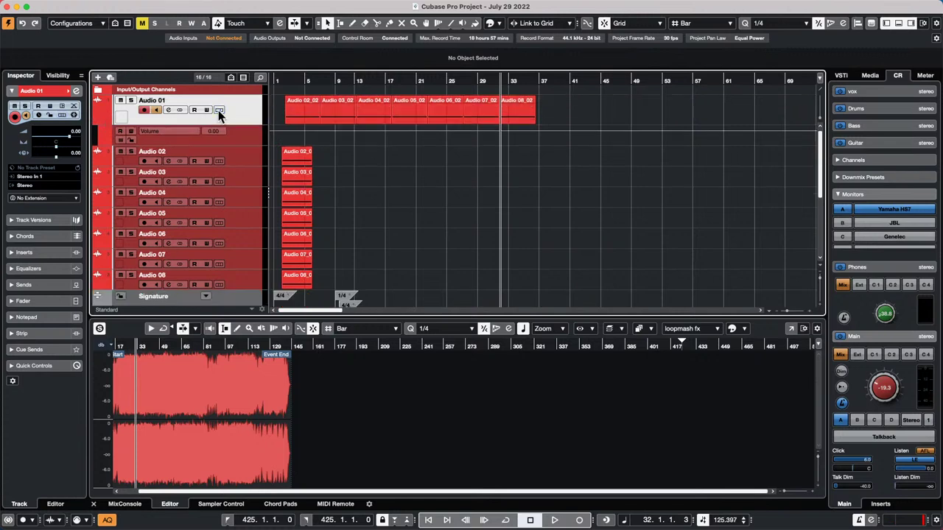
Step: Expand the "track to lanes" macro in the Key Commands to review its commands, and close the dialog
left_click(114, 6)
mouse_move(87, 6)
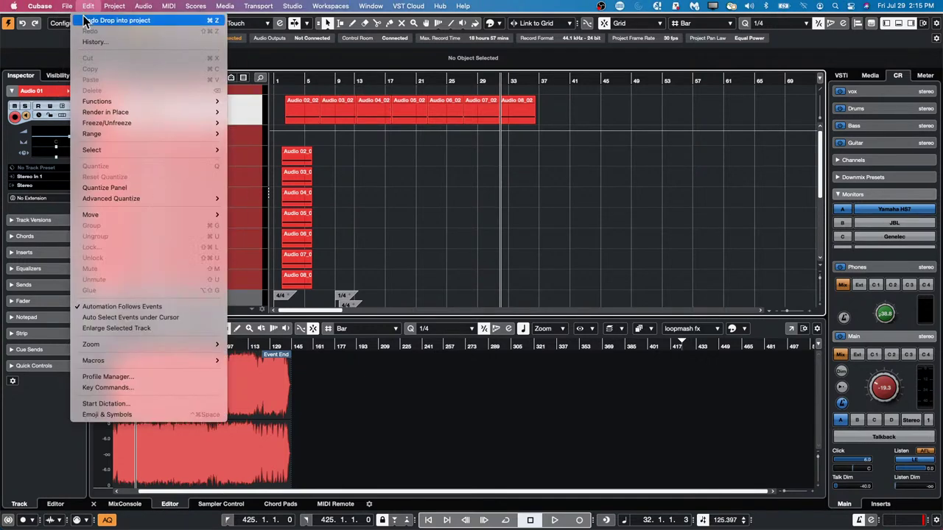
left_click(108, 387)
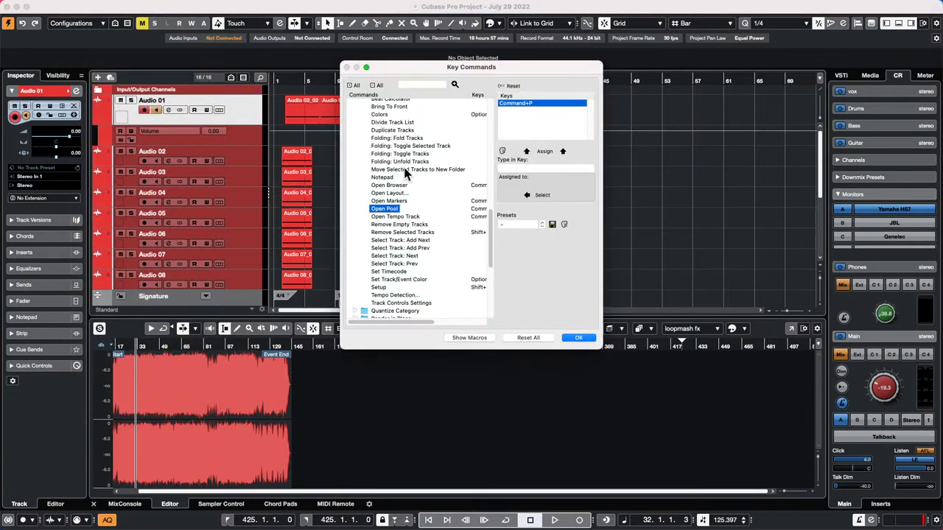
scroll(379, 225, "down", 5)
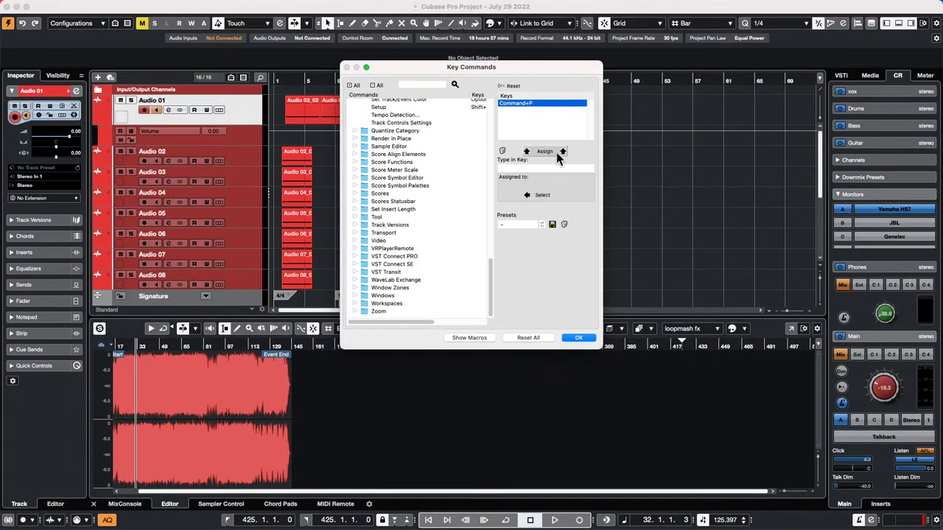
left_click(487, 338)
scroll(436, 282, "down", 10)
scroll(438, 278, "down", 1)
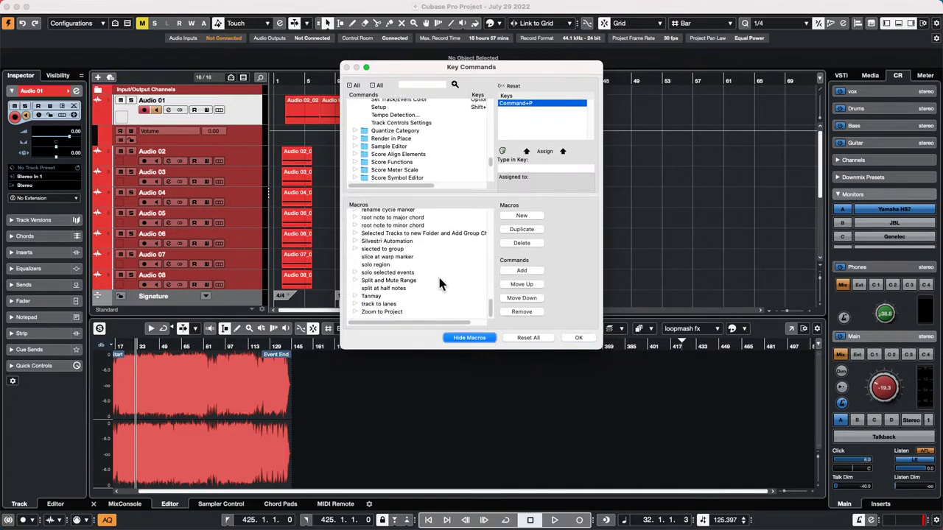
left_click(354, 304)
left_click_drag(513, 70, 813, 98)
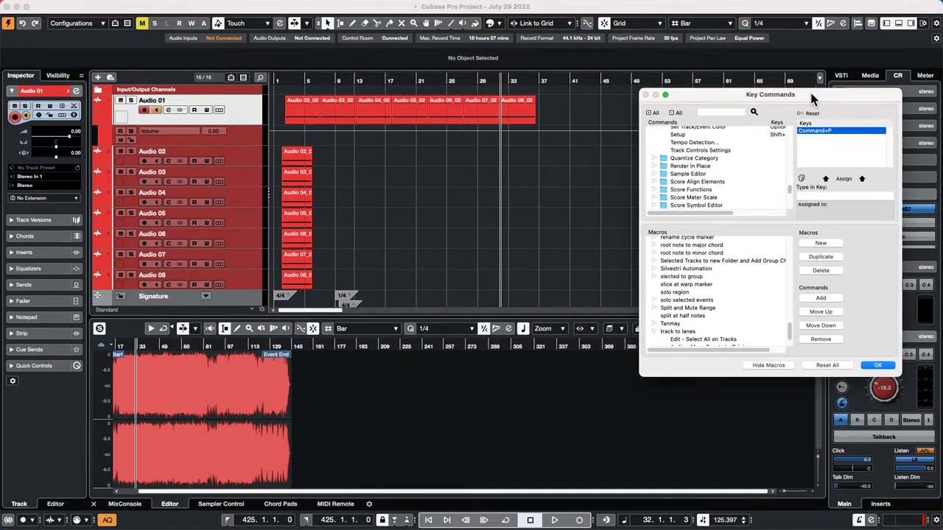
scroll(748, 322, "down", 3)
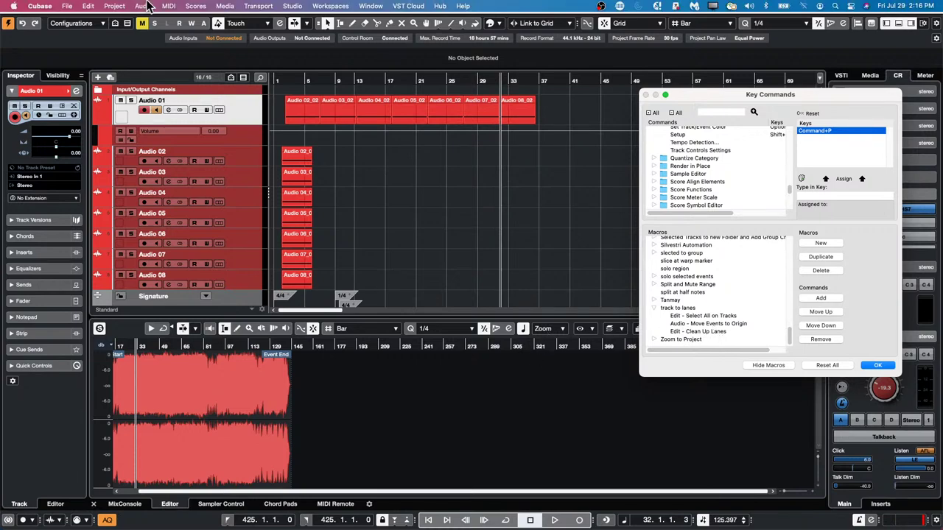
left_click(143, 6)
mouse_move(88, 6)
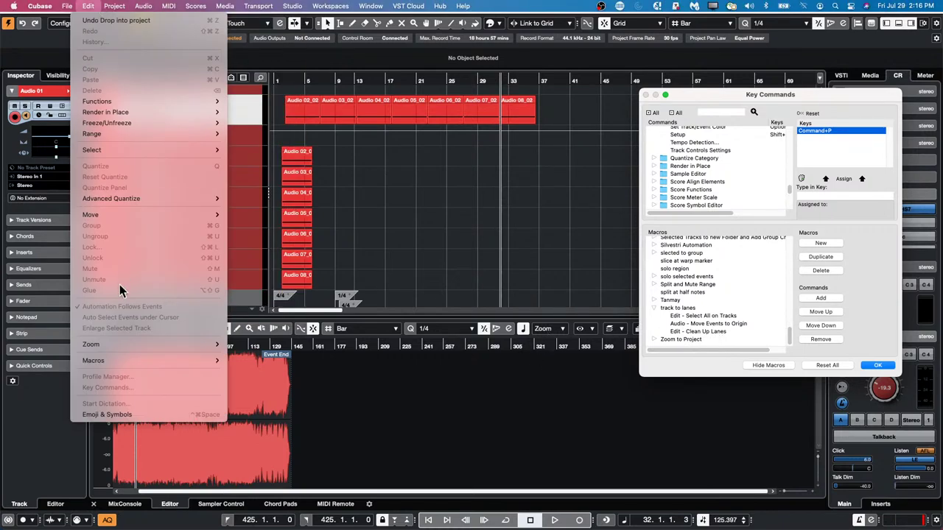
mouse_move(139, 363)
scroll(280, 368, "down", 2)
left_click(594, 351)
left_click(886, 362)
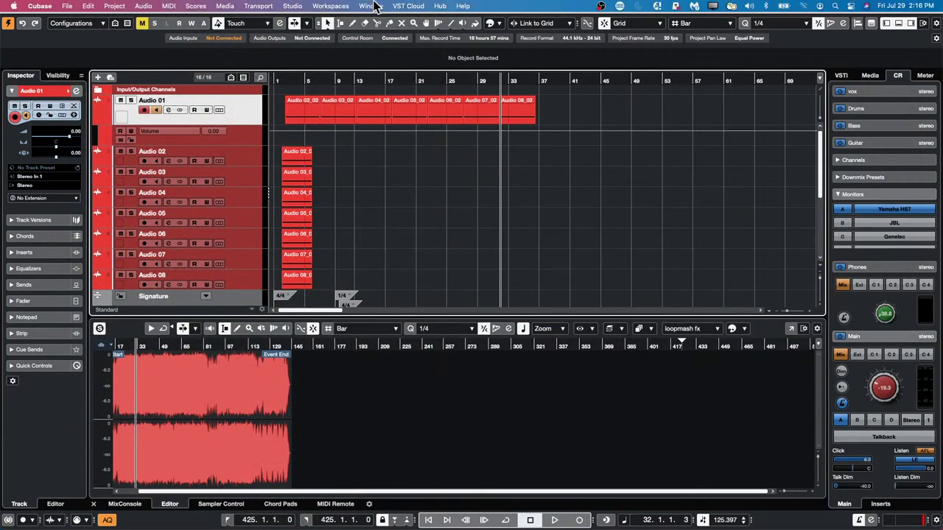
Step: Run the "track to lanes" macro on Audio 01 and show the track's lanes
left_click(89, 6)
mouse_move(111, 361)
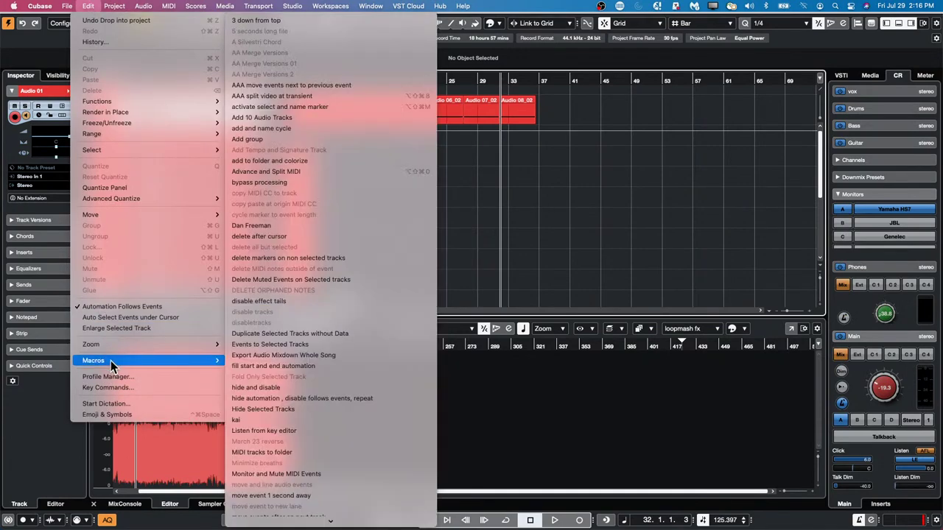
mouse_move(258, 527)
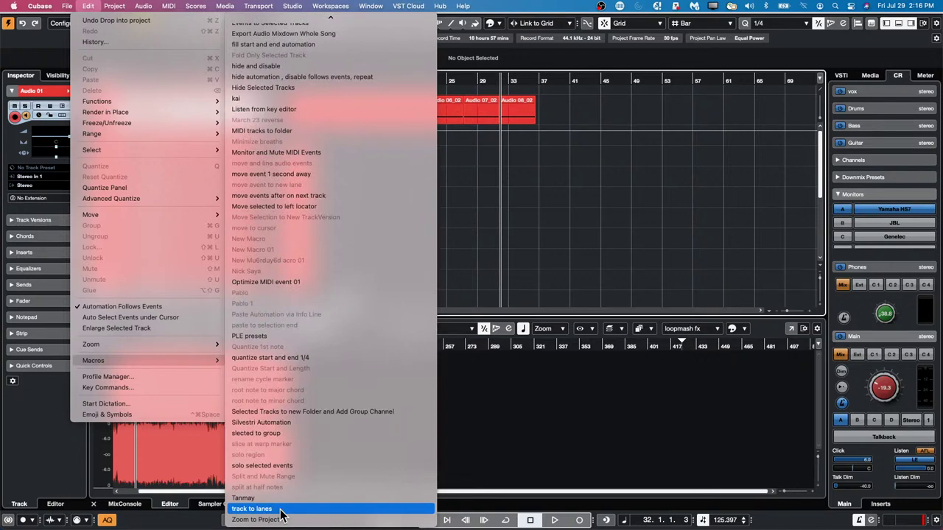
left_click(280, 509)
left_click(219, 109)
scroll(415, 155, "down", 2)
scroll(416, 158, "up", 2)
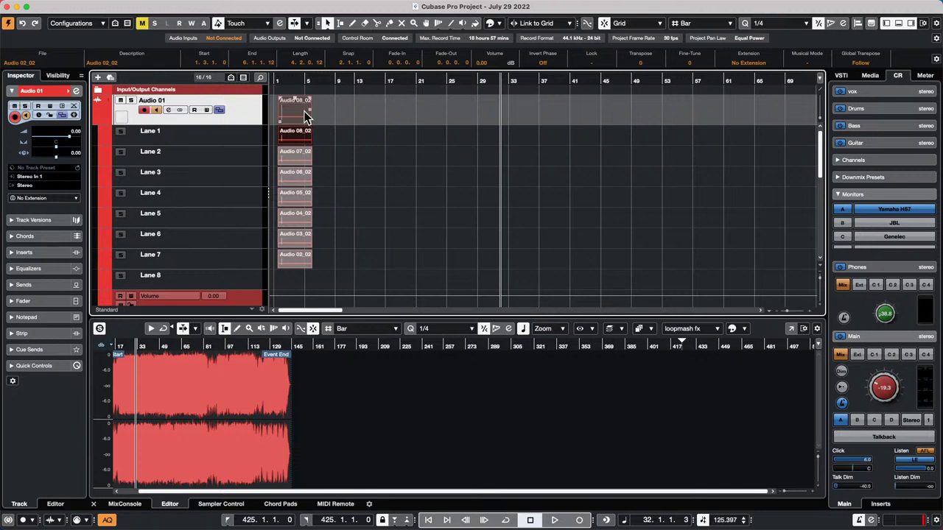
Step: Duplicate the Instrument Track 01 part at bar 417 three times in succession
left_click_drag(364, 80, 358, 26)
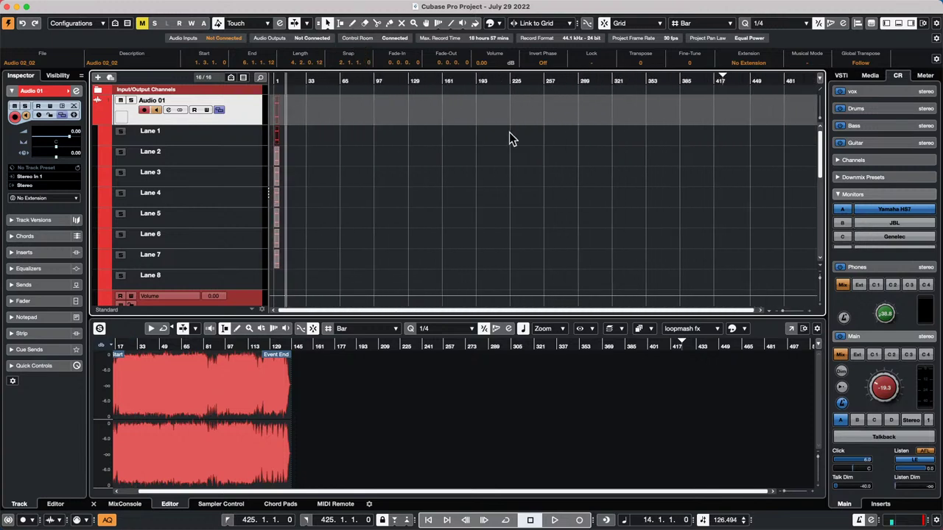
scroll(512, 139, "down", 10)
scroll(512, 144, "down", 1)
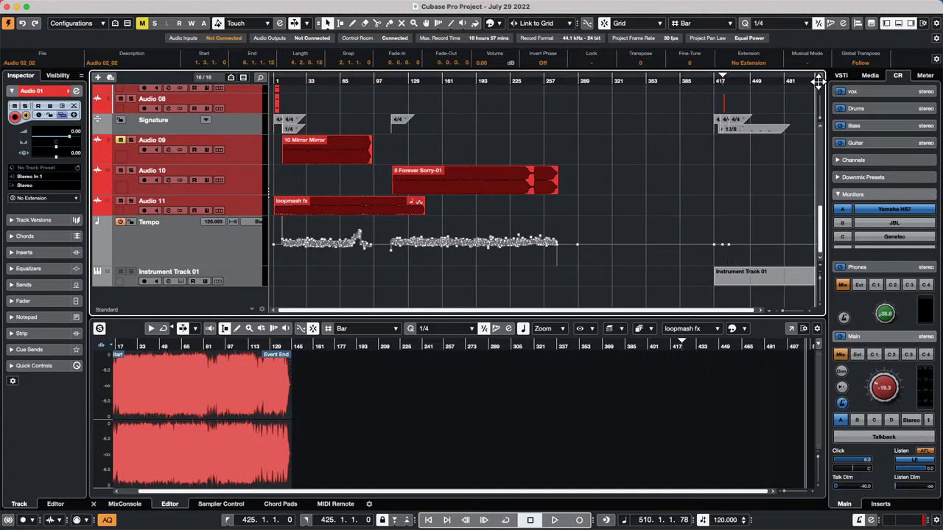
left_click(747, 286)
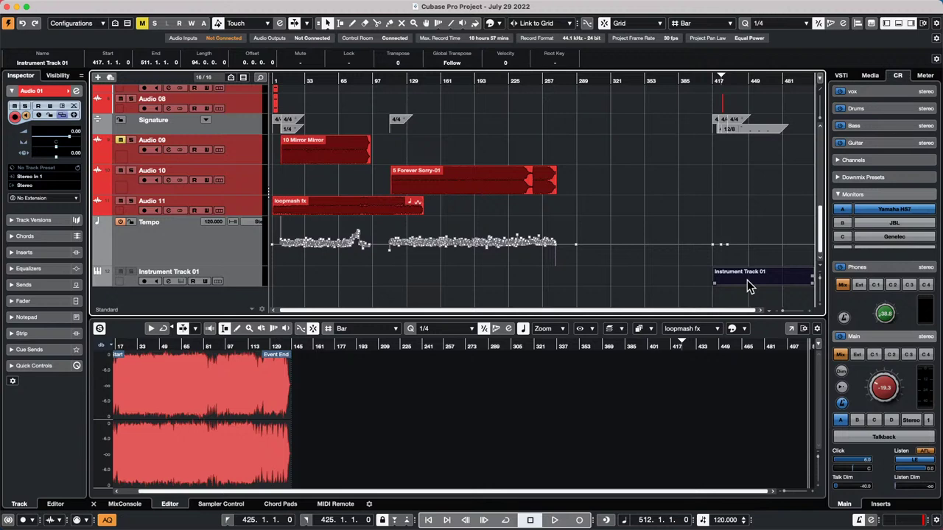
key("super+d")
key("super+d")
key("super+d")
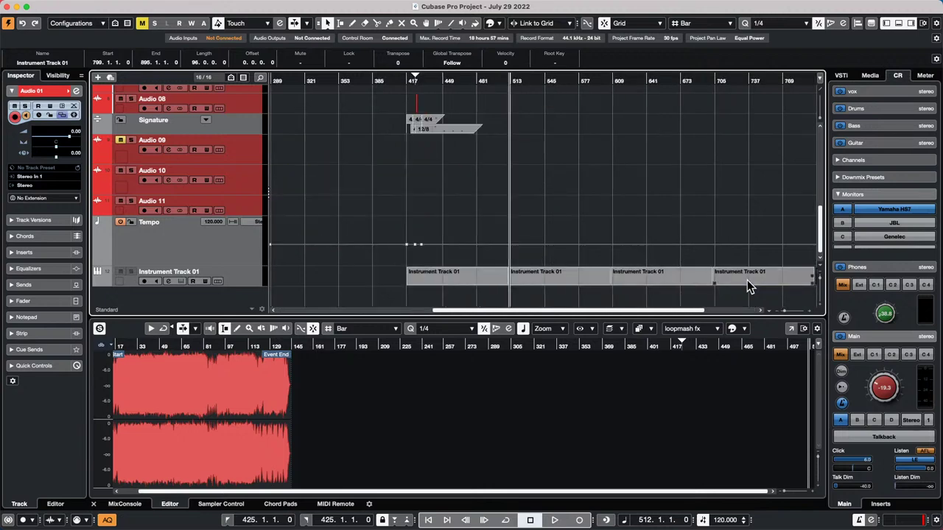
left_click_drag(570, 254, 727, 284)
key("Delete")
Step: Play the project from around bar 421 into the 12/8 section at bar 425 to hear the metronome click
left_click_drag(414, 79, 349, 137)
key("space")
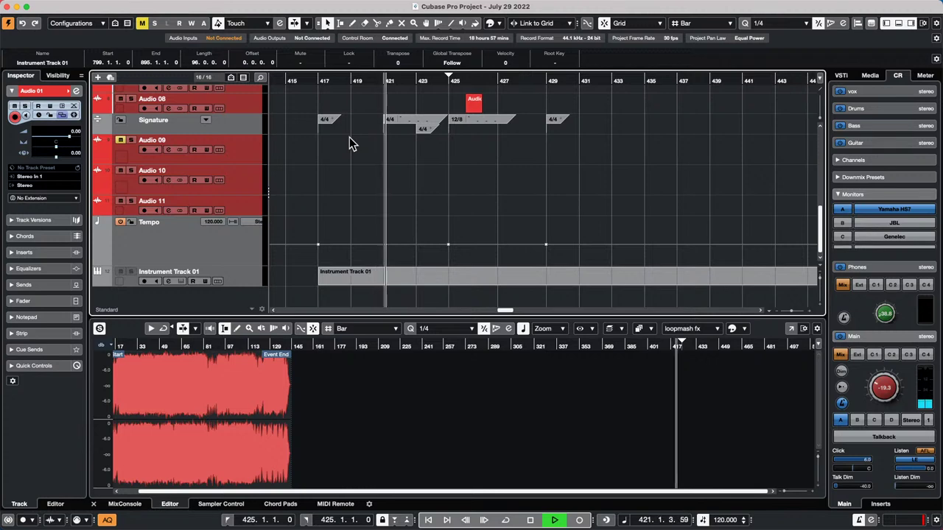
key("space")
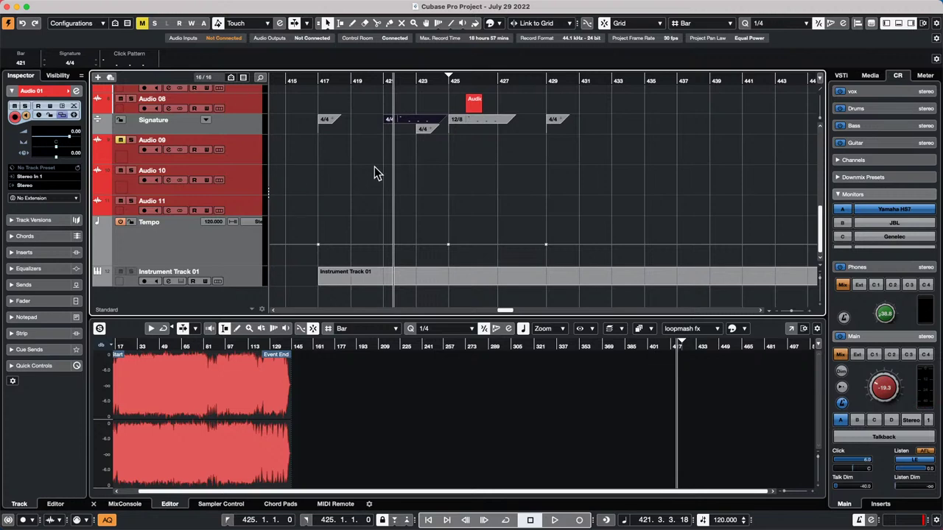
key("space")
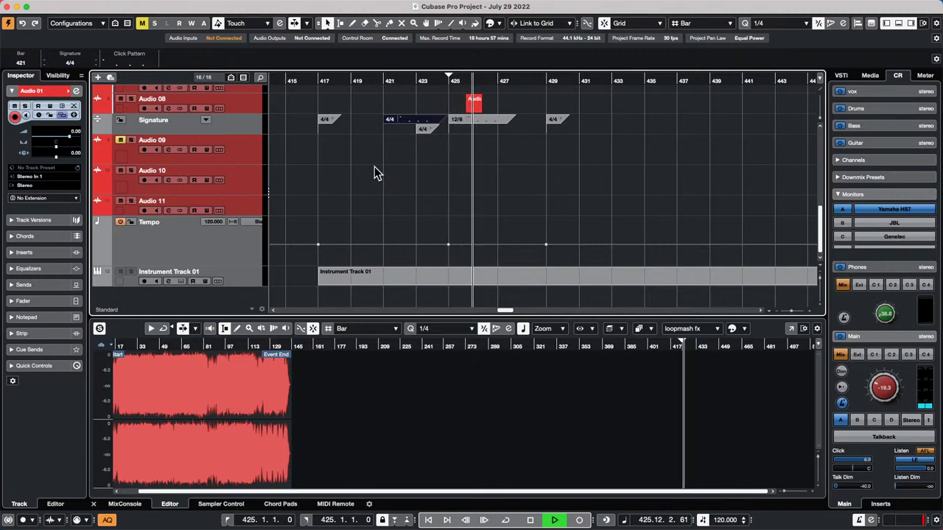
key("space")
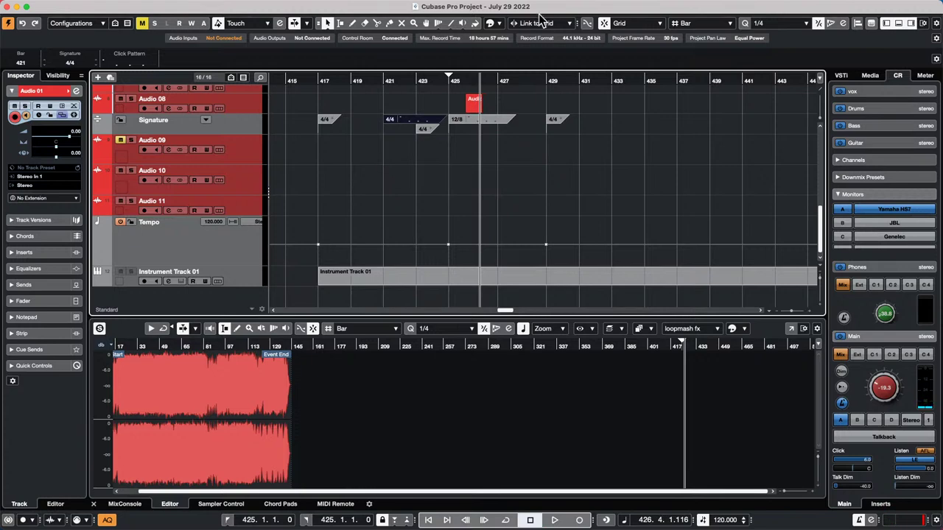
Step: Change the muted clicks in the click pattern of the 12/8 signature at bar 425 to audible ones, matching the Default pattern
left_click(482, 120)
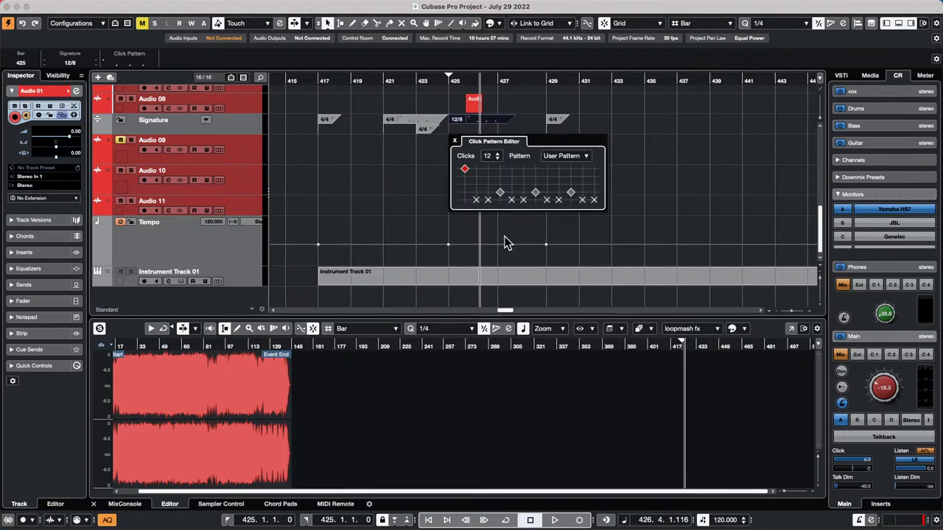
left_click(477, 197)
left_click(559, 194)
left_click(594, 193)
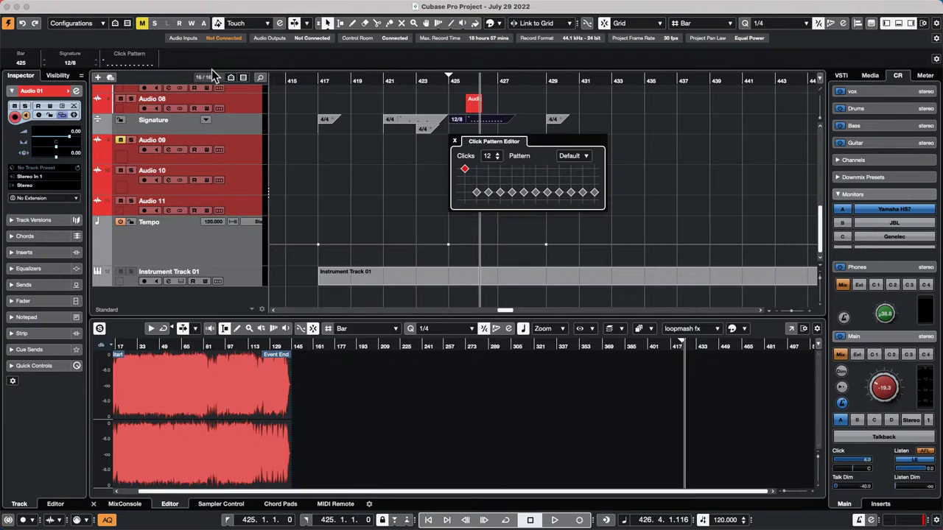
Step: Play the project from bar 424 to hear the edited 12/8 click pattern
left_click_drag(448, 78, 425, 80)
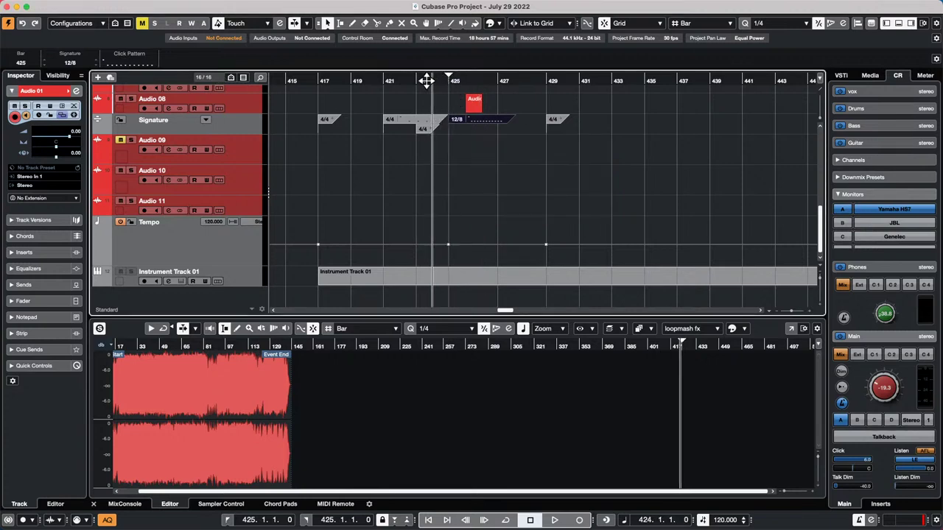
key("space")
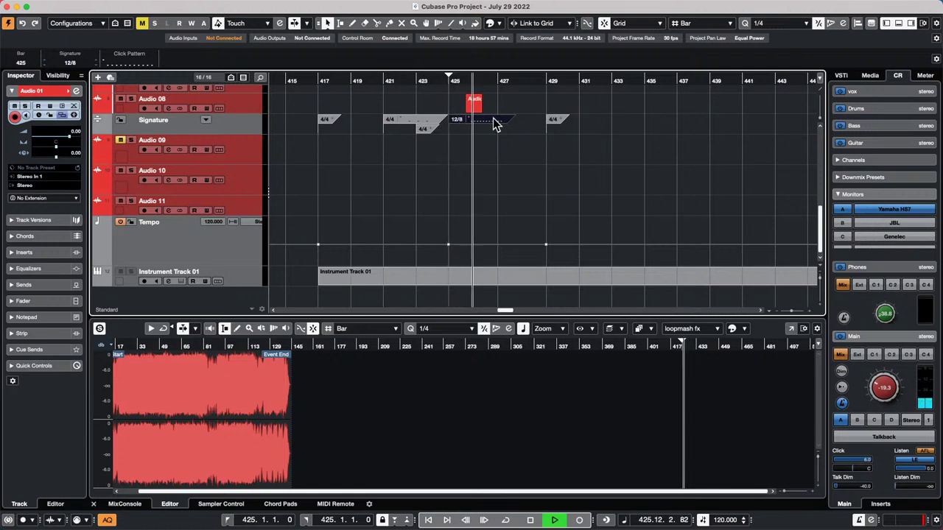
key("space")
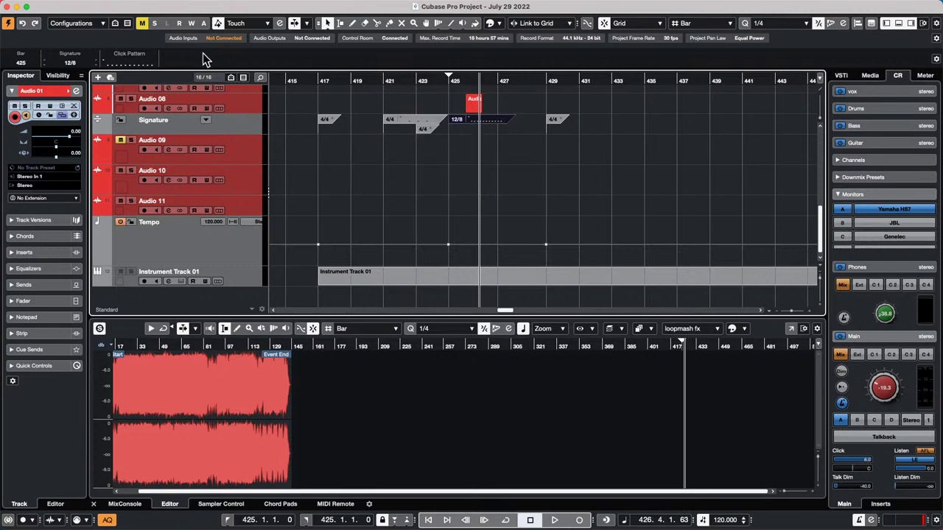
Step: Accent clicks 4, 7 and 10 in the click pattern of the 12/8 signature at bar 425
left_click(127, 64)
left_click(154, 102)
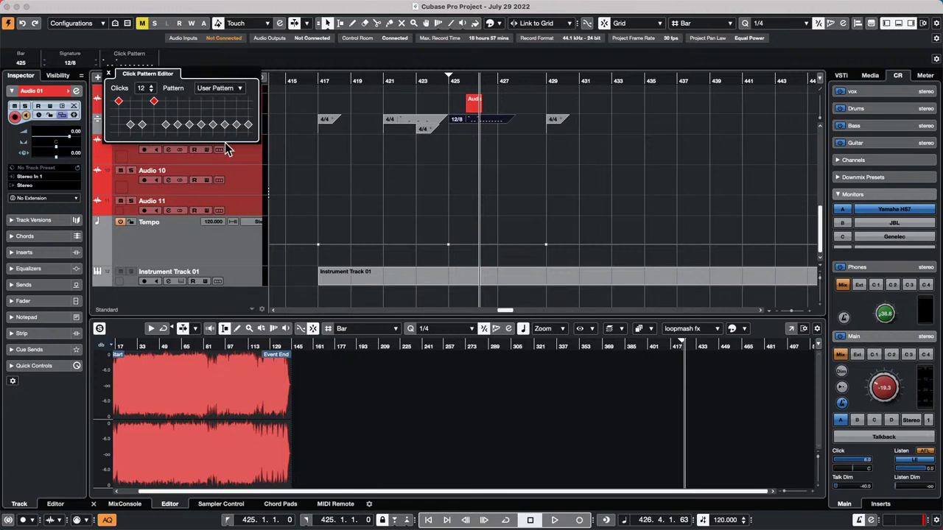
left_click(190, 101)
left_click(109, 74)
Step: Play the project from around bar 424 to hear the accented 12/8 click pattern
left_click_drag(450, 79, 437, 80)
key("space")
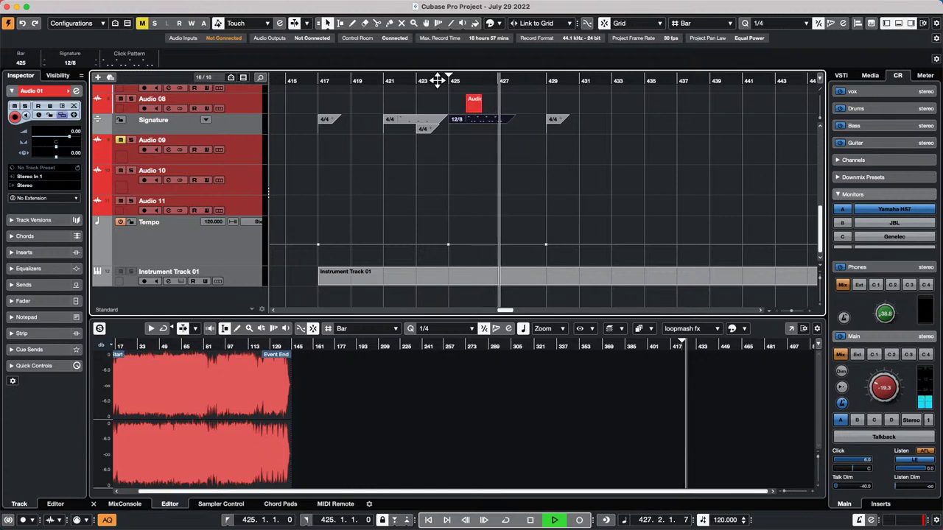
key("space")
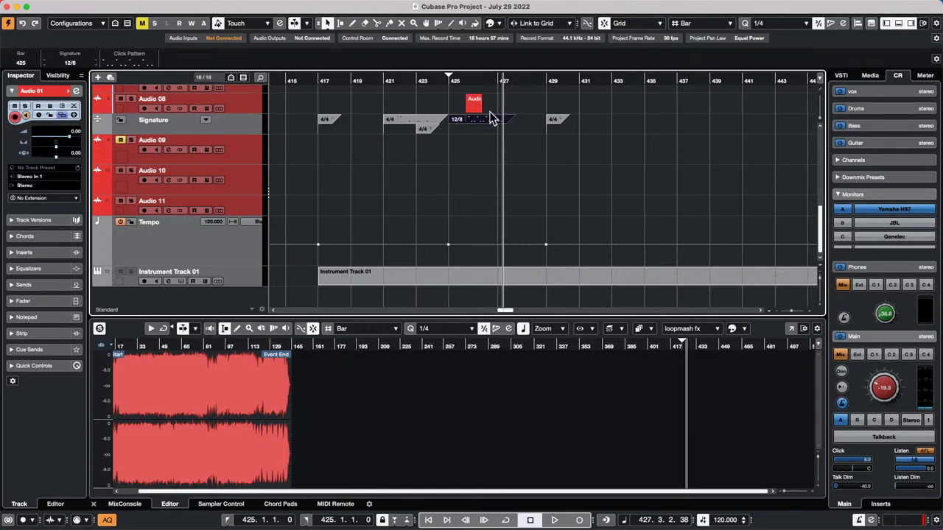
Step: Mute clicks 2, 3, 5, 6, 8, 9, 11 and 12 in the 12/8 click pattern at bar 425
left_click(142, 63)
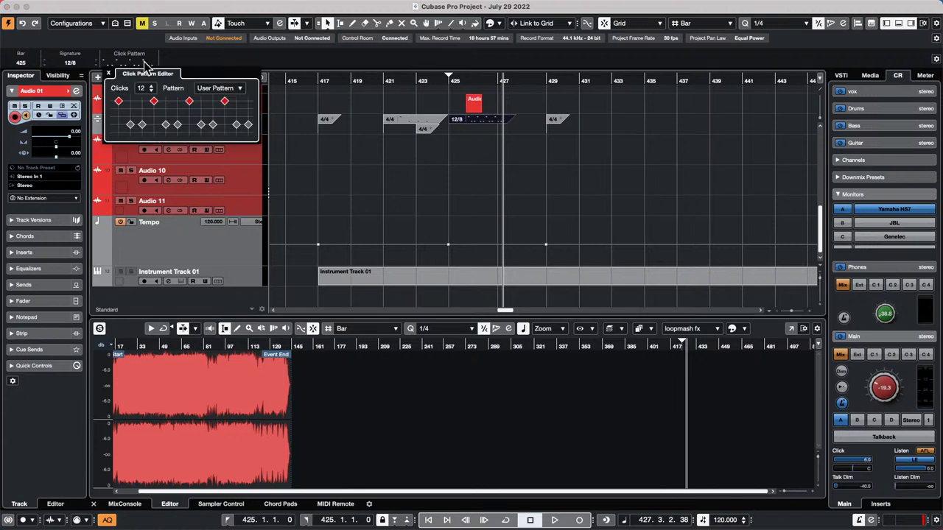
left_click(143, 132)
left_click(165, 133)
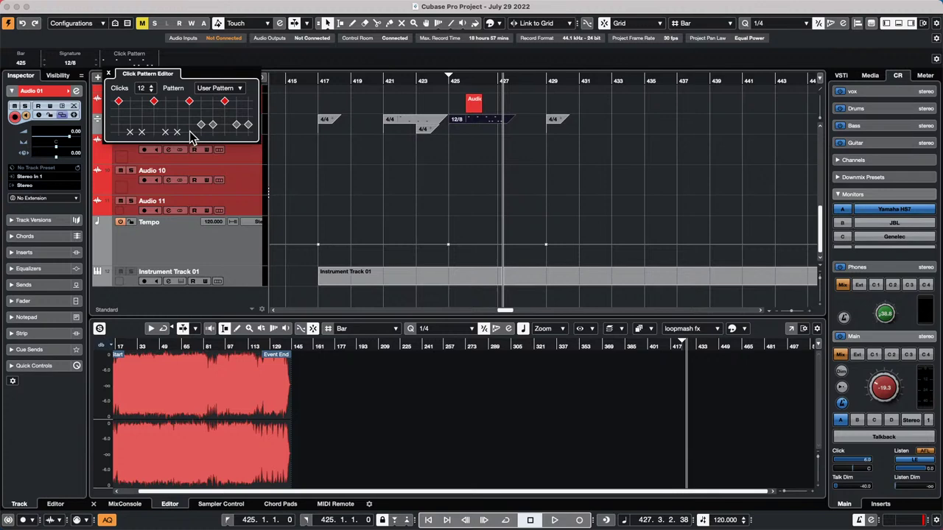
left_click(200, 126)
left_click(212, 127)
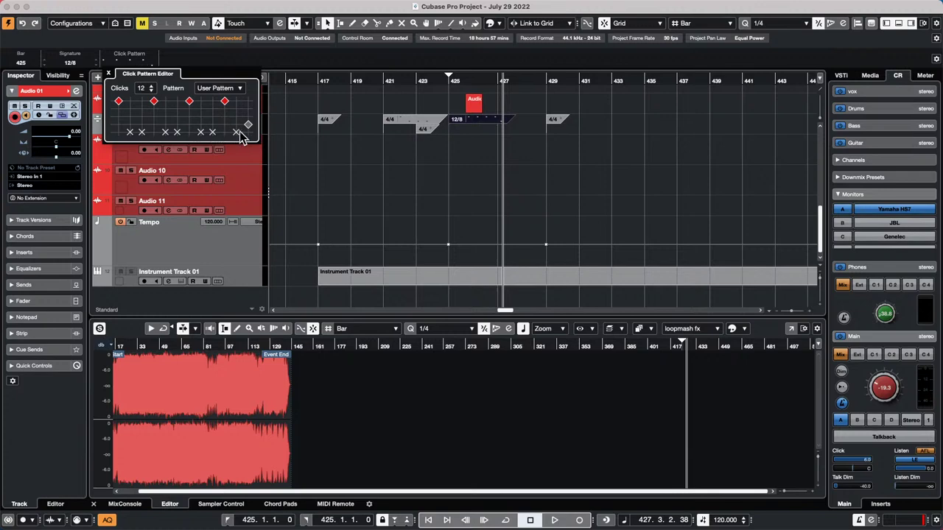
left_click(378, 196)
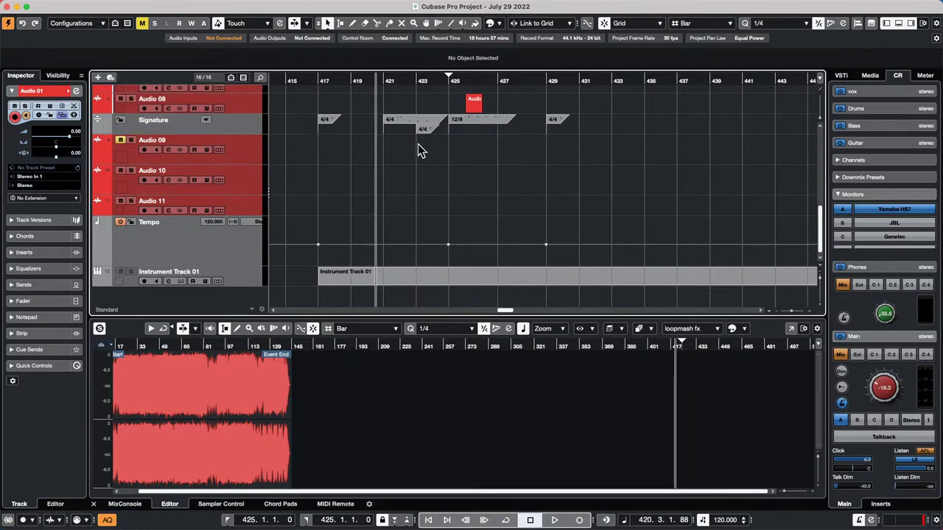
Step: Play the project from around bar 424 past bar 429 to hear the dotted-quarter clicks, and return the cursor to bar 420
left_click_drag(378, 79, 410, 122)
left_click(433, 79)
key("space")
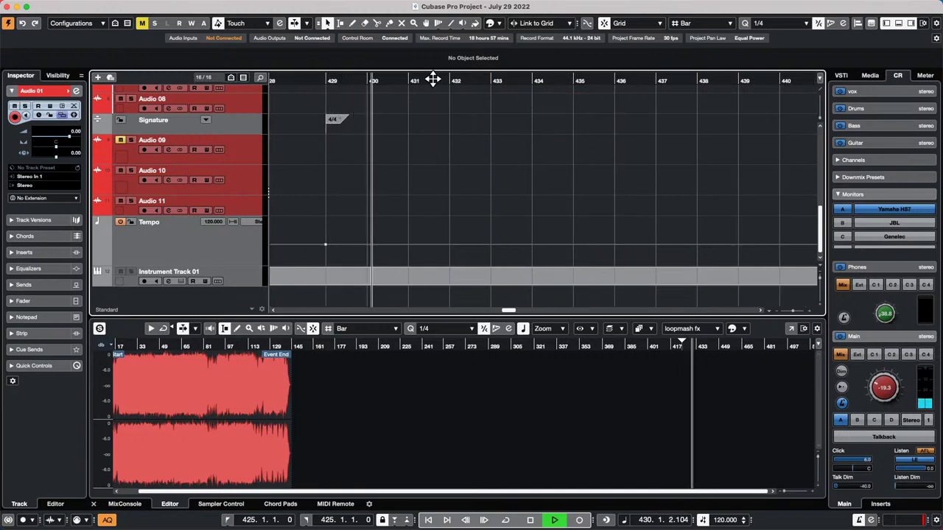
key("space")
left_click_drag(291, 77, 421, 53)
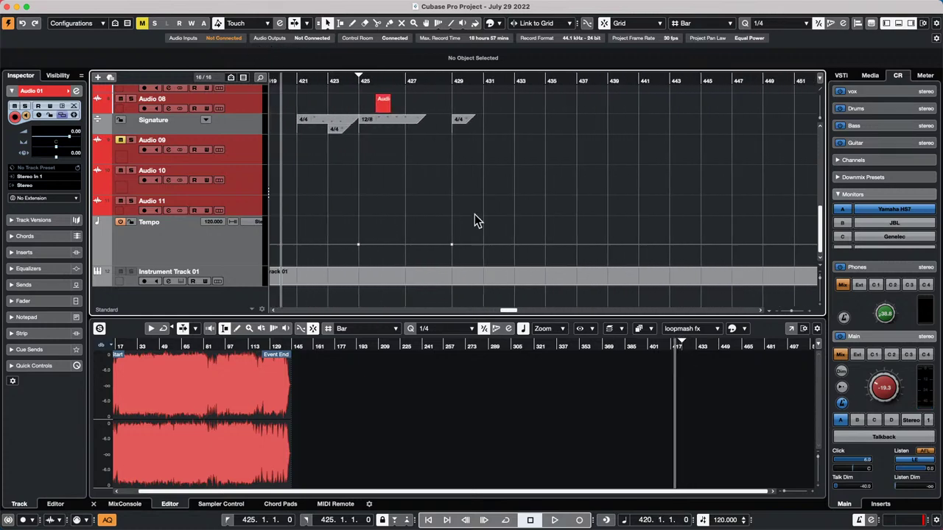
Step: Select the tempo point at bar 425 and load the "4:4 to 12:8 pulse" user preset in the Project Logical Editor
left_click(359, 245)
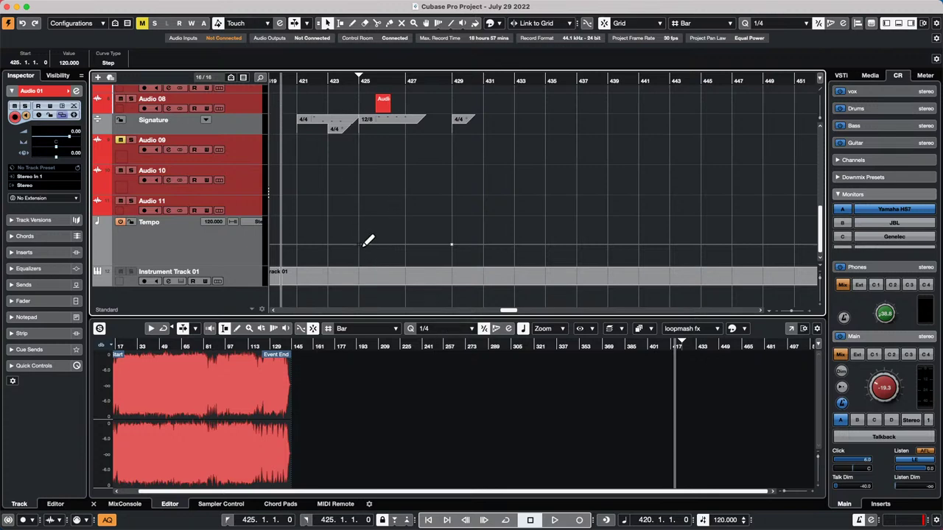
mouse_move(207, 5)
left_click(123, 4)
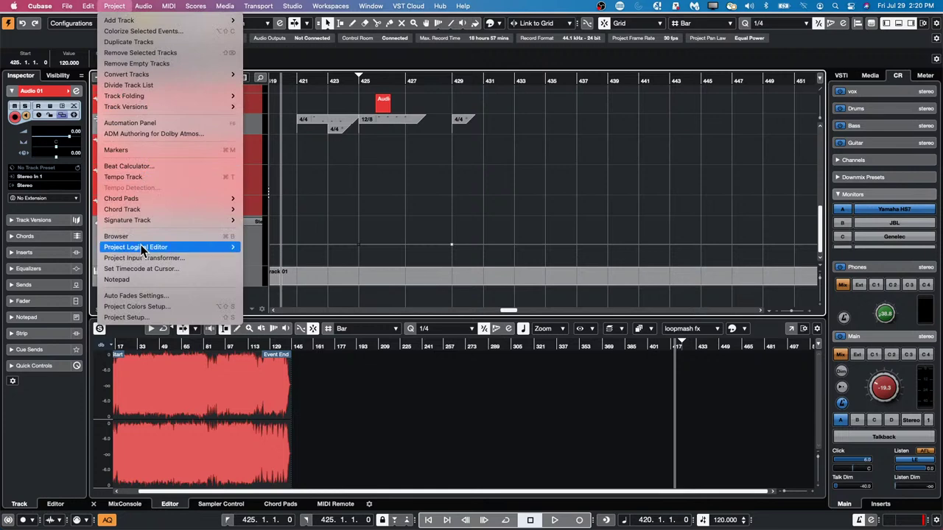
mouse_move(145, 245)
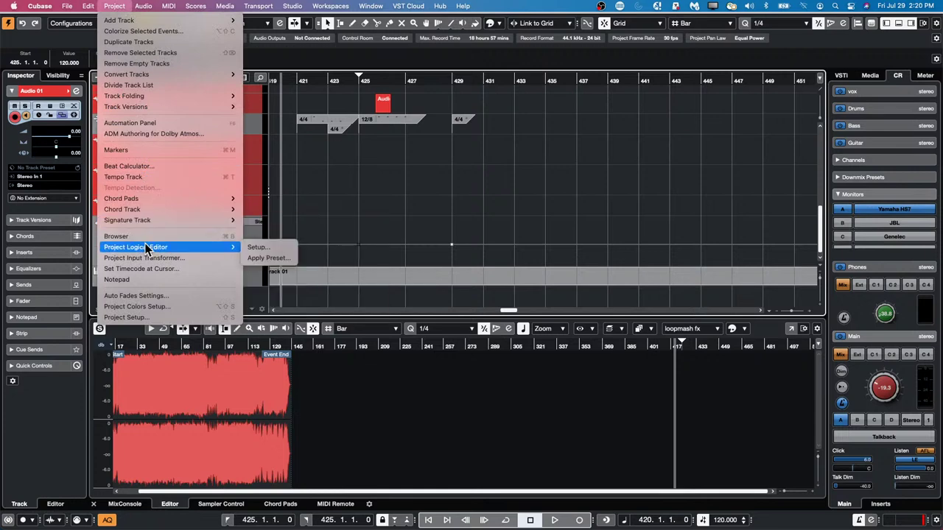
left_click(256, 248)
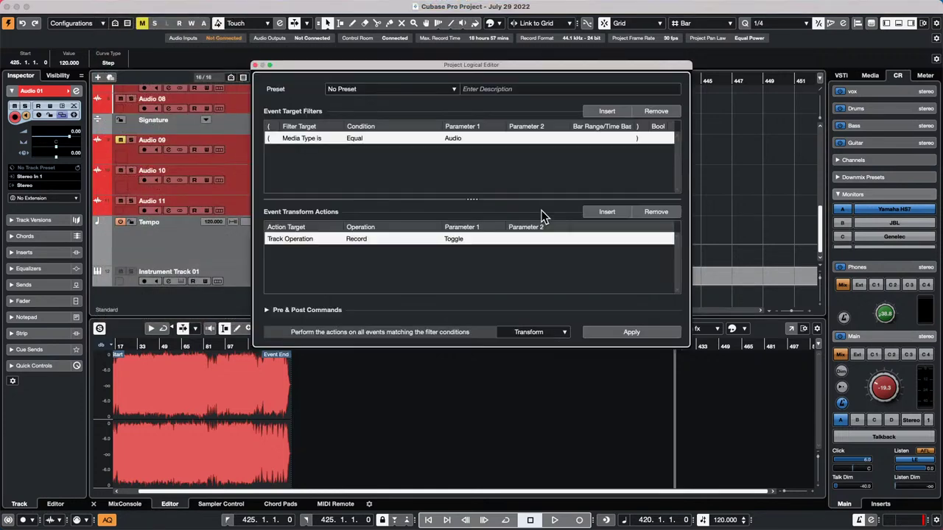
left_click(445, 87)
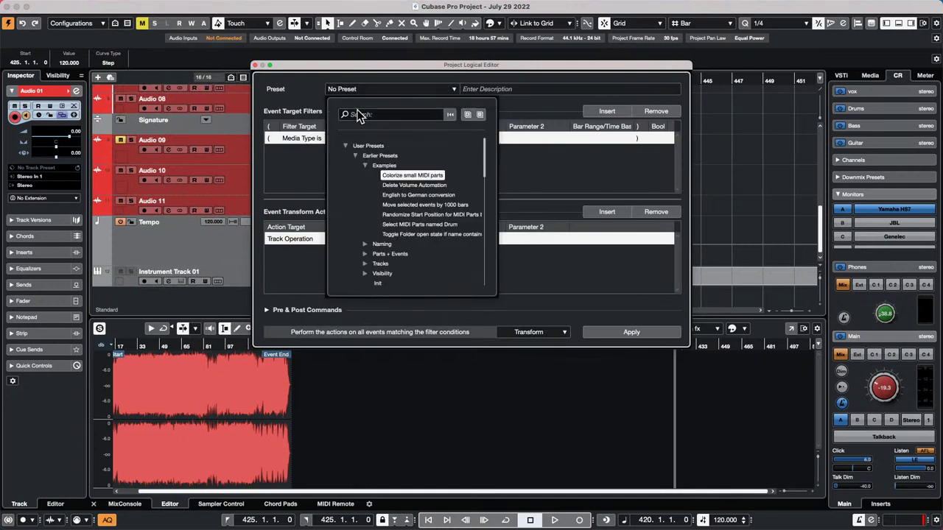
left_click(354, 157)
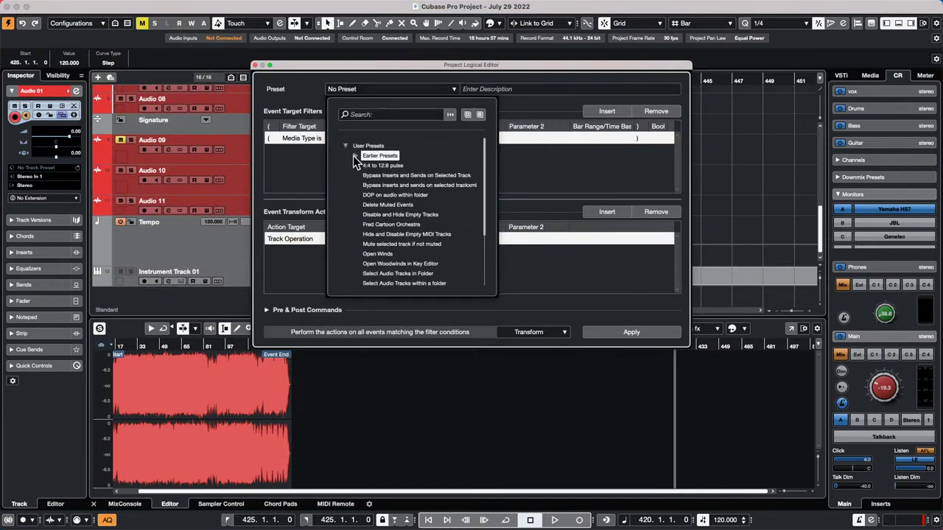
double_click(394, 165)
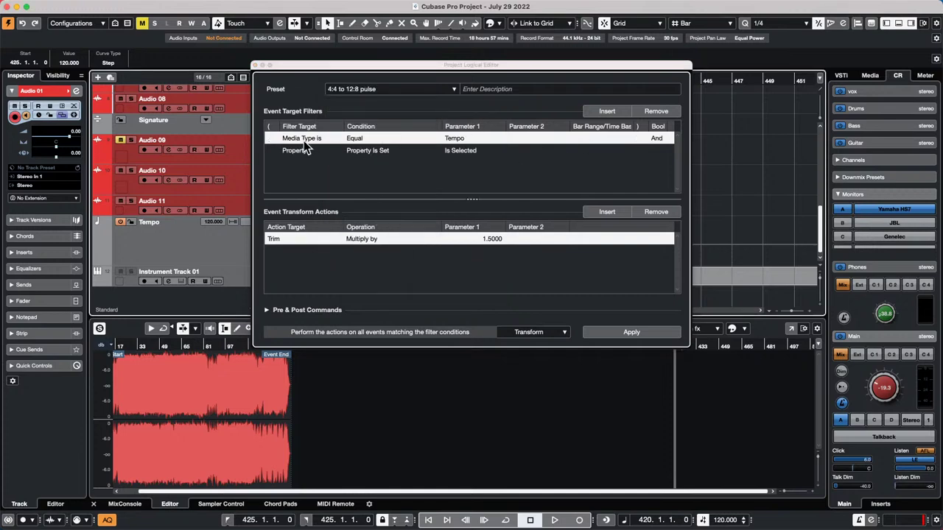
Step: Apply the Multiply by 1.5000 transform to the tempo point at bar 425, raising it to 180
left_click_drag(470, 68, 749, 215)
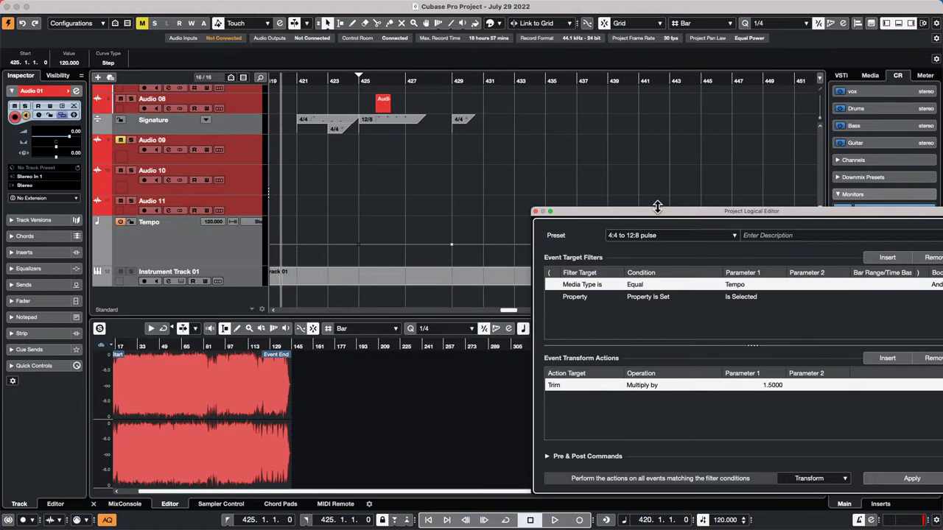
left_click_drag(656, 209, 631, 147)
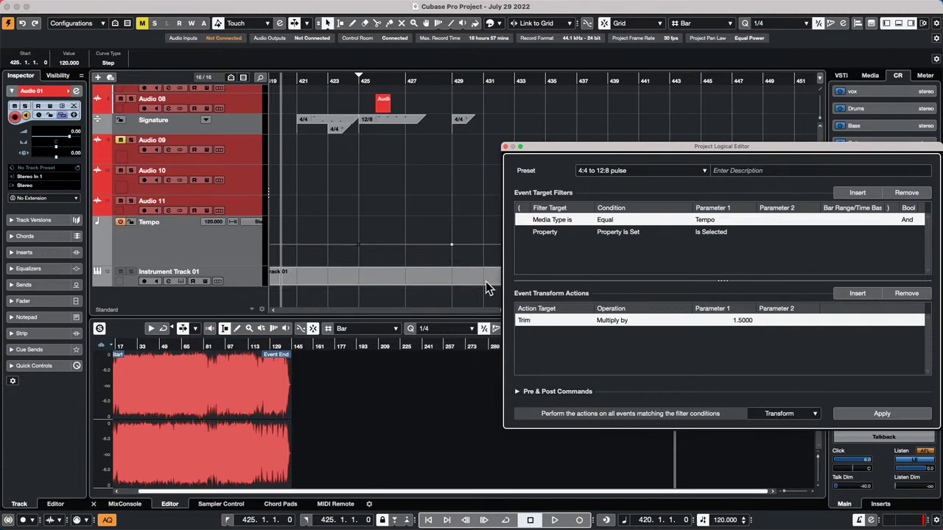
left_click(359, 257)
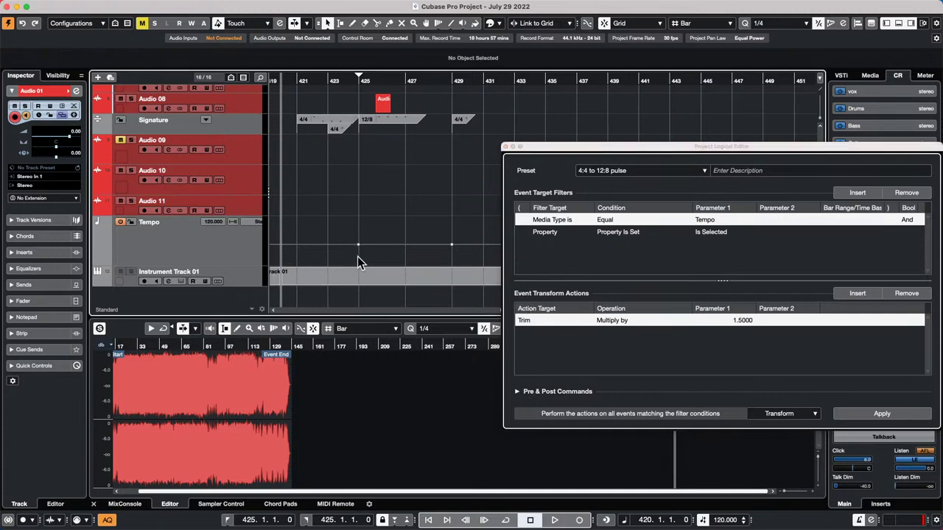
left_click(888, 415)
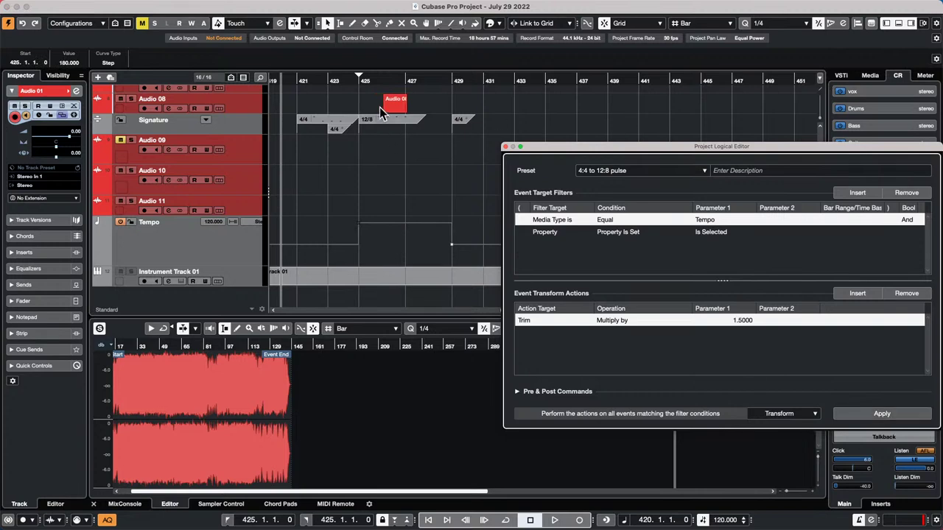
Step: Play the project from bar 423 through the 12/8 section and into the 4/4 signature at bar 429
left_click_drag(341, 82, 327, 85)
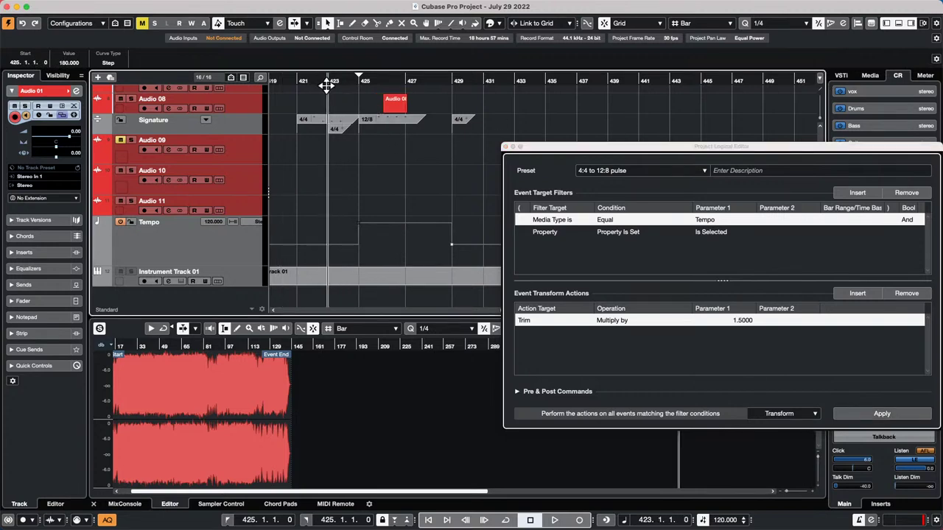
key("space")
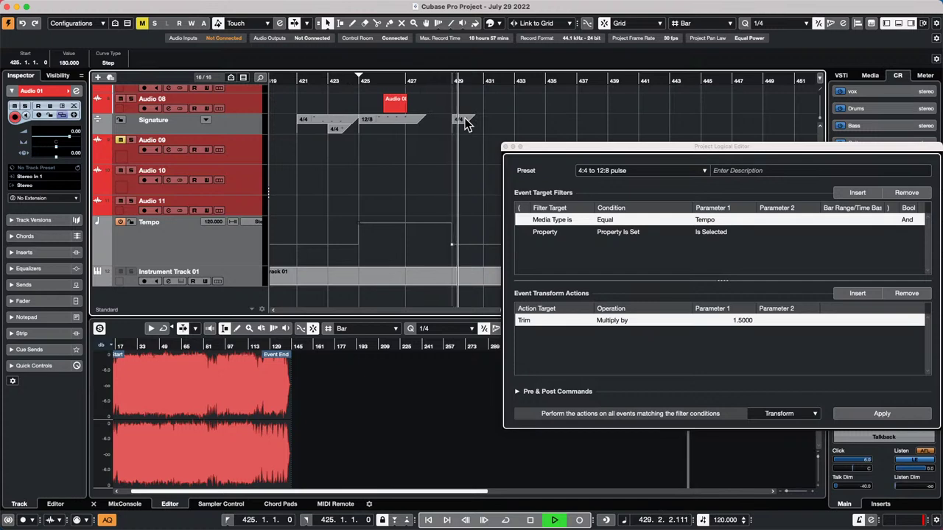
key("space")
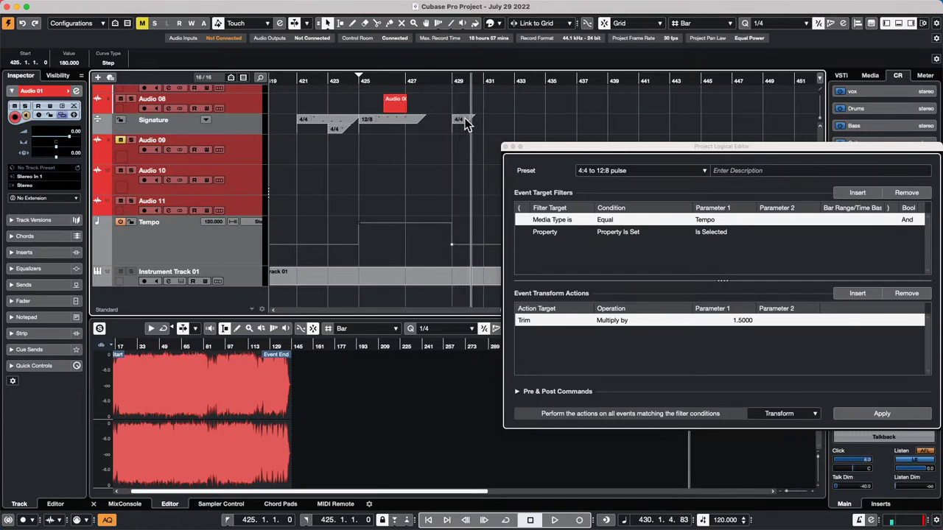
Step: Change clicks 4, 7 and 10 of the 12/8 click pattern to normal level and play from around bar 424
left_click(373, 122)
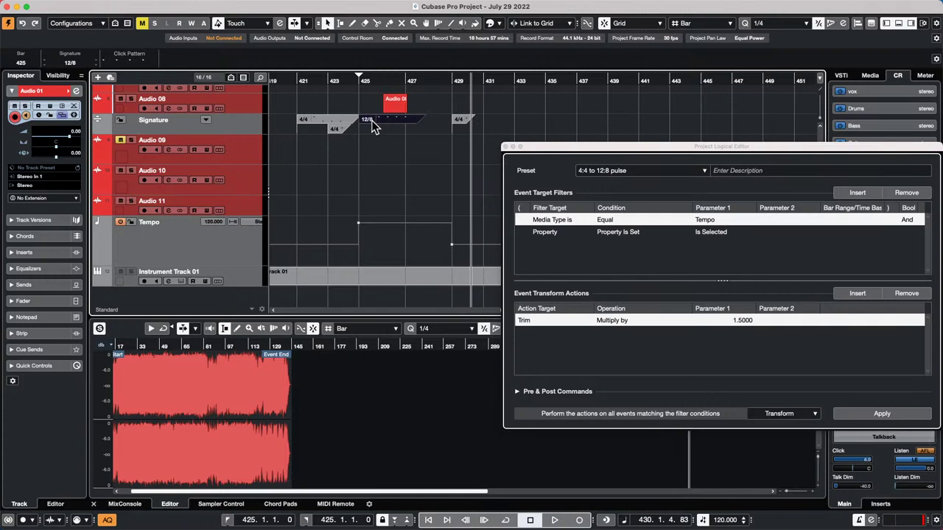
left_click(131, 63)
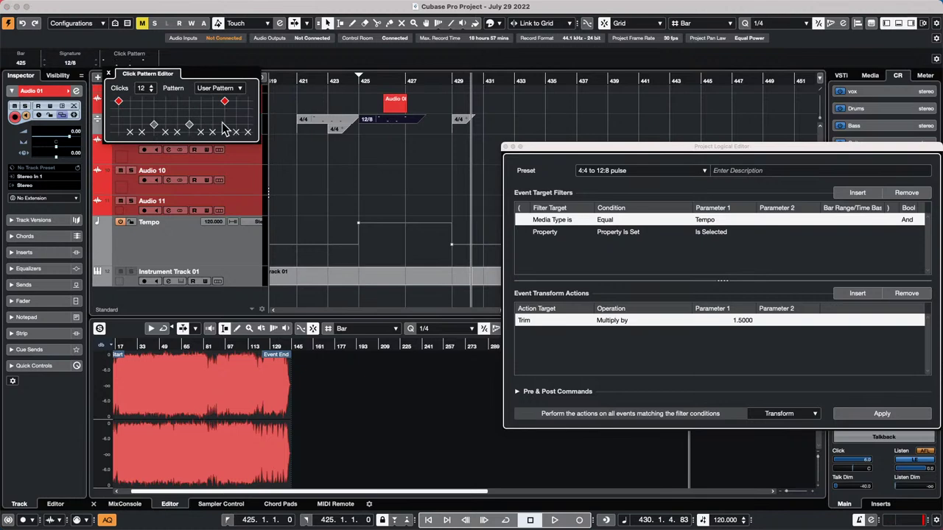
left_click(347, 80)
key("space")
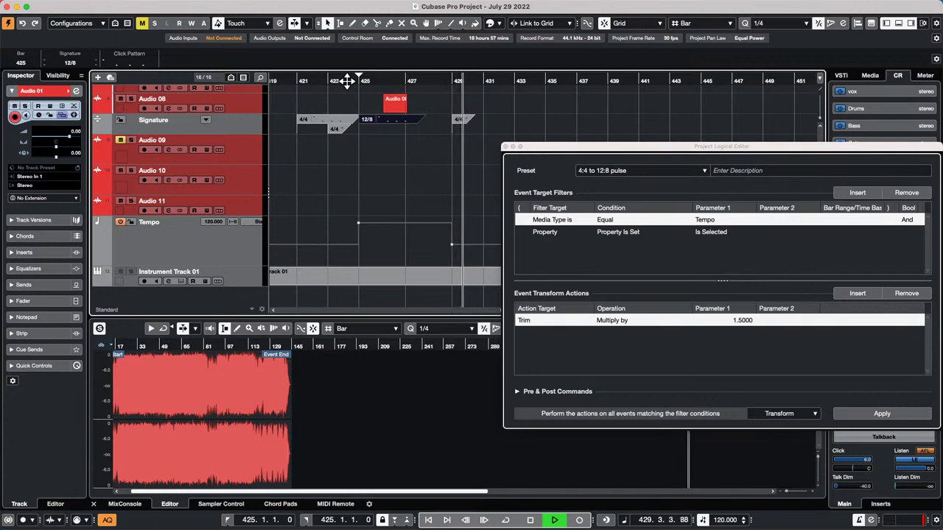
key("space")
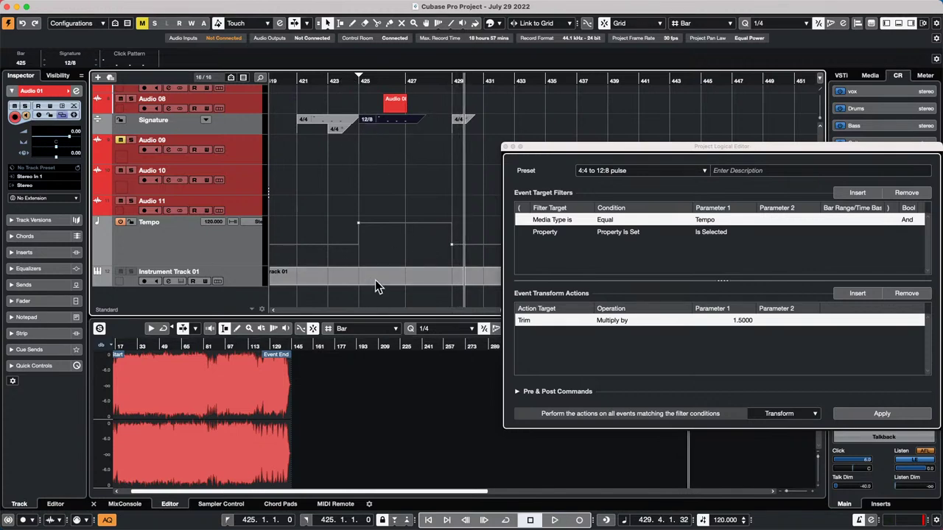
Step: Close the Project Logical Editor and open the Instrument Track 01 part at bar 417 in the Score Editor
left_click(505, 148)
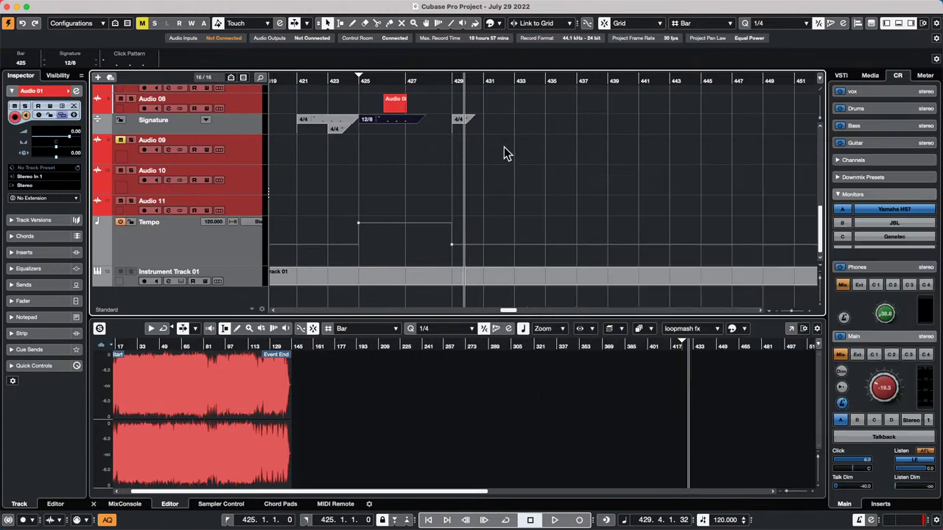
left_click(368, 284)
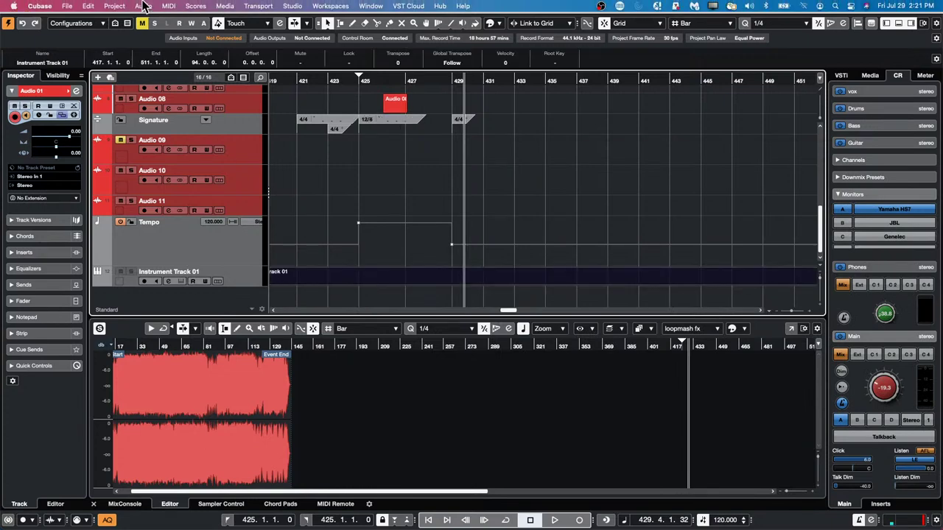
left_click(142, 6)
mouse_move(194, 8)
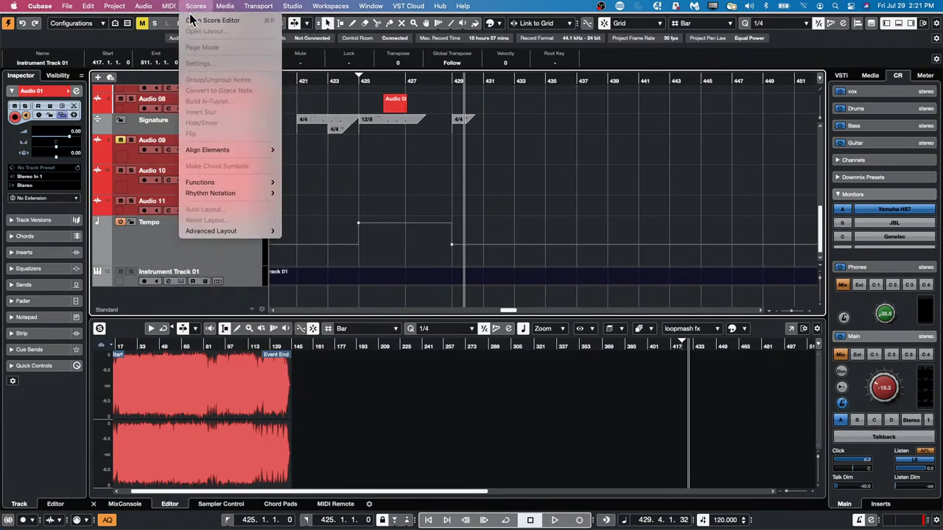
left_click(196, 25)
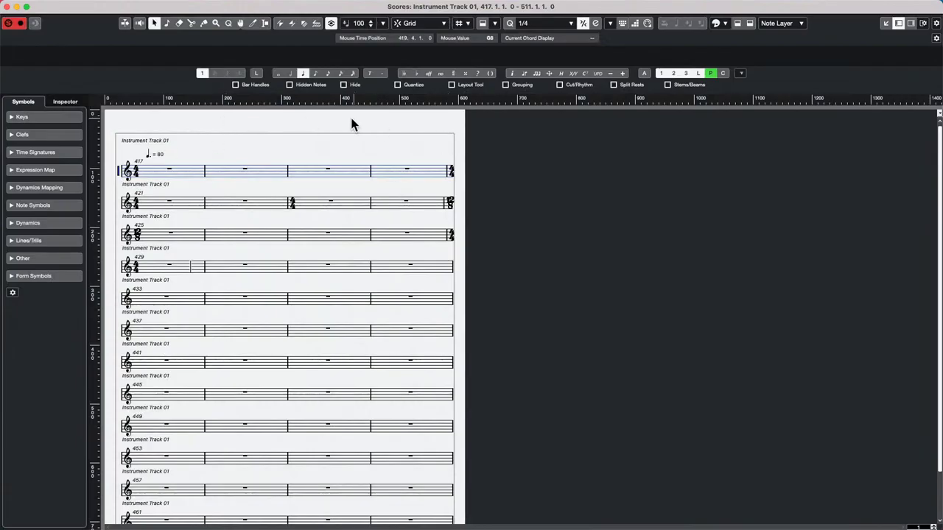
Step: Erase the dotted-quarter tempo marking above bar 417 in the score
left_click(164, 157)
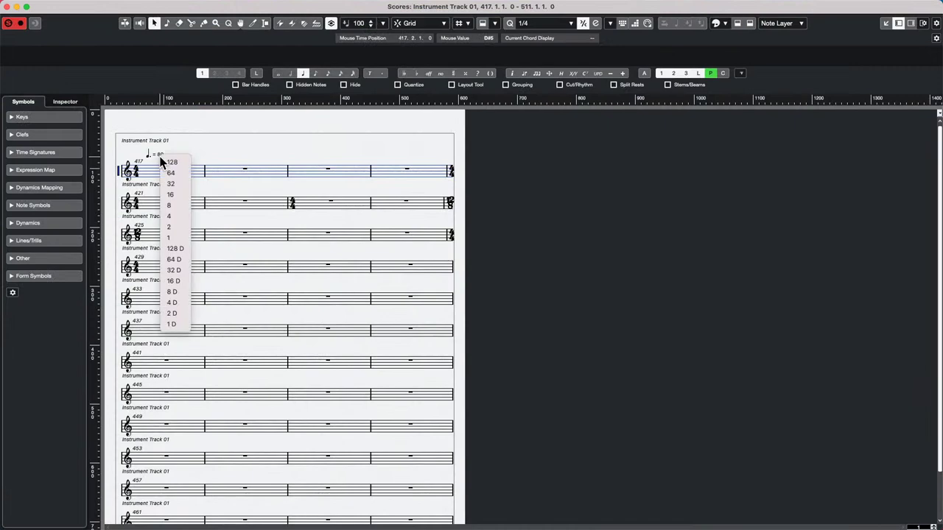
left_click(284, 121)
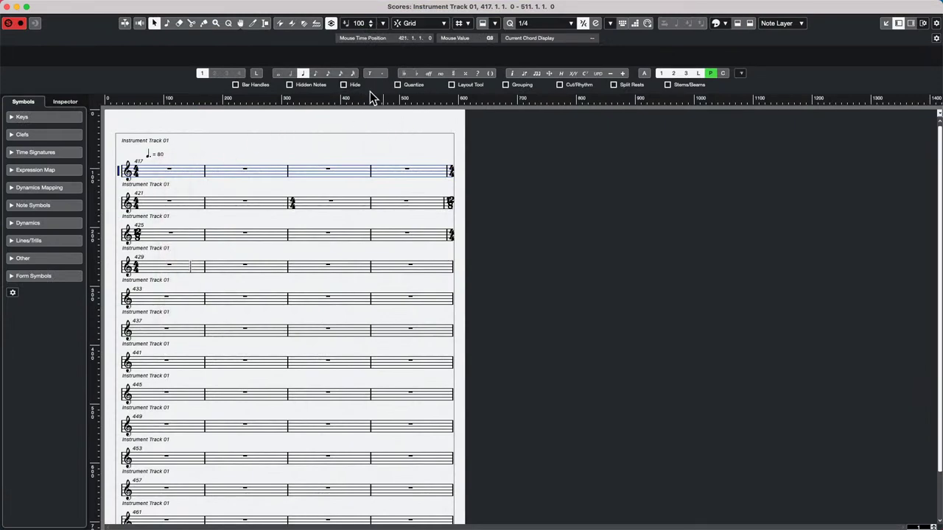
right_click(313, 149)
left_click(339, 150)
left_click(155, 153)
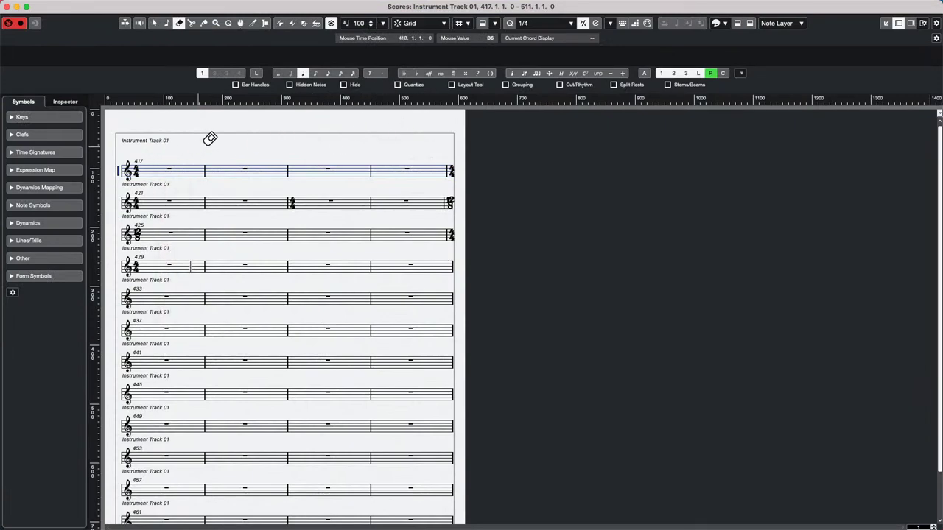
Step: Insert a Tempo Indicator form symbol above bar 417 of the score
left_click(34, 275)
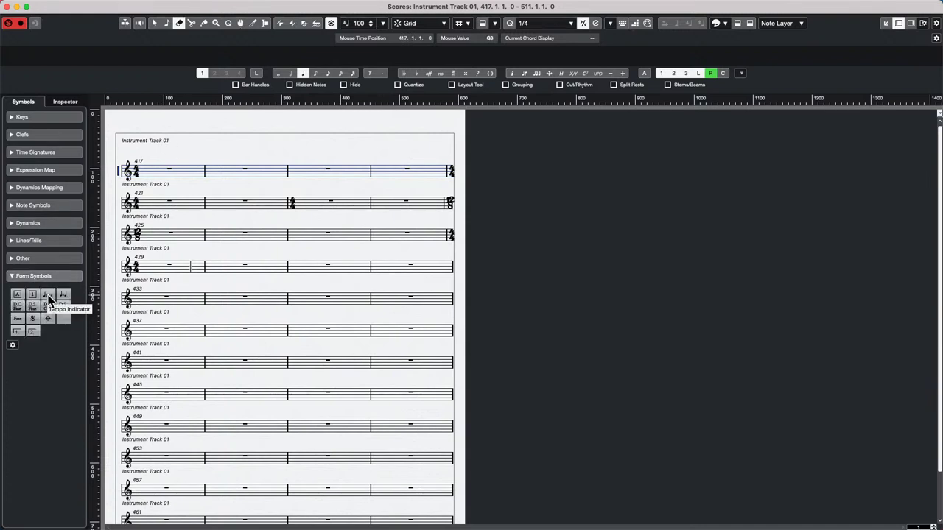
left_click(48, 296)
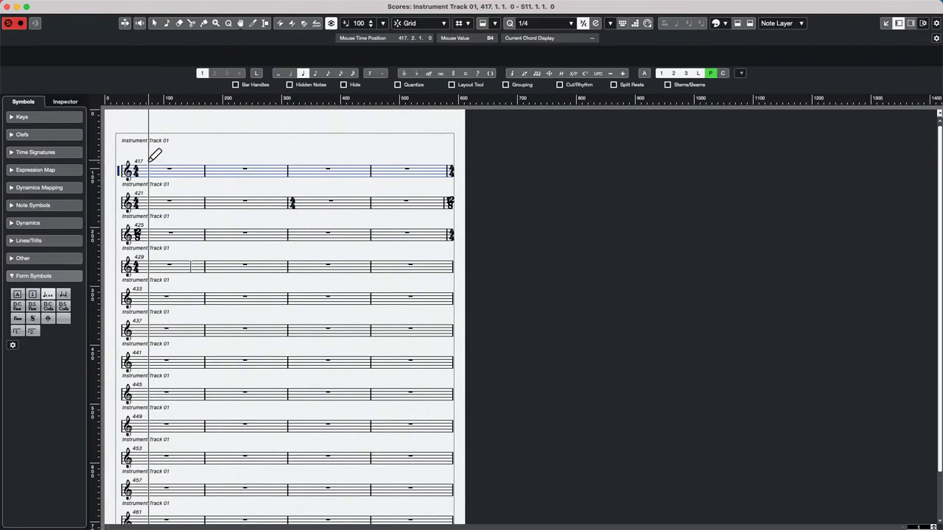
scroll(155, 155, "up", 5)
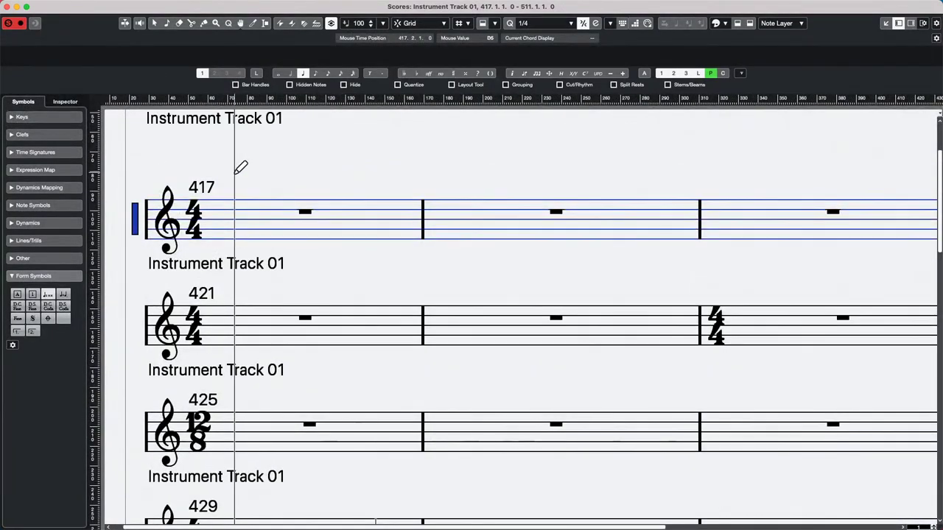
left_click(234, 171)
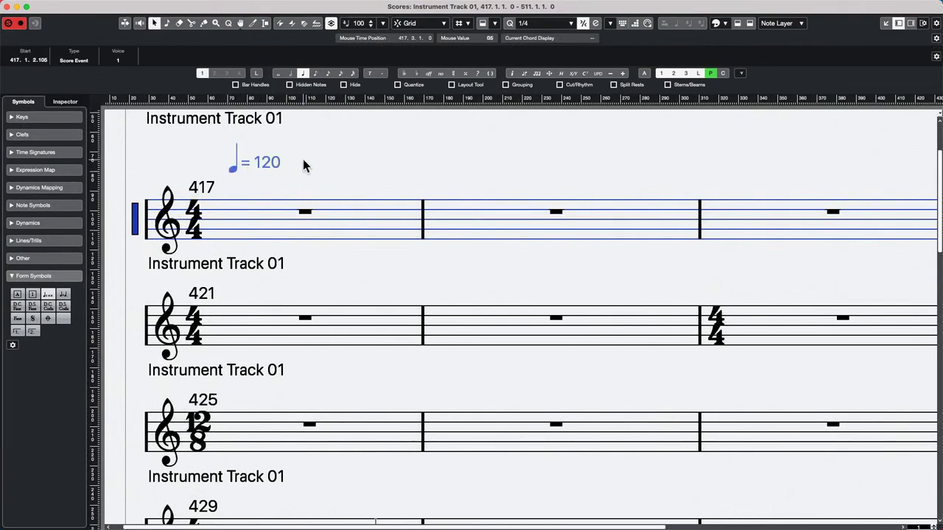
Step: Add a second Tempo Indicator above the 12/8 staff at bar 425 and set its note value to dotted quarter (4 D)
right_click(473, 175)
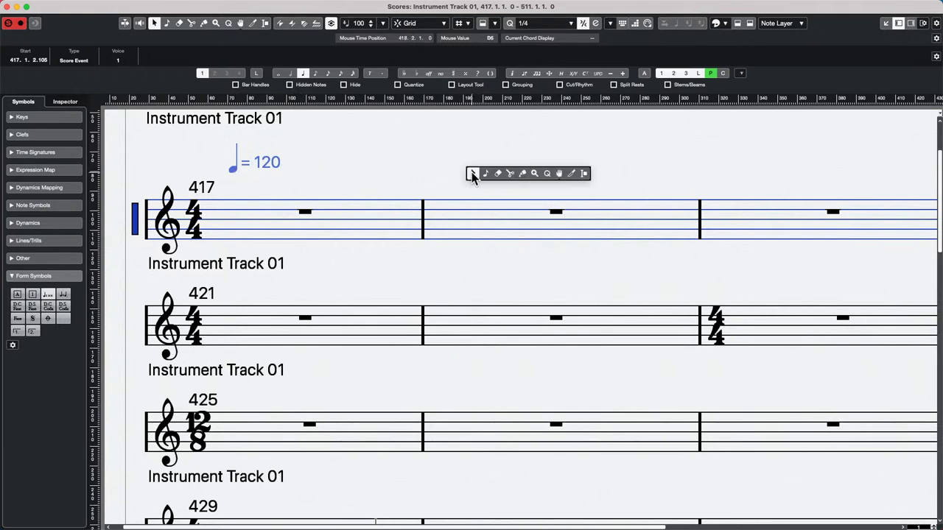
left_click(47, 293)
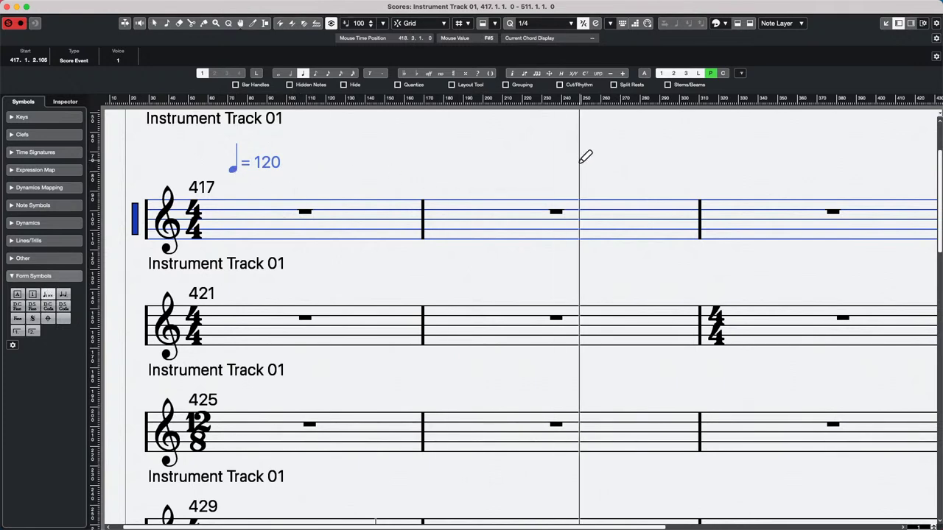
left_click(223, 394)
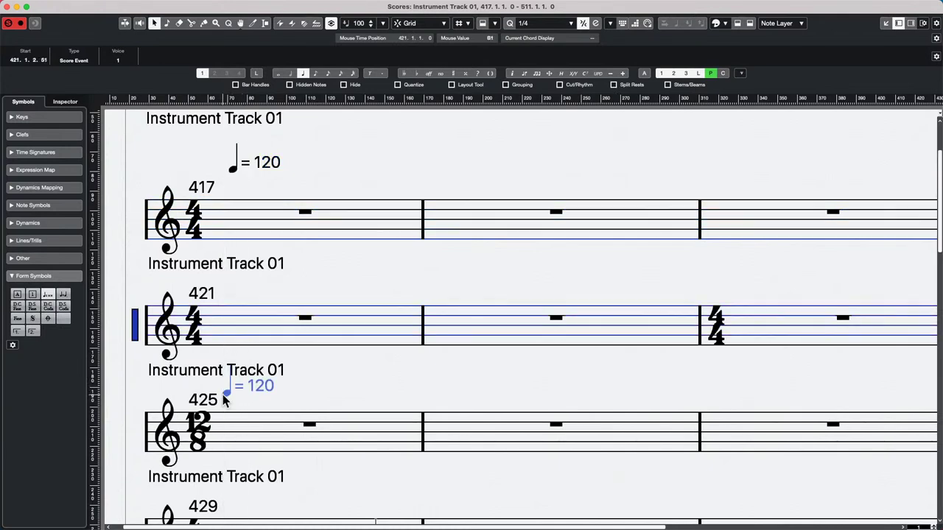
left_click(227, 392)
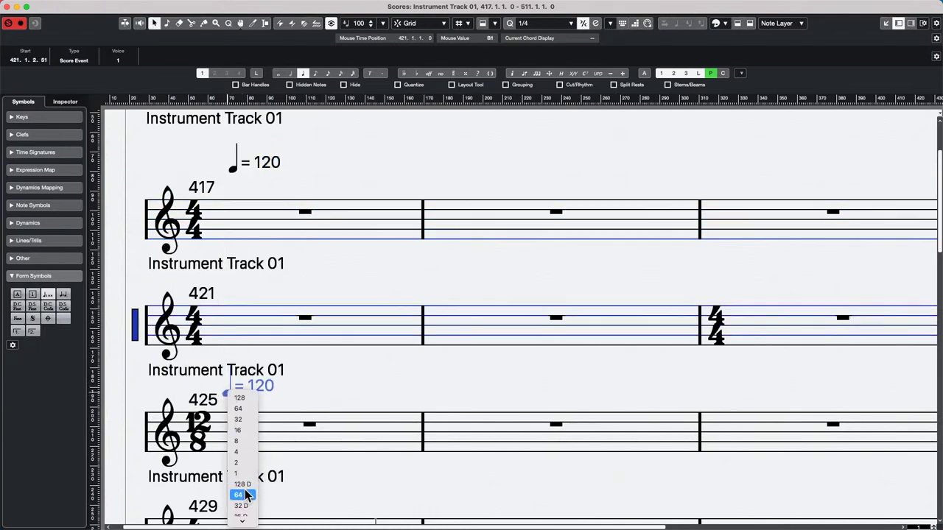
scroll(247, 505, "down", 3)
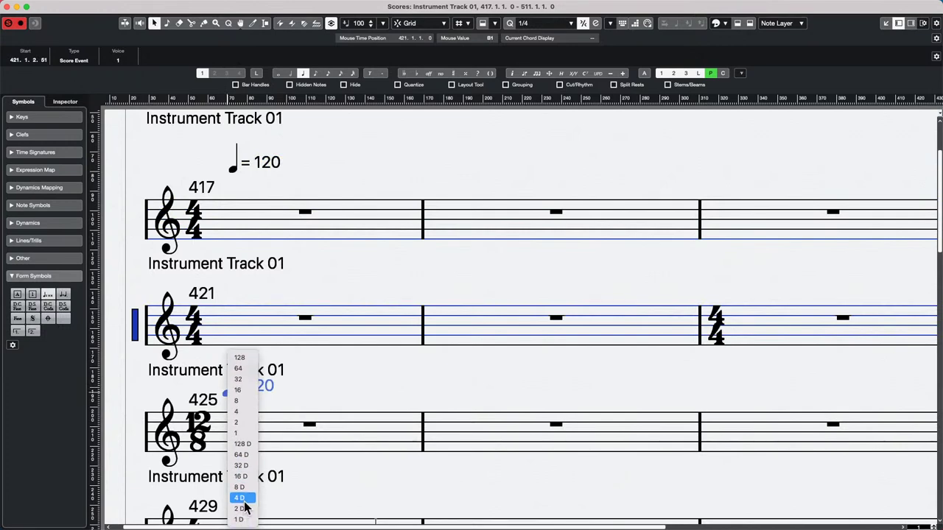
left_click(244, 502)
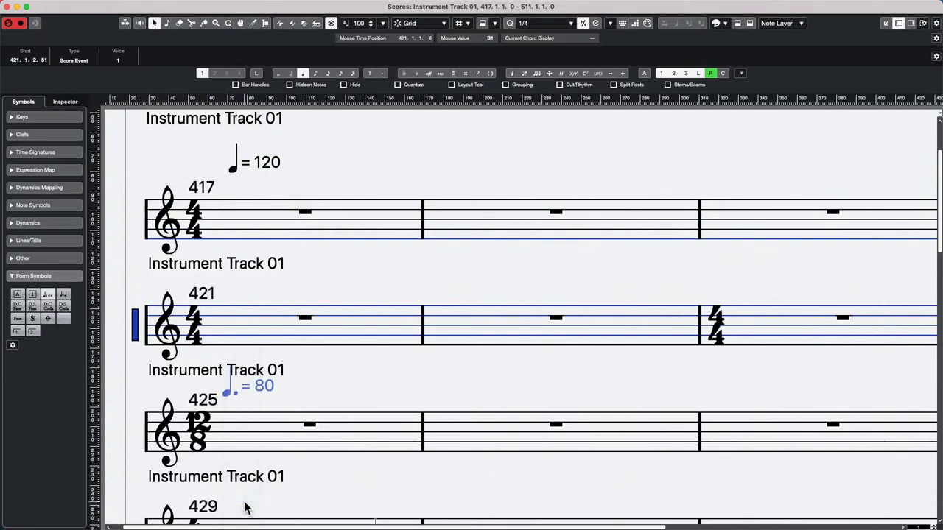
Step: Move the Instrument Track 01 label above bar 425 up, clear of the tempo marking, and close the Score Editor
left_click(250, 372)
left_click_drag(250, 372, 251, 365)
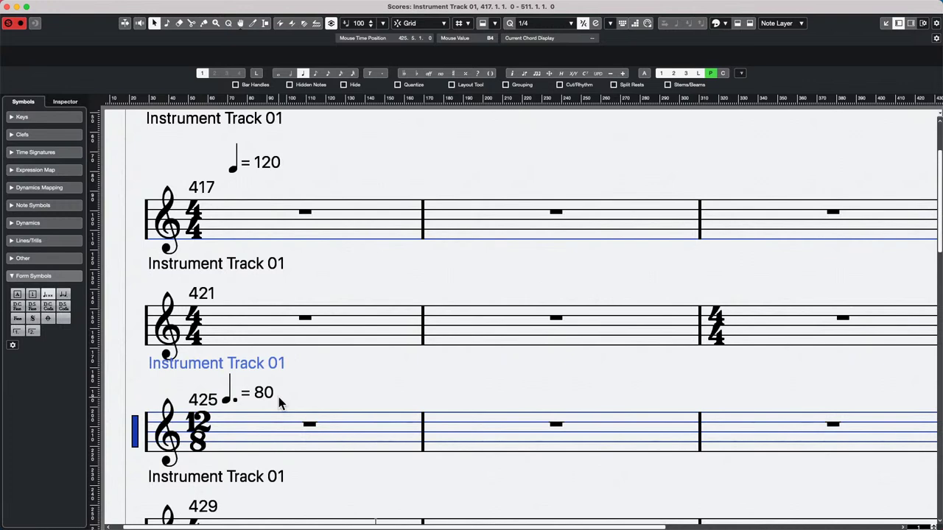
left_click(8, 6)
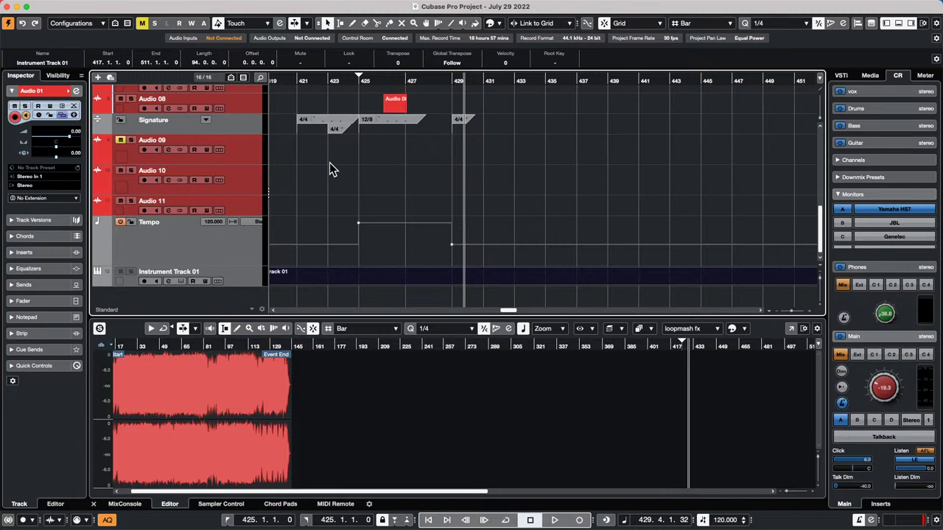
Step: Assign the Steinberg UR24C as the audio device of the Stereo In 1 input bus in Audio Connections and close the window
left_click(246, 208)
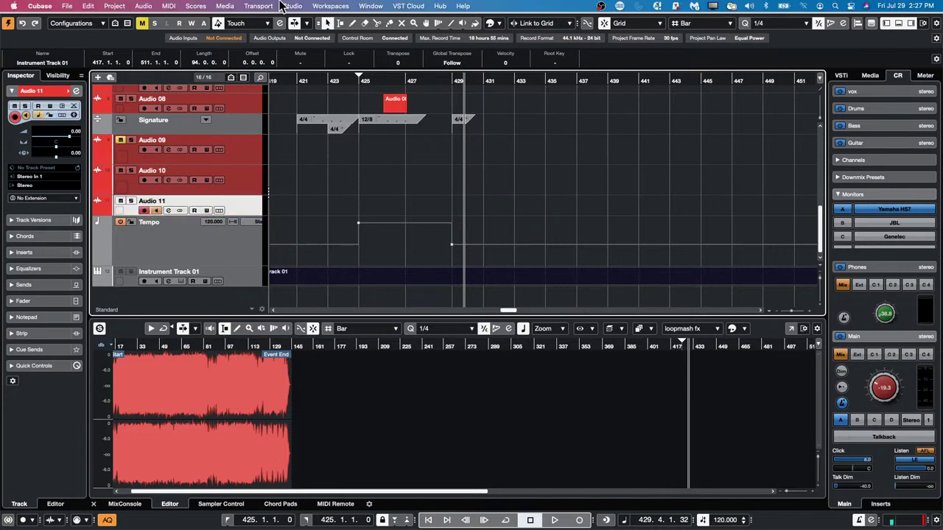
left_click(289, 6)
left_click(302, 17)
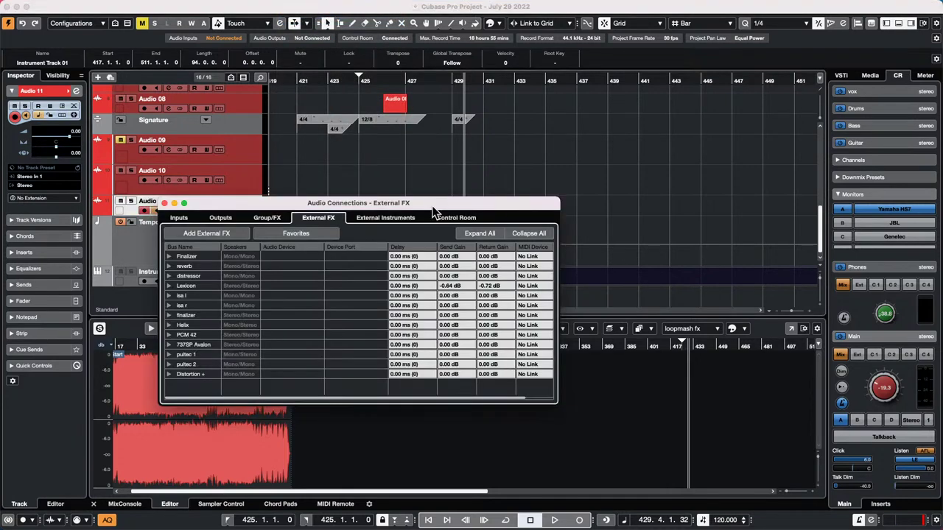
left_click(181, 218)
left_click_drag(253, 199, 476, 144)
left_click(391, 201)
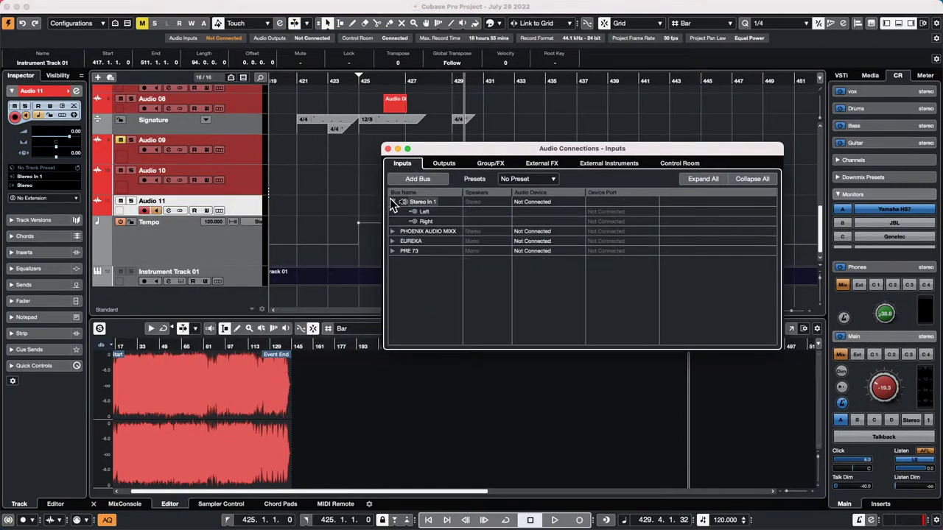
left_click(537, 203)
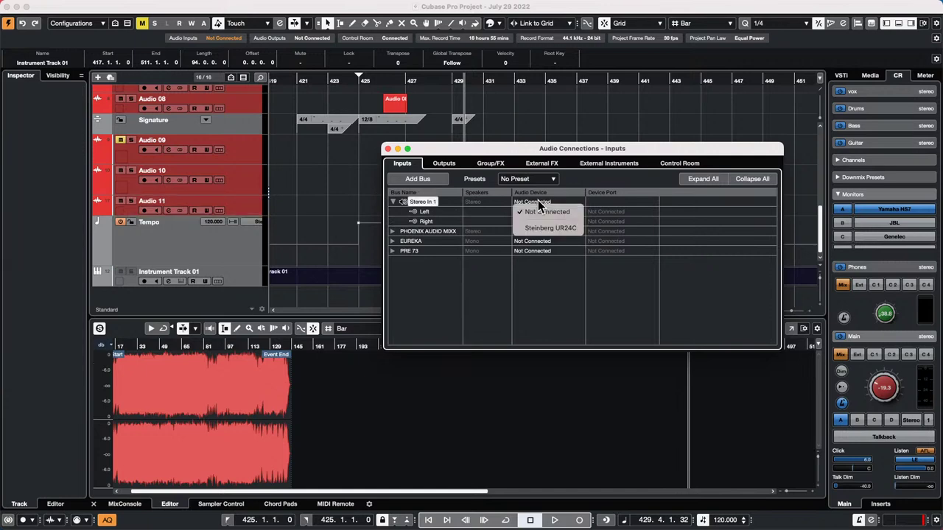
left_click(562, 231)
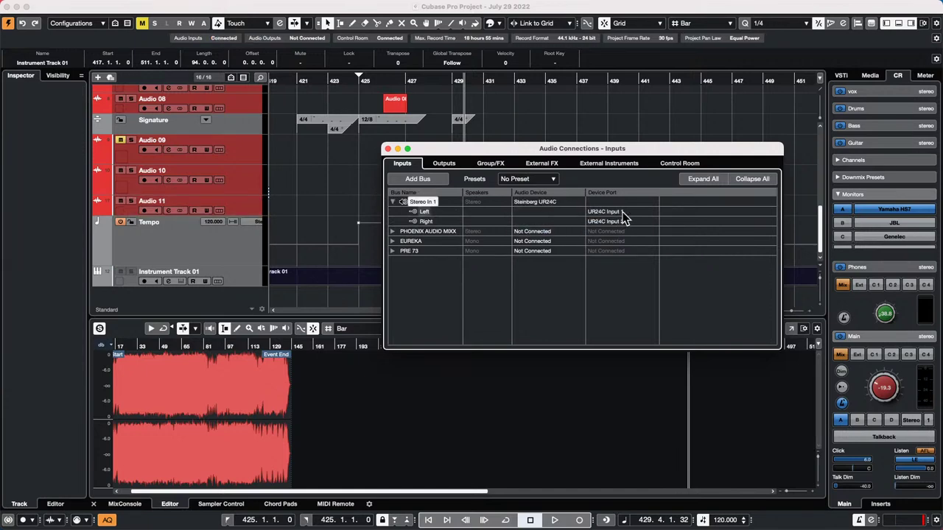
left_click(388, 149)
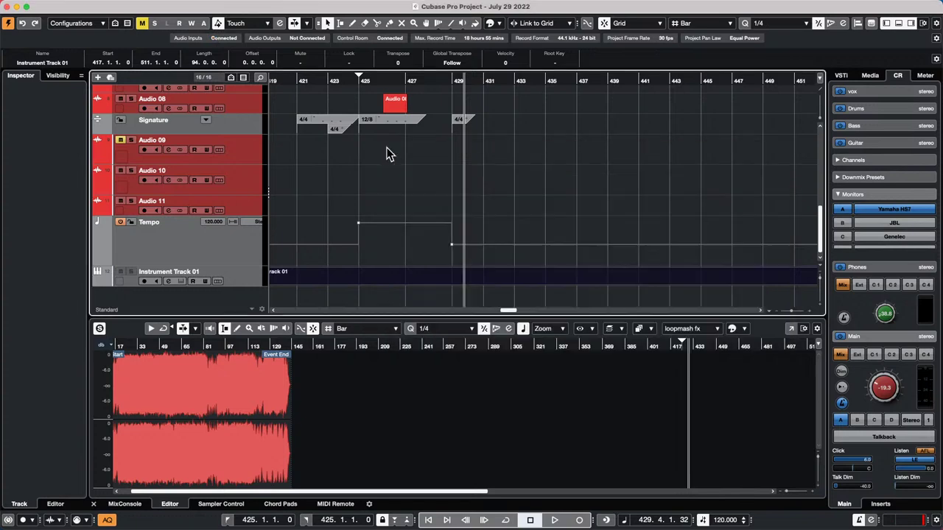
Step: Add one audio track below Audio 10 with Mono In 1 (UR24C Input 1) as its input and a Mono configuration
left_click(239, 175)
right_click(242, 179)
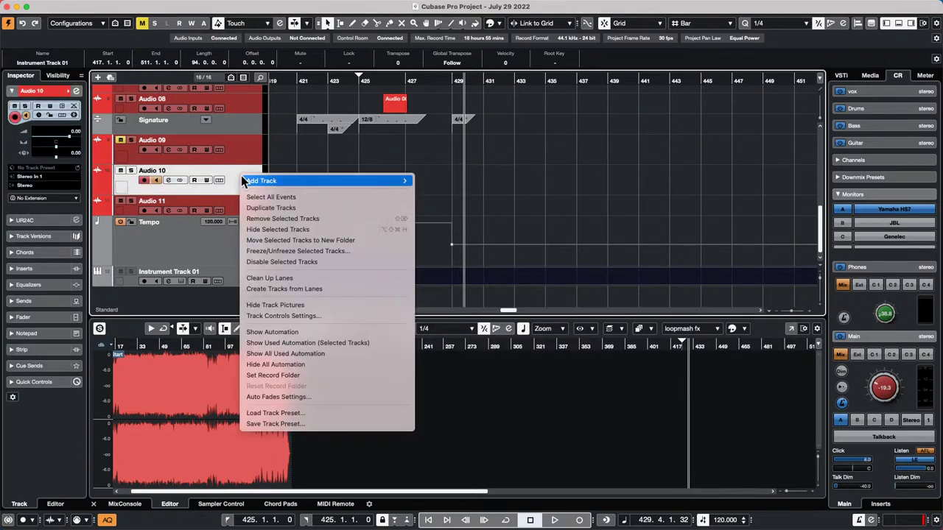
mouse_move(271, 180)
left_click(465, 181)
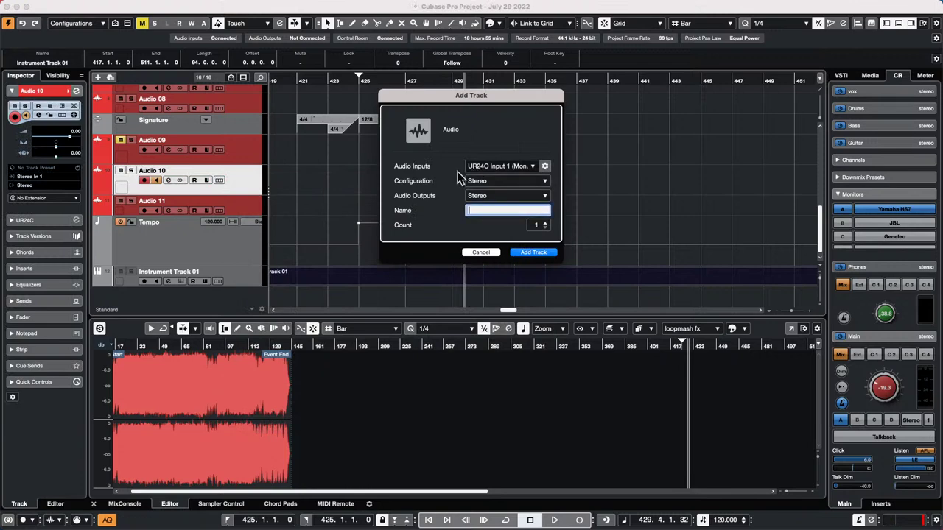
left_click(502, 166)
left_click(518, 211)
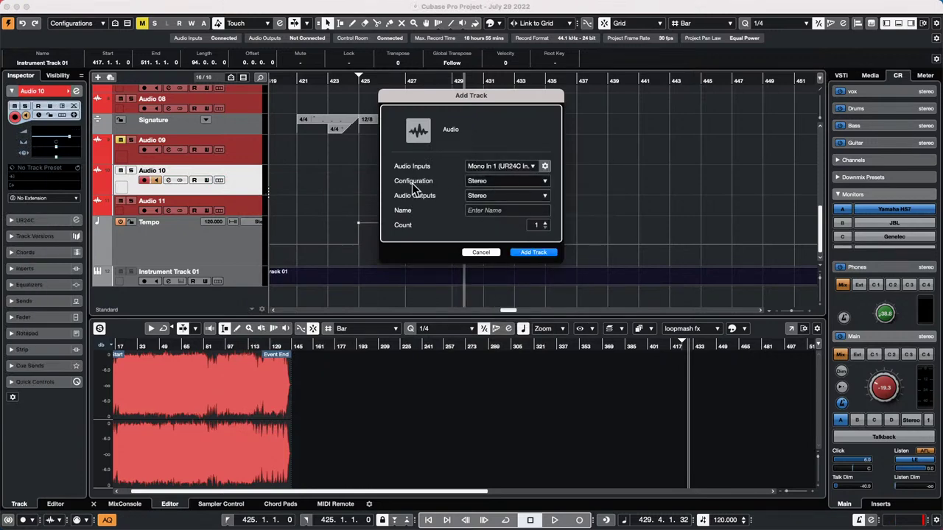
left_click(506, 181)
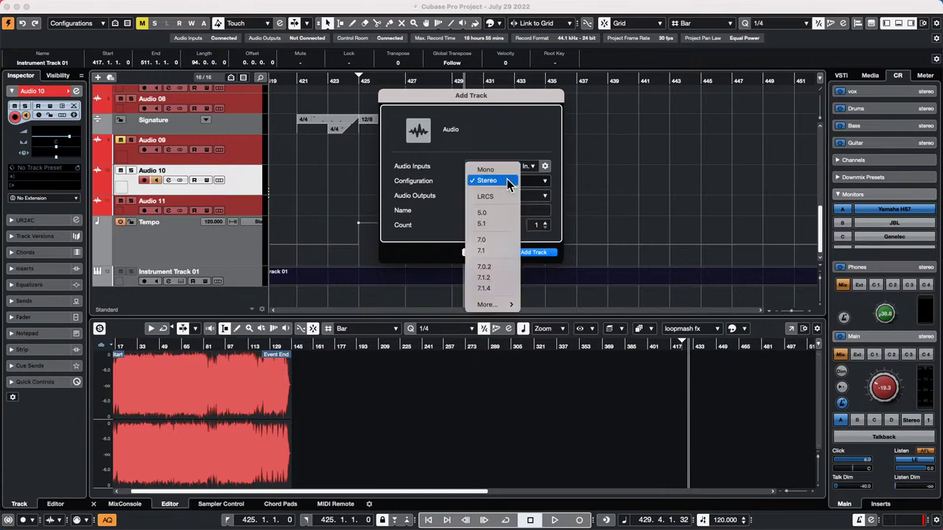
left_click(488, 167)
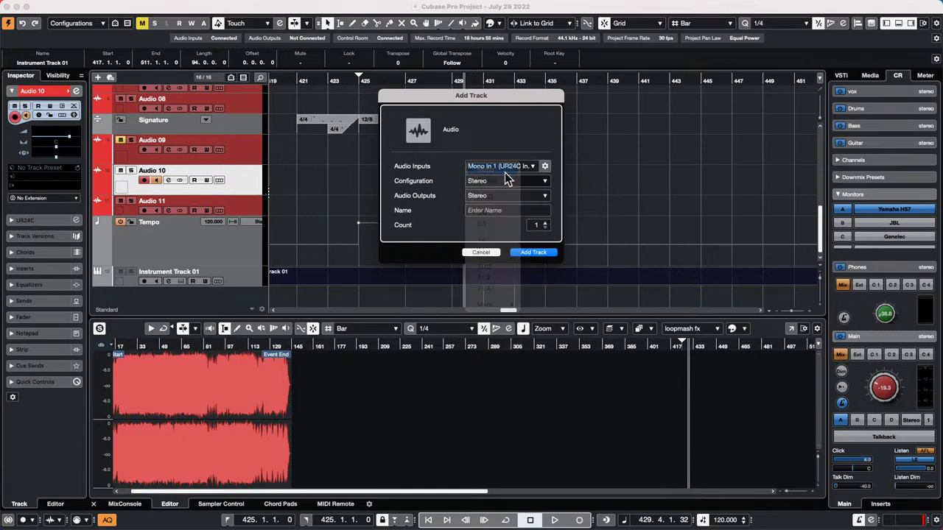
left_click(533, 254)
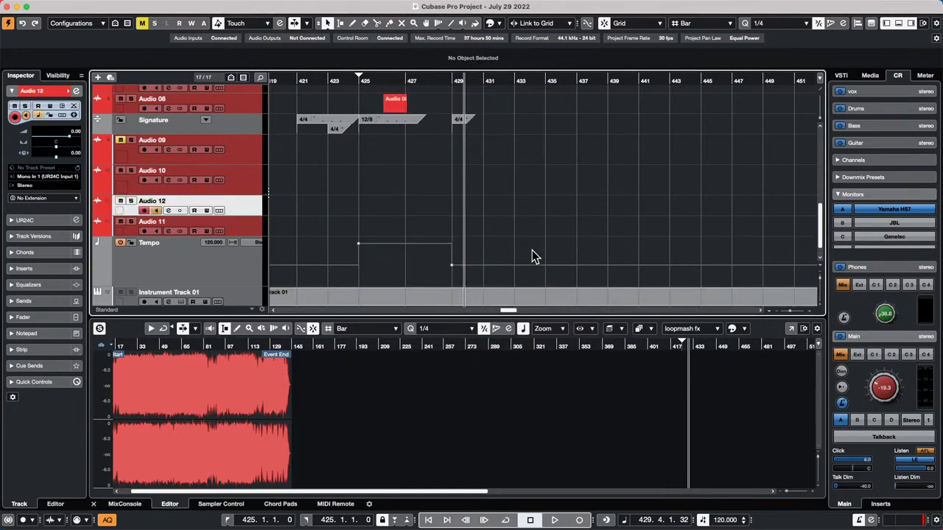
Step: Toggle record enable and input monitoring on the Audio 12 track
left_click(145, 210)
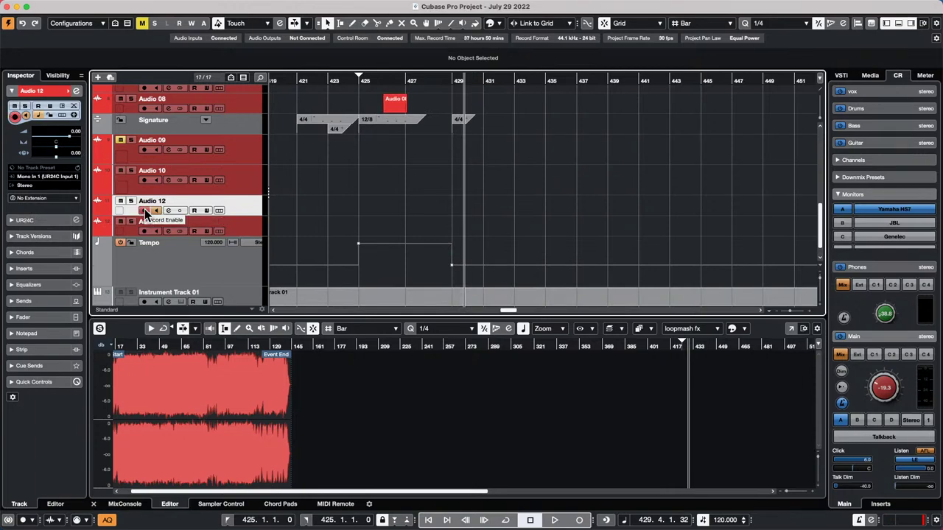
left_click(157, 211)
left_click(156, 210)
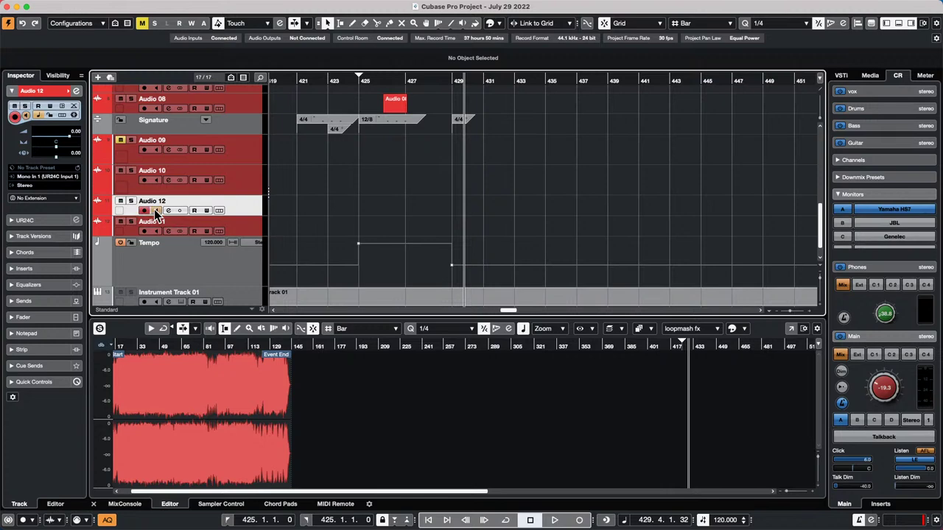
left_click(156, 210)
left_click(156, 212)
left_click(156, 211)
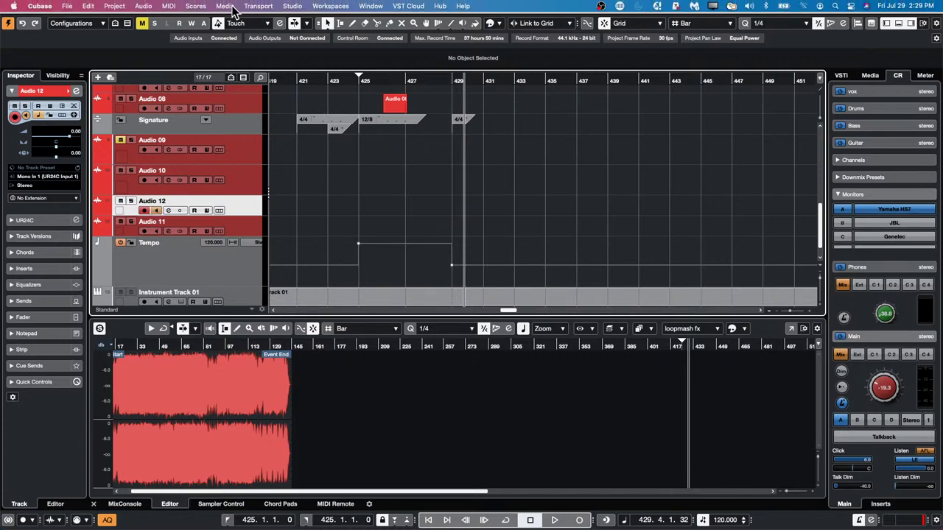
Step: Return to the project start, then open the recent project Amos Moses - GO.cpr and activate it
left_click_drag(308, 75, 21, 40)
key("Home")
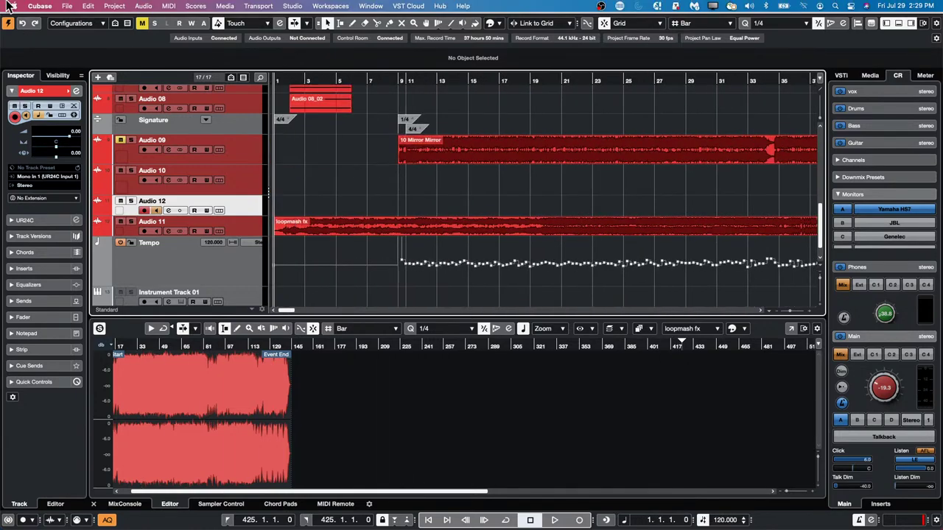
left_click(67, 6)
mouse_move(77, 221)
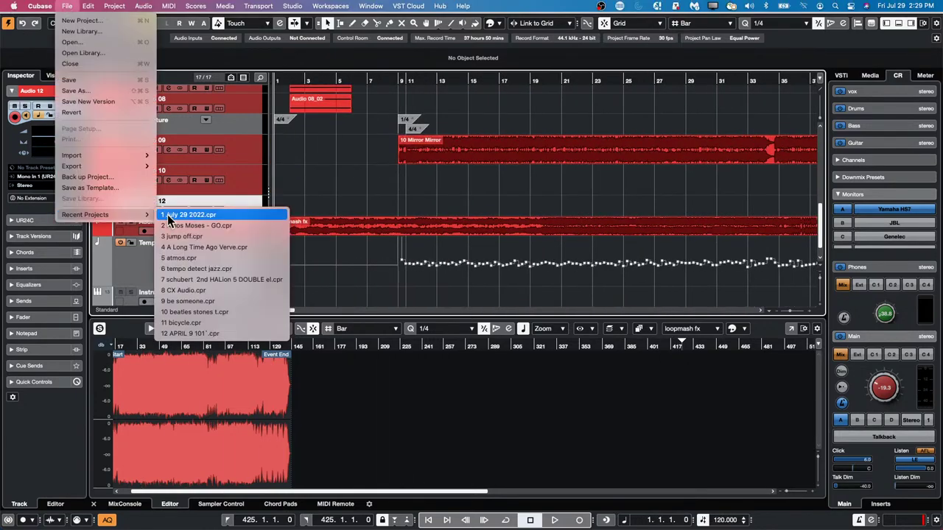
left_click(241, 231)
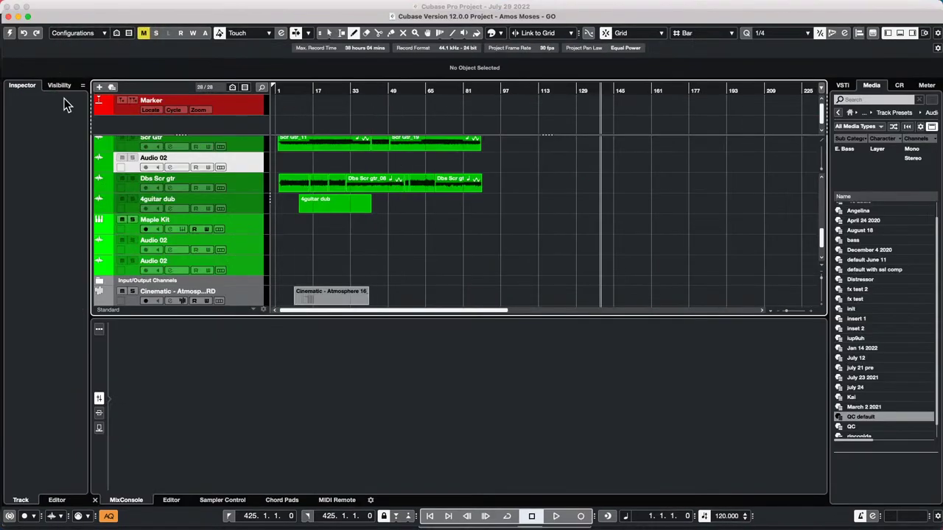
left_click(28, 16)
left_click(9, 24)
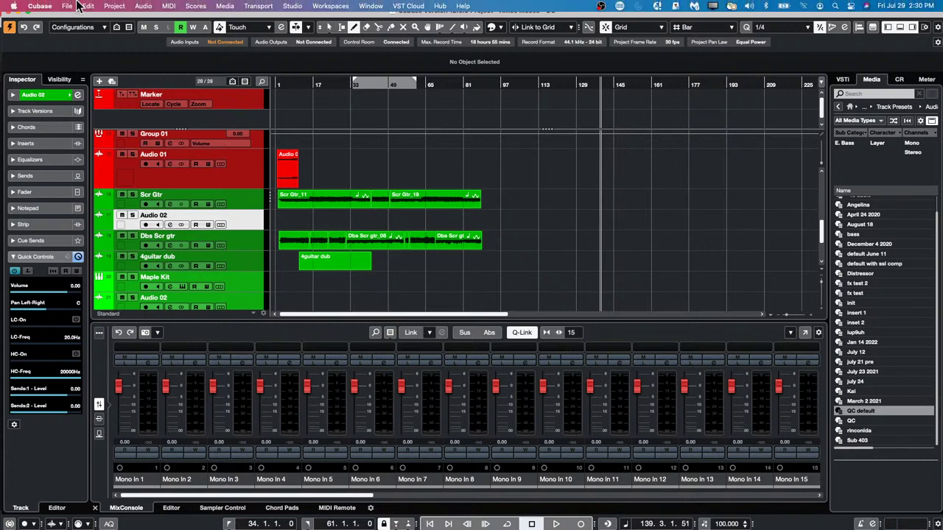
Step: Revert the project to its previously saved version, accept the missing ports and delete the files created since the last save
left_click(69, 6)
mouse_move(94, 166)
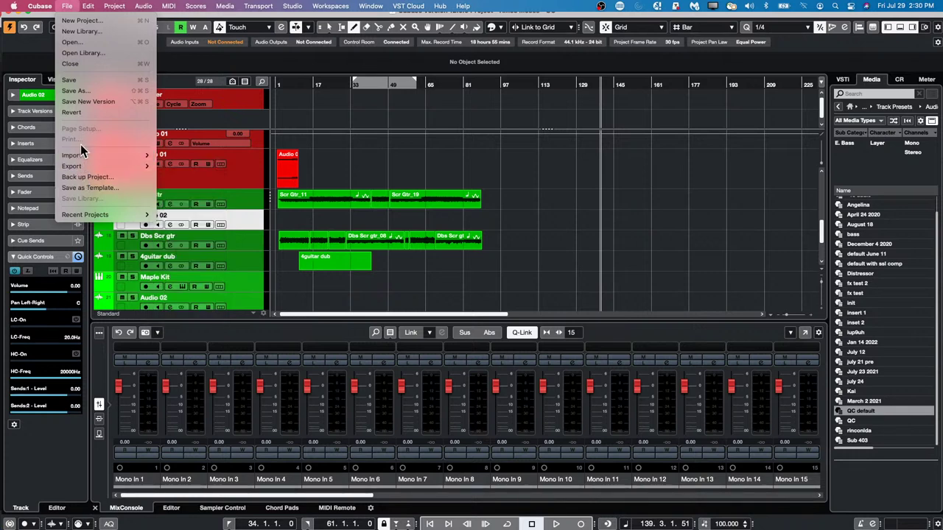
left_click(73, 112)
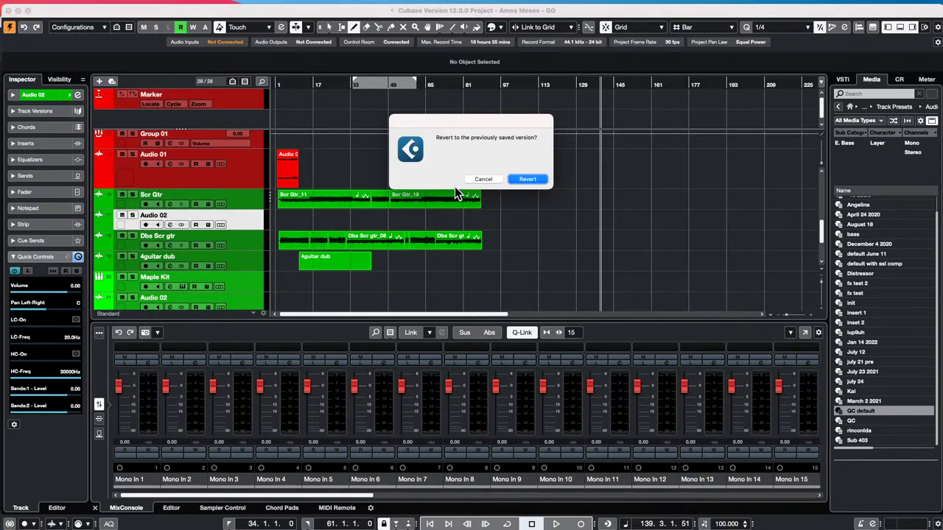
left_click(532, 179)
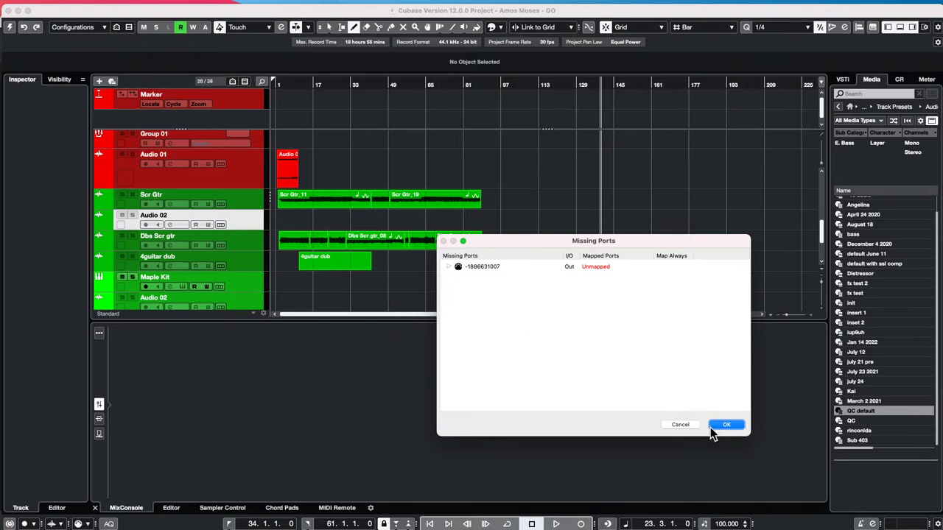
left_click(726, 426)
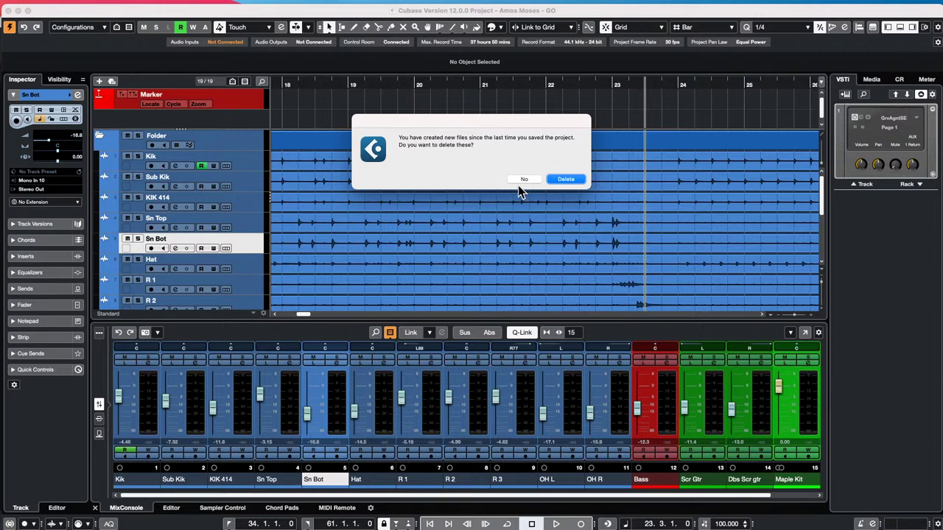
left_click(579, 181)
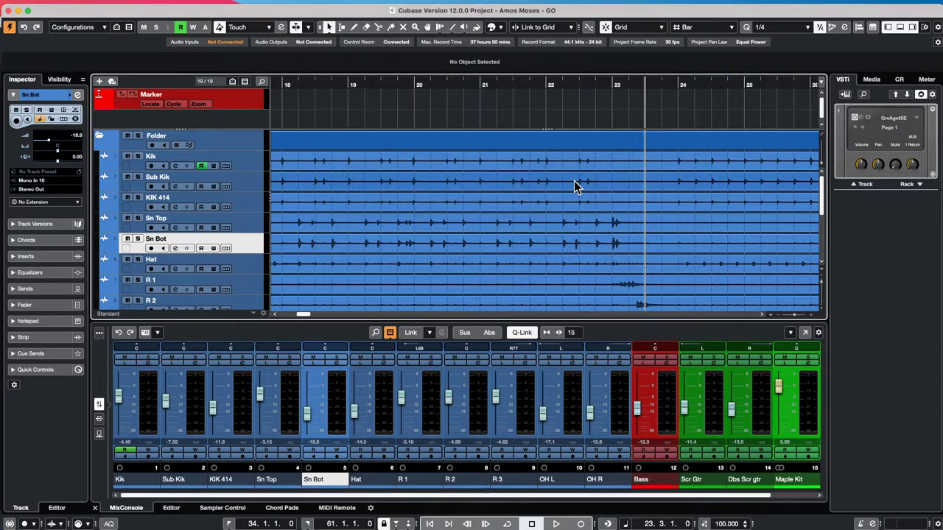
Step: Open the Bass track's audio event in the sample editor
left_click_drag(331, 81, 335, 41)
scroll(375, 149, "down", 5)
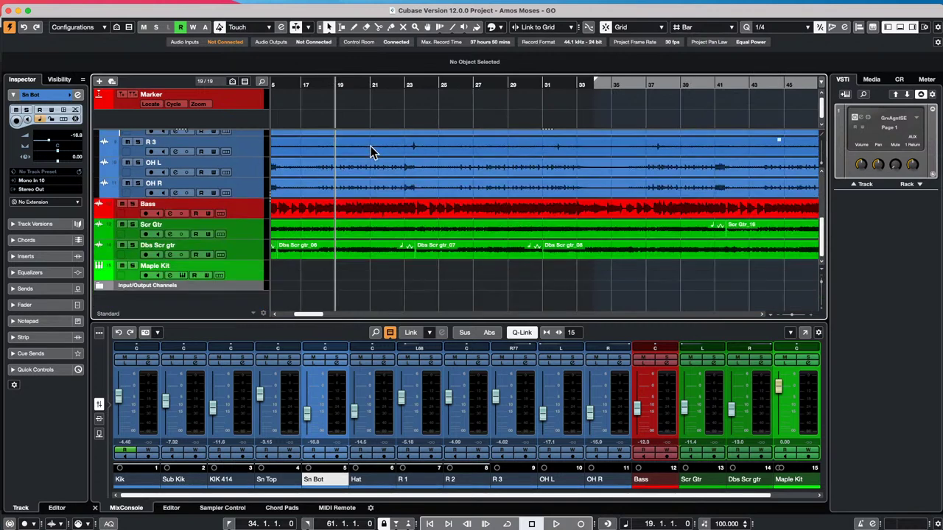
left_click(365, 207)
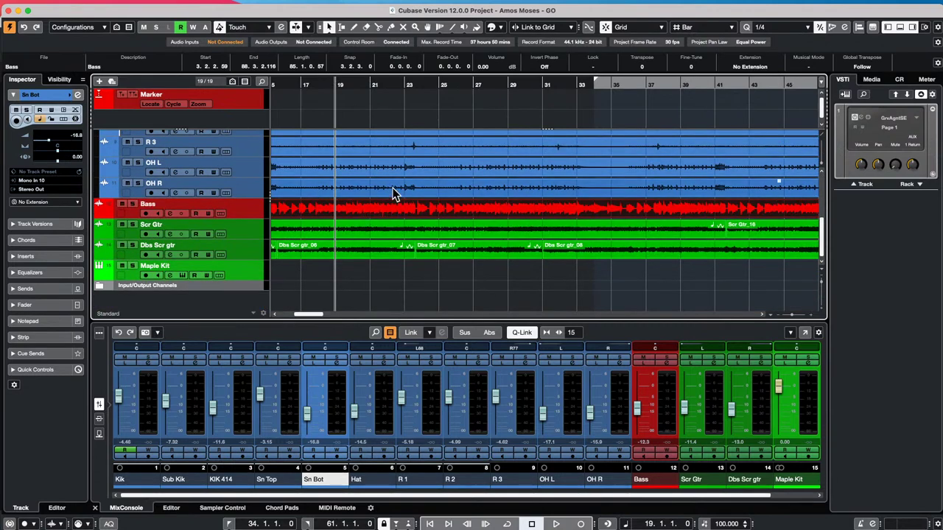
double_click(399, 211)
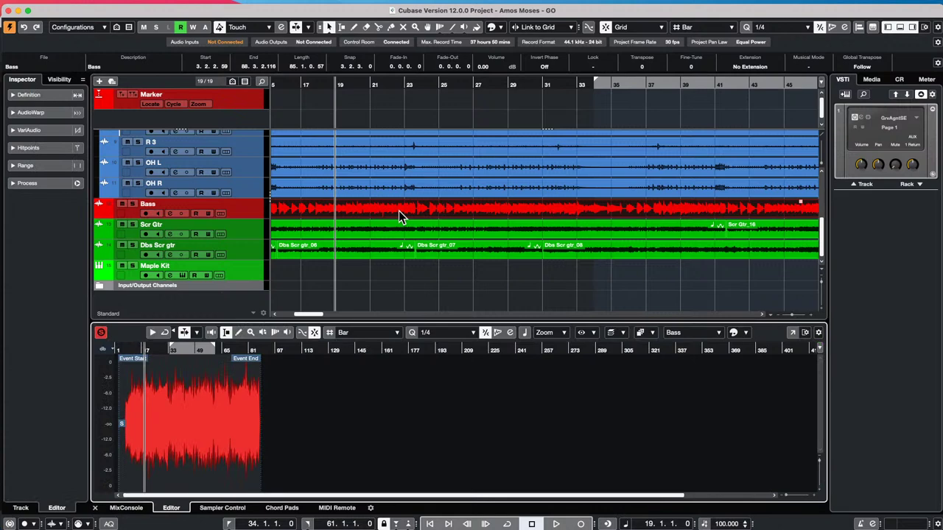
Step: Expand the VariAudio section for the Bass event and show its pitch segments at a closer zoom around bars 19 to 39
left_click(155, 348)
mouse_move(154, 348)
left_mouse_down()
mouse_move(132, 348)
mouse_move(143, 349)
left_mouse_up()
left_click(60, 129)
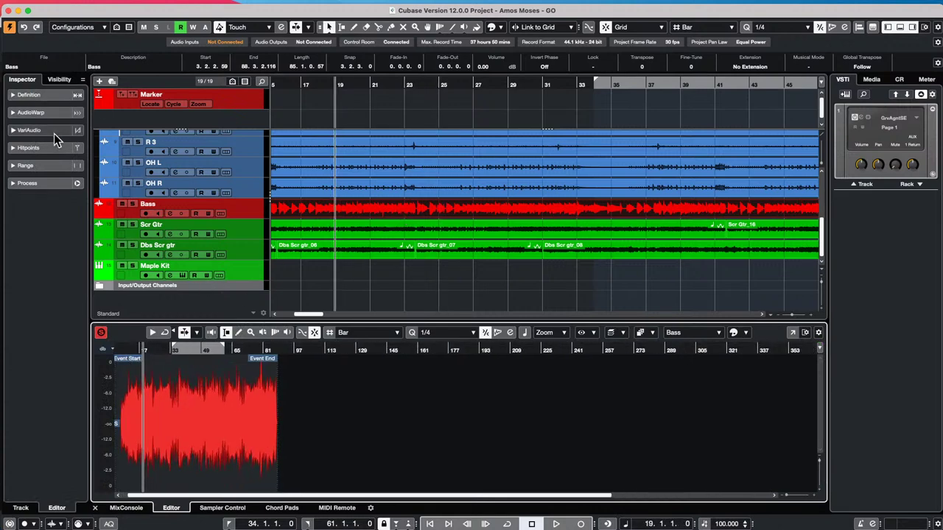
left_click(14, 151)
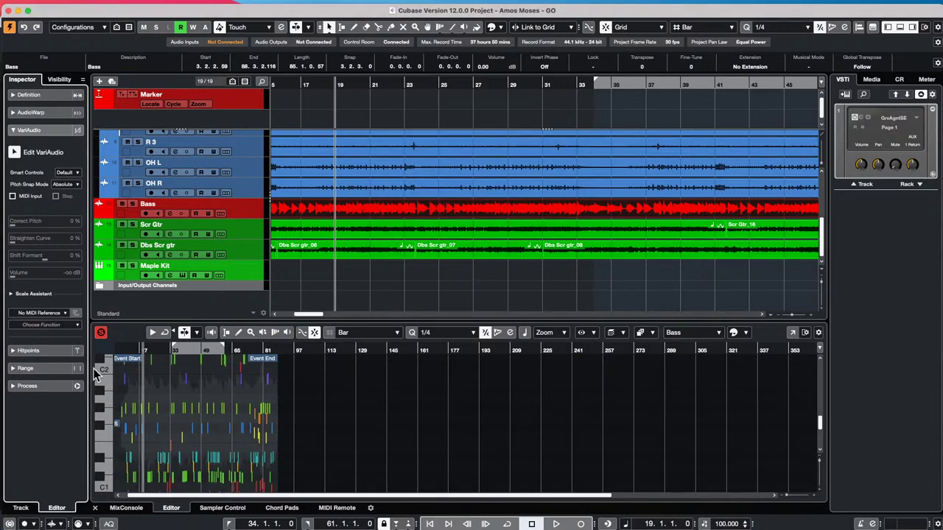
key("Home")
key("h")
left_click_drag(110, 379, 301, 343)
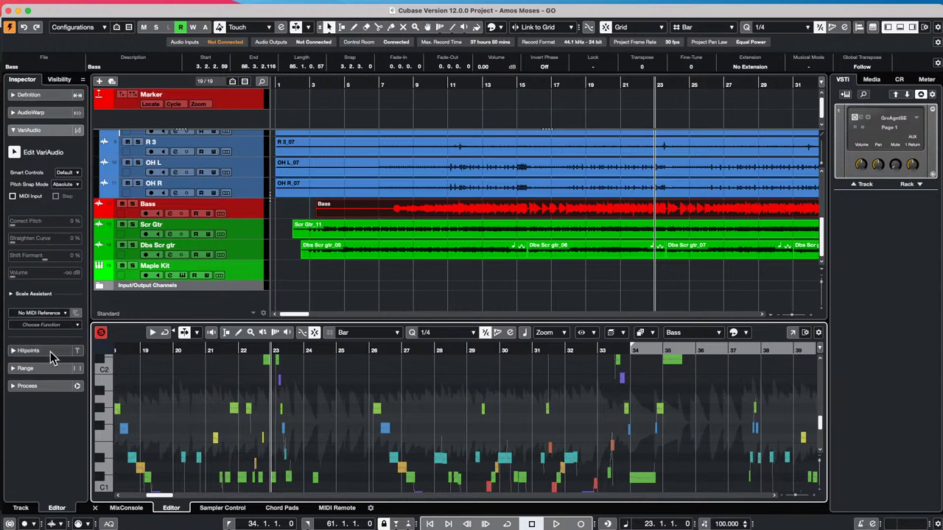
Step: Extract MIDI from the Bass event with Notes and Static Pitchbend Data, Dynamic Velocity and New MIDI Track as the destination
left_click(44, 314)
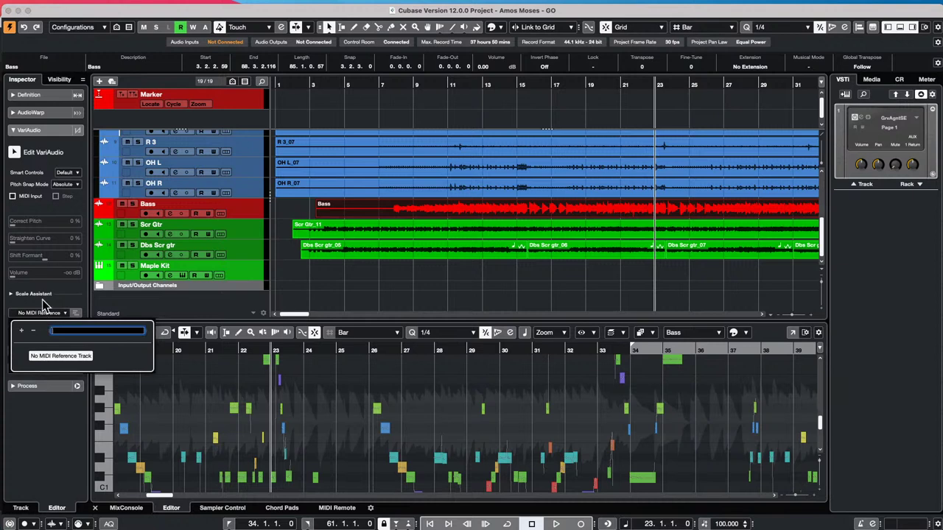
left_click(44, 306)
left_click(46, 325)
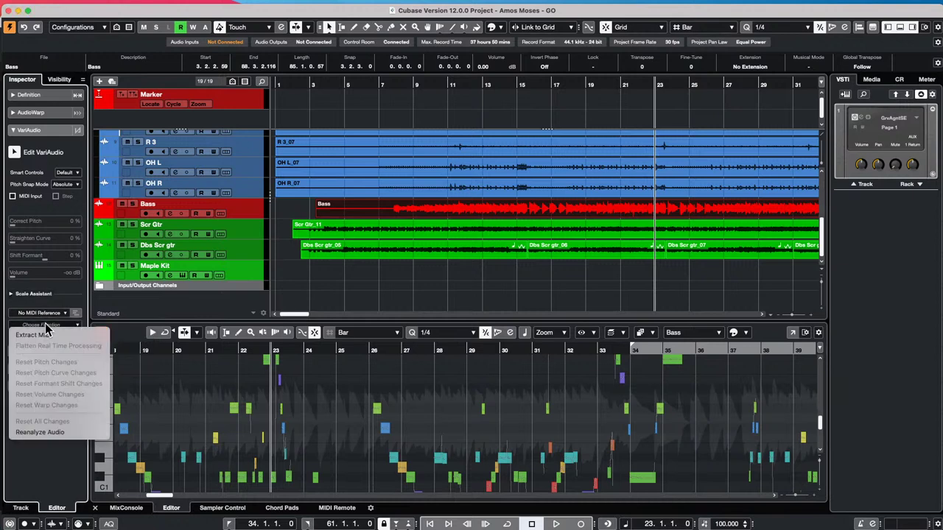
left_click(49, 333)
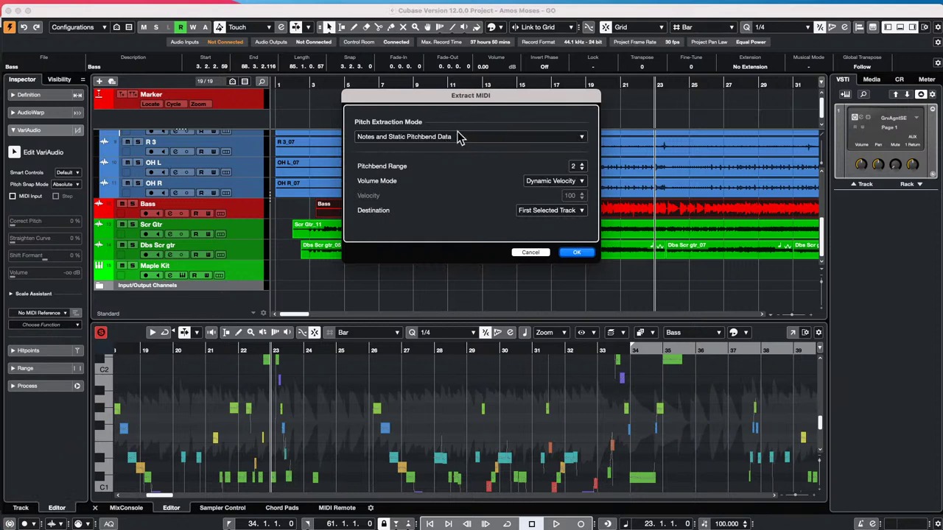
left_click(559, 210)
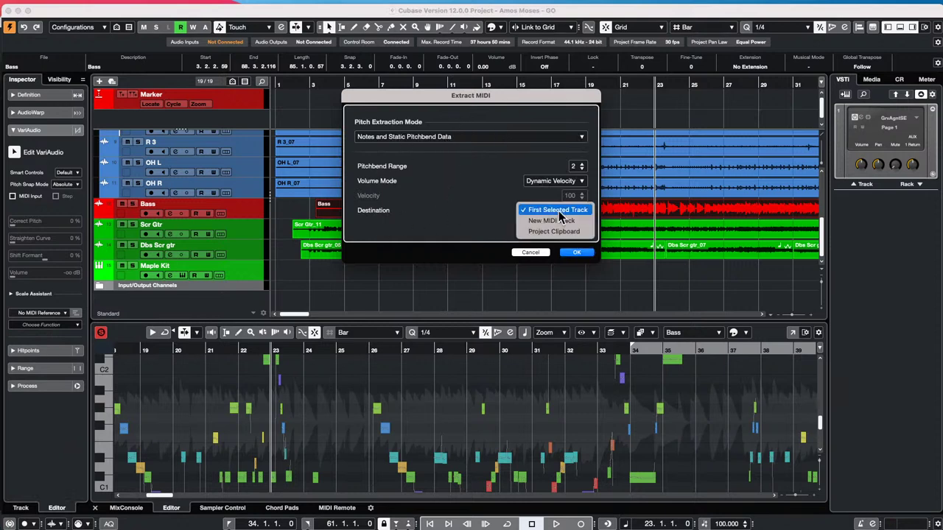
left_click(558, 222)
left_click(576, 252)
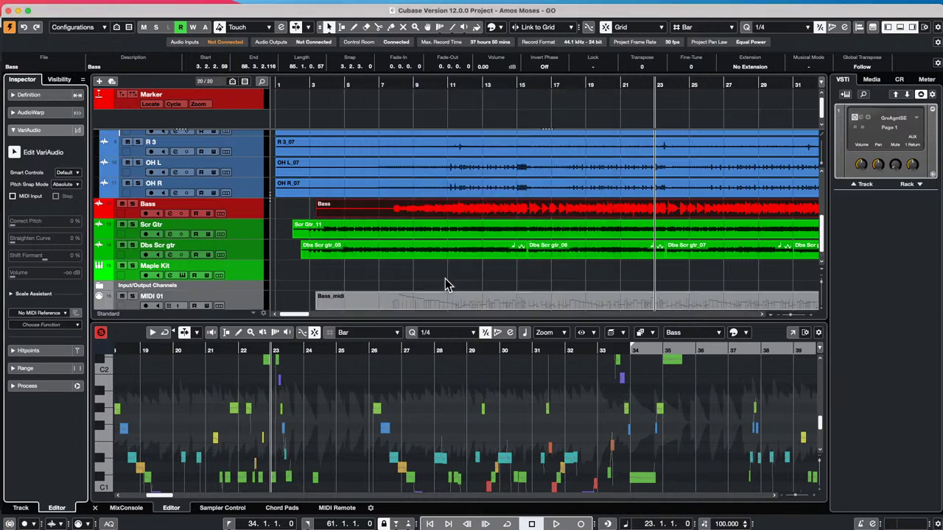
Step: Examine the notes of the extracted Bass_midi part and return to the Bass event's VariAudio functions
left_click(431, 305)
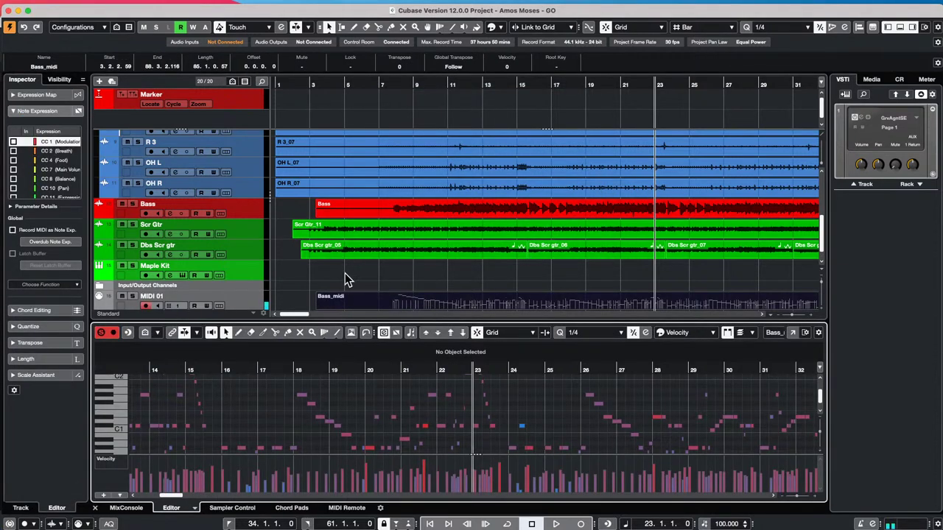
scroll(353, 259, "down", 1)
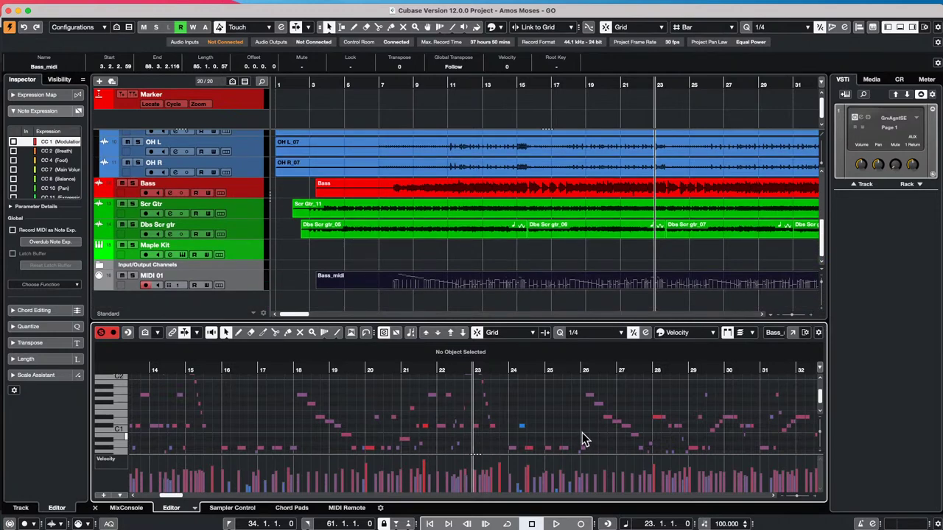
left_click(445, 188)
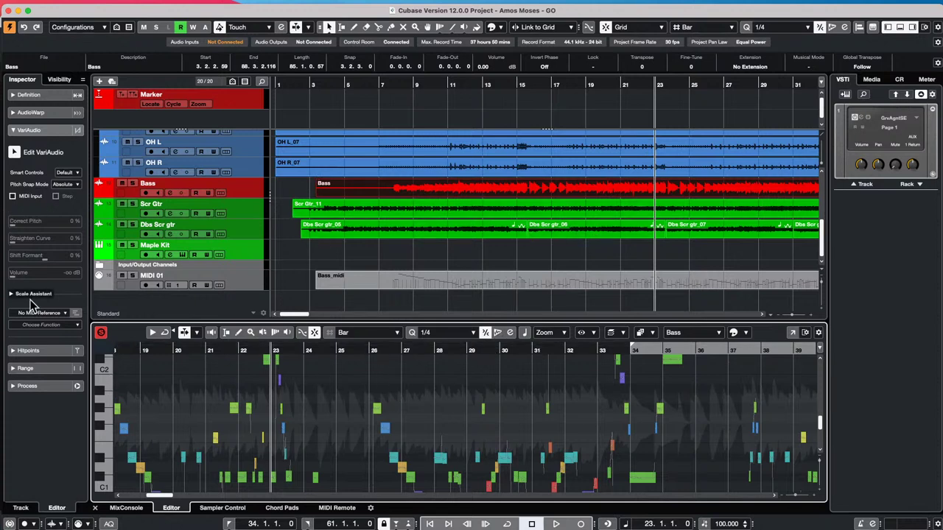
left_click(45, 325)
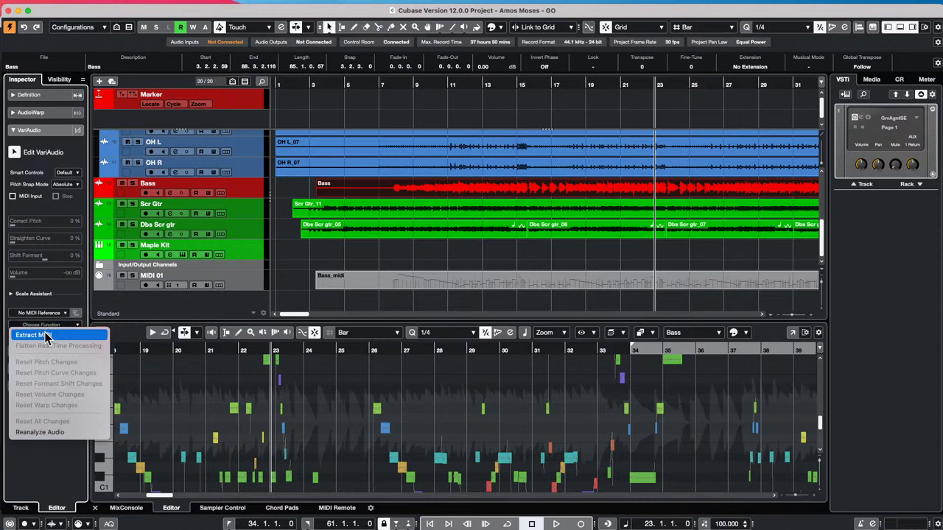
left_click(328, 268)
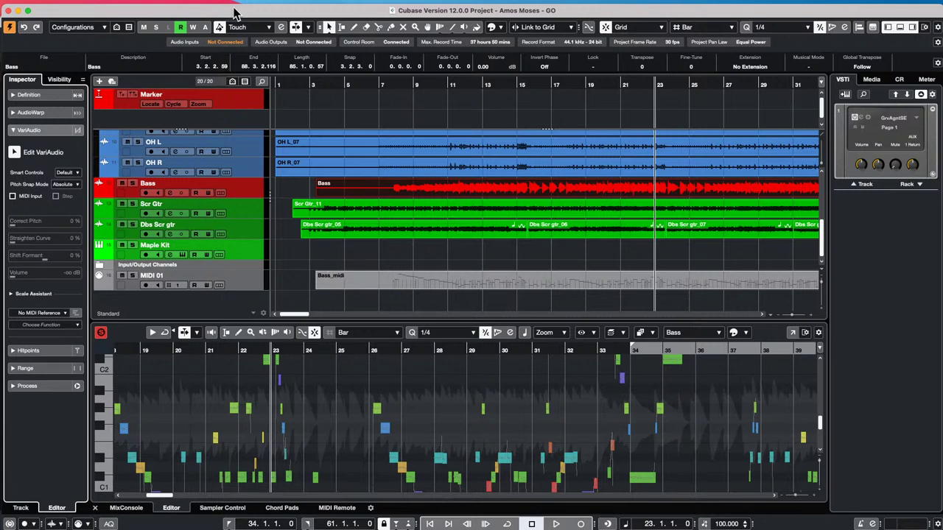
Step: Open the recent project schubert 2nd HALion 5 DOUBLE el.cpr, activate it and accept the missing ports
left_click(72, 6)
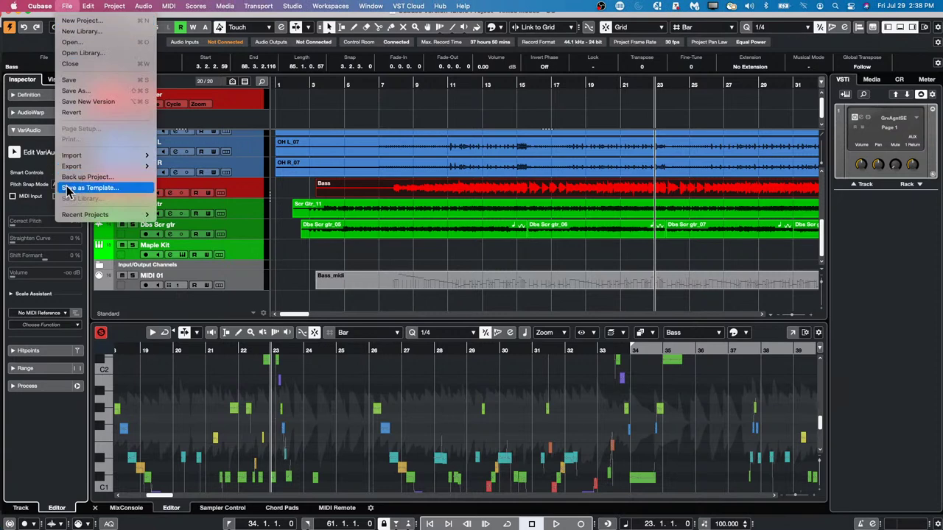
mouse_move(84, 221)
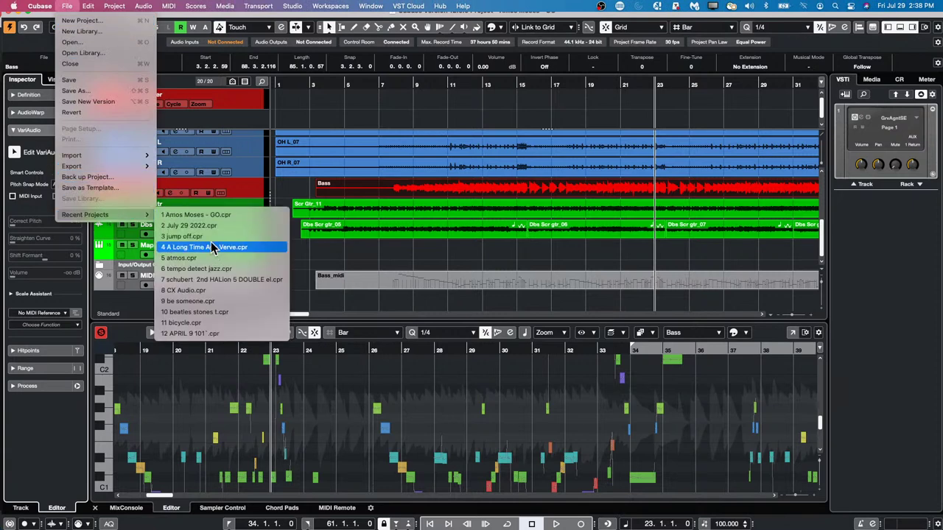
left_click(190, 286)
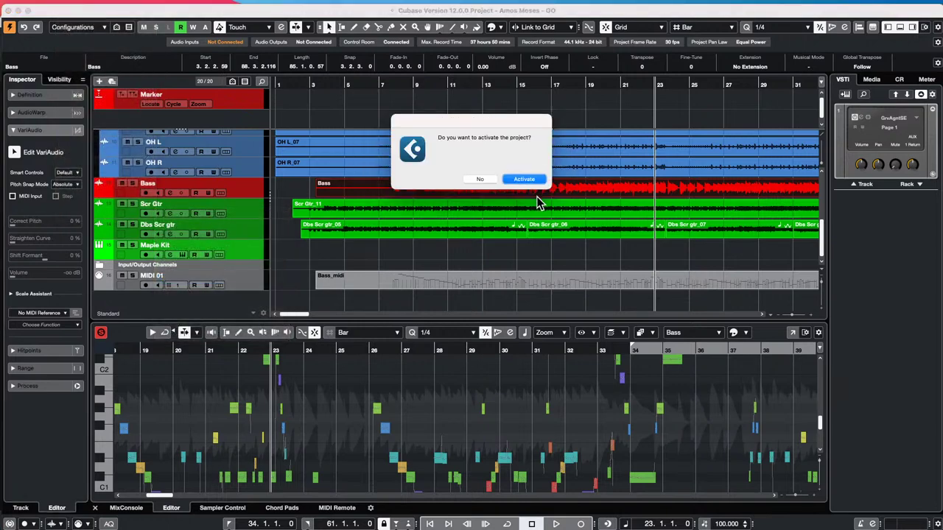
left_click(523, 180)
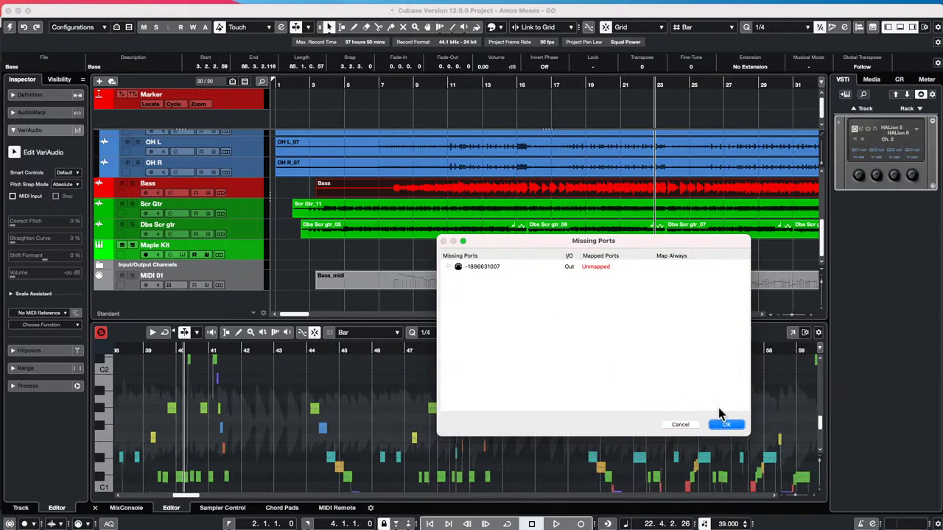
left_click(726, 425)
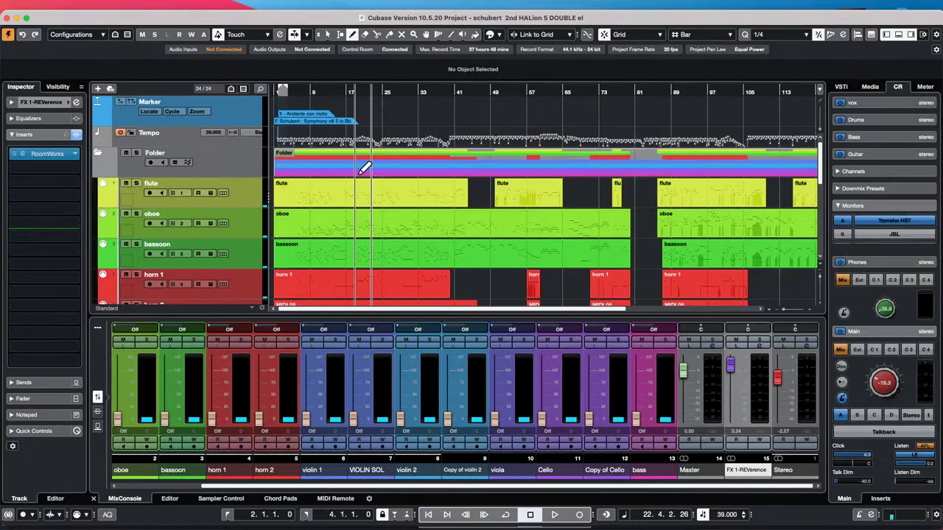
Step: Play the Schubert project from near its beginning, with the opening bars shown in detail
scroll(376, 158, "down", 1)
scroll(381, 154, "up", 1)
left_click_drag(314, 93, 294, 89)
left_click(294, 89)
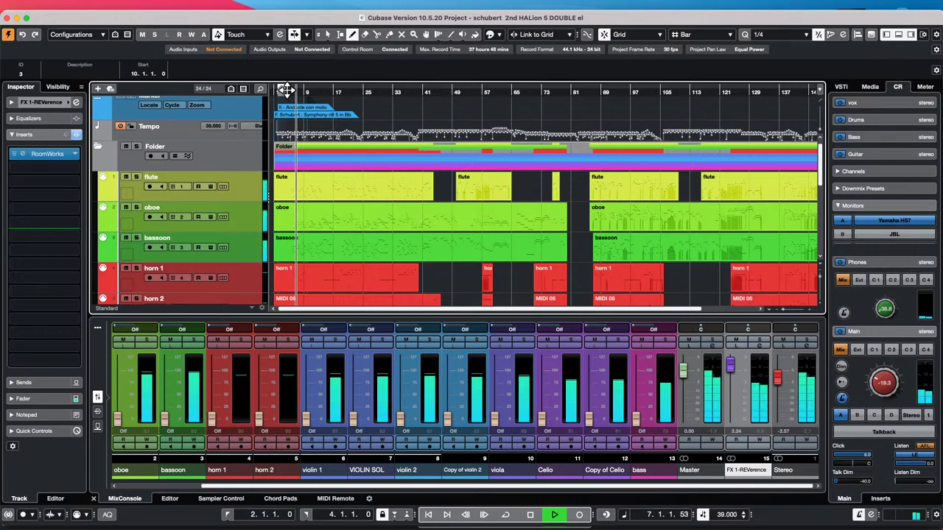
scroll(286, 90, "up", 5)
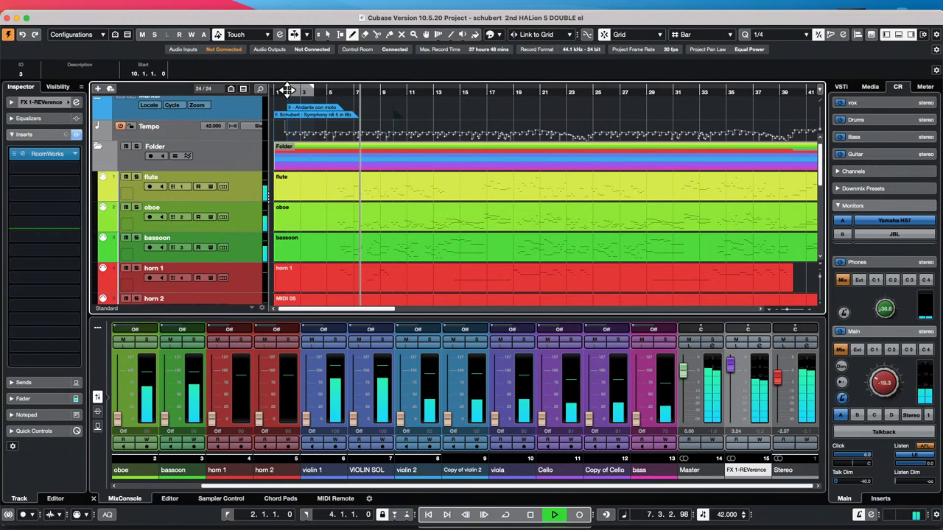
Step: Increase the Tempo track's height to show its tempo curve in detail and stop playback
left_click(184, 136)
left_click_drag(188, 140, 190, 199)
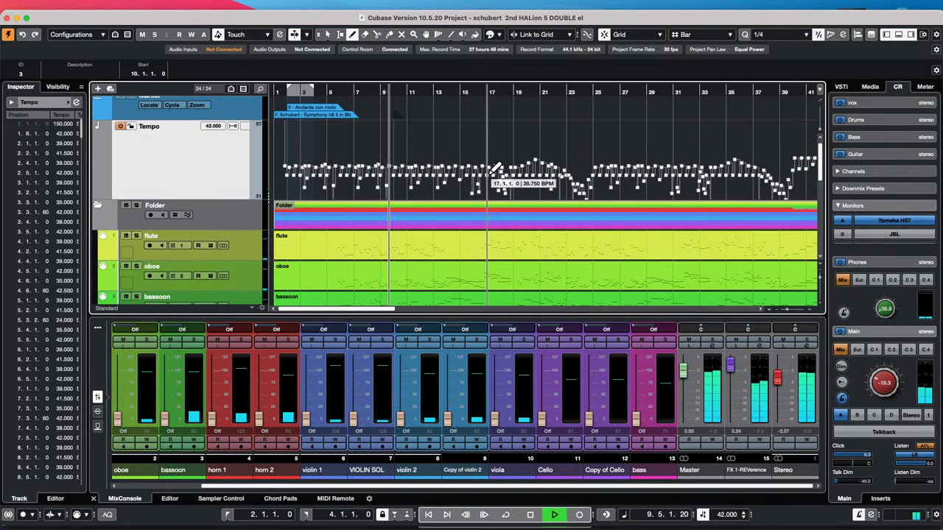
key("space")
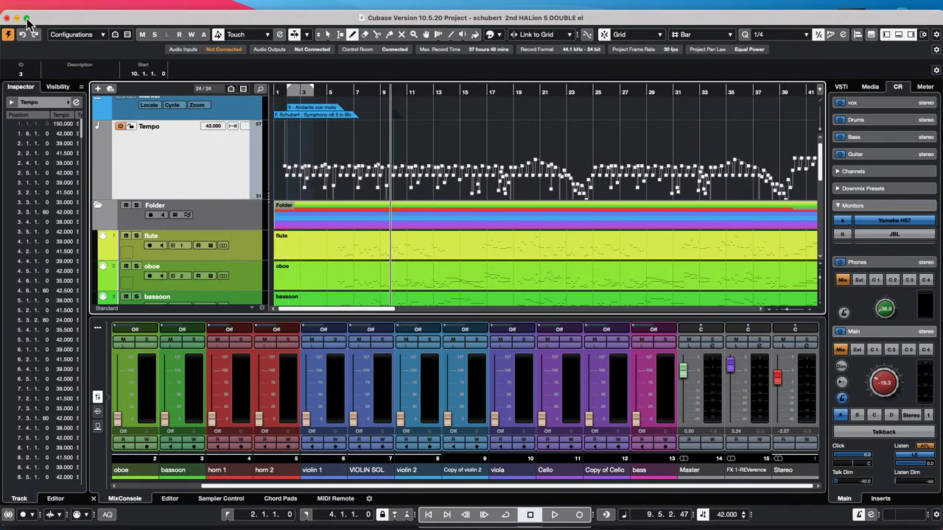
Step: Maximize the project window and open the Project Logical Editor setup
left_click(27, 18)
left_click(168, 6)
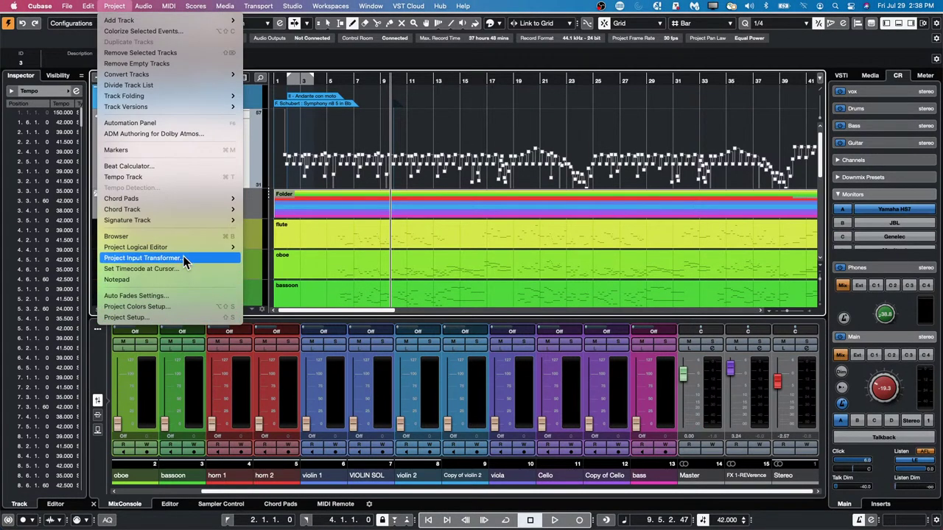
mouse_move(185, 253)
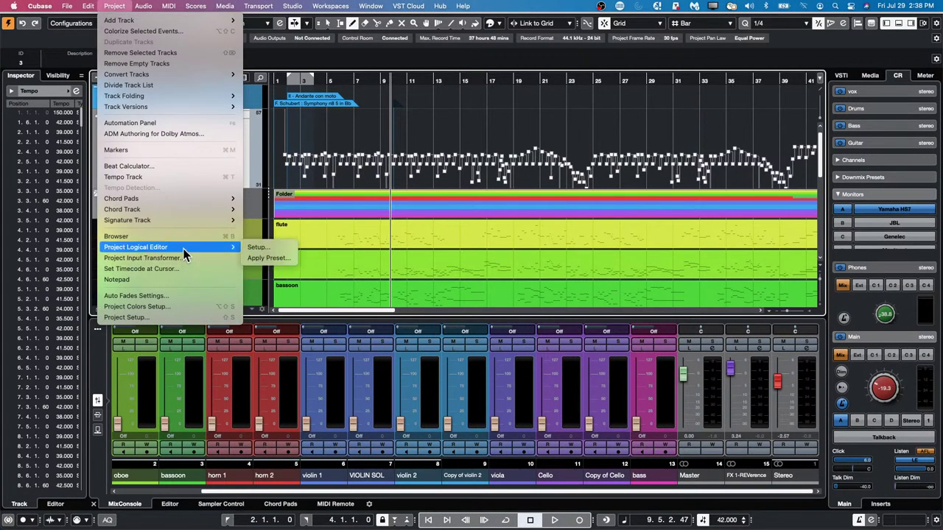
left_click(259, 247)
left_click_drag(619, 155, 455, 150)
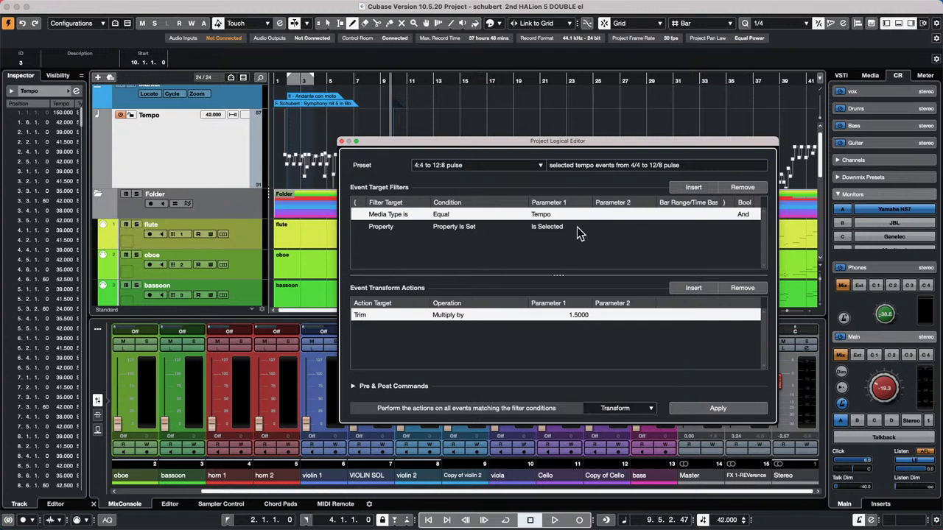
Step: Remove the transform action and both event target filters from the 4:4 to 12:8 pulse preset
left_click(739, 290)
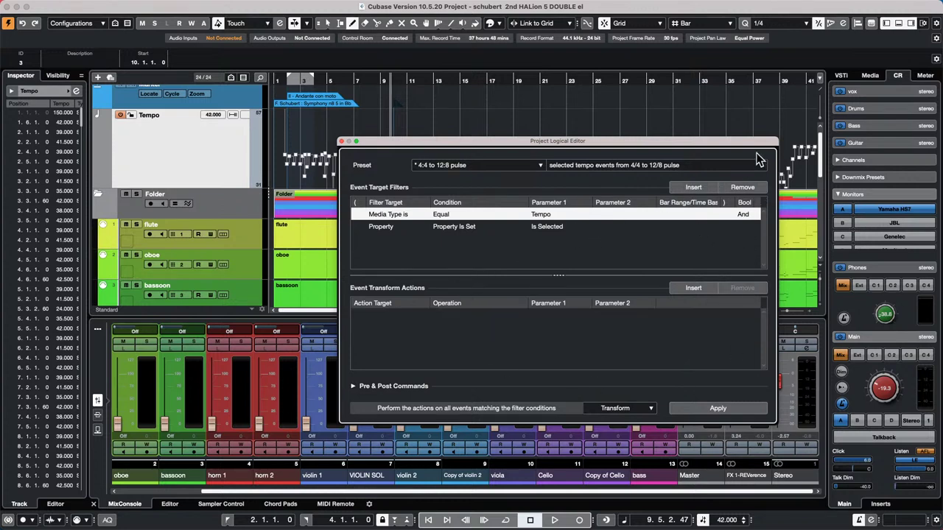
left_click(744, 188)
left_click(746, 188)
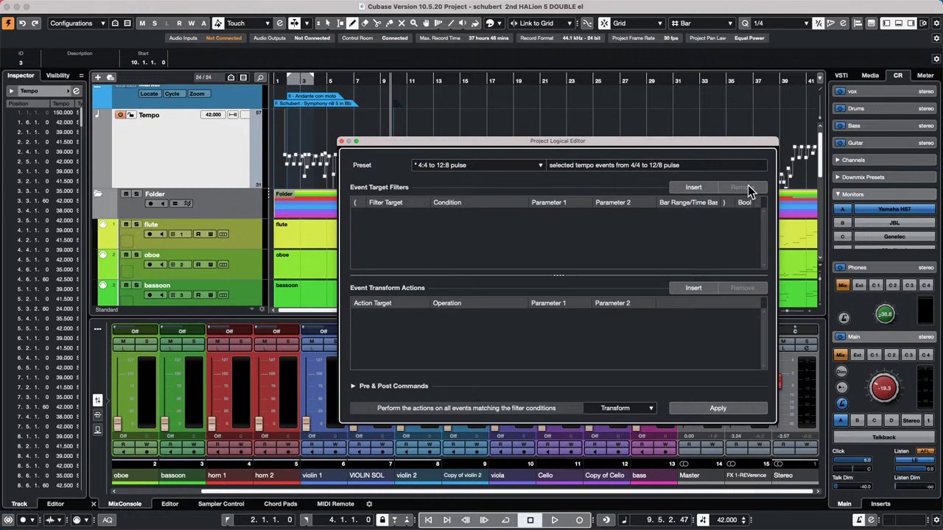
Step: Add an event target filter for Media Type is Equal to Tempo
left_click(692, 187)
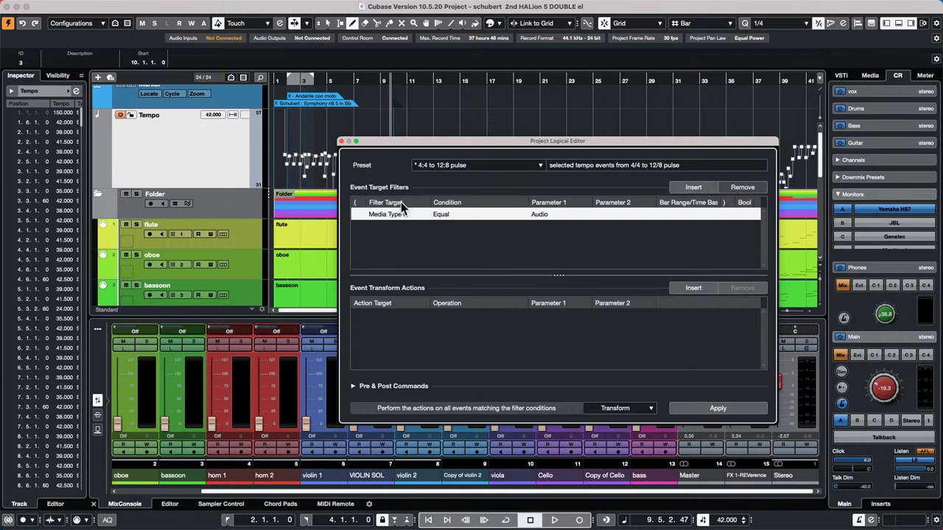
left_click(548, 214)
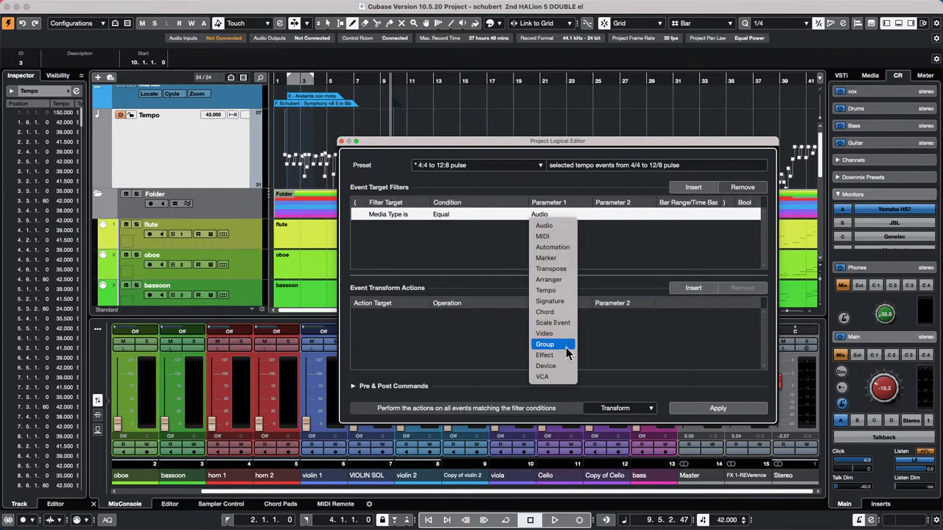
left_click(565, 291)
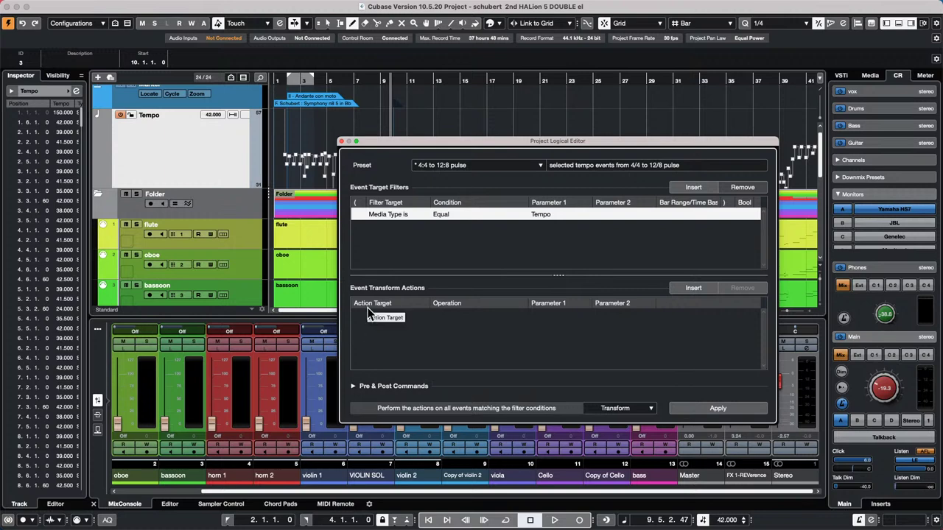
Step: Add a Trim transform action that divides the filtered events by 2
left_click(693, 289)
left_click(368, 315)
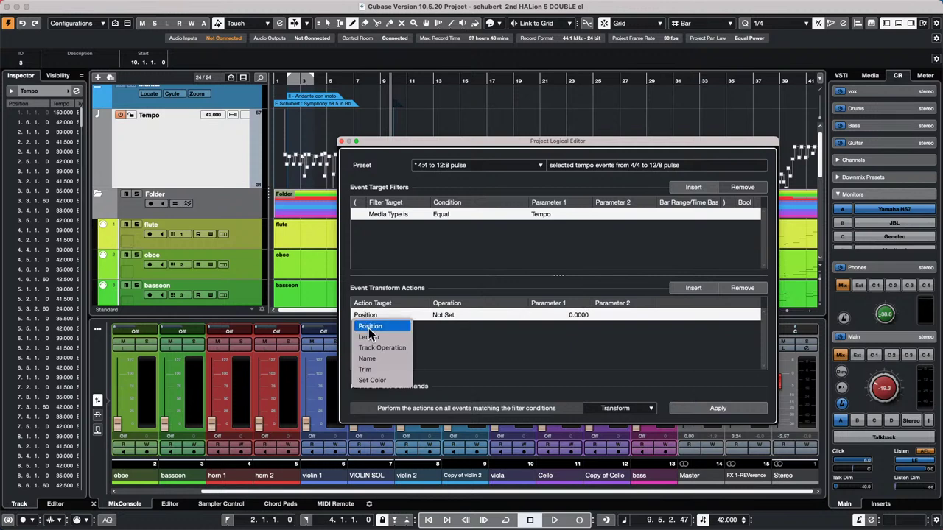
left_click(374, 371)
left_click(451, 316)
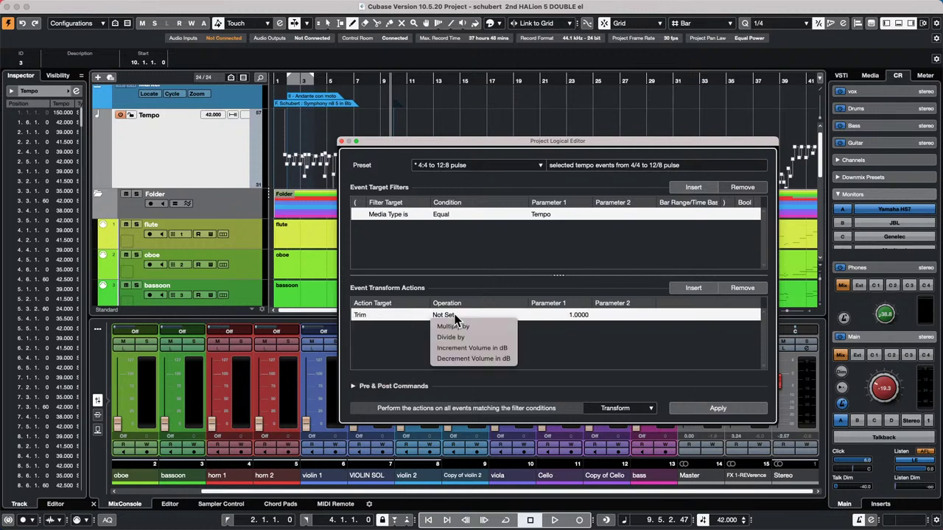
left_click(464, 337)
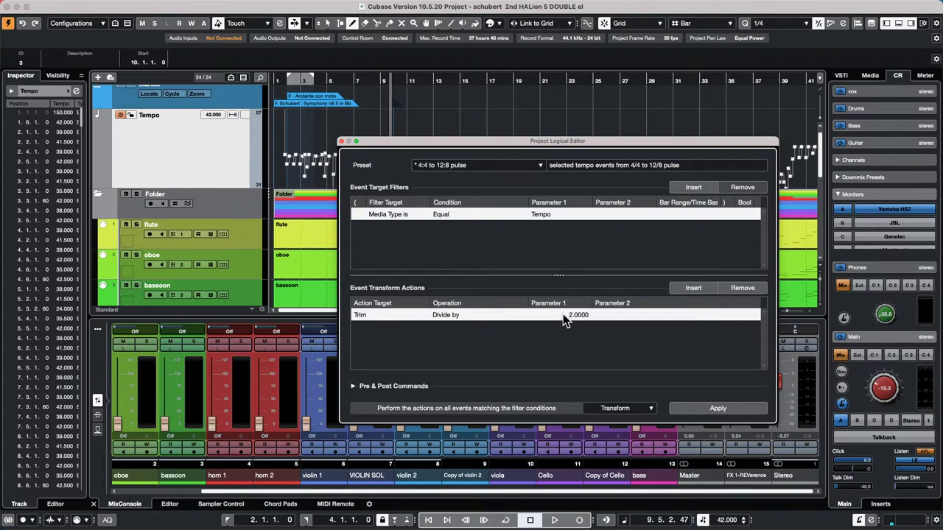
Step: Play the project from near its beginning with the tempo curve uncovered, and raise the Control Room Main level to -14.5
left_click_drag(406, 149, 490, 157)
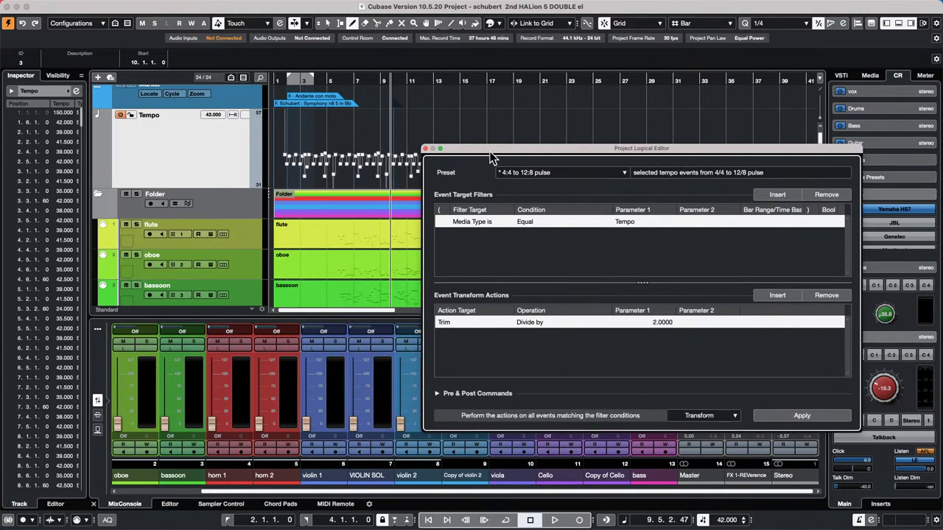
key("space")
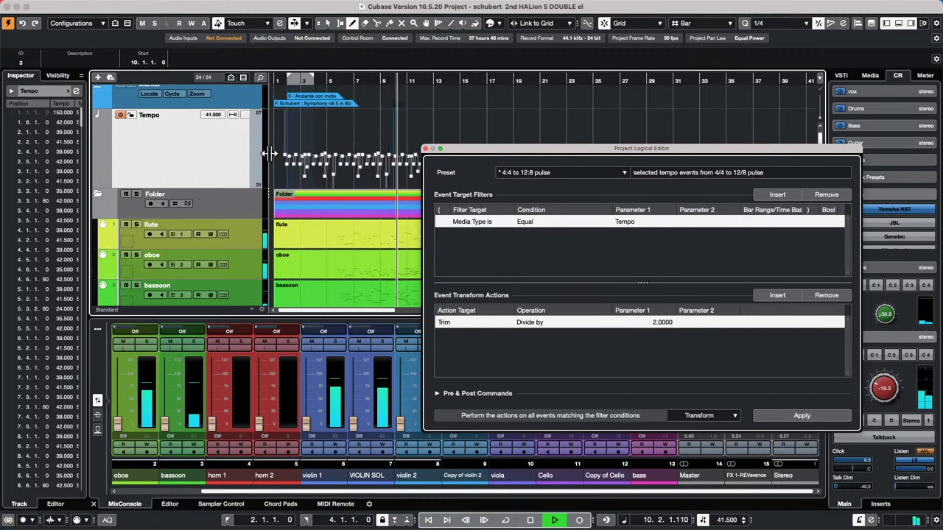
left_click(280, 80)
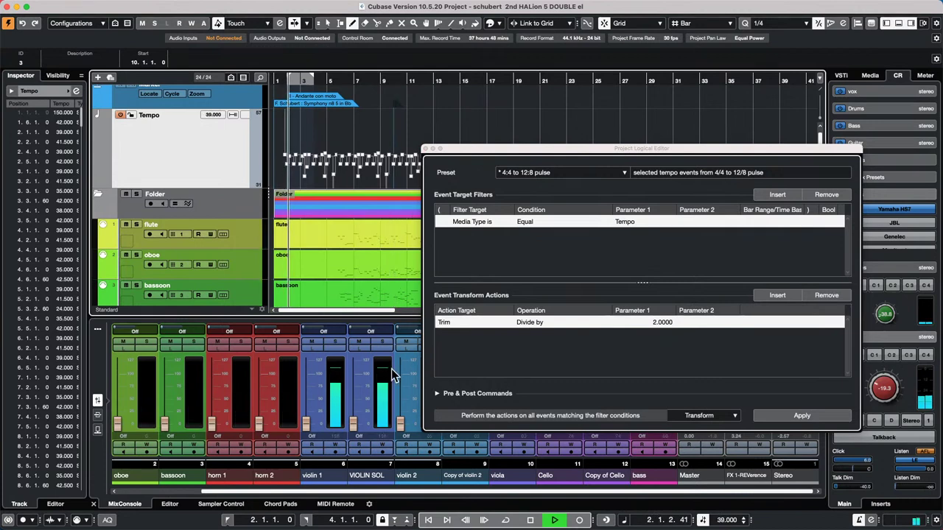
scroll(892, 390, "up", 4)
scroll(891, 390, "up", 1)
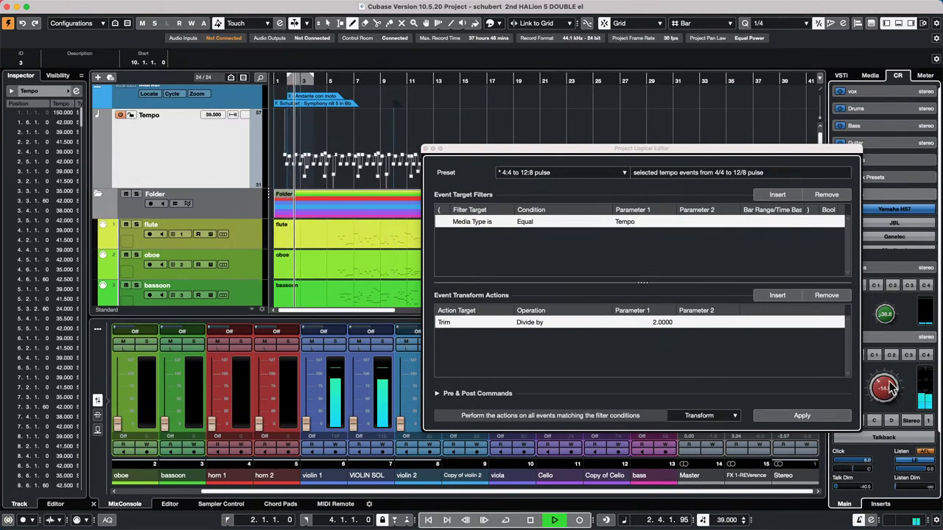
Step: Try the divide-by-2 transform on the tempo events during playback, undo it, and stop playback
left_click(801, 417)
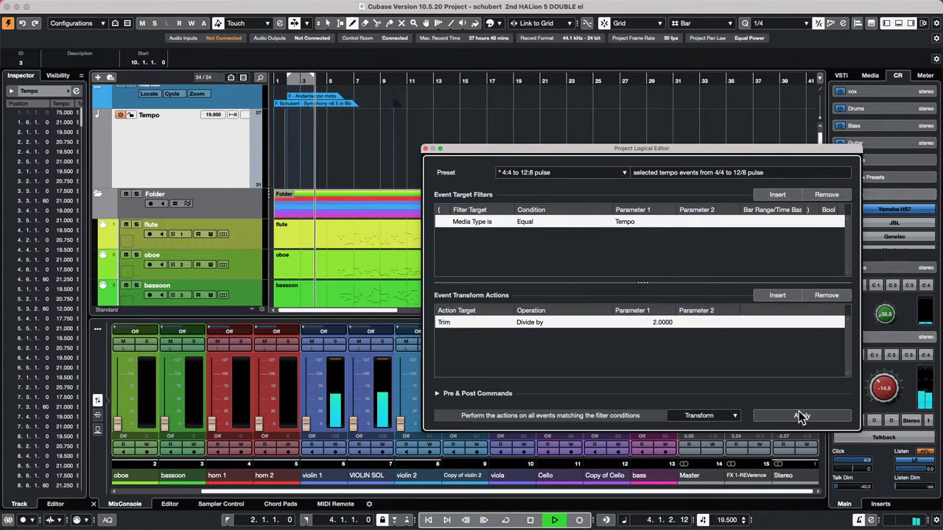
left_click(801, 417)
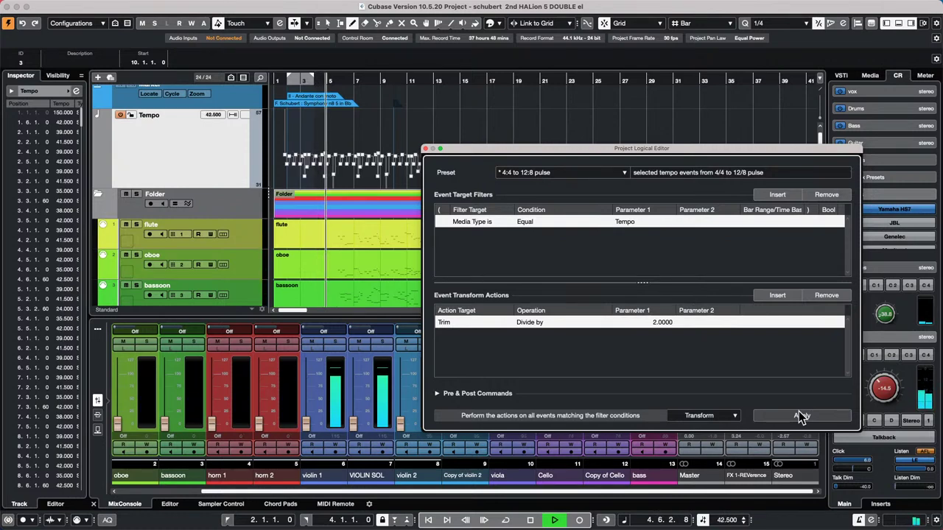
key("space")
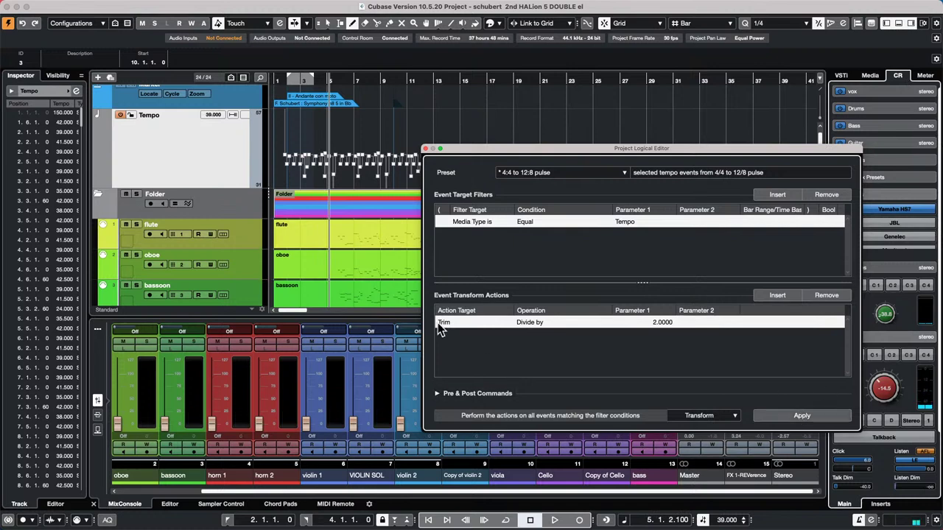
Step: Duplicate the Tempo track version and apply the divide-by-2 transform to the copy
right_click(193, 118)
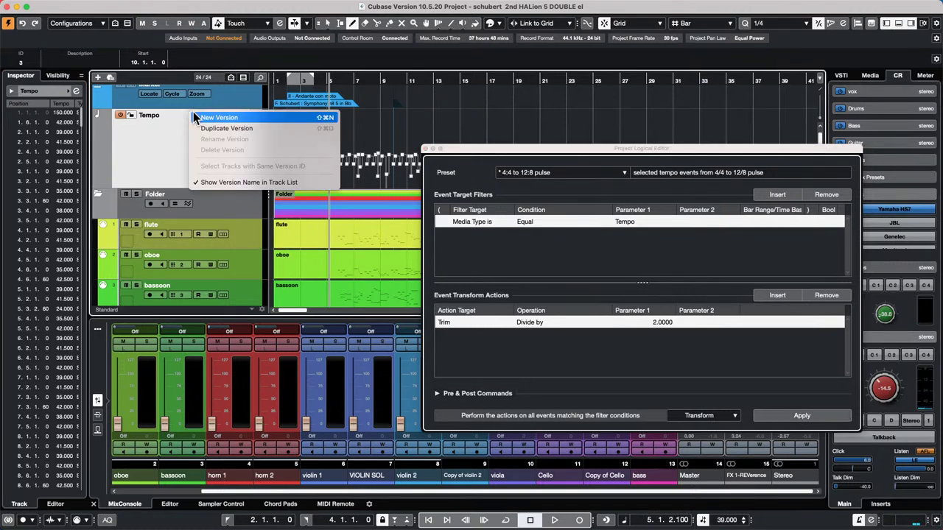
left_click(322, 128)
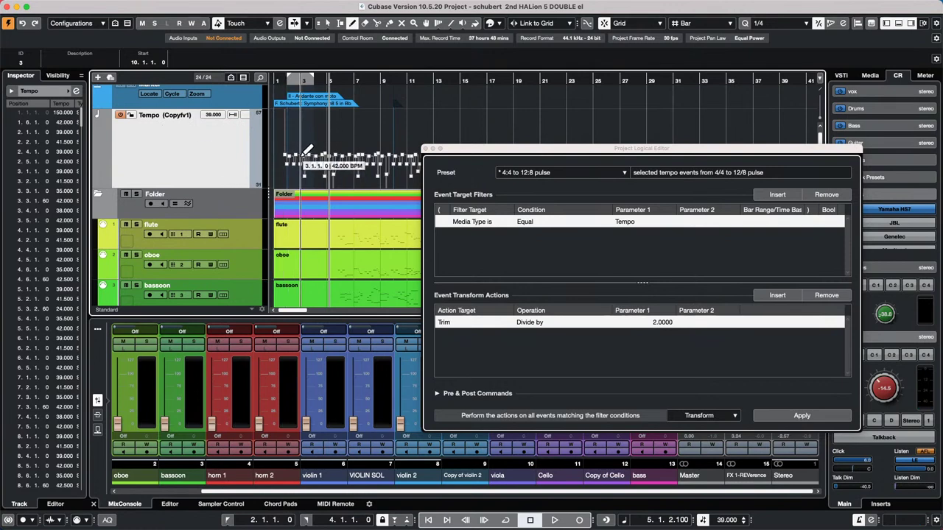
left_click(802, 415)
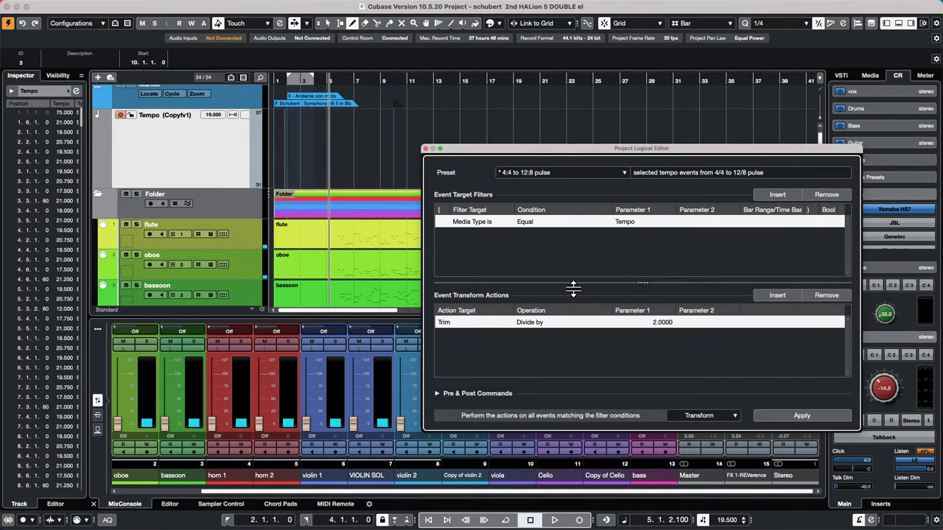
Step: Switch the Tempo track back to version v1, and resume playback with the Project Logical Editor closed
left_click(194, 112)
left_click(236, 107)
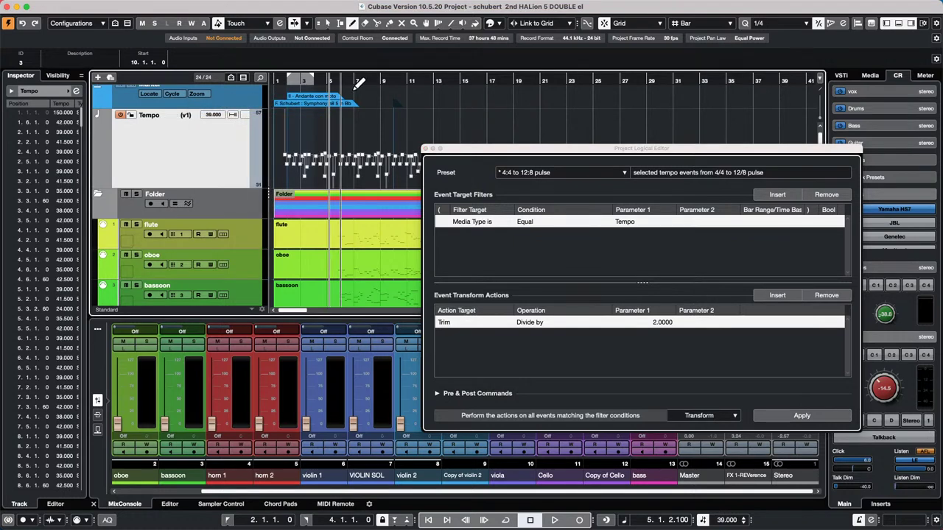
key("space")
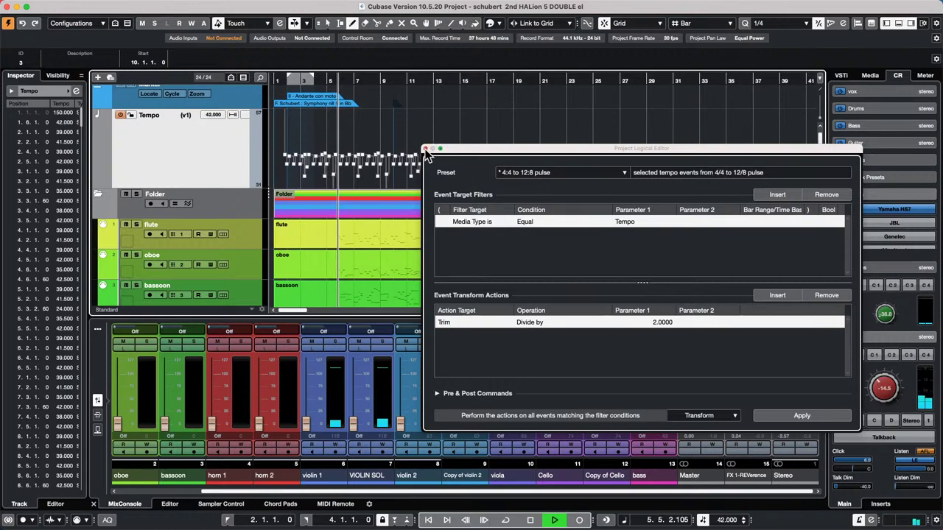
left_click(426, 149)
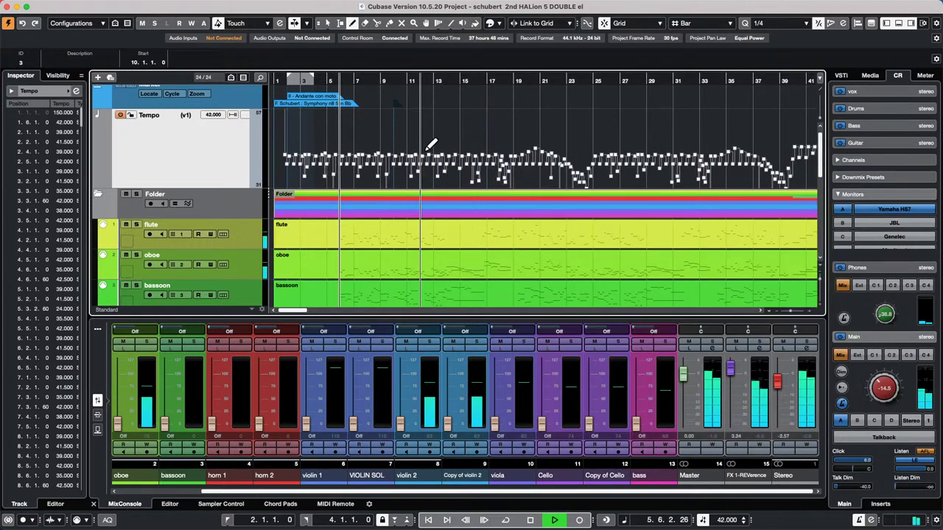
Step: Switch the Tempo track to Copy of v1 and lower the minimum of its tempo display range to 1
left_click(196, 118)
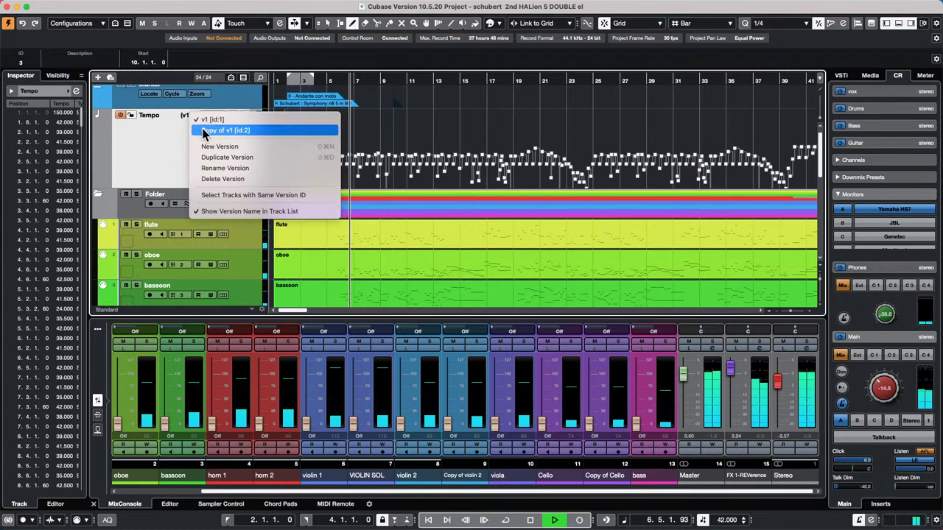
left_click(204, 130)
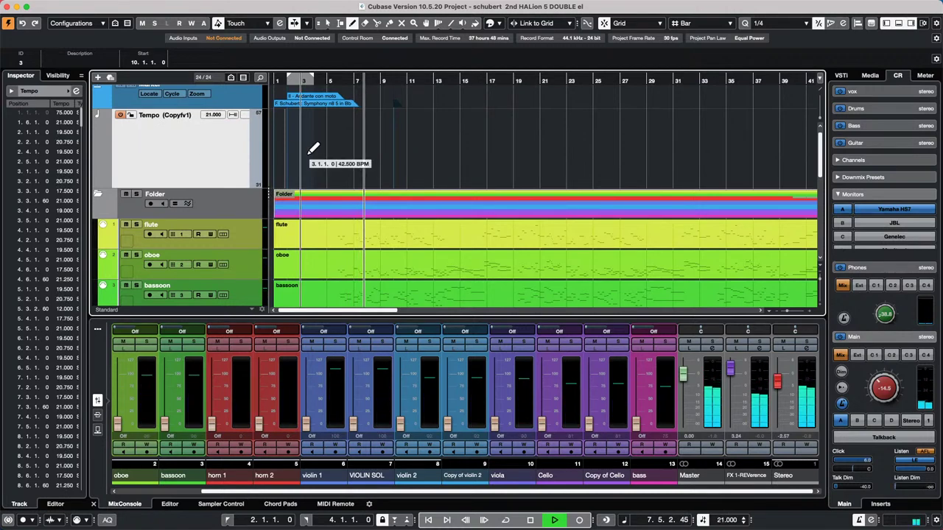
left_click_drag(255, 188, 255, 197)
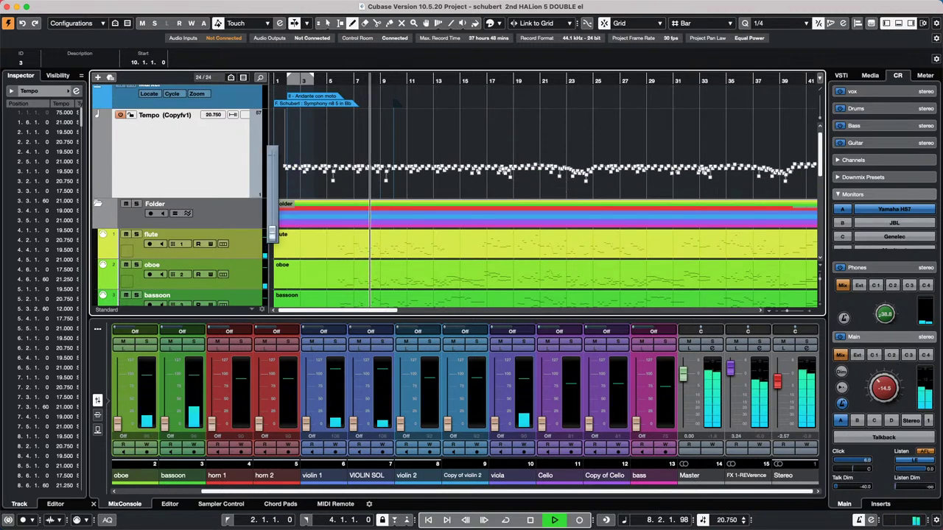
Step: Compare the Tempo track versions v1 and Copy of v1 during playback, and stop playback on v1
left_click(196, 115)
left_click(201, 108)
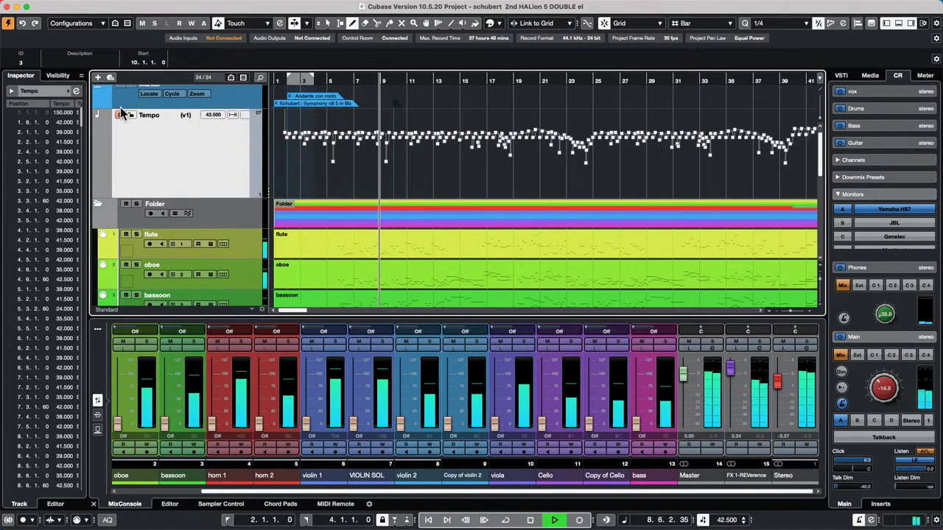
left_click(196, 116)
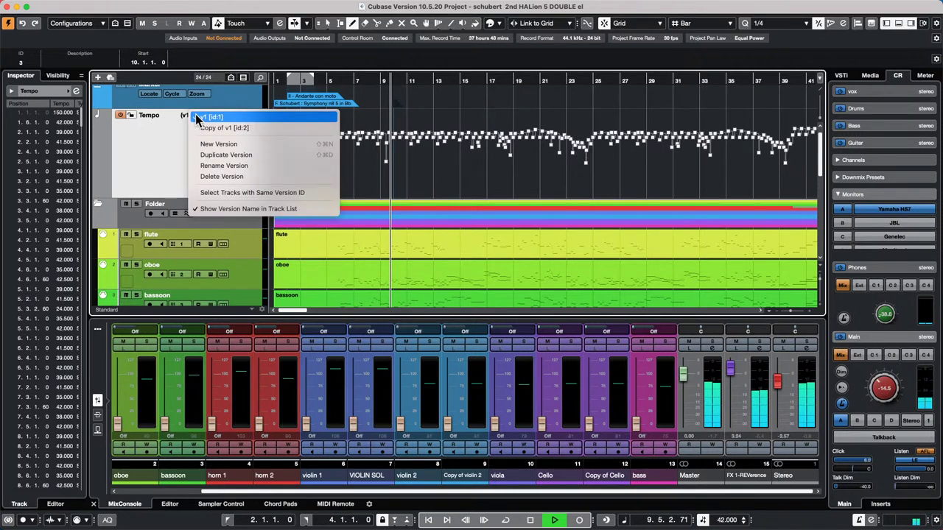
left_click(206, 128)
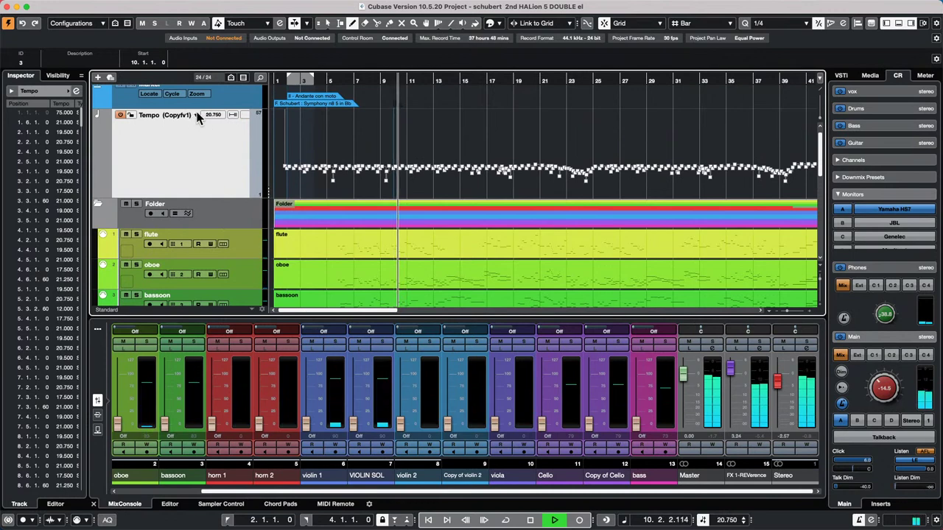
left_click(197, 115)
left_click(202, 107)
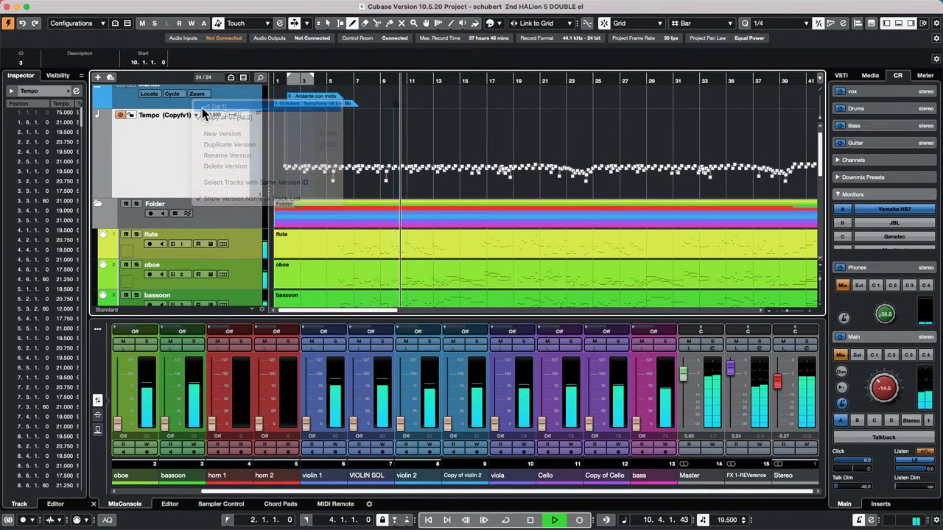
key("space")
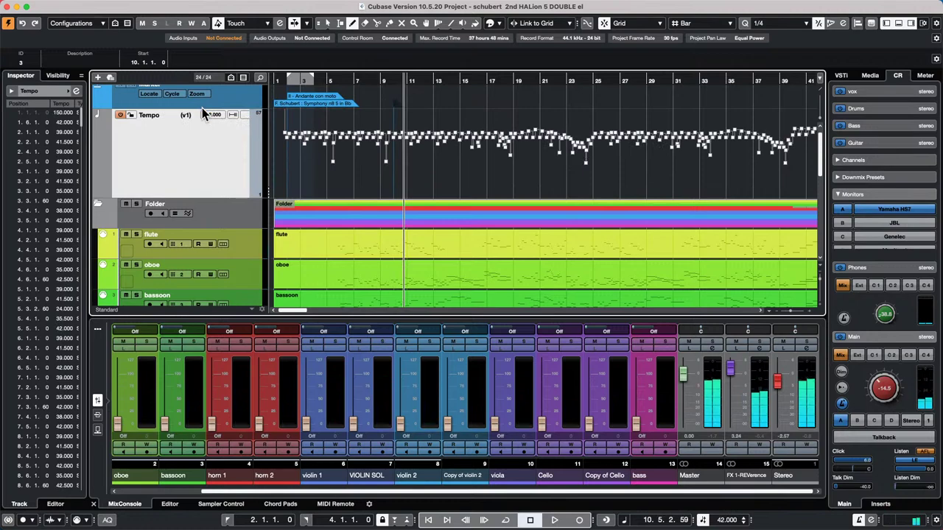
Step: Reopen the Project Logical Editor setup to review the tempo filter and the divide-by-2 action, and close it
left_click(224, 6)
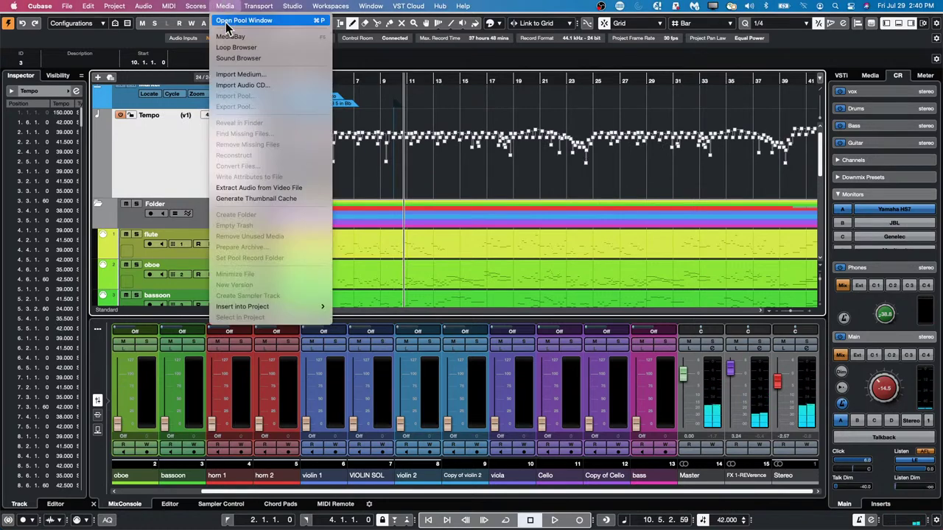
mouse_move(114, 6)
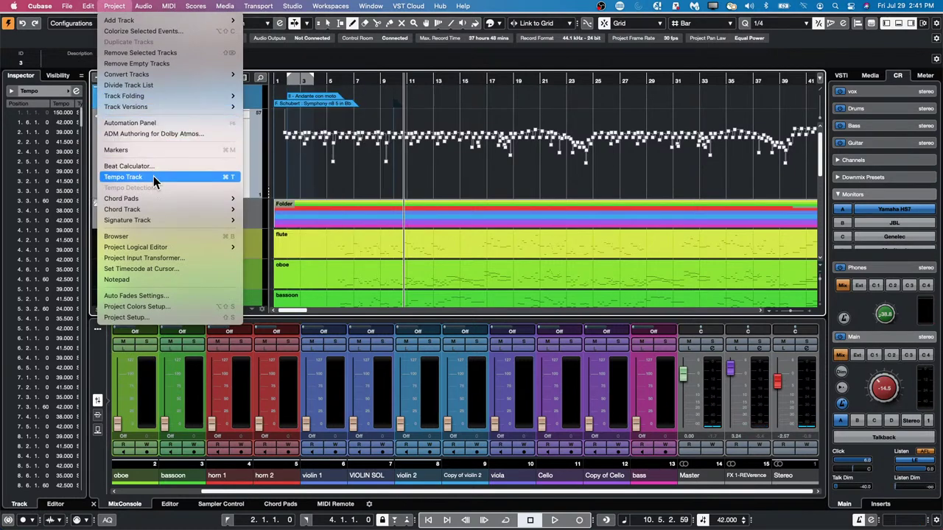
mouse_move(229, 247)
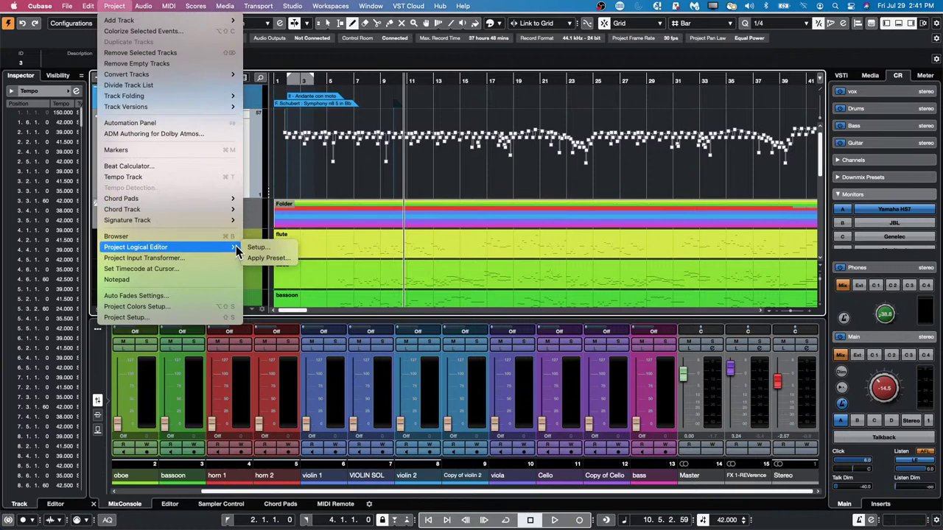
left_click(277, 249)
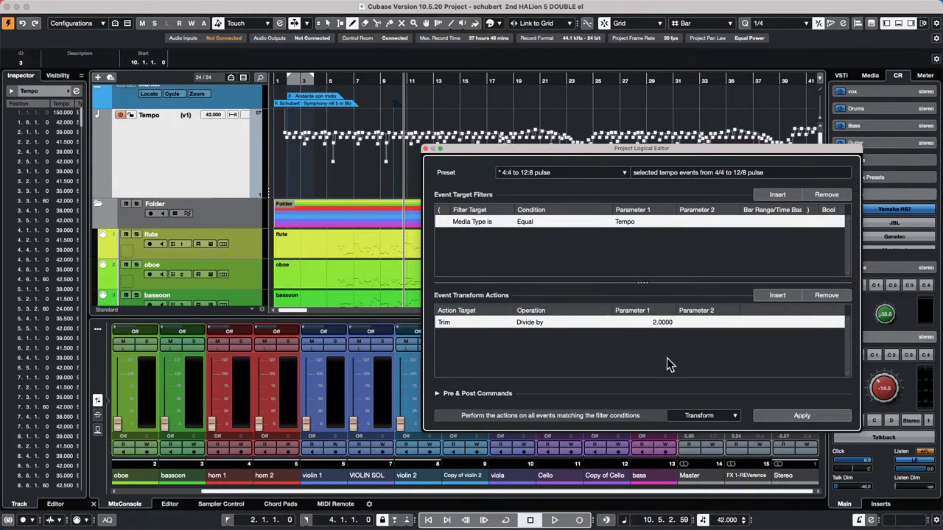
left_click(426, 148)
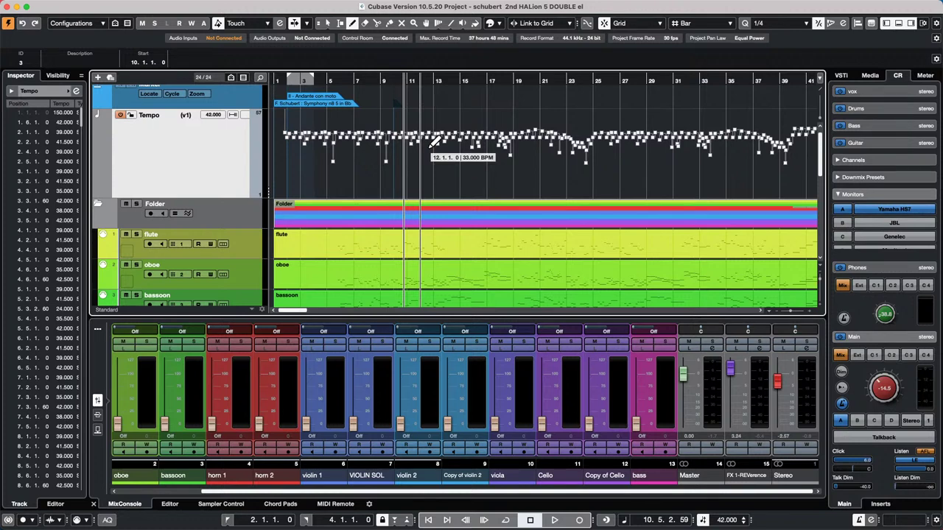
Step: Select the flute track and view its HALion instrument, closing the instrument window when done
left_click(240, 231)
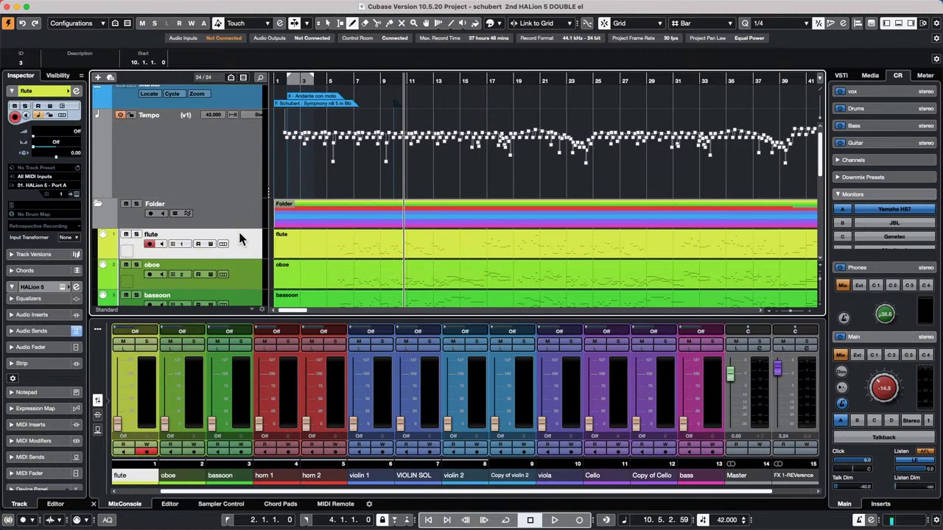
left_click(74, 193)
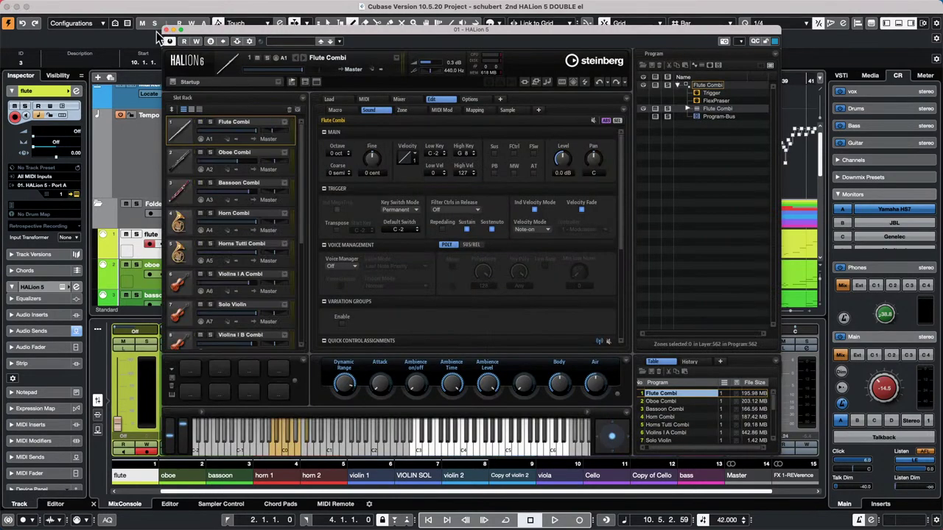
left_click(167, 31)
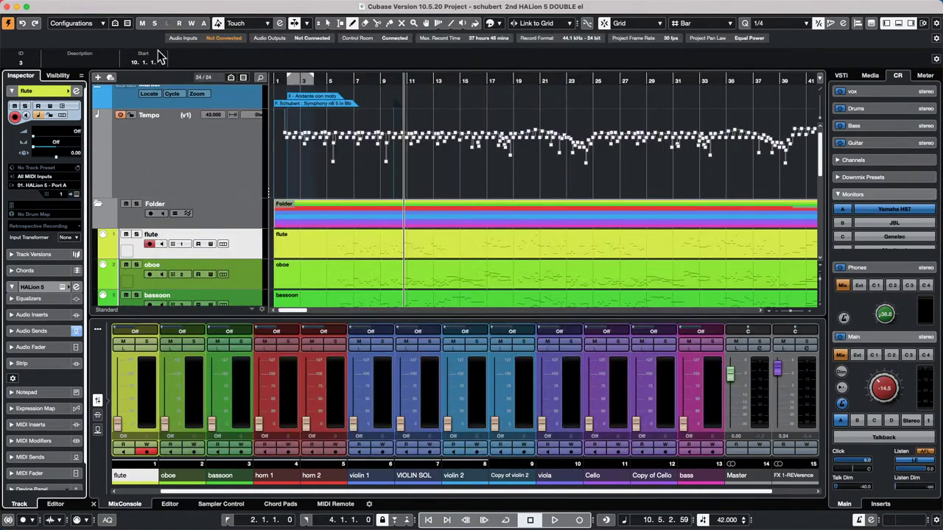
Step: Select the oboe track and view its HALion instrument, closing the instrument window when done
left_click(253, 273)
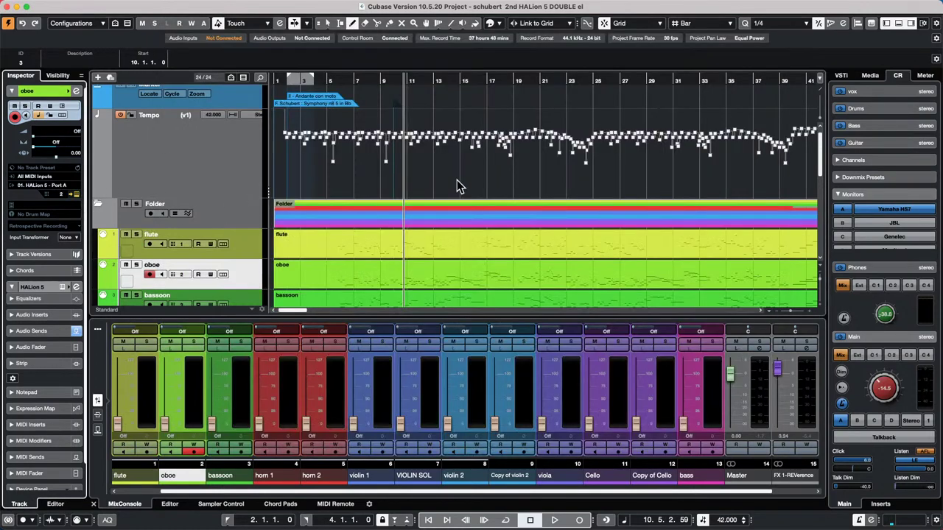
key("super+e")
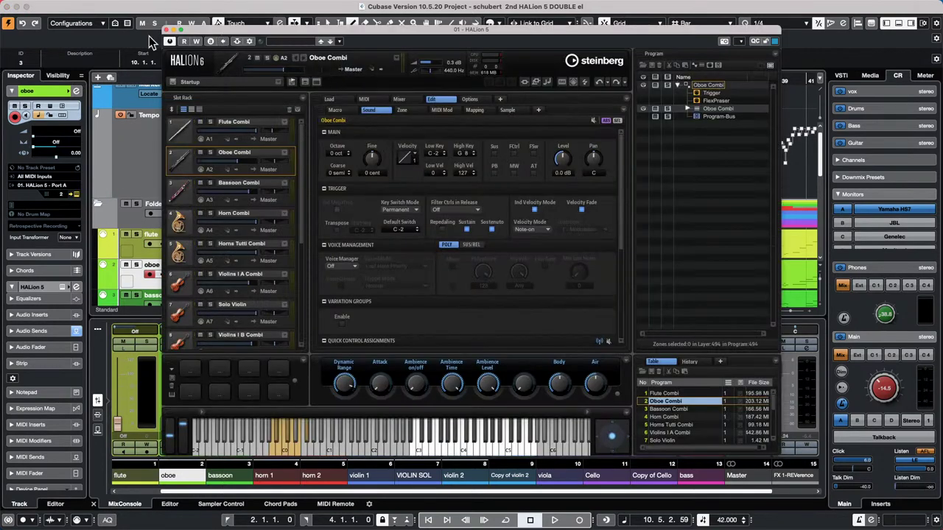
left_click(167, 29)
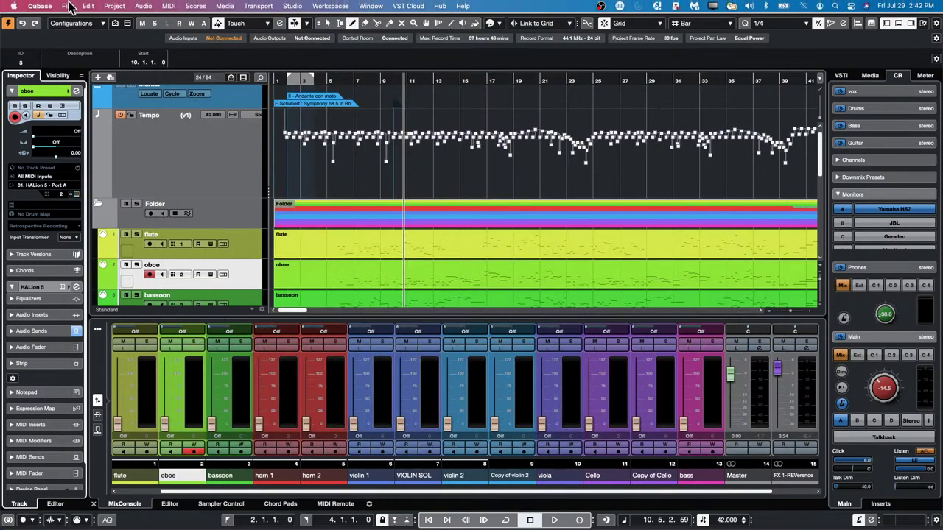
Step: Review the Open Effect Editor after Loading It and Plug-in Editors "Always on Top" options in the VST Plug-ins preferences, and close the preferences
left_click(71, 7)
mouse_move(39, 6)
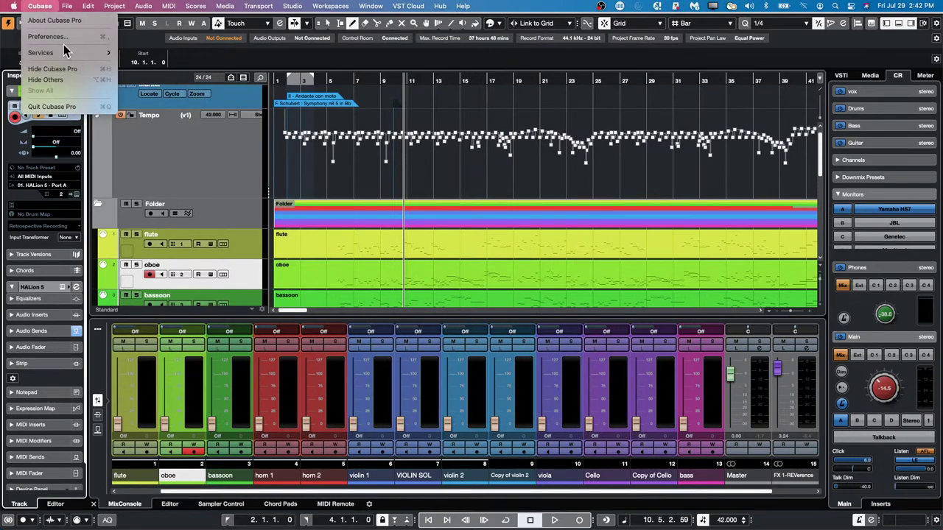
left_click(51, 36)
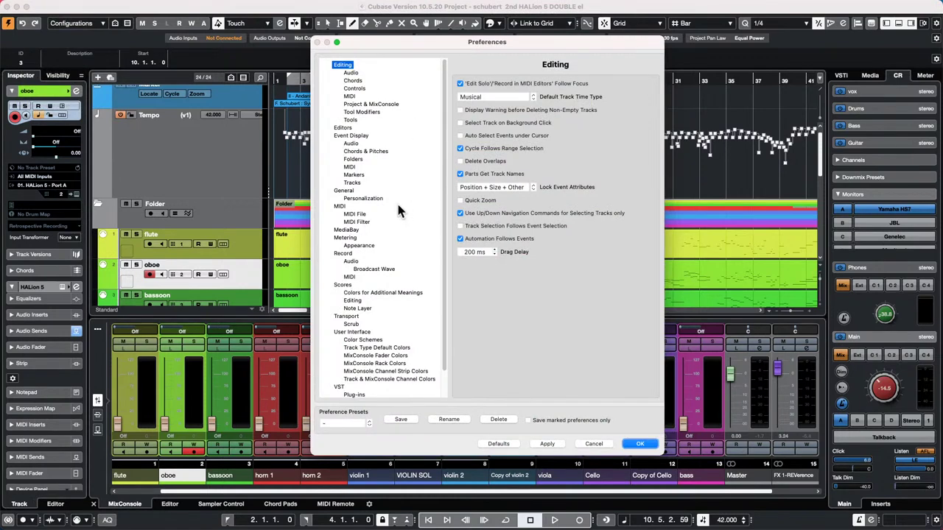
scroll(397, 213, "down", 2)
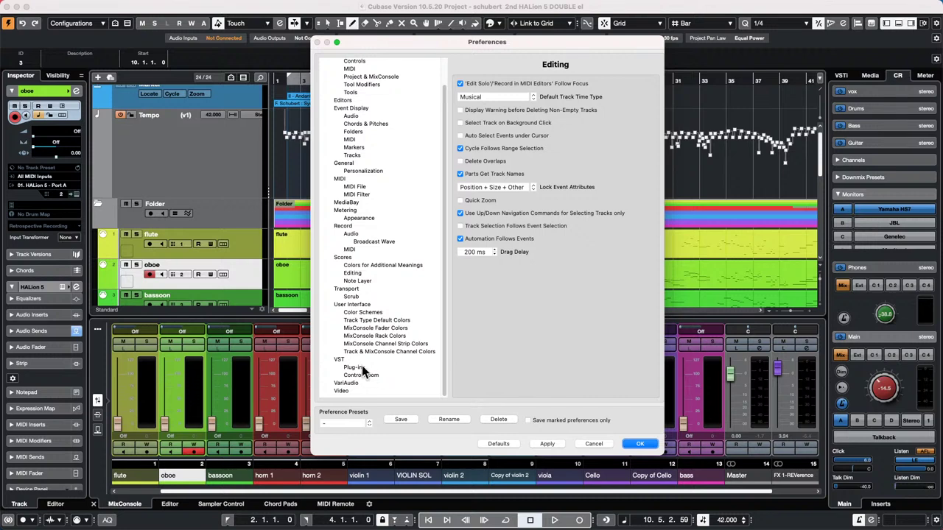
left_click(360, 369)
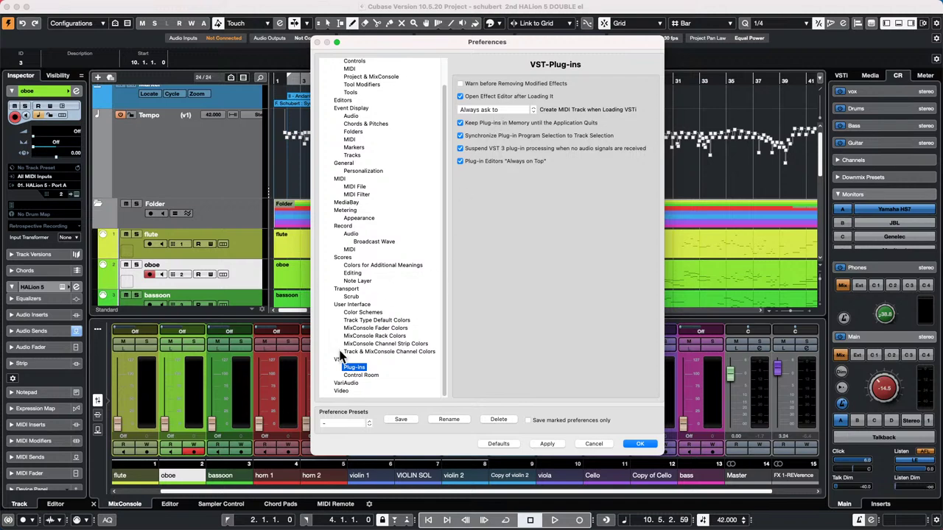
left_click(461, 96)
left_click(460, 97)
left_click(461, 160)
left_click(640, 444)
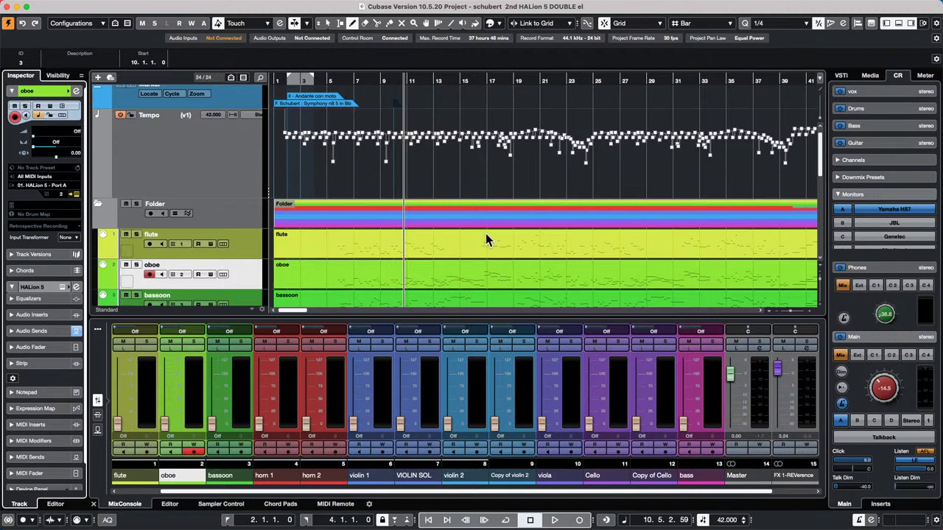
Step: Reopen the oboe's HALion window, turn off its Always on Top option, and bring the project in front of it
key("F11")
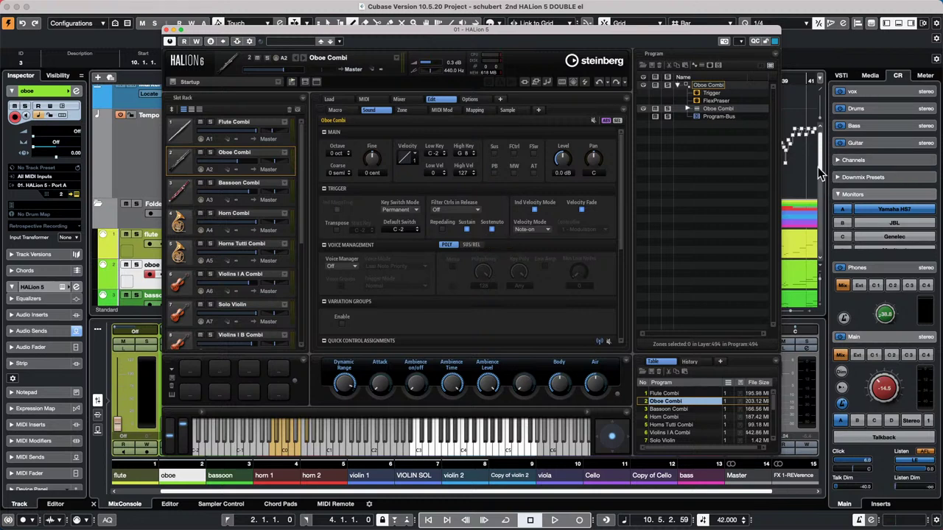
right_click(801, 179)
left_click(800, 175)
right_click(796, 177)
left_click(789, 174)
left_click(789, 180)
right_click(656, 43)
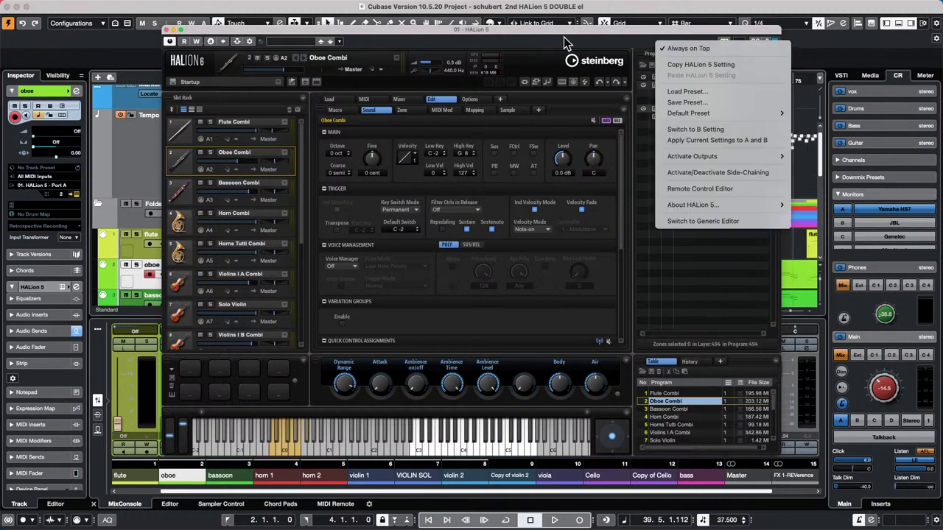
left_click(669, 47)
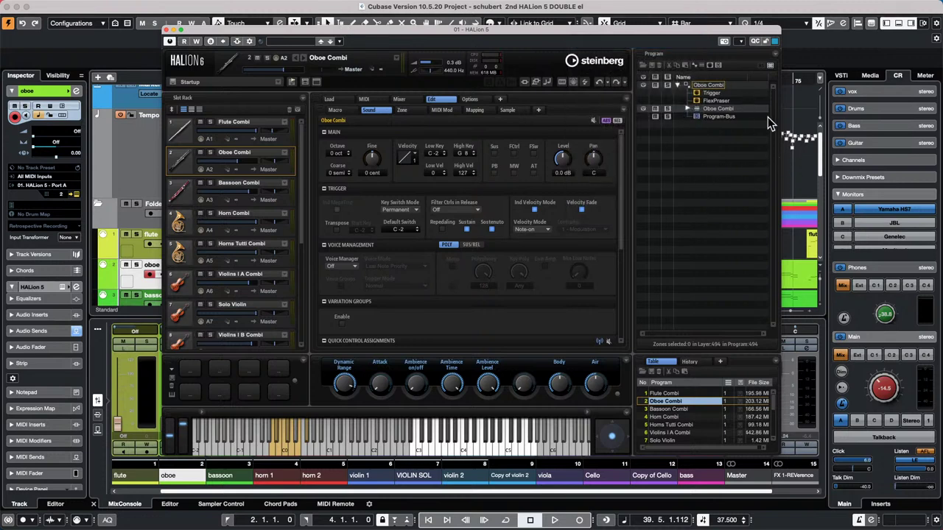
left_click(798, 163)
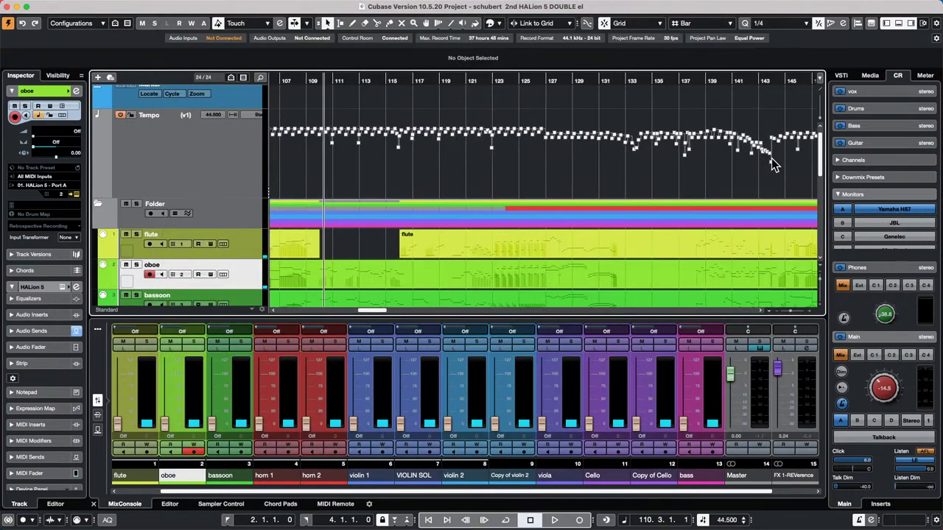
Step: Check the list of open windows for the HALion 5 entry and dismiss the list
mouse_move(430, 6)
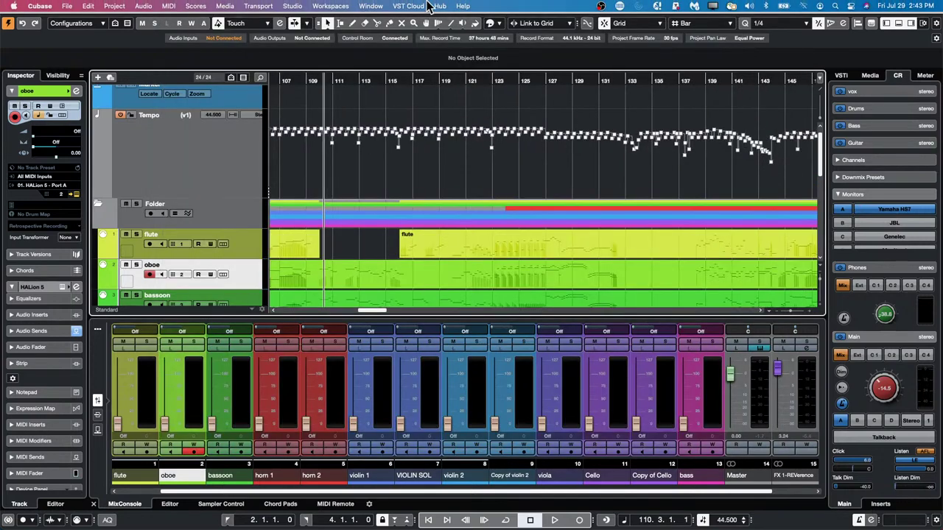
left_click(363, 6)
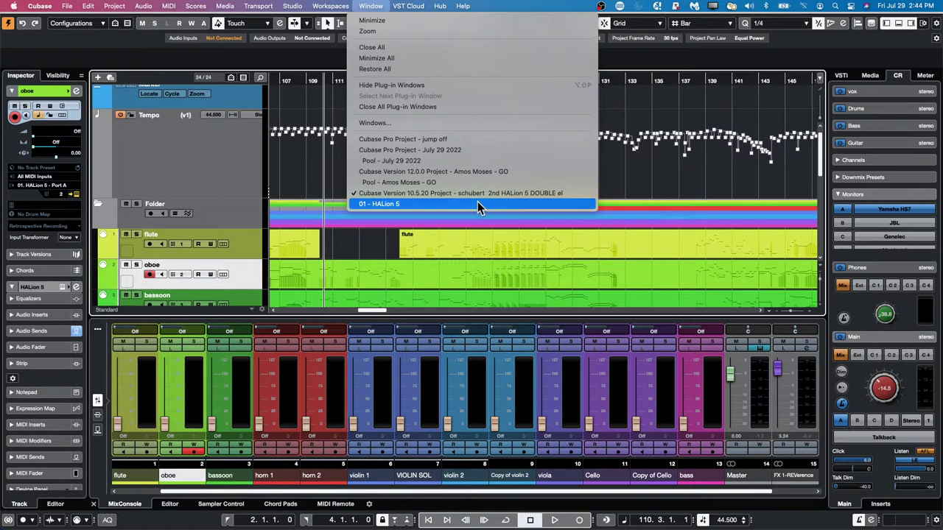
left_click(669, 170)
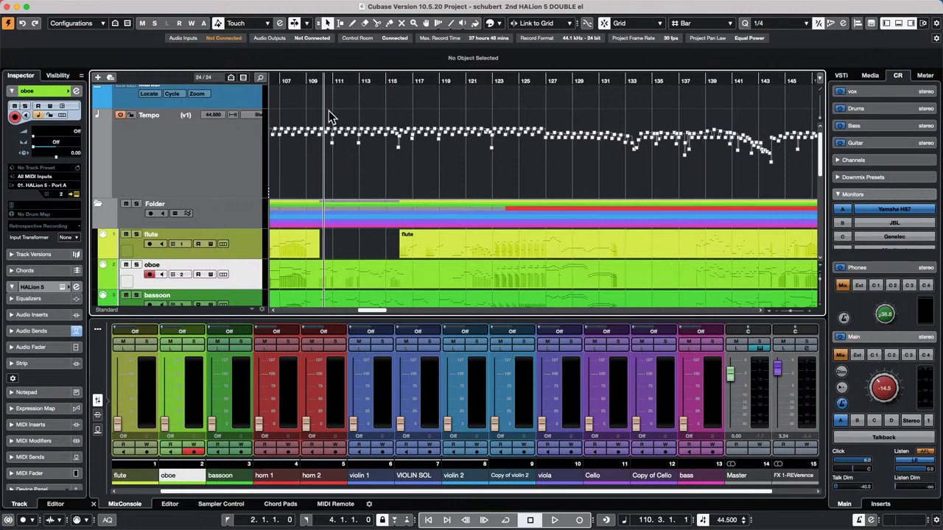
Step: Return the project cursor to bar 1 with the full arrangement in view and show the On-Screen Keyboard
left_click_drag(343, 79, 225, 51)
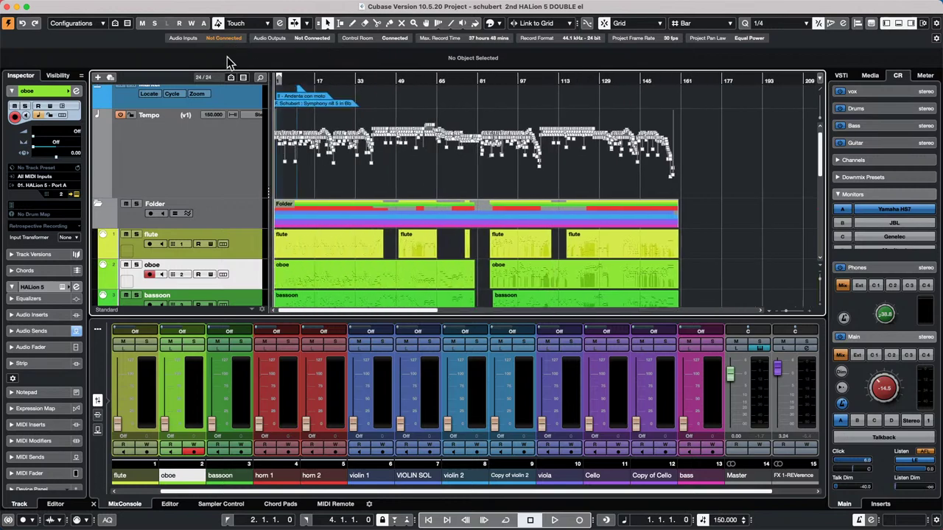
scroll(434, 214, "down", 5)
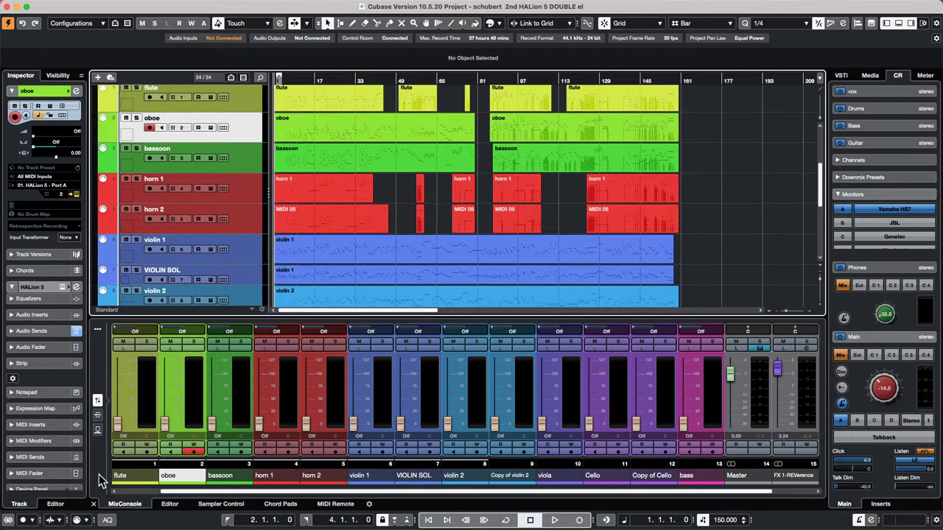
left_click(9, 521)
left_click(9, 521)
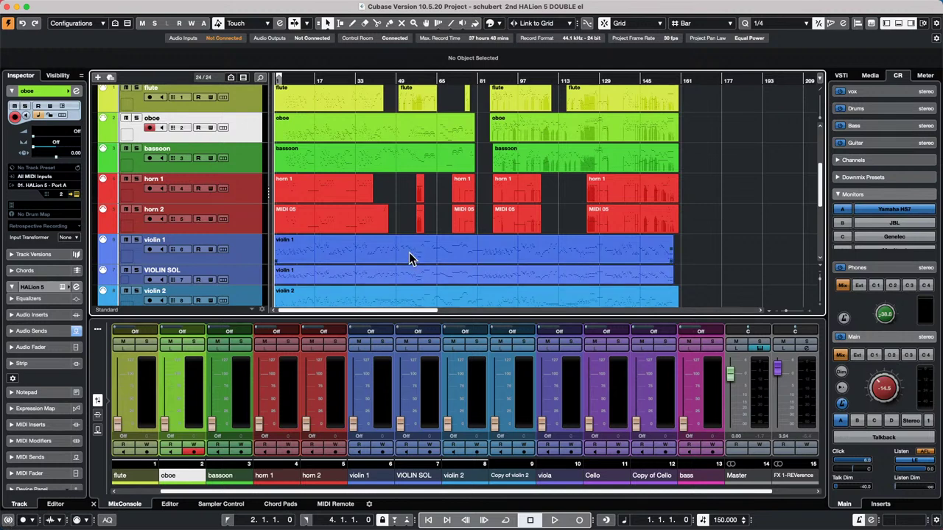
key("3")
key("alt+k")
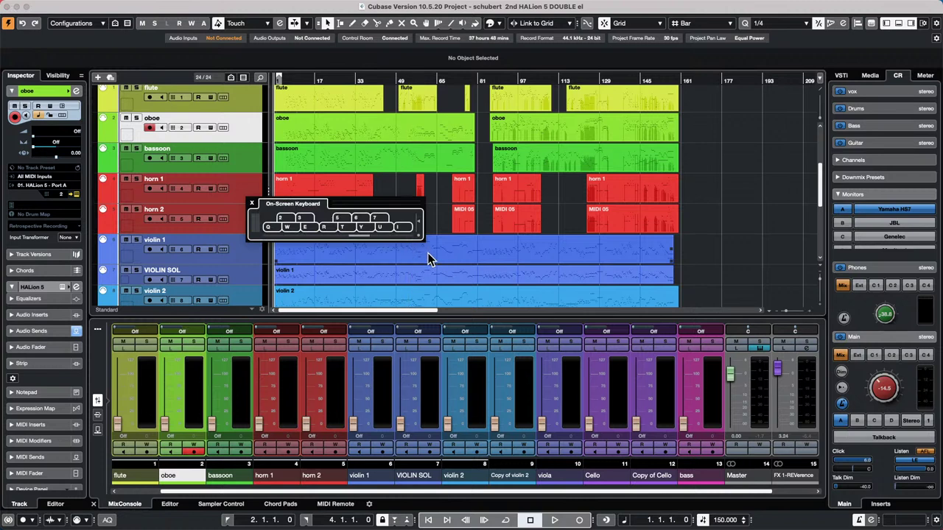
Step: Play test notes on the oboe track with the On-Screen Keyboard
key("q")
key("e")
key("r")
key("t")
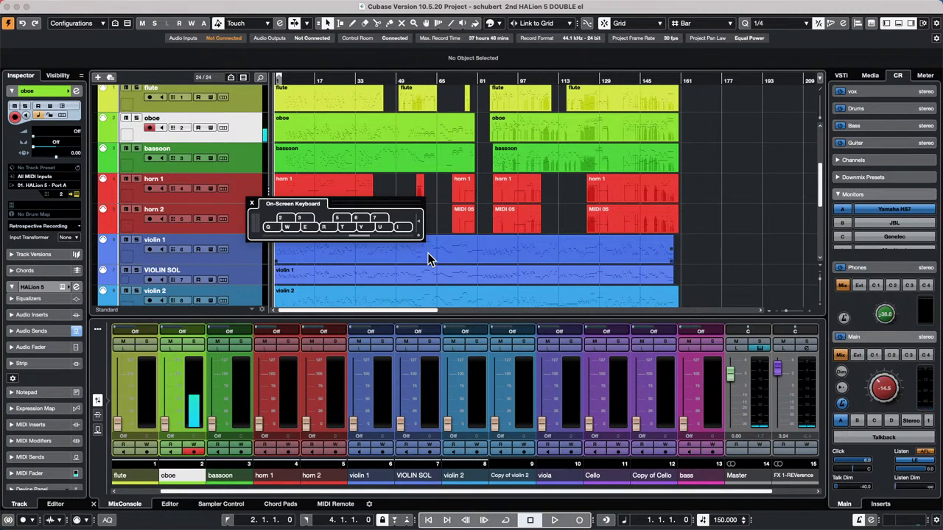
left_click(343, 226)
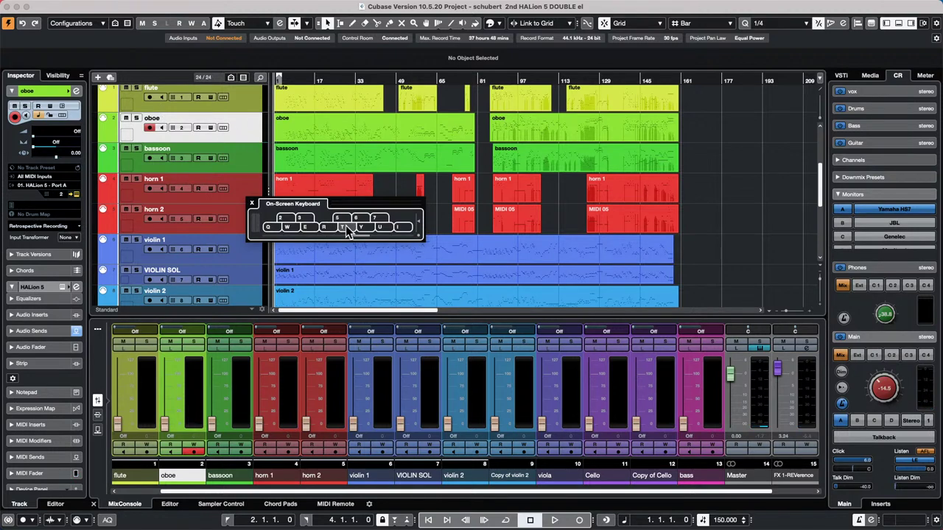
key("q")
key("e")
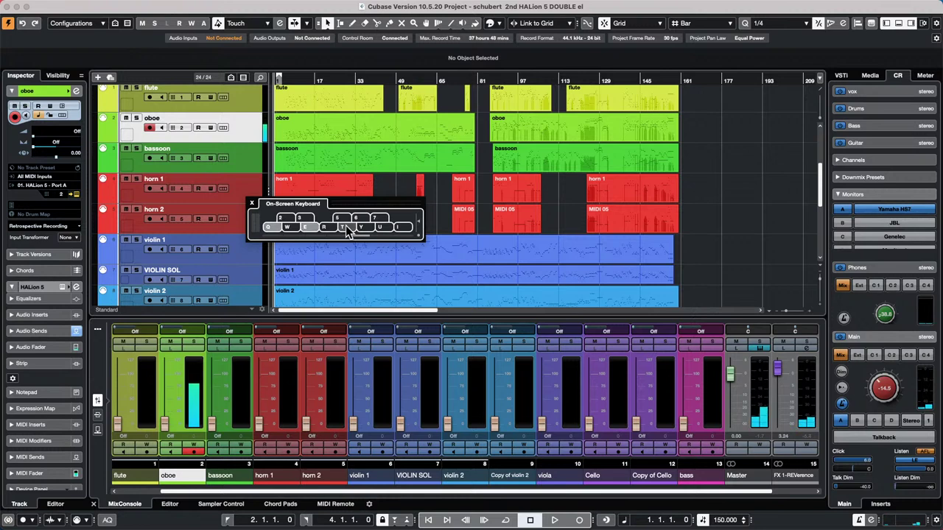
key("r")
key("r")
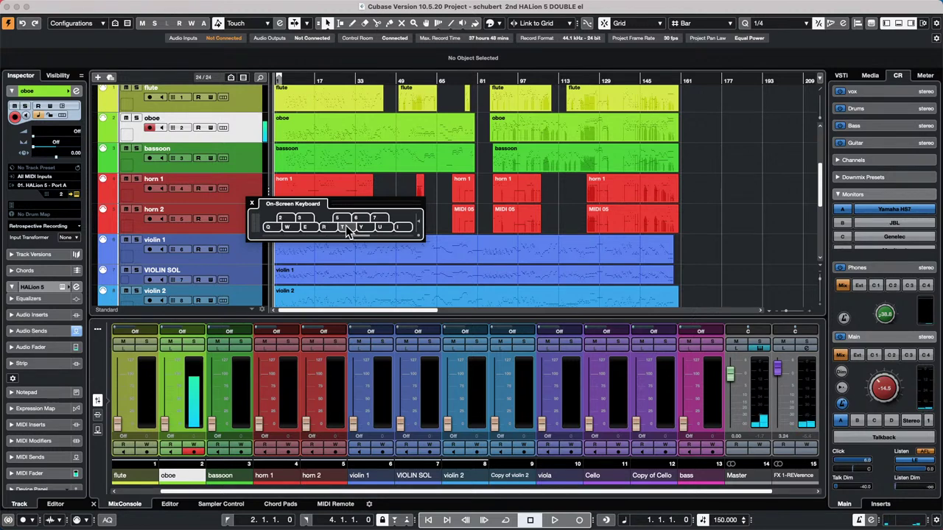
Step: Raise the Control Room main level to 5.71 while playing notes on the oboe track
scroll(890, 375, "up", 2)
left_click_drag(892, 375, 894, 346)
key("q")
key("w")
key("r")
key("t")
key("y")
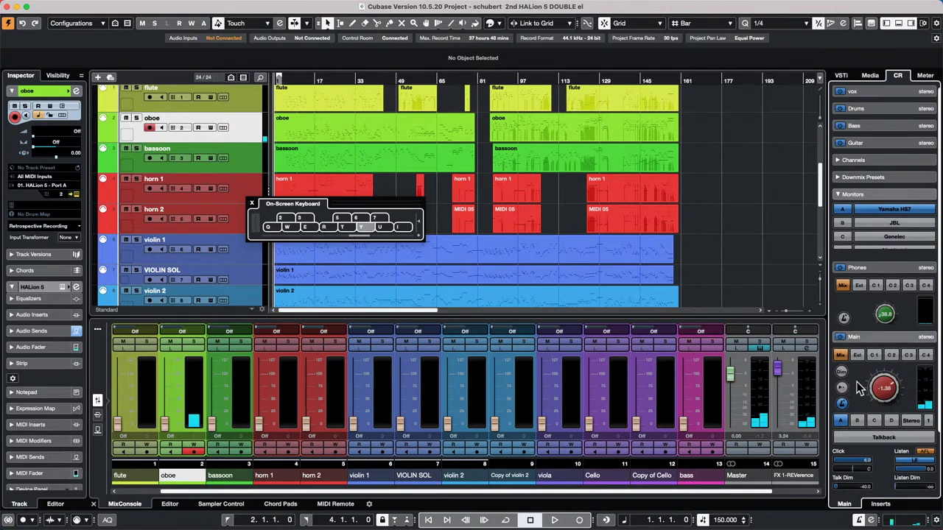
left_click_drag(874, 383, 876, 370)
key("y")
key("e")
key("y")
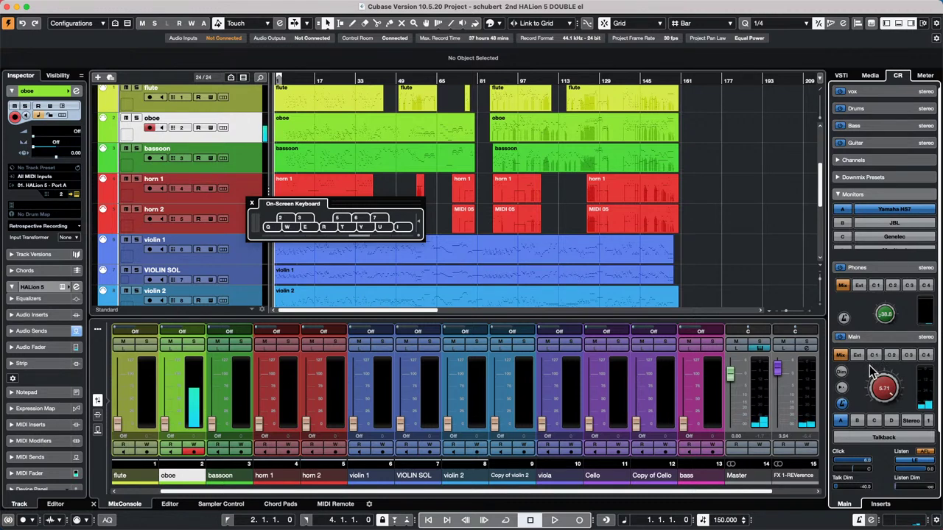
Step: Play another run of oboe notes at the raised monitoring level and close the On-Screen Keyboard
key("w")
key("r")
key("t")
key("y")
key("w")
key("w")
key("q")
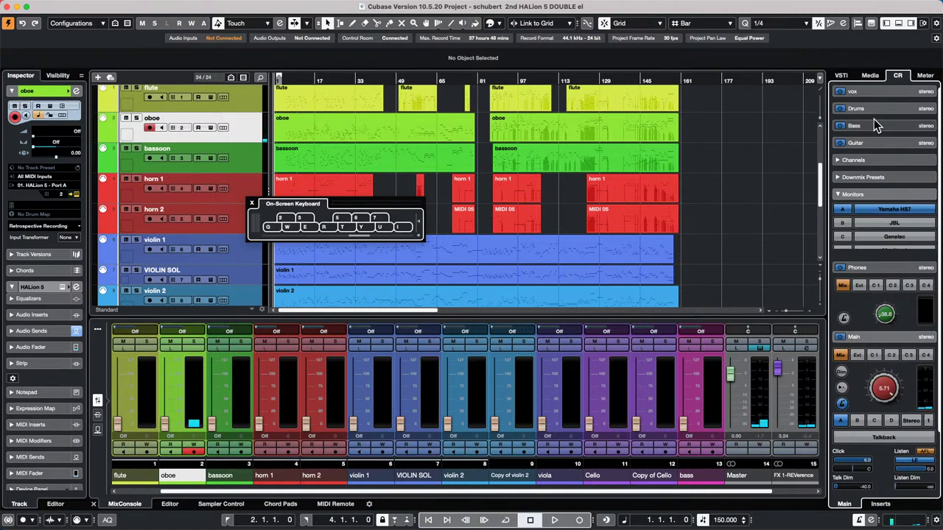
left_click(252, 205)
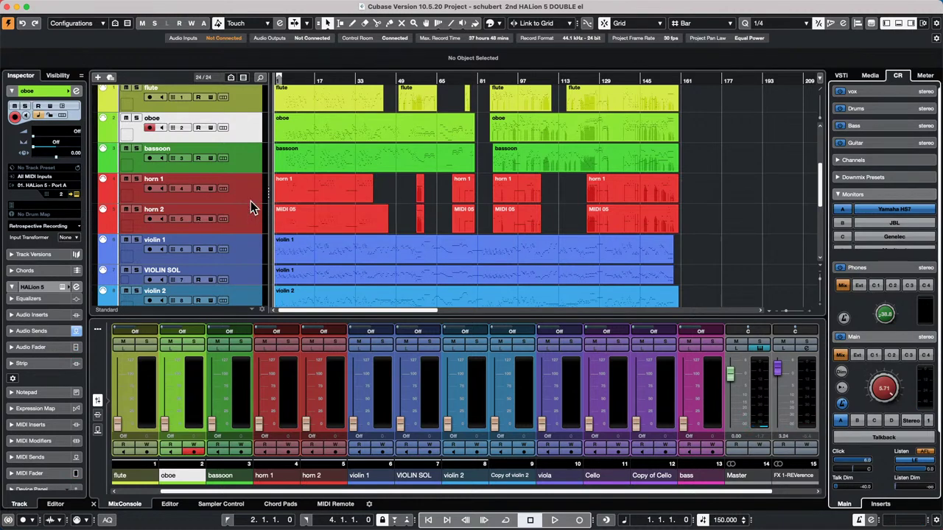
Step: Examine the oboe track's available MIDI inputs and the ports included in All MIDI Inputs in the MIDI Port Setup, and close Studio Setup
left_click(49, 179)
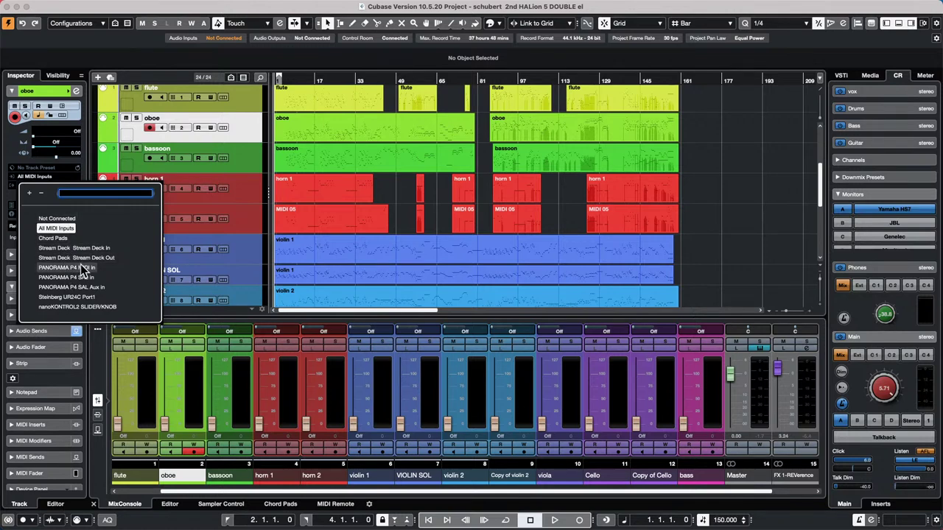
left_click(690, 253)
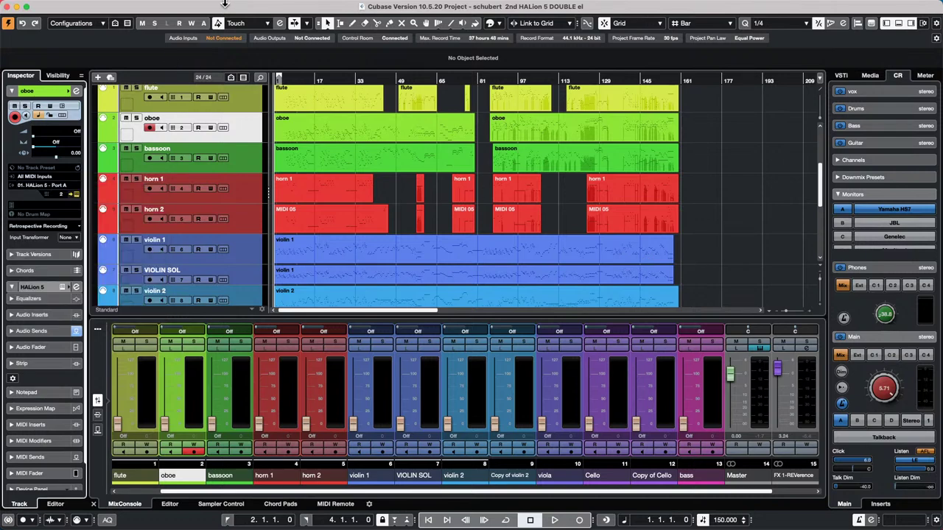
left_click(293, 6)
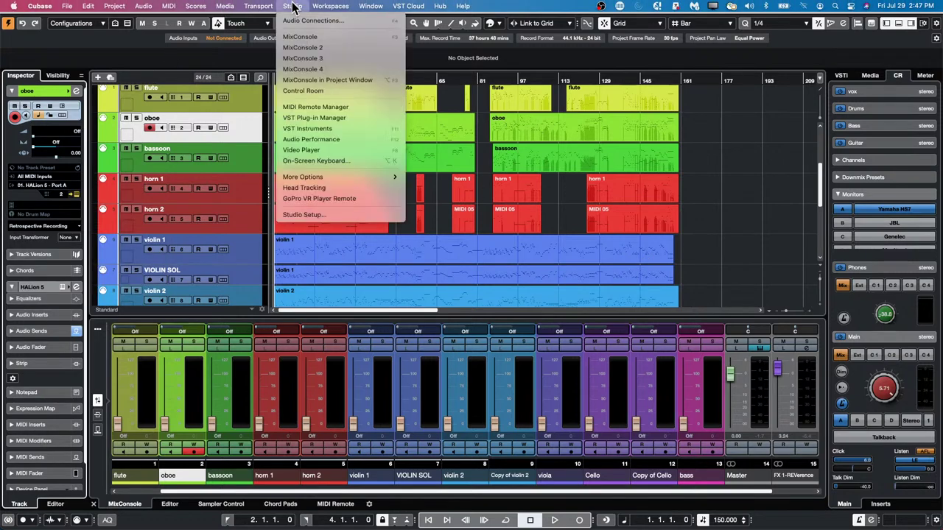
left_click(292, 212)
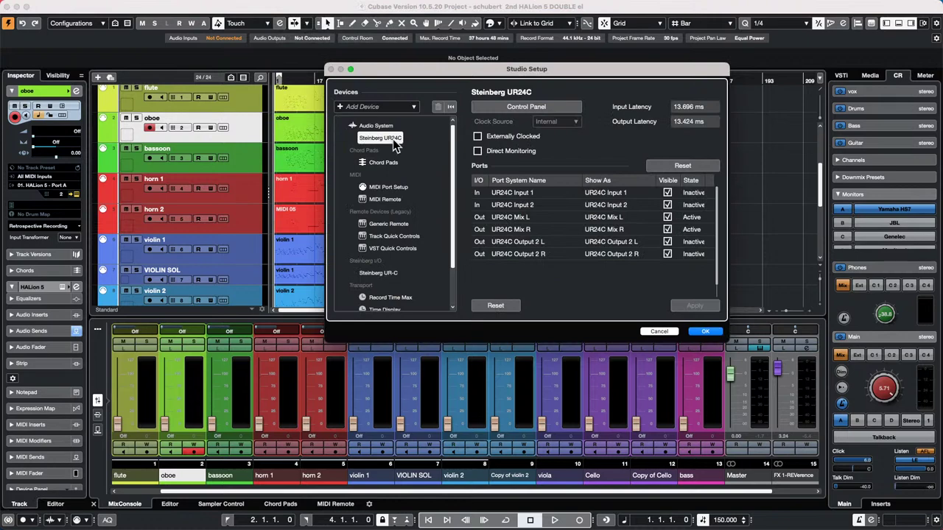
left_click(395, 186)
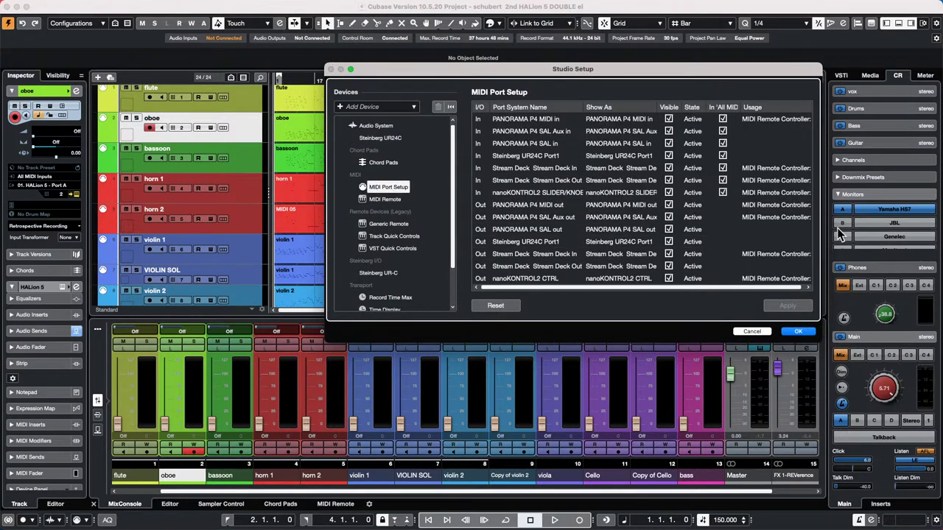
left_click_drag(691, 70, 531, 77)
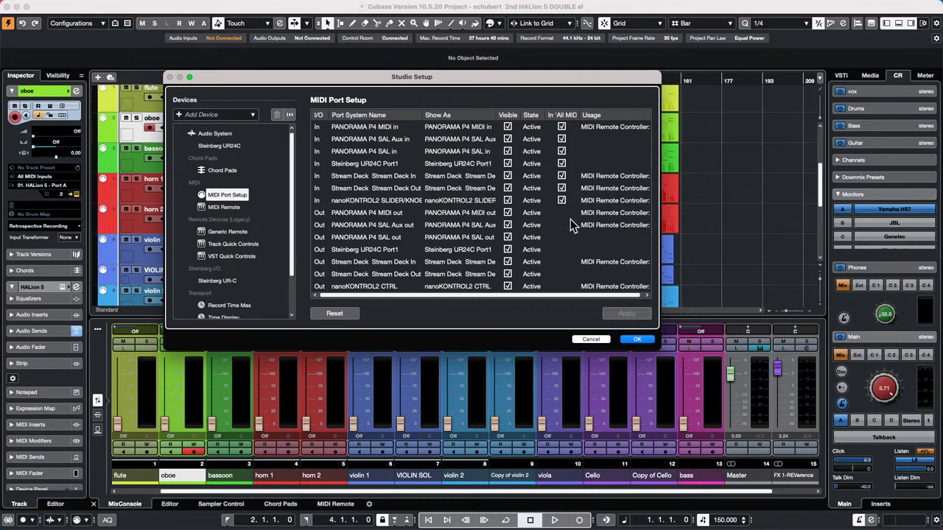
left_click(638, 340)
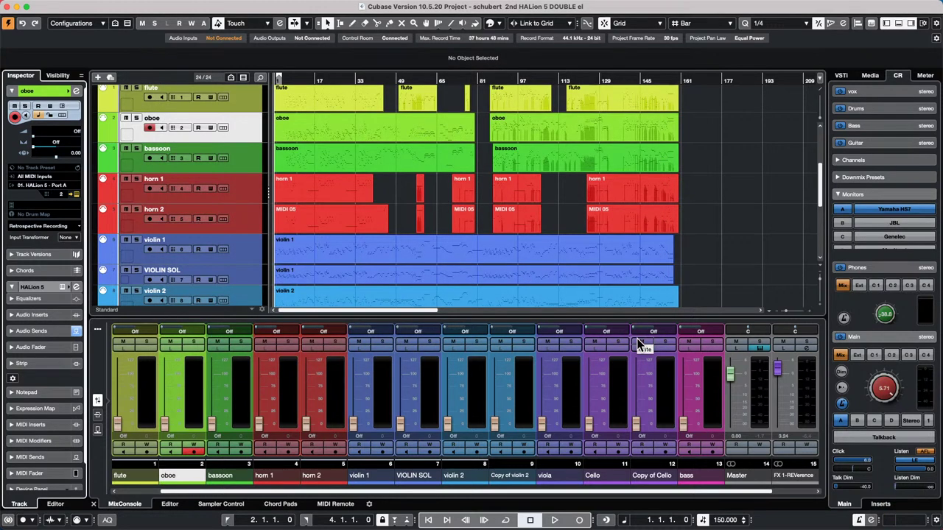
Step: Reopen the On-Screen Keyboard and play a note on the oboe track
key("alt+k")
key("q")
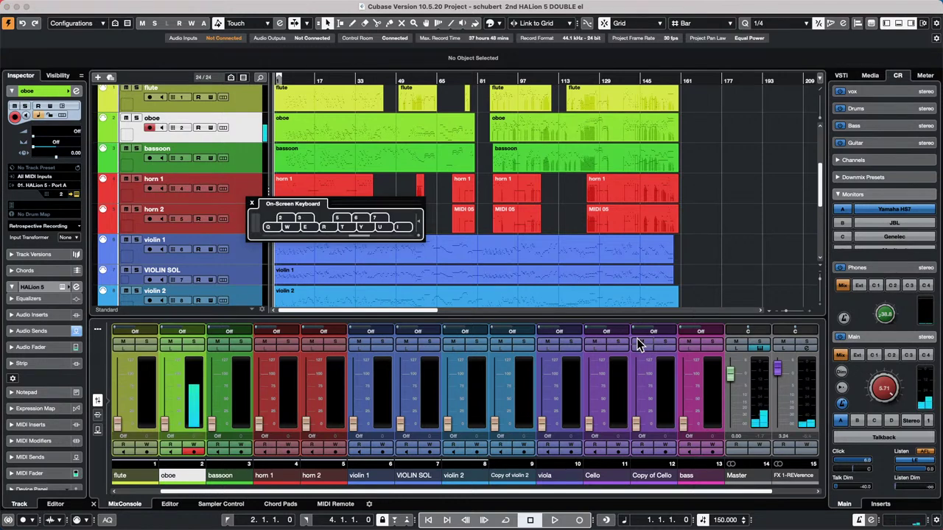
Step: Play a run of notes on the oboe track with the On-Screen Keyboard and close the keyboard
key("t")
key("e")
key("t")
key("t")
key("u")
key("w")
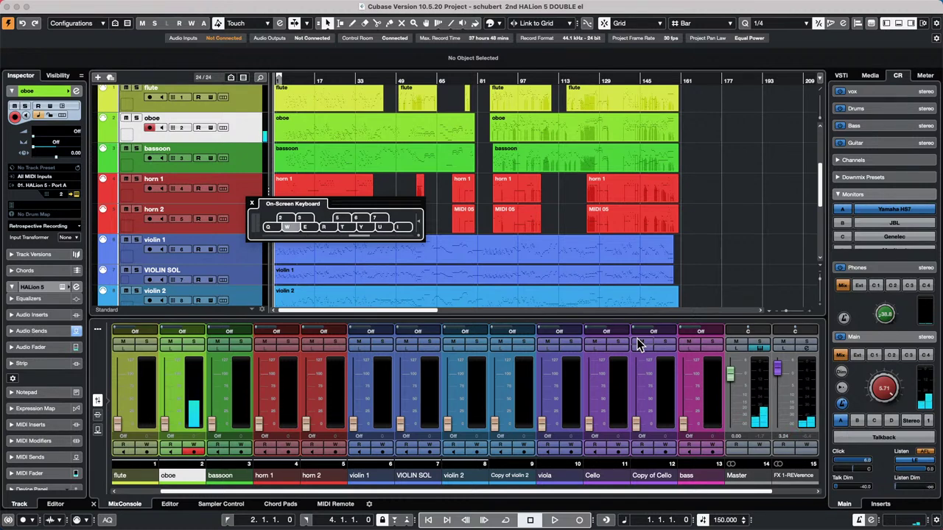
key("q")
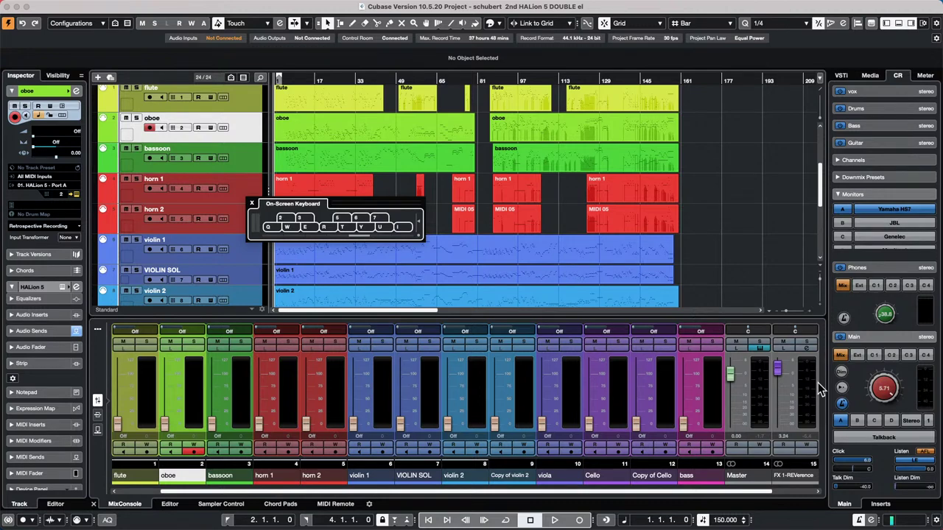
left_click(251, 203)
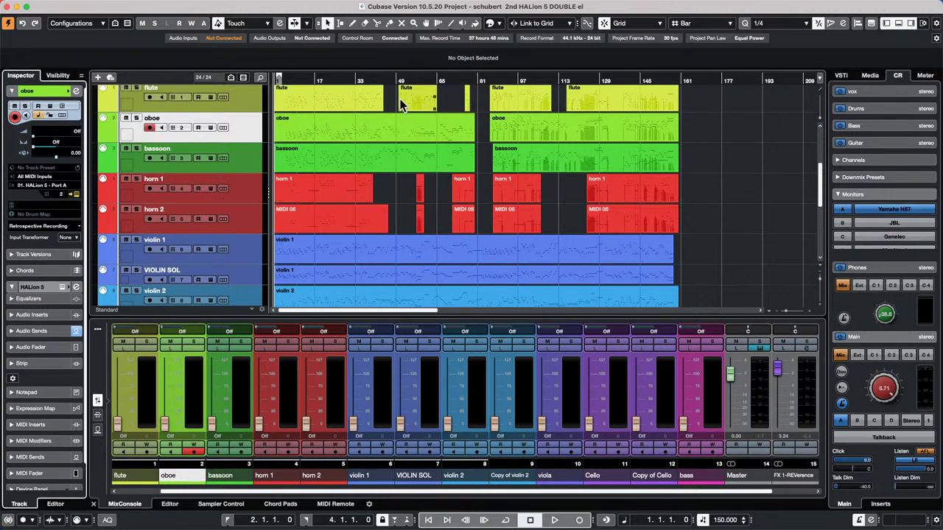
Step: Open the Project Logical Editor setup window over the project
left_click(168, 6)
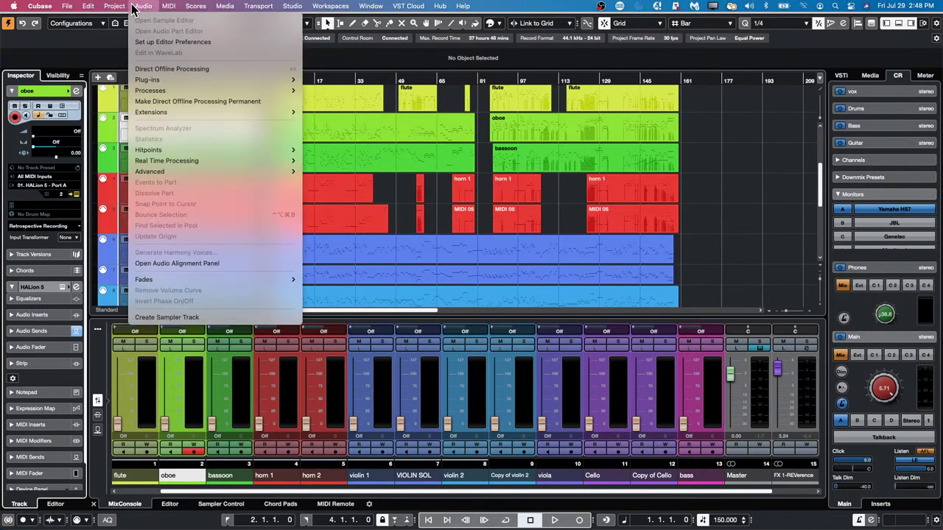
mouse_move(118, 7)
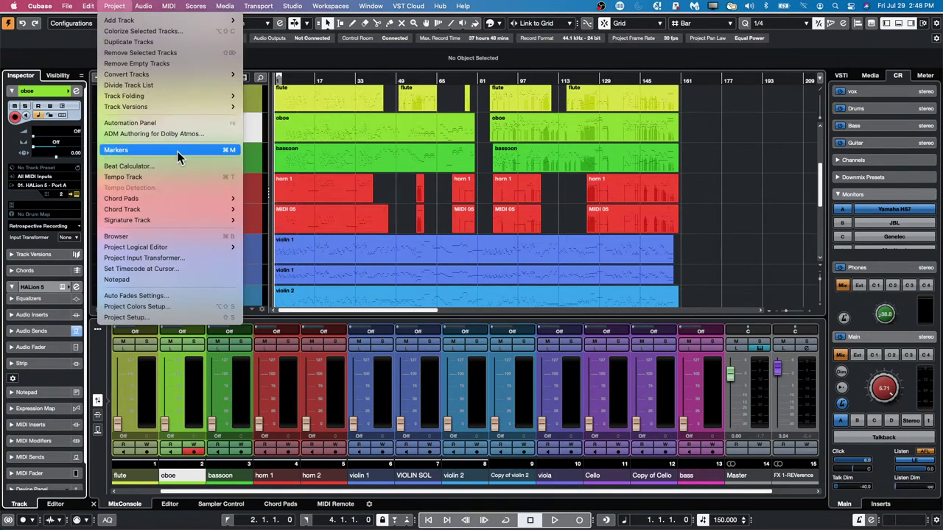
mouse_move(184, 107)
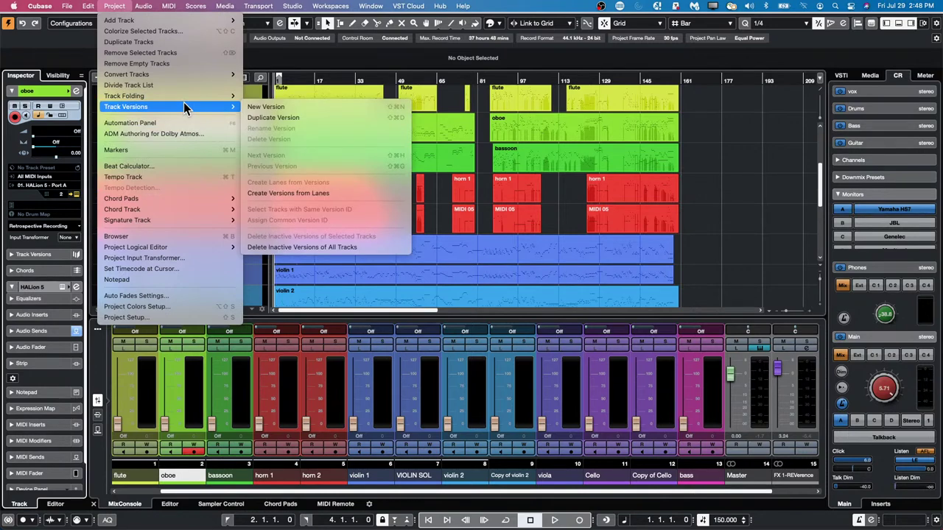
mouse_move(184, 249)
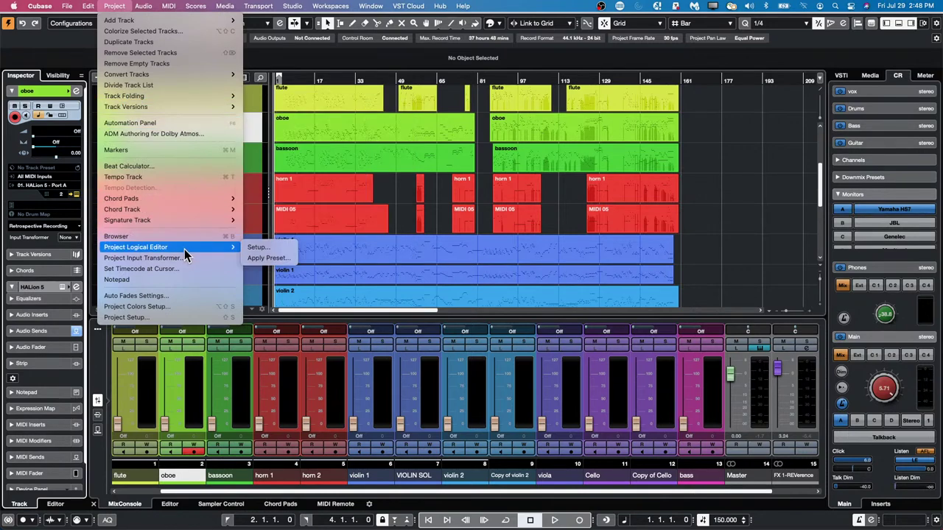
left_click(282, 249)
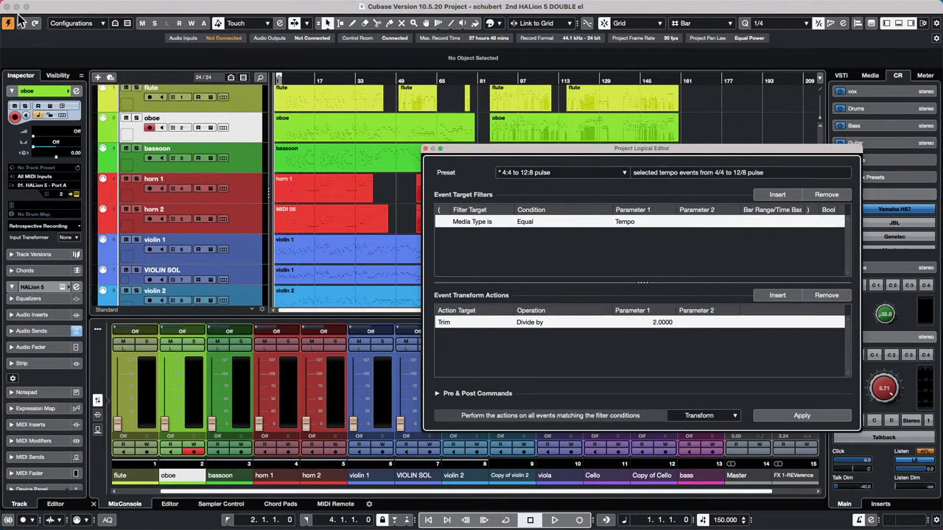
Step: Shrink and move the project window aside, and load The Washington Post in Safari beside it
left_click(28, 7)
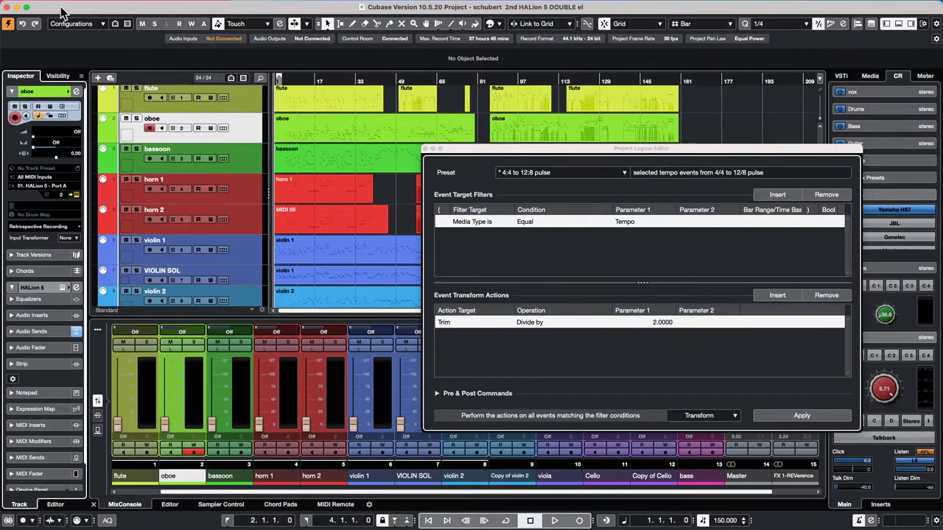
left_click_drag(1, 12, 340, 42)
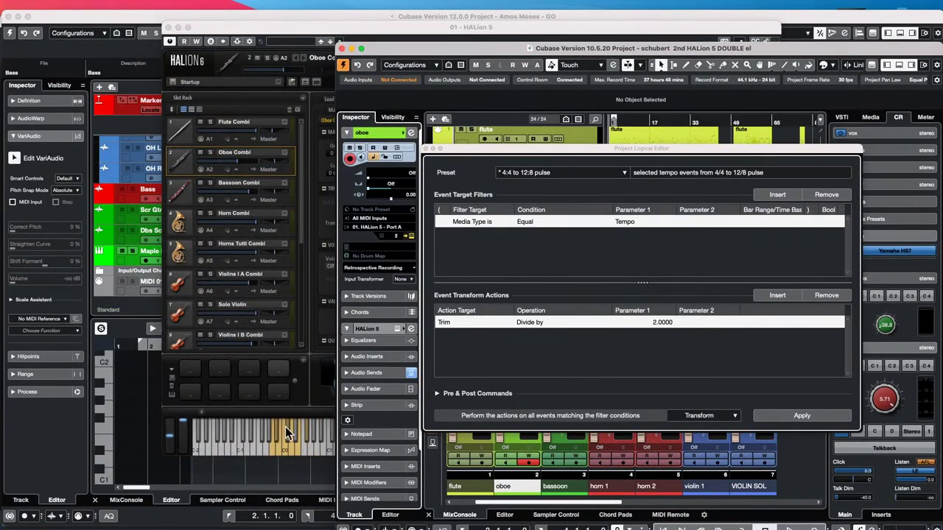
mouse_move(419, 522)
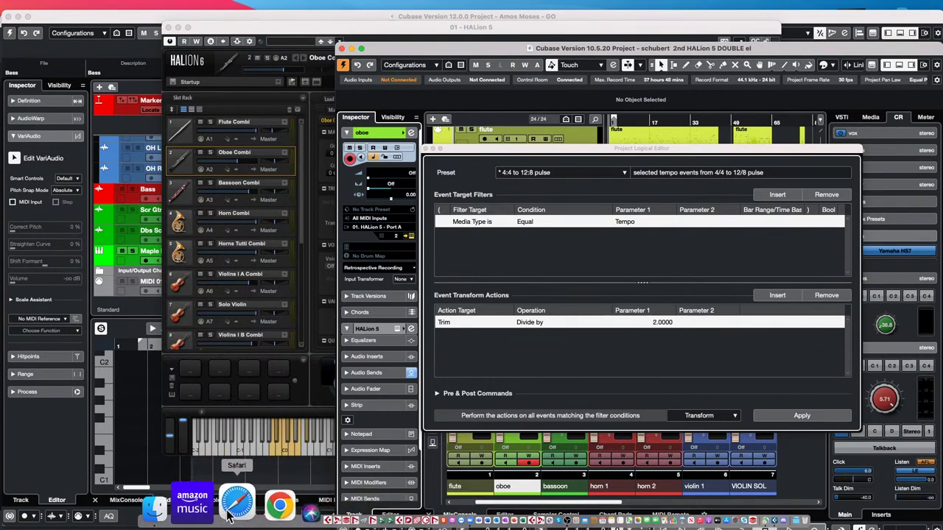
left_click(230, 514)
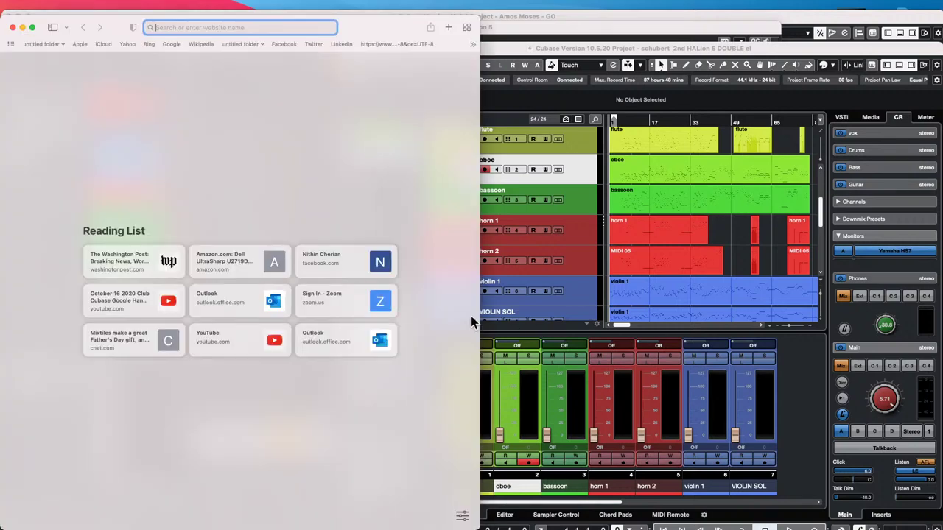
left_click(127, 259)
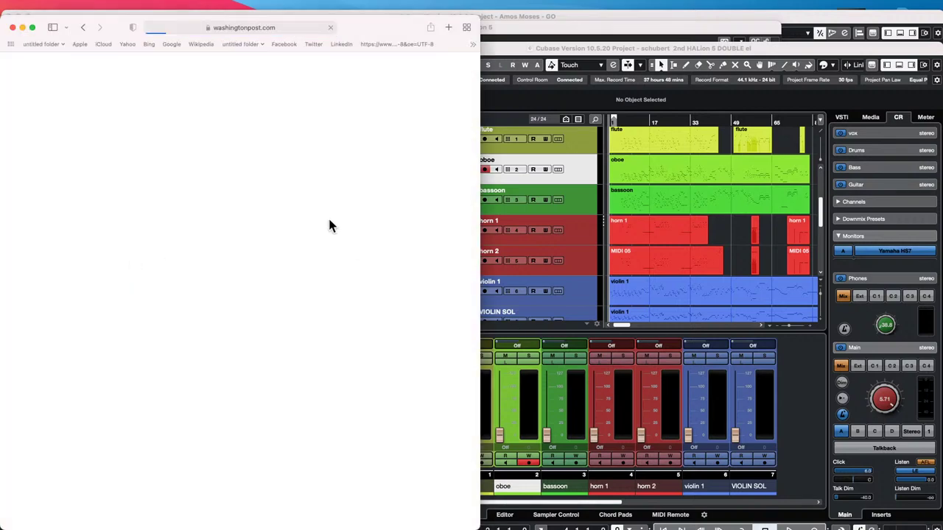
Step: Check the Project Logical Editor's stacking while switching between Cubase and Safari, then close Safari and maximize the project window
left_click(693, 286)
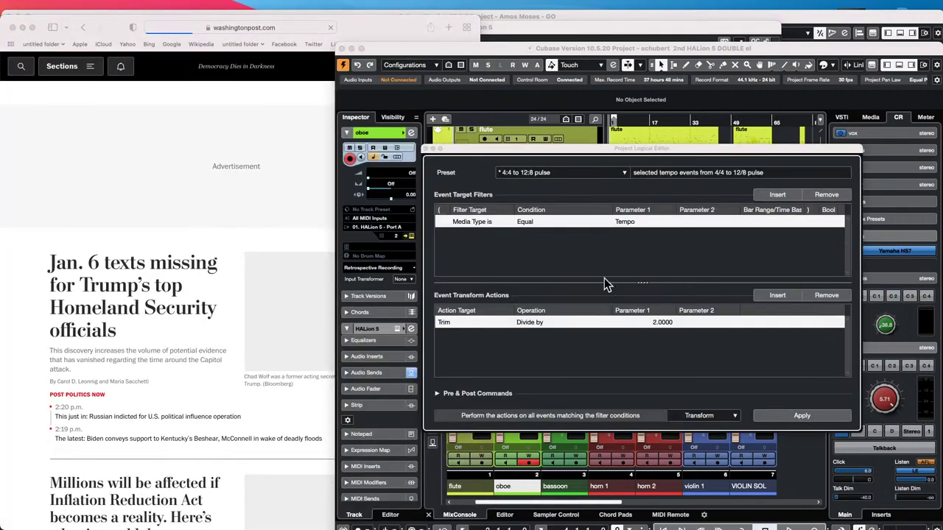
left_click(266, 272)
left_click(589, 280)
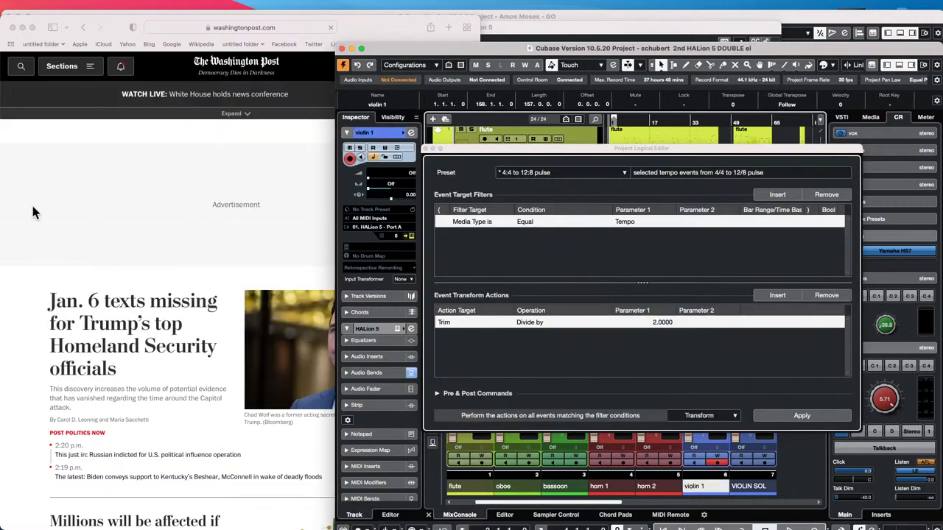
left_click(12, 27)
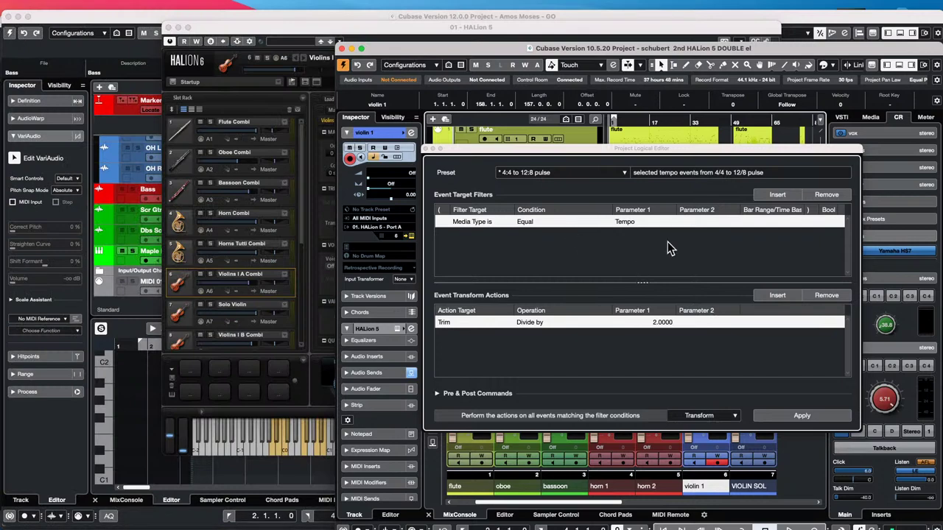
left_click(361, 48)
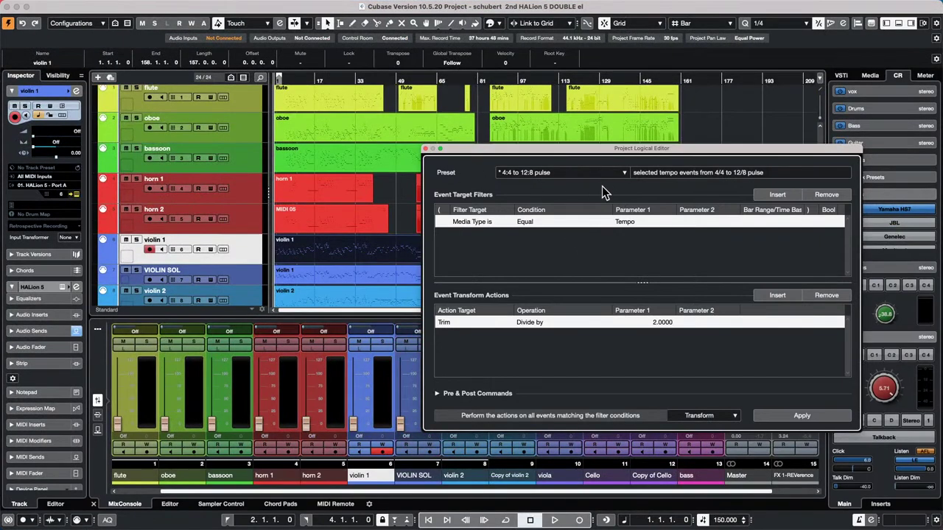